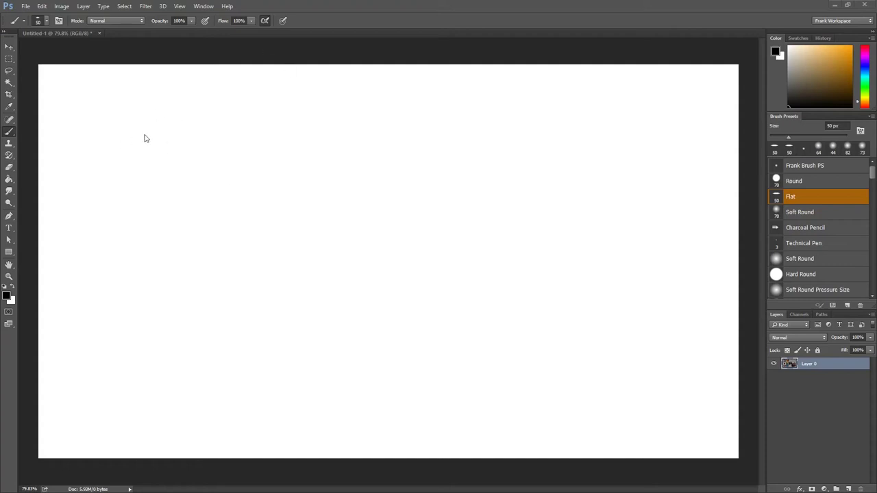
Fill the blank canvas with mid grey using the Paint Bucket, discarding a test stroke.
{"action": "mouse_move", "coordinate": [429, 124]}
{"action": "left_mouse_down"}
{"action": "mouse_move", "coordinate": [442, 182]}
{"action": "mouse_move", "coordinate": [544, 237]}
{"action": "left_mouse_up"}
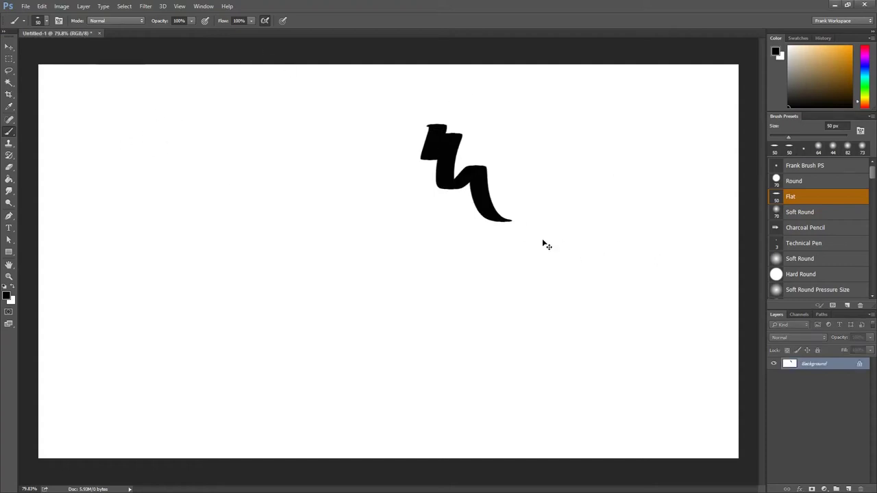
{"action": "key", "text": "ctrl+z"}
{"action": "left_click", "coordinate": [788, 77]}
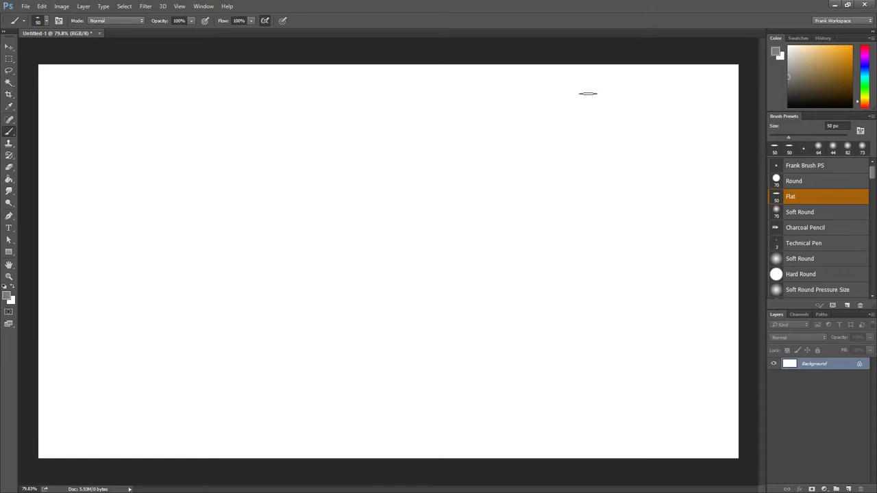
{"action": "left_click", "coordinate": [212, 6]}
{"action": "left_click", "coordinate": [9, 179]}
{"action": "left_click", "coordinate": [155, 196]}
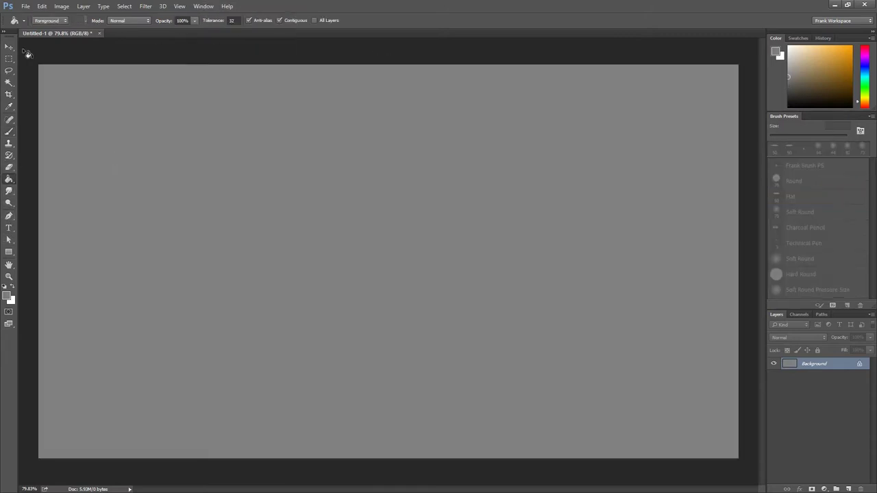
Add a new empty Layer 1 and reset the paint colour to black.
{"action": "key", "text": "b"}
{"action": "key", "text": "ctrl+shift+n"}
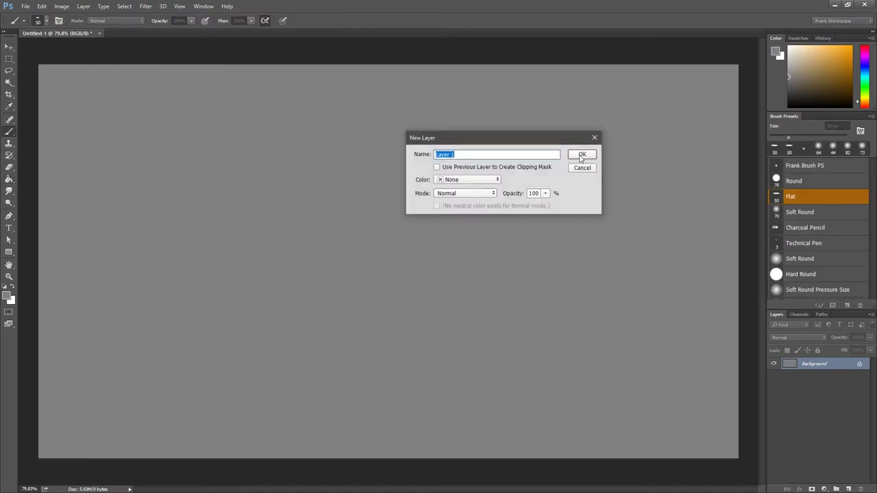
{"action": "key", "text": "Return"}
{"action": "key", "text": "d"}
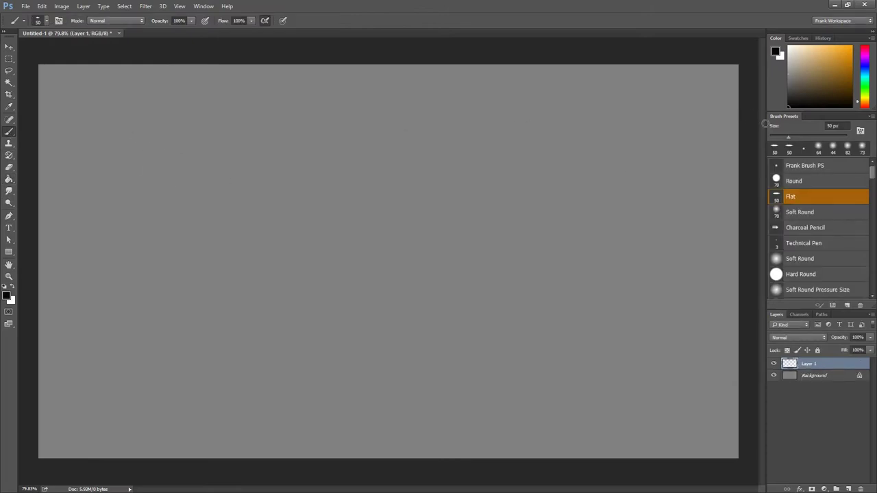
{"action": "left_click", "coordinate": [822, 38]}
{"action": "key", "text": "ctrl+z"}
{"action": "left_click", "coordinate": [777, 39]}
Paint the first black silhouette at upper left, refining it with a Flat-tip eraser.
{"action": "mouse_move", "coordinate": [153, 162]}
{"action": "left_mouse_down"}
{"action": "mouse_move", "coordinate": [168, 214]}
{"action": "mouse_move", "coordinate": [184, 148]}
{"action": "mouse_move", "coordinate": [185, 203]}
{"action": "mouse_move", "coordinate": [222, 190]}
{"action": "mouse_move", "coordinate": [212, 172]}
{"action": "left_mouse_up"}
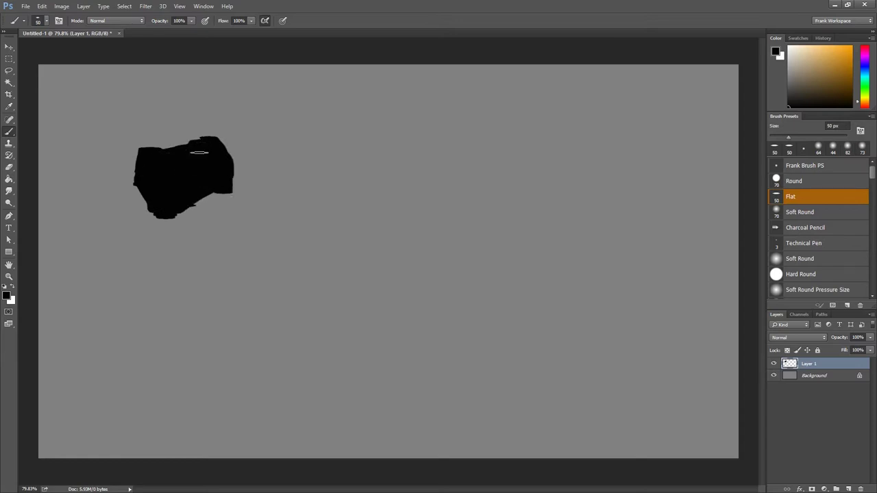
{"action": "key", "text": "e"}
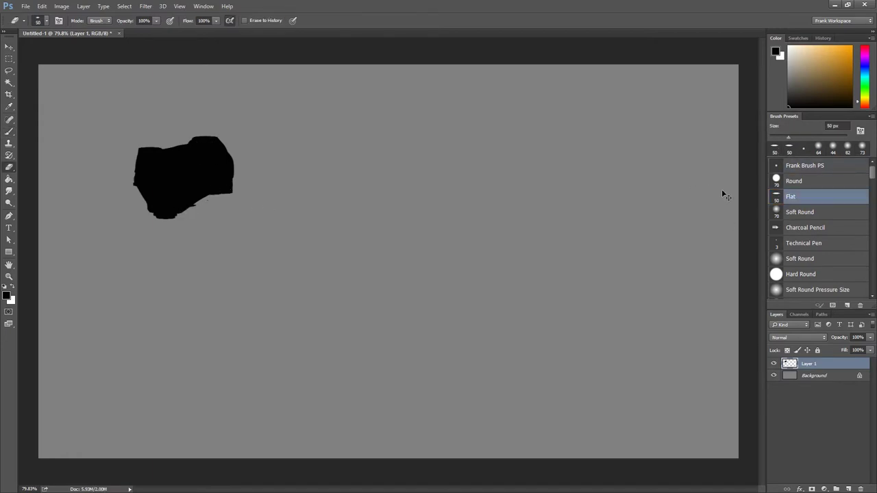
{"action": "key", "text": "F5"}
{"action": "left_click", "coordinate": [589, 190]}
{"action": "key", "text": "F5"}
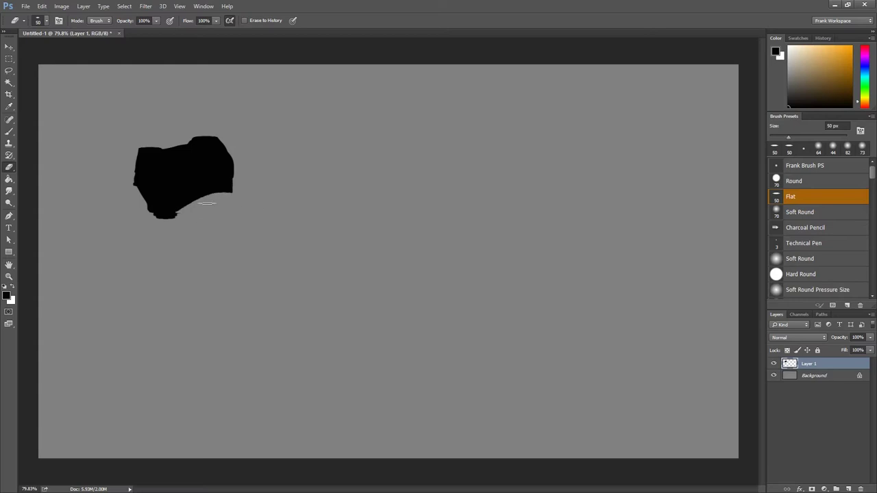
{"action": "key", "text": "b"}
{"action": "left_click_drag", "start_coordinate": [226, 172], "coordinate": [198, 200]}
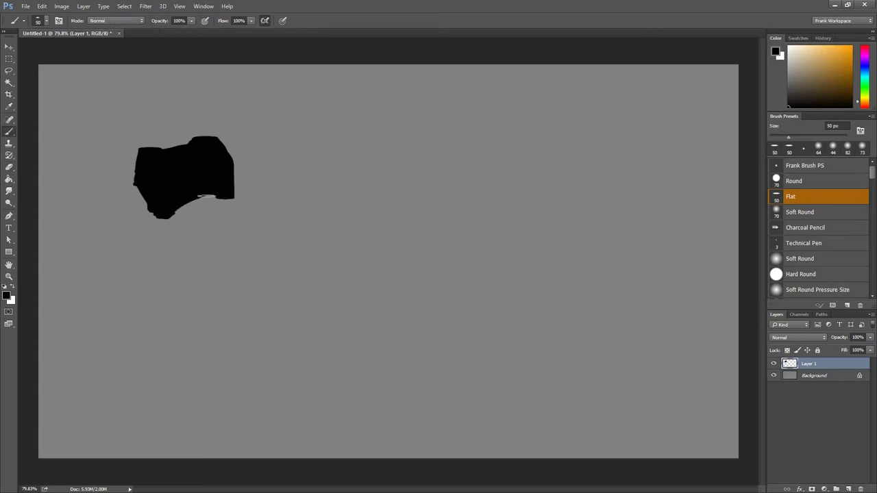
Paint the second and third black silhouettes to its right along the top.
{"action": "scroll", "coordinate": [289, 153], "scroll_direction": "up", "scroll_amount": 1}
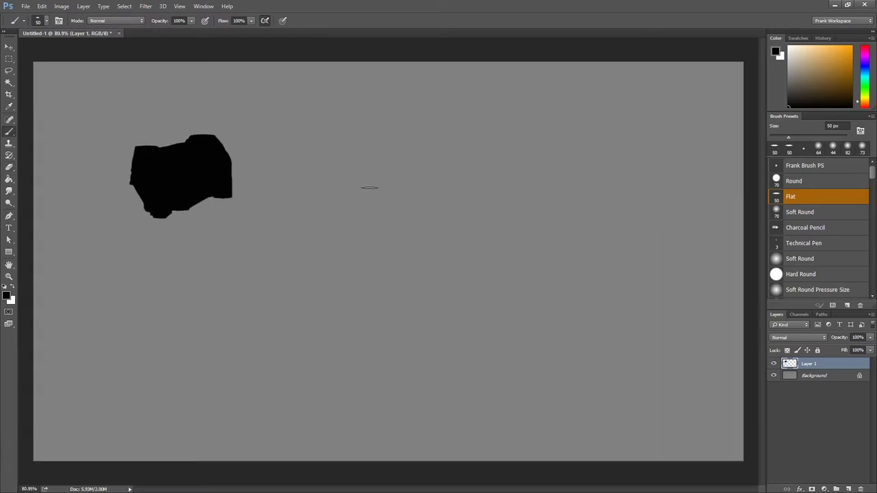
{"action": "mouse_move", "coordinate": [321, 152]}
{"action": "left_mouse_down"}
{"action": "mouse_move", "coordinate": [320, 181]}
{"action": "mouse_move", "coordinate": [356, 168]}
{"action": "mouse_move", "coordinate": [346, 137]}
{"action": "mouse_move", "coordinate": [344, 159]}
{"action": "mouse_move", "coordinate": [411, 136]}
{"action": "mouse_move", "coordinate": [367, 146]}
{"action": "mouse_move", "coordinate": [383, 147]}
{"action": "mouse_move", "coordinate": [341, 170]}
{"action": "mouse_move", "coordinate": [335, 201]}
{"action": "mouse_move", "coordinate": [403, 183]}
{"action": "mouse_move", "coordinate": [411, 141]}
{"action": "mouse_move", "coordinate": [373, 134]}
{"action": "mouse_move", "coordinate": [383, 175]}
{"action": "mouse_move", "coordinate": [368, 186]}
{"action": "mouse_move", "coordinate": [412, 159]}
{"action": "mouse_move", "coordinate": [356, 200]}
{"action": "left_mouse_up"}
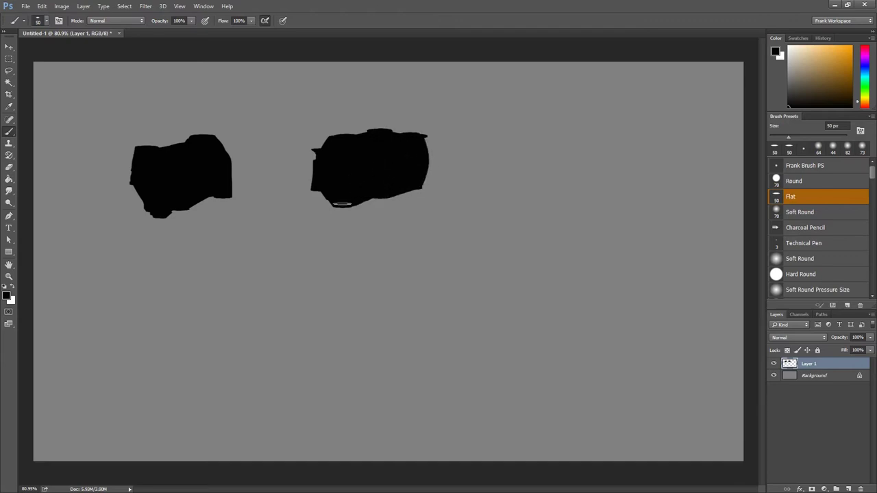
{"action": "left_click_drag", "start_coordinate": [559, 145], "coordinate": [643, 141]}
{"action": "key", "text": "ctrl+z"}
{"action": "mouse_move", "coordinate": [570, 143]}
{"action": "left_mouse_down"}
{"action": "mouse_move", "coordinate": [643, 137]}
{"action": "mouse_move", "coordinate": [575, 174]}
{"action": "mouse_move", "coordinate": [555, 179]}
{"action": "mouse_move", "coordinate": [556, 163]}
{"action": "mouse_move", "coordinate": [548, 202]}
{"action": "mouse_move", "coordinate": [603, 209]}
{"action": "mouse_move", "coordinate": [643, 194]}
{"action": "left_mouse_up"}
{"action": "mouse_move", "coordinate": [638, 137]}
{"action": "left_mouse_down"}
{"action": "mouse_move", "coordinate": [654, 149]}
{"action": "mouse_move", "coordinate": [637, 199]}
{"action": "mouse_move", "coordinate": [592, 171]}
{"action": "mouse_move", "coordinate": [617, 164]}
{"action": "mouse_move", "coordinate": [612, 190]}
{"action": "mouse_move", "coordinate": [600, 153]}
{"action": "mouse_move", "coordinate": [628, 200]}
{"action": "left_mouse_up"}
Trim and reshape the right silhouette's edges, then block in a fourth at lower left.
{"action": "key", "text": "e"}
{"action": "mouse_move", "coordinate": [657, 138]}
{"action": "left_mouse_down"}
{"action": "mouse_move", "coordinate": [661, 161]}
{"action": "mouse_move", "coordinate": [655, 140]}
{"action": "left_mouse_up"}
{"action": "left_click_drag", "start_coordinate": [572, 134], "coordinate": [599, 145]}
{"action": "mouse_move", "coordinate": [528, 167]}
{"action": "left_mouse_down"}
{"action": "mouse_move", "coordinate": [533, 196]}
{"action": "mouse_move", "coordinate": [569, 225]}
{"action": "mouse_move", "coordinate": [558, 204]}
{"action": "mouse_move", "coordinate": [642, 207]}
{"action": "left_mouse_up"}
{"action": "key", "text": "b"}
{"action": "mouse_move", "coordinate": [617, 145]}
{"action": "left_mouse_down"}
{"action": "mouse_move", "coordinate": [637, 137]}
{"action": "mouse_move", "coordinate": [656, 152]}
{"action": "left_mouse_up"}
{"action": "key", "text": "e"}
{"action": "key", "text": "b"}
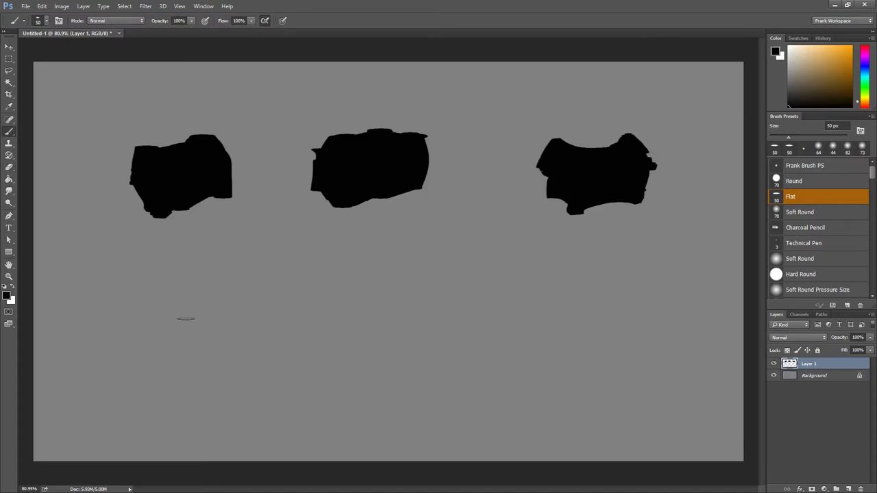
{"action": "mouse_move", "coordinate": [166, 339]}
{"action": "left_mouse_down"}
{"action": "mouse_move", "coordinate": [165, 374]}
{"action": "mouse_move", "coordinate": [232, 342]}
{"action": "mouse_move", "coordinate": [174, 360]}
{"action": "mouse_move", "coordinate": [175, 383]}
{"action": "mouse_move", "coordinate": [212, 391]}
{"action": "mouse_move", "coordinate": [252, 363]}
{"action": "mouse_move", "coordinate": [195, 358]}
{"action": "mouse_move", "coordinate": [219, 364]}
{"action": "mouse_move", "coordinate": [233, 332]}
{"action": "mouse_move", "coordinate": [238, 380]}
{"action": "mouse_move", "coordinate": [247, 345]}
{"action": "mouse_move", "coordinate": [254, 368]}
{"action": "mouse_move", "coordinate": [218, 393]}
{"action": "mouse_move", "coordinate": [287, 385]}
{"action": "mouse_move", "coordinate": [250, 388]}
{"action": "left_mouse_up"}
Erase the lower-left silhouette's bottom corners and bottom edge into shape.
{"action": "key", "text": "e"}
{"action": "left_click_drag", "start_coordinate": [144, 378], "coordinate": [158, 388]}
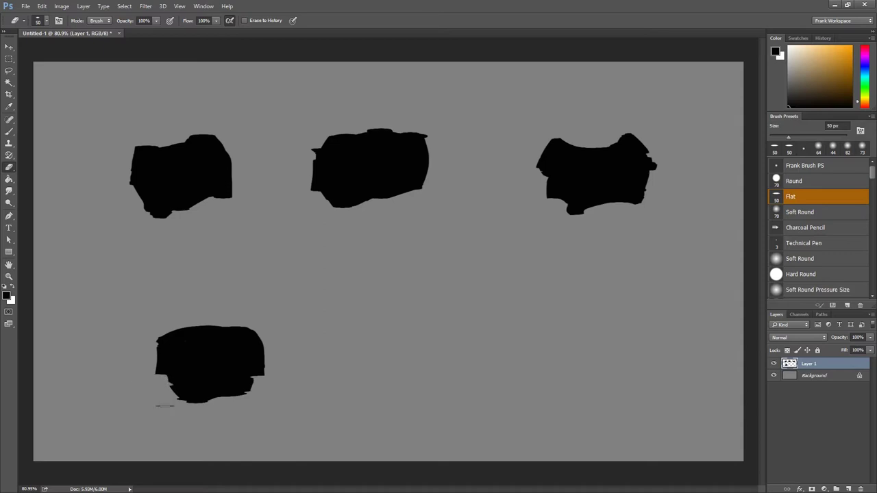
{"action": "key", "text": "b"}
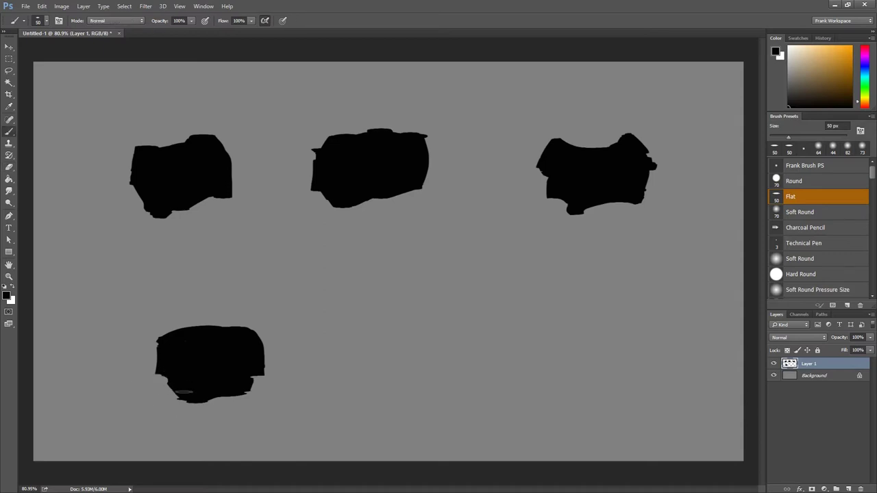
{"action": "key", "text": "e"}
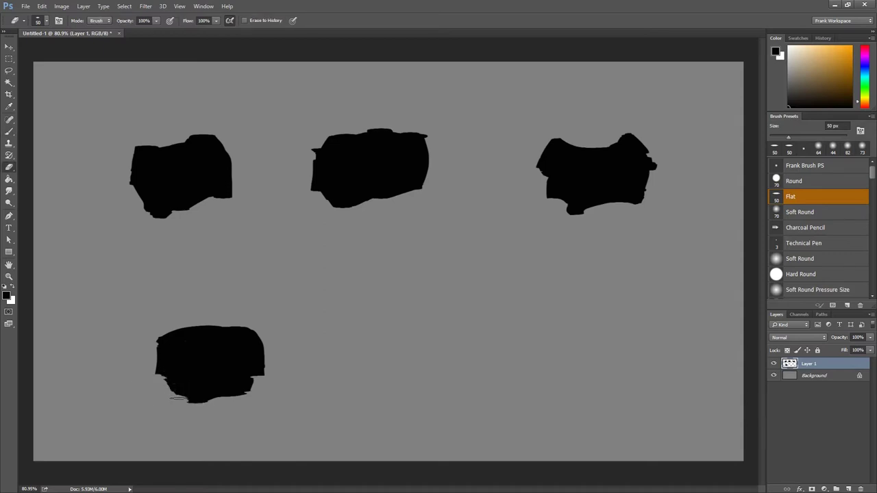
{"action": "left_click_drag", "start_coordinate": [215, 403], "coordinate": [240, 393]}
{"action": "key", "text": "b"}
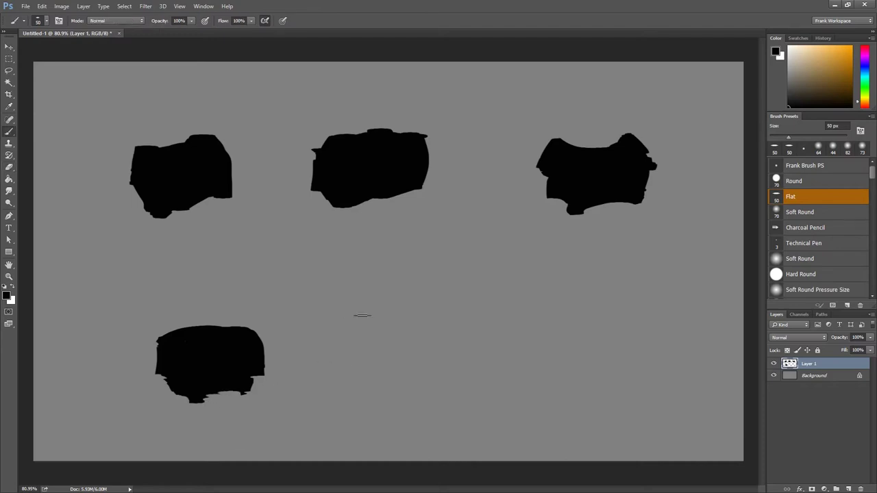
Paint an arch-shaped fifth silhouette and a squared-off sixth at lower right.
{"action": "mouse_move", "coordinate": [356, 338]}
{"action": "left_mouse_down"}
{"action": "mouse_move", "coordinate": [367, 325]}
{"action": "mouse_move", "coordinate": [411, 315]}
{"action": "mouse_move", "coordinate": [419, 346]}
{"action": "mouse_move", "coordinate": [386, 327]}
{"action": "mouse_move", "coordinate": [391, 349]}
{"action": "mouse_move", "coordinate": [408, 358]}
{"action": "mouse_move", "coordinate": [370, 380]}
{"action": "mouse_move", "coordinate": [404, 361]}
{"action": "mouse_move", "coordinate": [400, 384]}
{"action": "mouse_move", "coordinate": [383, 389]}
{"action": "mouse_move", "coordinate": [414, 378]}
{"action": "mouse_move", "coordinate": [428, 392]}
{"action": "mouse_move", "coordinate": [353, 378]}
{"action": "mouse_move", "coordinate": [404, 357]}
{"action": "mouse_move", "coordinate": [412, 396]}
{"action": "mouse_move", "coordinate": [379, 381]}
{"action": "mouse_move", "coordinate": [367, 338]}
{"action": "mouse_move", "coordinate": [402, 314]}
{"action": "mouse_move", "coordinate": [421, 339]}
{"action": "mouse_move", "coordinate": [417, 363]}
{"action": "left_mouse_up"}
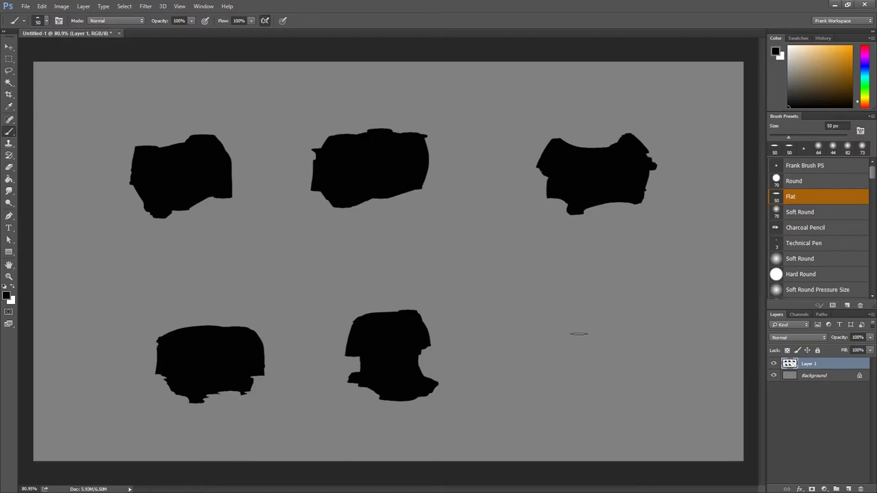
{"action": "mouse_move", "coordinate": [560, 337]}
{"action": "left_mouse_down"}
{"action": "mouse_move", "coordinate": [586, 314]}
{"action": "mouse_move", "coordinate": [633, 334]}
{"action": "mouse_move", "coordinate": [569, 332]}
{"action": "mouse_move", "coordinate": [586, 328]}
{"action": "mouse_move", "coordinate": [570, 343]}
{"action": "mouse_move", "coordinate": [625, 314]}
{"action": "mouse_move", "coordinate": [631, 332]}
{"action": "mouse_move", "coordinate": [637, 307]}
{"action": "mouse_move", "coordinate": [582, 313]}
{"action": "mouse_move", "coordinate": [587, 363]}
{"action": "mouse_move", "coordinate": [606, 359]}
{"action": "mouse_move", "coordinate": [622, 352]}
{"action": "mouse_move", "coordinate": [564, 335]}
{"action": "left_mouse_up"}
{"action": "left_click_drag", "start_coordinate": [625, 310], "coordinate": [647, 338]}
{"action": "key", "text": "e"}
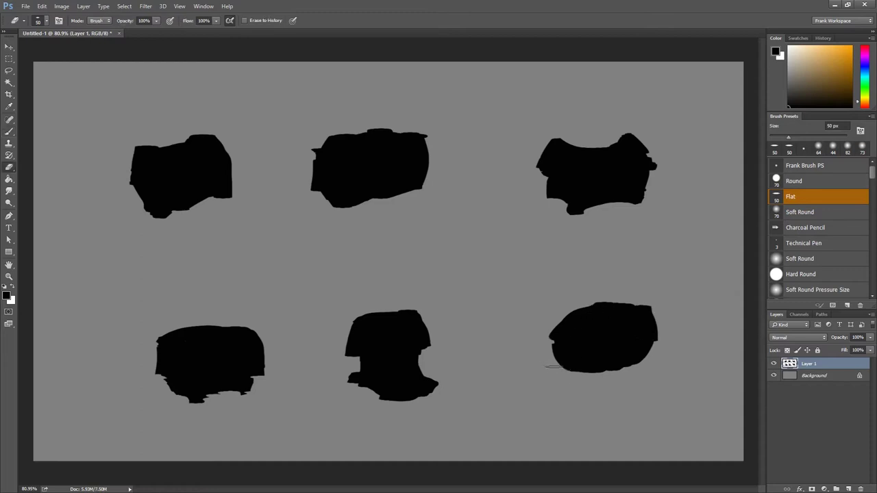
{"action": "left_click_drag", "start_coordinate": [547, 358], "coordinate": [540, 337]}
{"action": "key", "text": "b"}
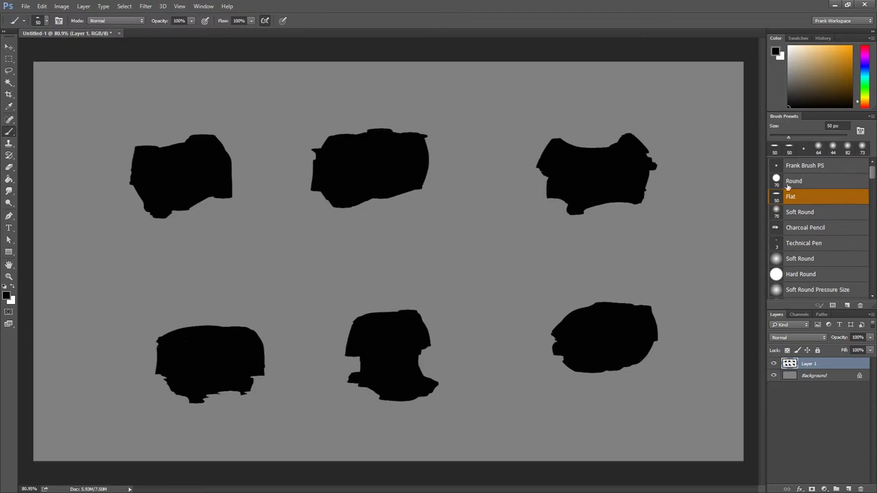
Choose the Frank Brush PS tip for the number line work.
{"action": "left_click", "coordinate": [797, 166]}
{"action": "key", "text": "bracketleft"}
{"action": "key", "text": "bracketleft"}
{"action": "key", "text": "bracketleft"}
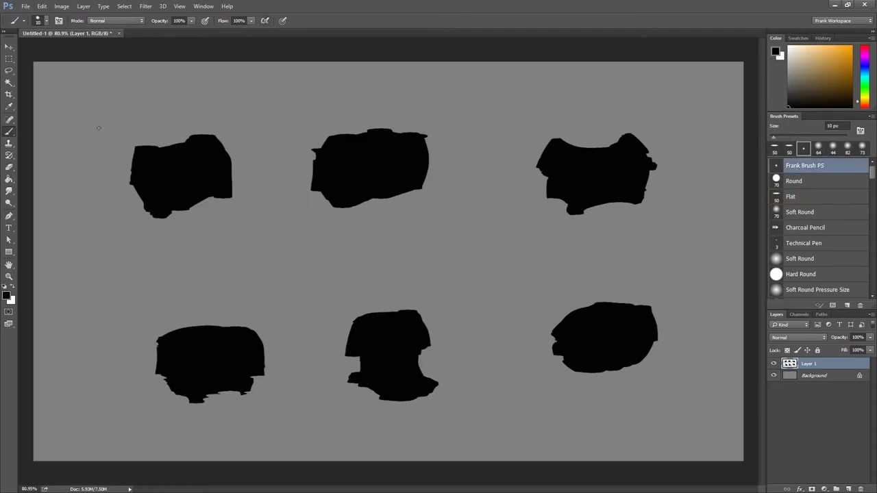
{"action": "left_click", "coordinate": [798, 243]}
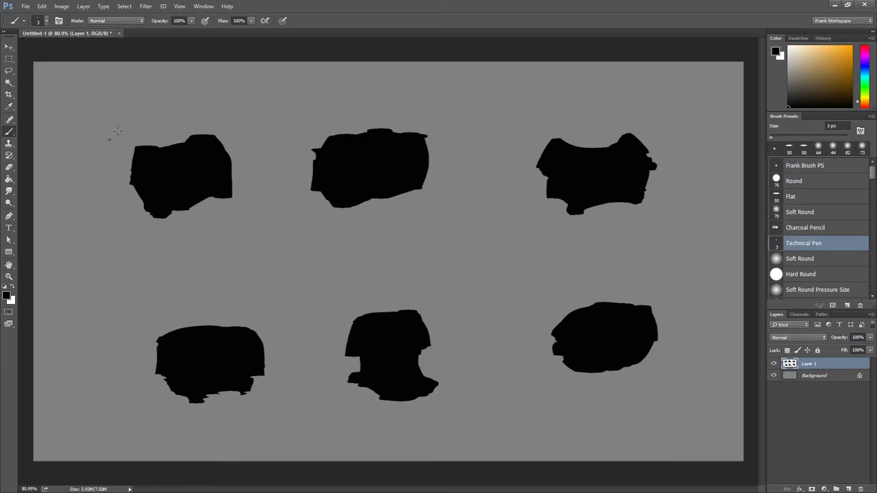
{"action": "key", "text": "shift+comma"}
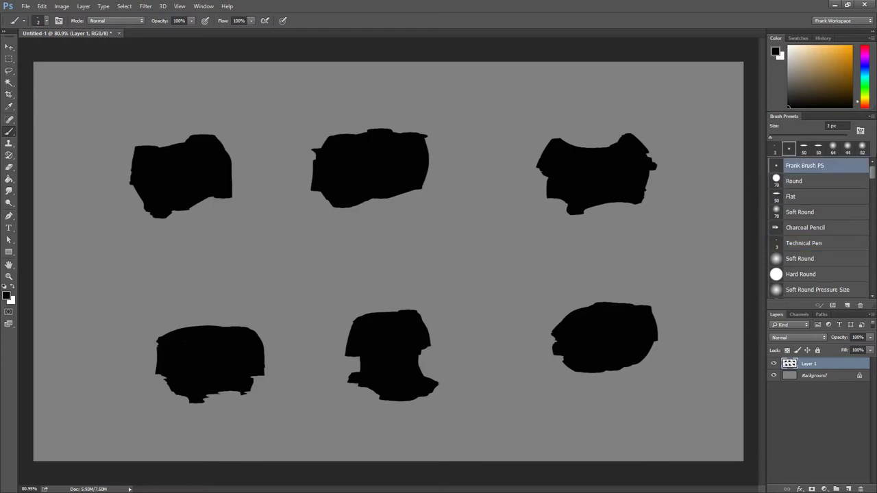
{"action": "key", "text": "F5"}
{"action": "left_click", "coordinate": [728, 77]}
Write the number 1 above the first silhouette with a roughly 6 px brush.
{"action": "left_click_drag", "start_coordinate": [111, 122], "coordinate": [103, 148]}
{"action": "left_click", "coordinate": [859, 131]}
{"action": "key", "text": "bracketright"}
{"action": "key", "text": "bracketright"}
{"action": "key", "text": "bracketright"}
{"action": "key", "text": "bracketright"}
{"action": "left_click_drag", "start_coordinate": [103, 139], "coordinate": [117, 136]}
{"action": "left_click_drag", "start_coordinate": [111, 107], "coordinate": [96, 137]}
{"action": "key", "text": "ctrl+z"}
{"action": "left_click_drag", "start_coordinate": [110, 106], "coordinate": [113, 107]}
{"action": "key", "text": "ctrl+z"}
Write circled numbers 2, 3 and 4 above the next silhouettes.
{"action": "scroll", "coordinate": [110, 140], "scroll_direction": "up", "scroll_amount": 3}
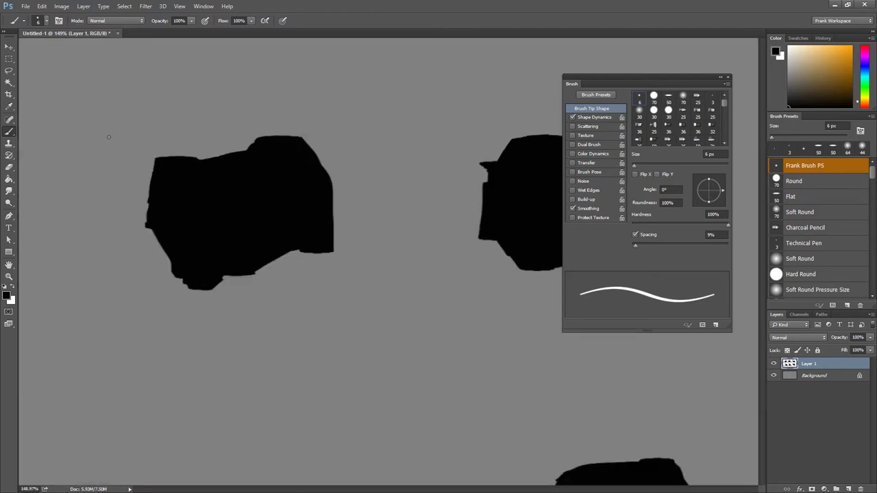
{"action": "scroll", "coordinate": [206, 131], "scroll_direction": "right", "scroll_amount": 3}
{"action": "mouse_move", "coordinate": [275, 113]}
{"action": "left_mouse_down"}
{"action": "mouse_move", "coordinate": [293, 139]}
{"action": "mouse_move", "coordinate": [277, 124]}
{"action": "mouse_move", "coordinate": [270, 169]}
{"action": "left_mouse_up"}
{"action": "key", "text": "ctrl+z"}
{"action": "mouse_move", "coordinate": [276, 136]}
{"action": "left_mouse_down"}
{"action": "mouse_move", "coordinate": [262, 172]}
{"action": "mouse_move", "coordinate": [401, 157]}
{"action": "mouse_move", "coordinate": [255, 226]}
{"action": "mouse_move", "coordinate": [257, 251]}
{"action": "mouse_move", "coordinate": [241, 245]}
{"action": "left_mouse_up"}
{"action": "key", "text": "ctrl+alt+z"}
{"action": "key", "text": "ctrl+alt+z"}
{"action": "left_click_drag", "start_coordinate": [319, 217], "coordinate": [192, 226]}
Write circled numbers 5 and 6 above the last two silhouettes.
{"action": "mouse_move", "coordinate": [460, 219]}
{"action": "left_mouse_down"}
{"action": "mouse_move", "coordinate": [342, 215]}
{"action": "mouse_move", "coordinate": [336, 232]}
{"action": "left_mouse_up"}
{"action": "left_click_drag", "start_coordinate": [343, 202], "coordinate": [326, 240]}
{"action": "left_click_drag", "start_coordinate": [393, 199], "coordinate": [13, 203]}
{"action": "mouse_move", "coordinate": [360, 203]}
{"action": "left_mouse_down"}
{"action": "mouse_move", "coordinate": [348, 224]}
{"action": "mouse_move", "coordinate": [340, 205]}
{"action": "left_mouse_up"}
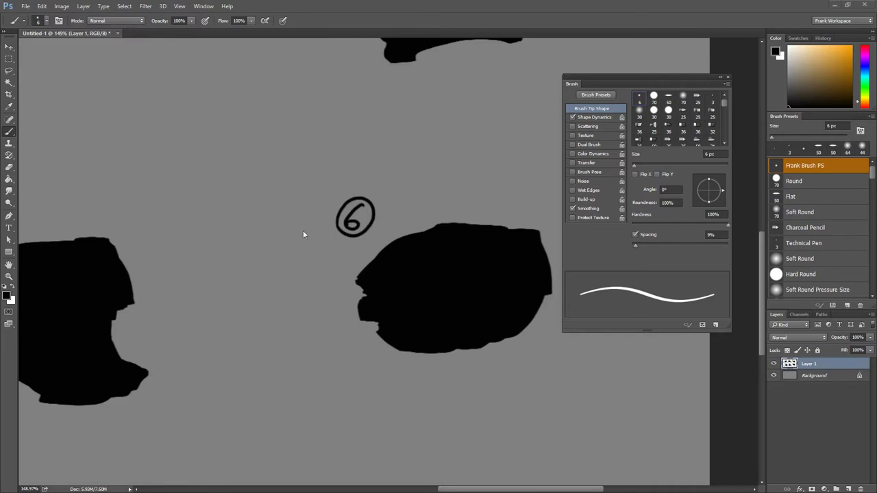
{"action": "scroll", "coordinate": [349, 274], "scroll_direction": "down", "scroll_amount": 5, "text": "alt"}
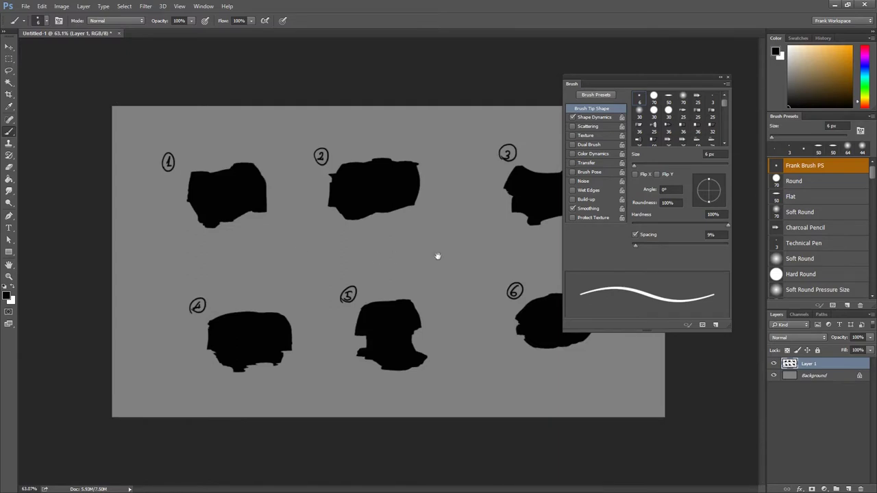
Frame all six silhouettes in view and switch to the Flat brush tip.
{"action": "key", "text": "l"}
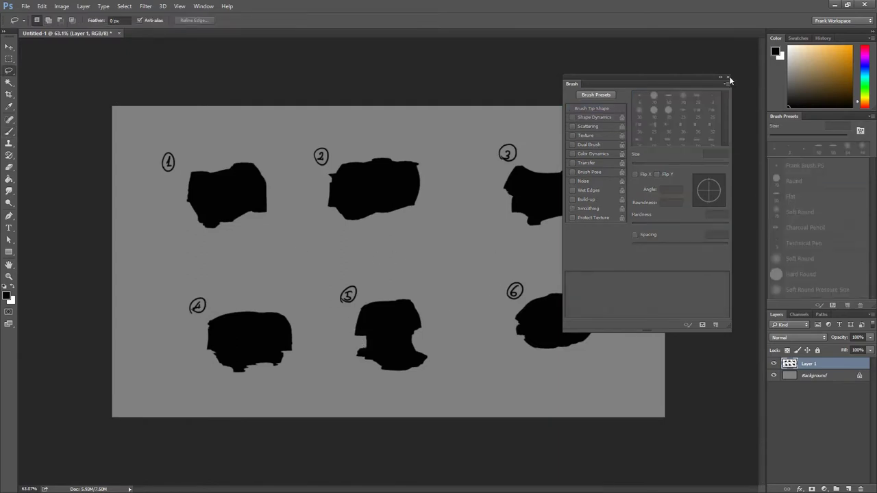
{"action": "left_click", "coordinate": [728, 78]}
{"action": "mouse_move", "coordinate": [382, 268]}
{"action": "left_mouse_down"}
{"action": "mouse_move", "coordinate": [391, 263]}
{"action": "mouse_move", "coordinate": [387, 251]}
{"action": "left_mouse_up"}
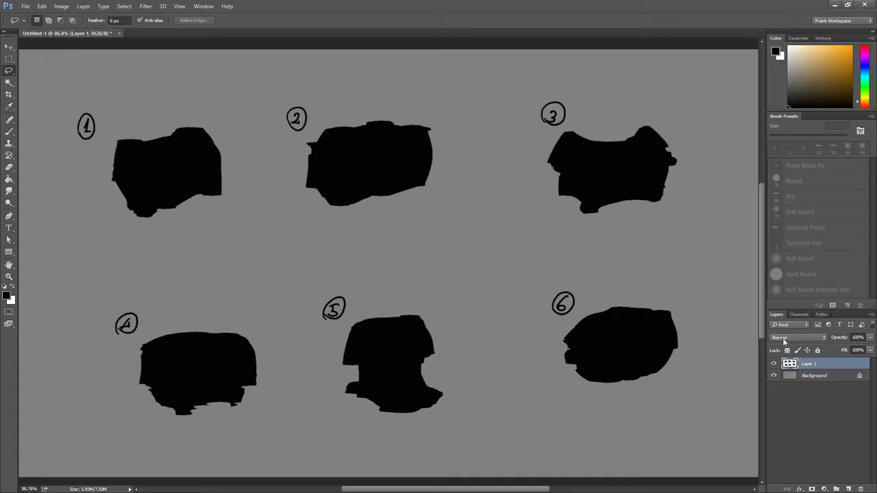
{"action": "key", "text": "b"}
{"action": "left_click", "coordinate": [849, 194]}
{"action": "key", "text": "F5"}
{"action": "left_click", "coordinate": [728, 79]}
Zoom in on silhouette 1 and paint light trial strokes with a 10 px brush.
{"action": "mouse_move", "coordinate": [304, 190]}
{"action": "left_mouse_down"}
{"action": "mouse_move", "coordinate": [259, 172]}
{"action": "mouse_move", "coordinate": [268, 171]}
{"action": "left_mouse_up"}
{"action": "key", "text": "bracketright"}
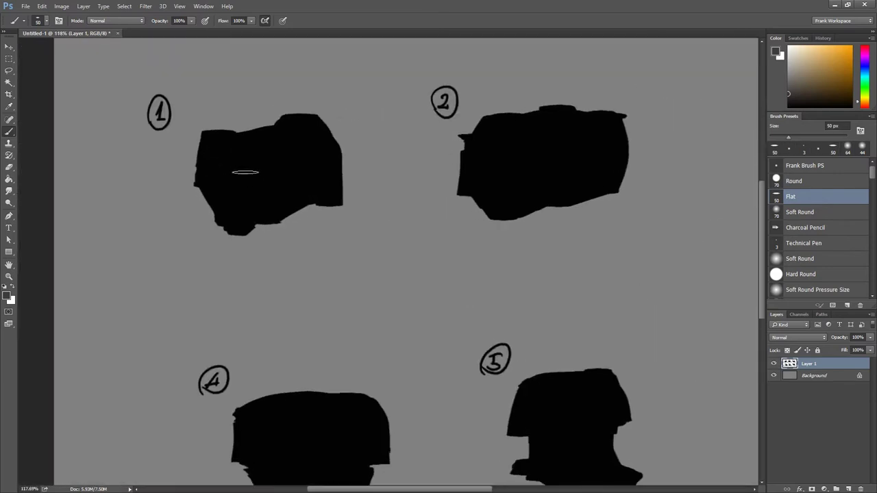
{"action": "key", "text": "bracketright"}
{"action": "key", "text": "bracketleft"}
{"action": "key", "text": "bracketleft"}
{"action": "key", "text": "bracketleft"}
{"action": "key", "text": "bracketright"}
{"action": "key", "text": "bracketleft"}
{"action": "key", "text": "bracketleft"}
{"action": "left_click_drag", "start_coordinate": [204, 170], "coordinate": [224, 163]}
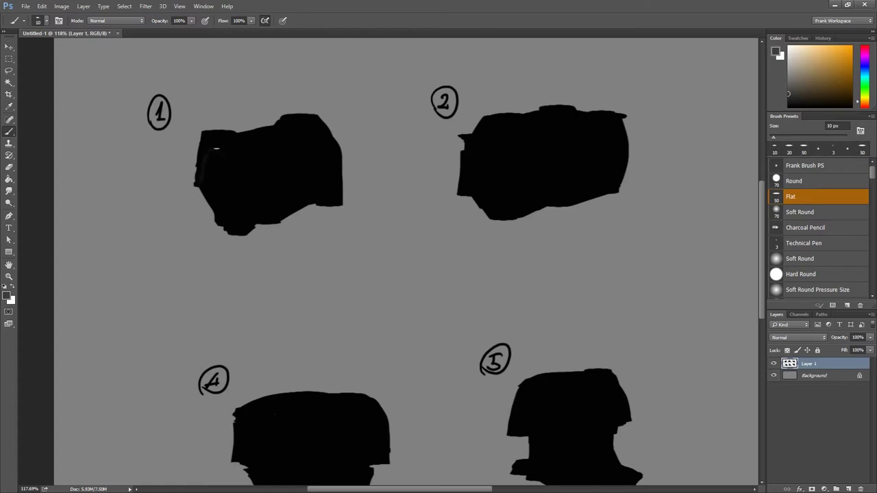
{"action": "left_click_drag", "start_coordinate": [208, 162], "coordinate": [216, 157]}
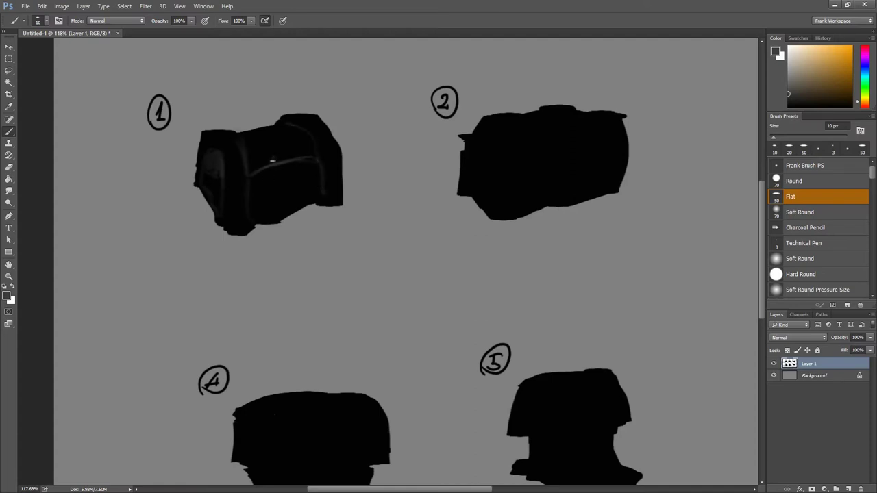
Undo the light strokes on silhouette 1 and pick a light grey paint colour.
{"action": "scroll", "coordinate": [297, 178], "scroll_direction": "up", "scroll_amount": 1}
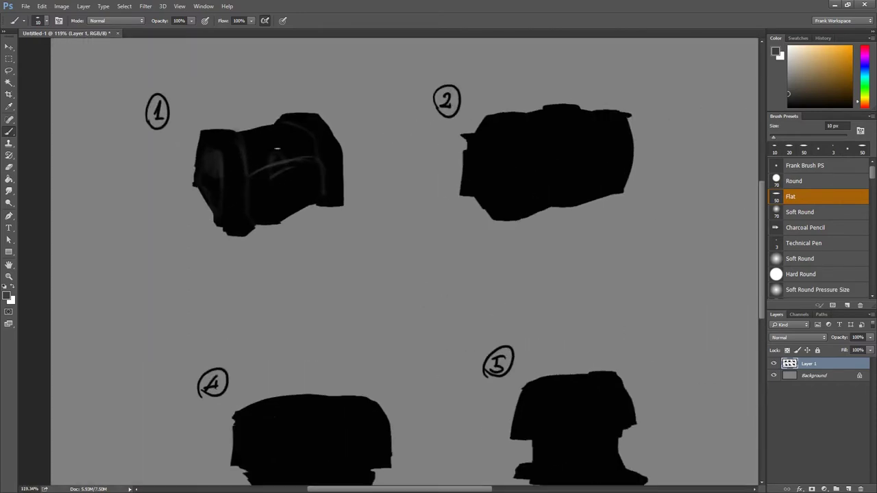
{"action": "key", "text": "ctrl+z"}
{"action": "key", "text": "ctrl+alt+z"}
{"action": "key", "text": "ctrl+alt+z"}
{"action": "key", "text": "ctrl+alt+z"}
{"action": "key", "text": "ctrl+alt+z"}
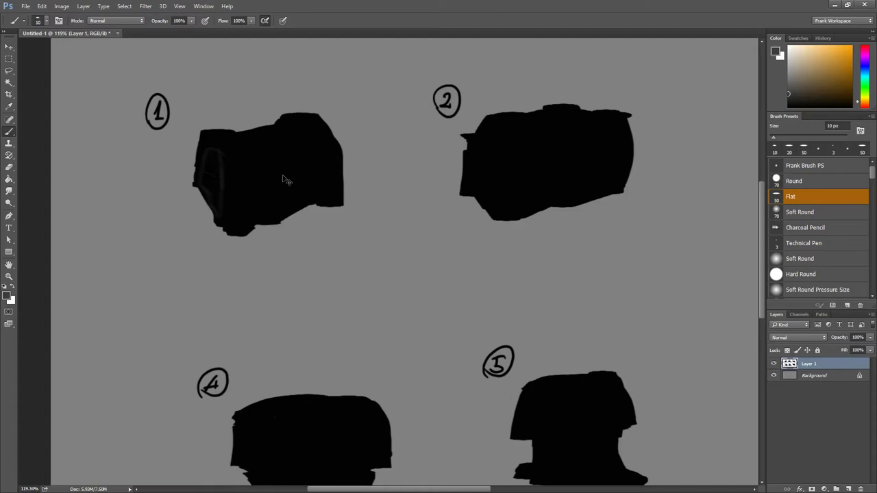
{"action": "left_click", "coordinate": [788, 61]}
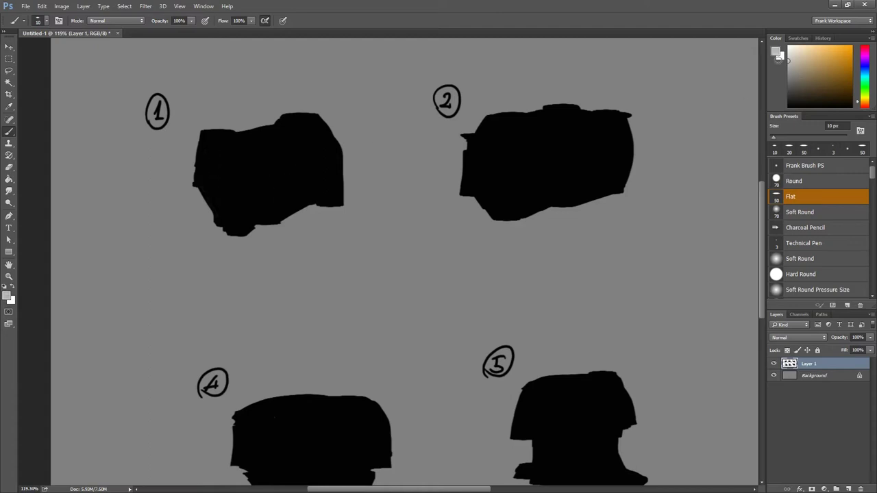
Paint a curved band, left-side highlight and padlock with shackle on chest 1.
{"action": "mouse_move", "coordinate": [206, 179]}
{"action": "left_mouse_down"}
{"action": "mouse_move", "coordinate": [208, 154]}
{"action": "mouse_move", "coordinate": [255, 162]}
{"action": "mouse_move", "coordinate": [252, 206]}
{"action": "left_mouse_up"}
{"action": "key", "text": "ctrl+alt+z"}
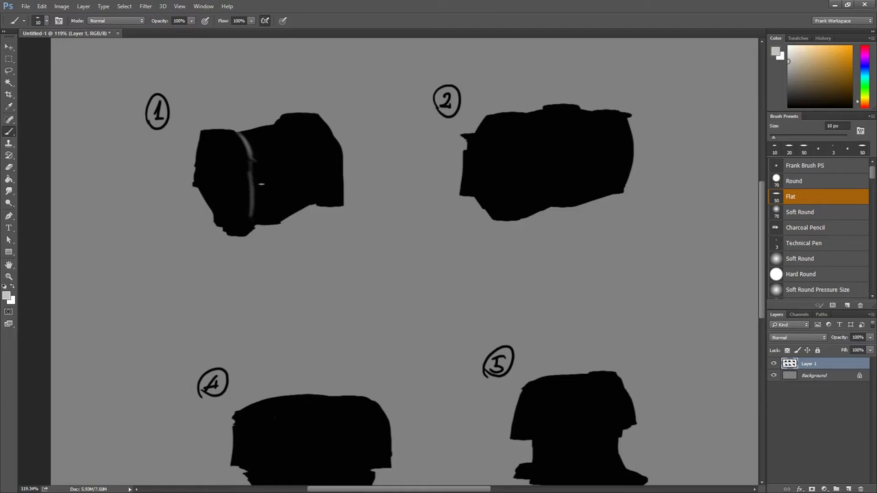
{"action": "left_click_drag", "start_coordinate": [281, 124], "coordinate": [316, 199]}
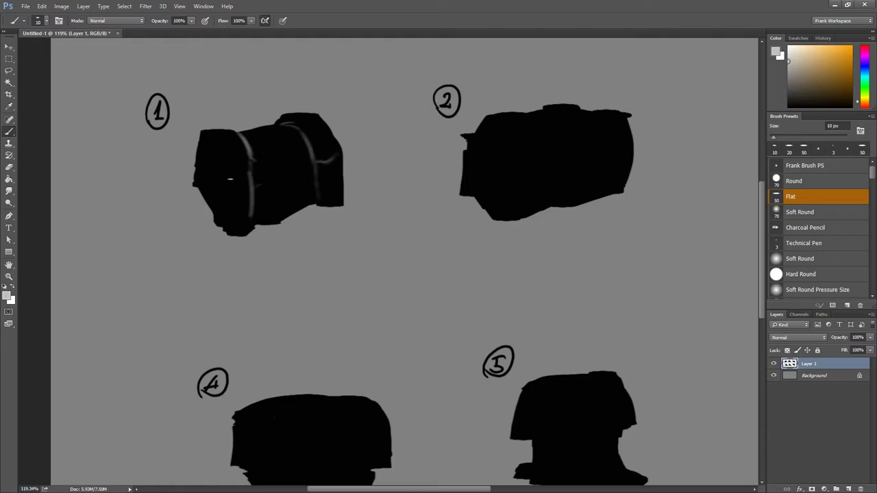
{"action": "left_click_drag", "start_coordinate": [207, 139], "coordinate": [233, 231]}
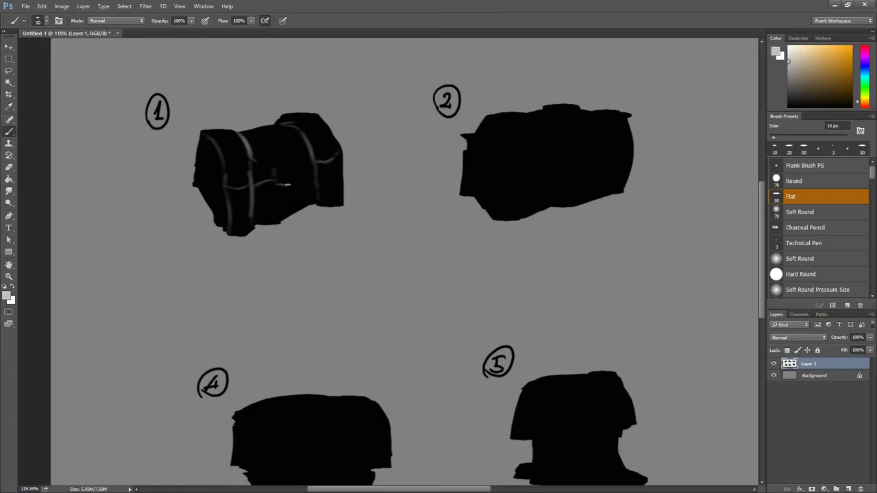
{"action": "mouse_move", "coordinate": [280, 189]}
{"action": "left_mouse_down"}
{"action": "mouse_move", "coordinate": [277, 197]}
{"action": "mouse_move", "coordinate": [294, 193]}
{"action": "mouse_move", "coordinate": [288, 210]}
{"action": "mouse_move", "coordinate": [281, 204]}
{"action": "mouse_move", "coordinate": [293, 201]}
{"action": "left_mouse_up"}
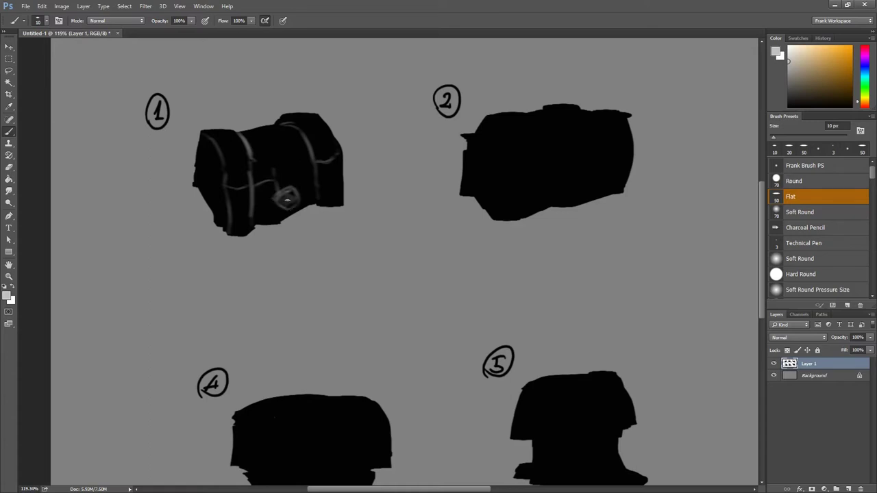
{"action": "left_click_drag", "start_coordinate": [275, 187], "coordinate": [291, 177]}
Add a round side latch and edge highlights to chest 1, then reset to black.
{"action": "left_click", "coordinate": [299, 154], "text": "alt"}
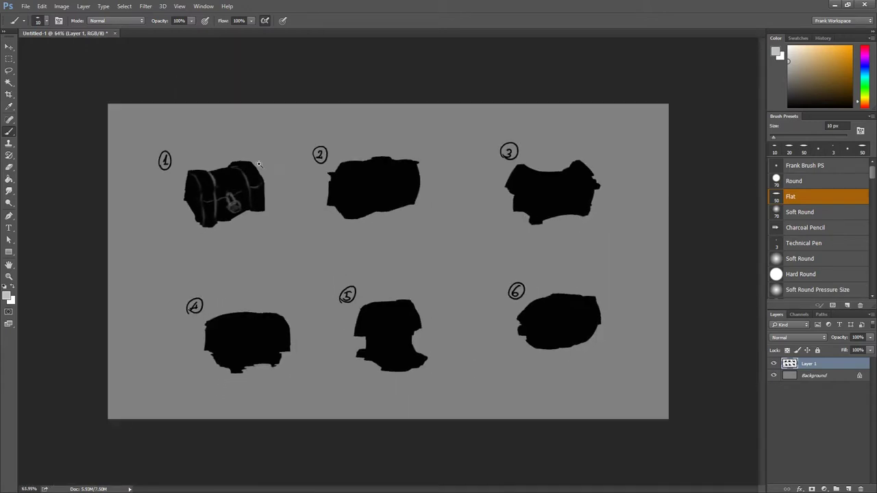
{"action": "left_click", "coordinate": [278, 183]}
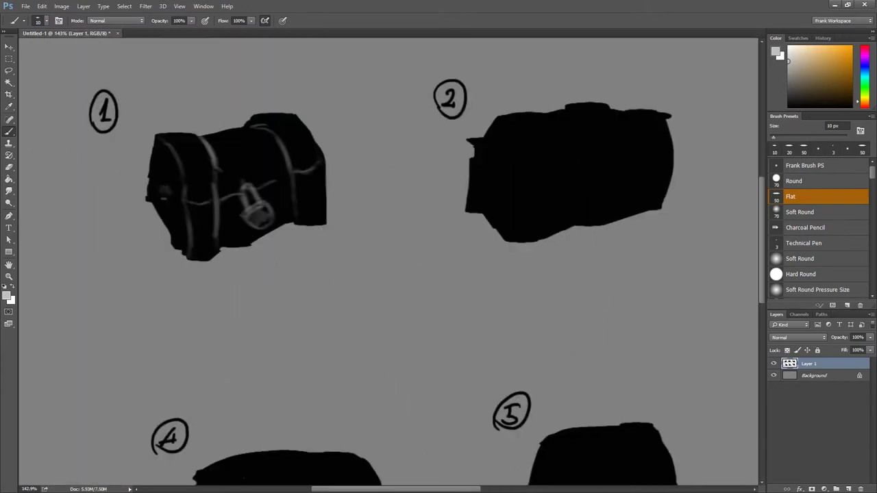
{"action": "mouse_move", "coordinate": [165, 216]}
{"action": "left_mouse_down"}
{"action": "mouse_move", "coordinate": [169, 192]}
{"action": "mouse_move", "coordinate": [165, 218]}
{"action": "left_mouse_up"}
{"action": "left_click_drag", "start_coordinate": [155, 165], "coordinate": [159, 145]}
{"action": "left_click_drag", "start_coordinate": [177, 197], "coordinate": [179, 218]}
{"action": "left_click_drag", "start_coordinate": [221, 136], "coordinate": [233, 137]}
{"action": "key", "text": "ctrl+z"}
{"action": "key", "text": "d"}
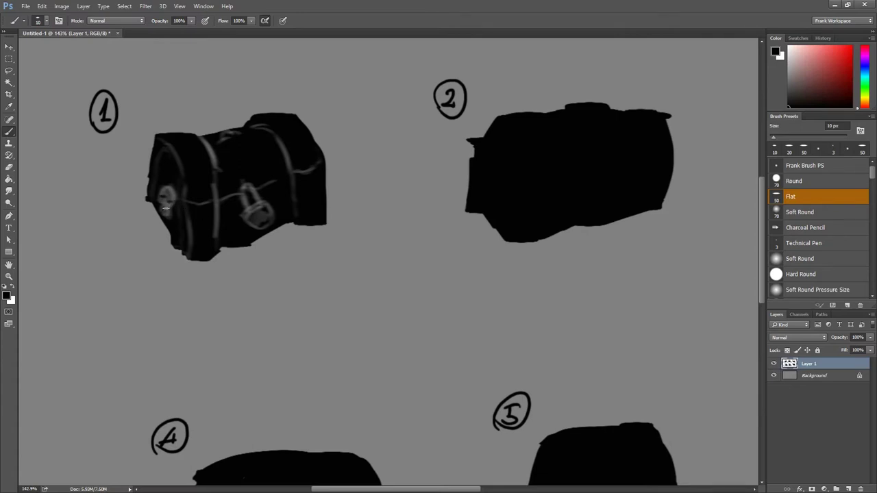
{"action": "scroll", "coordinate": [215, 203], "scroll_direction": "down", "scroll_amount": 3}
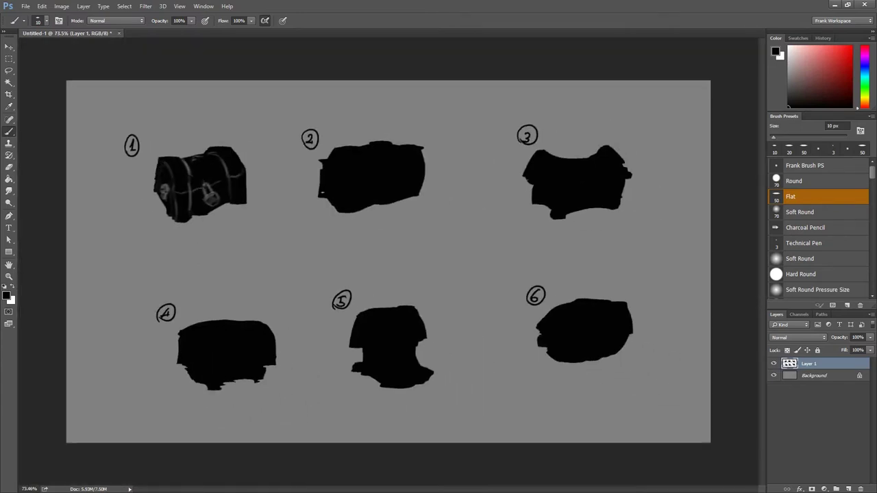
Switch to white and paint chest 2's lid corner and a curved band.
{"action": "scroll", "coordinate": [313, 160], "scroll_direction": "up", "scroll_amount": 3}
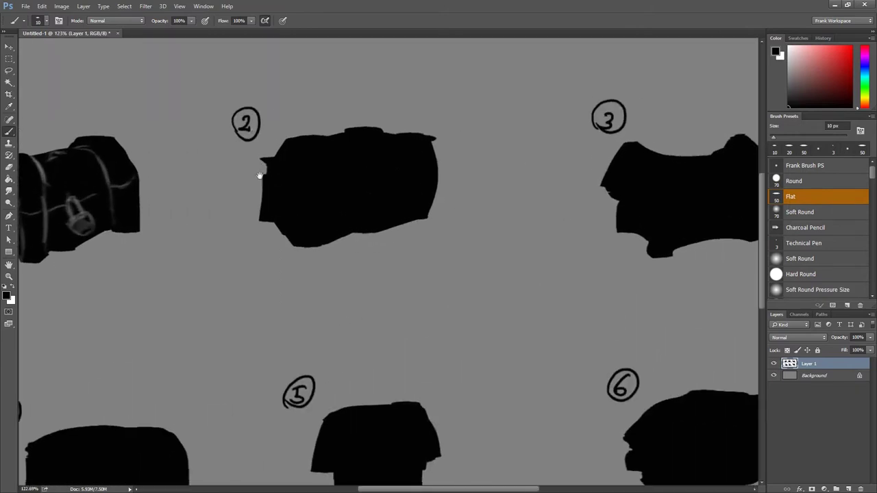
{"action": "key", "text": "x"}
{"action": "left_click_drag", "start_coordinate": [274, 159], "coordinate": [309, 183]}
{"action": "left_click_drag", "start_coordinate": [276, 159], "coordinate": [311, 185]}
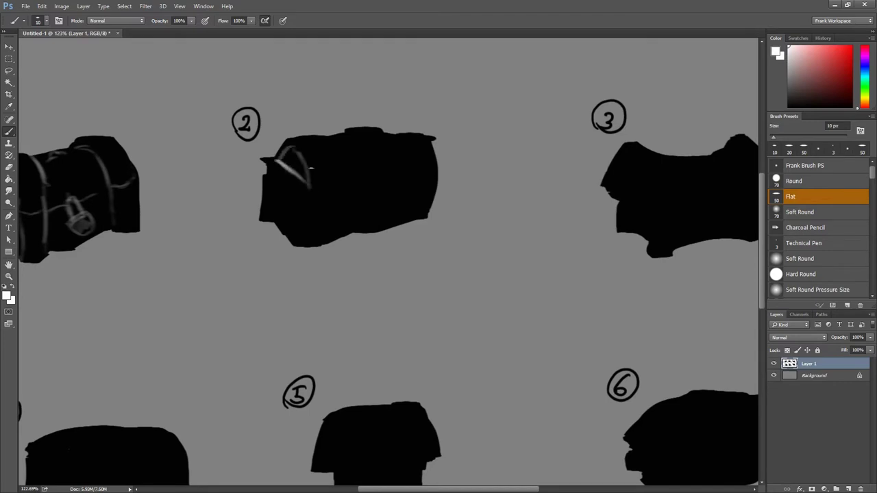
{"action": "mouse_move", "coordinate": [330, 143]}
{"action": "left_mouse_down"}
{"action": "mouse_move", "coordinate": [323, 188]}
{"action": "mouse_move", "coordinate": [340, 200]}
{"action": "mouse_move", "coordinate": [338, 181]}
{"action": "left_mouse_up"}
Paint lock dabs, bands across the middle and ends, and outline chest 2's lid and bottom.
{"action": "left_click", "coordinate": [329, 192]}
{"action": "left_click", "coordinate": [324, 169]}
{"action": "left_click", "coordinate": [316, 154]}
{"action": "mouse_move", "coordinate": [339, 137]}
{"action": "left_mouse_down"}
{"action": "mouse_move", "coordinate": [363, 180]}
{"action": "mouse_move", "coordinate": [382, 129]}
{"action": "mouse_move", "coordinate": [393, 177]}
{"action": "mouse_move", "coordinate": [411, 182]}
{"action": "left_mouse_up"}
{"action": "mouse_move", "coordinate": [398, 134]}
{"action": "left_mouse_down"}
{"action": "mouse_move", "coordinate": [436, 164]}
{"action": "mouse_move", "coordinate": [414, 182]}
{"action": "left_mouse_up"}
{"action": "left_click_drag", "start_coordinate": [411, 152], "coordinate": [433, 184]}
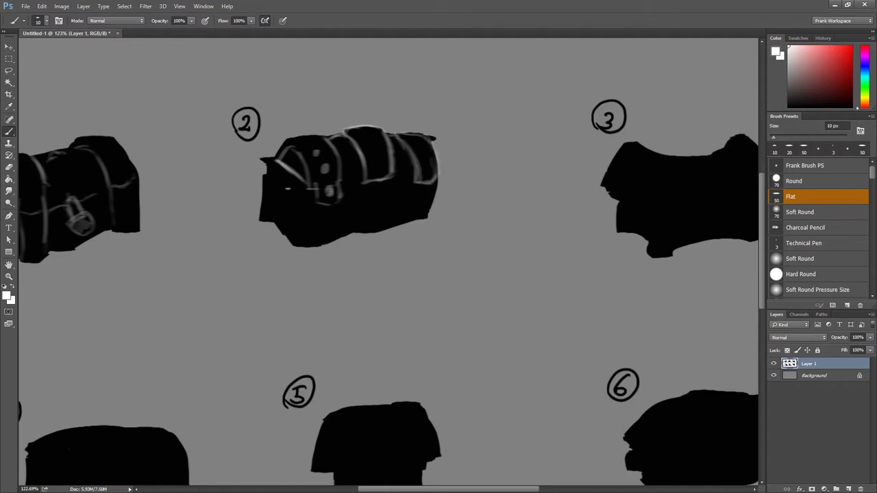
{"action": "mouse_move", "coordinate": [268, 171]}
{"action": "left_mouse_down"}
{"action": "mouse_move", "coordinate": [302, 209]}
{"action": "mouse_move", "coordinate": [399, 197]}
{"action": "left_mouse_up"}
{"action": "mouse_move", "coordinate": [338, 186]}
{"action": "left_mouse_down"}
{"action": "mouse_move", "coordinate": [419, 176]}
{"action": "mouse_move", "coordinate": [341, 206]}
{"action": "left_mouse_up"}
Dab six rivets along chest 2's bands and paint a lock plate on its front.
{"action": "left_click", "coordinate": [426, 177]}
{"action": "left_click", "coordinate": [427, 159]}
{"action": "left_click", "coordinate": [418, 143]}
{"action": "left_click", "coordinate": [380, 170]}
{"action": "left_click", "coordinate": [371, 146]}
{"action": "left_click", "coordinate": [369, 131]}
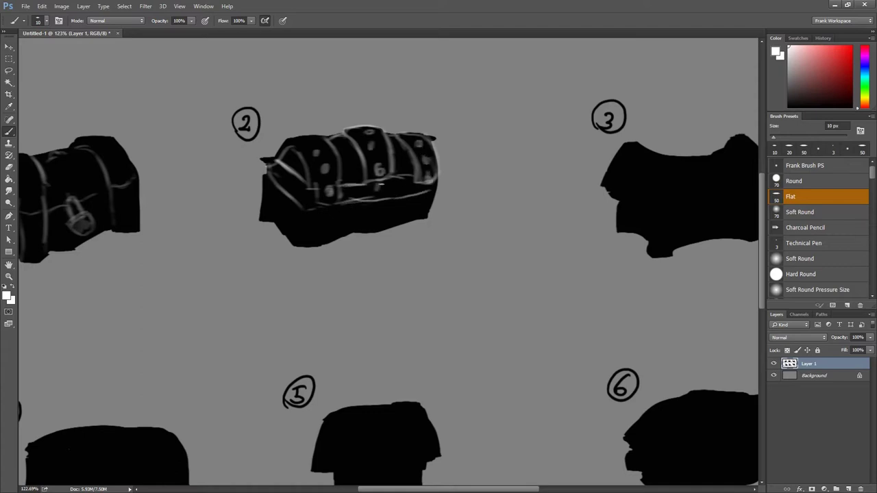
{"action": "left_click_drag", "start_coordinate": [380, 186], "coordinate": [382, 191]}
Highlight chest 2's lower front, left and bottom edges and lower bands.
{"action": "left_click_drag", "start_coordinate": [310, 216], "coordinate": [302, 246]}
{"action": "mouse_move", "coordinate": [273, 192]}
{"action": "left_mouse_down"}
{"action": "mouse_move", "coordinate": [268, 221]}
{"action": "mouse_move", "coordinate": [303, 248]}
{"action": "left_mouse_up"}
{"action": "left_click_drag", "start_coordinate": [336, 208], "coordinate": [335, 241]}
{"action": "mouse_move", "coordinate": [365, 203]}
{"action": "left_mouse_down"}
{"action": "mouse_move", "coordinate": [364, 233]}
{"action": "mouse_move", "coordinate": [391, 227]}
{"action": "left_mouse_up"}
{"action": "left_click_drag", "start_coordinate": [421, 197], "coordinate": [414, 222]}
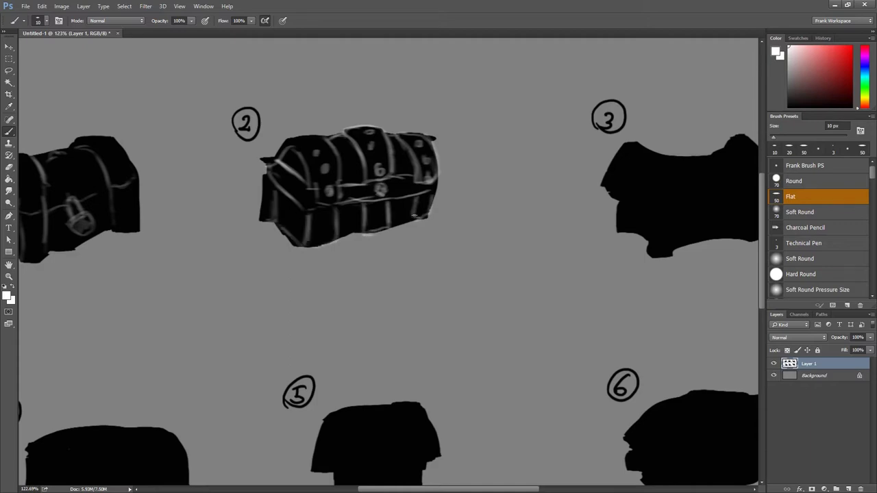
{"action": "left_click_drag", "start_coordinate": [319, 227], "coordinate": [322, 232]}
{"action": "scroll", "coordinate": [369, 146], "scroll_direction": "down", "scroll_amount": 3}
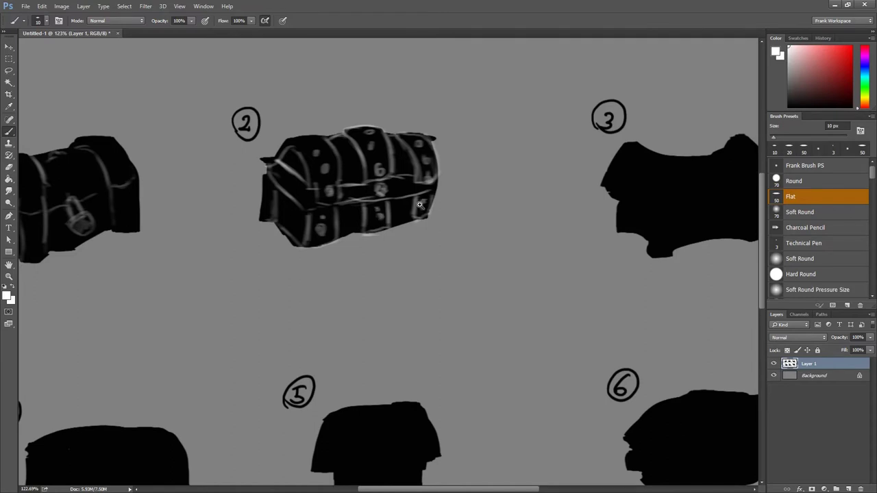
{"action": "scroll", "coordinate": [484, 148], "scroll_direction": "up", "scroll_amount": 2}
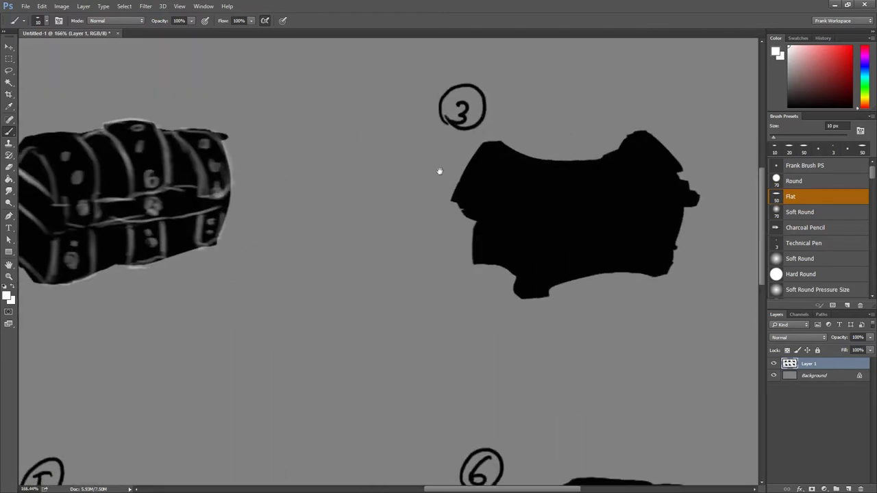
Sketch light grey lines down chest 3's left lid arch and band, undoing one stray stroke.
{"action": "scroll", "coordinate": [484, 149], "scroll_direction": "up", "scroll_amount": 1}
{"action": "mouse_move", "coordinate": [411, 215]}
{"action": "left_mouse_down"}
{"action": "mouse_move", "coordinate": [440, 163]}
{"action": "mouse_move", "coordinate": [473, 232]}
{"action": "left_mouse_up"}
{"action": "key", "text": "ctrl+z"}
{"action": "key", "text": "ctrl+z"}
{"action": "left_click_drag", "start_coordinate": [435, 166], "coordinate": [450, 230]}
{"action": "mouse_move", "coordinate": [462, 173]}
{"action": "left_mouse_down"}
{"action": "mouse_move", "coordinate": [477, 235]}
{"action": "mouse_move", "coordinate": [527, 236]}
{"action": "left_mouse_up"}
{"action": "left_click_drag", "start_coordinate": [482, 226], "coordinate": [580, 219]}
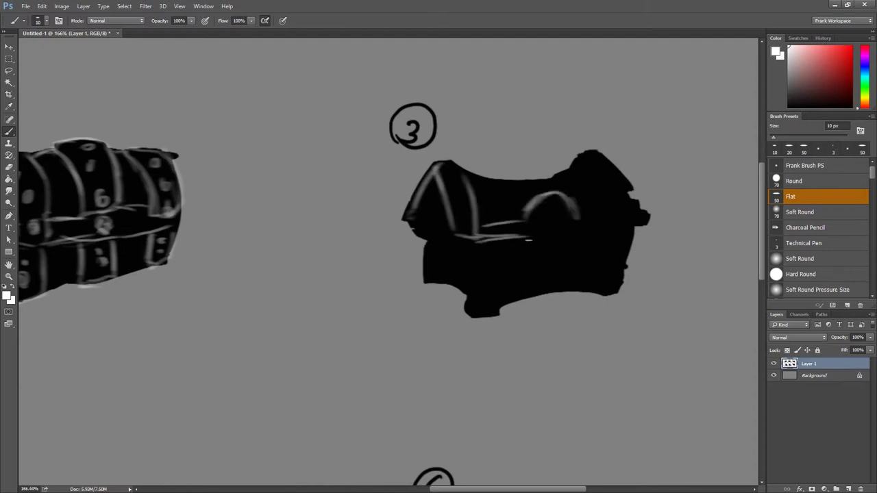
Add a second lid arch, lock detail and the arched lid ridge on chest 3.
{"action": "mouse_move", "coordinate": [532, 238]}
{"action": "left_mouse_down"}
{"action": "mouse_move", "coordinate": [573, 231]}
{"action": "mouse_move", "coordinate": [552, 260]}
{"action": "mouse_move", "coordinate": [635, 229]}
{"action": "left_mouse_up"}
{"action": "left_click_drag", "start_coordinate": [577, 218], "coordinate": [641, 212]}
{"action": "mouse_move", "coordinate": [581, 170]}
{"action": "left_mouse_down"}
{"action": "mouse_move", "coordinate": [568, 177]}
{"action": "mouse_move", "coordinate": [615, 152]}
{"action": "mouse_move", "coordinate": [630, 192]}
{"action": "left_mouse_up"}
{"action": "left_click_drag", "start_coordinate": [581, 163], "coordinate": [641, 209]}
Paint horizontal bands, a vertical lid line and right-arch highlights on chest 3.
{"action": "left_click_drag", "start_coordinate": [444, 197], "coordinate": [450, 212]}
{"action": "left_click_drag", "start_coordinate": [451, 214], "coordinate": [485, 215]}
{"action": "left_click_drag", "start_coordinate": [463, 171], "coordinate": [481, 218]}
{"action": "left_click_drag", "start_coordinate": [452, 216], "coordinate": [481, 224]}
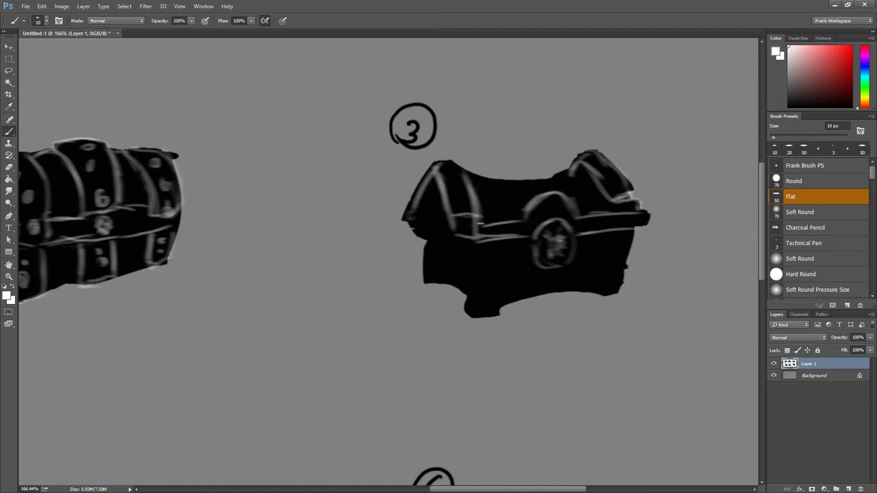
{"action": "left_click_drag", "start_coordinate": [496, 179], "coordinate": [499, 221]}
{"action": "left_click_drag", "start_coordinate": [561, 181], "coordinate": [624, 268]}
Draw chest 3's front lines, right edge and bottom edge, undoing one stray highlight.
{"action": "mouse_move", "coordinate": [417, 233]}
{"action": "left_mouse_down"}
{"action": "mouse_move", "coordinate": [465, 241]}
{"action": "mouse_move", "coordinate": [425, 278]}
{"action": "left_mouse_up"}
{"action": "left_click_drag", "start_coordinate": [427, 281], "coordinate": [444, 281]}
{"action": "key", "text": "ctrl+z"}
{"action": "left_click_drag", "start_coordinate": [474, 248], "coordinate": [488, 314]}
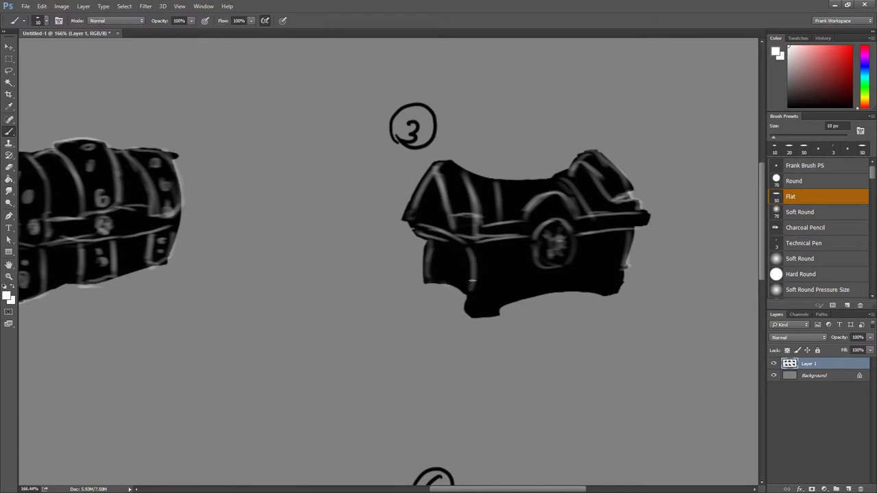
{"action": "left_click_drag", "start_coordinate": [501, 244], "coordinate": [495, 290]}
{"action": "mouse_move", "coordinate": [619, 234]}
{"action": "left_mouse_down"}
{"action": "mouse_move", "coordinate": [603, 268]}
{"action": "mouse_move", "coordinate": [622, 298]}
{"action": "left_mouse_up"}
{"action": "left_click_drag", "start_coordinate": [626, 250], "coordinate": [624, 294]}
{"action": "left_click_drag", "start_coordinate": [509, 289], "coordinate": [600, 296]}
{"action": "left_click_drag", "start_coordinate": [426, 277], "coordinate": [477, 304]}
{"action": "scroll", "coordinate": [479, 240], "scroll_direction": "down", "scroll_amount": 5}
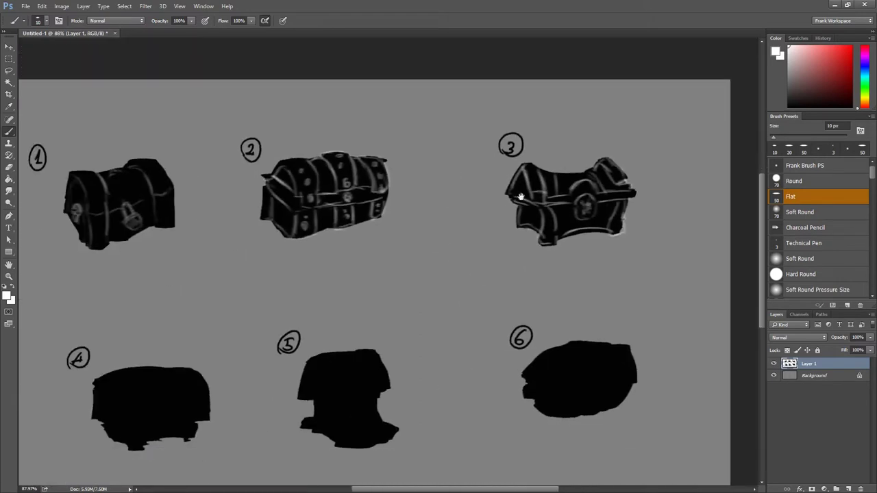
Highlight chest 4's left edge, top edge, left arch and a vertical band.
{"action": "scroll", "coordinate": [432, 199], "scroll_direction": "up", "scroll_amount": 1}
{"action": "scroll", "coordinate": [374, 268], "scroll_direction": "up", "scroll_amount": 2}
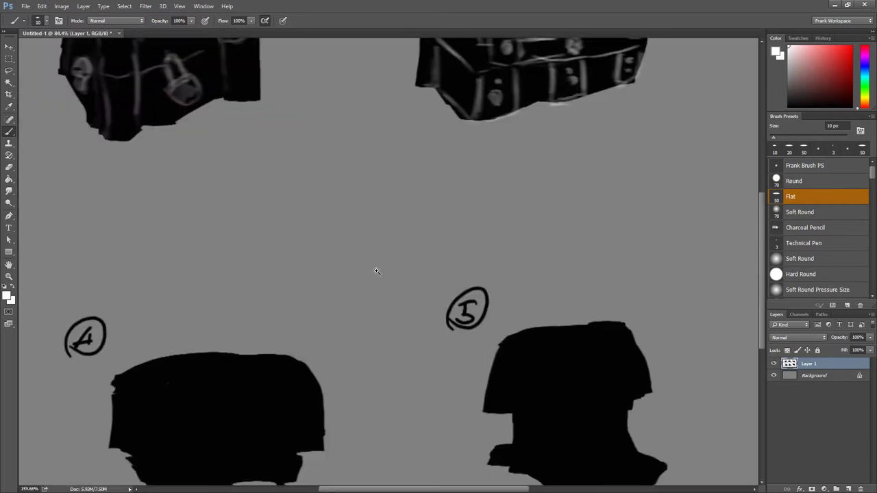
{"action": "scroll", "coordinate": [374, 268], "scroll_direction": "up", "scroll_amount": 2}
{"action": "mouse_move", "coordinate": [177, 348]}
{"action": "left_mouse_down"}
{"action": "mouse_move", "coordinate": [185, 305]}
{"action": "mouse_move", "coordinate": [205, 349]}
{"action": "left_mouse_up"}
{"action": "left_click_drag", "start_coordinate": [192, 315], "coordinate": [207, 358]}
{"action": "mouse_move", "coordinate": [176, 284]}
{"action": "left_mouse_down"}
{"action": "mouse_move", "coordinate": [210, 271]}
{"action": "mouse_move", "coordinate": [230, 335]}
{"action": "left_mouse_up"}
{"action": "left_click_drag", "start_coordinate": [221, 295], "coordinate": [233, 356]}
{"action": "mouse_move", "coordinate": [348, 354]}
{"action": "left_mouse_down"}
{"action": "mouse_move", "coordinate": [386, 356]}
{"action": "mouse_move", "coordinate": [370, 271]}
{"action": "mouse_move", "coordinate": [351, 351]}
{"action": "left_mouse_up"}
Paint out chest 4's left highlights in black and repaint a new white highlight.
{"action": "left_click_drag", "start_coordinate": [205, 274], "coordinate": [230, 362]}
{"action": "key", "text": "ctrl+alt+z"}
{"action": "key", "text": "ctrl+alt+z"}
{"action": "key", "text": "ctrl+alt+z"}
{"action": "key", "text": "ctrl+shift+z"}
{"action": "key", "text": "ctrl+shift+z"}
{"action": "key", "text": "x"}
{"action": "mouse_move", "coordinate": [207, 275]}
{"action": "left_mouse_down"}
{"action": "mouse_move", "coordinate": [233, 349]}
{"action": "mouse_move", "coordinate": [229, 338]}
{"action": "left_mouse_up"}
{"action": "left_click_drag", "start_coordinate": [222, 293], "coordinate": [235, 352]}
{"action": "left_click_drag", "start_coordinate": [208, 268], "coordinate": [237, 346]}
{"action": "key", "text": "alt"}
{"action": "key", "text": "x"}
{"action": "left_click_drag", "start_coordinate": [209, 263], "coordinate": [240, 354]}
Touch up chest 4's left highlight and paint its front band, bottom edge and base.
{"action": "key", "text": "x"}
{"action": "key", "text": "x"}
{"action": "key", "text": "x"}
{"action": "left_click_drag", "start_coordinate": [217, 269], "coordinate": [236, 333]}
{"action": "key", "text": "x"}
{"action": "mouse_move", "coordinate": [221, 279]}
{"action": "left_mouse_down"}
{"action": "mouse_move", "coordinate": [241, 358]}
{"action": "mouse_move", "coordinate": [205, 357]}
{"action": "left_mouse_up"}
{"action": "left_click_drag", "start_coordinate": [176, 286], "coordinate": [200, 319]}
{"action": "mouse_move", "coordinate": [364, 355]}
{"action": "left_mouse_down"}
{"action": "mouse_move", "coordinate": [192, 358]}
{"action": "mouse_move", "coordinate": [261, 407]}
{"action": "mouse_move", "coordinate": [233, 363]}
{"action": "mouse_move", "coordinate": [226, 387]}
{"action": "mouse_move", "coordinate": [262, 396]}
{"action": "mouse_move", "coordinate": [252, 407]}
{"action": "mouse_move", "coordinate": [276, 392]}
{"action": "mouse_move", "coordinate": [362, 375]}
{"action": "mouse_move", "coordinate": [341, 356]}
{"action": "left_mouse_up"}
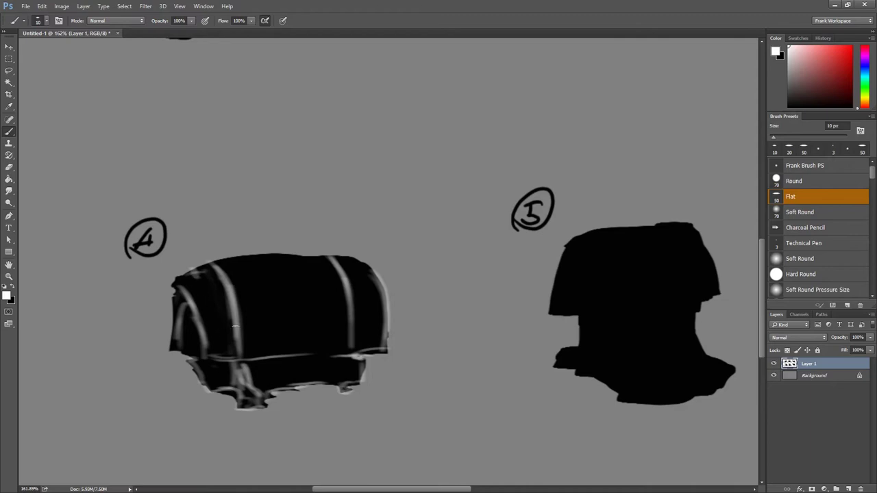
Try a hexagonal lock on chest 4's front, then paint it out and undo the leftovers.
{"action": "mouse_move", "coordinate": [281, 319]}
{"action": "left_mouse_down"}
{"action": "mouse_move", "coordinate": [302, 301]}
{"action": "mouse_move", "coordinate": [319, 321]}
{"action": "mouse_move", "coordinate": [296, 353]}
{"action": "mouse_move", "coordinate": [299, 306]}
{"action": "mouse_move", "coordinate": [313, 341]}
{"action": "mouse_move", "coordinate": [296, 348]}
{"action": "left_mouse_up"}
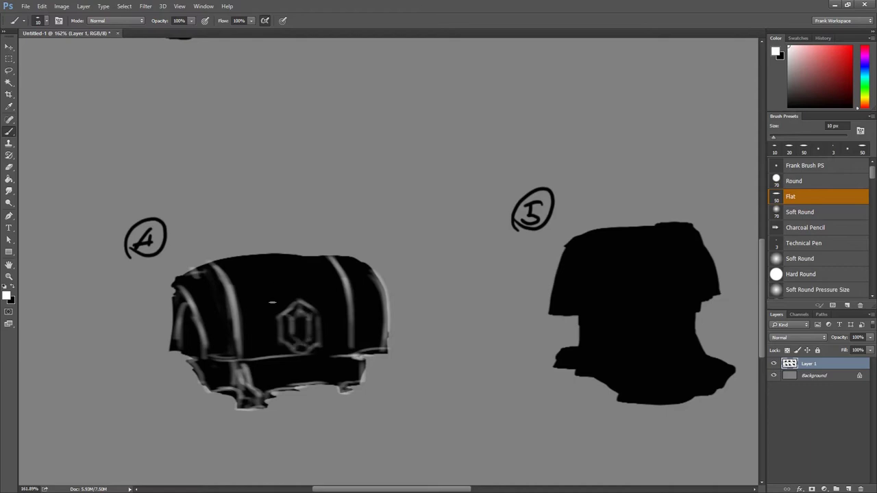
{"action": "key", "text": "x"}
{"action": "mouse_move", "coordinate": [273, 314]}
{"action": "left_mouse_down"}
{"action": "mouse_move", "coordinate": [311, 346]}
{"action": "mouse_move", "coordinate": [320, 315]}
{"action": "mouse_move", "coordinate": [292, 348]}
{"action": "mouse_move", "coordinate": [301, 342]}
{"action": "mouse_move", "coordinate": [294, 346]}
{"action": "mouse_move", "coordinate": [287, 328]}
{"action": "mouse_move", "coordinate": [301, 295]}
{"action": "mouse_move", "coordinate": [291, 315]}
{"action": "left_mouse_up"}
{"action": "key", "text": "x"}
{"action": "key", "text": "ctrl+z"}
{"action": "key", "text": "z"}
{"action": "key", "text": "b"}
{"action": "key", "text": "x"}
{"action": "key", "text": "x"}
Sketch a keyhole outline on chest 4, painting out its top and undoing a stray stroke.
{"action": "key", "text": "x"}
{"action": "key", "text": "x"}
{"action": "mouse_move", "coordinate": [272, 338]}
{"action": "left_mouse_down"}
{"action": "mouse_move", "coordinate": [254, 324]}
{"action": "mouse_move", "coordinate": [307, 286]}
{"action": "mouse_move", "coordinate": [308, 327]}
{"action": "mouse_move", "coordinate": [292, 351]}
{"action": "mouse_move", "coordinate": [287, 338]}
{"action": "mouse_move", "coordinate": [312, 346]}
{"action": "mouse_move", "coordinate": [312, 320]}
{"action": "mouse_move", "coordinate": [259, 321]}
{"action": "mouse_move", "coordinate": [263, 282]}
{"action": "mouse_move", "coordinate": [287, 284]}
{"action": "mouse_move", "coordinate": [322, 346]}
{"action": "left_mouse_up"}
{"action": "key", "text": "x"}
{"action": "left_click_drag", "start_coordinate": [281, 289], "coordinate": [328, 294]}
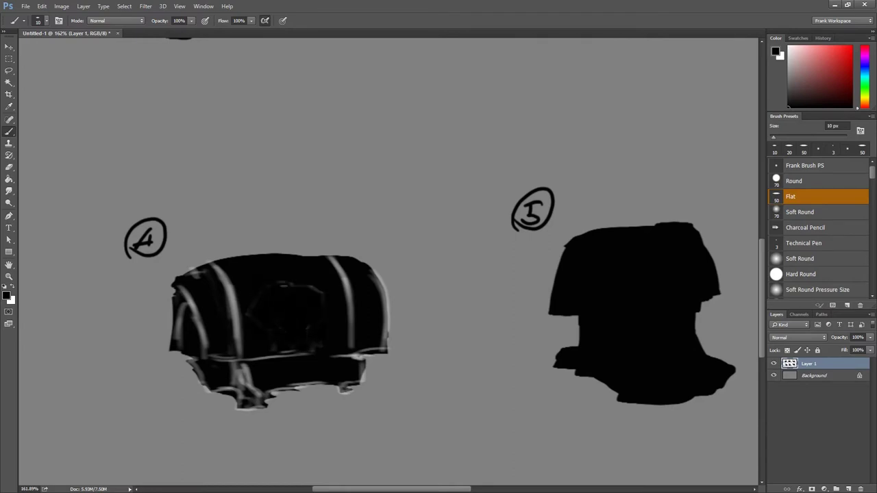
{"action": "left_click_drag", "start_coordinate": [286, 286], "coordinate": [319, 290]}
{"action": "key", "text": "x"}
{"action": "mouse_move", "coordinate": [289, 357]}
{"action": "left_mouse_down"}
{"action": "mouse_move", "coordinate": [293, 374]}
{"action": "mouse_move", "coordinate": [319, 355]}
{"action": "mouse_move", "coordinate": [253, 314]}
{"action": "mouse_move", "coordinate": [317, 284]}
{"action": "mouse_move", "coordinate": [327, 356]}
{"action": "left_mouse_up"}
{"action": "key", "text": "ctrl+z"}
Draw a large round skull outline on chest 4's front and sketch its face.
{"action": "mouse_move", "coordinate": [292, 322]}
{"action": "left_mouse_down"}
{"action": "mouse_move", "coordinate": [272, 316]}
{"action": "mouse_move", "coordinate": [282, 330]}
{"action": "left_mouse_up"}
{"action": "key", "text": "ctrl+z"}
{"action": "key", "text": "ctrl+alt+z"}
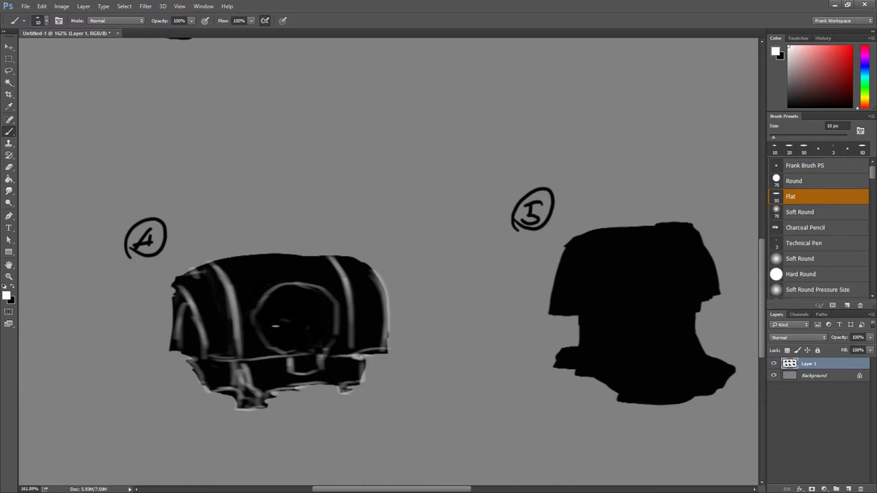
{"action": "mouse_move", "coordinate": [272, 326]}
{"action": "left_mouse_down"}
{"action": "mouse_move", "coordinate": [328, 322]}
{"action": "mouse_move", "coordinate": [311, 330]}
{"action": "left_mouse_up"}
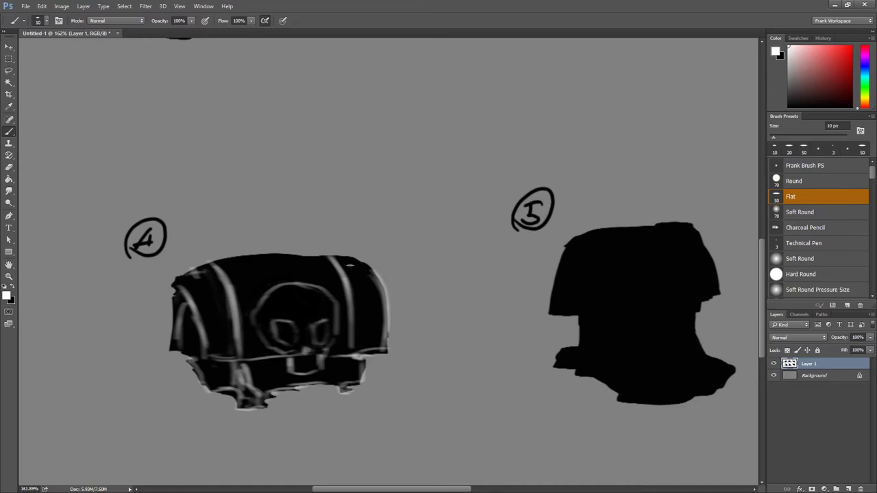
Highlight chest 4's lower-left front, bottom edge and corner.
{"action": "mouse_move", "coordinate": [236, 374]}
{"action": "left_mouse_down"}
{"action": "mouse_move", "coordinate": [240, 397]}
{"action": "mouse_move", "coordinate": [270, 406]}
{"action": "left_mouse_up"}
{"action": "left_click_drag", "start_coordinate": [358, 358], "coordinate": [351, 385]}
{"action": "mouse_move", "coordinate": [204, 377]}
{"action": "left_mouse_down"}
{"action": "mouse_move", "coordinate": [205, 391]}
{"action": "mouse_move", "coordinate": [195, 360]}
{"action": "left_mouse_up"}
{"action": "scroll", "coordinate": [392, 274], "scroll_direction": "down", "scroll_amount": 5}
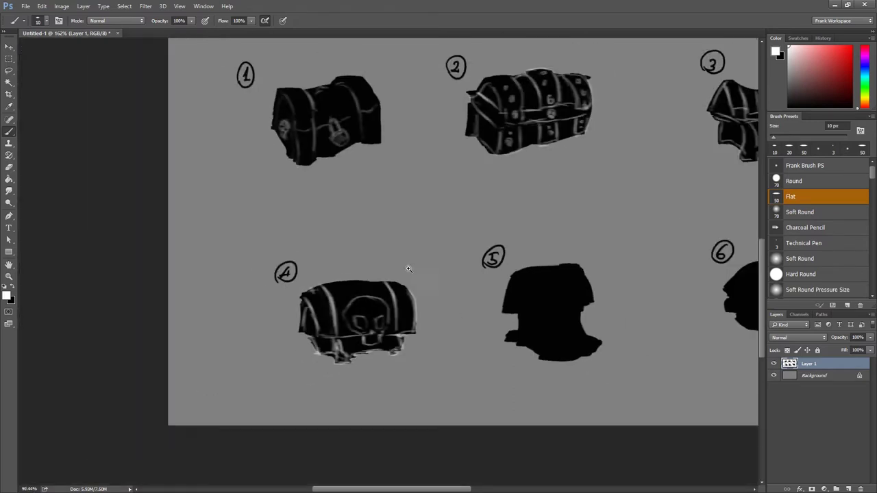
Highlight the top, right and left edges of chest 5's lid.
{"action": "scroll", "coordinate": [396, 307], "scroll_direction": "up", "scroll_amount": 5}
{"action": "left_click_drag", "start_coordinate": [422, 341], "coordinate": [403, 291]}
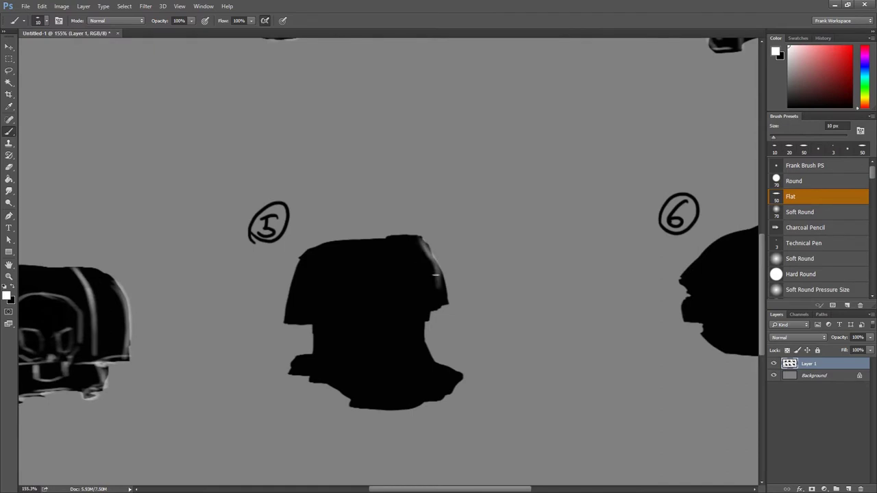
{"action": "left_click_drag", "start_coordinate": [421, 249], "coordinate": [419, 310]}
{"action": "mouse_move", "coordinate": [396, 249]}
{"action": "left_mouse_down"}
{"action": "mouse_move", "coordinate": [425, 240]}
{"action": "mouse_move", "coordinate": [419, 312]}
{"action": "mouse_move", "coordinate": [428, 317]}
{"action": "left_mouse_up"}
{"action": "left_click_drag", "start_coordinate": [309, 259], "coordinate": [335, 322]}
{"action": "mouse_move", "coordinate": [337, 252]}
{"action": "left_mouse_down"}
{"action": "mouse_move", "coordinate": [354, 280]}
{"action": "mouse_move", "coordinate": [336, 322]}
{"action": "left_mouse_up"}
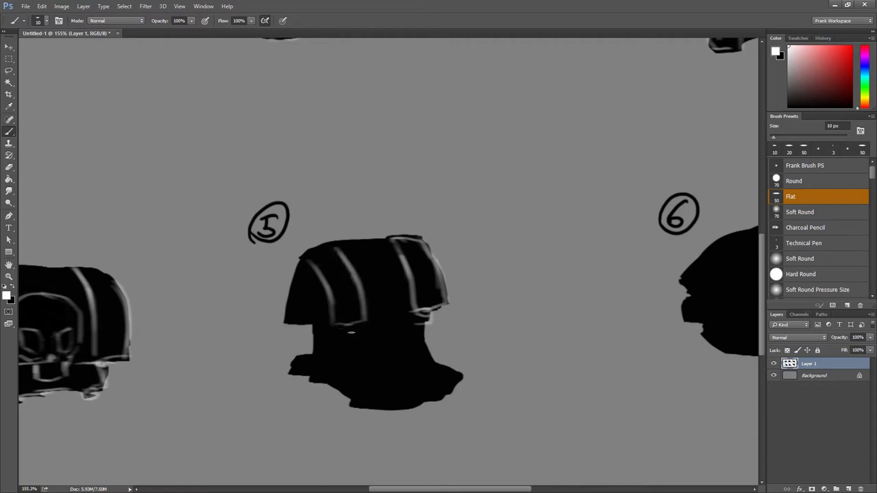
Add lid lower-edge highlights, a left lid stripe and edge strokes along chest 5's base.
{"action": "left_click_drag", "start_coordinate": [419, 313], "coordinate": [332, 324]}
{"action": "left_click_drag", "start_coordinate": [301, 260], "coordinate": [314, 322]}
{"action": "left_click_drag", "start_coordinate": [310, 279], "coordinate": [313, 327]}
{"action": "mouse_move", "coordinate": [321, 356]}
{"action": "left_mouse_down"}
{"action": "mouse_move", "coordinate": [298, 358]}
{"action": "mouse_move", "coordinate": [288, 372]}
{"action": "left_mouse_up"}
{"action": "mouse_move", "coordinate": [341, 360]}
{"action": "left_mouse_down"}
{"action": "mouse_move", "coordinate": [370, 406]}
{"action": "mouse_move", "coordinate": [301, 372]}
{"action": "left_mouse_up"}
{"action": "mouse_move", "coordinate": [425, 346]}
{"action": "left_mouse_down"}
{"action": "mouse_move", "coordinate": [443, 366]}
{"action": "mouse_move", "coordinate": [437, 397]}
{"action": "mouse_move", "coordinate": [410, 372]}
{"action": "left_mouse_up"}
{"action": "mouse_move", "coordinate": [332, 334]}
{"action": "left_mouse_down"}
{"action": "mouse_move", "coordinate": [312, 319]}
{"action": "mouse_move", "coordinate": [339, 328]}
{"action": "mouse_move", "coordinate": [346, 361]}
{"action": "left_mouse_up"}
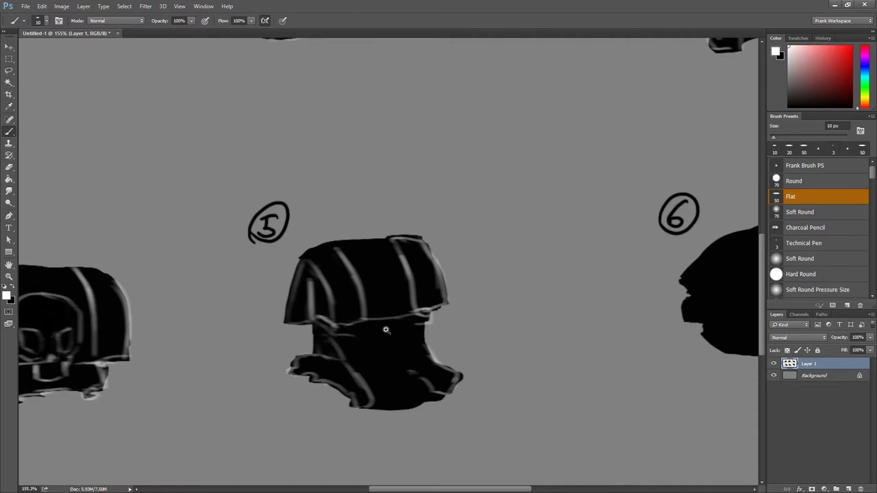
Paint black over stray light marks on chest 5's base after undoing one highlight.
{"action": "left_click_drag", "start_coordinate": [405, 355], "coordinate": [389, 342]}
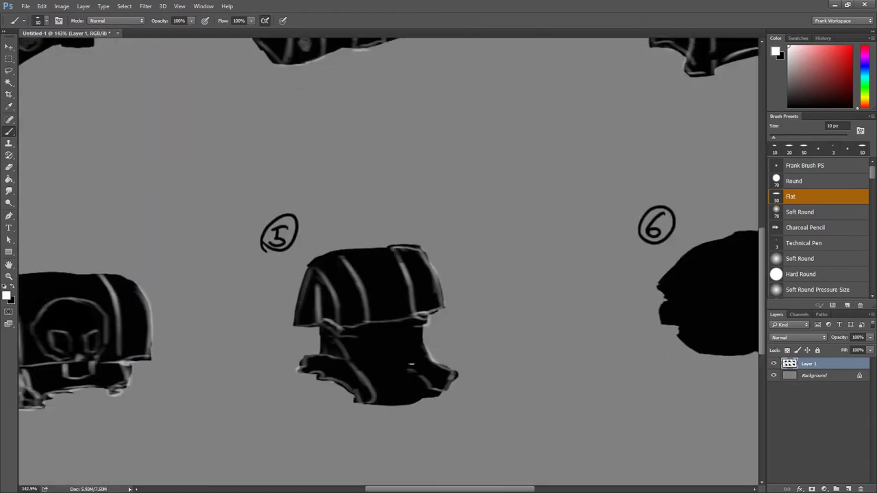
{"action": "mouse_move", "coordinate": [409, 326]}
{"action": "left_mouse_down"}
{"action": "mouse_move", "coordinate": [411, 357]}
{"action": "mouse_move", "coordinate": [431, 382]}
{"action": "mouse_move", "coordinate": [443, 369]}
{"action": "left_mouse_up"}
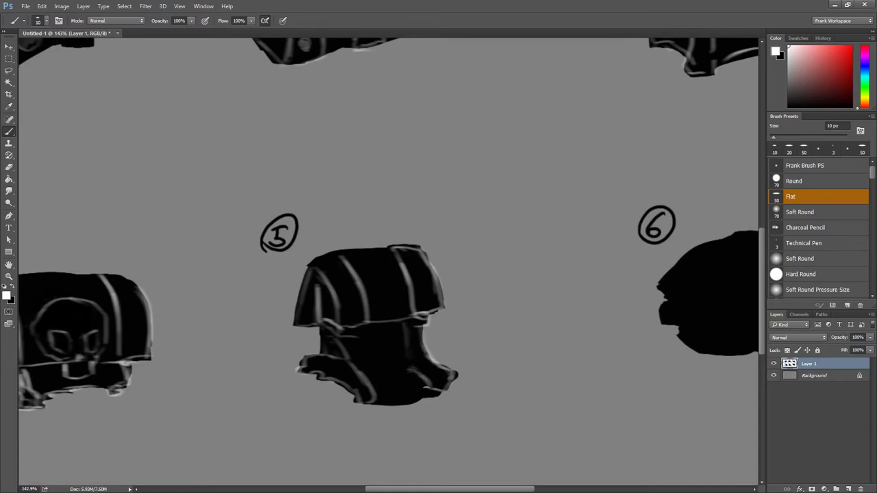
{"action": "key", "text": "ctrl+z"}
{"action": "key", "text": "x"}
{"action": "left_click_drag", "start_coordinate": [330, 361], "coordinate": [338, 336]}
{"action": "left_click_drag", "start_coordinate": [351, 365], "coordinate": [425, 387]}
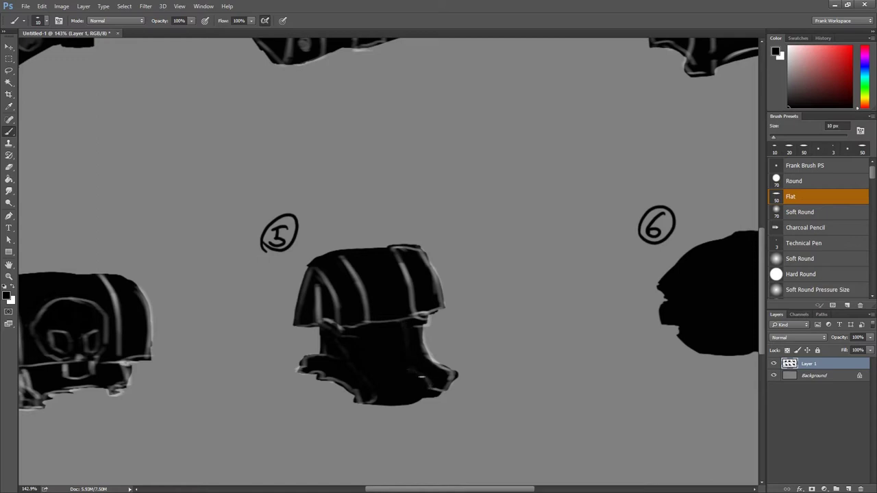
{"action": "key", "text": "x"}
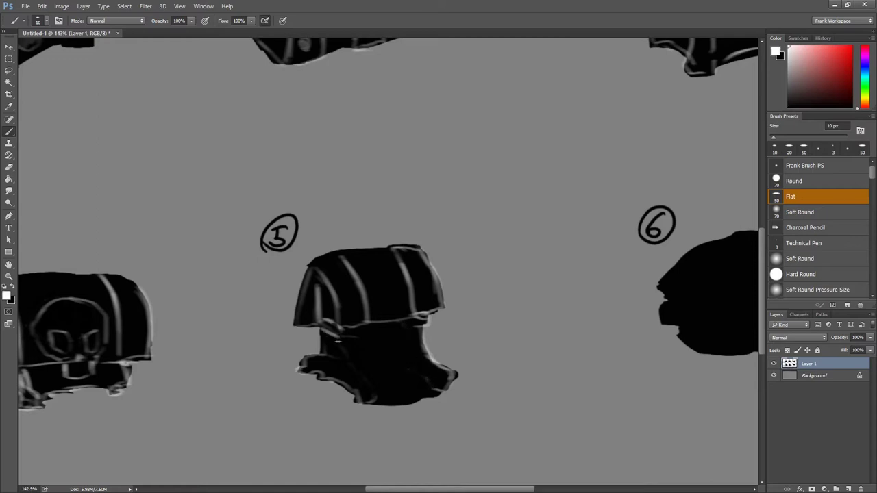
Add an under-lid highlight, a brighter lid stripe and vertical stripes on chest 5's lower body.
{"action": "mouse_move", "coordinate": [336, 327]}
{"action": "left_mouse_down"}
{"action": "mouse_move", "coordinate": [357, 338]}
{"action": "mouse_move", "coordinate": [427, 327]}
{"action": "left_mouse_up"}
{"action": "left_click_drag", "start_coordinate": [342, 257], "coordinate": [363, 314]}
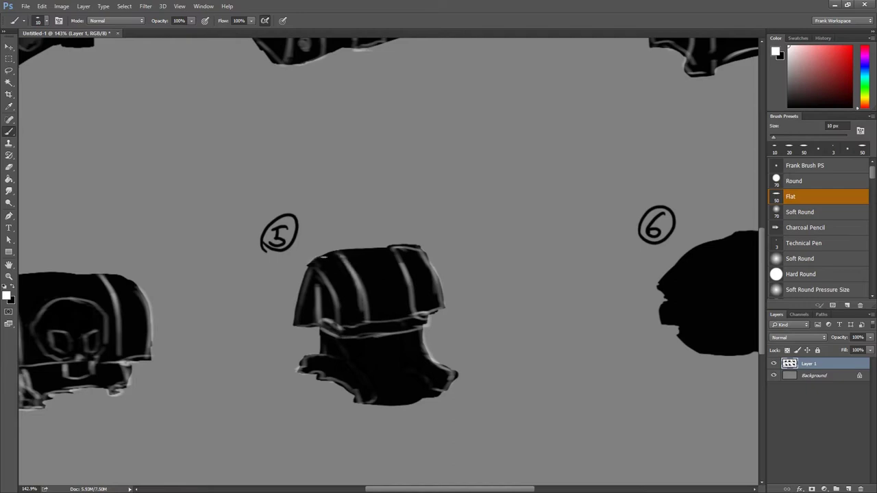
{"action": "mouse_move", "coordinate": [345, 341]}
{"action": "left_mouse_down"}
{"action": "mouse_move", "coordinate": [346, 365]}
{"action": "mouse_move", "coordinate": [372, 373]}
{"action": "left_mouse_up"}
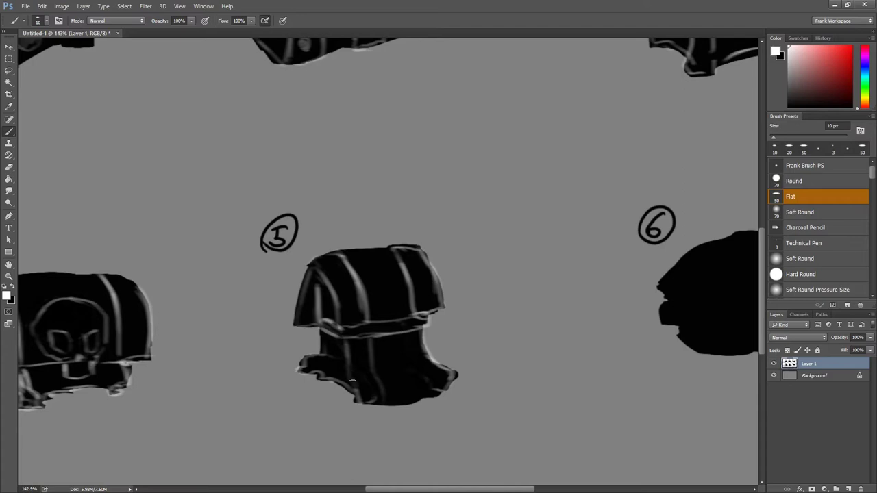
{"action": "key", "text": "ctrl+z"}
{"action": "left_click_drag", "start_coordinate": [329, 361], "coordinate": [334, 380]}
{"action": "left_click_drag", "start_coordinate": [411, 332], "coordinate": [414, 363]}
{"action": "scroll", "coordinate": [425, 350], "scroll_direction": "down", "scroll_amount": 5}
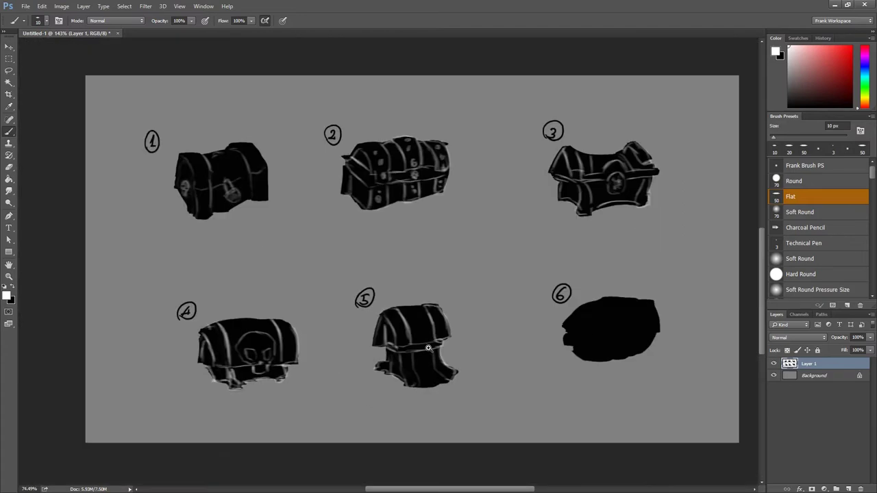
Darken the light patch on chest 5's top and rotate the canvas view 180°.
{"action": "scroll", "coordinate": [445, 357], "scroll_direction": "up", "scroll_amount": 4}
{"action": "scroll", "coordinate": [452, 364], "scroll_direction": "up", "scroll_amount": 2}
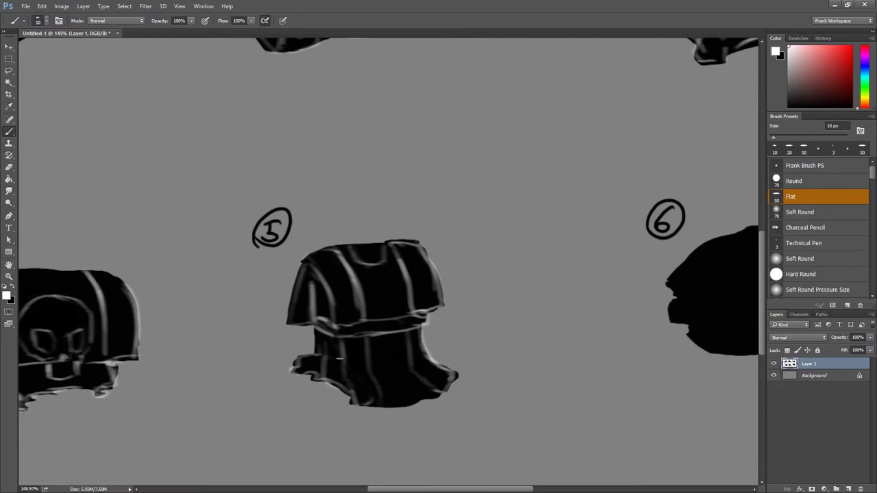
{"action": "left_click_drag", "start_coordinate": [381, 255], "coordinate": [351, 259]}
{"action": "key", "text": "r"}
{"action": "left_click_drag", "start_coordinate": [366, 280], "coordinate": [503, 249]}
{"action": "key", "text": "b"}
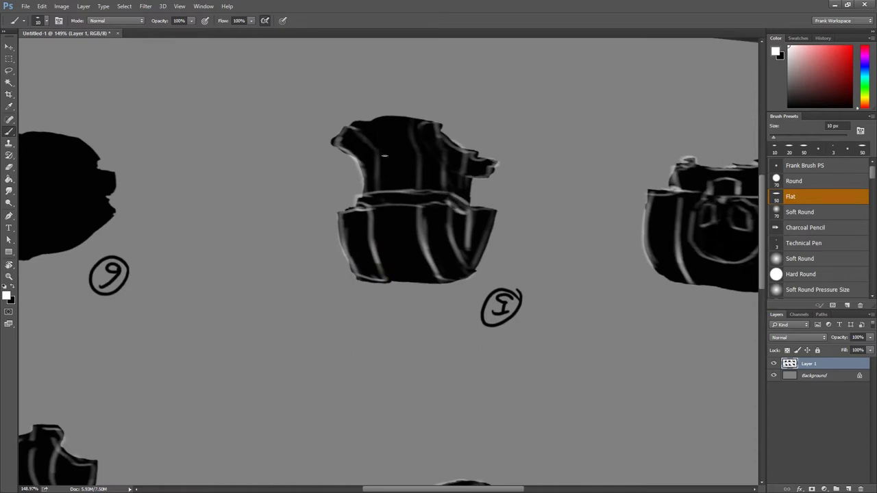
{"action": "key", "text": "ctrl+z"}
Paint highlight strokes along chest 5's lower body and stripes across its lid.
{"action": "mouse_move", "coordinate": [366, 164]}
{"action": "left_mouse_down"}
{"action": "mouse_move", "coordinate": [335, 129]}
{"action": "mouse_move", "coordinate": [384, 189]}
{"action": "left_mouse_up"}
{"action": "left_click_drag", "start_coordinate": [415, 122], "coordinate": [443, 196]}
{"action": "mouse_move", "coordinate": [447, 143]}
{"action": "left_mouse_down"}
{"action": "mouse_move", "coordinate": [466, 167]}
{"action": "mouse_move", "coordinate": [468, 199]}
{"action": "left_mouse_up"}
{"action": "mouse_move", "coordinate": [465, 155]}
{"action": "left_mouse_down"}
{"action": "mouse_move", "coordinate": [473, 205]}
{"action": "mouse_move", "coordinate": [455, 173]}
{"action": "mouse_move", "coordinate": [459, 196]}
{"action": "left_mouse_up"}
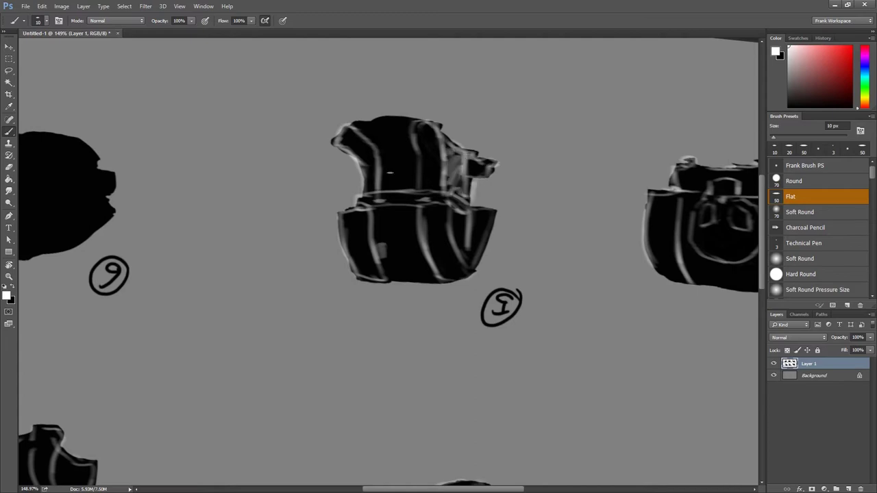
{"action": "mouse_move", "coordinate": [348, 208]}
{"action": "left_mouse_down"}
{"action": "mouse_move", "coordinate": [372, 234]}
{"action": "mouse_move", "coordinate": [362, 278]}
{"action": "left_mouse_up"}
{"action": "left_click_drag", "start_coordinate": [413, 204], "coordinate": [431, 260]}
{"action": "mouse_move", "coordinate": [444, 206]}
{"action": "left_mouse_down"}
{"action": "mouse_move", "coordinate": [461, 260]}
{"action": "mouse_move", "coordinate": [469, 250]}
{"action": "left_mouse_up"}
{"action": "left_click_drag", "start_coordinate": [477, 209], "coordinate": [490, 254]}
Add vertical stripes and chevron highlights to chest 5's lower body, then turn the view upright.
{"action": "left_click_drag", "start_coordinate": [373, 123], "coordinate": [390, 189]}
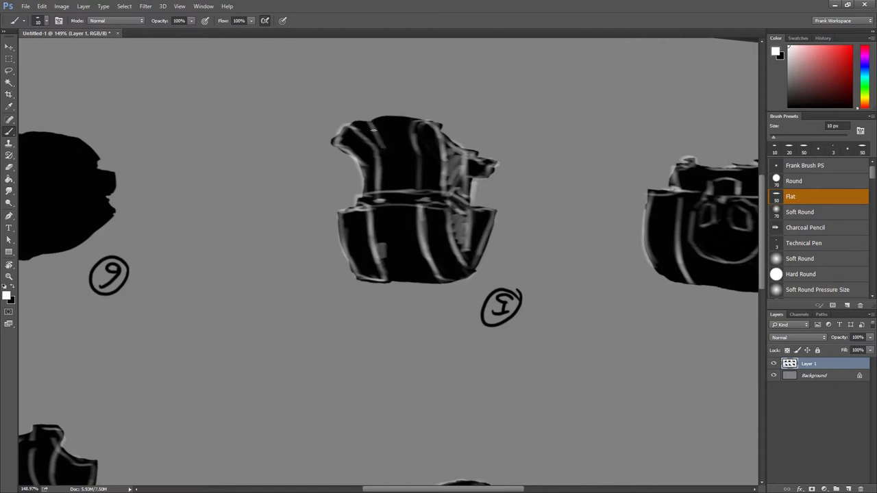
{"action": "left_click_drag", "start_coordinate": [398, 120], "coordinate": [410, 178]}
{"action": "left_click_drag", "start_coordinate": [408, 138], "coordinate": [404, 188]}
{"action": "mouse_move", "coordinate": [374, 118]}
{"action": "left_mouse_down"}
{"action": "mouse_move", "coordinate": [396, 137]}
{"action": "mouse_move", "coordinate": [397, 189]}
{"action": "left_mouse_up"}
{"action": "mouse_move", "coordinate": [392, 264]}
{"action": "left_mouse_down"}
{"action": "mouse_move", "coordinate": [390, 237]}
{"action": "mouse_move", "coordinate": [419, 277]}
{"action": "left_mouse_up"}
{"action": "mouse_move", "coordinate": [391, 240]}
{"action": "left_mouse_down"}
{"action": "mouse_move", "coordinate": [395, 278]}
{"action": "mouse_move", "coordinate": [452, 277]}
{"action": "left_mouse_up"}
{"action": "scroll", "coordinate": [451, 277], "scroll_direction": "down", "scroll_amount": 5}
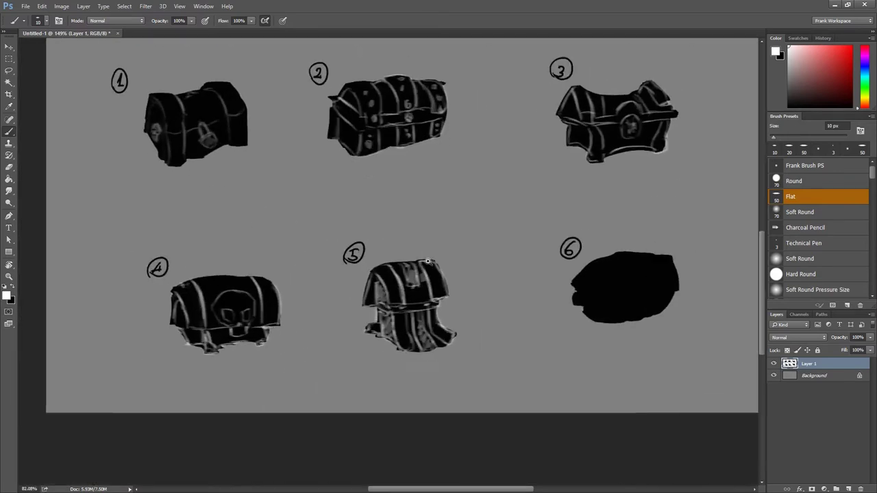
Zoom in on chest 6 and highlight its left, right and lower edges in light grey.
{"action": "scroll", "coordinate": [446, 248], "scroll_direction": "up", "scroll_amount": 2}
{"action": "scroll", "coordinate": [477, 269], "scroll_direction": "up", "scroll_amount": 1}
{"action": "scroll", "coordinate": [394, 258], "scroll_direction": "up", "scroll_amount": 2}
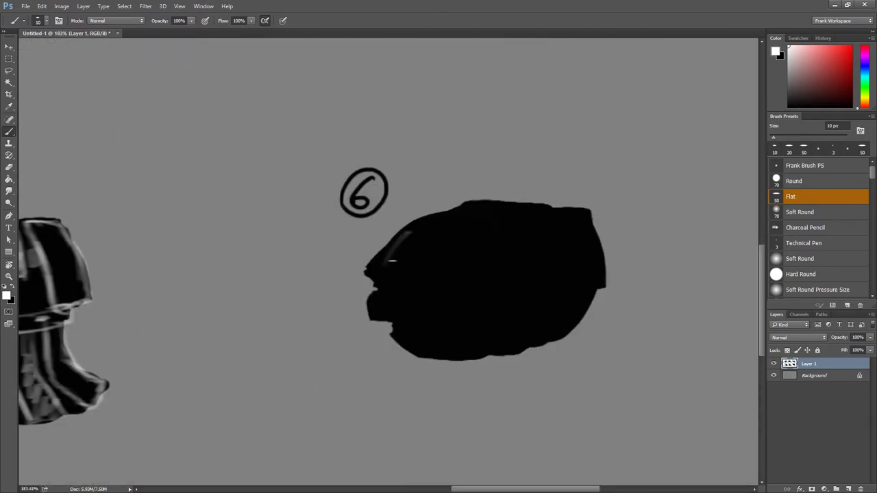
{"action": "mouse_move", "coordinate": [375, 272]}
{"action": "left_mouse_down"}
{"action": "mouse_move", "coordinate": [406, 226]}
{"action": "mouse_move", "coordinate": [415, 294]}
{"action": "left_mouse_up"}
{"action": "left_click_drag", "start_coordinate": [579, 212], "coordinate": [602, 288]}
{"action": "mouse_move", "coordinate": [574, 296]}
{"action": "left_mouse_down"}
{"action": "mouse_move", "coordinate": [444, 313]}
{"action": "mouse_move", "coordinate": [413, 303]}
{"action": "mouse_move", "coordinate": [474, 314]}
{"action": "left_mouse_up"}
{"action": "mouse_move", "coordinate": [374, 282]}
{"action": "left_mouse_down"}
{"action": "mouse_move", "coordinate": [395, 248]}
{"action": "mouse_move", "coordinate": [374, 321]}
{"action": "mouse_move", "coordinate": [415, 306]}
{"action": "mouse_move", "coordinate": [423, 352]}
{"action": "left_mouse_up"}
{"action": "mouse_move", "coordinate": [370, 317]}
{"action": "left_mouse_down"}
{"action": "mouse_move", "coordinate": [411, 302]}
{"action": "mouse_move", "coordinate": [425, 357]}
{"action": "mouse_move", "coordinate": [389, 344]}
{"action": "left_mouse_up"}
{"action": "left_click_drag", "start_coordinate": [450, 311], "coordinate": [460, 356]}
Paint vertical rib strokes across chest 6's lower band, right edge and upper left.
{"action": "left_click_drag", "start_coordinate": [427, 358], "coordinate": [552, 343]}
{"action": "left_click_drag", "start_coordinate": [493, 313], "coordinate": [502, 355]}
{"action": "left_click_drag", "start_coordinate": [529, 310], "coordinate": [538, 344]}
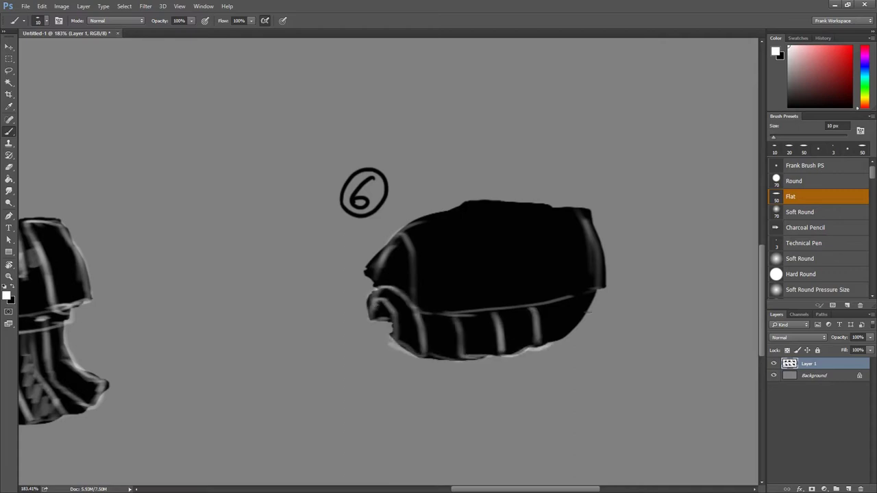
{"action": "left_click_drag", "start_coordinate": [588, 299], "coordinate": [568, 339]}
{"action": "left_click_drag", "start_coordinate": [555, 299], "coordinate": [560, 341]}
{"action": "mouse_move", "coordinate": [431, 216]}
{"action": "left_mouse_down"}
{"action": "mouse_move", "coordinate": [457, 307]}
{"action": "mouse_move", "coordinate": [506, 264]}
{"action": "left_mouse_up"}
Paint curved bands and arches up chest 6's body, redrawing two strokes brighter.
{"action": "left_click_drag", "start_coordinate": [541, 305], "coordinate": [538, 268]}
{"action": "key", "text": "ctrl+z"}
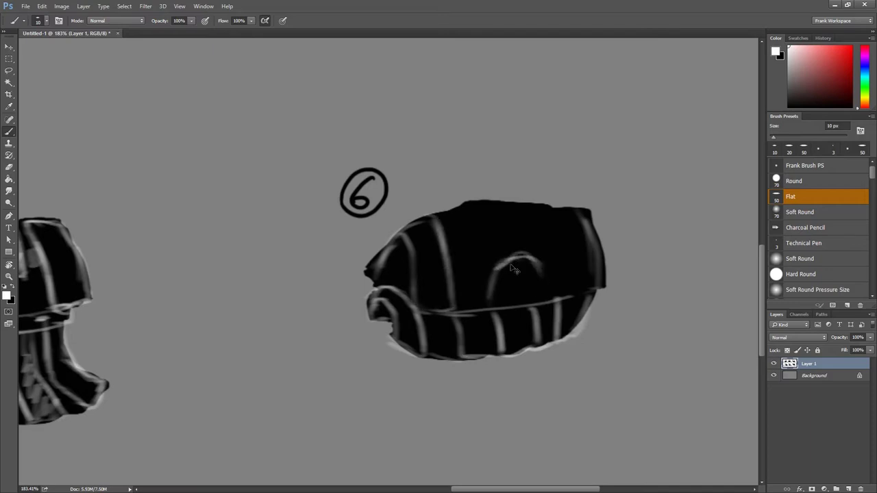
{"action": "mouse_move", "coordinate": [526, 238]}
{"action": "left_mouse_down"}
{"action": "mouse_move", "coordinate": [552, 263]}
{"action": "mouse_move", "coordinate": [504, 306]}
{"action": "left_mouse_up"}
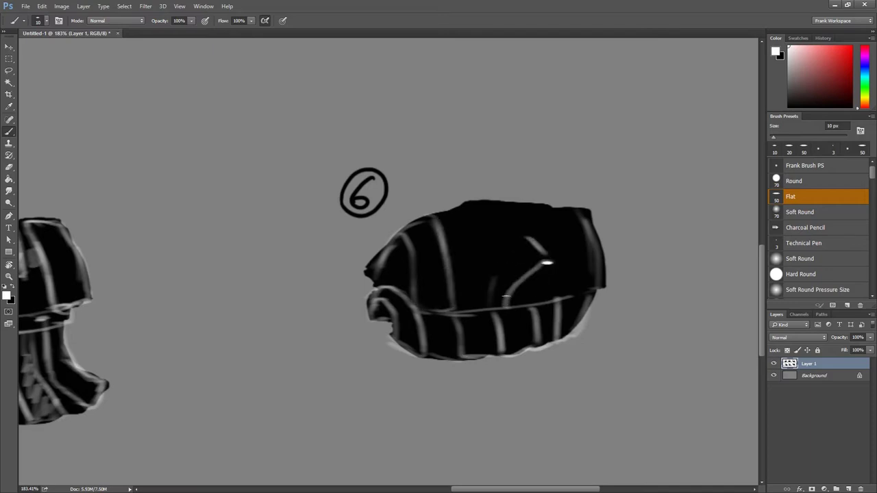
{"action": "key", "text": "ctrl+z"}
{"action": "left_click_drag", "start_coordinate": [548, 263], "coordinate": [500, 309]}
{"action": "mouse_move", "coordinate": [508, 236]}
{"action": "left_mouse_down"}
{"action": "mouse_move", "coordinate": [548, 260]}
{"action": "mouse_move", "coordinate": [484, 296]}
{"action": "mouse_move", "coordinate": [488, 317]}
{"action": "left_mouse_up"}
{"action": "left_click_drag", "start_coordinate": [465, 206], "coordinate": [472, 304]}
{"action": "mouse_move", "coordinate": [555, 217]}
{"action": "left_mouse_down"}
{"action": "mouse_move", "coordinate": [556, 259]}
{"action": "mouse_move", "coordinate": [533, 299]}
{"action": "mouse_move", "coordinate": [518, 295]}
{"action": "mouse_move", "coordinate": [521, 284]}
{"action": "mouse_move", "coordinate": [522, 301]}
{"action": "left_mouse_up"}
Strengthen the inner arch and the left, right and diagonal stripes on chest 6.
{"action": "left_click_drag", "start_coordinate": [528, 265], "coordinate": [553, 274]}
{"action": "left_click_drag", "start_coordinate": [518, 236], "coordinate": [548, 271]}
{"action": "mouse_move", "coordinate": [554, 213]}
{"action": "left_mouse_down"}
{"action": "mouse_move", "coordinate": [566, 288]}
{"action": "mouse_move", "coordinate": [466, 203]}
{"action": "left_mouse_up"}
{"action": "mouse_move", "coordinate": [464, 201]}
{"action": "left_mouse_down"}
{"action": "mouse_move", "coordinate": [469, 301]}
{"action": "mouse_move", "coordinate": [468, 230]}
{"action": "mouse_move", "coordinate": [480, 313]}
{"action": "left_mouse_up"}
{"action": "mouse_move", "coordinate": [500, 309]}
{"action": "left_mouse_down"}
{"action": "mouse_move", "coordinate": [547, 260]}
{"action": "mouse_move", "coordinate": [541, 227]}
{"action": "mouse_move", "coordinate": [556, 266]}
{"action": "left_mouse_up"}
{"action": "left_click_drag", "start_coordinate": [437, 222], "coordinate": [400, 267]}
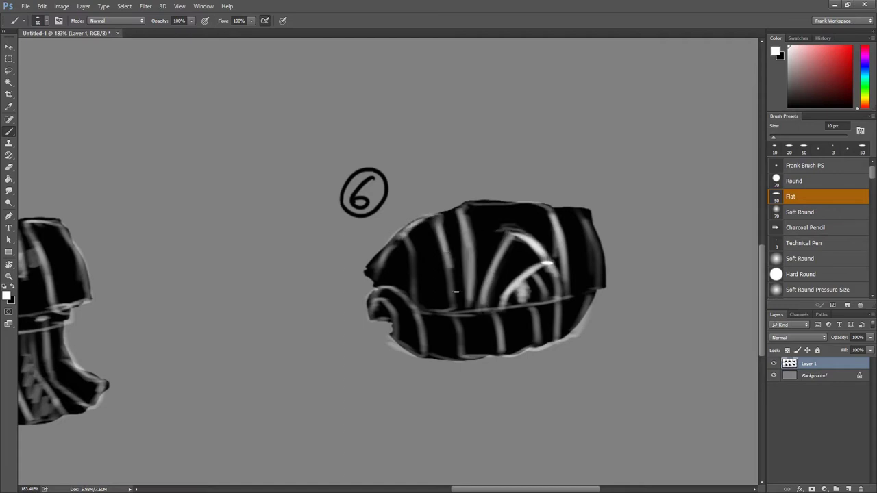
{"action": "left_click_drag", "start_coordinate": [445, 240], "coordinate": [454, 313]}
{"action": "left_click_drag", "start_coordinate": [409, 241], "coordinate": [415, 298]}
{"action": "mouse_move", "coordinate": [395, 237]}
{"action": "left_mouse_down"}
{"action": "mouse_move", "coordinate": [379, 280]}
{"action": "mouse_move", "coordinate": [432, 293]}
{"action": "left_mouse_up"}
Add oval rivets and two horn spikes on chest 6's top corners.
{"action": "mouse_move", "coordinate": [423, 247]}
{"action": "left_mouse_down"}
{"action": "mouse_move", "coordinate": [428, 254]}
{"action": "mouse_move", "coordinate": [407, 201]}
{"action": "left_mouse_up"}
{"action": "left_click_drag", "start_coordinate": [568, 209], "coordinate": [568, 189]}
{"action": "left_click_drag", "start_coordinate": [580, 230], "coordinate": [577, 228]}
{"action": "left_click_drag", "start_coordinate": [580, 263], "coordinate": [585, 274]}
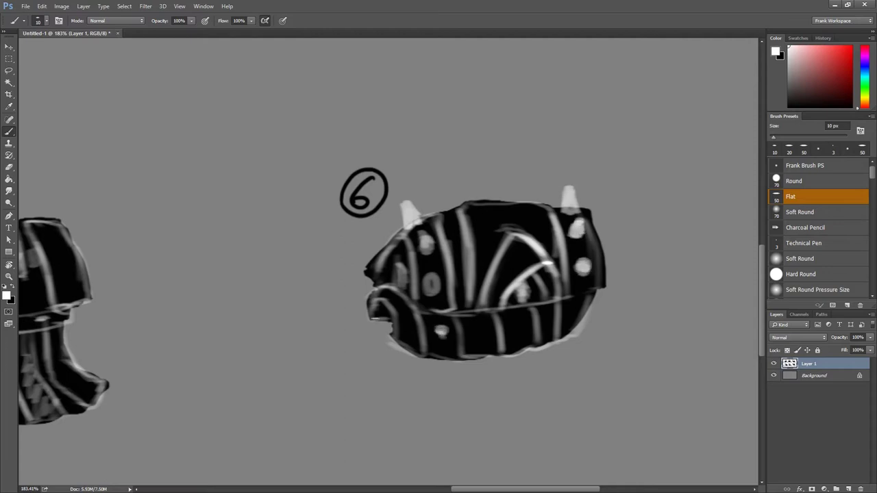
Rim-light chest 6's lower-left edge, bottom contour and lower-right edge.
{"action": "left_click_drag", "start_coordinate": [370, 302], "coordinate": [403, 338]}
{"action": "left_click_drag", "start_coordinate": [394, 329], "coordinate": [425, 357]}
{"action": "left_click_drag", "start_coordinate": [426, 320], "coordinate": [428, 348]}
{"action": "mouse_move", "coordinate": [367, 286]}
{"action": "left_mouse_down"}
{"action": "mouse_move", "coordinate": [411, 349]}
{"action": "mouse_move", "coordinate": [429, 332]}
{"action": "left_mouse_up"}
{"action": "mouse_move", "coordinate": [422, 324]}
{"action": "left_mouse_down"}
{"action": "mouse_move", "coordinate": [466, 359]}
{"action": "mouse_move", "coordinate": [430, 362]}
{"action": "mouse_move", "coordinate": [559, 336]}
{"action": "left_mouse_up"}
{"action": "left_click_drag", "start_coordinate": [593, 294], "coordinate": [584, 330]}
{"action": "left_click_drag", "start_coordinate": [567, 300], "coordinate": [563, 337]}
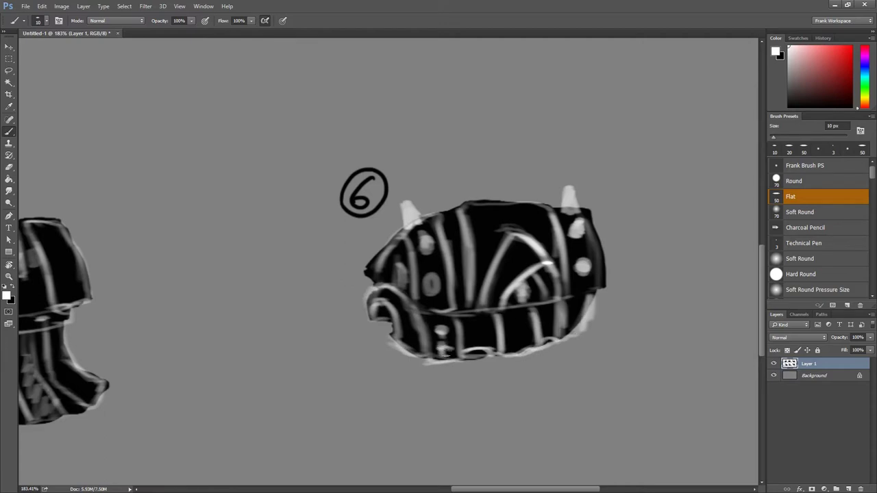
{"action": "scroll", "coordinate": [419, 237], "scroll_direction": "down", "scroll_amount": 5}
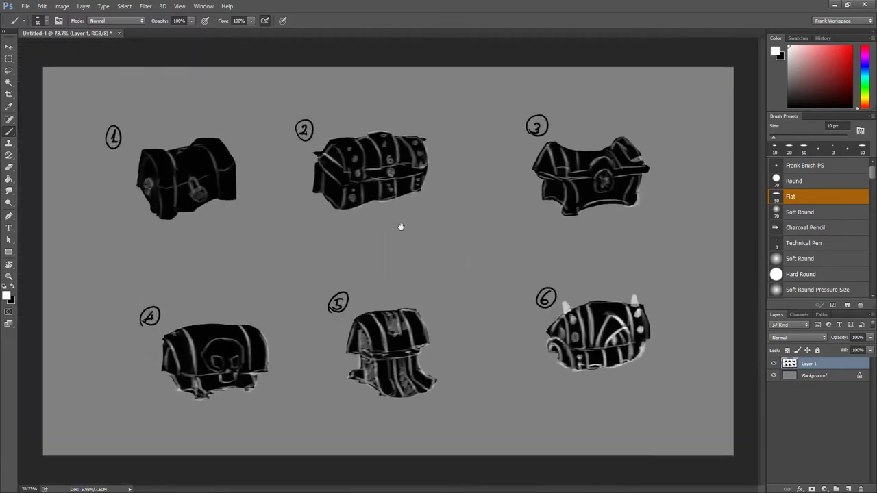
Highlight chest 1's left edge, middle band and the strap up to its top.
{"action": "scroll", "coordinate": [418, 237], "scroll_direction": "up", "scroll_amount": 3}
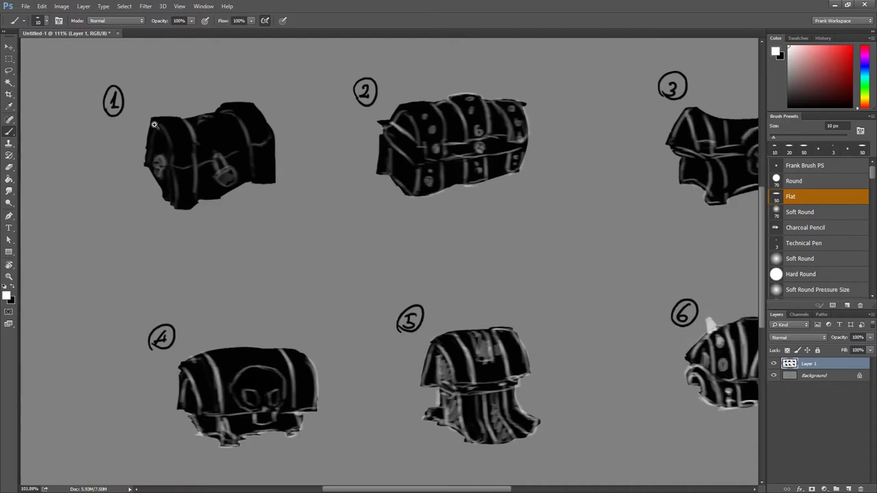
{"action": "scroll", "coordinate": [169, 129], "scroll_direction": "up", "scroll_amount": 3}
{"action": "left_click_drag", "start_coordinate": [154, 164], "coordinate": [145, 206]}
{"action": "mouse_move", "coordinate": [174, 146]}
{"action": "left_mouse_down"}
{"action": "mouse_move", "coordinate": [194, 221]}
{"action": "mouse_move", "coordinate": [220, 216]}
{"action": "left_mouse_up"}
{"action": "left_click_drag", "start_coordinate": [232, 162], "coordinate": [246, 217]}
{"action": "mouse_move", "coordinate": [198, 109]}
{"action": "left_mouse_down"}
{"action": "mouse_move", "coordinate": [236, 167]}
{"action": "mouse_move", "coordinate": [171, 111]}
{"action": "mouse_move", "coordinate": [142, 162]}
{"action": "left_mouse_up"}
{"action": "mouse_move", "coordinate": [169, 192]}
{"action": "left_mouse_down"}
{"action": "mouse_move", "coordinate": [156, 207]}
{"action": "mouse_move", "coordinate": [291, 212]}
{"action": "mouse_move", "coordinate": [286, 265]}
{"action": "mouse_move", "coordinate": [263, 180]}
{"action": "mouse_move", "coordinate": [288, 222]}
{"action": "mouse_move", "coordinate": [281, 188]}
{"action": "mouse_move", "coordinate": [298, 171]}
{"action": "left_mouse_up"}
Rotate the view and darken the skull's lower-left in black, then return to white.
{"action": "scroll", "coordinate": [201, 222], "scroll_direction": "up", "scroll_amount": 2}
{"action": "key", "text": "r"}
{"action": "key", "text": "b"}
{"action": "key", "text": "x"}
{"action": "mouse_move", "coordinate": [269, 199]}
{"action": "left_mouse_down"}
{"action": "mouse_move", "coordinate": [300, 233]}
{"action": "mouse_move", "coordinate": [311, 171]}
{"action": "mouse_move", "coordinate": [315, 221]}
{"action": "mouse_move", "coordinate": [287, 238]}
{"action": "mouse_move", "coordinate": [274, 198]}
{"action": "mouse_move", "coordinate": [292, 188]}
{"action": "mouse_move", "coordinate": [308, 217]}
{"action": "mouse_move", "coordinate": [284, 237]}
{"action": "mouse_move", "coordinate": [314, 198]}
{"action": "mouse_move", "coordinate": [278, 175]}
{"action": "mouse_move", "coordinate": [301, 169]}
{"action": "mouse_move", "coordinate": [317, 219]}
{"action": "mouse_move", "coordinate": [299, 237]}
{"action": "mouse_move", "coordinate": [314, 186]}
{"action": "mouse_move", "coordinate": [284, 171]}
{"action": "left_mouse_up"}
{"action": "key", "text": "x"}
{"action": "key", "text": "x"}
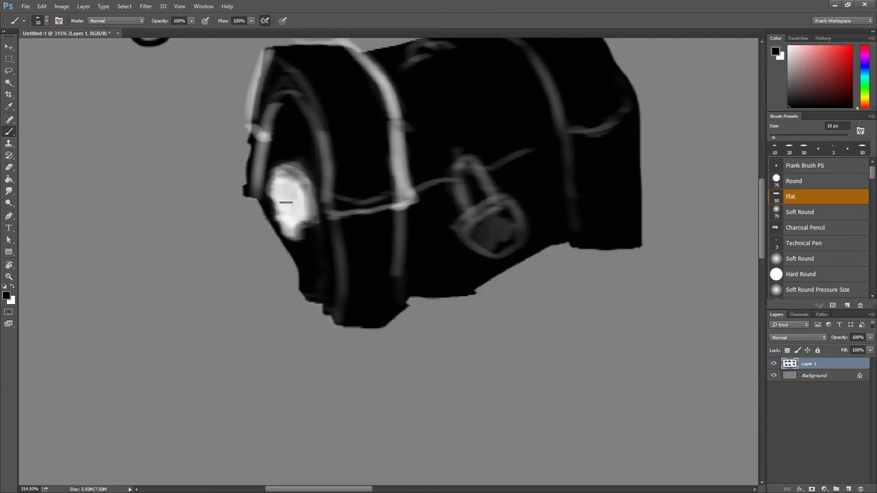
With a smaller white brush, highlight chest 1's lower straps, the strap below the skull and bottom edge.
{"action": "key", "text": "z"}
{"action": "key", "text": "b"}
{"action": "key", "text": "bracketleft"}
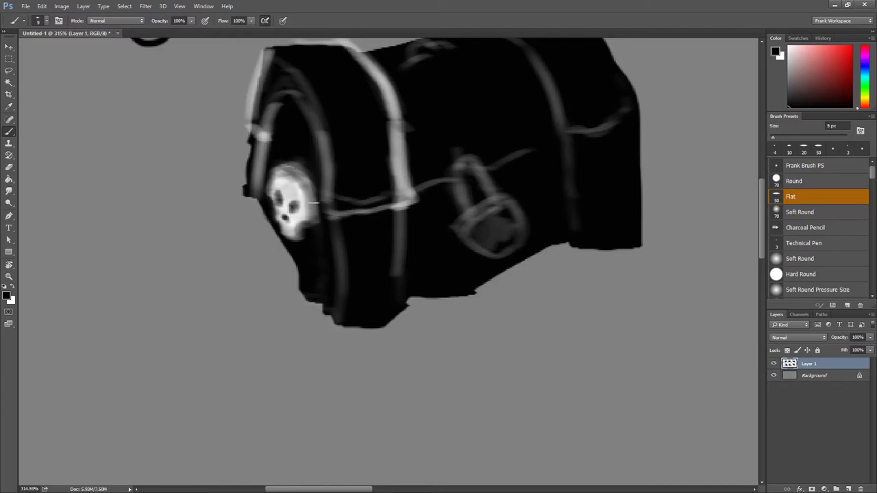
{"action": "key", "text": "x"}
{"action": "mouse_move", "coordinate": [334, 156]}
{"action": "left_mouse_down"}
{"action": "mouse_move", "coordinate": [303, 194]}
{"action": "mouse_move", "coordinate": [371, 247]}
{"action": "left_mouse_up"}
{"action": "left_click_drag", "start_coordinate": [363, 177], "coordinate": [374, 346]}
{"action": "mouse_move", "coordinate": [300, 266]}
{"action": "left_mouse_down"}
{"action": "mouse_move", "coordinate": [308, 340]}
{"action": "mouse_move", "coordinate": [284, 258]}
{"action": "left_mouse_up"}
{"action": "mouse_move", "coordinate": [280, 339]}
{"action": "left_mouse_down"}
{"action": "mouse_move", "coordinate": [269, 308]}
{"action": "mouse_move", "coordinate": [356, 363]}
{"action": "mouse_move", "coordinate": [376, 346]}
{"action": "left_mouse_up"}
{"action": "left_click_drag", "start_coordinate": [274, 288], "coordinate": [304, 346]}
{"action": "mouse_move", "coordinate": [222, 172]}
{"action": "left_mouse_down"}
{"action": "mouse_move", "coordinate": [196, 201]}
{"action": "mouse_move", "coordinate": [216, 226]}
{"action": "left_mouse_up"}
{"action": "scroll", "coordinate": [215, 226], "scroll_direction": "down", "scroll_amount": 5}
{"action": "scroll", "coordinate": [388, 196], "scroll_direction": "up", "scroll_amount": 3}
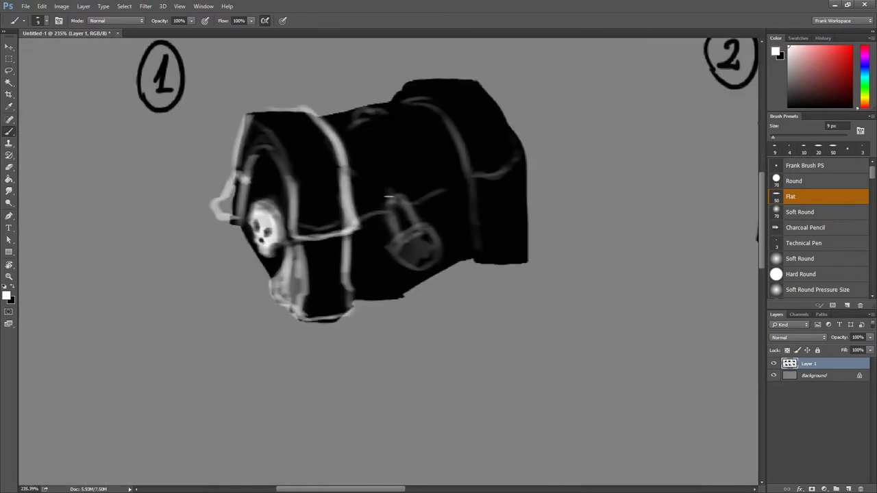
Outline the padlock in white and add rivet dots and arcs on chest 1's lid.
{"action": "mouse_move", "coordinate": [414, 198]}
{"action": "left_mouse_down"}
{"action": "mouse_move", "coordinate": [388, 233]}
{"action": "mouse_move", "coordinate": [436, 218]}
{"action": "mouse_move", "coordinate": [404, 263]}
{"action": "mouse_move", "coordinate": [418, 229]}
{"action": "mouse_move", "coordinate": [442, 250]}
{"action": "mouse_move", "coordinate": [414, 202]}
{"action": "left_mouse_up"}
{"action": "mouse_move", "coordinate": [398, 223]}
{"action": "left_mouse_down"}
{"action": "mouse_move", "coordinate": [417, 245]}
{"action": "mouse_move", "coordinate": [437, 216]}
{"action": "mouse_move", "coordinate": [394, 181]}
{"action": "mouse_move", "coordinate": [421, 177]}
{"action": "left_mouse_up"}
{"action": "left_click_drag", "start_coordinate": [308, 160], "coordinate": [313, 157]}
{"action": "left_click_drag", "start_coordinate": [250, 128], "coordinate": [286, 162]}
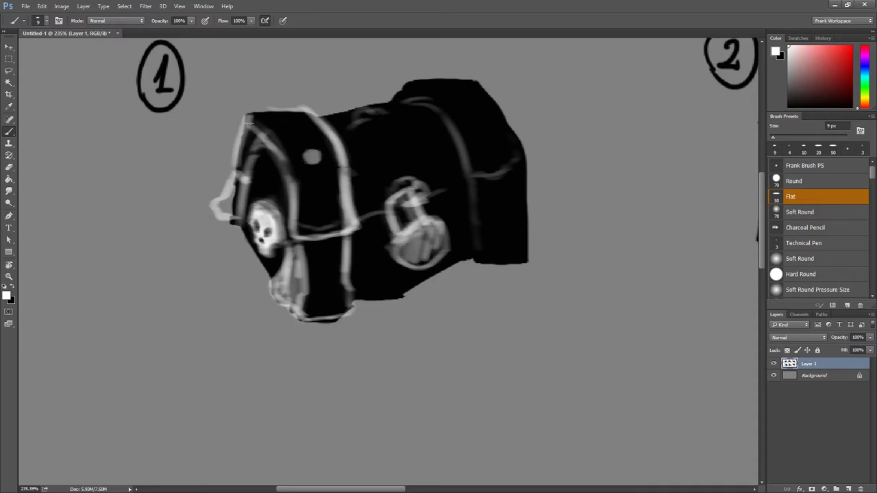
{"action": "left_click_drag", "start_coordinate": [246, 110], "coordinate": [346, 158]}
{"action": "left_click_drag", "start_coordinate": [282, 115], "coordinate": [287, 120]}
{"action": "left_click", "coordinate": [320, 211]}
Blacken the left edge and leg outline, then outline chest 1's right panel and top in white.
{"action": "key", "text": "x"}
{"action": "left_click_drag", "start_coordinate": [235, 189], "coordinate": [224, 213]}
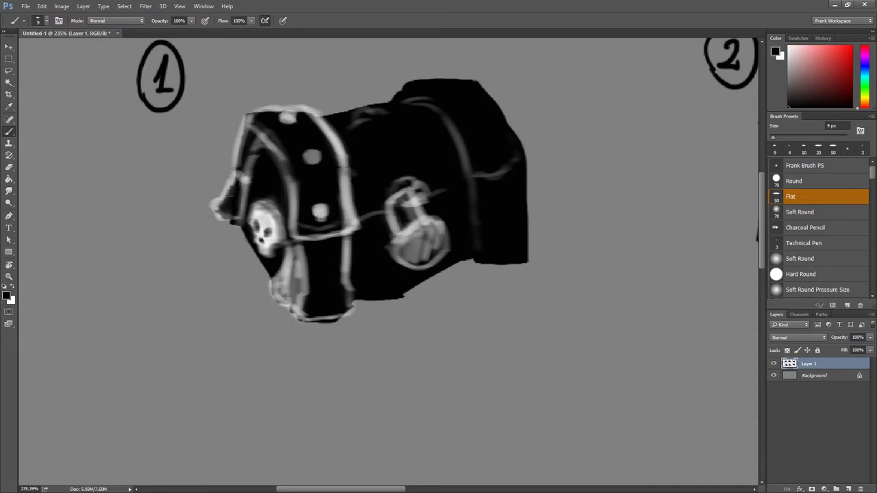
{"action": "left_click_drag", "start_coordinate": [291, 253], "coordinate": [291, 305]}
{"action": "key", "text": "x"}
{"action": "mouse_move", "coordinate": [473, 177]}
{"action": "left_mouse_down"}
{"action": "mouse_move", "coordinate": [477, 258]}
{"action": "mouse_move", "coordinate": [529, 259]}
{"action": "left_mouse_up"}
{"action": "left_click_drag", "start_coordinate": [515, 166], "coordinate": [525, 255]}
{"action": "mouse_move", "coordinate": [479, 179]}
{"action": "left_mouse_down"}
{"action": "mouse_move", "coordinate": [526, 148]}
{"action": "mouse_move", "coordinate": [438, 80]}
{"action": "mouse_move", "coordinate": [365, 108]}
{"action": "mouse_move", "coordinate": [384, 97]}
{"action": "mouse_move", "coordinate": [376, 95]}
{"action": "mouse_move", "coordinate": [390, 103]}
{"action": "mouse_move", "coordinate": [369, 108]}
{"action": "mouse_move", "coordinate": [389, 125]}
{"action": "left_mouse_up"}
Paint the top handle and highlight the straps, inner arch and upper-right of chest 1.
{"action": "key", "text": "x"}
{"action": "key", "text": "x"}
{"action": "mouse_move", "coordinate": [346, 121]}
{"action": "left_mouse_down"}
{"action": "mouse_move", "coordinate": [370, 91]}
{"action": "mouse_move", "coordinate": [403, 127]}
{"action": "left_mouse_up"}
{"action": "left_click_drag", "start_coordinate": [359, 97], "coordinate": [346, 132]}
{"action": "left_click_drag", "start_coordinate": [357, 222], "coordinate": [384, 214]}
{"action": "mouse_move", "coordinate": [251, 180]}
{"action": "left_mouse_down"}
{"action": "mouse_move", "coordinate": [285, 208]}
{"action": "mouse_move", "coordinate": [294, 230]}
{"action": "left_mouse_up"}
{"action": "left_click_drag", "start_coordinate": [364, 224], "coordinate": [384, 215]}
{"action": "left_click_drag", "start_coordinate": [426, 199], "coordinate": [470, 182]}
{"action": "mouse_move", "coordinate": [438, 117]}
{"action": "left_mouse_down"}
{"action": "mouse_move", "coordinate": [470, 141]}
{"action": "mouse_move", "coordinate": [454, 179]}
{"action": "left_mouse_up"}
{"action": "left_click_drag", "start_coordinate": [493, 103], "coordinate": [521, 146]}
{"action": "key", "text": "x"}
{"action": "mouse_move", "coordinate": [445, 119]}
{"action": "left_mouse_down"}
{"action": "mouse_move", "coordinate": [472, 170]}
{"action": "mouse_move", "coordinate": [440, 130]}
{"action": "mouse_move", "coordinate": [495, 155]}
{"action": "left_mouse_up"}
{"action": "key", "text": "x"}
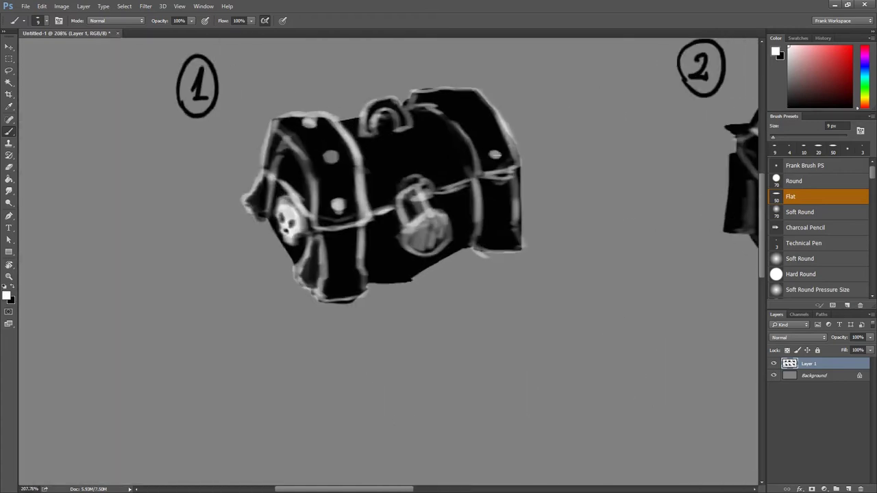
Dab white highlights on chest 1's lid and right-side rivets.
{"action": "left_click", "coordinate": [495, 152]}
{"action": "left_click", "coordinate": [482, 122]}
{"action": "left_click", "coordinate": [459, 95]}
{"action": "left_click", "coordinate": [455, 97]}
{"action": "left_click", "coordinate": [501, 194]}
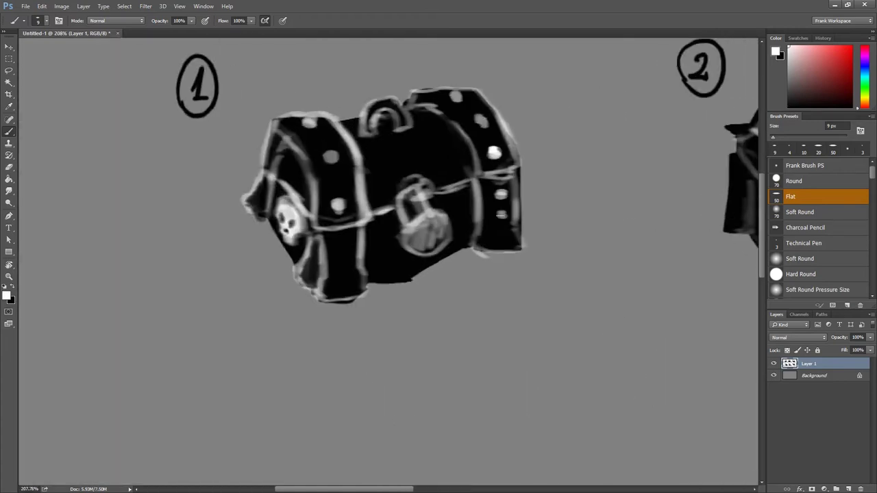
{"action": "left_click", "coordinate": [505, 239]}
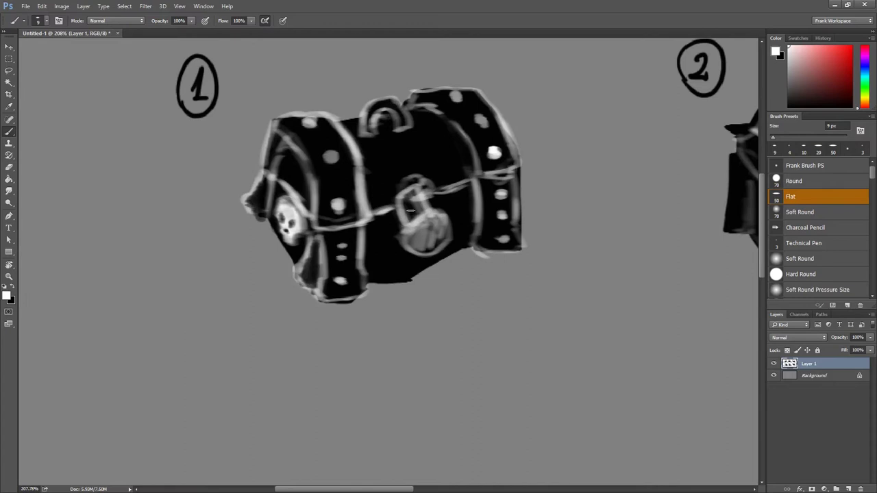
{"action": "key", "text": "z"}
{"action": "key", "text": "x"}
{"action": "left_click_drag", "start_coordinate": [444, 236], "coordinate": [419, 240]}
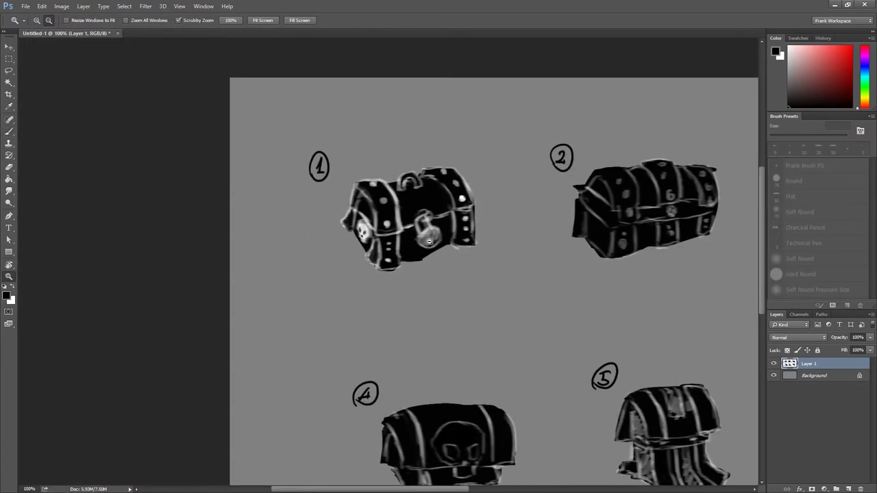
{"action": "key", "text": "b"}
Paint light wood-grain strokes across chest 1's lid and front.
{"action": "scroll", "coordinate": [429, 240], "scroll_direction": "up", "scroll_amount": 4}
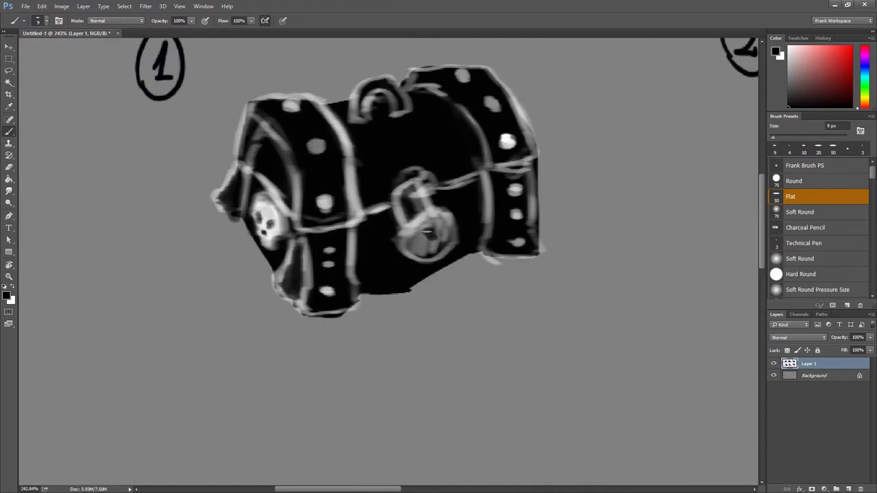
{"action": "scroll", "coordinate": [459, 218], "scroll_direction": "down", "scroll_amount": 2}
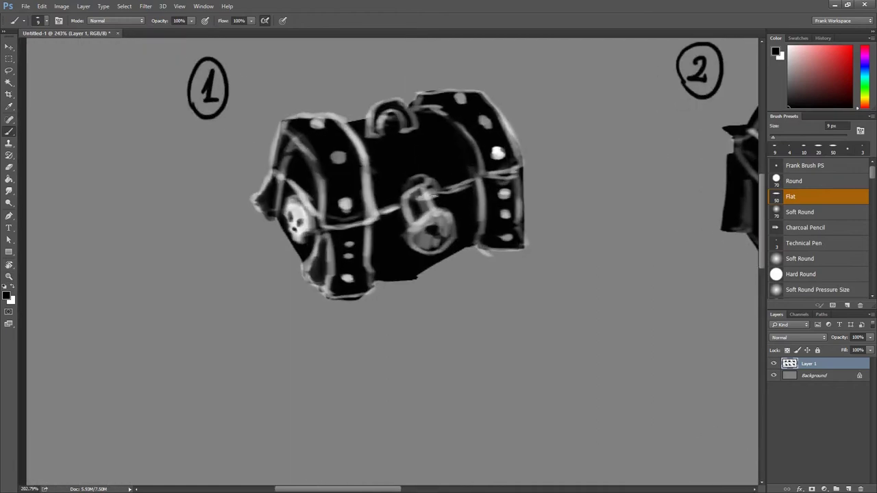
{"action": "key", "text": "x"}
{"action": "left_click_drag", "start_coordinate": [382, 172], "coordinate": [464, 148]}
{"action": "key", "text": "ctrl+z"}
{"action": "mouse_move", "coordinate": [378, 156]}
{"action": "left_mouse_down"}
{"action": "mouse_move", "coordinate": [442, 142]}
{"action": "mouse_move", "coordinate": [431, 136]}
{"action": "left_mouse_up"}
{"action": "left_click_drag", "start_coordinate": [381, 171], "coordinate": [457, 148]}
{"action": "left_click_drag", "start_coordinate": [369, 141], "coordinate": [445, 131]}
{"action": "left_click_drag", "start_coordinate": [383, 192], "coordinate": [458, 169]}
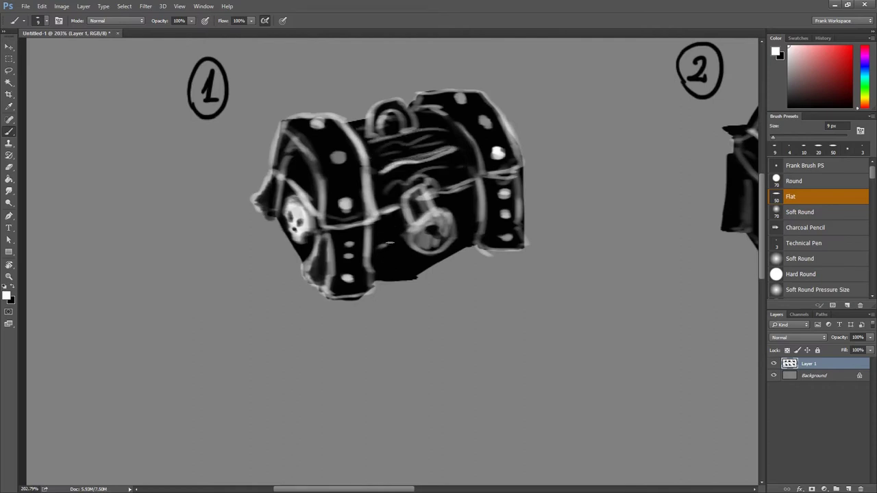
{"action": "scroll", "coordinate": [466, 217], "scroll_direction": "down", "scroll_amount": 5}
{"action": "scroll", "coordinate": [298, 265], "scroll_direction": "up", "scroll_amount": 6}
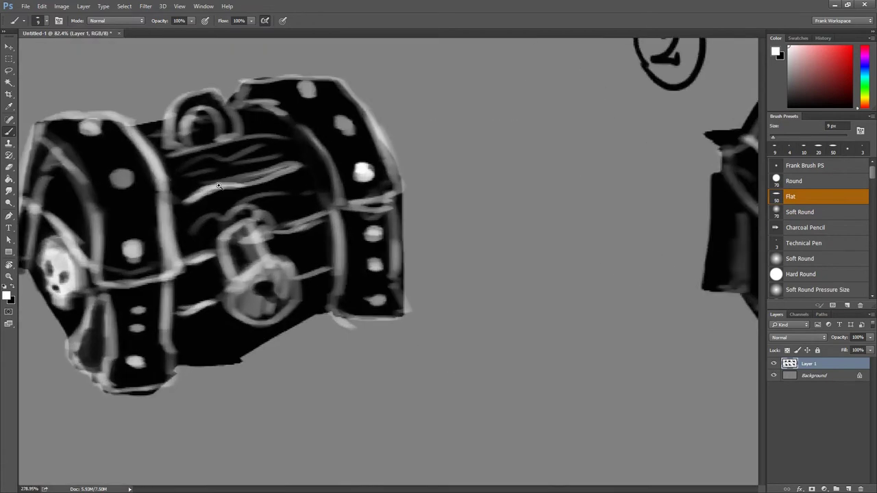
{"action": "scroll", "coordinate": [298, 265], "scroll_direction": "down", "scroll_amount": 4}
{"action": "scroll", "coordinate": [364, 245], "scroll_direction": "down", "scroll_amount": 2}
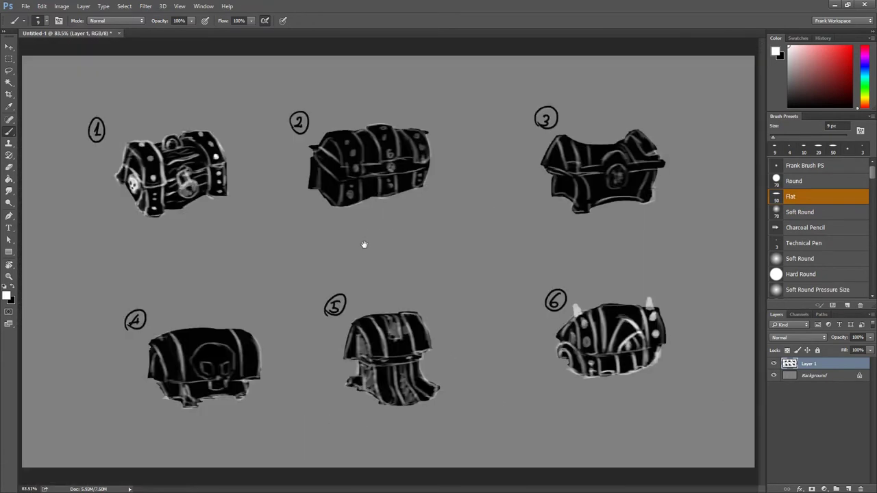
{"action": "scroll", "coordinate": [194, 200], "scroll_direction": "up", "scroll_amount": 6}
{"action": "scroll", "coordinate": [194, 200], "scroll_direction": "down", "scroll_amount": 1}
{"action": "scroll", "coordinate": [286, 225], "scroll_direction": "down", "scroll_amount": 1}
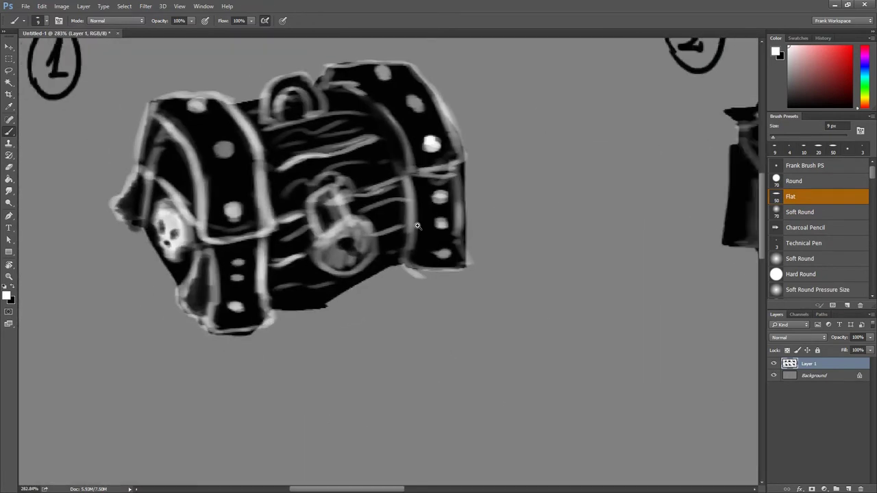
{"action": "scroll", "coordinate": [287, 225], "scroll_direction": "down", "scroll_amount": 3}
{"action": "scroll", "coordinate": [286, 224], "scroll_direction": "down", "scroll_amount": 1}
{"action": "scroll", "coordinate": [376, 178], "scroll_direction": "up", "scroll_amount": 4}
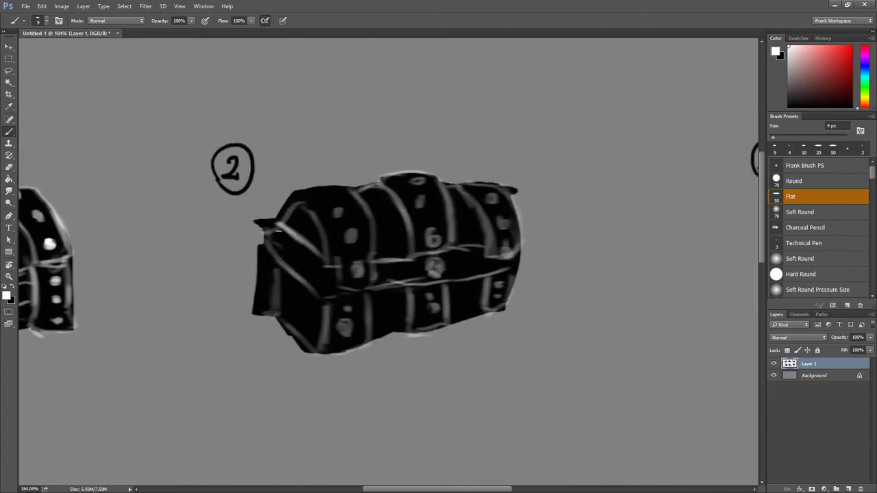
Paint white highlights on chest 2's left lid edge, top band, right edge and rivets.
{"action": "mouse_move", "coordinate": [258, 226]}
{"action": "left_mouse_down"}
{"action": "mouse_move", "coordinate": [324, 288]}
{"action": "mouse_move", "coordinate": [332, 265]}
{"action": "mouse_move", "coordinate": [338, 289]}
{"action": "mouse_move", "coordinate": [361, 290]}
{"action": "mouse_move", "coordinate": [371, 256]}
{"action": "mouse_move", "coordinate": [358, 196]}
{"action": "mouse_move", "coordinate": [295, 185]}
{"action": "mouse_move", "coordinate": [329, 267]}
{"action": "left_mouse_up"}
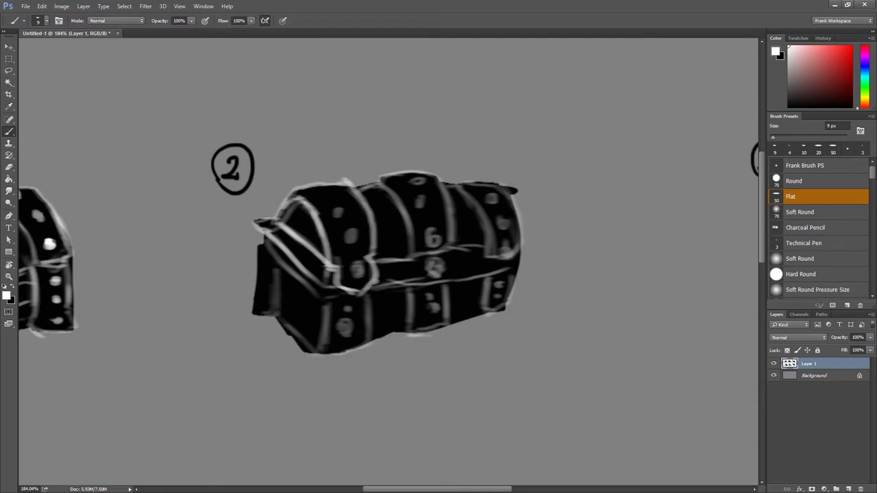
{"action": "left_click", "coordinate": [356, 273]}
{"action": "left_click", "coordinate": [350, 238]}
{"action": "mouse_move", "coordinate": [375, 189]}
{"action": "left_mouse_down"}
{"action": "mouse_move", "coordinate": [415, 172]}
{"action": "mouse_move", "coordinate": [452, 247]}
{"action": "mouse_move", "coordinate": [419, 286]}
{"action": "mouse_move", "coordinate": [383, 180]}
{"action": "mouse_move", "coordinate": [409, 251]}
{"action": "left_mouse_up"}
{"action": "left_click", "coordinate": [433, 237]}
{"action": "left_click", "coordinate": [434, 272]}
{"action": "left_click", "coordinate": [422, 206]}
{"action": "left_click", "coordinate": [415, 179]}
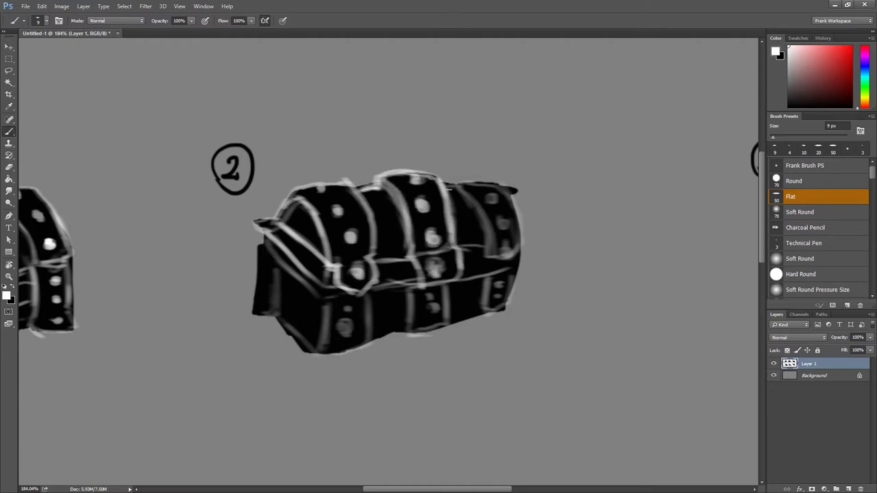
Highlight chest 2's right bands, left lid band, front edges and bottom edge.
{"action": "left_click_drag", "start_coordinate": [446, 184], "coordinate": [487, 233]}
{"action": "left_click_drag", "start_coordinate": [476, 200], "coordinate": [497, 257]}
{"action": "mouse_move", "coordinate": [458, 184]}
{"action": "left_mouse_down"}
{"action": "mouse_move", "coordinate": [503, 180]}
{"action": "mouse_move", "coordinate": [511, 260]}
{"action": "mouse_move", "coordinate": [520, 238]}
{"action": "mouse_move", "coordinate": [489, 199]}
{"action": "mouse_move", "coordinate": [517, 244]}
{"action": "left_mouse_up"}
{"action": "left_click_drag", "start_coordinate": [264, 236], "coordinate": [322, 299]}
{"action": "left_click_drag", "start_coordinate": [259, 245], "coordinate": [274, 317]}
{"action": "left_click_drag", "start_coordinate": [271, 268], "coordinate": [281, 323]}
{"action": "left_click_drag", "start_coordinate": [274, 314], "coordinate": [324, 355]}
{"action": "mouse_move", "coordinate": [324, 303]}
{"action": "left_mouse_down"}
{"action": "mouse_move", "coordinate": [326, 354]}
{"action": "mouse_move", "coordinate": [371, 343]}
{"action": "left_mouse_up"}
{"action": "left_click_drag", "start_coordinate": [367, 300], "coordinate": [363, 336]}
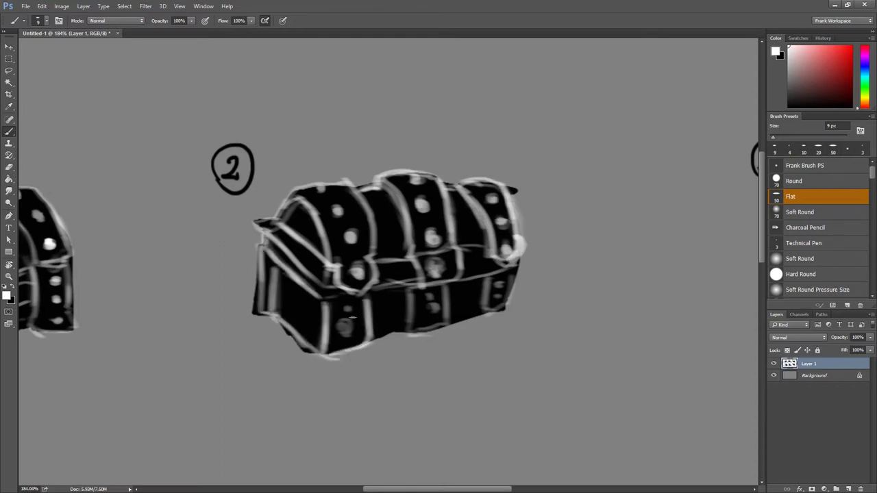
Add light strokes along chest 2's middle and lower front bands and right side, then fit to screen.
{"action": "left_click_drag", "start_coordinate": [379, 279], "coordinate": [422, 275]}
{"action": "left_click_drag", "start_coordinate": [412, 284], "coordinate": [369, 288]}
{"action": "mouse_move", "coordinate": [461, 268]}
{"action": "left_mouse_down"}
{"action": "mouse_move", "coordinate": [502, 260]}
{"action": "mouse_move", "coordinate": [502, 273]}
{"action": "mouse_move", "coordinate": [499, 259]}
{"action": "mouse_move", "coordinate": [509, 272]}
{"action": "left_mouse_up"}
{"action": "left_click_drag", "start_coordinate": [449, 286], "coordinate": [452, 324]}
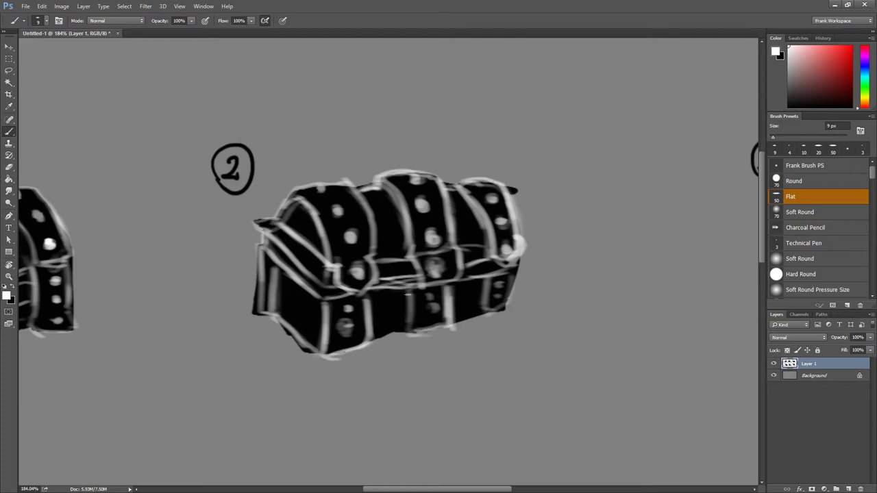
{"action": "left_click_drag", "start_coordinate": [407, 295], "coordinate": [408, 333]}
{"action": "left_click_drag", "start_coordinate": [397, 327], "coordinate": [370, 338]}
{"action": "mouse_move", "coordinate": [452, 329]}
{"action": "left_mouse_down"}
{"action": "mouse_move", "coordinate": [487, 301]}
{"action": "mouse_move", "coordinate": [512, 313]}
{"action": "left_mouse_up"}
{"action": "left_click_drag", "start_coordinate": [509, 273], "coordinate": [500, 299]}
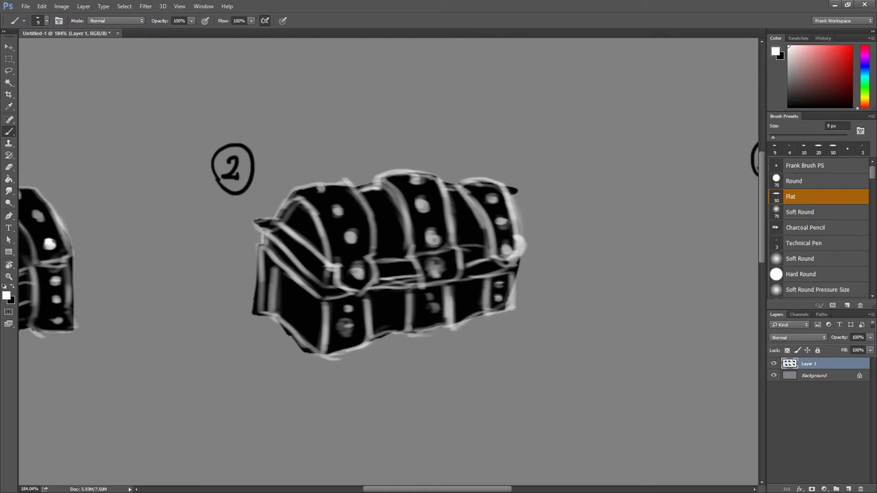
{"action": "key", "text": "ctrl+0"}
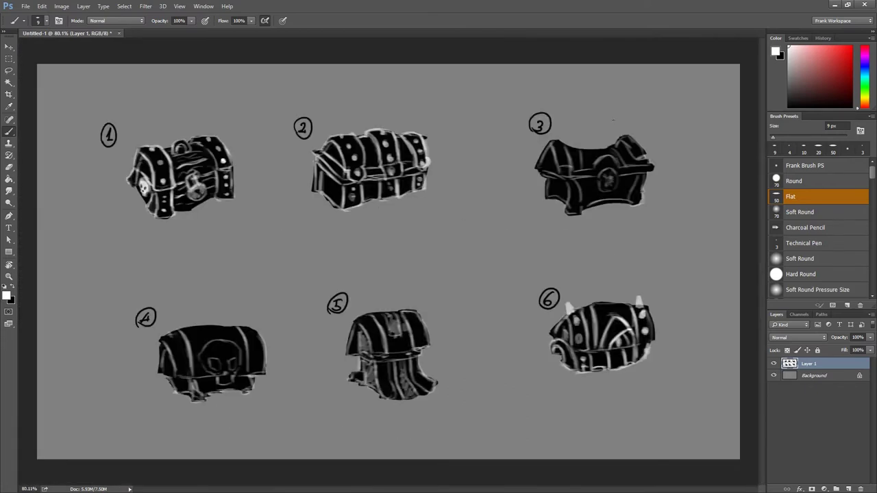
Highlight chest 3's upper-left edge, lower lid edge and lower front bands in white.
{"action": "scroll", "coordinate": [637, 142], "scroll_direction": "up", "scroll_amount": 5}
{"action": "mouse_move", "coordinate": [404, 185]}
{"action": "left_mouse_down"}
{"action": "mouse_move", "coordinate": [432, 150]}
{"action": "mouse_move", "coordinate": [454, 231]}
{"action": "mouse_move", "coordinate": [484, 218]}
{"action": "left_mouse_up"}
{"action": "mouse_move", "coordinate": [479, 194]}
{"action": "left_mouse_down"}
{"action": "mouse_move", "coordinate": [484, 235]}
{"action": "mouse_move", "coordinate": [455, 149]}
{"action": "left_mouse_up"}
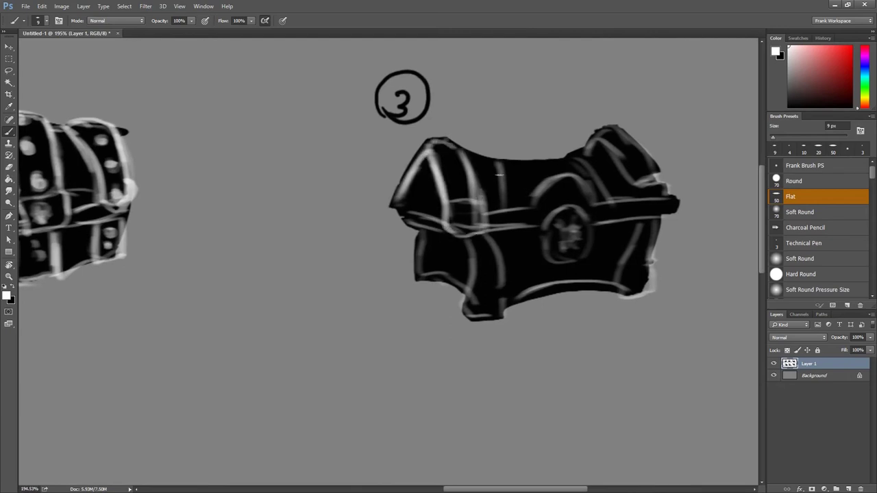
{"action": "mouse_move", "coordinate": [501, 179]}
{"action": "left_mouse_down"}
{"action": "mouse_move", "coordinate": [505, 214]}
{"action": "mouse_move", "coordinate": [486, 221]}
{"action": "left_mouse_up"}
{"action": "mouse_move", "coordinate": [403, 209]}
{"action": "left_mouse_down"}
{"action": "mouse_move", "coordinate": [456, 220]}
{"action": "mouse_move", "coordinate": [424, 233]}
{"action": "mouse_move", "coordinate": [425, 276]}
{"action": "left_mouse_up"}
{"action": "mouse_move", "coordinate": [432, 237]}
{"action": "left_mouse_down"}
{"action": "mouse_move", "coordinate": [440, 274]}
{"action": "mouse_move", "coordinate": [471, 320]}
{"action": "mouse_move", "coordinate": [504, 281]}
{"action": "left_mouse_up"}
{"action": "left_click_drag", "start_coordinate": [487, 233], "coordinate": [503, 312]}
{"action": "left_click_drag", "start_coordinate": [507, 211], "coordinate": [595, 176]}
Outline chest 3's oval lock and keyhole and highlight its curved lid edges.
{"action": "mouse_move", "coordinate": [552, 218]}
{"action": "left_mouse_down"}
{"action": "mouse_move", "coordinate": [559, 265]}
{"action": "mouse_move", "coordinate": [568, 255]}
{"action": "left_mouse_up"}
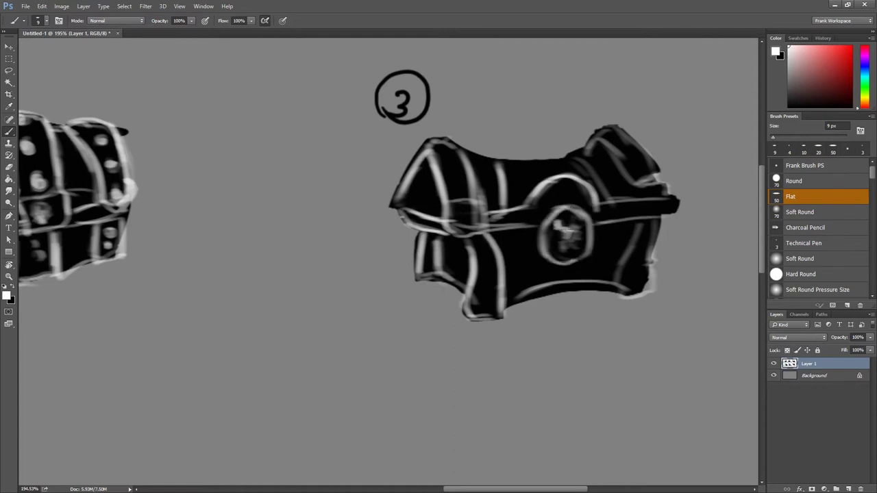
{"action": "left_click_drag", "start_coordinate": [556, 255], "coordinate": [579, 245]}
{"action": "left_click_drag", "start_coordinate": [564, 232], "coordinate": [560, 257]}
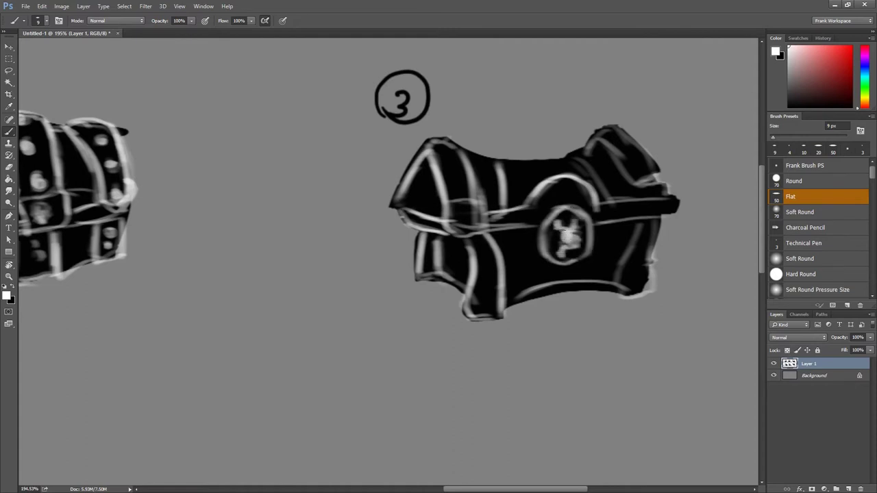
{"action": "left_click_drag", "start_coordinate": [597, 222], "coordinate": [674, 218]}
{"action": "left_click_drag", "start_coordinate": [600, 206], "coordinate": [684, 200]}
{"action": "mouse_move", "coordinate": [604, 146]}
{"action": "left_mouse_down"}
{"action": "mouse_move", "coordinate": [651, 159]}
{"action": "mouse_move", "coordinate": [671, 200]}
{"action": "left_mouse_up"}
{"action": "left_click_drag", "start_coordinate": [591, 130], "coordinate": [667, 186]}
{"action": "left_click_drag", "start_coordinate": [597, 145], "coordinate": [640, 202]}
{"action": "left_click_drag", "start_coordinate": [565, 159], "coordinate": [615, 207]}
{"action": "mouse_move", "coordinate": [465, 150]}
{"action": "left_mouse_down"}
{"action": "mouse_move", "coordinate": [498, 163]}
{"action": "mouse_move", "coordinate": [538, 274]}
{"action": "left_mouse_up"}
{"action": "mouse_move", "coordinate": [604, 228]}
{"action": "left_mouse_down"}
{"action": "mouse_move", "coordinate": [596, 277]}
{"action": "mouse_move", "coordinate": [299, 332]}
{"action": "mouse_move", "coordinate": [329, 332]}
{"action": "left_mouse_up"}
Highlight chest 4's left side and trace its skull's outline, eye sockets and jaw.
{"action": "left_click_drag", "start_coordinate": [236, 255], "coordinate": [275, 351]}
{"action": "mouse_move", "coordinate": [236, 282]}
{"action": "left_mouse_down"}
{"action": "mouse_move", "coordinate": [228, 337]}
{"action": "mouse_move", "coordinate": [281, 366]}
{"action": "left_mouse_up"}
{"action": "mouse_move", "coordinate": [224, 253]}
{"action": "left_mouse_down"}
{"action": "mouse_move", "coordinate": [294, 221]}
{"action": "mouse_move", "coordinate": [329, 368]}
{"action": "left_mouse_up"}
{"action": "mouse_move", "coordinate": [349, 311]}
{"action": "left_mouse_down"}
{"action": "mouse_move", "coordinate": [384, 252]}
{"action": "mouse_move", "coordinate": [445, 254]}
{"action": "mouse_move", "coordinate": [469, 343]}
{"action": "mouse_move", "coordinate": [442, 384]}
{"action": "left_mouse_up"}
{"action": "mouse_move", "coordinate": [376, 314]}
{"action": "left_mouse_down"}
{"action": "mouse_move", "coordinate": [391, 308]}
{"action": "mouse_move", "coordinate": [416, 327]}
{"action": "mouse_move", "coordinate": [376, 323]}
{"action": "mouse_move", "coordinate": [378, 310]}
{"action": "left_mouse_up"}
{"action": "mouse_move", "coordinate": [435, 317]}
{"action": "left_mouse_down"}
{"action": "mouse_move", "coordinate": [460, 305]}
{"action": "mouse_move", "coordinate": [440, 348]}
{"action": "left_mouse_up"}
{"action": "left_click_drag", "start_coordinate": [462, 309], "coordinate": [466, 341]}
{"action": "left_click_drag", "start_coordinate": [410, 367], "coordinate": [433, 388]}
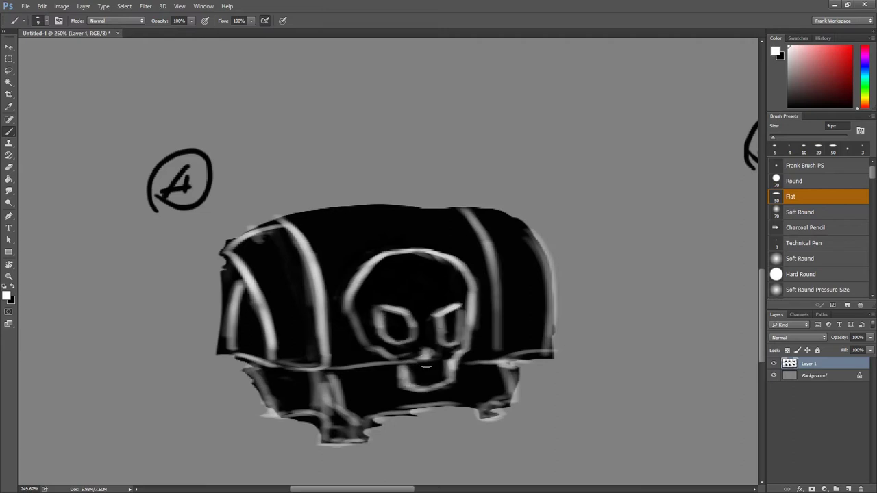
Reshape chest 4's legs with black and white strokes and highlight its right band.
{"action": "mouse_move", "coordinate": [312, 379]}
{"action": "left_mouse_down"}
{"action": "mouse_move", "coordinate": [319, 417]}
{"action": "mouse_move", "coordinate": [370, 442]}
{"action": "mouse_move", "coordinate": [353, 415]}
{"action": "mouse_move", "coordinate": [327, 404]}
{"action": "mouse_move", "coordinate": [346, 431]}
{"action": "mouse_move", "coordinate": [330, 410]}
{"action": "left_mouse_up"}
{"action": "key", "text": "x"}
{"action": "key", "text": "x"}
{"action": "left_click_drag", "start_coordinate": [259, 370], "coordinate": [282, 414]}
{"action": "key", "text": "x"}
{"action": "key", "text": "x"}
{"action": "mouse_move", "coordinate": [509, 364]}
{"action": "left_mouse_down"}
{"action": "mouse_move", "coordinate": [514, 391]}
{"action": "mouse_move", "coordinate": [492, 414]}
{"action": "mouse_move", "coordinate": [472, 411]}
{"action": "left_mouse_up"}
{"action": "left_click_drag", "start_coordinate": [487, 367], "coordinate": [472, 404]}
{"action": "key", "text": "ctrl+z"}
{"action": "mouse_move", "coordinate": [488, 365]}
{"action": "left_mouse_down"}
{"action": "mouse_move", "coordinate": [471, 412]}
{"action": "mouse_move", "coordinate": [498, 396]}
{"action": "mouse_move", "coordinate": [488, 414]}
{"action": "left_mouse_up"}
{"action": "key", "text": "x"}
{"action": "key", "text": "x"}
{"action": "mouse_move", "coordinate": [471, 219]}
{"action": "left_mouse_down"}
{"action": "mouse_move", "coordinate": [500, 351]}
{"action": "mouse_move", "coordinate": [512, 216]}
{"action": "mouse_move", "coordinate": [554, 312]}
{"action": "mouse_move", "coordinate": [496, 357]}
{"action": "mouse_move", "coordinate": [501, 323]}
{"action": "left_mouse_up"}
{"action": "left_click_drag", "start_coordinate": [331, 369], "coordinate": [348, 421]}
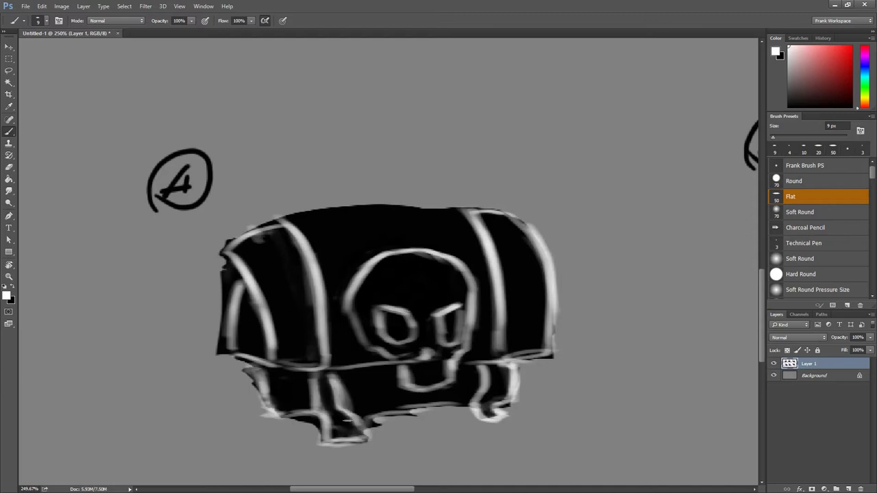
Highlight chest 5's left edge, roof bottom edge and left band.
{"action": "scroll", "coordinate": [342, 308], "scroll_direction": "down", "scroll_amount": 3}
{"action": "scroll", "coordinate": [342, 308], "scroll_direction": "down", "scroll_amount": 1}
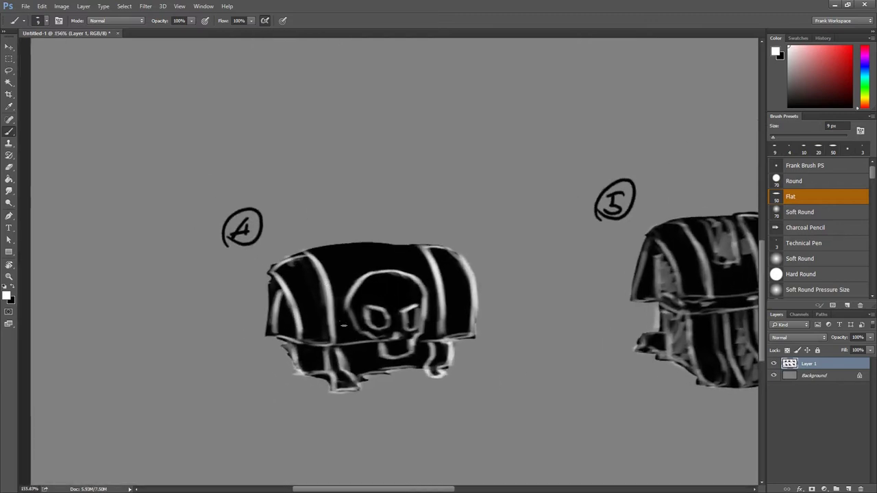
{"action": "left_click_drag", "start_coordinate": [518, 278], "coordinate": [295, 262]}
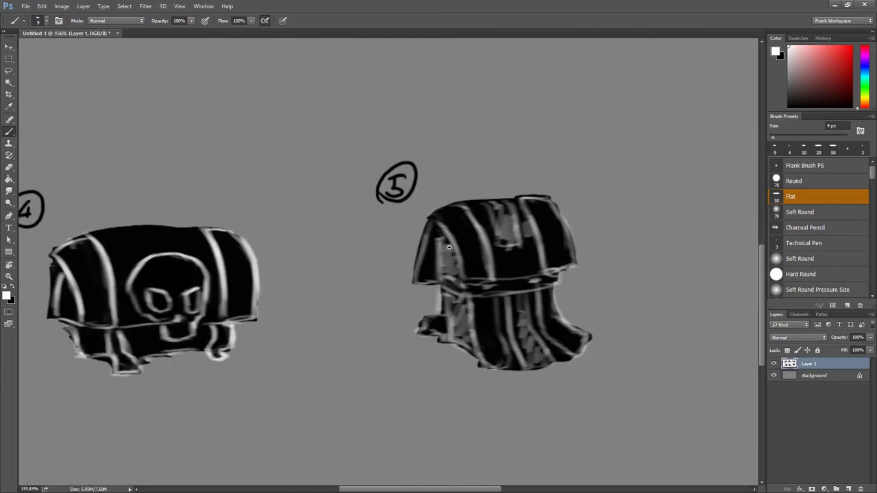
{"action": "scroll", "coordinate": [440, 237], "scroll_direction": "up", "scroll_amount": 3}
{"action": "left_click_drag", "start_coordinate": [418, 213], "coordinate": [396, 317]}
{"action": "mouse_move", "coordinate": [431, 243]}
{"action": "left_mouse_down"}
{"action": "mouse_move", "coordinate": [439, 314]}
{"action": "mouse_move", "coordinate": [484, 322]}
{"action": "left_mouse_up"}
{"action": "mouse_move", "coordinate": [461, 264]}
{"action": "left_mouse_down"}
{"action": "mouse_move", "coordinate": [478, 318]}
{"action": "mouse_move", "coordinate": [541, 319]}
{"action": "left_mouse_up"}
{"action": "left_click_drag", "start_coordinate": [482, 193], "coordinate": [534, 316]}
{"action": "mouse_move", "coordinate": [499, 217]}
{"action": "left_mouse_down"}
{"action": "mouse_move", "coordinate": [452, 302]}
{"action": "mouse_move", "coordinate": [470, 317]}
{"action": "left_mouse_up"}
{"action": "mouse_move", "coordinate": [437, 250]}
{"action": "left_mouse_down"}
{"action": "mouse_move", "coordinate": [449, 302]}
{"action": "mouse_move", "coordinate": [466, 322]}
{"action": "mouse_move", "coordinate": [540, 321]}
{"action": "left_mouse_up"}
Paint U-shaped lid highlights and brighten chest 5's body bands and right edge.
{"action": "scroll", "coordinate": [586, 352], "scroll_direction": "down", "scroll_amount": 3}
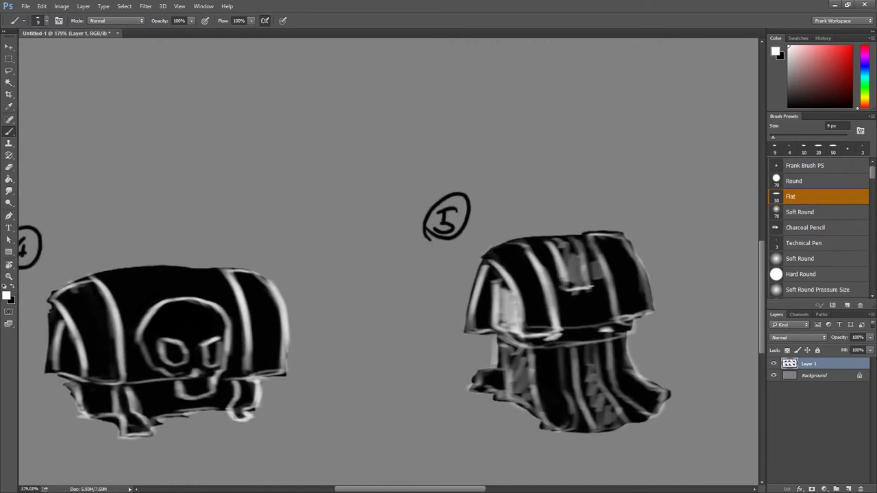
{"action": "left_click_drag", "start_coordinate": [563, 244], "coordinate": [591, 244]}
{"action": "mouse_move", "coordinate": [613, 312]}
{"action": "left_mouse_down"}
{"action": "mouse_move", "coordinate": [601, 243]}
{"action": "mouse_move", "coordinate": [650, 322]}
{"action": "mouse_move", "coordinate": [554, 346]}
{"action": "mouse_move", "coordinate": [541, 415]}
{"action": "mouse_move", "coordinate": [572, 433]}
{"action": "left_mouse_up"}
{"action": "mouse_move", "coordinate": [558, 349]}
{"action": "left_mouse_down"}
{"action": "mouse_move", "coordinate": [573, 411]}
{"action": "mouse_move", "coordinate": [583, 361]}
{"action": "mouse_move", "coordinate": [647, 415]}
{"action": "left_mouse_up"}
{"action": "left_click_drag", "start_coordinate": [637, 369], "coordinate": [668, 408]}
{"action": "mouse_move", "coordinate": [506, 341]}
{"action": "left_mouse_down"}
{"action": "mouse_move", "coordinate": [499, 370]}
{"action": "mouse_move", "coordinate": [510, 393]}
{"action": "mouse_move", "coordinate": [528, 395]}
{"action": "left_mouse_up"}
{"action": "scroll", "coordinate": [554, 358], "scroll_direction": "down", "scroll_amount": 5}
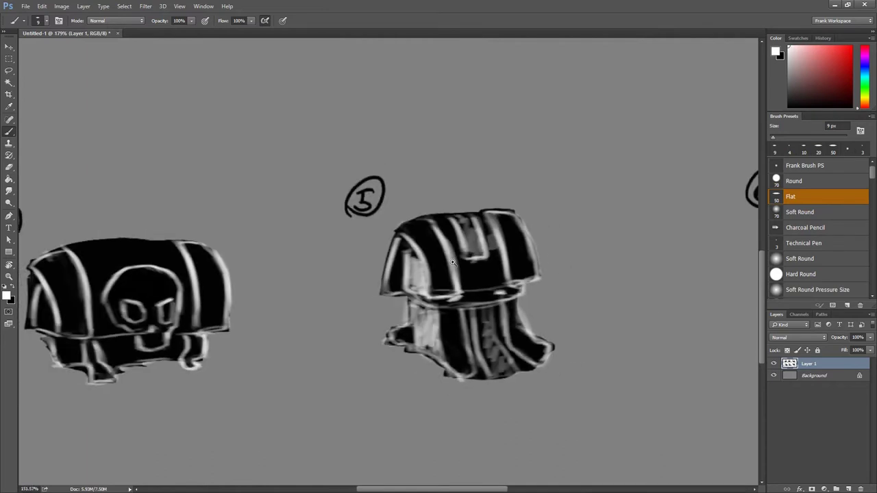
{"action": "scroll", "coordinate": [580, 311], "scroll_direction": "up", "scroll_amount": 3}
Centre chest 6 and highlight its left stripes, rim and dots.
{"action": "scroll", "coordinate": [557, 321], "scroll_direction": "up", "scroll_amount": 3}
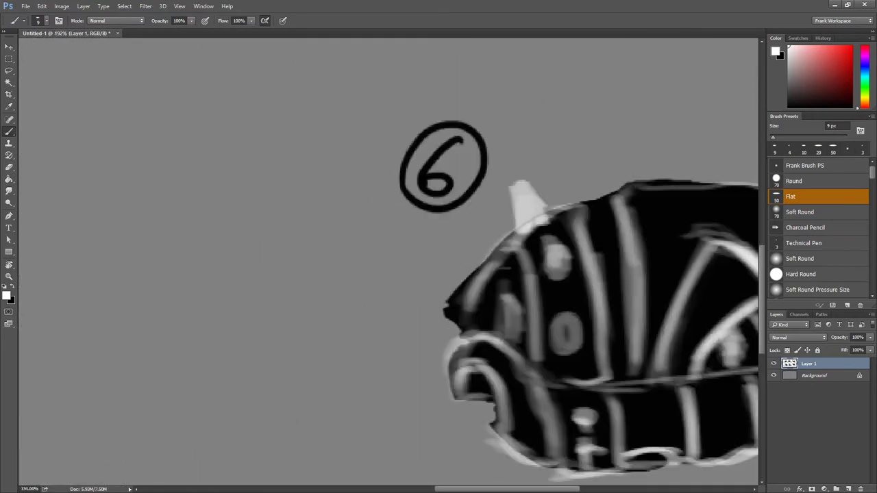
{"action": "left_click_drag", "start_coordinate": [558, 321], "coordinate": [285, 280]}
{"action": "left_click_drag", "start_coordinate": [180, 263], "coordinate": [277, 144]}
{"action": "left_click_drag", "start_coordinate": [252, 209], "coordinate": [269, 331]}
{"action": "left_click_drag", "start_coordinate": [303, 174], "coordinate": [336, 322]}
{"action": "left_click_drag", "start_coordinate": [273, 339], "coordinate": [343, 325]}
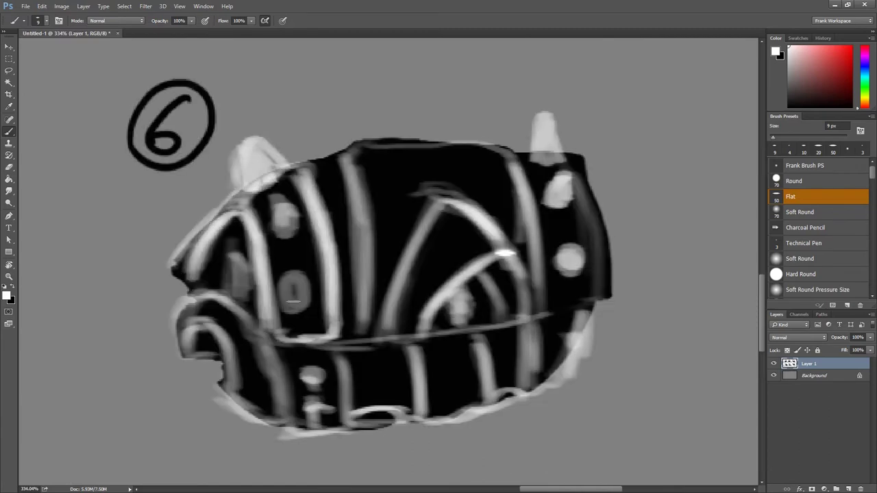
{"action": "left_click_drag", "start_coordinate": [287, 281], "coordinate": [302, 308]}
{"action": "mouse_move", "coordinate": [274, 192]}
{"action": "left_mouse_down"}
{"action": "mouse_move", "coordinate": [288, 232]}
{"action": "mouse_move", "coordinate": [291, 211]}
{"action": "left_mouse_up"}
{"action": "left_click_drag", "start_coordinate": [237, 250], "coordinate": [233, 293]}
{"action": "mouse_move", "coordinate": [179, 339]}
{"action": "left_mouse_down"}
{"action": "mouse_move", "coordinate": [205, 295]}
{"action": "mouse_move", "coordinate": [288, 383]}
{"action": "left_mouse_up"}
Highlight chest 6's lower stripes, bottom rim, lower dots and central arches.
{"action": "left_click_drag", "start_coordinate": [268, 343], "coordinate": [295, 427]}
{"action": "left_click_drag", "start_coordinate": [343, 353], "coordinate": [356, 432]}
{"action": "left_click_drag", "start_coordinate": [291, 435], "coordinate": [360, 433]}
{"action": "mouse_move", "coordinate": [232, 391]}
{"action": "left_mouse_down"}
{"action": "mouse_move", "coordinate": [294, 433]}
{"action": "mouse_move", "coordinate": [200, 326]}
{"action": "left_mouse_up"}
{"action": "mouse_move", "coordinate": [214, 359]}
{"action": "left_mouse_down"}
{"action": "mouse_move", "coordinate": [181, 336]}
{"action": "mouse_move", "coordinate": [216, 357]}
{"action": "left_mouse_up"}
{"action": "mouse_move", "coordinate": [302, 366]}
{"action": "left_mouse_down"}
{"action": "mouse_move", "coordinate": [322, 380]}
{"action": "mouse_move", "coordinate": [327, 419]}
{"action": "left_mouse_up"}
{"action": "left_click_drag", "start_coordinate": [346, 356], "coordinate": [353, 425]}
{"action": "left_click_drag", "start_coordinate": [358, 416], "coordinate": [421, 411]}
{"action": "left_click_drag", "start_coordinate": [420, 419], "coordinate": [433, 343]}
{"action": "mouse_move", "coordinate": [378, 322]}
{"action": "left_mouse_down"}
{"action": "mouse_move", "coordinate": [445, 206]}
{"action": "mouse_move", "coordinate": [512, 250]}
{"action": "left_mouse_up"}
{"action": "left_click_drag", "start_coordinate": [418, 336], "coordinate": [515, 288]}
Highlight chest 6's inner arches, right side and top rim, then fit the sheet on screen.
{"action": "mouse_move", "coordinate": [527, 316]}
{"action": "left_mouse_down"}
{"action": "mouse_move", "coordinate": [484, 278]}
{"action": "mouse_move", "coordinate": [447, 315]}
{"action": "mouse_move", "coordinate": [487, 387]}
{"action": "left_mouse_up"}
{"action": "left_click_drag", "start_coordinate": [479, 341], "coordinate": [492, 400]}
{"action": "left_click_drag", "start_coordinate": [537, 328], "coordinate": [519, 397]}
{"action": "left_click_drag", "start_coordinate": [589, 308], "coordinate": [572, 366]}
{"action": "left_click_drag", "start_coordinate": [552, 315], "coordinate": [616, 298]}
{"action": "mouse_move", "coordinate": [559, 154]}
{"action": "left_mouse_down"}
{"action": "mouse_move", "coordinate": [586, 161]}
{"action": "mouse_move", "coordinate": [612, 294]}
{"action": "left_mouse_up"}
{"action": "left_click_drag", "start_coordinate": [509, 152], "coordinate": [544, 277]}
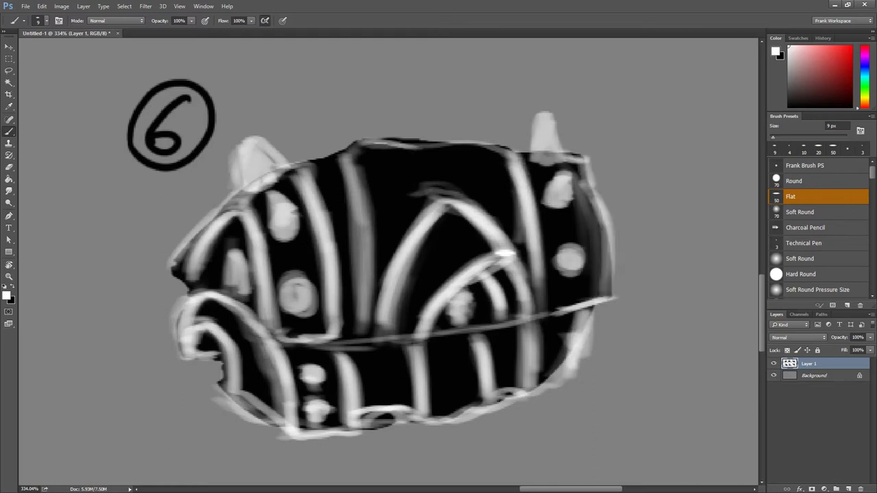
{"action": "left_click_drag", "start_coordinate": [358, 142], "coordinate": [496, 167]}
{"action": "left_click_drag", "start_coordinate": [342, 147], "coordinate": [366, 333]}
{"action": "key", "text": "ctrl+0"}
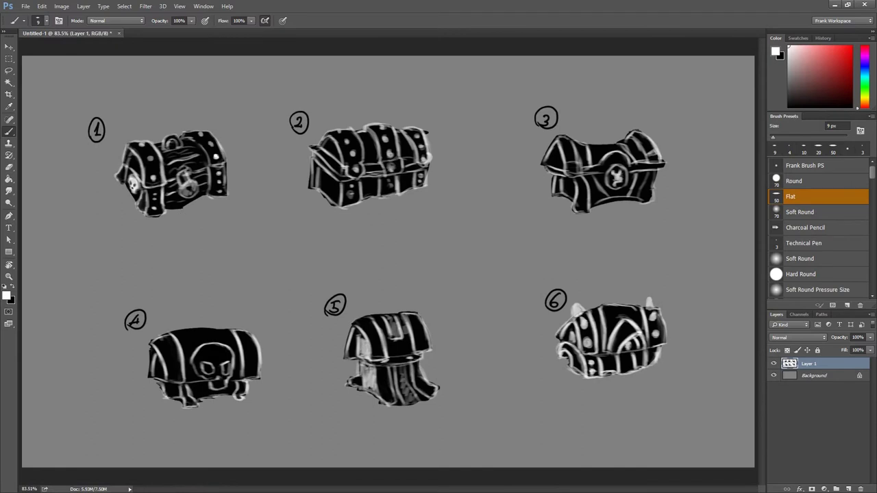
Merge the sketch with the background, then undo and redo the merge.
{"action": "key", "text": "ctrl+e"}
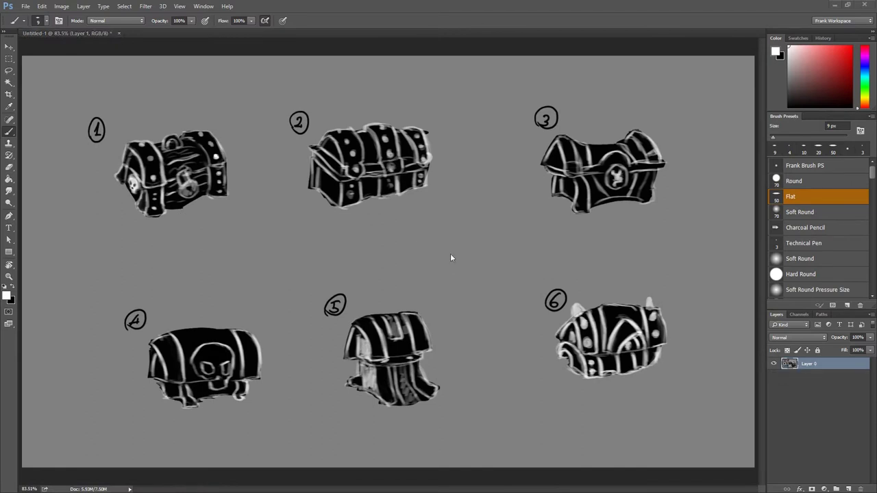
{"action": "key", "text": "ctrl+alt+z"}
{"action": "key", "text": "ctrl+alt+z"}
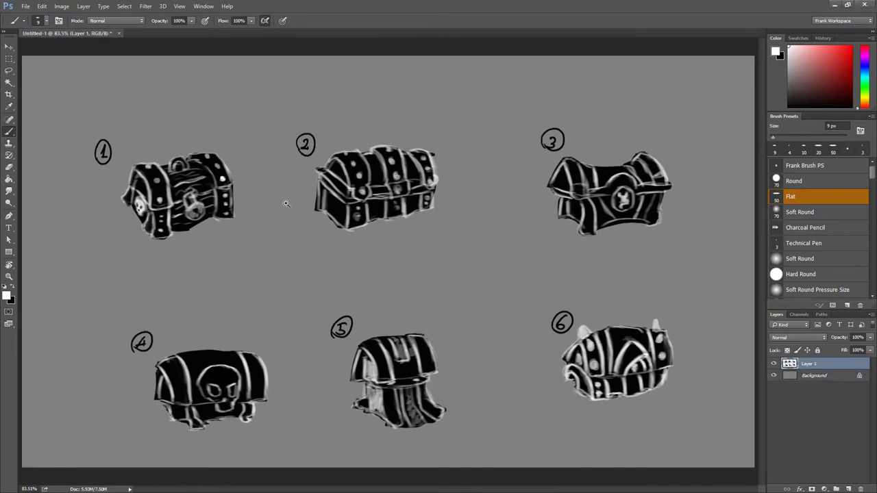
{"action": "key", "text": "ctrl+shift+z"}
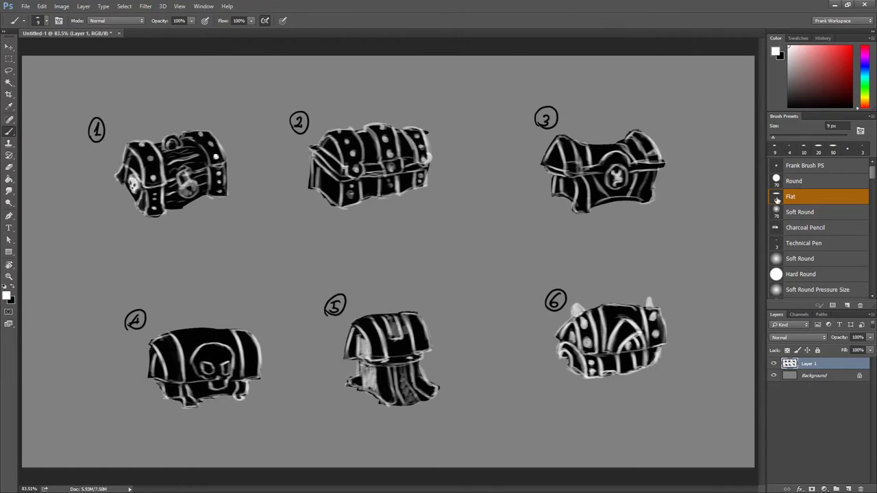
Switch to the Frank Brush PS preset, set red as the colour, and circle chest 1.
{"action": "left_click", "coordinate": [778, 167]}
{"action": "left_click_drag", "start_coordinate": [222, 226], "coordinate": [268, 263]}
{"action": "key", "text": "ctrl+z"}
{"action": "left_click", "coordinate": [852, 48]}
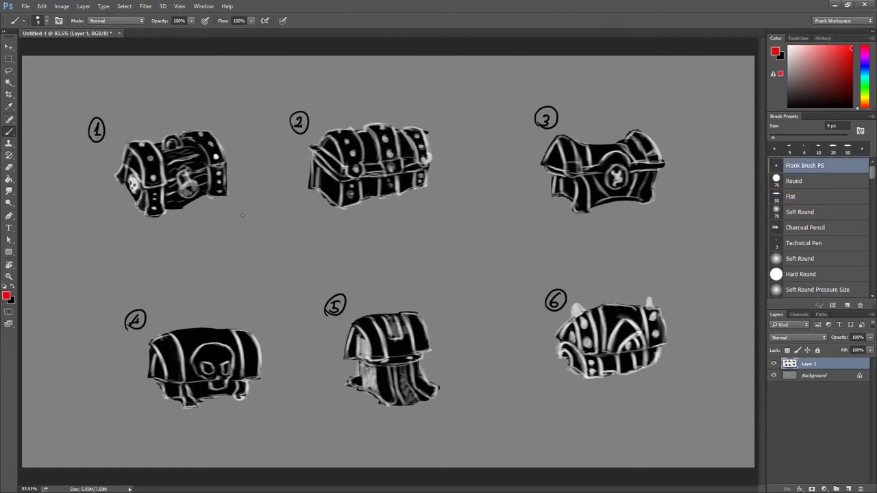
{"action": "key", "text": "ctrl+z"}
{"action": "mouse_move", "coordinate": [154, 136]}
{"action": "left_mouse_down"}
{"action": "mouse_move", "coordinate": [148, 233]}
{"action": "mouse_move", "coordinate": [106, 198]}
{"action": "left_mouse_up"}
In green, circle chests 1, 3 and 4, mark chest 4 ok, and arc over chest 6.
{"action": "key", "text": "ctrl+z"}
{"action": "left_click", "coordinate": [865, 85]}
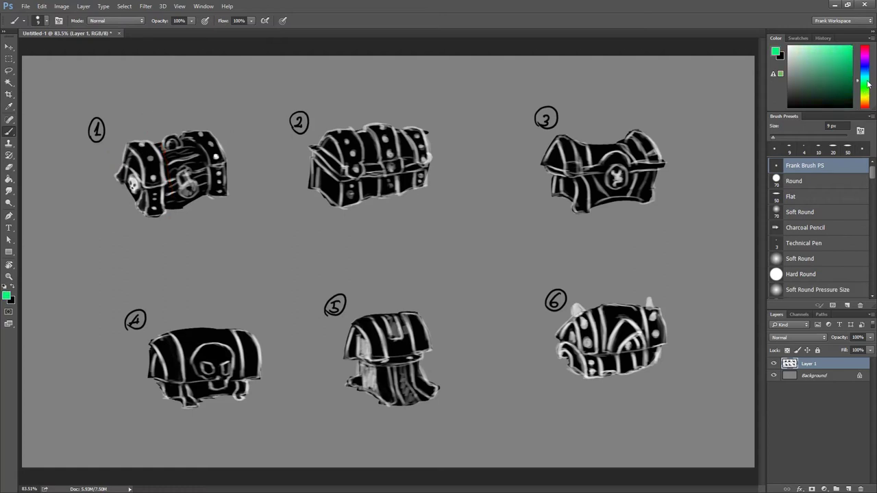
{"action": "left_click_drag", "start_coordinate": [865, 93], "coordinate": [866, 96]}
{"action": "left_click_drag", "start_coordinate": [161, 150], "coordinate": [123, 220]}
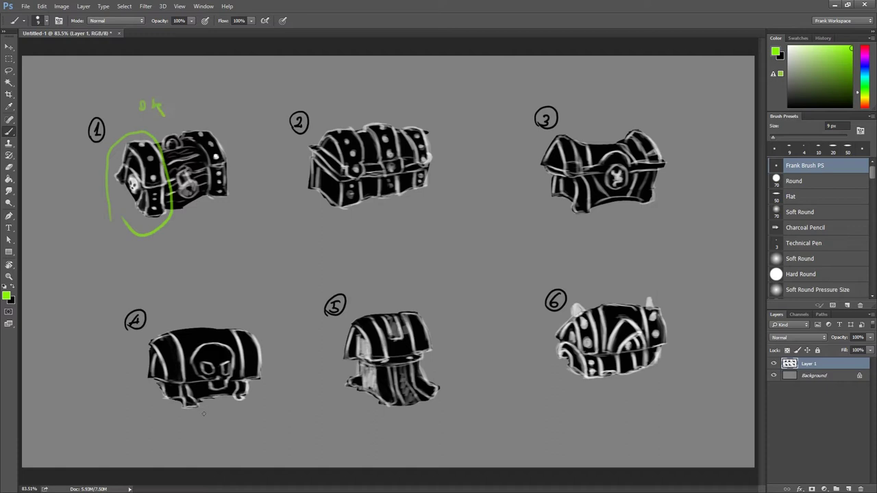
{"action": "left_click_drag", "start_coordinate": [256, 409], "coordinate": [184, 419]}
{"action": "left_click_drag", "start_coordinate": [250, 427], "coordinate": [247, 432]}
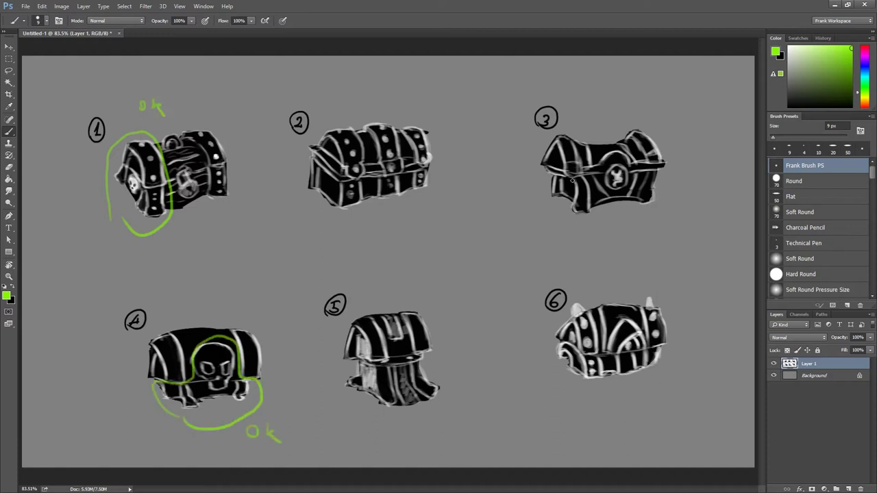
{"action": "left_click_drag", "start_coordinate": [629, 112], "coordinate": [646, 177]}
{"action": "left_click_drag", "start_coordinate": [606, 346], "coordinate": [645, 338]}
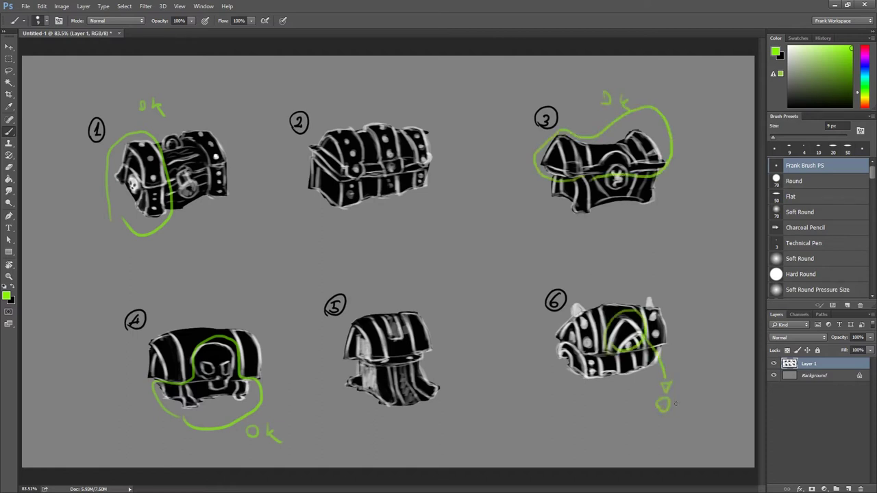
Cross out chest 5 with a red X.
{"action": "left_click", "coordinate": [850, 48]}
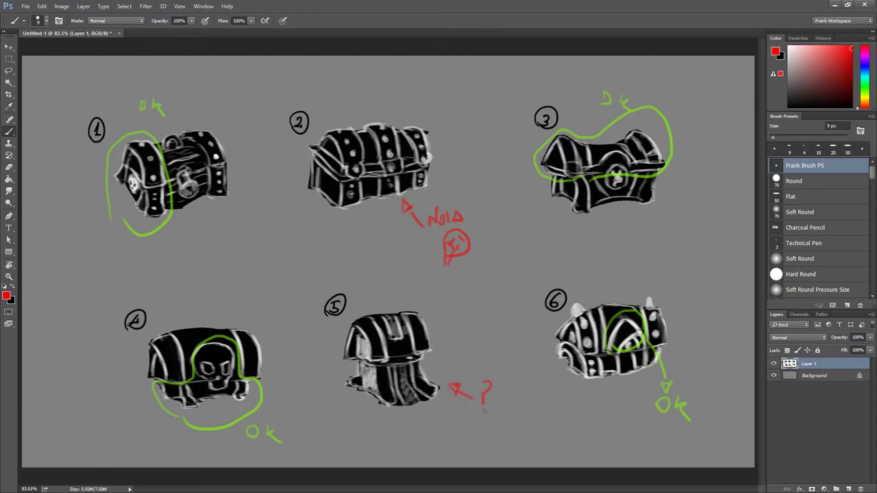
{"action": "left_click_drag", "start_coordinate": [357, 303], "coordinate": [427, 389]}
{"action": "left_click_drag", "start_coordinate": [431, 300], "coordinate": [362, 426]}
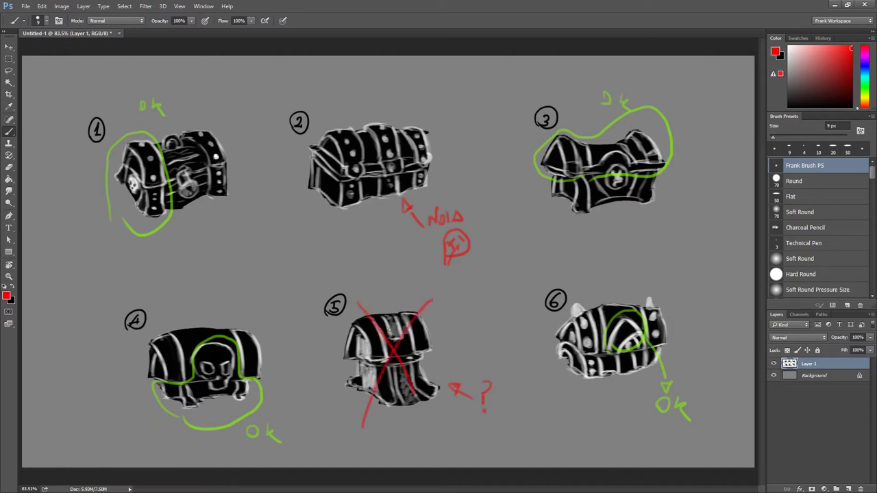
Step back in the History panel to remove the review marks and add an empty Layer 2.
{"action": "left_click", "coordinate": [822, 38]}
{"action": "scroll", "coordinate": [815, 76], "scroll_direction": "up", "scroll_amount": 3}
{"action": "left_click", "coordinate": [805, 70]}
{"action": "key", "text": "ctrl+alt+z"}
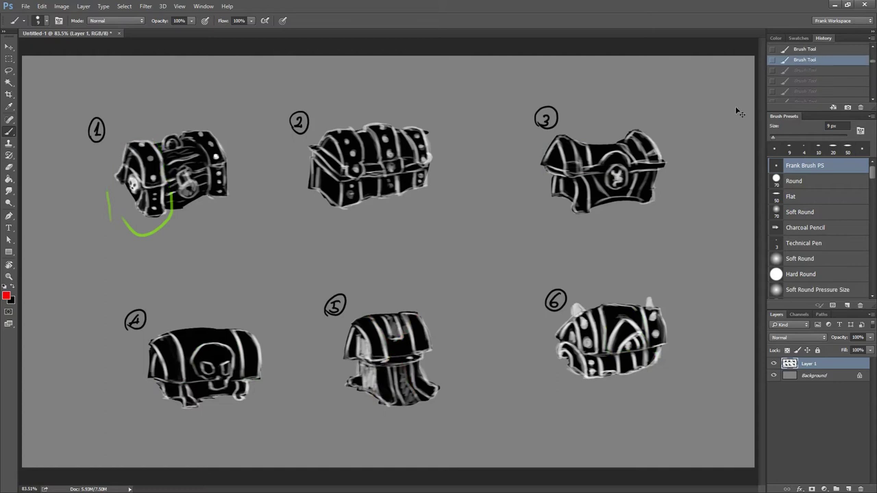
{"action": "left_click", "coordinate": [850, 488]}
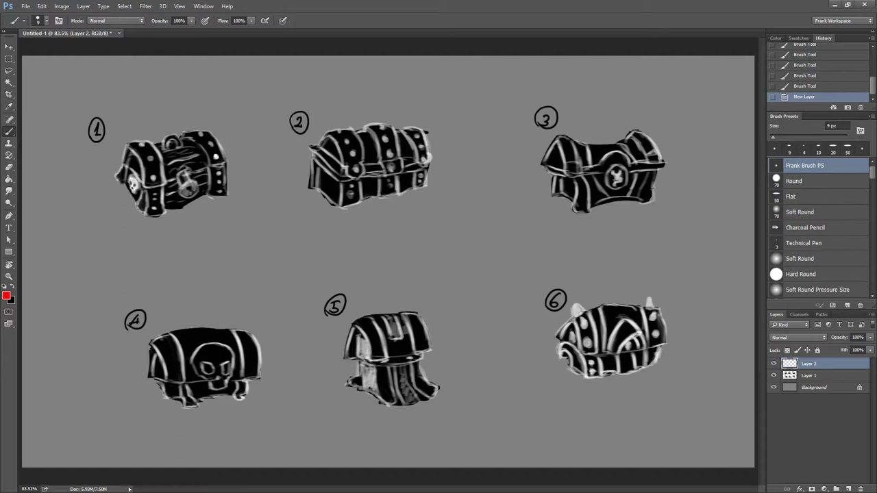
Lasso chest 1's skull side and paste it onto its own layer.
{"action": "scroll", "coordinate": [187, 254], "scroll_direction": "up", "scroll_amount": 3}
{"action": "scroll", "coordinate": [137, 228], "scroll_direction": "up", "scroll_amount": 2}
{"action": "key", "text": "l"}
{"action": "left_click_drag", "start_coordinate": [158, 101], "coordinate": [209, 264]}
{"action": "key", "text": "ctrl+c"}
{"action": "key", "text": "ctrl+v"}
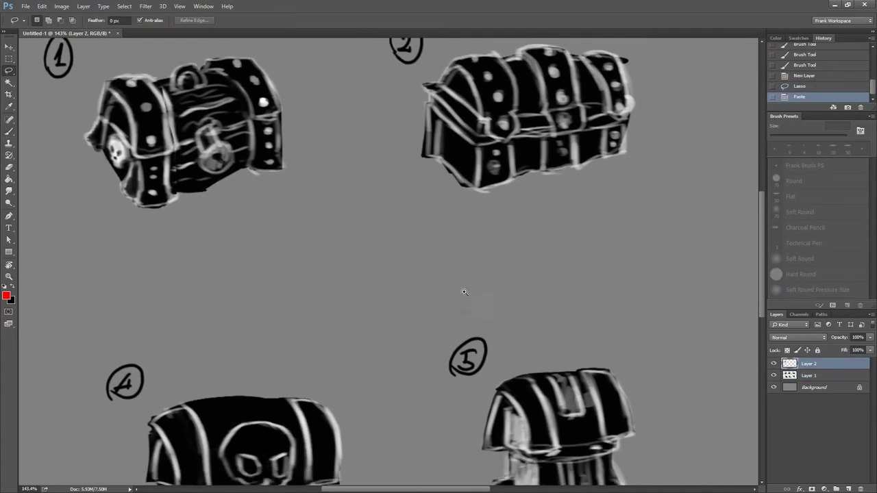
Lasso chest 4's skull front and paste it onto a new layer.
{"action": "scroll", "coordinate": [411, 251], "scroll_direction": "down", "scroll_amount": 3}
{"action": "scroll", "coordinate": [411, 250], "scroll_direction": "up", "scroll_amount": 3}
{"action": "scroll", "coordinate": [181, 406], "scroll_direction": "up", "scroll_amount": 1}
{"action": "left_click_drag", "start_coordinate": [147, 436], "coordinate": [279, 329]}
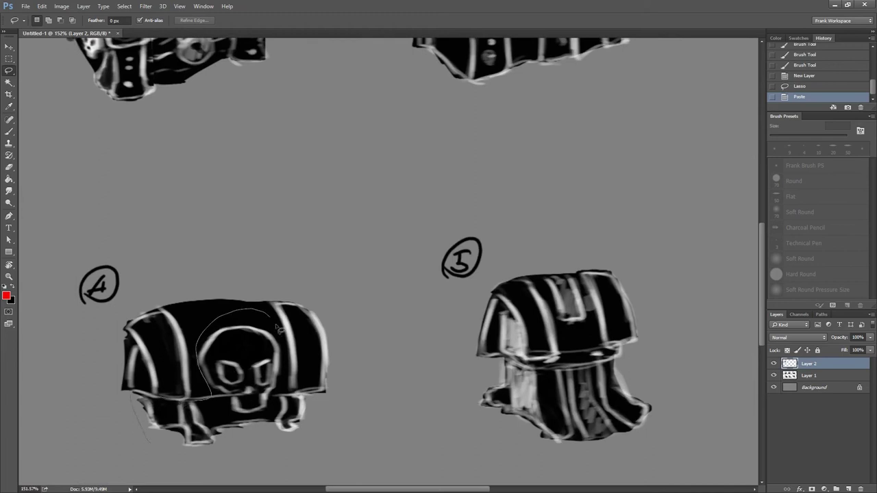
{"action": "left_click_drag", "start_coordinate": [279, 329], "coordinate": [135, 442]}
{"action": "key", "text": "ctrl+c"}
{"action": "key", "text": "ctrl+v"}
Copy chest 3's lid onto a new layer and hide the original Layer 1 sketch.
{"action": "scroll", "coordinate": [502, 239], "scroll_direction": "down", "scroll_amount": 3}
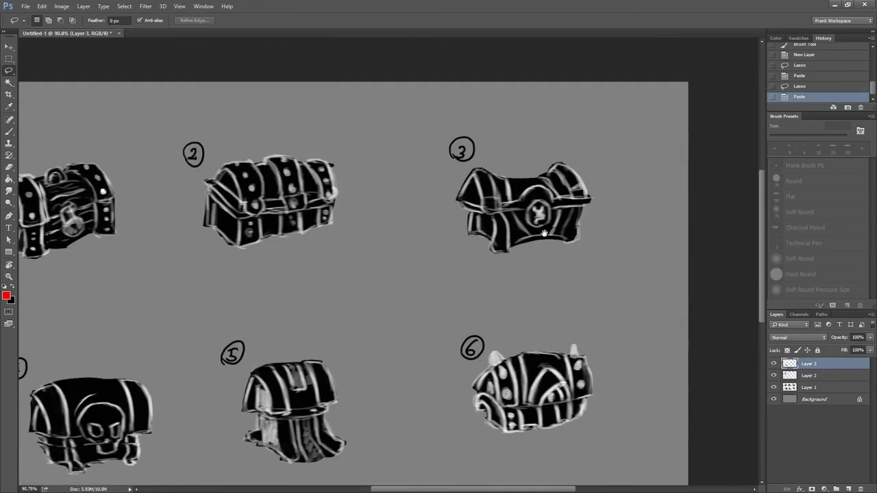
{"action": "scroll", "coordinate": [502, 239], "scroll_direction": "up", "scroll_amount": 3}
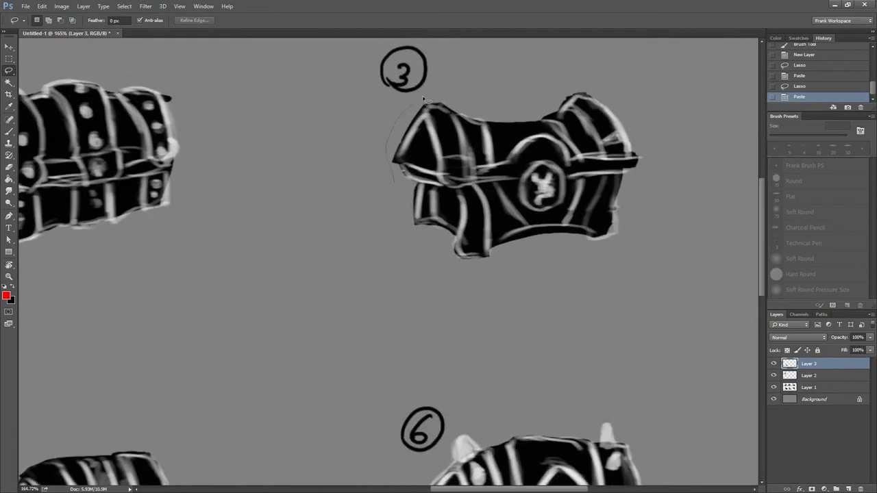
{"action": "left_click_drag", "start_coordinate": [601, 87], "coordinate": [411, 184]}
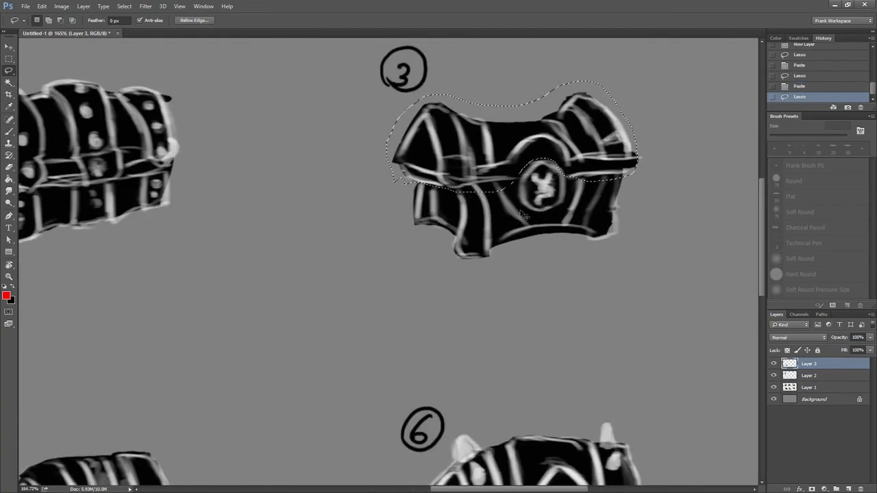
{"action": "left_click", "coordinate": [808, 388]}
{"action": "key", "text": "ctrl+c"}
{"action": "key", "text": "ctrl+v"}
{"action": "scroll", "coordinate": [708, 314], "scroll_direction": "down", "scroll_amount": 3}
{"action": "left_click", "coordinate": [773, 400]}
{"action": "key", "text": "alt+period"}
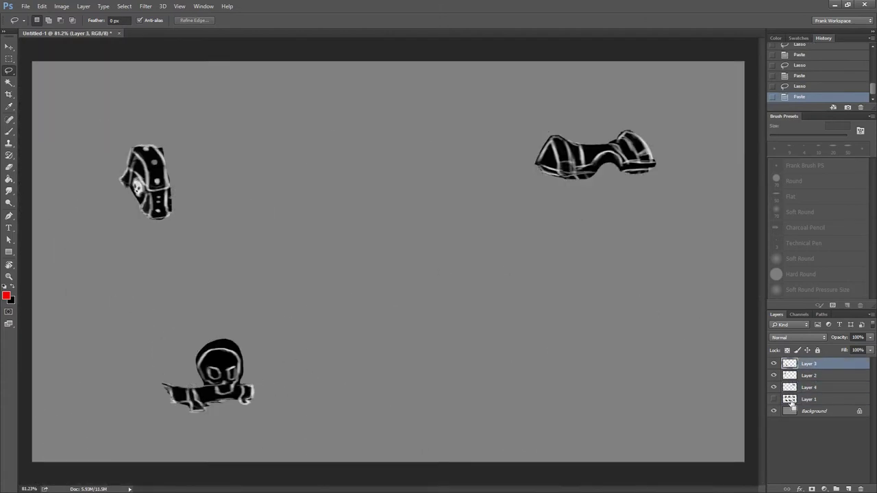
Merge the piece layers and move the skull front piece to the canvas centre.
{"action": "key", "text": "ctrl+e"}
{"action": "key", "text": "ctrl+e"}
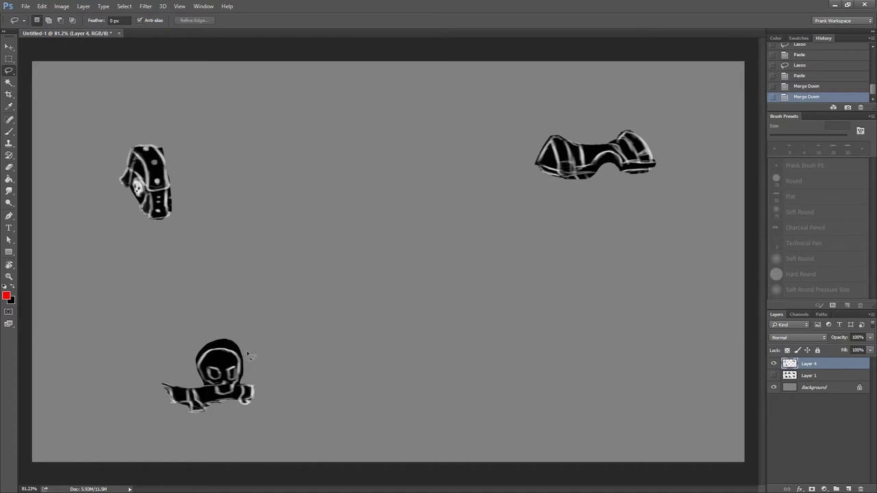
{"action": "left_click_drag", "start_coordinate": [202, 424], "coordinate": [184, 302]}
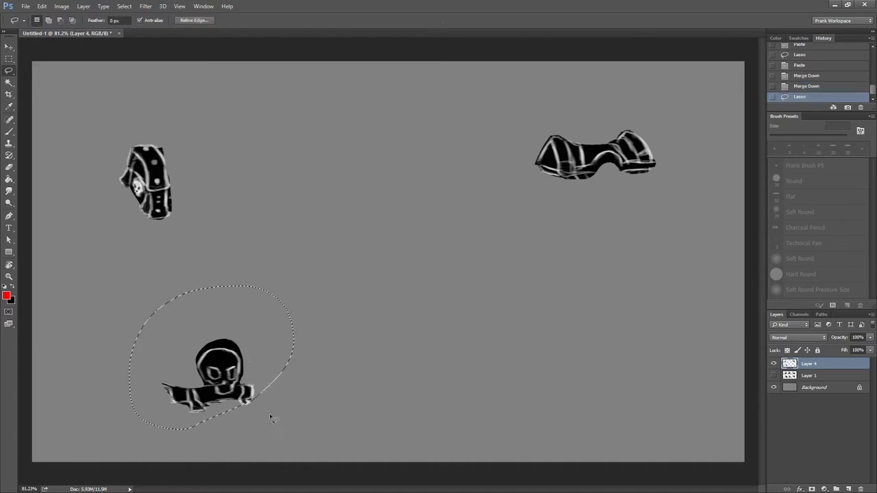
{"action": "left_click_drag", "start_coordinate": [144, 326], "coordinate": [117, 405]}
{"action": "key", "text": "t"}
{"action": "key", "text": "v"}
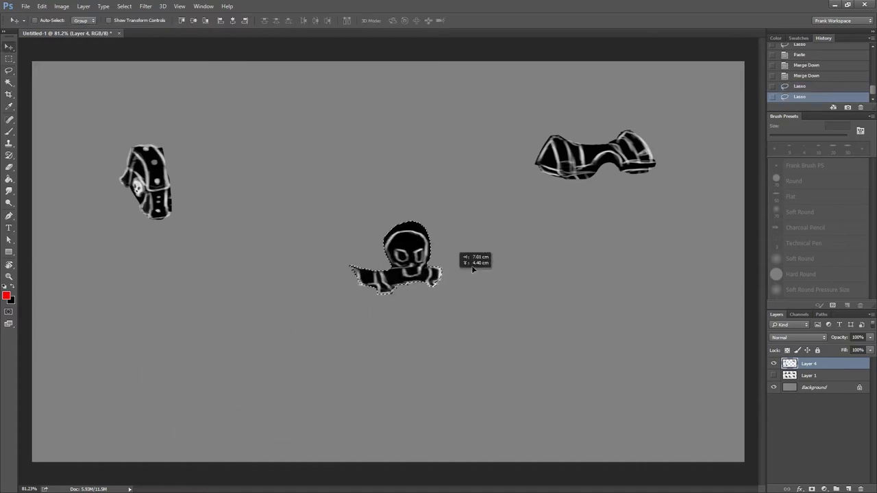
{"action": "left_click_drag", "start_coordinate": [251, 392], "coordinate": [416, 289]}
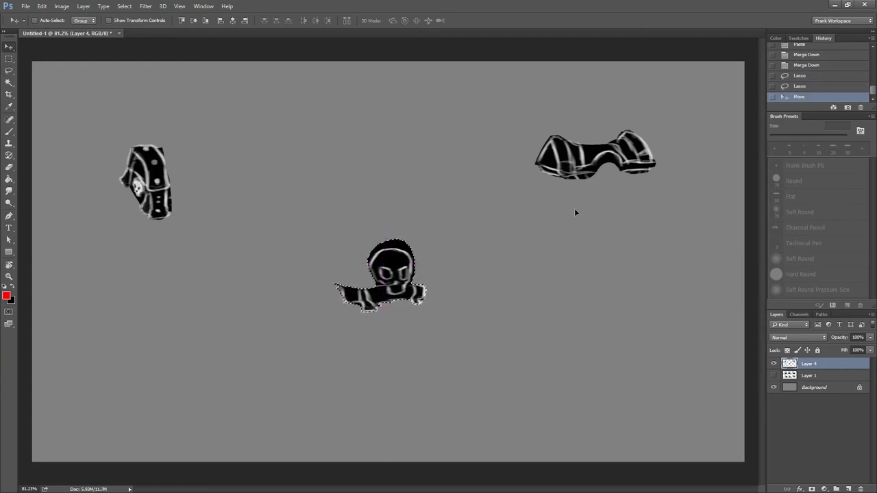
Move the lid piece above the skull at the centre and resize it.
{"action": "key", "text": "l"}
{"action": "mouse_move", "coordinate": [573, 209]}
{"action": "left_mouse_down"}
{"action": "mouse_move", "coordinate": [443, 234]}
{"action": "mouse_move", "coordinate": [444, 260]}
{"action": "mouse_move", "coordinate": [452, 236]}
{"action": "mouse_move", "coordinate": [446, 263]}
{"action": "left_mouse_up"}
{"action": "key", "text": "v"}
{"action": "key", "text": "ctrl+t"}
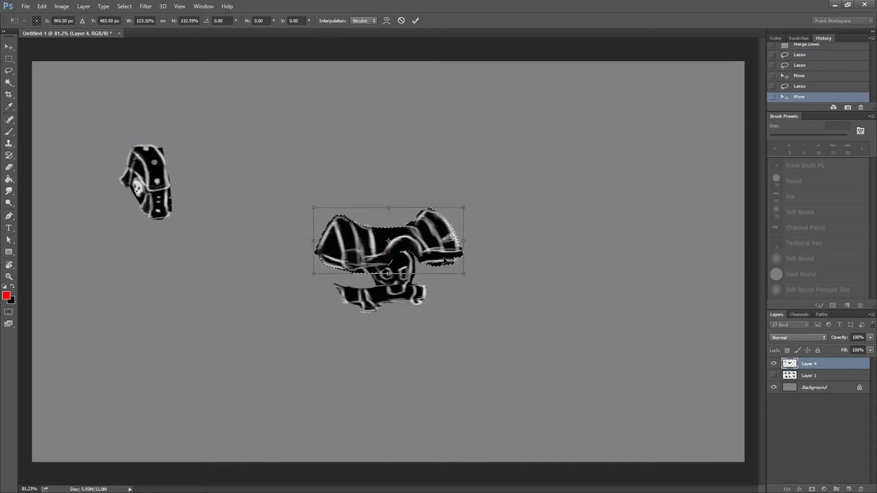
{"action": "key", "text": "Return"}
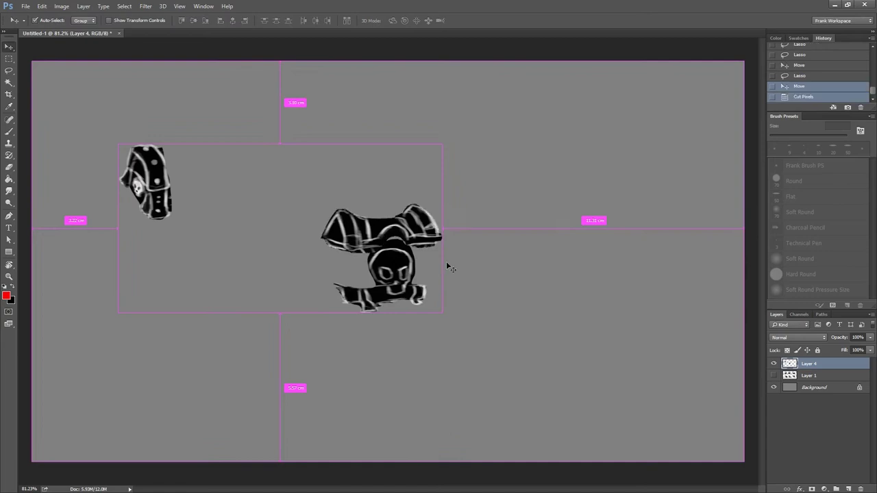
Cut the lid wing onto its own layer below the skull, then reposition and enlarge it.
{"action": "key", "text": "ctrl+x"}
{"action": "key", "text": "ctrl+v"}
{"action": "key", "text": "ctrl+bracketleft"}
{"action": "mouse_move", "coordinate": [431, 268]}
{"action": "left_mouse_down"}
{"action": "mouse_move", "coordinate": [414, 240]}
{"action": "mouse_move", "coordinate": [427, 251]}
{"action": "mouse_move", "coordinate": [445, 206]}
{"action": "mouse_move", "coordinate": [428, 273]}
{"action": "mouse_move", "coordinate": [432, 247]}
{"action": "left_mouse_up"}
{"action": "key", "text": "ctrl+t"}
{"action": "key", "text": "Return"}
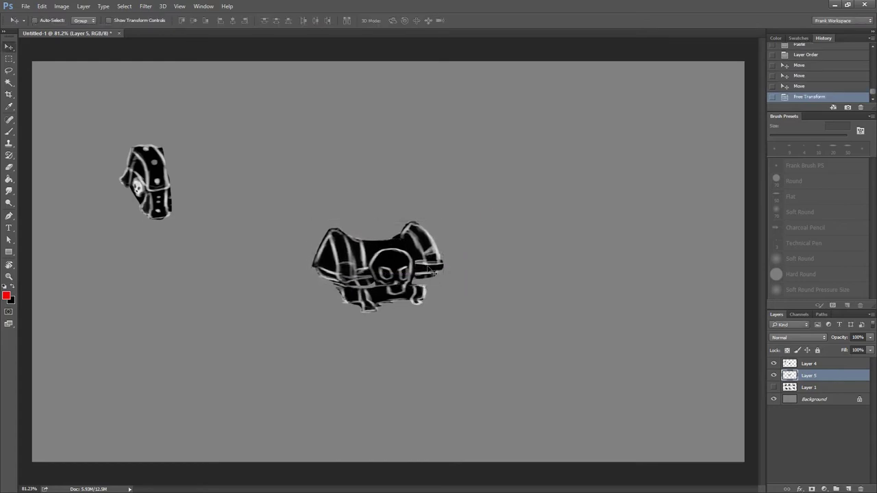
Cut chest 1's skull side onto new Layer 6 and move it to the chest's left.
{"action": "key", "text": "l"}
{"action": "left_click_drag", "start_coordinate": [166, 258], "coordinate": [172, 261]}
{"action": "key", "text": "ctrl+x"}
{"action": "key", "text": "Return"}
{"action": "left_click", "coordinate": [808, 386]}
{"action": "left_click", "coordinate": [808, 363]}
{"action": "key", "text": "ctrl+x"}
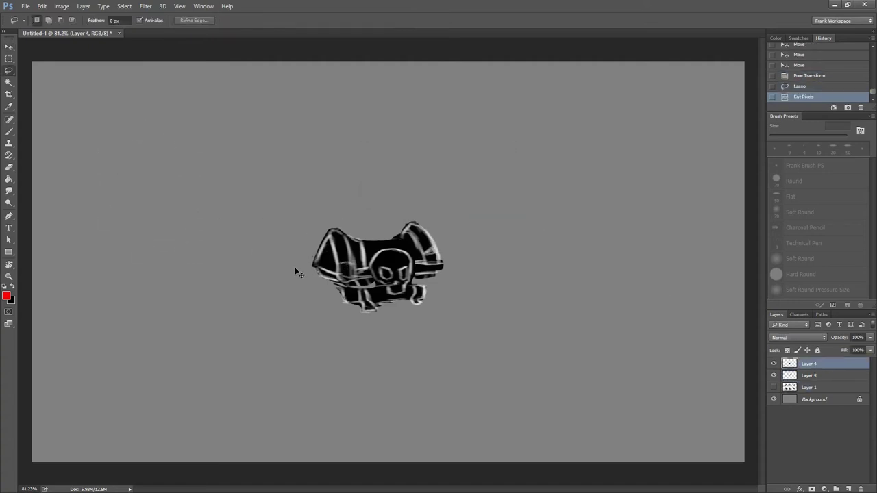
{"action": "key", "text": "ctrl+v"}
{"action": "key", "text": "v"}
{"action": "mouse_move", "coordinate": [401, 260]}
{"action": "left_mouse_down"}
{"action": "mouse_move", "coordinate": [348, 273]}
{"action": "mouse_move", "coordinate": [356, 297]}
{"action": "left_mouse_up"}
{"action": "key", "text": "ctrl+t"}
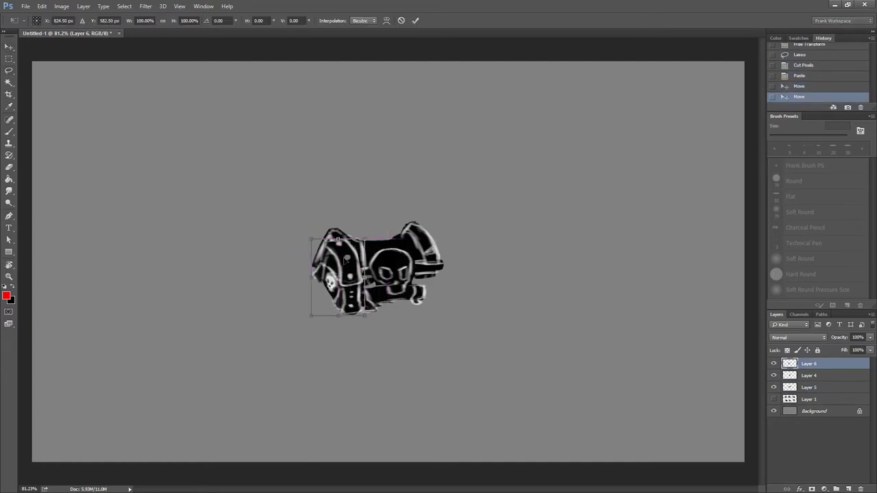
Skew the side panel, stretching its left edge downward.
{"action": "right_click", "coordinate": [341, 262]}
{"action": "left_click", "coordinate": [335, 308]}
{"action": "right_click", "coordinate": [332, 290]}
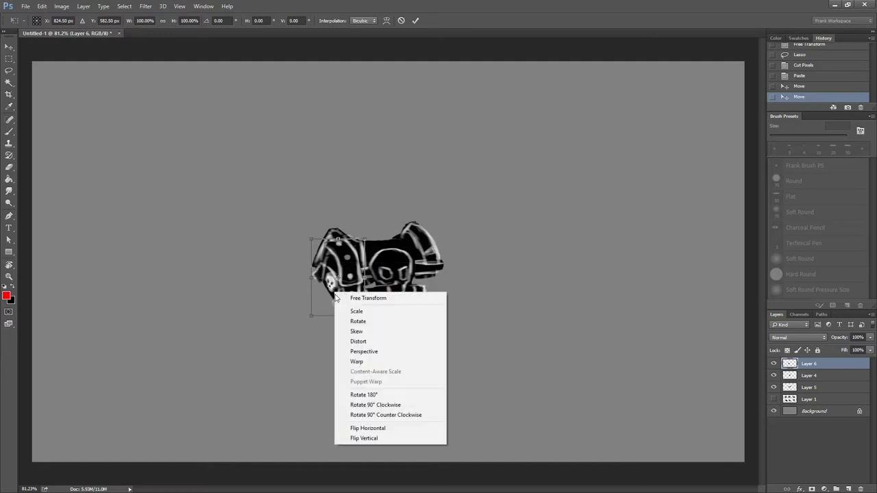
{"action": "left_click", "coordinate": [354, 331]}
{"action": "left_click_drag", "start_coordinate": [310, 318], "coordinate": [311, 336]}
{"action": "mouse_move", "coordinate": [310, 239]}
{"action": "left_mouse_down"}
{"action": "mouse_move", "coordinate": [303, 224]}
{"action": "mouse_move", "coordinate": [311, 248]}
{"action": "mouse_move", "coordinate": [355, 224]}
{"action": "mouse_move", "coordinate": [326, 295]}
{"action": "mouse_move", "coordinate": [352, 311]}
{"action": "mouse_move", "coordinate": [340, 262]}
{"action": "left_mouse_up"}
Warp the side panel to wrap along the chest's left and apply the transform.
{"action": "right_click", "coordinate": [351, 274]}
{"action": "left_click", "coordinate": [376, 344]}
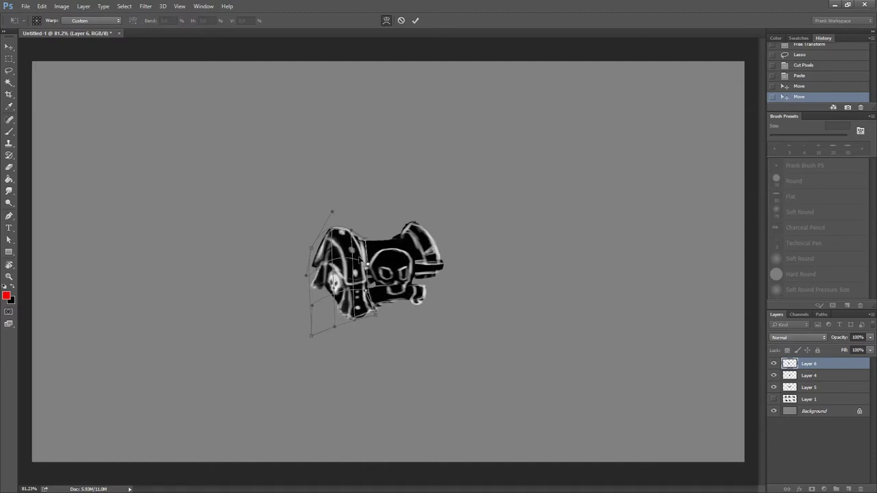
{"action": "right_click", "coordinate": [345, 272]}
{"action": "left_click", "coordinate": [350, 280]}
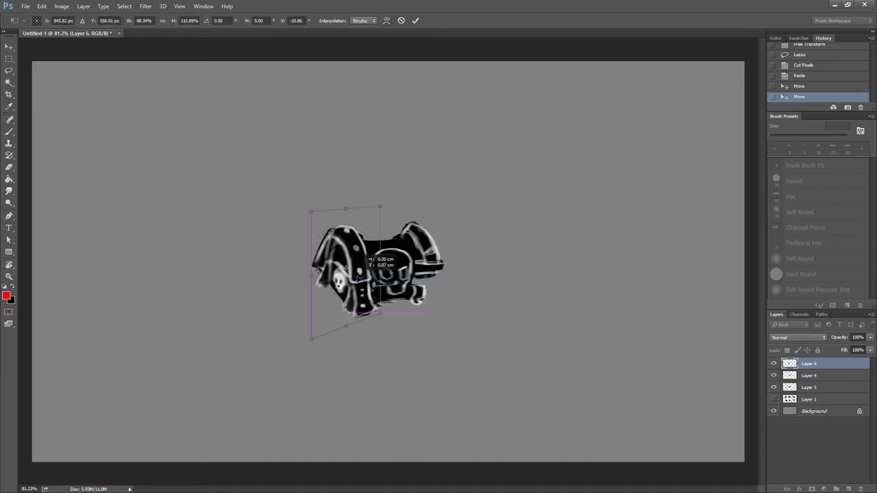
{"action": "key", "text": "Return"}
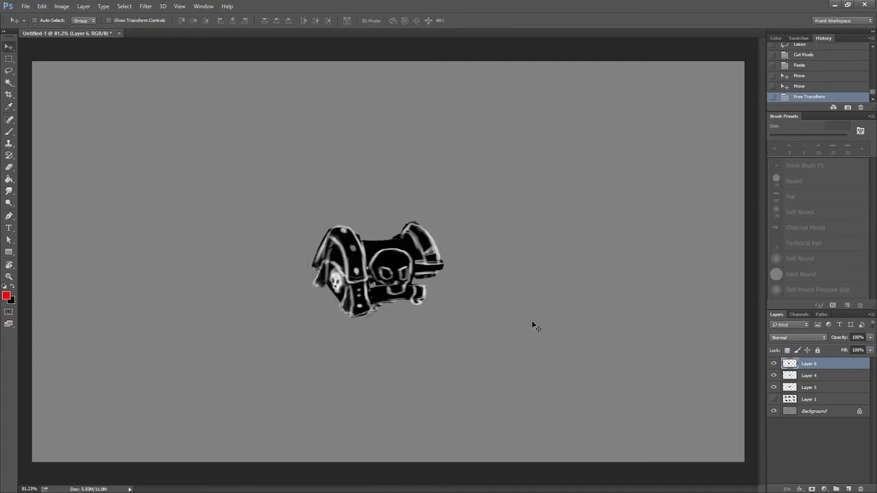
Compare the side panel, group the three chest piece layers as Group 1, and move it top-left.
{"action": "left_click", "coordinate": [774, 363]}
{"action": "left_click", "coordinate": [773, 363]}
{"action": "left_click", "coordinate": [774, 363]}
{"action": "left_click", "coordinate": [810, 388], "text": "shift"}
{"action": "left_click", "coordinate": [836, 488]}
{"action": "key", "text": "ctrl+t"}
{"action": "left_click_drag", "start_coordinate": [380, 254], "coordinate": [123, 125]}
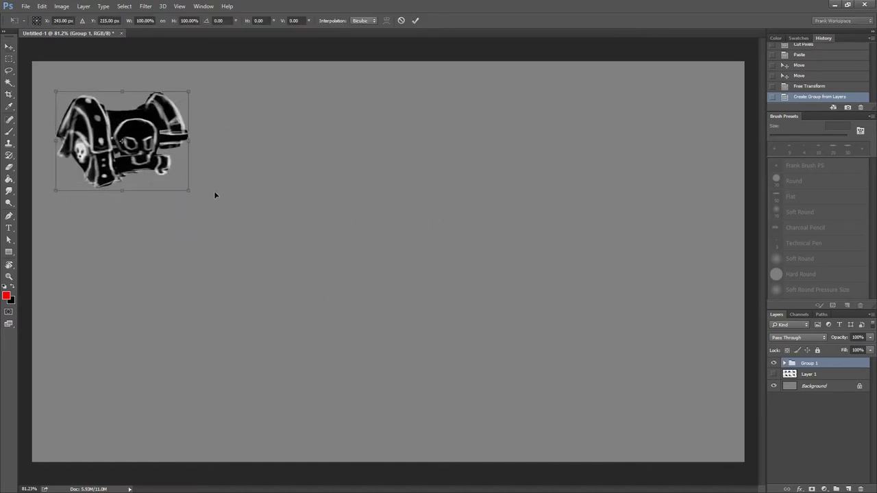
Enlarge the chest group and toggle its visibility to check it.
{"action": "left_click_drag", "start_coordinate": [190, 194], "coordinate": [220, 213]}
{"action": "key", "text": "Return"}
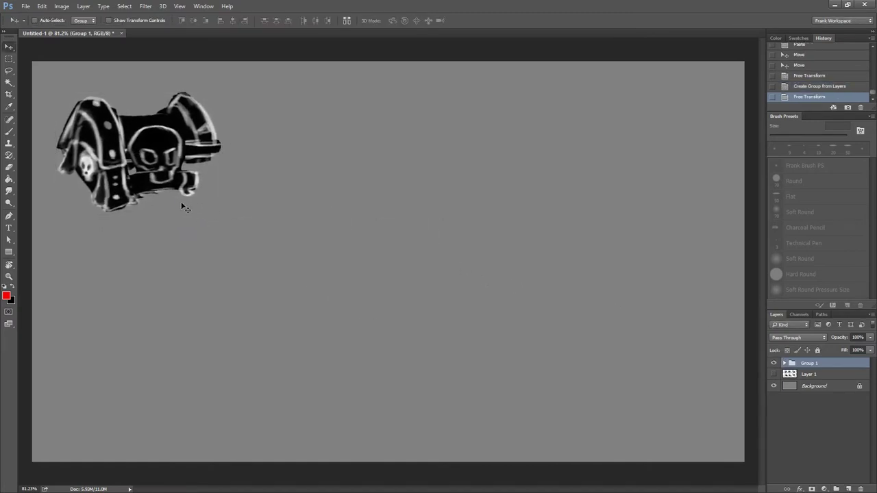
{"action": "left_click", "coordinate": [774, 363]}
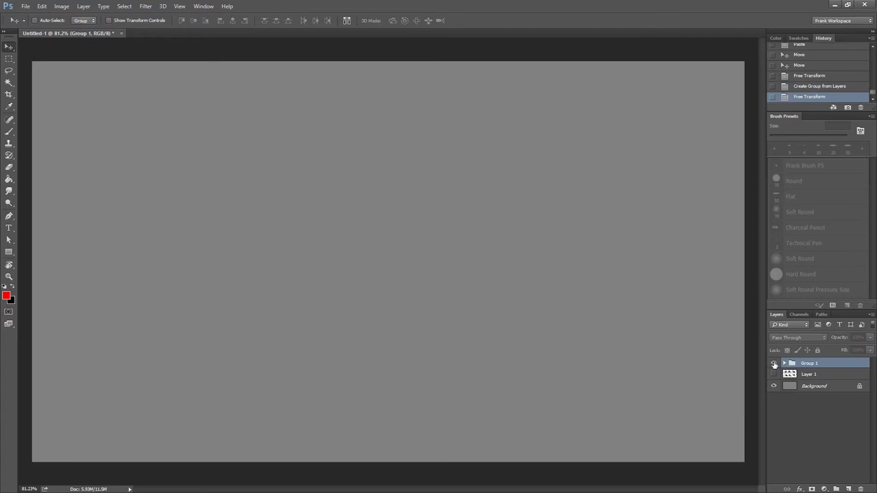
{"action": "left_click", "coordinate": [815, 374]}
Erase the chest's lower-left edge and reshape its left part.
{"action": "key", "text": "e"}
{"action": "mouse_move", "coordinate": [92, 199]}
{"action": "left_mouse_down"}
{"action": "mouse_move", "coordinate": [113, 205]}
{"action": "mouse_move", "coordinate": [130, 172]}
{"action": "left_mouse_up"}
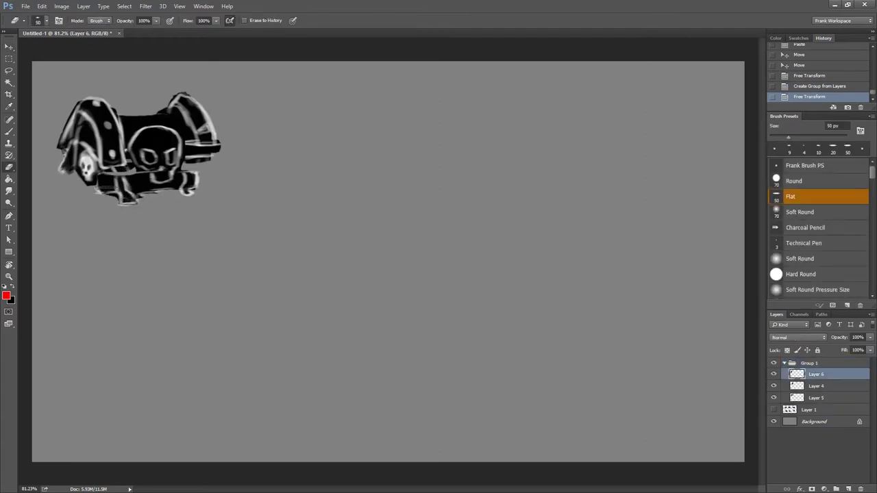
{"action": "left_click_drag", "start_coordinate": [78, 185], "coordinate": [69, 133]}
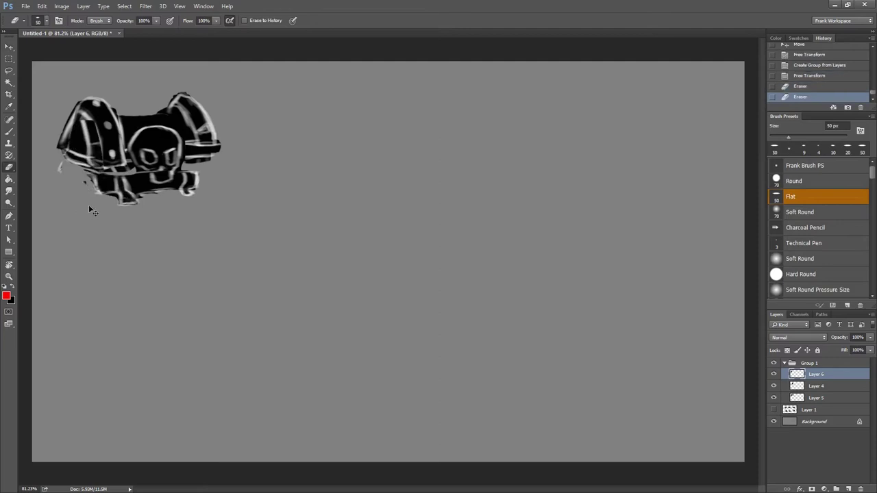
{"action": "key", "text": "ctrl+alt+z"}
{"action": "key", "text": "ctrl+alt+z"}
{"action": "mouse_move", "coordinate": [120, 181]}
{"action": "left_mouse_down"}
{"action": "mouse_move", "coordinate": [102, 175]}
{"action": "mouse_move", "coordinate": [89, 198]}
{"action": "mouse_move", "coordinate": [126, 174]}
{"action": "mouse_move", "coordinate": [131, 198]}
{"action": "left_mouse_up"}
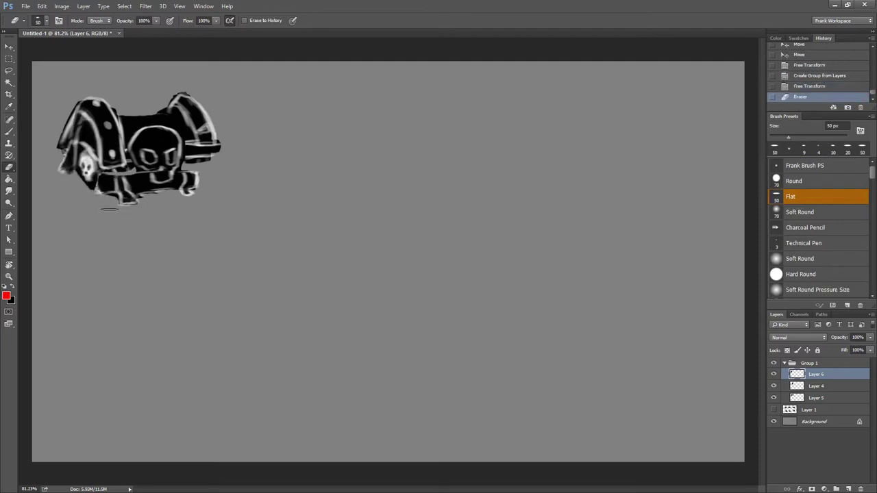
{"action": "left_click_drag", "start_coordinate": [56, 167], "coordinate": [77, 209]}
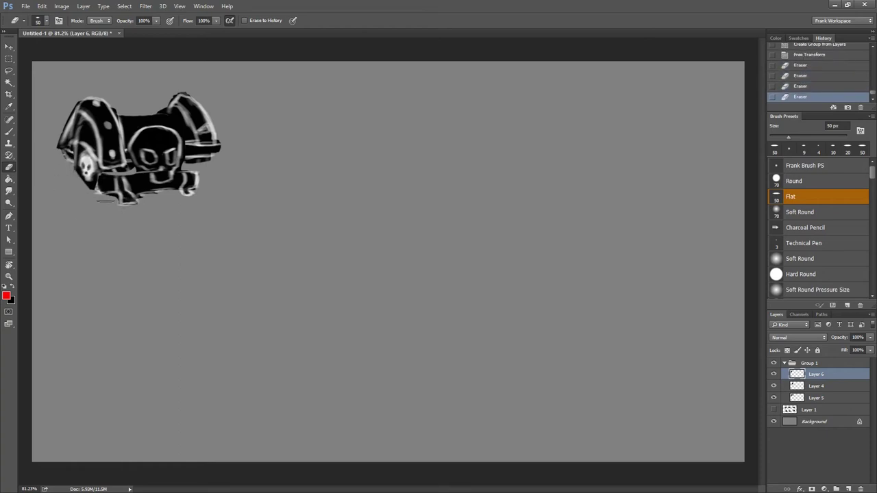
{"action": "key", "text": "t"}
{"action": "key", "text": "ctrl+t"}
{"action": "left_click_drag", "start_coordinate": [103, 184], "coordinate": [103, 204]}
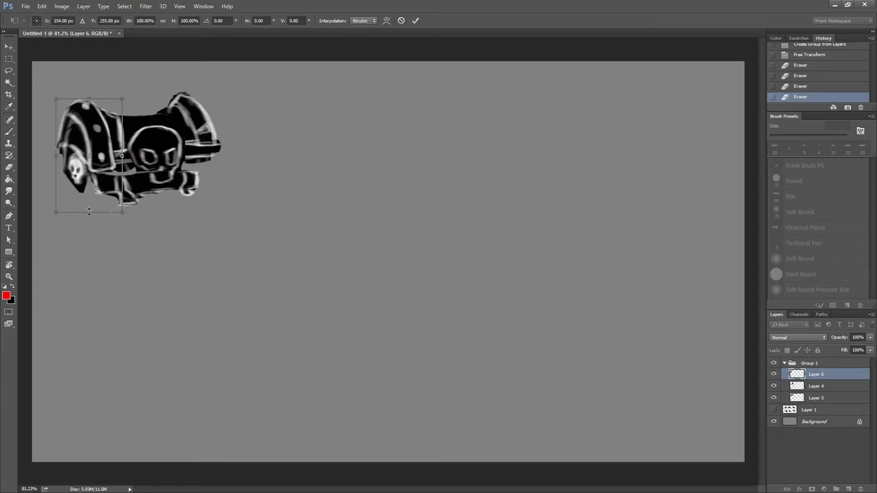
{"action": "key", "text": "Return"}
Cut the small skull onto its own layer and move it onto the chest's left end.
{"action": "key", "text": "l"}
{"action": "mouse_move", "coordinate": [66, 151]}
{"action": "left_mouse_down"}
{"action": "mouse_move", "coordinate": [98, 199]}
{"action": "mouse_move", "coordinate": [68, 149]}
{"action": "mouse_move", "coordinate": [98, 219]}
{"action": "mouse_move", "coordinate": [78, 163]}
{"action": "left_mouse_up"}
{"action": "key", "text": "ctrl+x"}
{"action": "key", "text": "ctrl+v"}
{"action": "key", "text": "v"}
{"action": "mouse_move", "coordinate": [327, 256]}
{"action": "left_mouse_down"}
{"action": "mouse_move", "coordinate": [244, 244]}
{"action": "mouse_move", "coordinate": [99, 189]}
{"action": "mouse_move", "coordinate": [102, 181]}
{"action": "left_mouse_up"}
{"action": "key", "text": "ctrl+["}
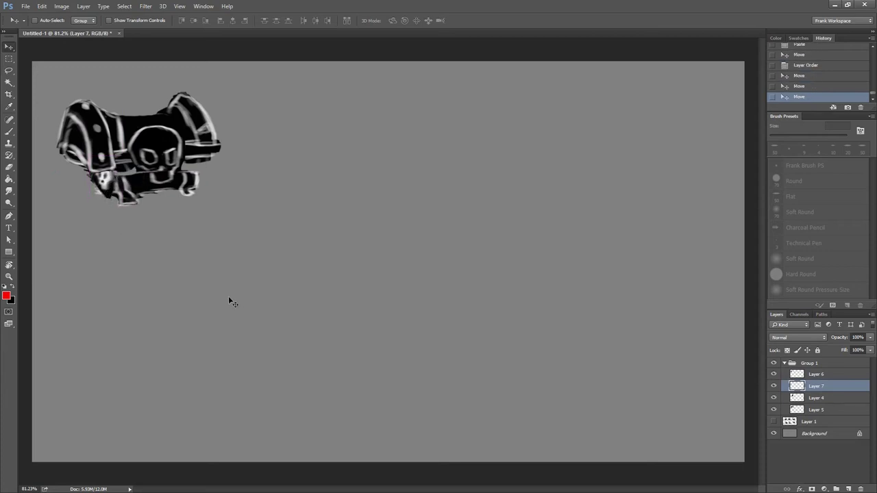
Add a new empty Layer 8 above Group 1.
{"action": "scroll", "coordinate": [254, 219], "scroll_direction": "up", "scroll_amount": 2}
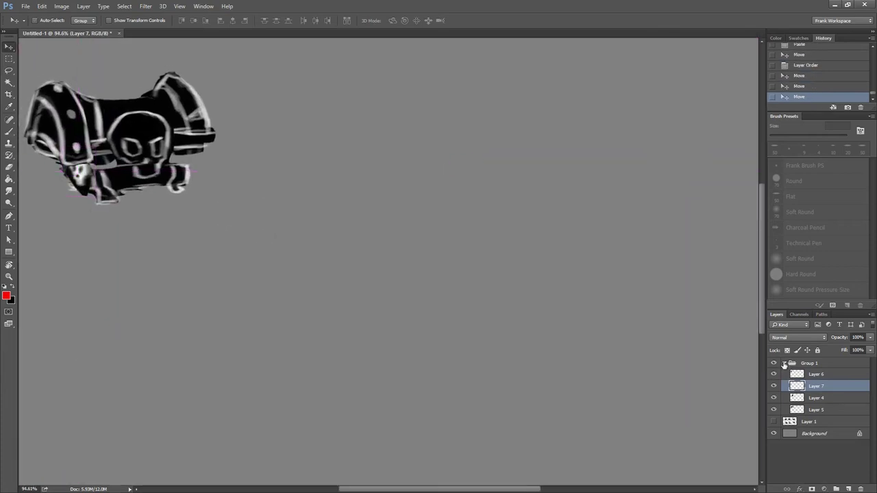
{"action": "scroll", "coordinate": [384, 254], "scroll_direction": "down", "scroll_amount": 2}
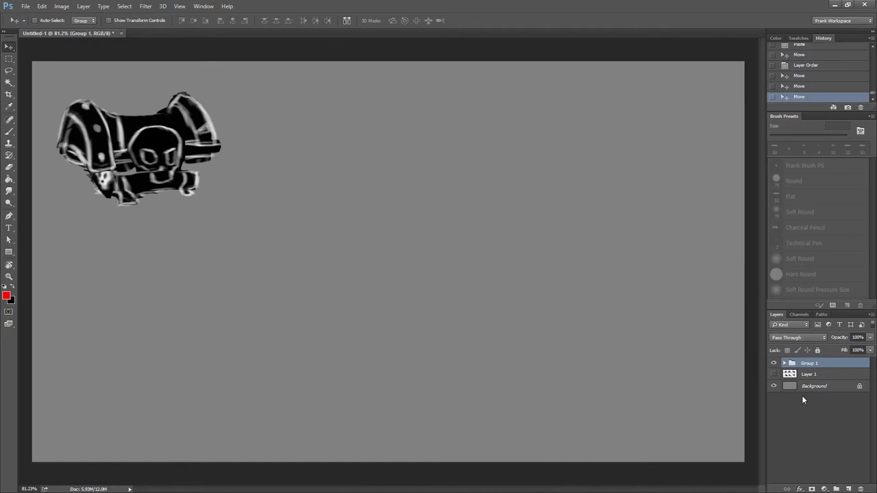
{"action": "left_click", "coordinate": [848, 489]}
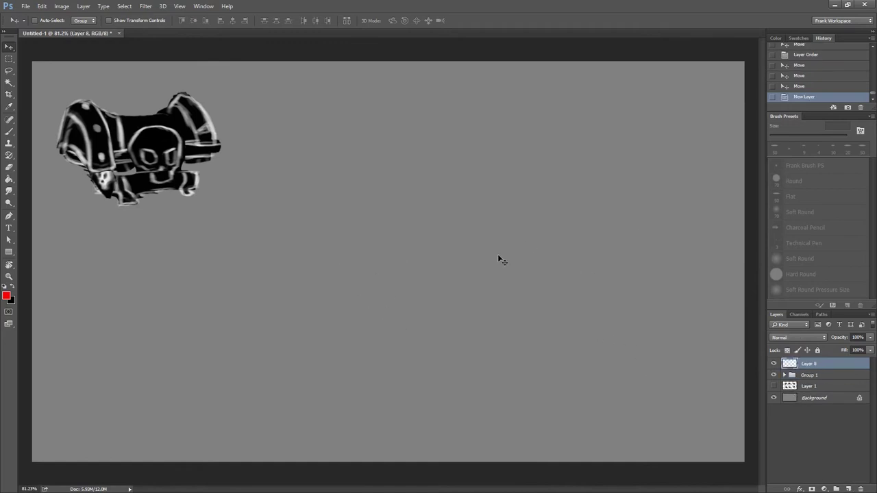
Set up the brush with a black foreground colour, testing and undoing practice strokes.
{"action": "key", "text": "b"}
{"action": "left_click_drag", "start_coordinate": [387, 178], "coordinate": [425, 281]}
{"action": "key", "text": "ctrl+z"}
{"action": "key", "text": "F6"}
{"action": "key", "text": "d"}
{"action": "left_click_drag", "start_coordinate": [437, 199], "coordinate": [529, 234]}
{"action": "key", "text": "ctrl+z"}
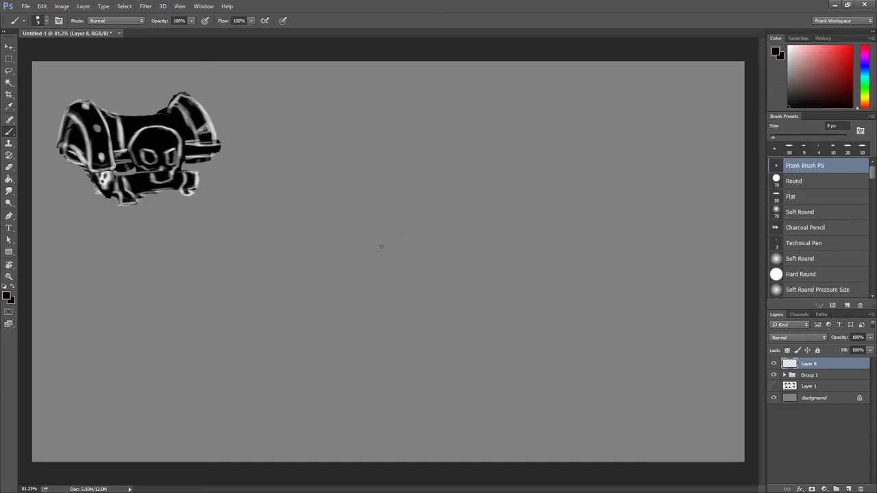
Sketch the skull's rounded top and side, then paste the cartoon skull reference.
{"action": "mouse_move", "coordinate": [375, 226]}
{"action": "left_mouse_down"}
{"action": "mouse_move", "coordinate": [450, 176]}
{"action": "mouse_move", "coordinate": [426, 173]}
{"action": "mouse_move", "coordinate": [460, 181]}
{"action": "left_mouse_up"}
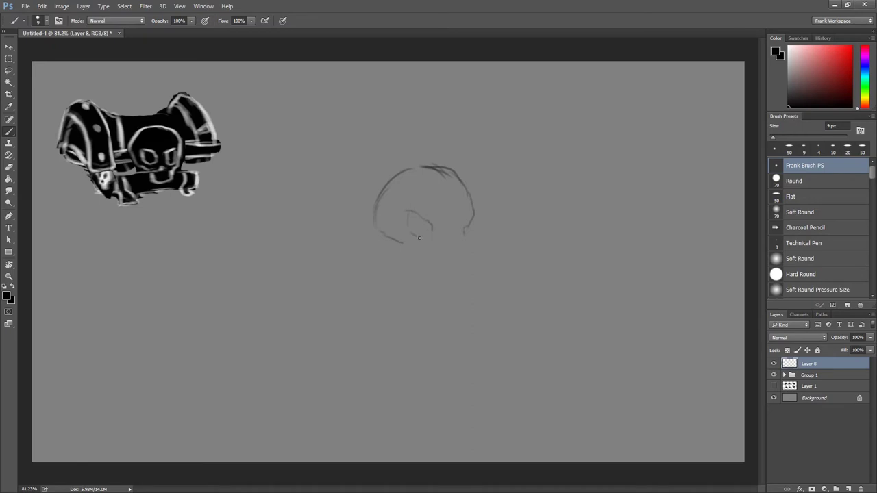
{"action": "left_click_drag", "start_coordinate": [458, 213], "coordinate": [455, 234]}
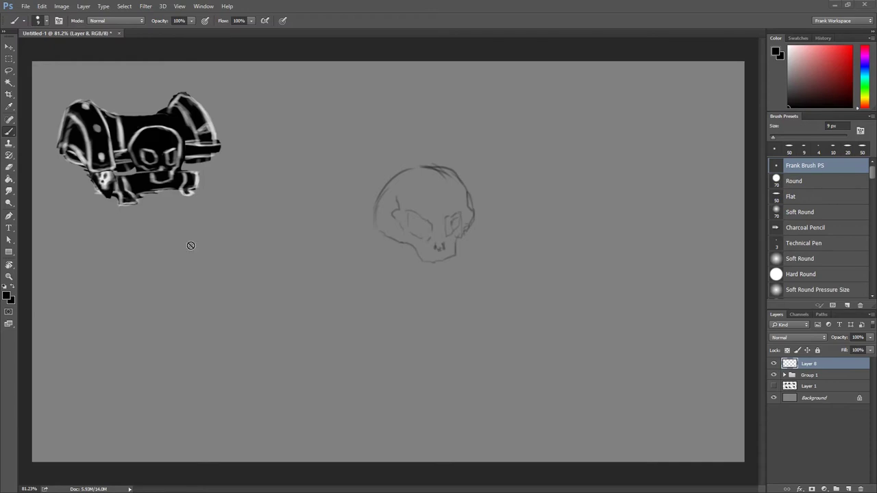
{"action": "key", "text": "ctrl+v"}
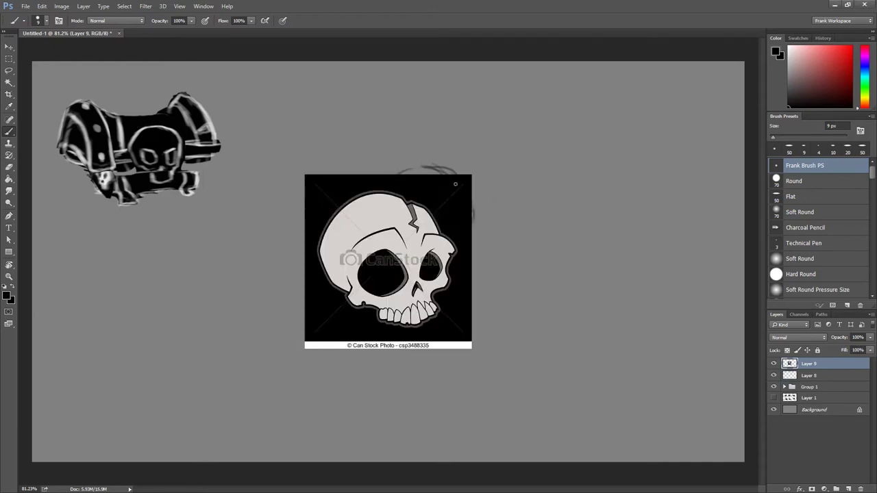
Scale the cartoon skull down to about 45% and place it right of the sketch.
{"action": "key", "text": "ctrl+t"}
{"action": "left_click_drag", "start_coordinate": [469, 171], "coordinate": [381, 270]}
{"action": "left_click_drag", "start_coordinate": [342, 308], "coordinate": [554, 178]}
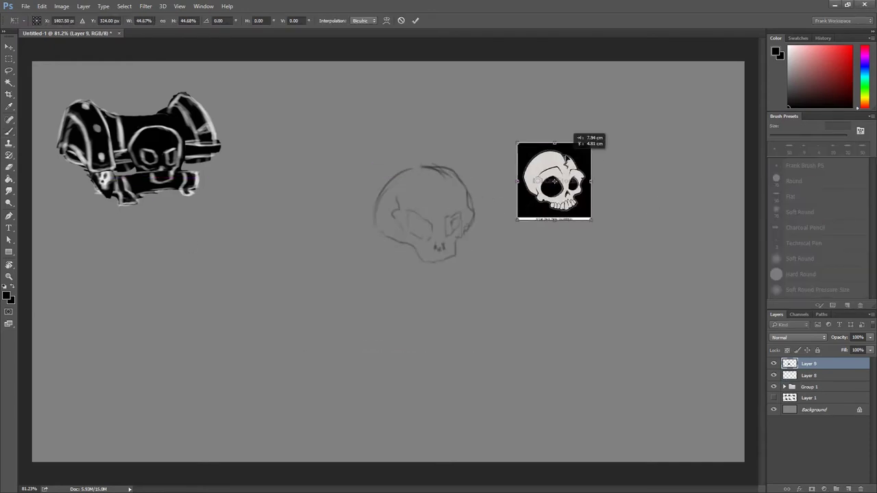
{"action": "key", "text": "Return"}
{"action": "key", "text": "b"}
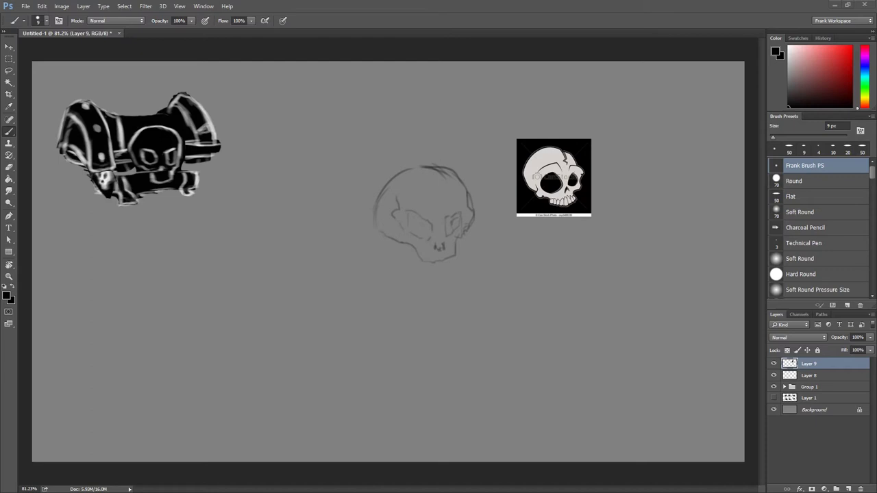
Paste the skull photo, shrink and flip it horizontally, and place it below the cartoon skull.
{"action": "key", "text": "ctrl+v"}
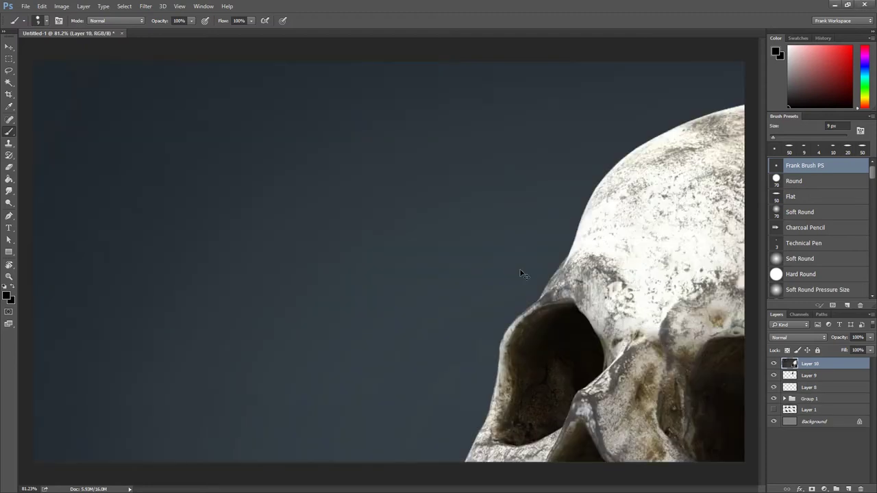
{"action": "key", "text": "ctrl+t"}
{"action": "mouse_move", "coordinate": [200, 217]}
{"action": "left_mouse_down"}
{"action": "mouse_move", "coordinate": [600, 369]}
{"action": "mouse_move", "coordinate": [459, 261]}
{"action": "mouse_move", "coordinate": [545, 237]}
{"action": "left_mouse_up"}
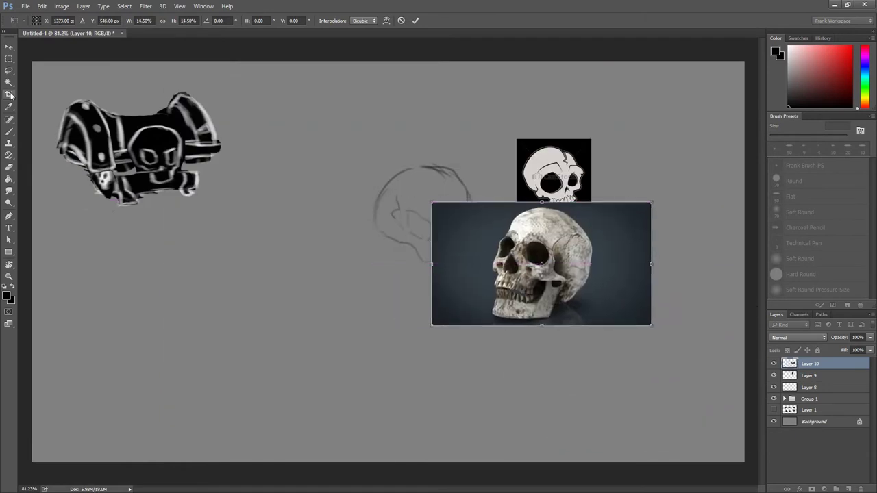
{"action": "right_click", "coordinate": [546, 236]}
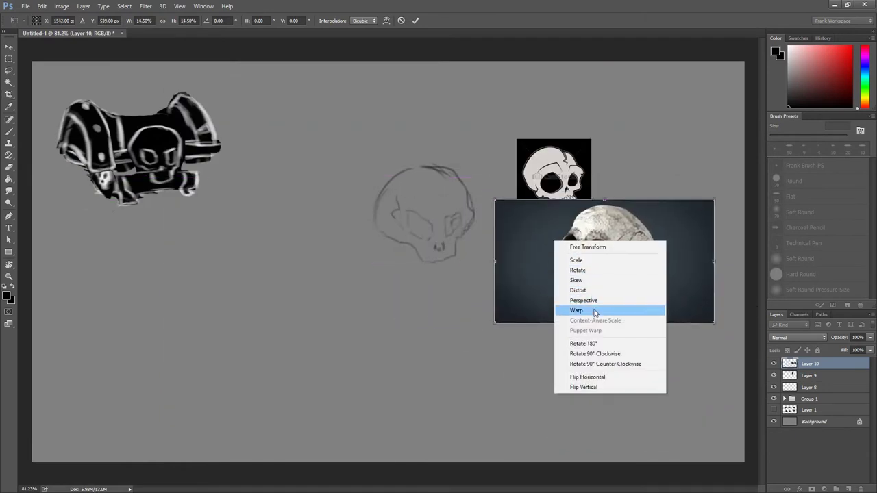
{"action": "left_click", "coordinate": [595, 375]}
{"action": "left_click_drag", "start_coordinate": [565, 307], "coordinate": [564, 350]}
{"action": "key", "text": "Return"}
{"action": "key", "text": "b"}
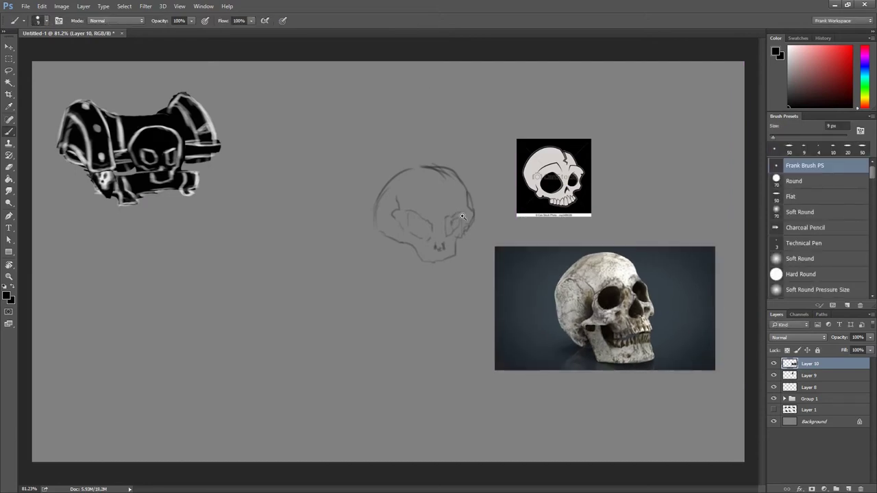
Merge the skull photo into the cartoon skull layer and return to the sketch layer.
{"action": "key", "text": "ctrl+0"}
{"action": "left_click", "coordinate": [774, 375]}
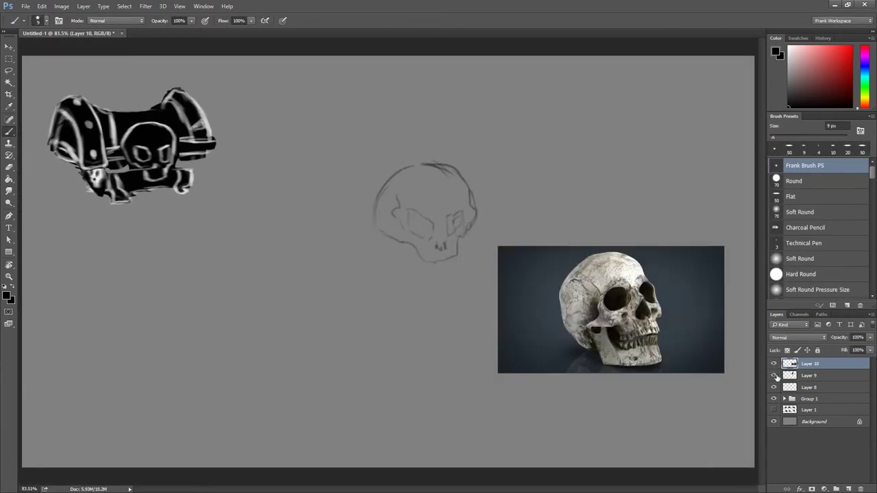
{"action": "key", "text": "ctrl+e"}
{"action": "left_click", "coordinate": [774, 363]}
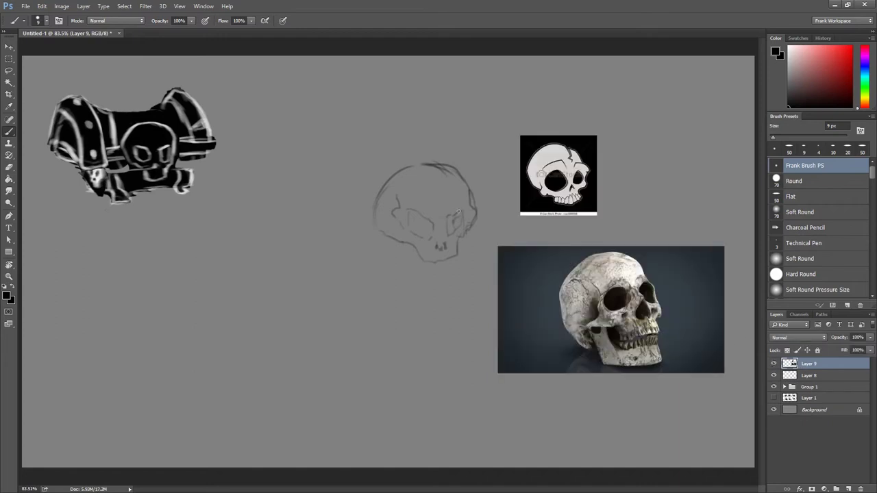
{"action": "key", "text": "alt+bracketleft"}
Redraw the skull's top outline, add a crack, and extend its left side into a boxy jaw.
{"action": "mouse_move", "coordinate": [456, 175]}
{"action": "left_mouse_down"}
{"action": "mouse_move", "coordinate": [472, 211]}
{"action": "mouse_move", "coordinate": [460, 225]}
{"action": "left_mouse_up"}
{"action": "mouse_move", "coordinate": [470, 194]}
{"action": "left_mouse_down"}
{"action": "mouse_move", "coordinate": [434, 163]}
{"action": "mouse_move", "coordinate": [445, 196]}
{"action": "left_mouse_up"}
{"action": "mouse_move", "coordinate": [438, 166]}
{"action": "left_mouse_down"}
{"action": "mouse_move", "coordinate": [422, 160]}
{"action": "mouse_move", "coordinate": [380, 214]}
{"action": "mouse_move", "coordinate": [395, 233]}
{"action": "left_mouse_up"}
{"action": "mouse_move", "coordinate": [388, 173]}
{"action": "left_mouse_down"}
{"action": "mouse_move", "coordinate": [378, 213]}
{"action": "mouse_move", "coordinate": [415, 259]}
{"action": "mouse_move", "coordinate": [465, 240]}
{"action": "mouse_move", "coordinate": [422, 263]}
{"action": "mouse_move", "coordinate": [441, 290]}
{"action": "left_mouse_up"}
{"action": "mouse_move", "coordinate": [453, 260]}
{"action": "left_mouse_down"}
{"action": "mouse_move", "coordinate": [451, 287]}
{"action": "mouse_move", "coordinate": [433, 289]}
{"action": "left_mouse_up"}
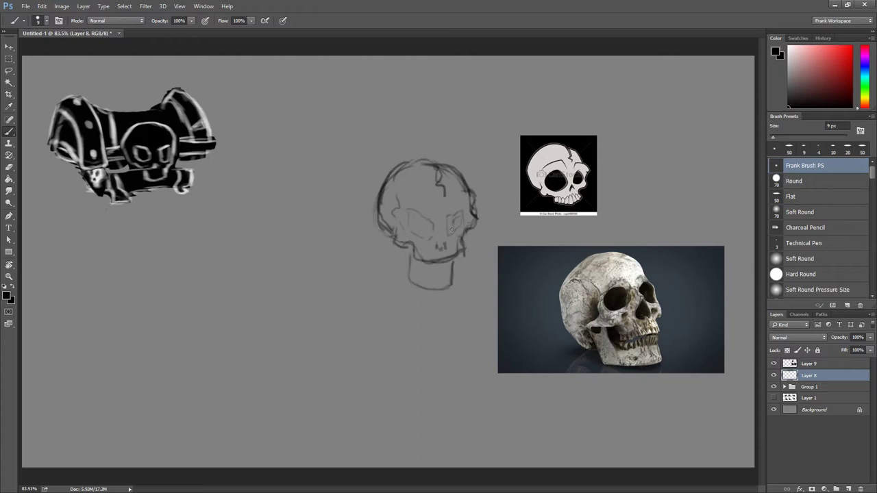
Erase part of the skull's right outline, then add a cheek mark, jaw side line and teeth.
{"action": "key", "text": "e"}
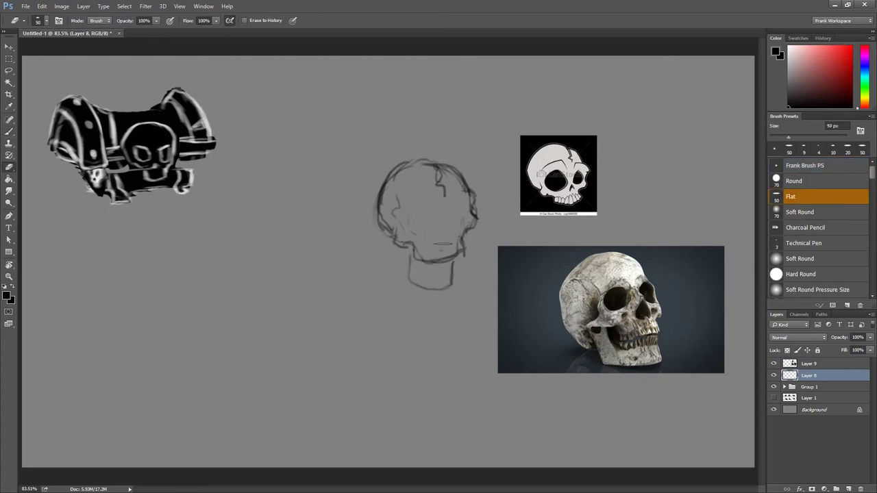
{"action": "left_click_drag", "start_coordinate": [465, 226], "coordinate": [468, 207]}
{"action": "key", "text": "b"}
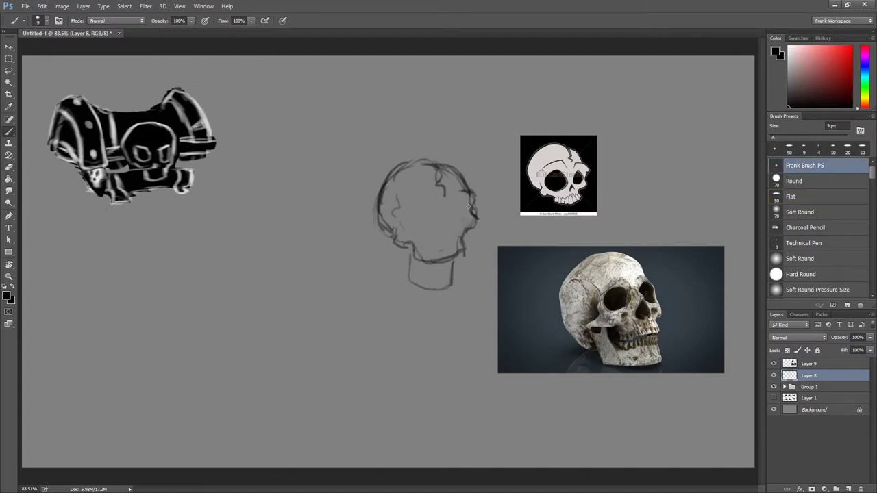
{"action": "mouse_move", "coordinate": [452, 222]}
{"action": "left_mouse_down"}
{"action": "mouse_move", "coordinate": [440, 233]}
{"action": "mouse_move", "coordinate": [465, 255]}
{"action": "mouse_move", "coordinate": [434, 262]}
{"action": "left_mouse_up"}
{"action": "left_click_drag", "start_coordinate": [426, 252], "coordinate": [416, 262]}
Outline the eye socket, extend the right-side line, and add strokes across the jaw.
{"action": "left_click_drag", "start_coordinate": [429, 209], "coordinate": [432, 230]}
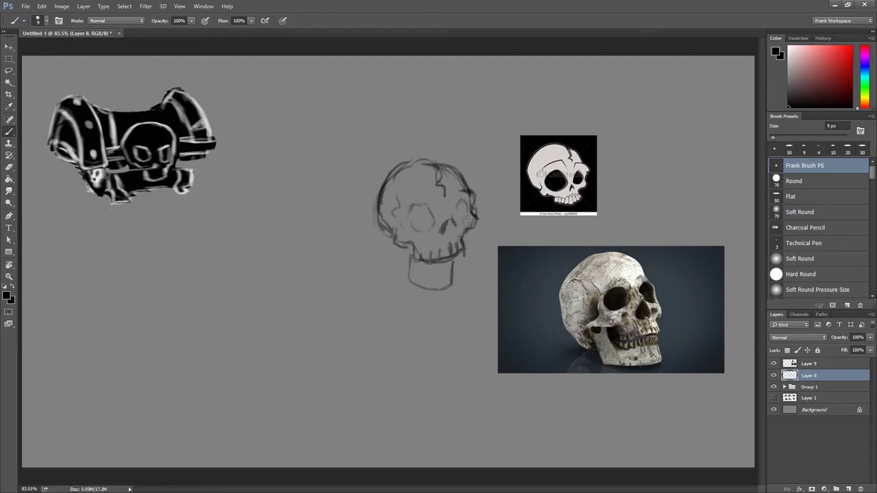
{"action": "mouse_move", "coordinate": [413, 205]}
{"action": "left_mouse_down"}
{"action": "mouse_move", "coordinate": [428, 210]}
{"action": "mouse_move", "coordinate": [433, 228]}
{"action": "left_mouse_up"}
{"action": "left_click_drag", "start_coordinate": [458, 203], "coordinate": [468, 213]}
{"action": "left_click_drag", "start_coordinate": [456, 204], "coordinate": [463, 220]}
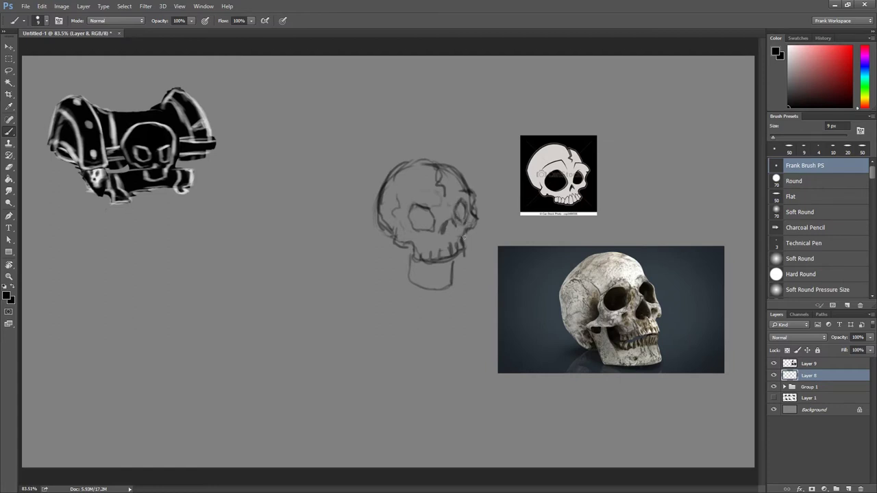
{"action": "left_click_drag", "start_coordinate": [456, 267], "coordinate": [423, 274]}
{"action": "mouse_move", "coordinate": [431, 273]}
{"action": "left_mouse_down"}
{"action": "mouse_move", "coordinate": [459, 254]}
{"action": "mouse_move", "coordinate": [411, 270]}
{"action": "left_mouse_up"}
{"action": "mouse_move", "coordinate": [430, 205]}
{"action": "left_mouse_down"}
{"action": "mouse_move", "coordinate": [418, 213]}
{"action": "mouse_move", "coordinate": [424, 229]}
{"action": "left_mouse_up"}
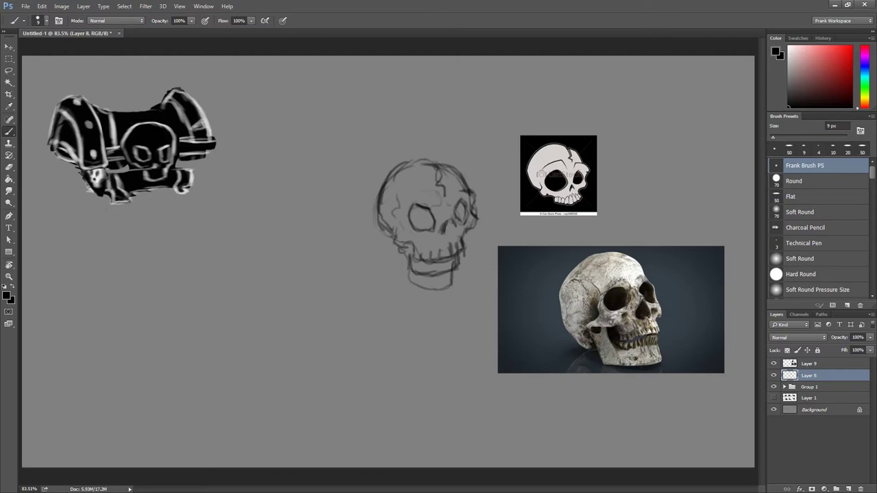
Erase the bottom jaw lines, return to the 9 px brush, and draw the cheek and jaw line.
{"action": "key", "text": "e"}
{"action": "mouse_move", "coordinate": [397, 277]}
{"action": "left_mouse_down"}
{"action": "mouse_move", "coordinate": [431, 285]}
{"action": "mouse_move", "coordinate": [465, 273]}
{"action": "mouse_move", "coordinate": [413, 268]}
{"action": "mouse_move", "coordinate": [408, 253]}
{"action": "left_mouse_up"}
{"action": "key", "text": "b"}
{"action": "key", "text": "bracketleft"}
{"action": "key", "text": "bracketleft"}
{"action": "key", "text": "bracketleft"}
{"action": "mouse_move", "coordinate": [393, 225]}
{"action": "left_mouse_down"}
{"action": "mouse_move", "coordinate": [417, 252]}
{"action": "mouse_move", "coordinate": [391, 229]}
{"action": "mouse_move", "coordinate": [395, 219]}
{"action": "mouse_move", "coordinate": [415, 227]}
{"action": "mouse_move", "coordinate": [434, 215]}
{"action": "mouse_move", "coordinate": [415, 205]}
{"action": "mouse_move", "coordinate": [436, 216]}
{"action": "mouse_move", "coordinate": [411, 210]}
{"action": "mouse_move", "coordinate": [432, 231]}
{"action": "mouse_move", "coordinate": [473, 221]}
{"action": "mouse_move", "coordinate": [466, 237]}
{"action": "left_mouse_up"}
{"action": "mouse_move", "coordinate": [390, 220]}
{"action": "left_mouse_down"}
{"action": "mouse_move", "coordinate": [403, 245]}
{"action": "mouse_move", "coordinate": [465, 253]}
{"action": "left_mouse_up"}
Shade both eye sockets, add jaw teeth, and strengthen the cranium top.
{"action": "mouse_move", "coordinate": [454, 214]}
{"action": "left_mouse_down"}
{"action": "mouse_move", "coordinate": [463, 218]}
{"action": "mouse_move", "coordinate": [460, 204]}
{"action": "mouse_move", "coordinate": [431, 226]}
{"action": "mouse_move", "coordinate": [439, 213]}
{"action": "left_mouse_up"}
{"action": "mouse_move", "coordinate": [415, 249]}
{"action": "left_mouse_down"}
{"action": "mouse_move", "coordinate": [455, 259]}
{"action": "mouse_move", "coordinate": [465, 240]}
{"action": "mouse_move", "coordinate": [431, 272]}
{"action": "left_mouse_up"}
{"action": "mouse_move", "coordinate": [414, 210]}
{"action": "left_mouse_down"}
{"action": "mouse_move", "coordinate": [428, 224]}
{"action": "mouse_move", "coordinate": [396, 209]}
{"action": "mouse_move", "coordinate": [437, 191]}
{"action": "mouse_move", "coordinate": [474, 204]}
{"action": "left_mouse_up"}
{"action": "mouse_move", "coordinate": [464, 166]}
{"action": "left_mouse_down"}
{"action": "mouse_move", "coordinate": [452, 185]}
{"action": "mouse_move", "coordinate": [436, 163]}
{"action": "mouse_move", "coordinate": [389, 177]}
{"action": "mouse_move", "coordinate": [432, 159]}
{"action": "mouse_move", "coordinate": [382, 188]}
{"action": "left_mouse_up"}
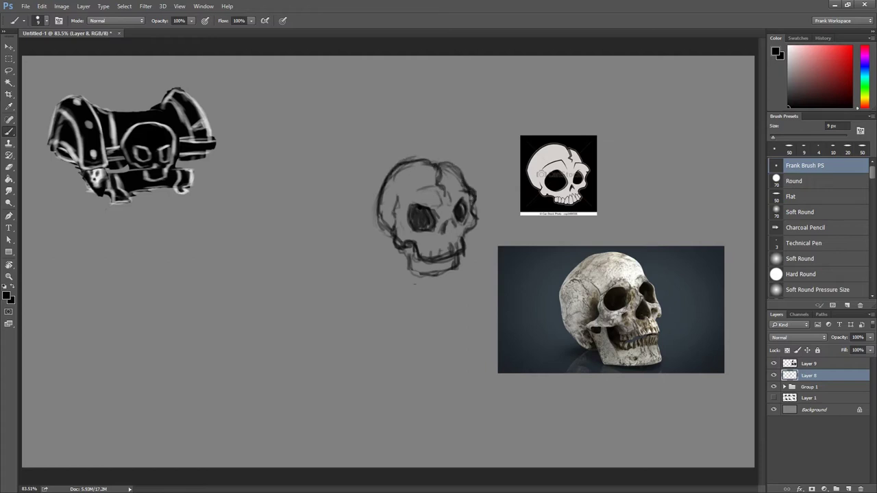
{"action": "key", "text": "e"}
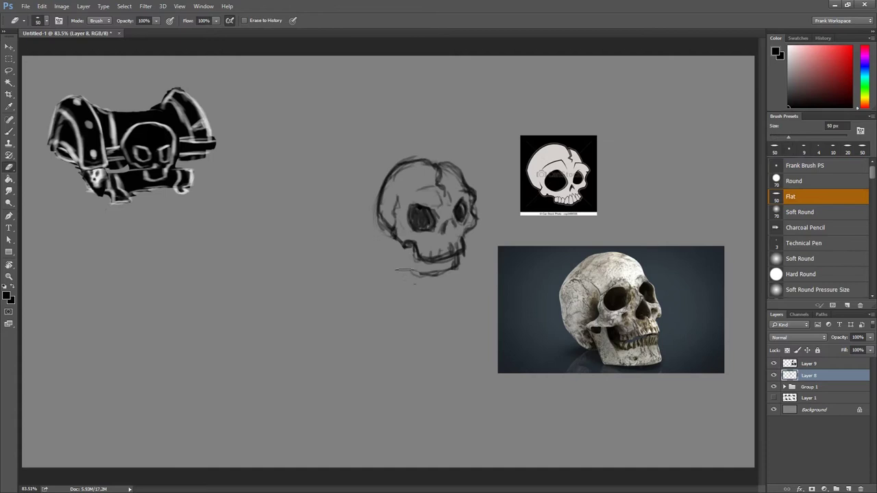
{"action": "key", "text": "b"}
Darken the skull's jaw, eye socket, left temple and top-right outline.
{"action": "left_click_drag", "start_coordinate": [406, 249], "coordinate": [425, 275]}
{"action": "left_click_drag", "start_coordinate": [413, 205], "coordinate": [429, 208]}
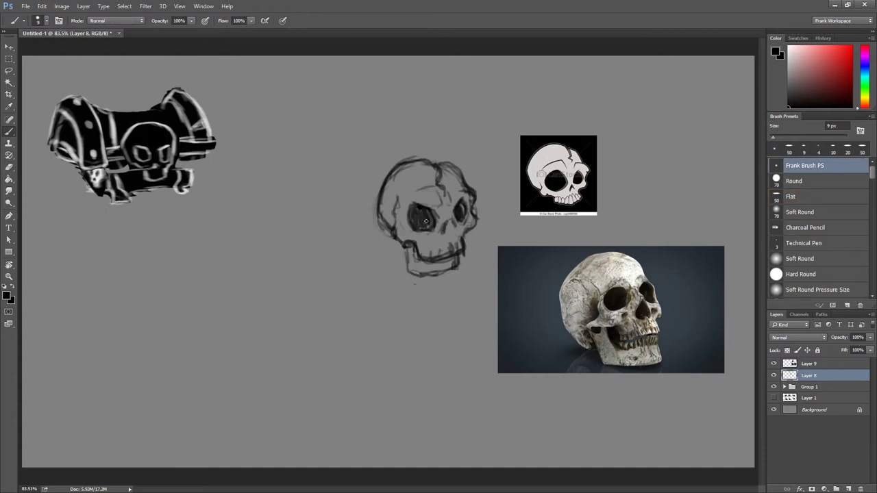
{"action": "mouse_move", "coordinate": [395, 193]}
{"action": "left_mouse_down"}
{"action": "mouse_move", "coordinate": [398, 234]}
{"action": "mouse_move", "coordinate": [418, 252]}
{"action": "left_mouse_up"}
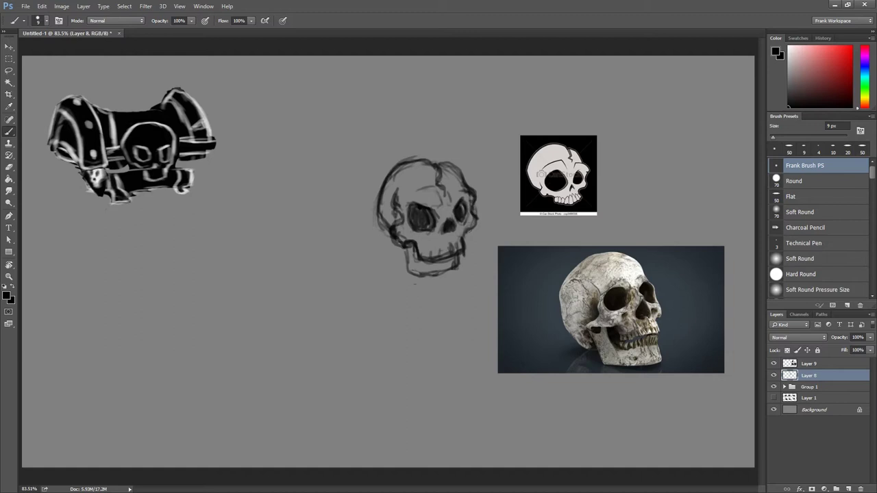
{"action": "left_click_drag", "start_coordinate": [424, 161], "coordinate": [459, 175]}
{"action": "mouse_move", "coordinate": [457, 256]}
{"action": "left_mouse_down"}
{"action": "mouse_move", "coordinate": [412, 271]}
{"action": "mouse_move", "coordinate": [431, 276]}
{"action": "left_mouse_up"}
{"action": "left_click", "coordinate": [828, 363]}
Hide the reference images and move the skull sketch down and to the right.
{"action": "left_click", "coordinate": [773, 364]}
{"action": "left_click", "coordinate": [808, 375]}
{"action": "scroll", "coordinate": [391, 220], "scroll_direction": "up", "scroll_amount": 1}
{"action": "scroll", "coordinate": [391, 220], "scroll_direction": "down", "scroll_amount": 2}
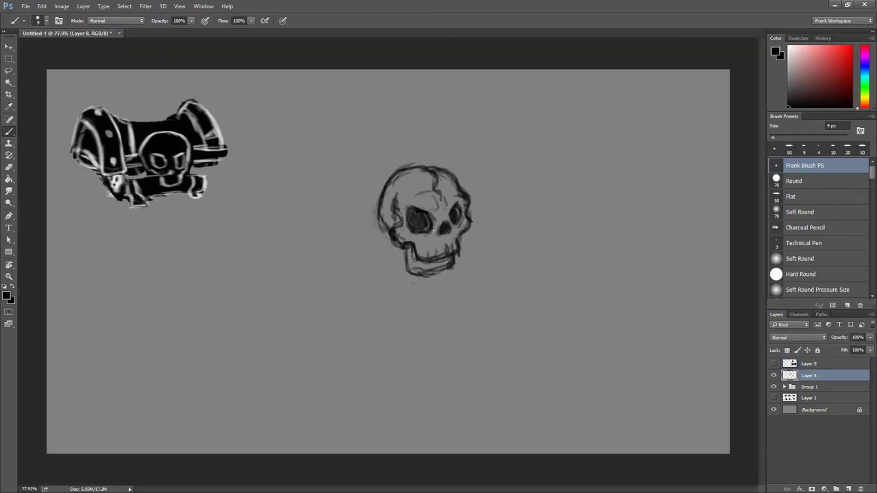
{"action": "key", "text": "v"}
{"action": "left_click_drag", "start_coordinate": [410, 250], "coordinate": [421, 291]}
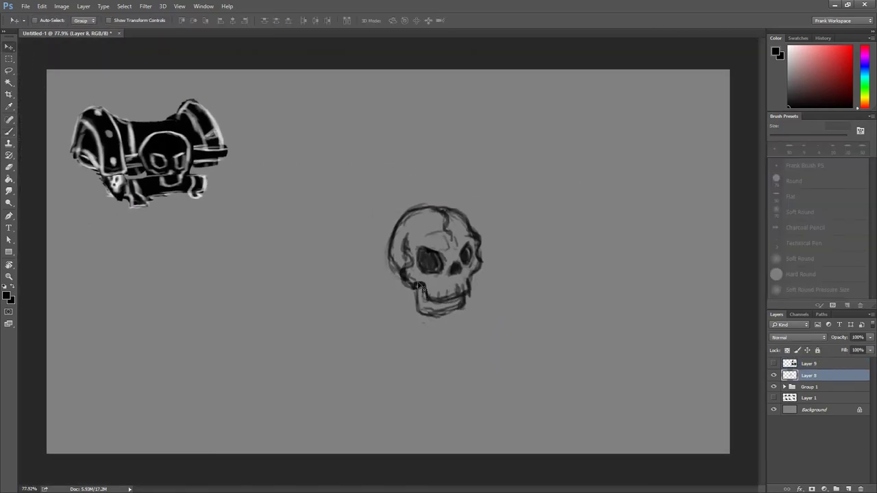
Add a new empty layer, Layer 10, placed below the skull sketch layer.
{"action": "key", "text": "b"}
{"action": "scroll", "coordinate": [352, 272], "scroll_direction": "down", "scroll_amount": 2}
{"action": "scroll", "coordinate": [320, 298], "scroll_direction": "up", "scroll_amount": 1}
{"action": "left_click_drag", "start_coordinate": [341, 297], "coordinate": [396, 275]}
{"action": "key", "text": "ctrl+z"}
{"action": "key", "text": "ctrl+z"}
{"action": "left_click", "coordinate": [847, 489]}
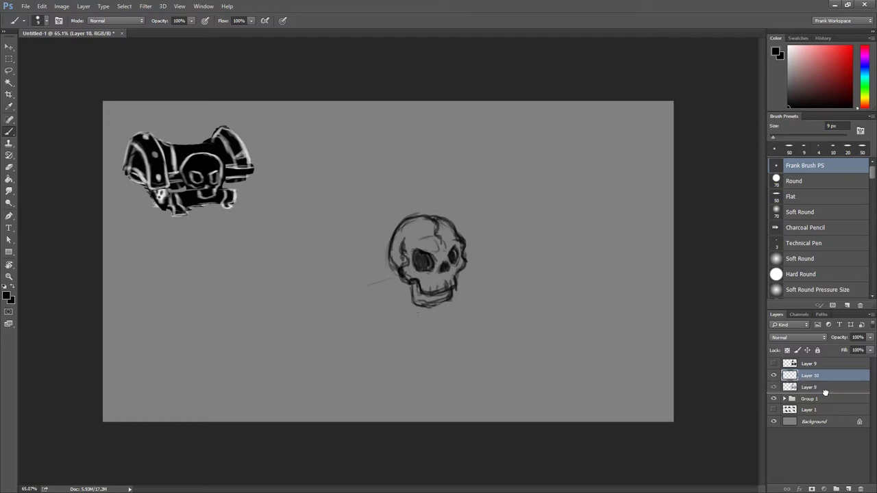
{"action": "left_click_drag", "start_coordinate": [825, 392], "coordinate": [825, 393]}
Sketch the chest's curved lid top and its left edge beside the skull.
{"action": "left_click_drag", "start_coordinate": [332, 301], "coordinate": [500, 247]}
{"action": "key", "text": "ctrl+z"}
{"action": "left_click_drag", "start_coordinate": [349, 297], "coordinate": [393, 276]}
{"action": "left_click_drag", "start_coordinate": [314, 211], "coordinate": [291, 276]}
{"action": "key", "text": "ctrl+z"}
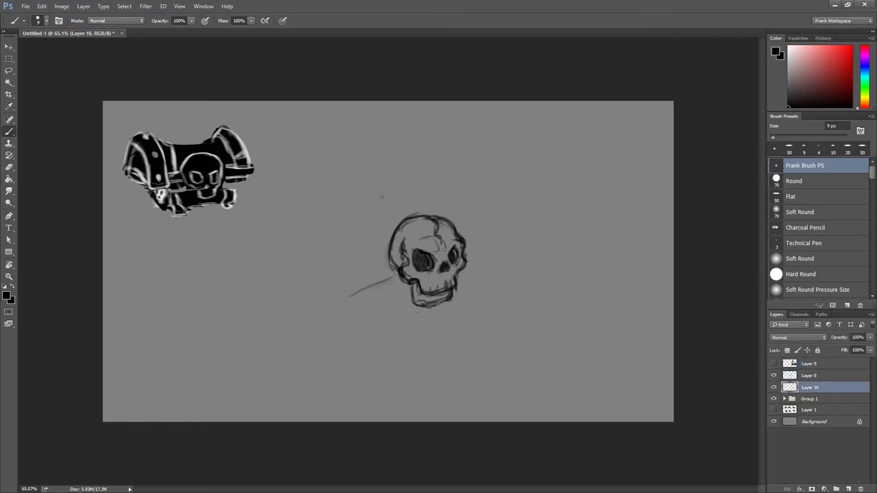
{"action": "mouse_move", "coordinate": [377, 202]}
{"action": "left_mouse_down"}
{"action": "mouse_move", "coordinate": [449, 173]}
{"action": "mouse_move", "coordinate": [502, 238]}
{"action": "left_mouse_up"}
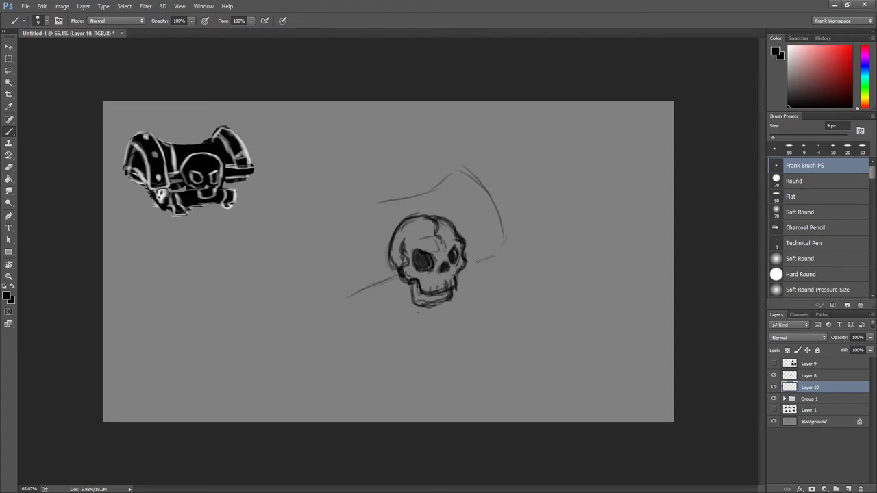
{"action": "left_click_drag", "start_coordinate": [332, 201], "coordinate": [366, 286]}
{"action": "mouse_move", "coordinate": [313, 219]}
{"action": "left_mouse_down"}
{"action": "mouse_move", "coordinate": [344, 299]}
{"action": "mouse_move", "coordinate": [381, 283]}
{"action": "left_mouse_up"}
Darken the lid's top edge and draw the inner and outer curves of the chest's left end.
{"action": "left_click_drag", "start_coordinate": [352, 204], "coordinate": [430, 183]}
{"action": "left_click_drag", "start_coordinate": [354, 209], "coordinate": [376, 291]}
{"action": "mouse_move", "coordinate": [312, 214]}
{"action": "left_mouse_down"}
{"action": "mouse_move", "coordinate": [349, 211]}
{"action": "mouse_move", "coordinate": [335, 255]}
{"action": "left_mouse_up"}
{"action": "left_click_drag", "start_coordinate": [341, 188], "coordinate": [376, 267]}
{"action": "left_click_drag", "start_coordinate": [315, 197], "coordinate": [330, 187]}
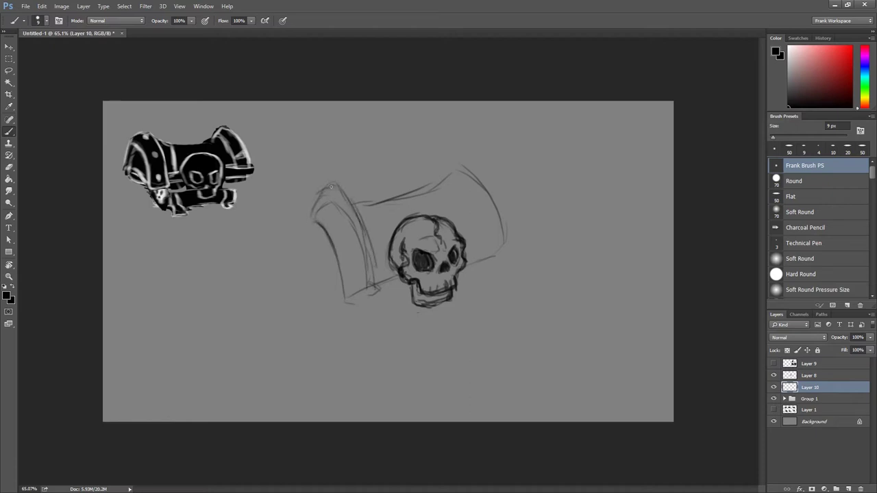
{"action": "left_click_drag", "start_coordinate": [306, 224], "coordinate": [301, 243]}
{"action": "left_click_drag", "start_coordinate": [312, 192], "coordinate": [299, 252]}
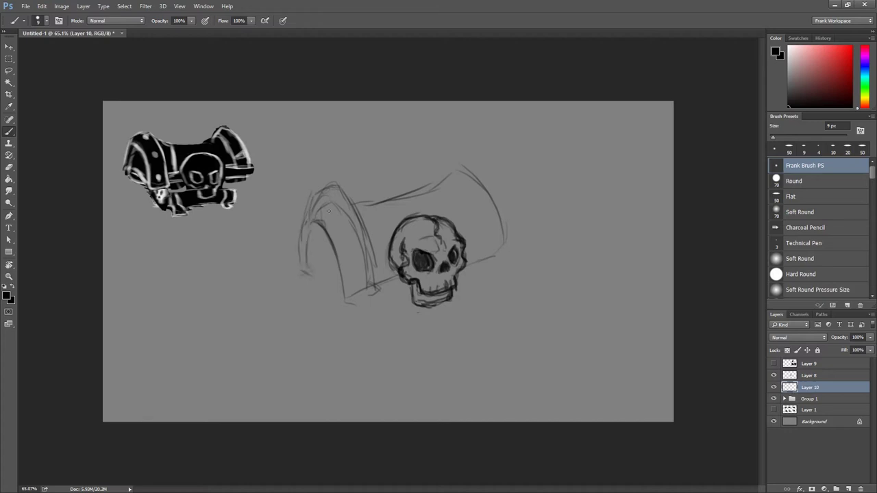
Trim the left-end strokes, close the arched end's bottom-left, and sketch the front leg.
{"action": "key", "text": "e"}
{"action": "left_click_drag", "start_coordinate": [322, 218], "coordinate": [356, 243]}
{"action": "mouse_move", "coordinate": [304, 224]}
{"action": "left_mouse_down"}
{"action": "mouse_move", "coordinate": [333, 235]}
{"action": "mouse_move", "coordinate": [315, 226]}
{"action": "mouse_move", "coordinate": [327, 238]}
{"action": "mouse_move", "coordinate": [318, 189]}
{"action": "mouse_move", "coordinate": [337, 183]}
{"action": "mouse_move", "coordinate": [369, 271]}
{"action": "left_mouse_up"}
{"action": "key", "text": "b"}
{"action": "key", "text": "ctrl+z"}
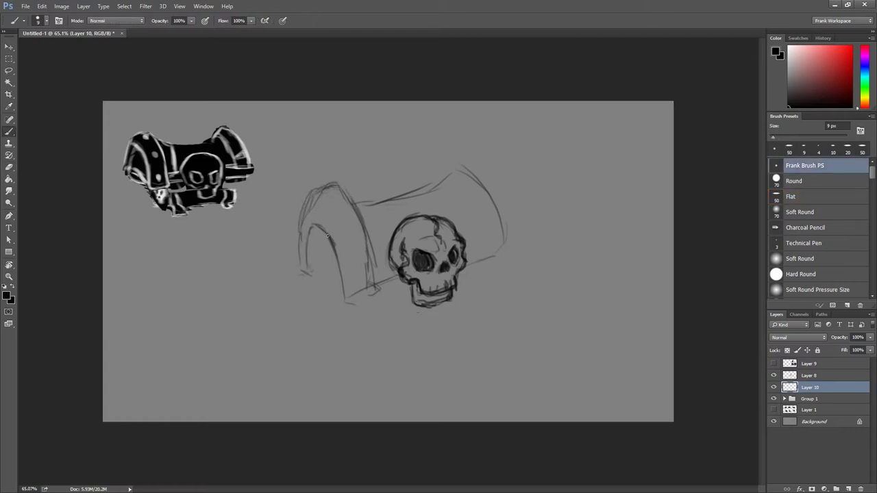
{"action": "left_click_drag", "start_coordinate": [311, 273], "coordinate": [337, 294]}
{"action": "mouse_move", "coordinate": [364, 294]}
{"action": "left_mouse_down"}
{"action": "mouse_move", "coordinate": [379, 362]}
{"action": "mouse_move", "coordinate": [389, 327]}
{"action": "left_mouse_up"}
Thicken the lid's right end with curves and strengthen the left end panel.
{"action": "mouse_move", "coordinate": [459, 190]}
{"action": "left_mouse_down"}
{"action": "mouse_move", "coordinate": [479, 219]}
{"action": "mouse_move", "coordinate": [485, 256]}
{"action": "left_mouse_up"}
{"action": "mouse_move", "coordinate": [451, 175]}
{"action": "left_mouse_down"}
{"action": "mouse_move", "coordinate": [473, 157]}
{"action": "mouse_move", "coordinate": [505, 251]}
{"action": "left_mouse_up"}
{"action": "mouse_move", "coordinate": [474, 210]}
{"action": "left_mouse_down"}
{"action": "mouse_move", "coordinate": [458, 179]}
{"action": "mouse_move", "coordinate": [477, 159]}
{"action": "mouse_move", "coordinate": [375, 205]}
{"action": "mouse_move", "coordinate": [459, 175]}
{"action": "left_mouse_up"}
{"action": "left_click_drag", "start_coordinate": [314, 212], "coordinate": [346, 277]}
{"action": "left_click_drag", "start_coordinate": [358, 211], "coordinate": [380, 277]}
{"action": "left_click_drag", "start_coordinate": [311, 225], "coordinate": [318, 211]}
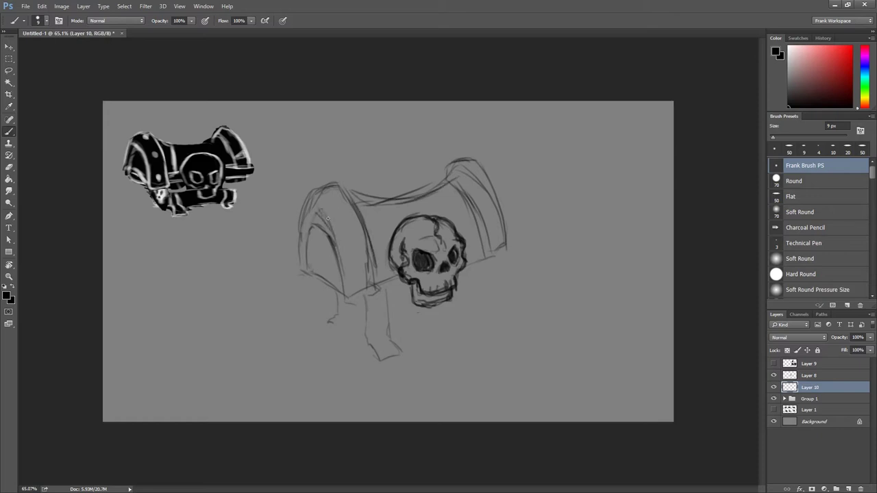
Sketch the chest's front and back legs and its bottom edge below the skull.
{"action": "mouse_move", "coordinate": [382, 299]}
{"action": "left_mouse_down"}
{"action": "mouse_move", "coordinate": [400, 352]}
{"action": "mouse_move", "coordinate": [371, 360]}
{"action": "left_mouse_up"}
{"action": "left_click_drag", "start_coordinate": [370, 294], "coordinate": [363, 339]}
{"action": "mouse_move", "coordinate": [325, 304]}
{"action": "left_mouse_down"}
{"action": "mouse_move", "coordinate": [322, 281]}
{"action": "mouse_move", "coordinate": [317, 317]}
{"action": "mouse_move", "coordinate": [365, 338]}
{"action": "mouse_move", "coordinate": [435, 330]}
{"action": "left_mouse_up"}
{"action": "mouse_move", "coordinate": [399, 333]}
{"action": "left_mouse_down"}
{"action": "mouse_move", "coordinate": [502, 299]}
{"action": "mouse_move", "coordinate": [500, 256]}
{"action": "mouse_move", "coordinate": [502, 302]}
{"action": "left_mouse_up"}
Add short strokes at the chest's right end.
{"action": "mouse_move", "coordinate": [483, 266]}
{"action": "left_mouse_down"}
{"action": "mouse_move", "coordinate": [479, 296]}
{"action": "mouse_move", "coordinate": [496, 282]}
{"action": "mouse_move", "coordinate": [507, 294]}
{"action": "left_mouse_up"}
{"action": "key", "text": "z"}
{"action": "key", "text": "b"}
{"action": "mouse_move", "coordinate": [509, 267]}
{"action": "left_mouse_down"}
{"action": "mouse_move", "coordinate": [518, 326]}
{"action": "mouse_move", "coordinate": [532, 334]}
{"action": "mouse_move", "coordinate": [535, 328]}
{"action": "left_mouse_up"}
{"action": "key", "text": "ctrl+z"}
Darken the chest's front-left leg and lower edge.
{"action": "left_click_drag", "start_coordinate": [386, 356], "coordinate": [384, 337]}
{"action": "mouse_move", "coordinate": [394, 363]}
{"action": "left_mouse_down"}
{"action": "mouse_move", "coordinate": [389, 378]}
{"action": "mouse_move", "coordinate": [368, 380]}
{"action": "mouse_move", "coordinate": [386, 381]}
{"action": "left_mouse_up"}
{"action": "left_click_drag", "start_coordinate": [357, 308], "coordinate": [363, 343]}
{"action": "left_click_drag", "start_coordinate": [381, 299], "coordinate": [389, 355]}
Draw four rivets on the lid's left band, a riveted centre band, and lid bottom and right lines.
{"action": "left_click_drag", "start_coordinate": [351, 269], "coordinate": [350, 270]}
{"action": "left_click_drag", "start_coordinate": [344, 230], "coordinate": [343, 232]}
{"action": "left_click_drag", "start_coordinate": [331, 194], "coordinate": [331, 196]}
{"action": "left_click_drag", "start_coordinate": [319, 180], "coordinate": [318, 181]}
{"action": "left_click_drag", "start_coordinate": [390, 184], "coordinate": [404, 209]}
{"action": "mouse_move", "coordinate": [449, 176]}
{"action": "left_mouse_down"}
{"action": "mouse_move", "coordinate": [440, 205]}
{"action": "mouse_move", "coordinate": [448, 208]}
{"action": "left_mouse_up"}
{"action": "left_click_drag", "start_coordinate": [427, 192], "coordinate": [426, 197]}
{"action": "left_click_drag", "start_coordinate": [348, 301], "coordinate": [403, 283]}
{"action": "left_click_drag", "start_coordinate": [476, 273], "coordinate": [518, 255]}
Sketch an arrow pointing at the chest and a small chest thumbnail top-right.
{"action": "left_click_drag", "start_coordinate": [592, 146], "coordinate": [570, 175]}
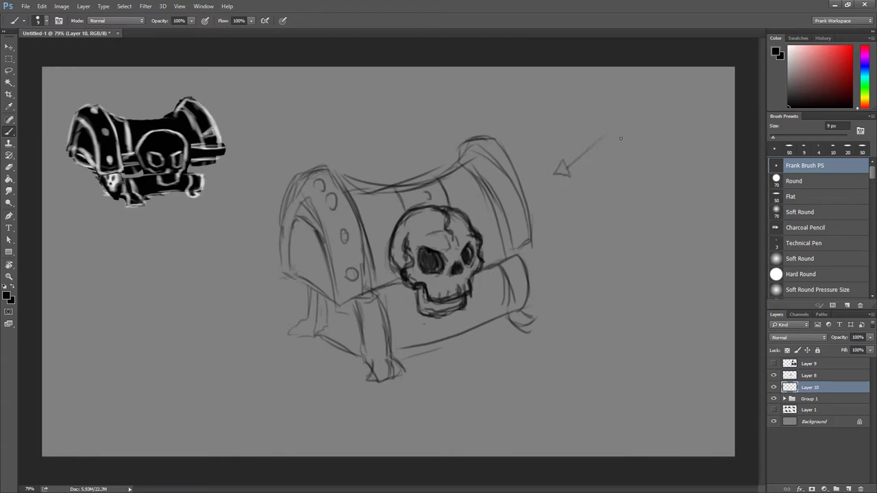
{"action": "mouse_move", "coordinate": [619, 138]}
{"action": "left_mouse_down"}
{"action": "mouse_move", "coordinate": [655, 96]}
{"action": "mouse_move", "coordinate": [655, 113]}
{"action": "mouse_move", "coordinate": [668, 104]}
{"action": "mouse_move", "coordinate": [642, 141]}
{"action": "mouse_move", "coordinate": [658, 114]}
{"action": "left_mouse_up"}
{"action": "mouse_move", "coordinate": [626, 140]}
{"action": "left_mouse_down"}
{"action": "mouse_move", "coordinate": [621, 157]}
{"action": "mouse_move", "coordinate": [671, 125]}
{"action": "mouse_move", "coordinate": [669, 144]}
{"action": "left_mouse_up"}
{"action": "left_click_drag", "start_coordinate": [637, 161], "coordinate": [661, 152]}
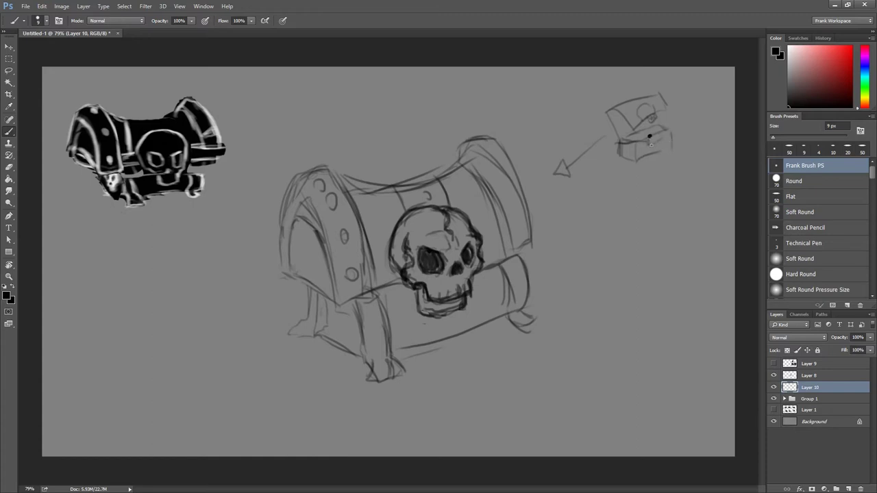
{"action": "left_click_drag", "start_coordinate": [607, 109], "coordinate": [616, 137]}
{"action": "left_click_drag", "start_coordinate": [621, 140], "coordinate": [631, 130]}
Darken the chest's left leg line and add a dot on its right end.
{"action": "scroll", "coordinate": [528, 226], "scroll_direction": "down", "scroll_amount": 3}
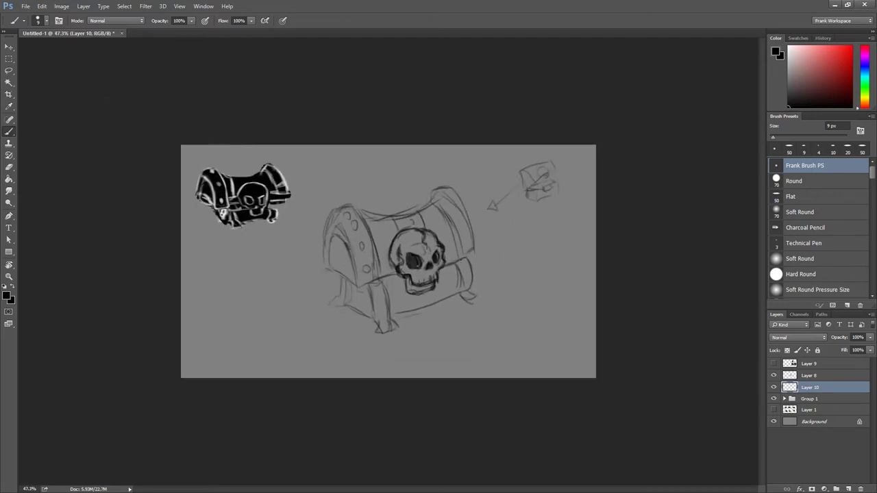
{"action": "scroll", "coordinate": [365, 272], "scroll_direction": "up", "scroll_amount": 3}
{"action": "mouse_move", "coordinate": [339, 313]}
{"action": "left_mouse_down"}
{"action": "mouse_move", "coordinate": [337, 296]}
{"action": "mouse_move", "coordinate": [349, 336]}
{"action": "mouse_move", "coordinate": [366, 315]}
{"action": "mouse_move", "coordinate": [352, 338]}
{"action": "mouse_move", "coordinate": [339, 306]}
{"action": "mouse_move", "coordinate": [358, 316]}
{"action": "left_mouse_up"}
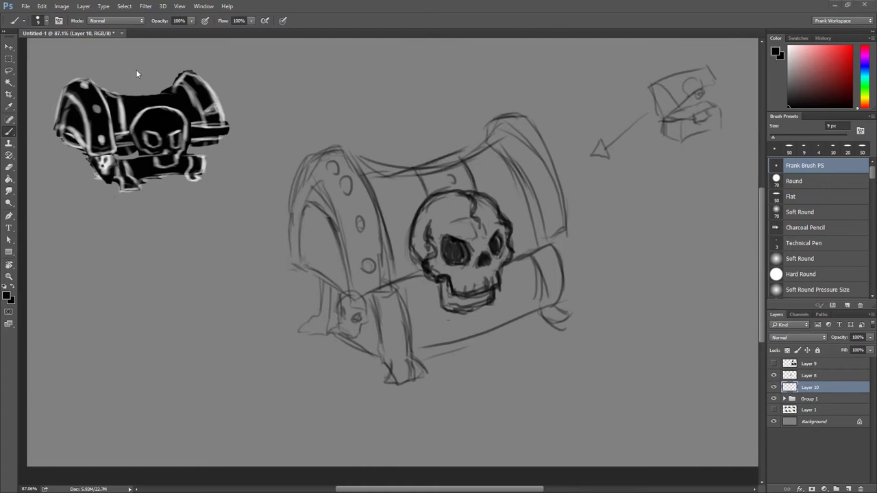
{"action": "left_click", "coordinate": [553, 261]}
Remove the stray dot and outline the band across the chest lid.
{"action": "key", "text": "ctrl+z"}
{"action": "mouse_move", "coordinate": [378, 171]}
{"action": "left_mouse_down"}
{"action": "mouse_move", "coordinate": [430, 158]}
{"action": "mouse_move", "coordinate": [474, 189]}
{"action": "left_mouse_up"}
{"action": "left_click_drag", "start_coordinate": [417, 157], "coordinate": [449, 153]}
{"action": "left_click_drag", "start_coordinate": [408, 164], "coordinate": [426, 195]}
{"action": "left_click_drag", "start_coordinate": [401, 168], "coordinate": [463, 150]}
{"action": "left_click_drag", "start_coordinate": [464, 160], "coordinate": [473, 191]}
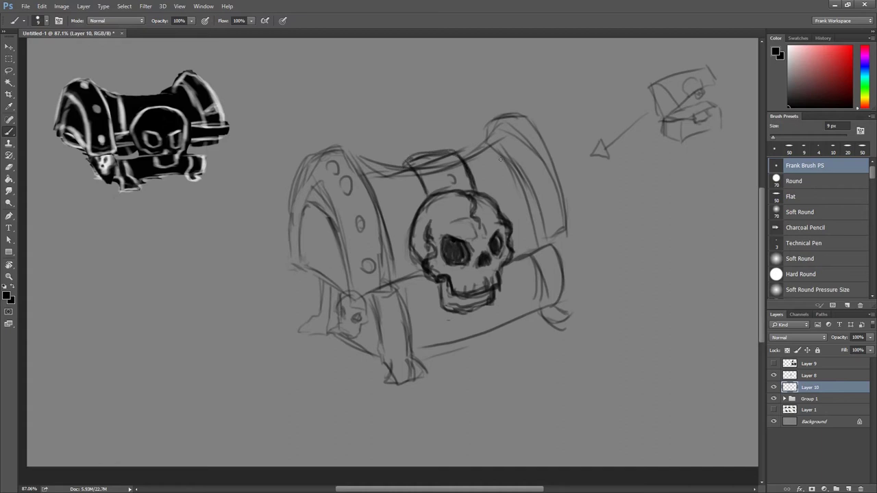
Draw curves along the lid's right side and outline the chest body's right end.
{"action": "mouse_move", "coordinate": [458, 151]}
{"action": "left_mouse_down"}
{"action": "mouse_move", "coordinate": [499, 119]}
{"action": "mouse_move", "coordinate": [572, 223]}
{"action": "left_mouse_up"}
{"action": "key", "text": "ctrl+z"}
{"action": "mouse_move", "coordinate": [529, 125]}
{"action": "left_mouse_down"}
{"action": "mouse_move", "coordinate": [577, 231]}
{"action": "mouse_move", "coordinate": [553, 241]}
{"action": "mouse_move", "coordinate": [565, 310]}
{"action": "left_mouse_up"}
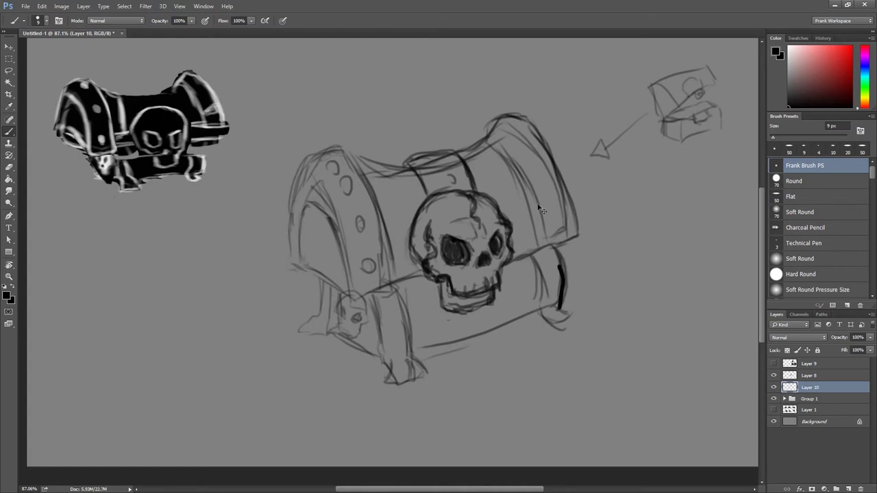
{"action": "left_click_drag", "start_coordinate": [560, 255], "coordinate": [564, 307]}
{"action": "mouse_move", "coordinate": [532, 266]}
{"action": "left_mouse_down"}
{"action": "mouse_move", "coordinate": [543, 314]}
{"action": "mouse_move", "coordinate": [568, 311]}
{"action": "left_mouse_up"}
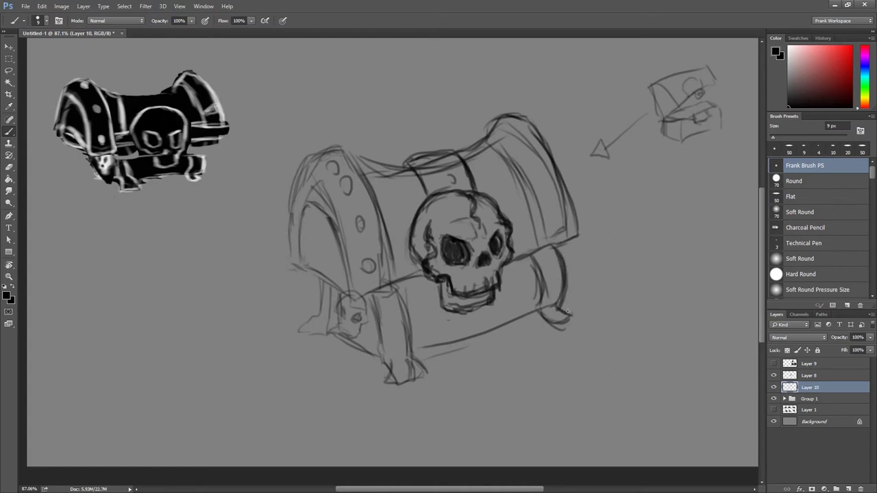
Sketch the chest's front vertical strap, then erase those strap strokes.
{"action": "left_click_drag", "start_coordinate": [379, 297], "coordinate": [389, 351]}
{"action": "mouse_move", "coordinate": [399, 286]}
{"action": "left_mouse_down"}
{"action": "mouse_move", "coordinate": [411, 349]}
{"action": "mouse_move", "coordinate": [391, 380]}
{"action": "left_mouse_up"}
{"action": "key", "text": "e"}
{"action": "left_click_drag", "start_coordinate": [381, 297], "coordinate": [400, 383]}
{"action": "mouse_move", "coordinate": [411, 301]}
{"action": "left_mouse_down"}
{"action": "mouse_move", "coordinate": [396, 310]}
{"action": "mouse_move", "coordinate": [407, 355]}
{"action": "left_mouse_up"}
{"action": "key", "text": "b"}
Redraw the front strap line with short strokes and hide the skull layer to compare.
{"action": "left_click_drag", "start_coordinate": [383, 315], "coordinate": [392, 359]}
{"action": "mouse_move", "coordinate": [373, 295]}
{"action": "left_mouse_down"}
{"action": "mouse_move", "coordinate": [394, 359]}
{"action": "mouse_move", "coordinate": [413, 380]}
{"action": "mouse_move", "coordinate": [397, 375]}
{"action": "mouse_move", "coordinate": [433, 356]}
{"action": "left_mouse_up"}
{"action": "scroll", "coordinate": [516, 227], "scroll_direction": "down", "scroll_amount": 5}
{"action": "scroll", "coordinate": [517, 227], "scroll_direction": "up", "scroll_amount": 3}
{"action": "left_click", "coordinate": [773, 375]}
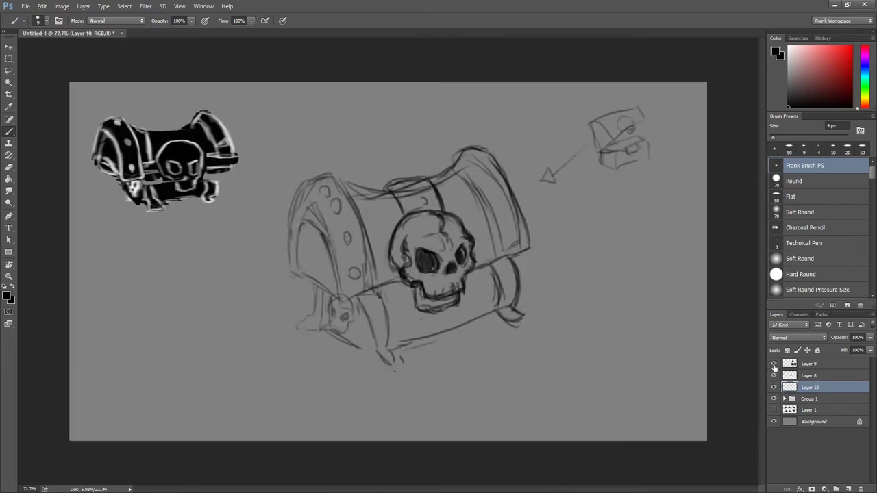
Show the skull sketch layer, add Layer 11, and set the foreground colour to red.
{"action": "left_click", "coordinate": [774, 375]}
{"action": "left_click", "coordinate": [848, 489], "text": "ctrl"}
{"action": "left_click", "coordinate": [851, 48]}
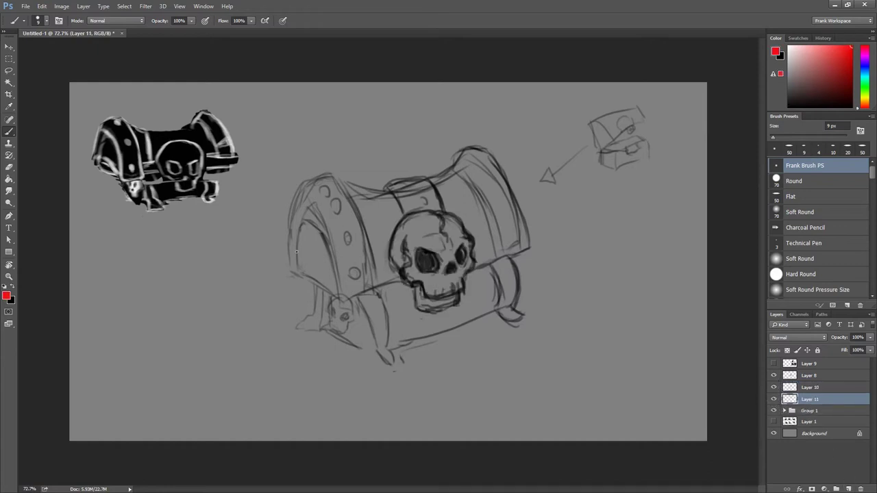
{"action": "mouse_move", "coordinate": [291, 204]}
{"action": "left_mouse_down"}
{"action": "mouse_move", "coordinate": [296, 335]}
{"action": "mouse_move", "coordinate": [293, 237]}
{"action": "left_mouse_up"}
{"action": "key", "text": "ctrl+z"}
Trace the lid's left edge, inner arch, top edge and bottom edge in red.
{"action": "left_click_drag", "start_coordinate": [293, 274], "coordinate": [343, 299]}
{"action": "mouse_move", "coordinate": [290, 261]}
{"action": "left_mouse_down"}
{"action": "mouse_move", "coordinate": [300, 200]}
{"action": "mouse_move", "coordinate": [343, 296]}
{"action": "left_mouse_up"}
{"action": "mouse_move", "coordinate": [314, 181]}
{"action": "left_mouse_down"}
{"action": "mouse_move", "coordinate": [449, 167]}
{"action": "mouse_move", "coordinate": [505, 184]}
{"action": "left_mouse_up"}
{"action": "left_click_drag", "start_coordinate": [348, 302], "coordinate": [473, 266]}
{"action": "left_click_drag", "start_coordinate": [314, 188], "coordinate": [296, 271]}
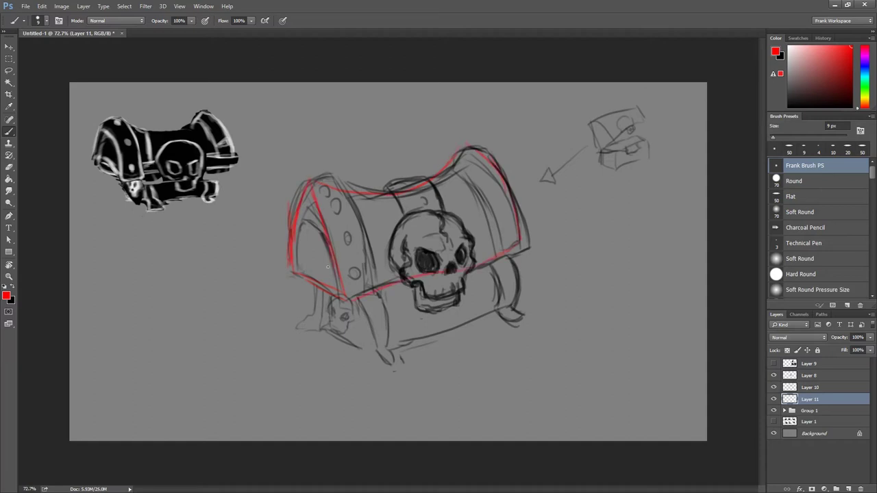
Trace the chest's lower-left front corners, bottom edge and right end in red.
{"action": "left_click_drag", "start_coordinate": [350, 304], "coordinate": [357, 347]}
{"action": "left_click_drag", "start_coordinate": [369, 302], "coordinate": [378, 354]}
{"action": "mouse_move", "coordinate": [361, 349]}
{"action": "left_mouse_down"}
{"action": "mouse_move", "coordinate": [381, 370]}
{"action": "mouse_move", "coordinate": [486, 305]}
{"action": "left_mouse_up"}
{"action": "left_click_drag", "start_coordinate": [515, 259], "coordinate": [522, 315]}
{"action": "scroll", "coordinate": [492, 283], "scroll_direction": "up", "scroll_amount": 1}
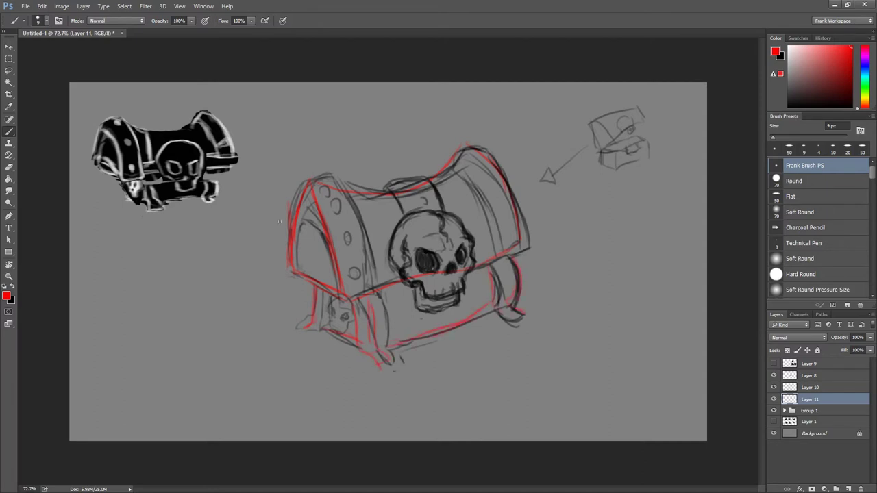
{"action": "scroll", "coordinate": [439, 268], "scroll_direction": "down", "scroll_amount": 2}
{"action": "scroll", "coordinate": [368, 322], "scroll_direction": "up", "scroll_amount": 1}
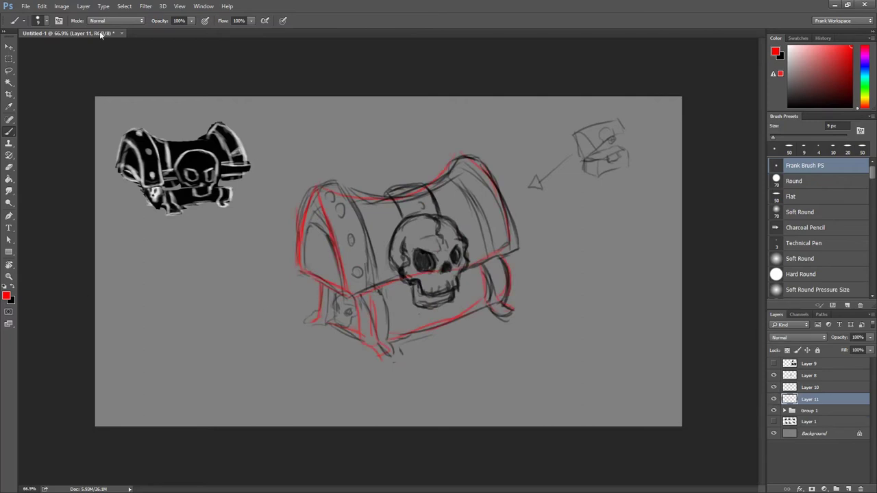
Flip the canvas horizontally and draw red guides along the lid's right and upper-left edges.
{"action": "left_click", "coordinate": [61, 6]}
{"action": "mouse_move", "coordinate": [103, 89]}
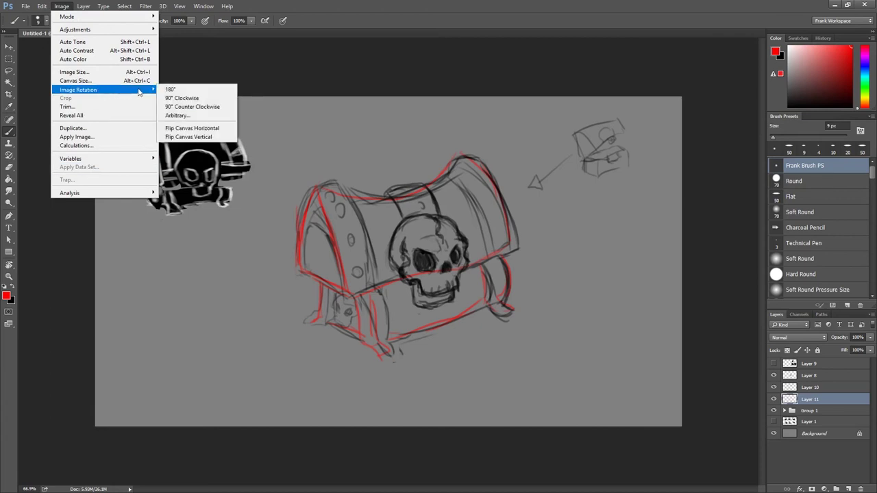
{"action": "left_click", "coordinate": [187, 128]}
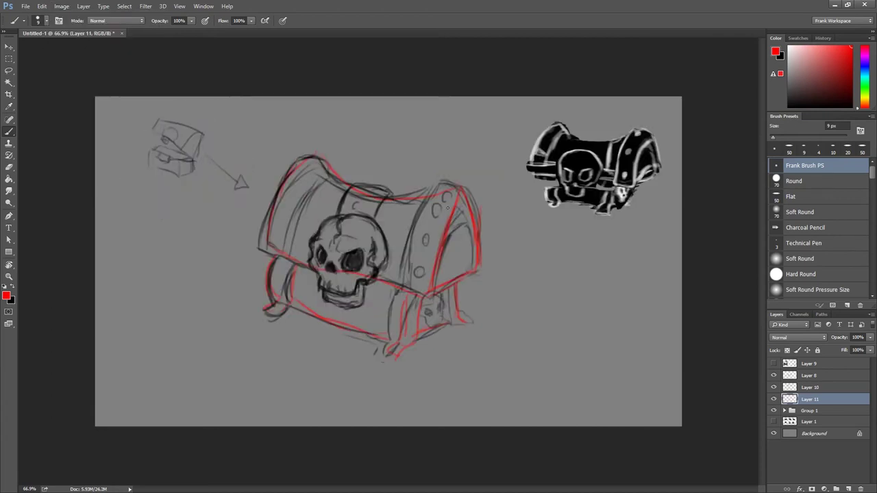
{"action": "left_click_drag", "start_coordinate": [438, 239], "coordinate": [431, 292]}
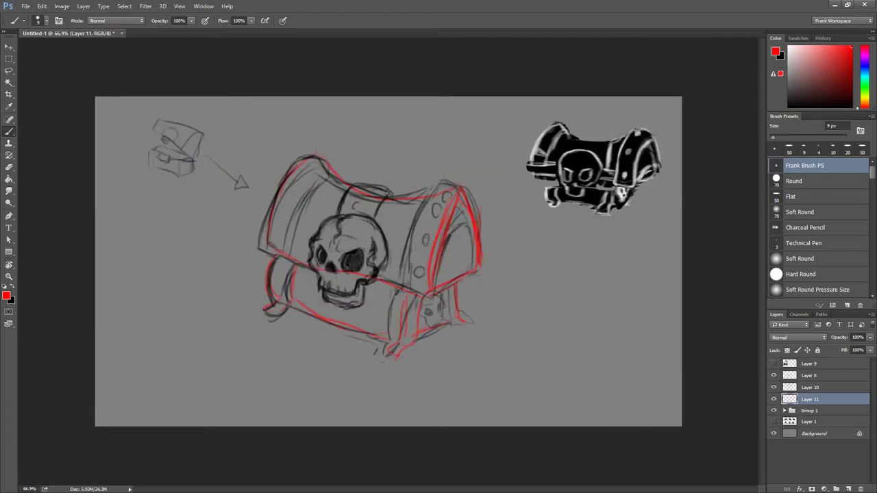
{"action": "mouse_move", "coordinate": [289, 167]}
{"action": "left_mouse_down"}
{"action": "mouse_move", "coordinate": [275, 258]}
{"action": "mouse_move", "coordinate": [359, 307]}
{"action": "left_mouse_up"}
{"action": "key", "text": "r"}
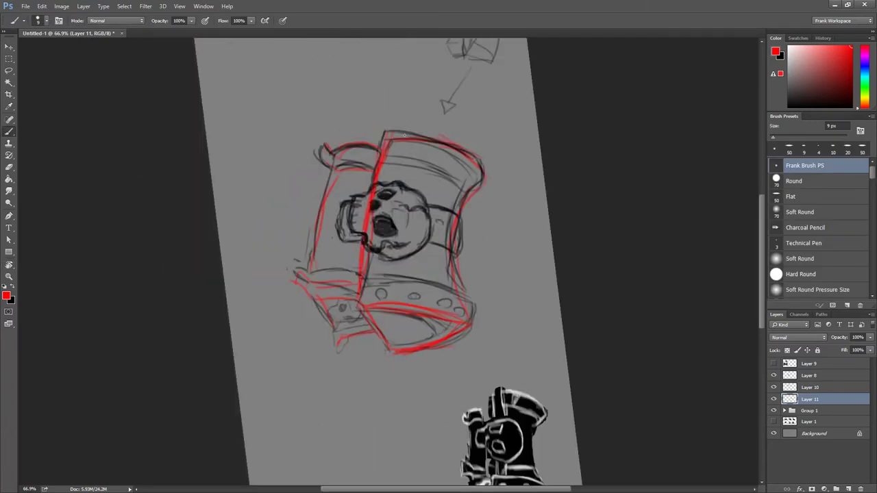
{"action": "key", "text": "Escape"}
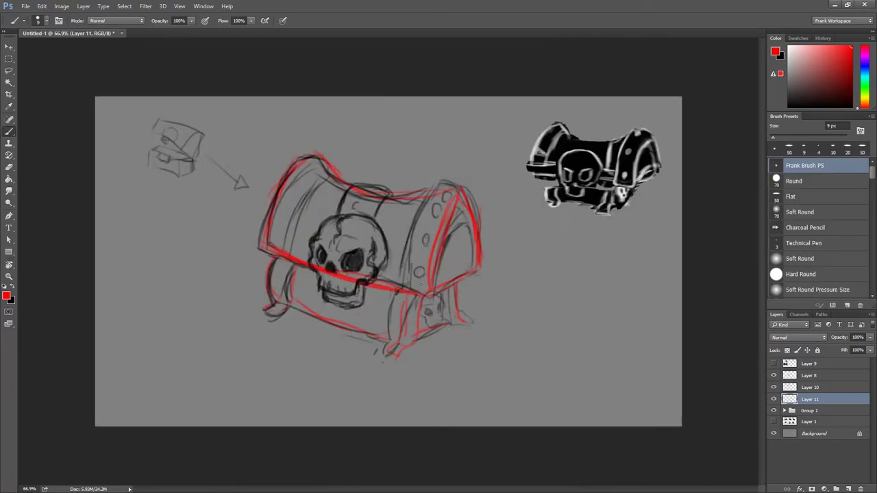
Draw red guides down both front corners, along the bottom edge, lid front and front face.
{"action": "mouse_move", "coordinate": [412, 300]}
{"action": "left_mouse_down"}
{"action": "mouse_move", "coordinate": [411, 341]}
{"action": "mouse_move", "coordinate": [435, 330]}
{"action": "left_mouse_up"}
{"action": "left_click_drag", "start_coordinate": [274, 298], "coordinate": [276, 259]}
{"action": "left_click_drag", "start_coordinate": [281, 298], "coordinate": [408, 341]}
{"action": "mouse_move", "coordinate": [407, 306]}
{"action": "left_mouse_down"}
{"action": "mouse_move", "coordinate": [409, 333]}
{"action": "mouse_move", "coordinate": [456, 320]}
{"action": "left_mouse_up"}
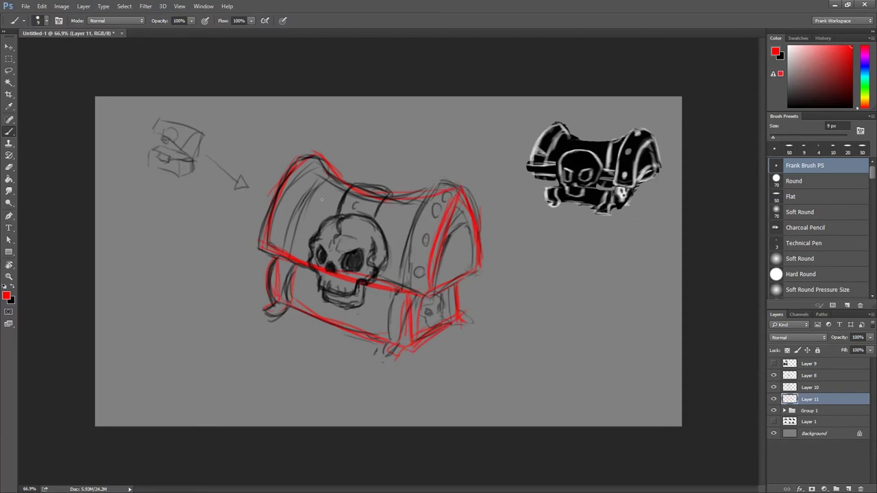
{"action": "mouse_move", "coordinate": [276, 263]}
{"action": "left_mouse_down"}
{"action": "mouse_move", "coordinate": [278, 301]}
{"action": "mouse_move", "coordinate": [351, 337]}
{"action": "left_mouse_up"}
{"action": "mouse_move", "coordinate": [282, 243]}
{"action": "left_mouse_down"}
{"action": "mouse_move", "coordinate": [317, 229]}
{"action": "mouse_move", "coordinate": [459, 255]}
{"action": "left_mouse_up"}
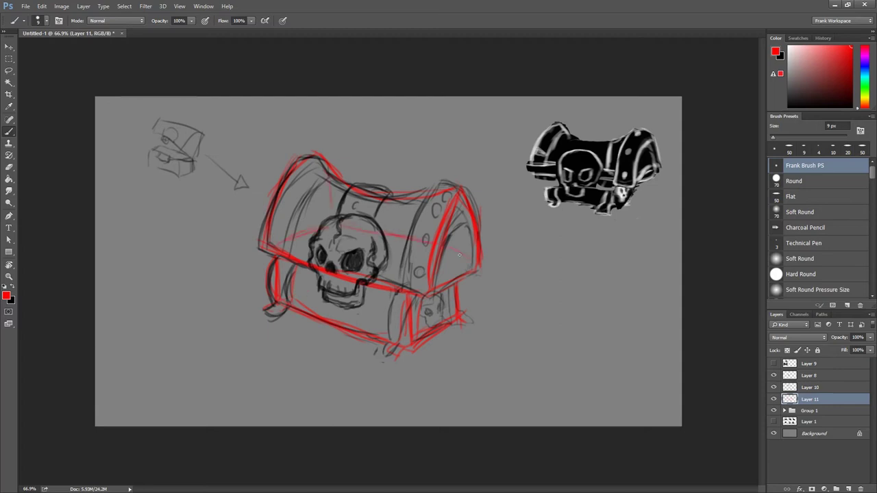
{"action": "left_click_drag", "start_coordinate": [307, 278], "coordinate": [282, 292]}
{"action": "scroll", "coordinate": [431, 293], "scroll_direction": "down", "scroll_amount": 3}
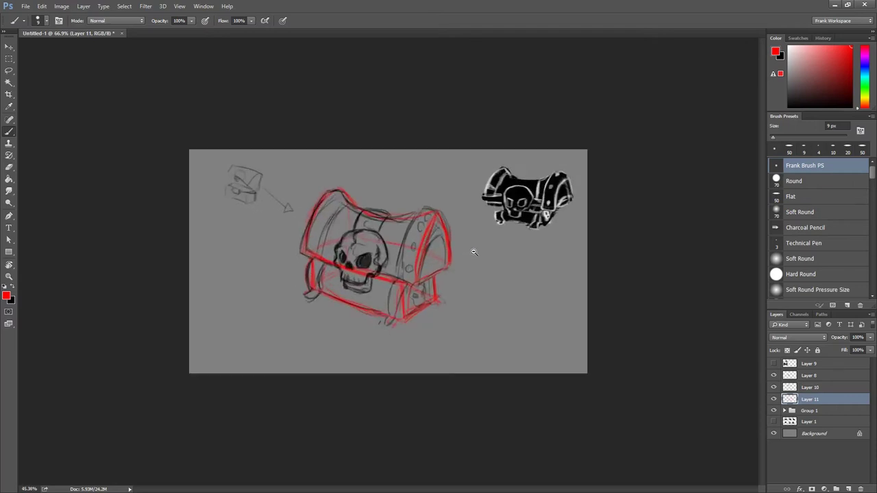
Flip the canvas back to its original orientation and fade the red sketch layer to 55% opacity.
{"action": "left_click", "coordinate": [61, 7]}
{"action": "mouse_move", "coordinate": [78, 90]}
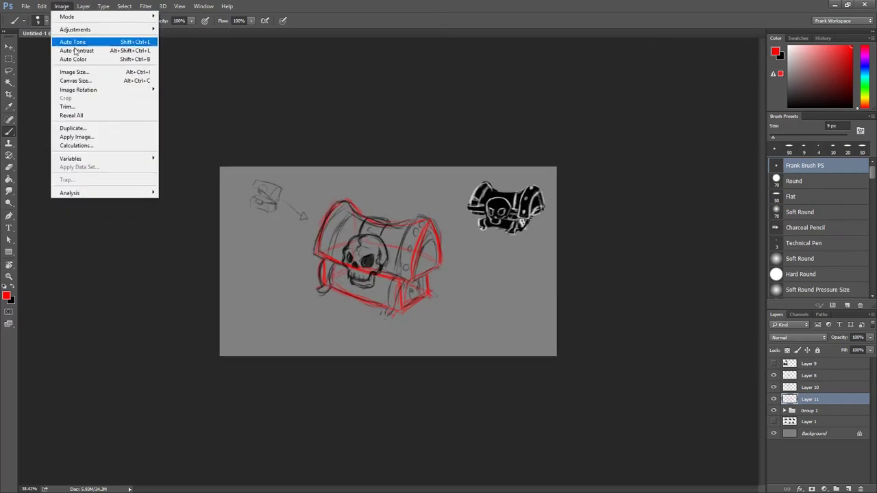
{"action": "left_click", "coordinate": [192, 124]}
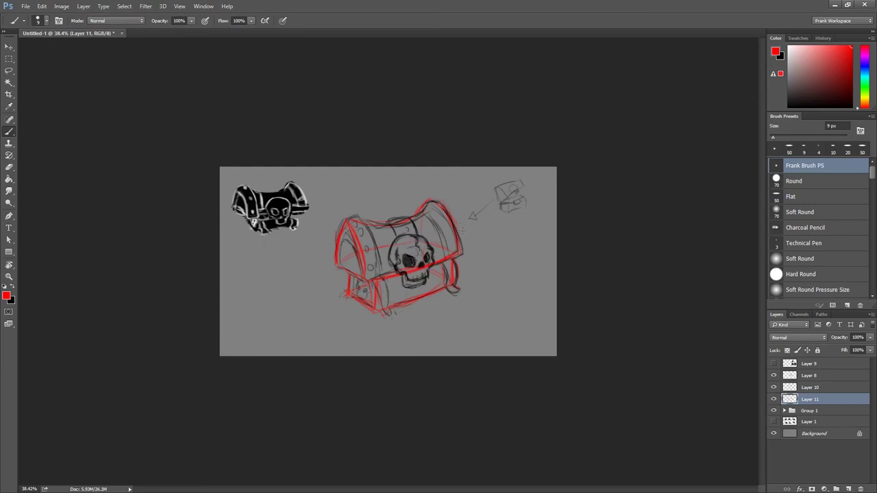
{"action": "left_click_drag", "start_coordinate": [870, 336], "coordinate": [849, 349]}
Move the Layer 8 skull on the chest, then rotate and skew it to match the front.
{"action": "left_click", "coordinate": [820, 377]}
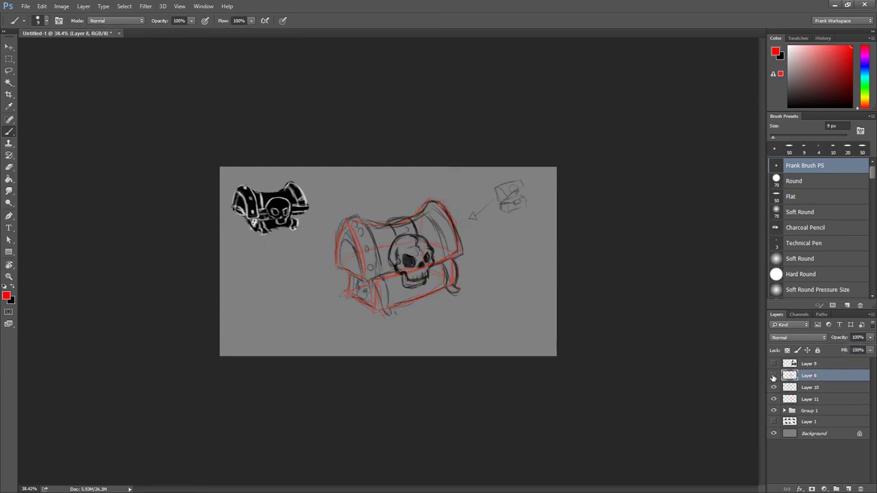
{"action": "scroll", "coordinate": [394, 249], "scroll_direction": "up", "scroll_amount": 3}
{"action": "key", "text": "v"}
{"action": "left_click_drag", "start_coordinate": [448, 282], "coordinate": [453, 313]}
{"action": "key", "text": "ctrl+t"}
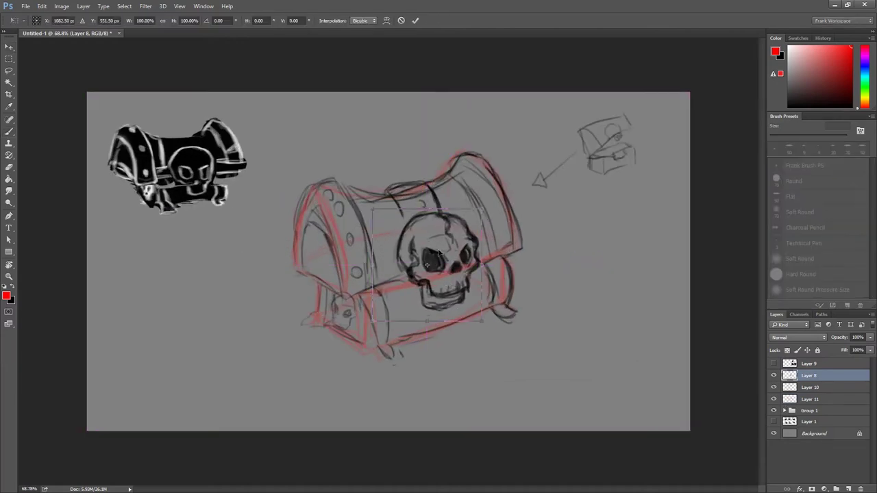
{"action": "left_click_drag", "start_coordinate": [484, 312], "coordinate": [479, 314]}
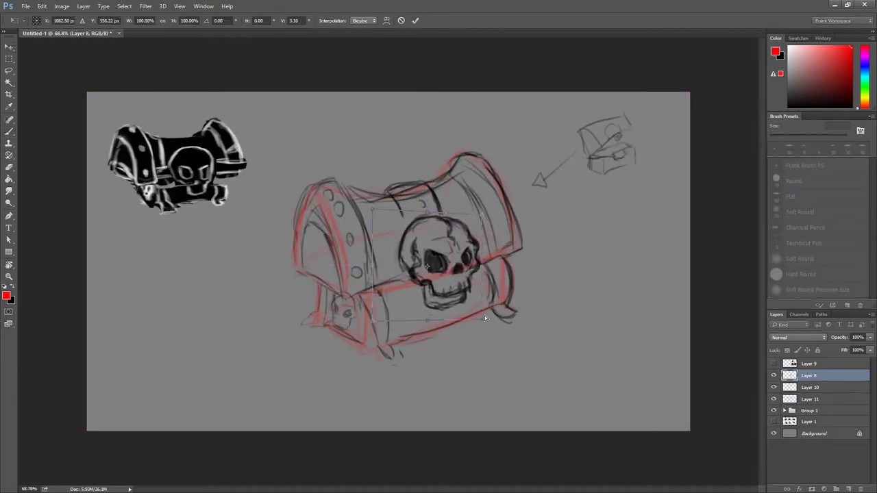
{"action": "left_click_drag", "start_coordinate": [372, 321], "coordinate": [369, 332]}
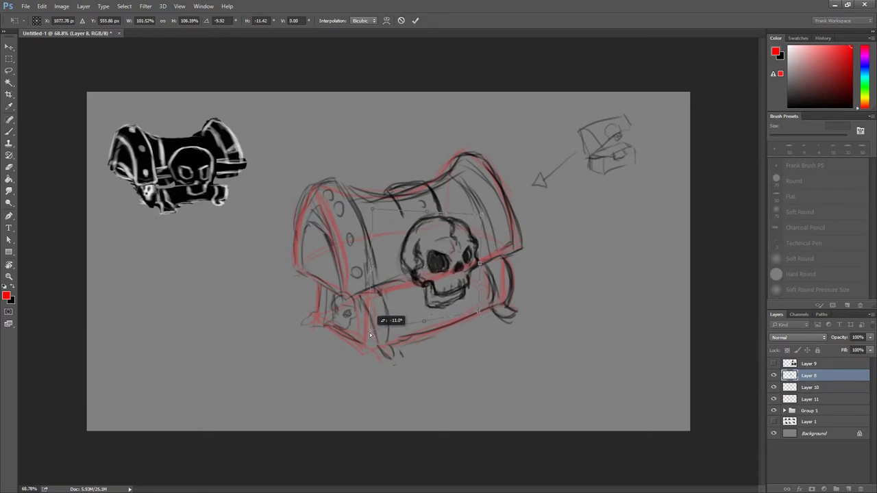
{"action": "left_click_drag", "start_coordinate": [369, 216], "coordinate": [368, 206]}
{"action": "key", "text": "Return"}
{"action": "key", "text": "v"}
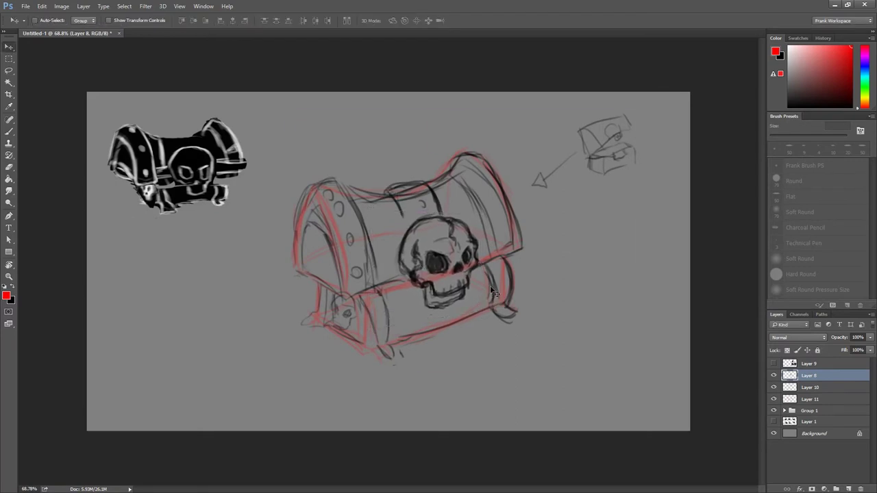
Hide a sketch layer to compare and make Layer 10 active for brush inking.
{"action": "scroll", "coordinate": [480, 254], "scroll_direction": "down", "scroll_amount": 1}
{"action": "scroll", "coordinate": [480, 254], "scroll_direction": "down", "scroll_amount": 1}
{"action": "left_click", "coordinate": [773, 387]}
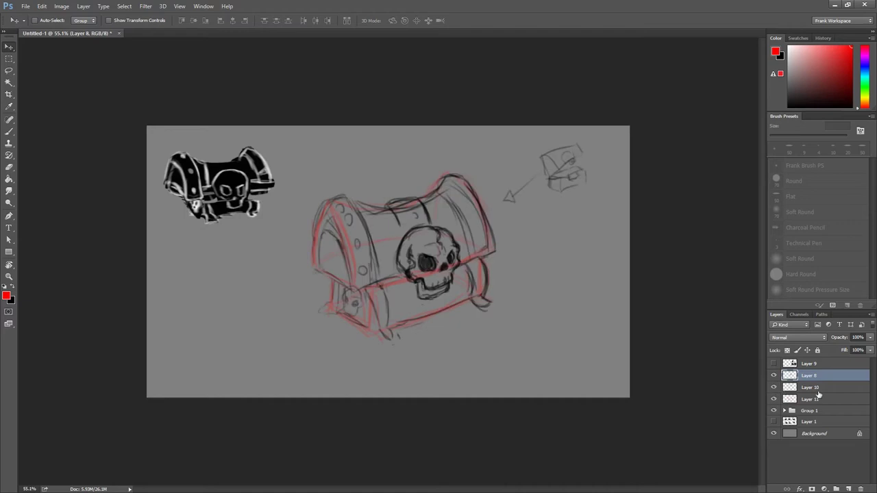
{"action": "left_click", "coordinate": [809, 387]}
{"action": "key", "text": "b"}
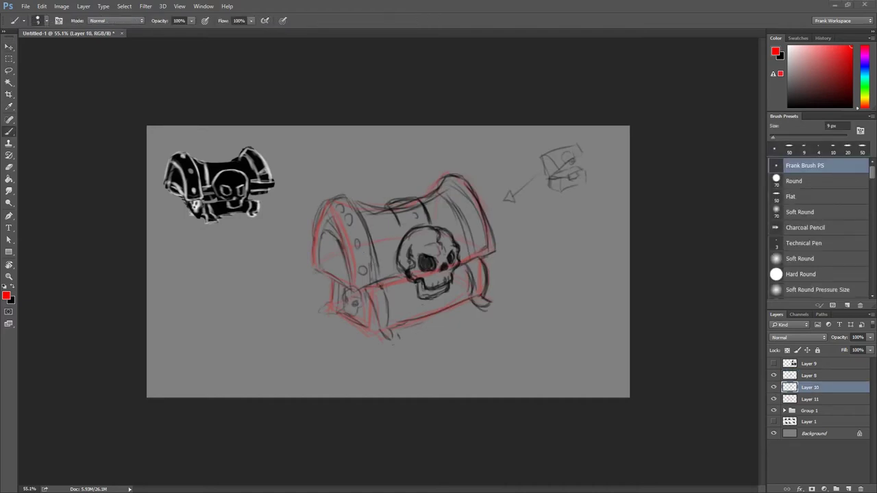
Set the colour to black and ink the chest's left arched side.
{"action": "scroll", "coordinate": [313, 232], "scroll_direction": "up", "scroll_amount": 1}
{"action": "scroll", "coordinate": [313, 232], "scroll_direction": "up", "scroll_amount": 2}
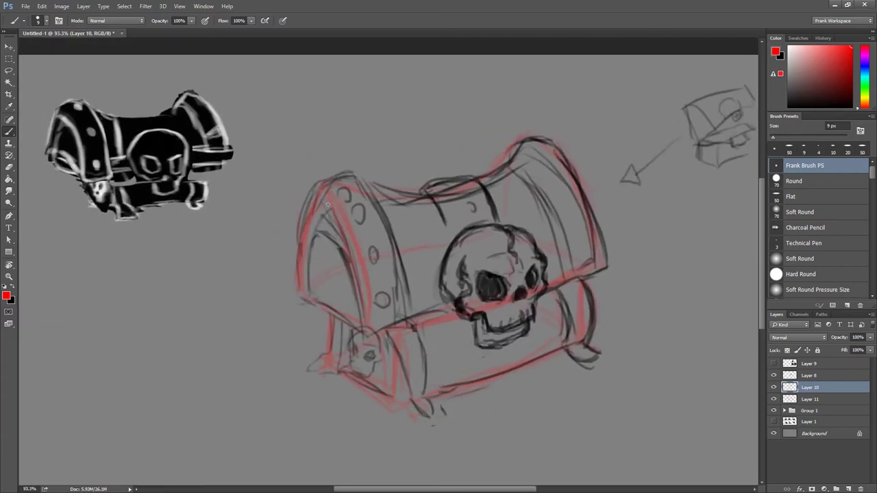
{"action": "left_click", "coordinate": [787, 107]}
{"action": "mouse_move", "coordinate": [305, 226]}
{"action": "left_mouse_down"}
{"action": "mouse_move", "coordinate": [299, 297]}
{"action": "mouse_move", "coordinate": [323, 192]}
{"action": "mouse_move", "coordinate": [365, 172]}
{"action": "mouse_move", "coordinate": [333, 178]}
{"action": "mouse_move", "coordinate": [300, 278]}
{"action": "left_mouse_up"}
{"action": "mouse_move", "coordinate": [313, 208]}
{"action": "left_mouse_down"}
{"action": "mouse_move", "coordinate": [301, 299]}
{"action": "mouse_move", "coordinate": [322, 293]}
{"action": "mouse_move", "coordinate": [316, 300]}
{"action": "mouse_move", "coordinate": [314, 255]}
{"action": "left_mouse_up"}
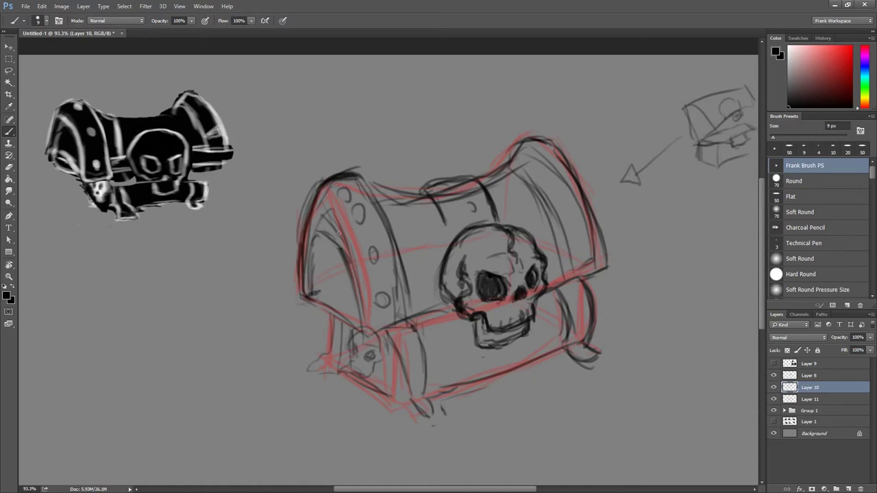
{"action": "mouse_move", "coordinate": [375, 200]}
{"action": "left_mouse_down"}
{"action": "mouse_move", "coordinate": [361, 180]}
{"action": "mouse_move", "coordinate": [411, 328]}
{"action": "mouse_move", "coordinate": [401, 277]}
{"action": "mouse_move", "coordinate": [404, 298]}
{"action": "left_mouse_up"}
{"action": "key", "text": "ctrl+z"}
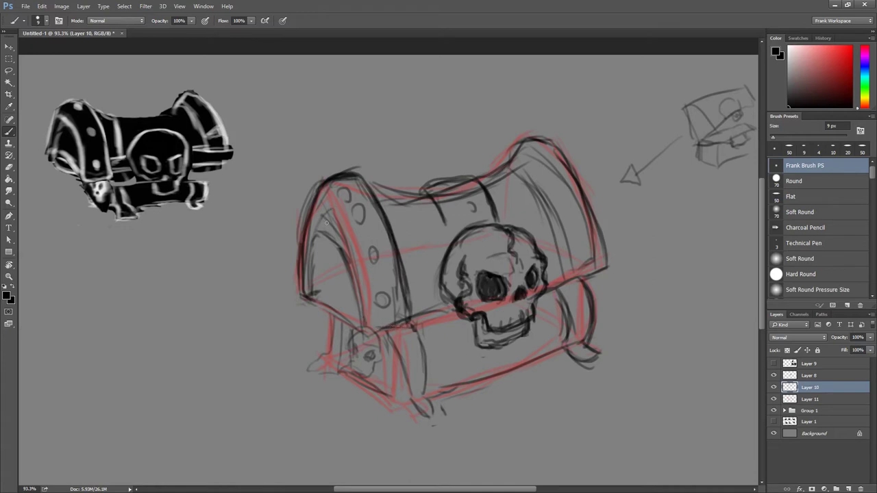
Ink and darken the inner edge of the left arch, redoing a misplaced stroke.
{"action": "mouse_move", "coordinate": [320, 224]}
{"action": "left_mouse_down"}
{"action": "mouse_move", "coordinate": [341, 229]}
{"action": "mouse_move", "coordinate": [361, 302]}
{"action": "left_mouse_up"}
{"action": "key", "text": "ctrl+z"}
{"action": "left_click_drag", "start_coordinate": [341, 205], "coordinate": [374, 331]}
{"action": "mouse_move", "coordinate": [362, 290]}
{"action": "left_mouse_down"}
{"action": "mouse_move", "coordinate": [346, 237]}
{"action": "mouse_move", "coordinate": [353, 261]}
{"action": "left_mouse_up"}
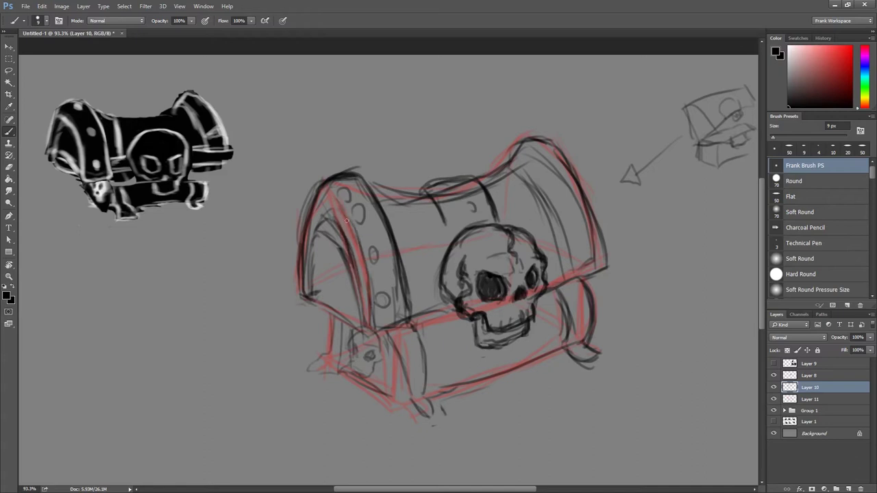
{"action": "left_click_drag", "start_coordinate": [345, 217], "coordinate": [373, 308]}
{"action": "mouse_move", "coordinate": [396, 244]}
{"action": "left_mouse_down"}
{"action": "mouse_move", "coordinate": [389, 313]}
{"action": "mouse_move", "coordinate": [384, 258]}
{"action": "left_mouse_up"}
Shade the left arch's rivets, darken its edges and hatch plank lines inside it.
{"action": "left_click_drag", "start_coordinate": [360, 208], "coordinate": [363, 222]}
{"action": "mouse_move", "coordinate": [342, 183]}
{"action": "left_mouse_down"}
{"action": "mouse_move", "coordinate": [408, 298]}
{"action": "mouse_move", "coordinate": [411, 317]}
{"action": "mouse_move", "coordinate": [388, 327]}
{"action": "left_mouse_up"}
{"action": "mouse_move", "coordinate": [328, 207]}
{"action": "left_mouse_down"}
{"action": "mouse_move", "coordinate": [363, 248]}
{"action": "mouse_move", "coordinate": [375, 327]}
{"action": "mouse_move", "coordinate": [363, 330]}
{"action": "left_mouse_up"}
{"action": "mouse_move", "coordinate": [316, 291]}
{"action": "left_mouse_down"}
{"action": "mouse_move", "coordinate": [303, 299]}
{"action": "mouse_move", "coordinate": [321, 214]}
{"action": "mouse_move", "coordinate": [362, 246]}
{"action": "mouse_move", "coordinate": [322, 285]}
{"action": "left_mouse_up"}
{"action": "mouse_move", "coordinate": [317, 252]}
{"action": "left_mouse_down"}
{"action": "mouse_move", "coordinate": [319, 296]}
{"action": "mouse_move", "coordinate": [346, 306]}
{"action": "left_mouse_up"}
{"action": "mouse_move", "coordinate": [320, 258]}
{"action": "left_mouse_down"}
{"action": "mouse_move", "coordinate": [319, 233]}
{"action": "mouse_move", "coordinate": [343, 226]}
{"action": "mouse_move", "coordinate": [319, 289]}
{"action": "mouse_move", "coordinate": [360, 314]}
{"action": "left_mouse_up"}
{"action": "left_click_drag", "start_coordinate": [328, 274], "coordinate": [366, 291]}
{"action": "left_click_drag", "start_coordinate": [322, 246], "coordinate": [360, 267]}
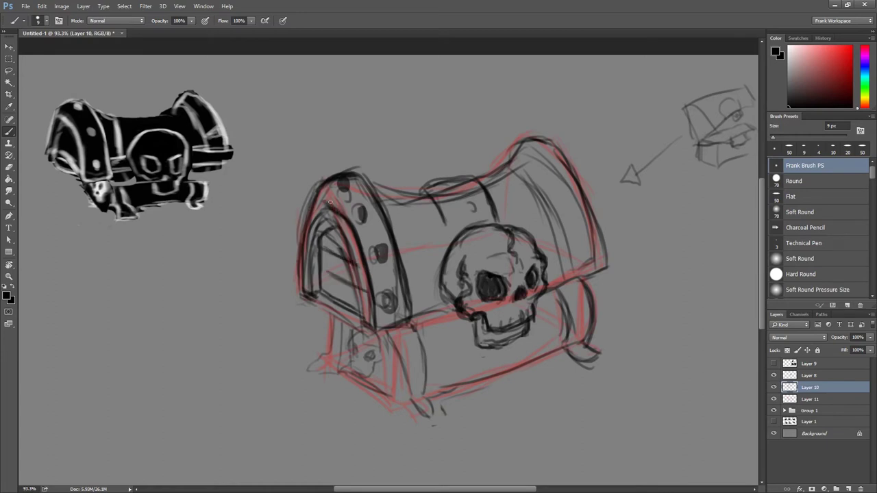
With the Frank Brush PS preset, ink the left arch outline, lid top and arched lid band.
{"action": "key", "text": "e"}
{"action": "key", "text": "shift+comma"}
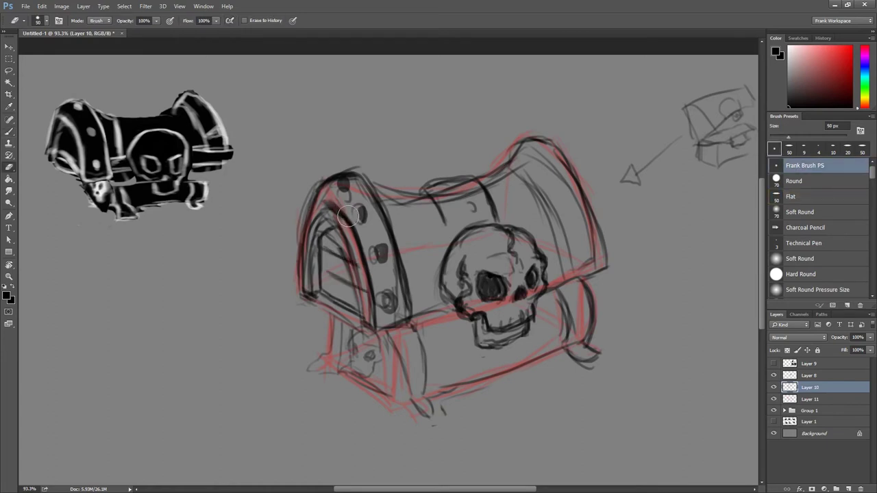
{"action": "key", "text": "b"}
{"action": "key", "text": "e"}
{"action": "key", "text": "b"}
{"action": "mouse_move", "coordinate": [332, 201]}
{"action": "left_mouse_down"}
{"action": "mouse_move", "coordinate": [299, 254]}
{"action": "mouse_move", "coordinate": [299, 291]}
{"action": "left_mouse_up"}
{"action": "mouse_move", "coordinate": [378, 189]}
{"action": "left_mouse_down"}
{"action": "mouse_move", "coordinate": [423, 192]}
{"action": "mouse_move", "coordinate": [480, 177]}
{"action": "mouse_move", "coordinate": [500, 226]}
{"action": "left_mouse_up"}
{"action": "left_click_drag", "start_coordinate": [433, 199], "coordinate": [460, 241]}
With a 9 px brush, add a lid-band rivet and ink the lid's top, right edge and lower-right corner.
{"action": "key", "text": "bracketright"}
{"action": "key", "text": "bracketright"}
{"action": "key", "text": "bracketright"}
{"action": "left_click_drag", "start_coordinate": [465, 204], "coordinate": [477, 216]}
{"action": "mouse_move", "coordinate": [479, 180]}
{"action": "left_mouse_down"}
{"action": "mouse_move", "coordinate": [548, 130]}
{"action": "mouse_move", "coordinate": [611, 250]}
{"action": "left_mouse_up"}
{"action": "left_click_drag", "start_coordinate": [558, 140], "coordinate": [605, 258]}
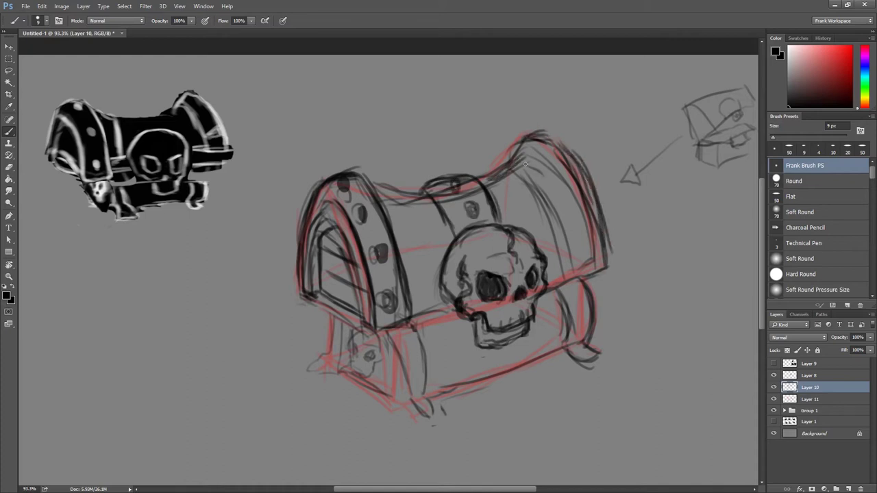
{"action": "scroll", "coordinate": [553, 341], "scroll_direction": "down", "scroll_amount": 1, "text": "alt"}
{"action": "left_click_drag", "start_coordinate": [591, 281], "coordinate": [584, 352]}
{"action": "mouse_move", "coordinate": [556, 288]}
{"action": "left_mouse_down"}
{"action": "mouse_move", "coordinate": [566, 336]}
{"action": "mouse_move", "coordinate": [597, 349]}
{"action": "left_mouse_up"}
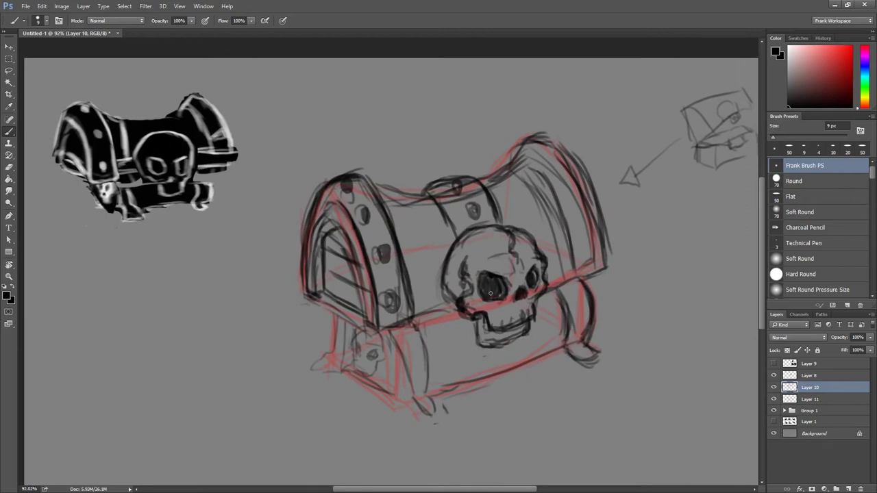
Ink the front-left leg's outline, vertical lines and curved detail.
{"action": "left_click_drag", "start_coordinate": [408, 329], "coordinate": [414, 392]}
{"action": "key", "text": "ctrl+z"}
{"action": "left_click_drag", "start_coordinate": [406, 326], "coordinate": [417, 394]}
{"action": "left_click_drag", "start_coordinate": [411, 362], "coordinate": [421, 394]}
{"action": "left_click_drag", "start_coordinate": [394, 333], "coordinate": [397, 400]}
{"action": "key", "text": "ctrl+z"}
{"action": "mouse_move", "coordinate": [339, 318]}
{"action": "left_mouse_down"}
{"action": "mouse_move", "coordinate": [331, 359]}
{"action": "mouse_move", "coordinate": [317, 370]}
{"action": "mouse_move", "coordinate": [422, 416]}
{"action": "mouse_move", "coordinate": [398, 423]}
{"action": "mouse_move", "coordinate": [419, 399]}
{"action": "left_mouse_up"}
{"action": "left_click_drag", "start_coordinate": [413, 330], "coordinate": [410, 390]}
{"action": "left_click_drag", "start_coordinate": [389, 334], "coordinate": [390, 392]}
{"action": "left_click_drag", "start_coordinate": [417, 331], "coordinate": [414, 394]}
{"action": "left_click_drag", "start_coordinate": [389, 332], "coordinate": [390, 389]}
{"action": "mouse_move", "coordinate": [355, 354]}
{"action": "left_mouse_down"}
{"action": "mouse_move", "coordinate": [367, 328]}
{"action": "mouse_move", "coordinate": [381, 362]}
{"action": "mouse_move", "coordinate": [356, 372]}
{"action": "mouse_move", "coordinate": [369, 359]}
{"action": "left_mouse_up"}
{"action": "mouse_move", "coordinate": [346, 325]}
{"action": "left_mouse_down"}
{"action": "mouse_move", "coordinate": [343, 365]}
{"action": "mouse_move", "coordinate": [338, 322]}
{"action": "left_mouse_up"}
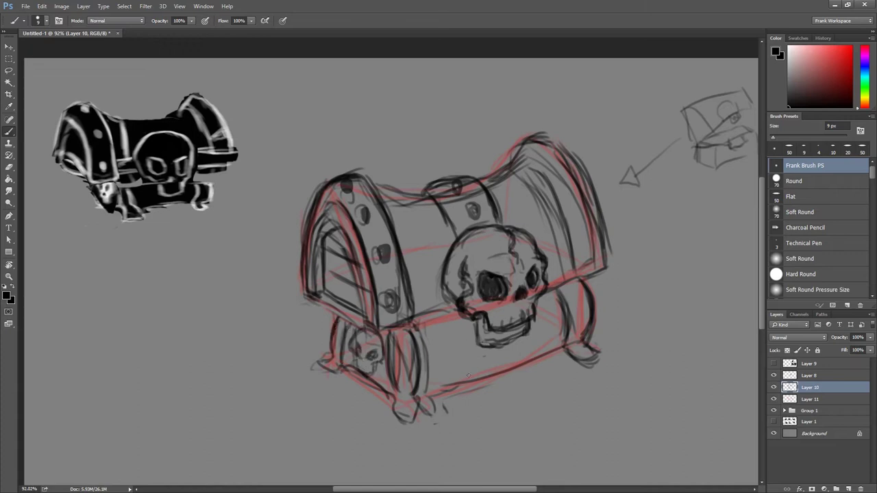
Hatch plank lines across the lower front panel, lid and upper front panel.
{"action": "mouse_move", "coordinate": [442, 373]}
{"action": "left_mouse_down"}
{"action": "mouse_move", "coordinate": [518, 357]}
{"action": "mouse_move", "coordinate": [478, 346]}
{"action": "mouse_move", "coordinate": [555, 319]}
{"action": "left_mouse_up"}
{"action": "mouse_move", "coordinate": [411, 280]}
{"action": "left_mouse_down"}
{"action": "mouse_move", "coordinate": [444, 264]}
{"action": "mouse_move", "coordinate": [435, 204]}
{"action": "left_mouse_up"}
{"action": "left_click_drag", "start_coordinate": [489, 190], "coordinate": [521, 177]}
{"action": "mouse_move", "coordinate": [494, 209]}
{"action": "left_mouse_down"}
{"action": "mouse_move", "coordinate": [516, 200]}
{"action": "mouse_move", "coordinate": [552, 212]}
{"action": "left_mouse_up"}
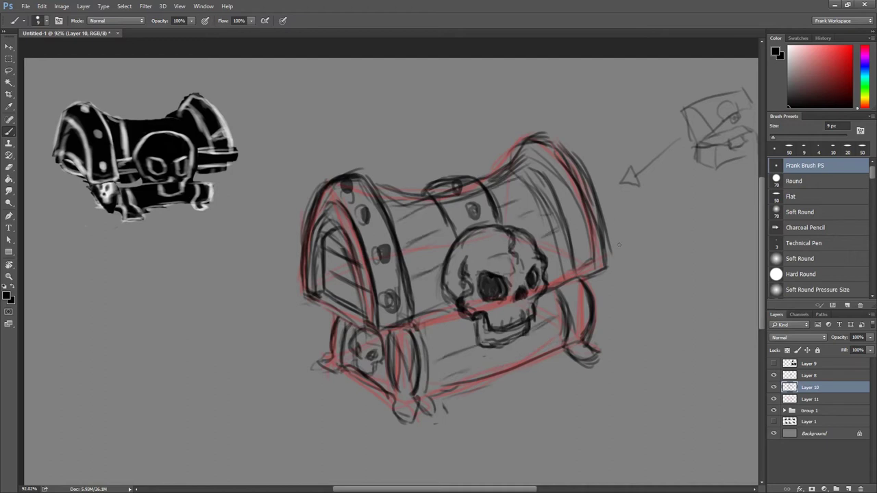
Hide the skull and red sketch layers to compare, then delete the red sketch Layer 11.
{"action": "scroll", "coordinate": [616, 221], "scroll_direction": "down", "scroll_amount": 5}
{"action": "scroll", "coordinate": [616, 221], "scroll_direction": "up", "scroll_amount": 1}
{"action": "left_click", "coordinate": [774, 387]}
{"action": "left_click", "coordinate": [773, 399]}
{"action": "left_click", "coordinate": [774, 398]}
{"action": "left_click", "coordinate": [815, 399]}
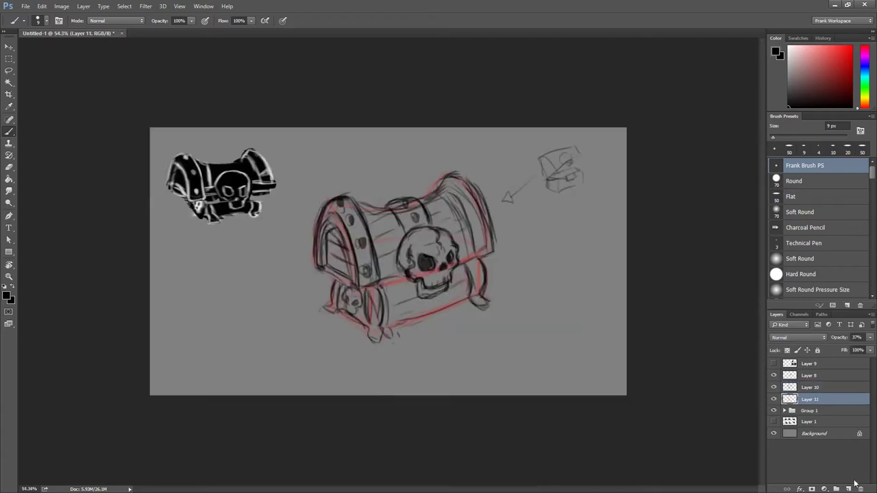
{"action": "left_click", "coordinate": [861, 489]}
{"action": "scroll", "coordinate": [510, 246], "scroll_direction": "down", "scroll_amount": 1}
{"action": "scroll", "coordinate": [512, 262], "scroll_direction": "up", "scroll_amount": 2}
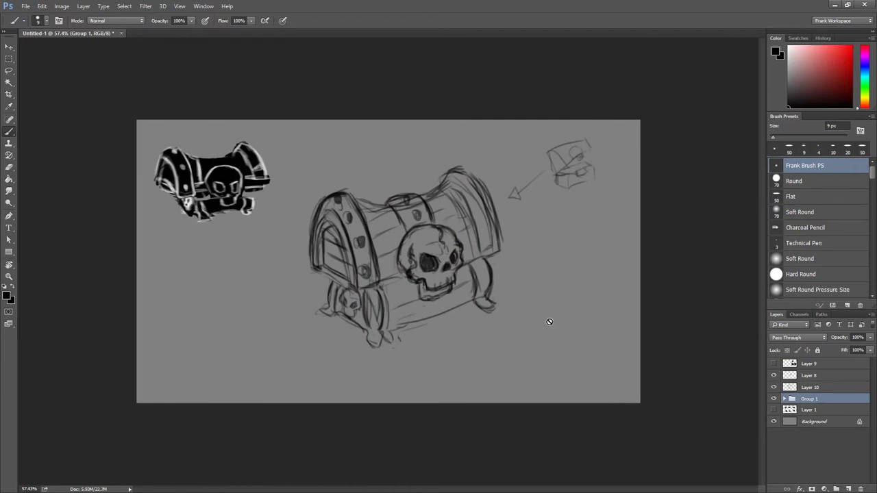
On Layer 10, erase the arrow and small chest thumbnail with the Flat eraser preset.
{"action": "left_click", "coordinate": [774, 399]}
{"action": "left_click", "coordinate": [812, 387]}
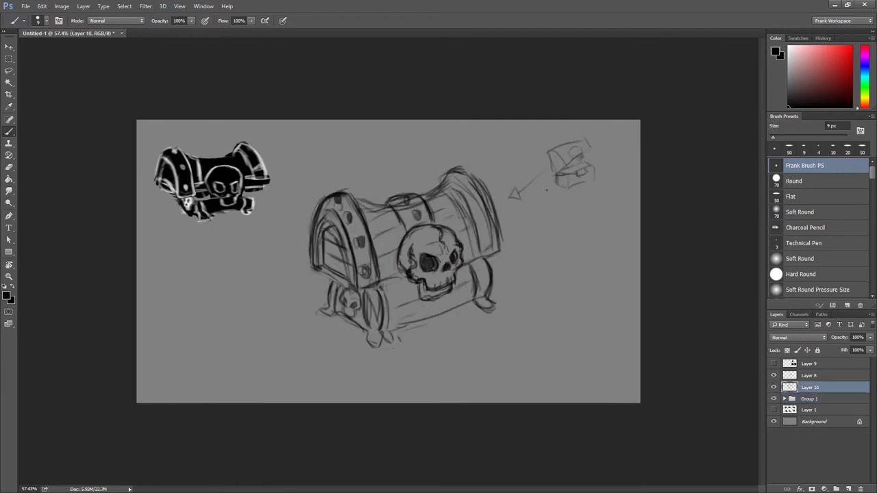
{"action": "key", "text": "e"}
{"action": "mouse_move", "coordinate": [541, 165]}
{"action": "left_mouse_down"}
{"action": "mouse_move", "coordinate": [515, 195]}
{"action": "mouse_move", "coordinate": [581, 181]}
{"action": "left_mouse_up"}
{"action": "left_click", "coordinate": [791, 197]}
{"action": "mouse_move", "coordinate": [548, 147]}
{"action": "left_mouse_down"}
{"action": "mouse_move", "coordinate": [562, 174]}
{"action": "mouse_move", "coordinate": [568, 152]}
{"action": "left_mouse_up"}
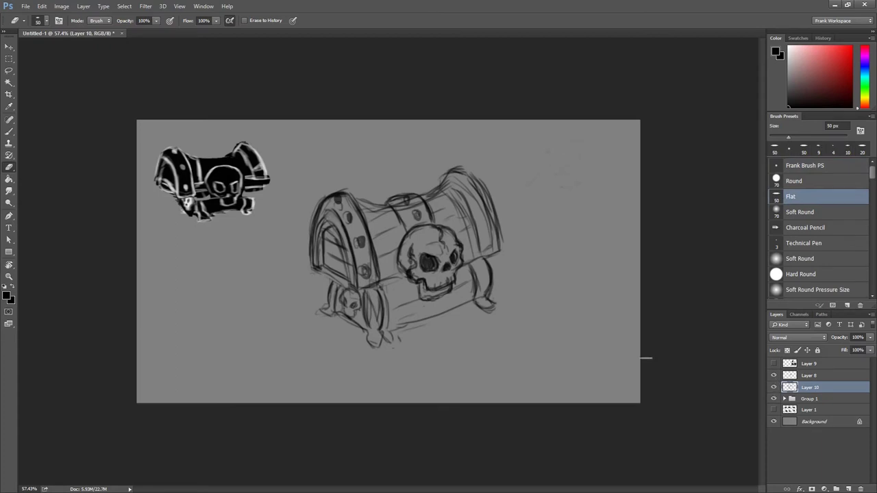
Try Free Transform on Layer 10, then lasso around the chest sketch and invert the selection.
{"action": "key", "text": "ctrl+t"}
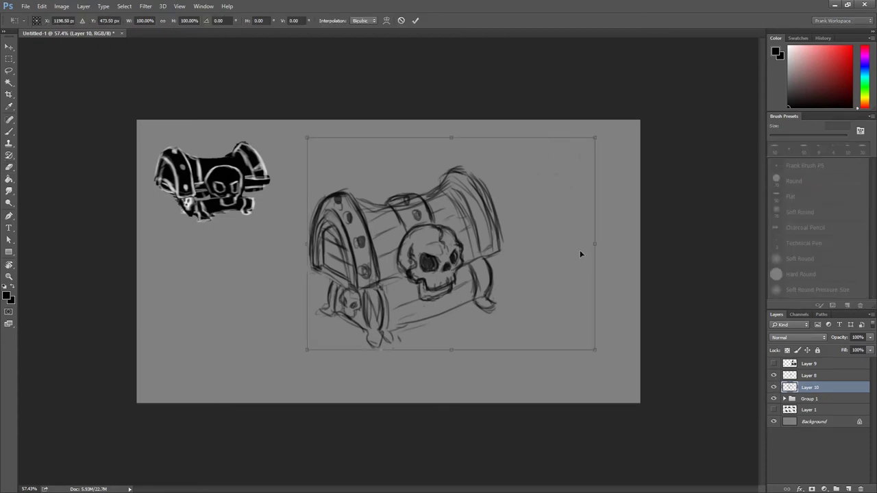
{"action": "key", "text": "Return"}
{"action": "key", "text": "ctrl+t"}
{"action": "key", "text": "Return"}
{"action": "key", "text": "l"}
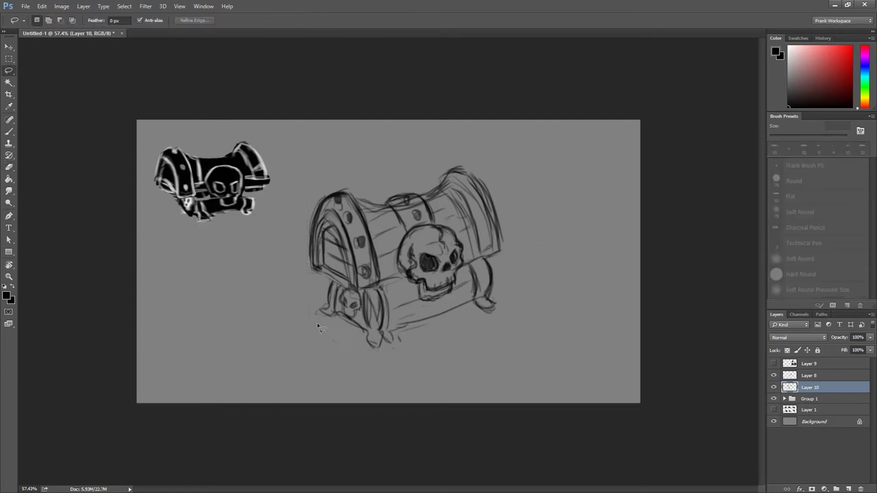
{"action": "left_click_drag", "start_coordinate": [452, 162], "coordinate": [444, 162]}
{"action": "left_click", "coordinate": [124, 6]}
{"action": "left_click", "coordinate": [137, 44]}
{"action": "key", "text": "ctrl+d"}
Rotate the chest sketch slightly clockwise and rescale it, comparing before and after.
{"action": "key", "text": "ctrl+t"}
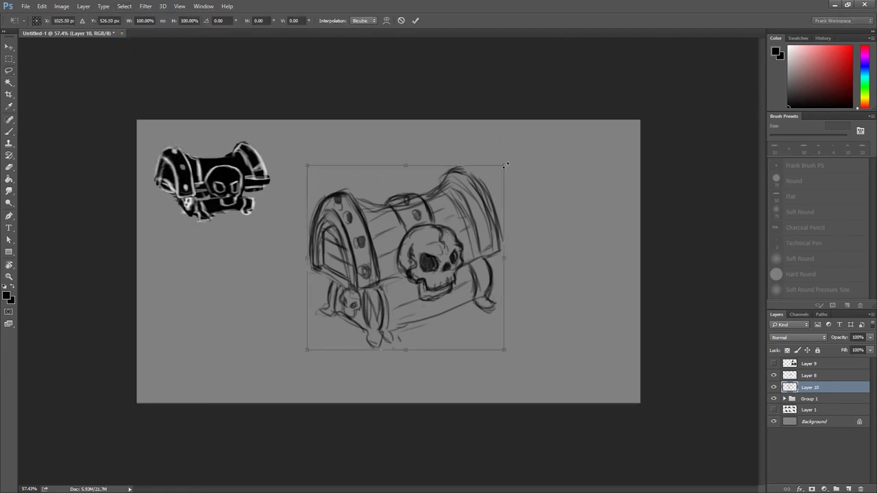
{"action": "left_click_drag", "start_coordinate": [509, 166], "coordinate": [506, 194]}
{"action": "left_click_drag", "start_coordinate": [504, 350], "coordinate": [487, 336]}
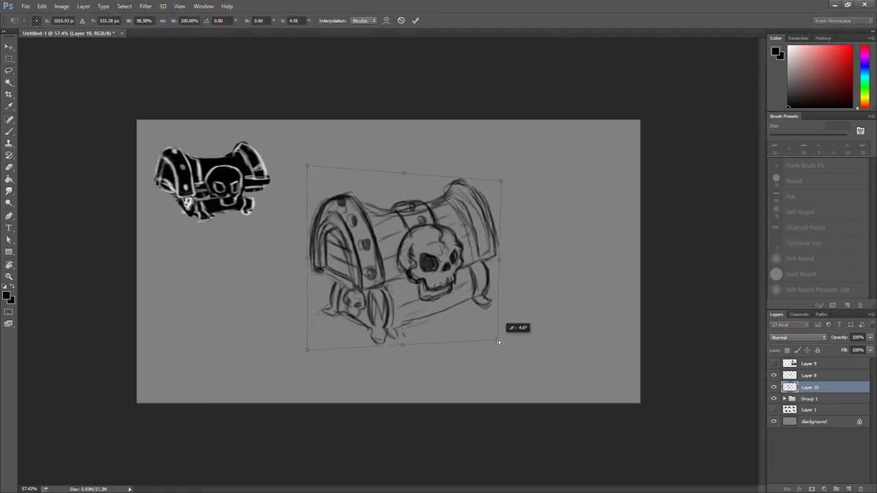
{"action": "key", "text": "Return"}
{"action": "key", "text": "ctrl+z"}
{"action": "key", "text": "ctrl+z"}
{"action": "key", "text": "ctrl+z"}
{"action": "key", "text": "ctrl+z"}
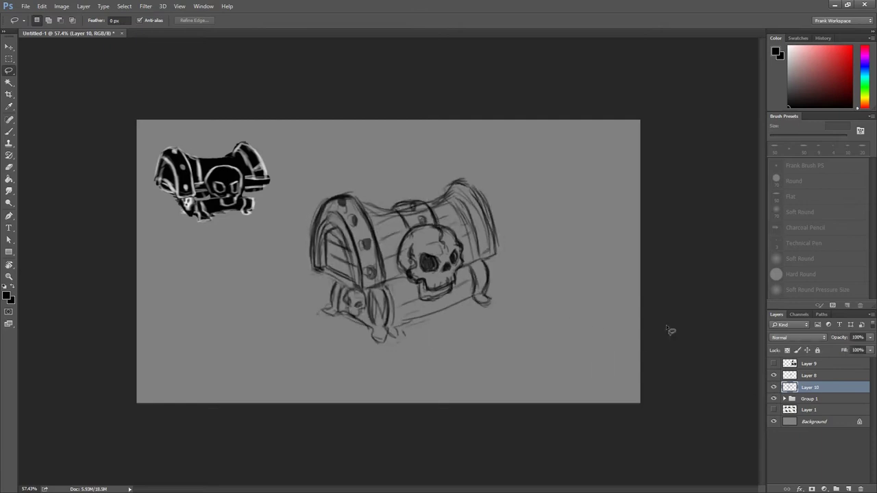
Move the skull into place and shrink it to about 89%.
{"action": "scroll", "coordinate": [468, 239], "scroll_direction": "up", "scroll_amount": 1}
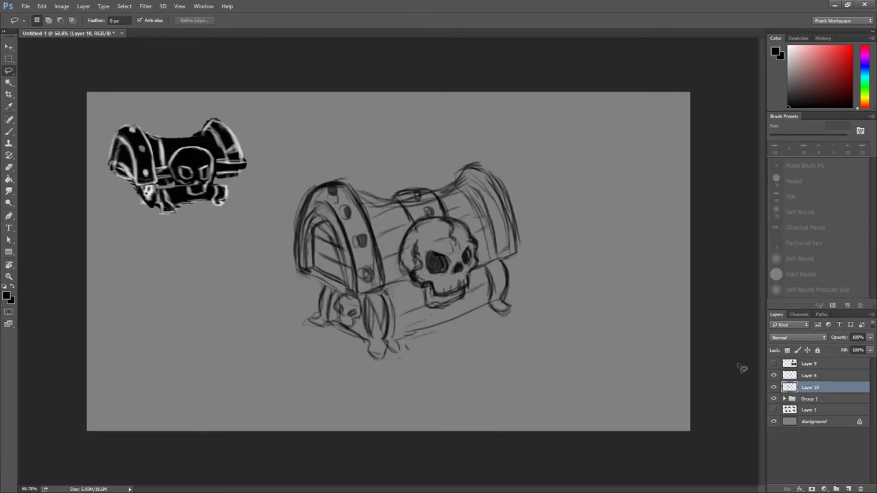
{"action": "key", "text": "alt+bracketright"}
{"action": "key", "text": "ctrl+t"}
{"action": "left_click_drag", "start_coordinate": [461, 271], "coordinate": [466, 274]}
{"action": "left_click_drag", "start_coordinate": [383, 213], "coordinate": [395, 224]}
{"action": "left_click_drag", "start_coordinate": [452, 270], "coordinate": [468, 306]}
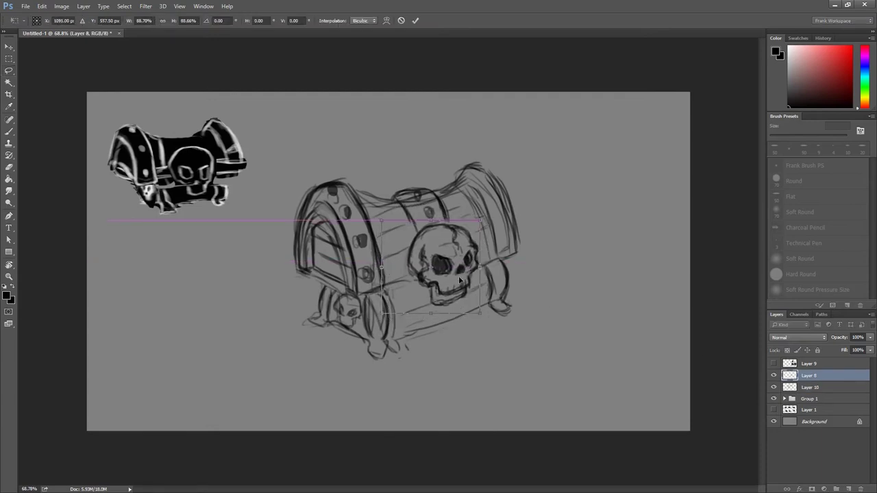
{"action": "key", "text": "Return"}
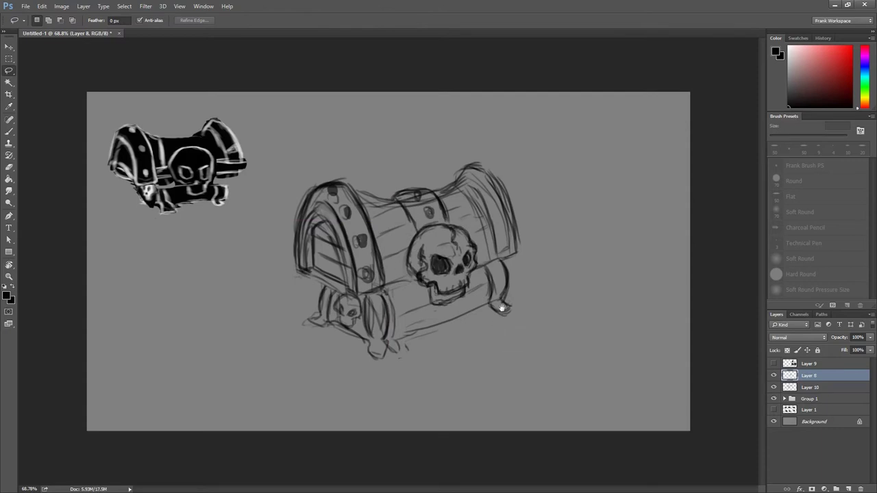
Fade Layer 10's chest sketch to 34% opacity and add a new empty layer above it.
{"action": "scroll", "coordinate": [505, 294], "scroll_direction": "down", "scroll_amount": 1}
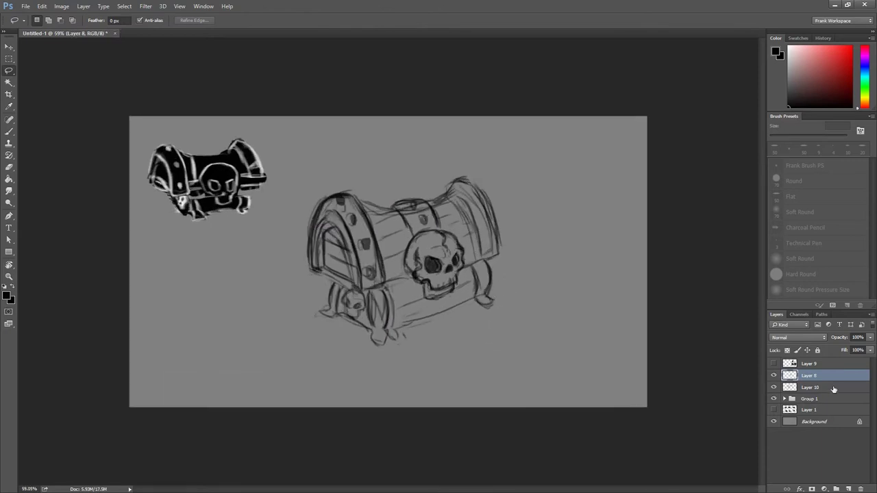
{"action": "left_click", "coordinate": [809, 387]}
{"action": "left_click_drag", "start_coordinate": [870, 337], "coordinate": [839, 356]}
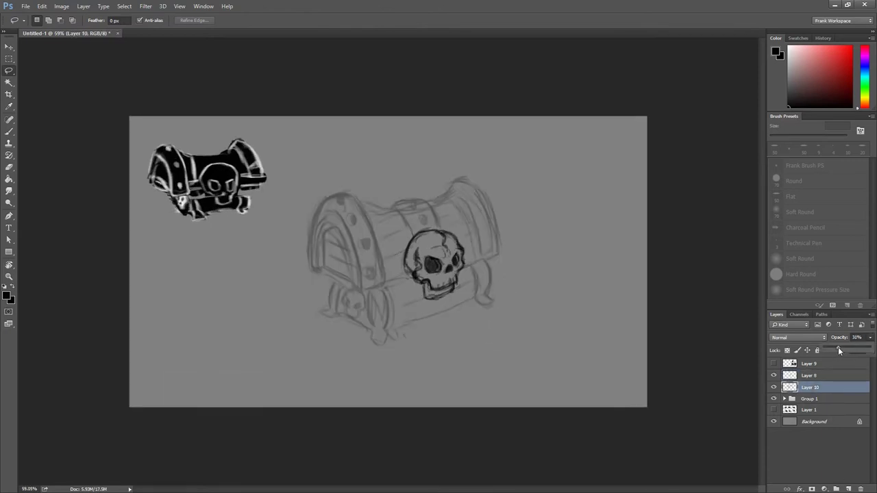
{"action": "scroll", "coordinate": [428, 244], "scroll_direction": "down", "scroll_amount": 1}
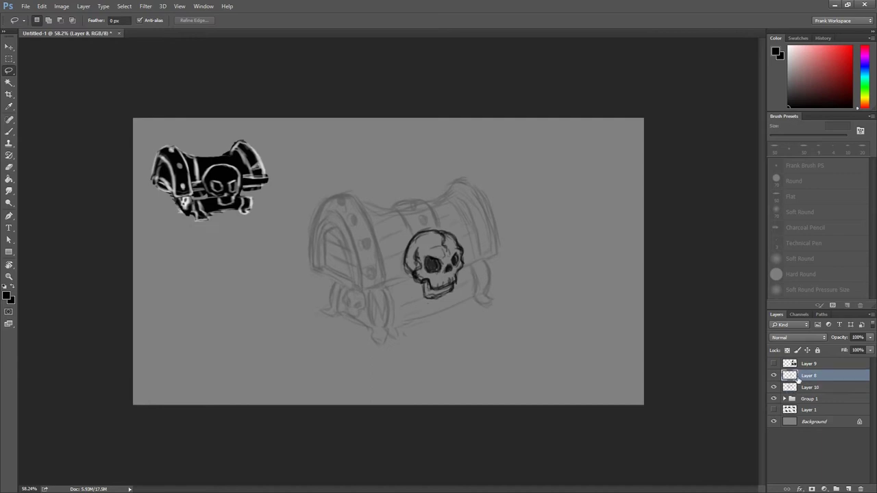
{"action": "left_click", "coordinate": [848, 489]}
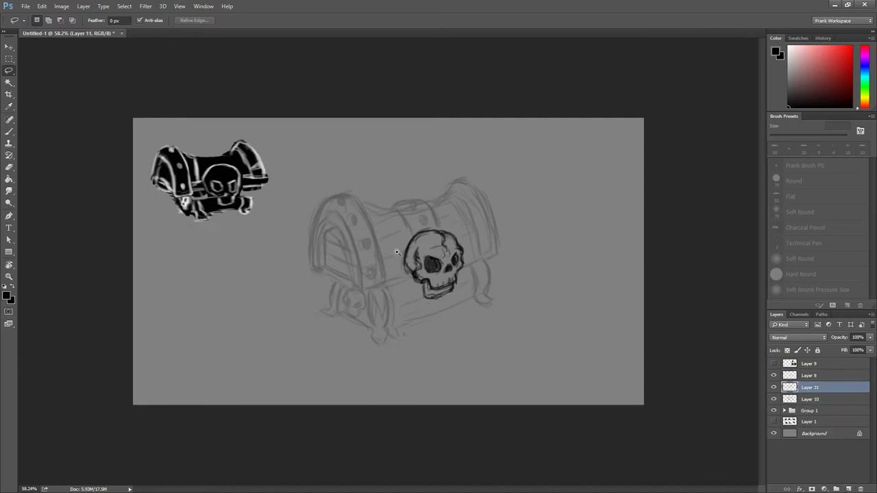
Zoom in on the lid and try a 9 px brush stroke on the arch's top-left, undone.
{"action": "scroll", "coordinate": [396, 251], "scroll_direction": "up", "scroll_amount": 1}
{"action": "scroll", "coordinate": [314, 254], "scroll_direction": "up", "scroll_amount": 1}
{"action": "scroll", "coordinate": [314, 250], "scroll_direction": "up", "scroll_amount": 1}
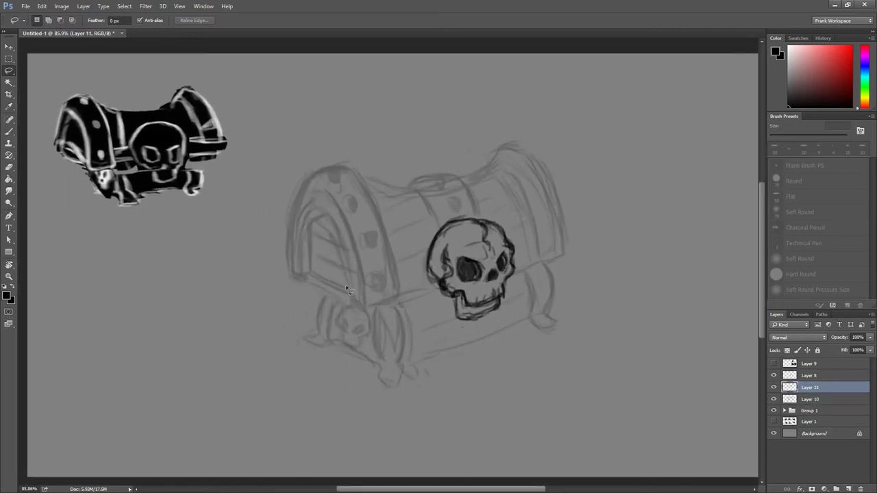
{"action": "scroll", "coordinate": [466, 322], "scroll_direction": "down", "scroll_amount": 3}
{"action": "scroll", "coordinate": [445, 313], "scroll_direction": "up", "scroll_amount": 2}
{"action": "scroll", "coordinate": [383, 233], "scroll_direction": "up", "scroll_amount": 2}
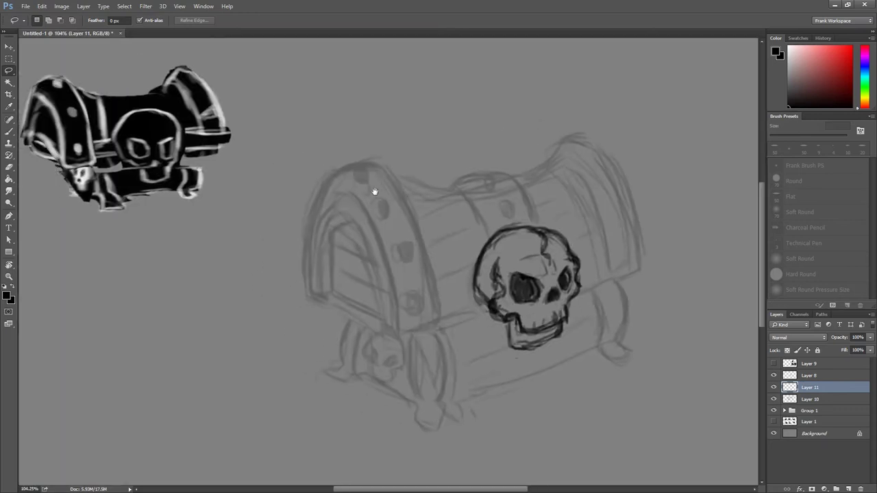
{"action": "scroll", "coordinate": [346, 198], "scroll_direction": "up", "scroll_amount": 1}
{"action": "key", "text": "b"}
{"action": "mouse_move", "coordinate": [380, 165]}
{"action": "left_mouse_down"}
{"action": "mouse_move", "coordinate": [345, 177]}
{"action": "mouse_move", "coordinate": [394, 165]}
{"action": "mouse_move", "coordinate": [445, 329]}
{"action": "left_mouse_up"}
{"action": "key", "text": "ctrl+z"}
{"action": "key", "text": "ctrl+z"}
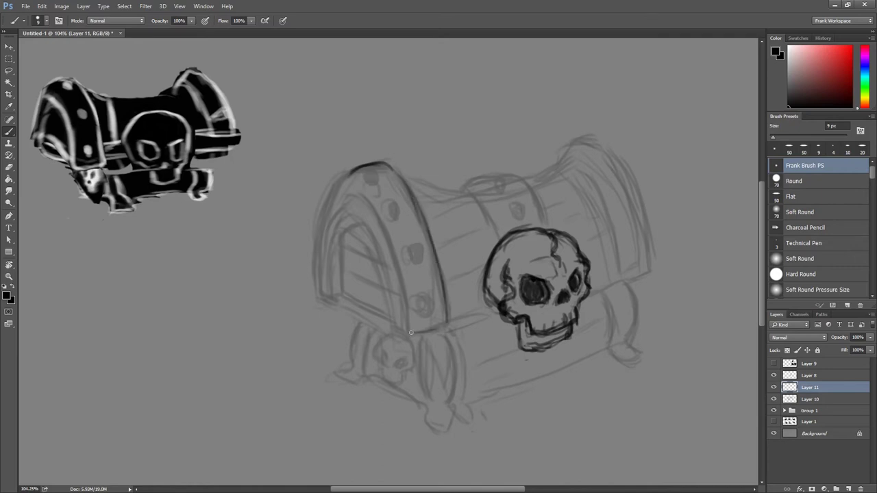
Darken the front arch's right and inner edges, undoing a short stroke.
{"action": "mouse_move", "coordinate": [395, 168]}
{"action": "left_mouse_down"}
{"action": "mouse_move", "coordinate": [445, 298]}
{"action": "mouse_move", "coordinate": [444, 335]}
{"action": "left_mouse_up"}
{"action": "mouse_move", "coordinate": [354, 187]}
{"action": "left_mouse_down"}
{"action": "mouse_move", "coordinate": [388, 247]}
{"action": "mouse_move", "coordinate": [408, 333]}
{"action": "left_mouse_up"}
{"action": "mouse_move", "coordinate": [374, 204]}
{"action": "left_mouse_down"}
{"action": "mouse_move", "coordinate": [406, 316]}
{"action": "mouse_move", "coordinate": [445, 323]}
{"action": "left_mouse_up"}
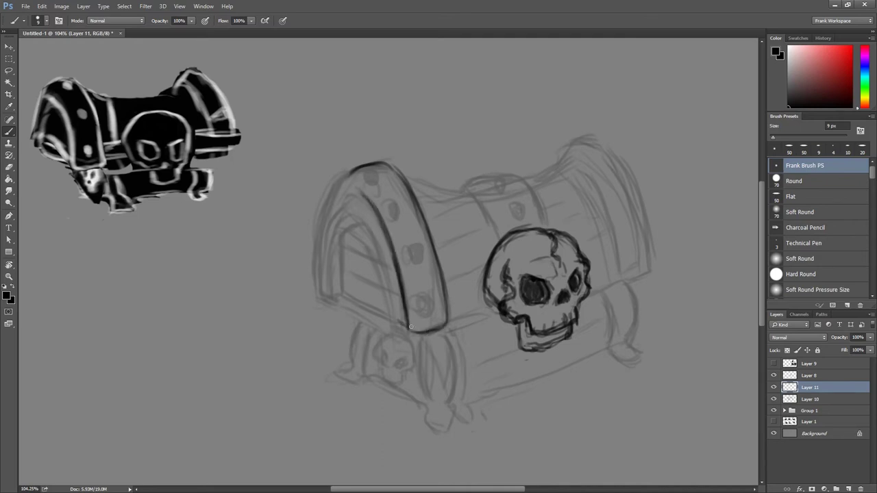
{"action": "key", "text": "ctrl+z"}
{"action": "key", "text": "e"}
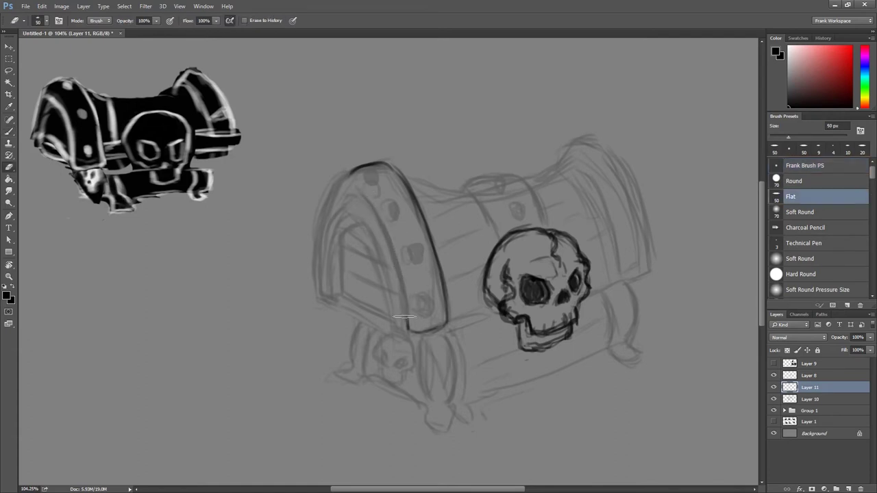
{"action": "key", "text": "b"}
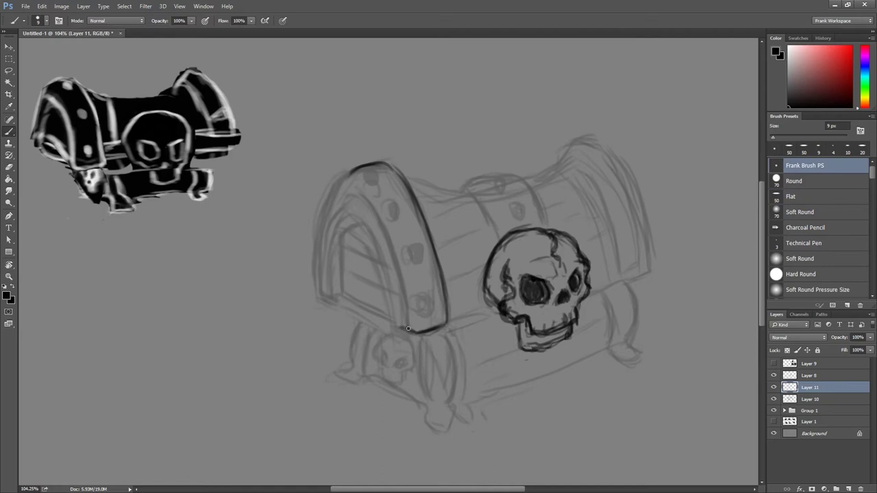
Ink the arch's inner edge with several reinforcing downward strokes.
{"action": "left_click_drag", "start_coordinate": [413, 317], "coordinate": [410, 280]}
{"action": "left_click_drag", "start_coordinate": [387, 226], "coordinate": [417, 329]}
{"action": "mouse_move", "coordinate": [345, 202]}
{"action": "left_mouse_down"}
{"action": "mouse_move", "coordinate": [372, 218]}
{"action": "mouse_move", "coordinate": [395, 262]}
{"action": "mouse_move", "coordinate": [409, 327]}
{"action": "mouse_move", "coordinate": [385, 238]}
{"action": "left_mouse_up"}
{"action": "left_click_drag", "start_coordinate": [400, 285], "coordinate": [381, 232]}
Shade the arch's rivets darker, including the upper rivet.
{"action": "mouse_move", "coordinate": [400, 261]}
{"action": "left_mouse_down"}
{"action": "mouse_move", "coordinate": [411, 309]}
{"action": "mouse_move", "coordinate": [394, 240]}
{"action": "left_mouse_up"}
{"action": "mouse_move", "coordinate": [429, 301]}
{"action": "left_mouse_down"}
{"action": "mouse_move", "coordinate": [433, 312]}
{"action": "mouse_move", "coordinate": [430, 299]}
{"action": "left_mouse_up"}
{"action": "left_click_drag", "start_coordinate": [421, 258], "coordinate": [419, 261]}
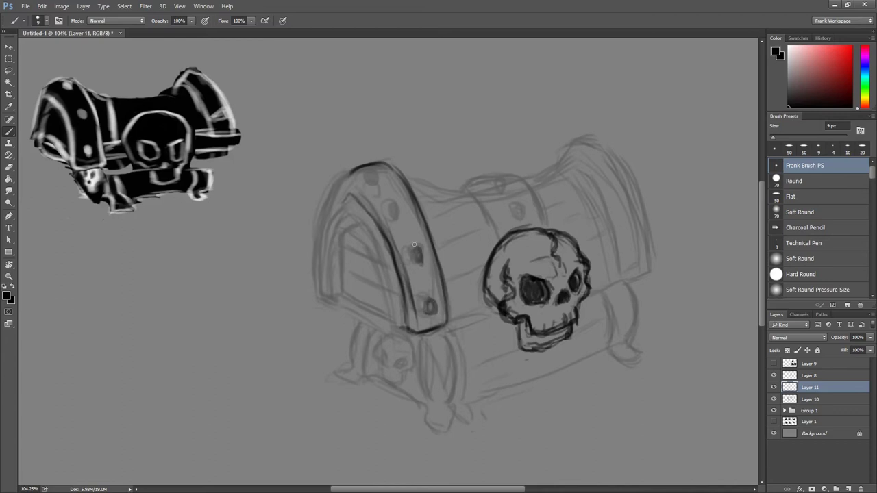
{"action": "left_click_drag", "start_coordinate": [402, 214], "coordinate": [395, 209]}
Ink the arch's outer left edge, undoing stray strokes and a dark blob.
{"action": "left_click_drag", "start_coordinate": [374, 168], "coordinate": [318, 260]}
{"action": "key", "text": "ctrl+z"}
{"action": "left_click_drag", "start_coordinate": [343, 178], "coordinate": [324, 232]}
{"action": "mouse_move", "coordinate": [333, 193]}
{"action": "left_mouse_down"}
{"action": "mouse_move", "coordinate": [322, 290]}
{"action": "mouse_move", "coordinate": [329, 273]}
{"action": "left_mouse_up"}
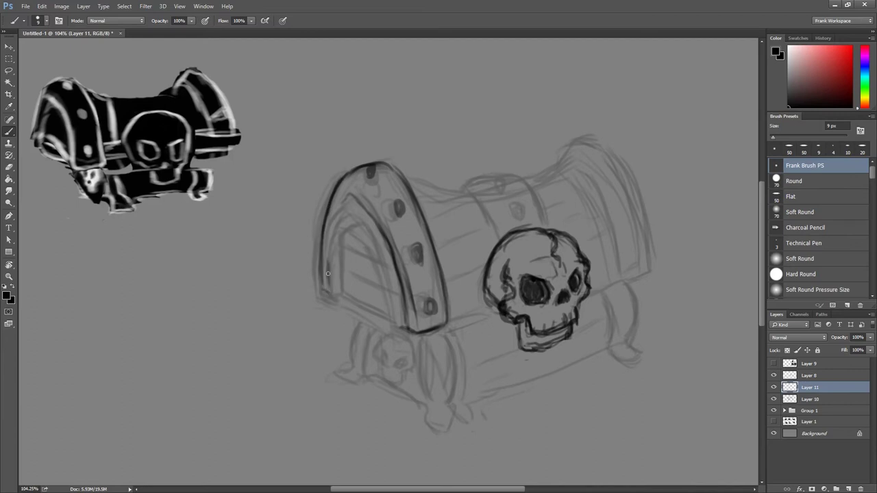
{"action": "mouse_move", "coordinate": [330, 232]}
{"action": "left_mouse_down"}
{"action": "mouse_move", "coordinate": [329, 259]}
{"action": "mouse_move", "coordinate": [348, 198]}
{"action": "left_mouse_up"}
{"action": "key", "text": "ctrl+z"}
Redraw the inner-left arch stroke and trace the arch's inner curve over the top.
{"action": "left_click_drag", "start_coordinate": [341, 243], "coordinate": [348, 209]}
{"action": "key", "text": "ctrl+z"}
{"action": "mouse_move", "coordinate": [341, 239]}
{"action": "left_mouse_down"}
{"action": "mouse_move", "coordinate": [358, 197]}
{"action": "mouse_move", "coordinate": [393, 240]}
{"action": "left_mouse_up"}
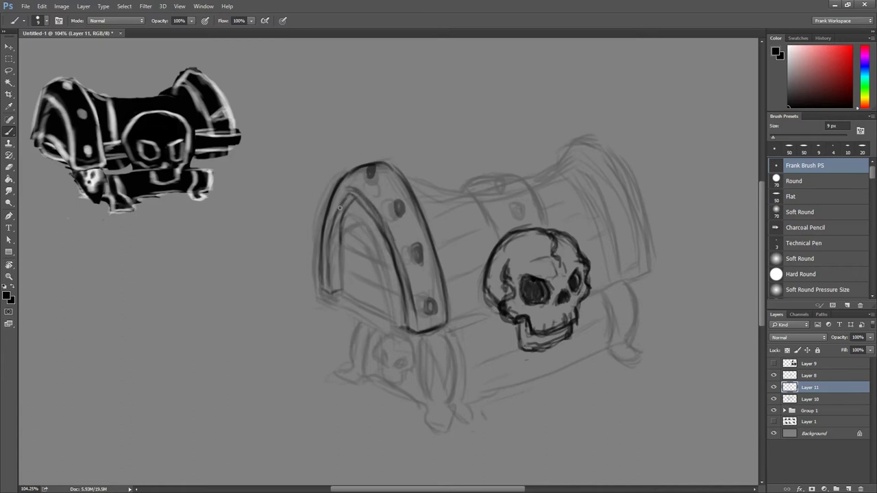
{"action": "mouse_move", "coordinate": [330, 245]}
{"action": "left_mouse_down"}
{"action": "mouse_move", "coordinate": [336, 199]}
{"action": "mouse_move", "coordinate": [349, 185]}
{"action": "mouse_move", "coordinate": [387, 230]}
{"action": "left_mouse_up"}
{"action": "key", "text": "e"}
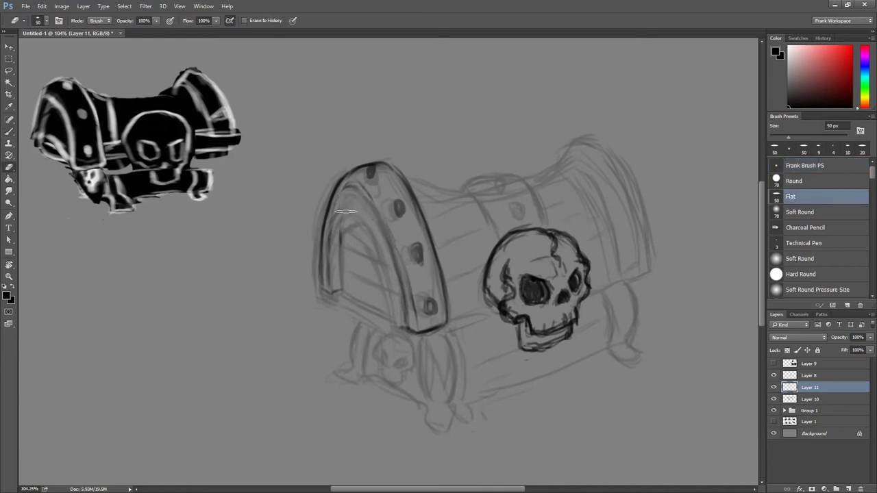
{"action": "key", "text": "b"}
{"action": "left_click_drag", "start_coordinate": [334, 219], "coordinate": [417, 331]}
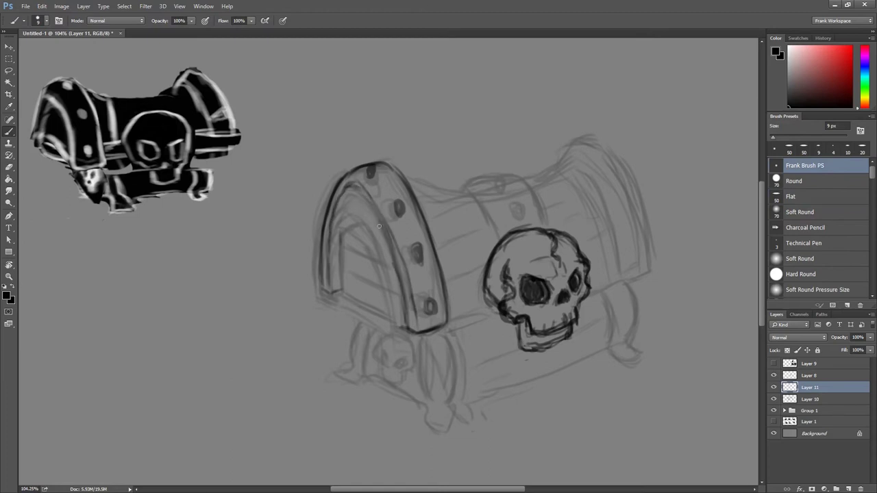
Reinforce the arch's inner curve and draw plank lines inside the arch.
{"action": "left_click_drag", "start_coordinate": [363, 196], "coordinate": [390, 260]}
{"action": "left_click_drag", "start_coordinate": [376, 200], "coordinate": [414, 309]}
{"action": "mouse_move", "coordinate": [341, 240]}
{"action": "left_mouse_down"}
{"action": "mouse_move", "coordinate": [346, 197]}
{"action": "mouse_move", "coordinate": [359, 192]}
{"action": "left_mouse_up"}
{"action": "mouse_move", "coordinate": [371, 195]}
{"action": "left_mouse_down"}
{"action": "mouse_move", "coordinate": [388, 224]}
{"action": "mouse_move", "coordinate": [332, 294]}
{"action": "mouse_move", "coordinate": [402, 323]}
{"action": "left_mouse_up"}
{"action": "left_click_drag", "start_coordinate": [347, 292], "coordinate": [404, 322]}
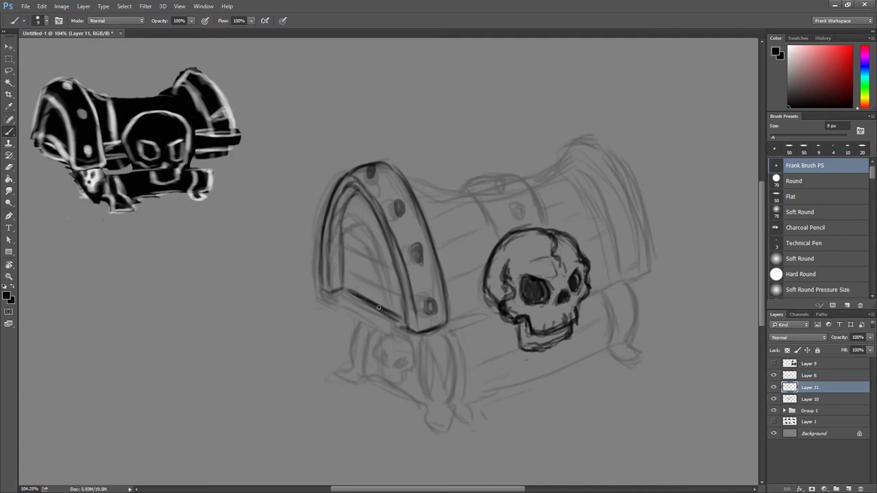
{"action": "mouse_move", "coordinate": [349, 293]}
{"action": "left_mouse_down"}
{"action": "mouse_move", "coordinate": [345, 263]}
{"action": "mouse_move", "coordinate": [400, 279]}
{"action": "left_mouse_up"}
{"action": "mouse_move", "coordinate": [346, 254]}
{"action": "left_mouse_down"}
{"action": "mouse_move", "coordinate": [346, 215]}
{"action": "mouse_move", "coordinate": [382, 233]}
{"action": "left_mouse_up"}
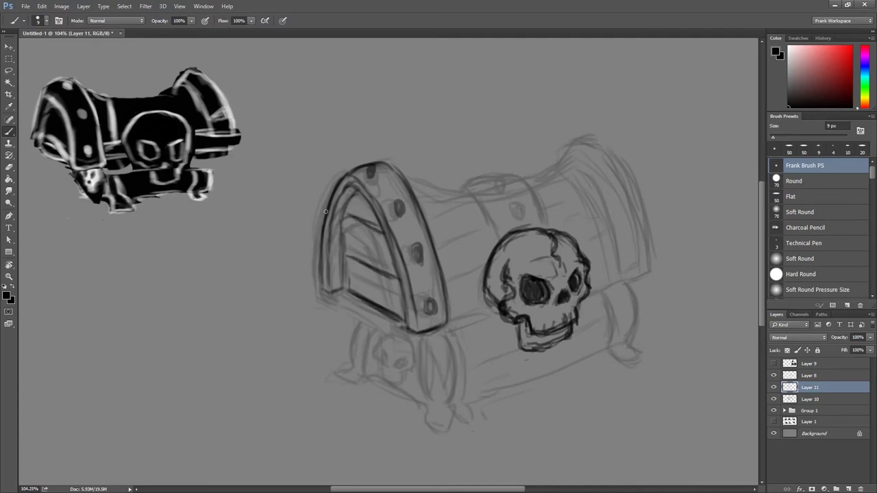
Ink the chest's bottom edge and left front leg with foot, and sketch its small skull.
{"action": "mouse_move", "coordinate": [363, 306]}
{"action": "left_mouse_down"}
{"action": "mouse_move", "coordinate": [356, 360]}
{"action": "mouse_move", "coordinate": [345, 375]}
{"action": "mouse_move", "coordinate": [378, 378]}
{"action": "mouse_move", "coordinate": [347, 380]}
{"action": "mouse_move", "coordinate": [371, 381]}
{"action": "mouse_move", "coordinate": [354, 345]}
{"action": "mouse_move", "coordinate": [369, 323]}
{"action": "left_mouse_up"}
{"action": "key", "text": "ctrl+alt+z"}
{"action": "key", "text": "ctrl+alt+z"}
{"action": "mouse_move", "coordinate": [374, 377]}
{"action": "left_mouse_down"}
{"action": "mouse_move", "coordinate": [422, 385]}
{"action": "mouse_move", "coordinate": [445, 426]}
{"action": "mouse_move", "coordinate": [466, 418]}
{"action": "left_mouse_up"}
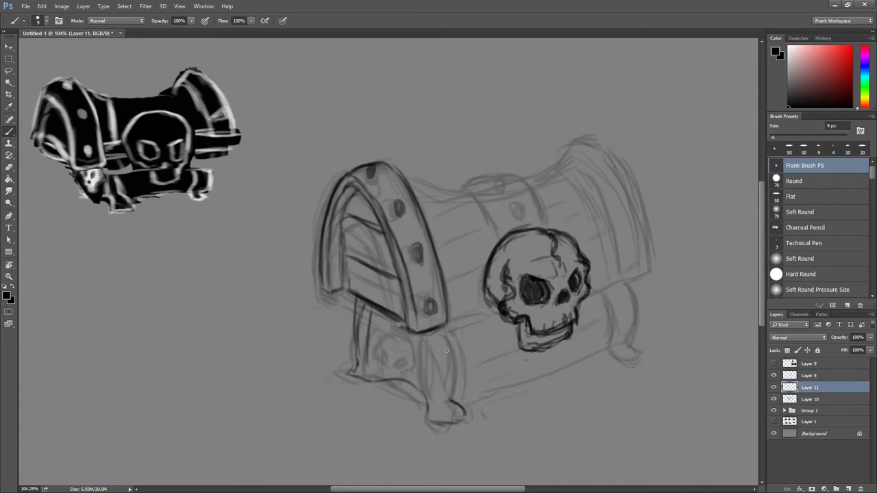
{"action": "mouse_move", "coordinate": [444, 332]}
{"action": "left_mouse_down"}
{"action": "mouse_move", "coordinate": [452, 394]}
{"action": "mouse_move", "coordinate": [428, 402]}
{"action": "mouse_move", "coordinate": [425, 392]}
{"action": "mouse_move", "coordinate": [439, 427]}
{"action": "left_mouse_up"}
{"action": "mouse_move", "coordinate": [369, 376]}
{"action": "left_mouse_down"}
{"action": "mouse_move", "coordinate": [414, 391]}
{"action": "mouse_move", "coordinate": [428, 414]}
{"action": "left_mouse_up"}
{"action": "mouse_move", "coordinate": [370, 316]}
{"action": "left_mouse_down"}
{"action": "mouse_move", "coordinate": [356, 380]}
{"action": "mouse_move", "coordinate": [378, 378]}
{"action": "mouse_move", "coordinate": [426, 407]}
{"action": "left_mouse_up"}
{"action": "left_click_drag", "start_coordinate": [370, 375], "coordinate": [392, 383]}
{"action": "mouse_move", "coordinate": [383, 334]}
{"action": "left_mouse_down"}
{"action": "mouse_move", "coordinate": [372, 360]}
{"action": "mouse_move", "coordinate": [408, 336]}
{"action": "mouse_move", "coordinate": [396, 371]}
{"action": "mouse_move", "coordinate": [380, 363]}
{"action": "mouse_move", "coordinate": [423, 356]}
{"action": "left_mouse_up"}
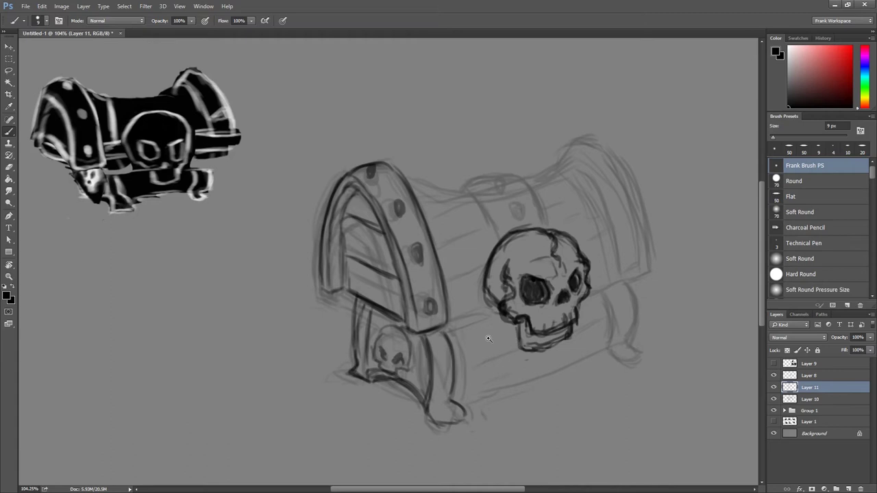
Ink the chest's right-side curve plus the strap and lid edges near the skull.
{"action": "scroll", "coordinate": [406, 190], "scroll_direction": "down", "scroll_amount": 2}
{"action": "scroll", "coordinate": [407, 189], "scroll_direction": "up", "scroll_amount": 3}
{"action": "left_click_drag", "start_coordinate": [424, 171], "coordinate": [528, 141]}
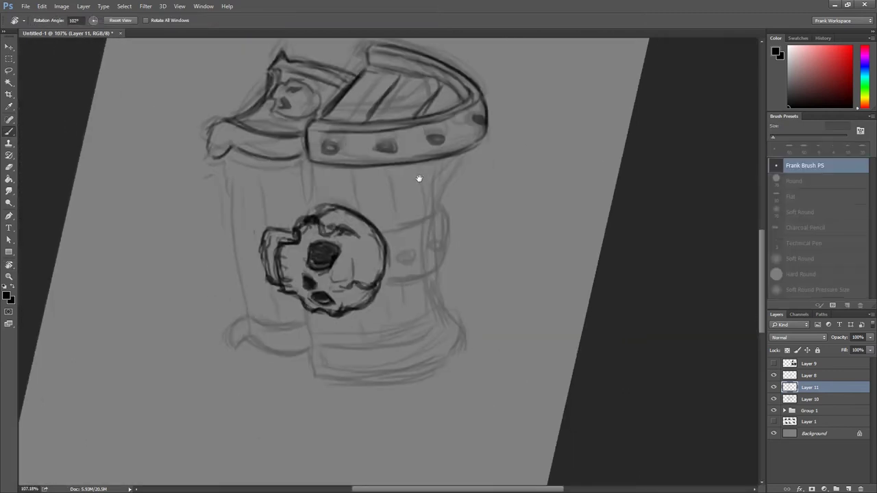
{"action": "scroll", "coordinate": [417, 180], "scroll_direction": "up", "scroll_amount": 2}
{"action": "left_click_drag", "start_coordinate": [438, 206], "coordinate": [435, 273]}
{"action": "key", "text": "Escape"}
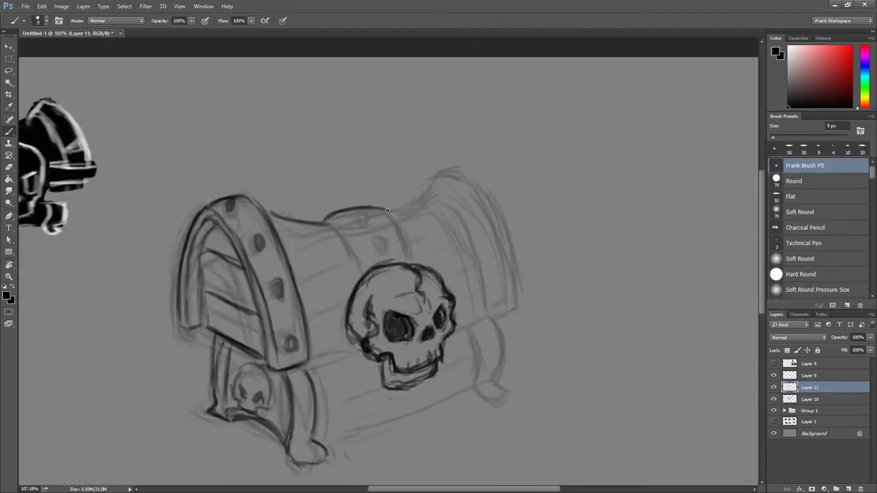
{"action": "left_click_drag", "start_coordinate": [392, 206], "coordinate": [406, 254]}
{"action": "left_click_drag", "start_coordinate": [332, 222], "coordinate": [360, 281]}
{"action": "mouse_move", "coordinate": [396, 210]}
{"action": "left_mouse_down"}
{"action": "mouse_move", "coordinate": [464, 170]}
{"action": "mouse_move", "coordinate": [518, 305]}
{"action": "left_mouse_up"}
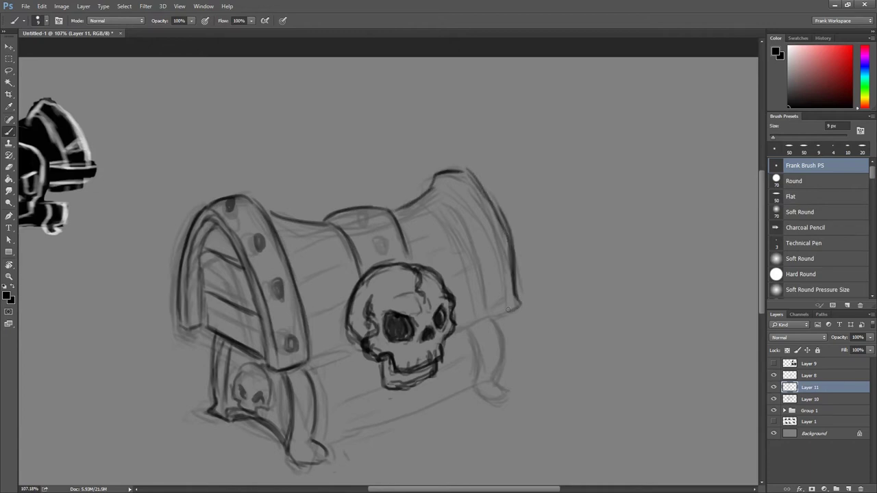
Zoom to about 93%, rotate the view 25°, and ink the lid's lower-right corner and right leg edges.
{"action": "key", "text": "z"}
{"action": "mouse_move", "coordinate": [445, 198]}
{"action": "left_mouse_down"}
{"action": "mouse_move", "coordinate": [466, 221]}
{"action": "mouse_move", "coordinate": [450, 216]}
{"action": "mouse_move", "coordinate": [472, 223]}
{"action": "mouse_move", "coordinate": [507, 312]}
{"action": "mouse_move", "coordinate": [495, 204]}
{"action": "mouse_move", "coordinate": [462, 197]}
{"action": "left_mouse_up"}
{"action": "key", "text": "b"}
{"action": "key", "text": "r"}
{"action": "left_click_drag", "start_coordinate": [368, 353], "coordinate": [479, 319]}
{"action": "key", "text": "b"}
{"action": "left_click_drag", "start_coordinate": [474, 188], "coordinate": [472, 212]}
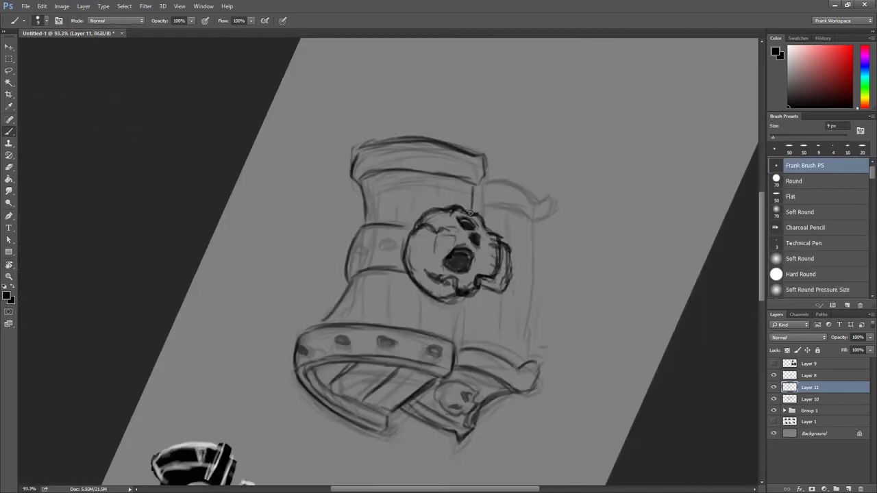
{"action": "left_click_drag", "start_coordinate": [458, 298], "coordinate": [456, 342]}
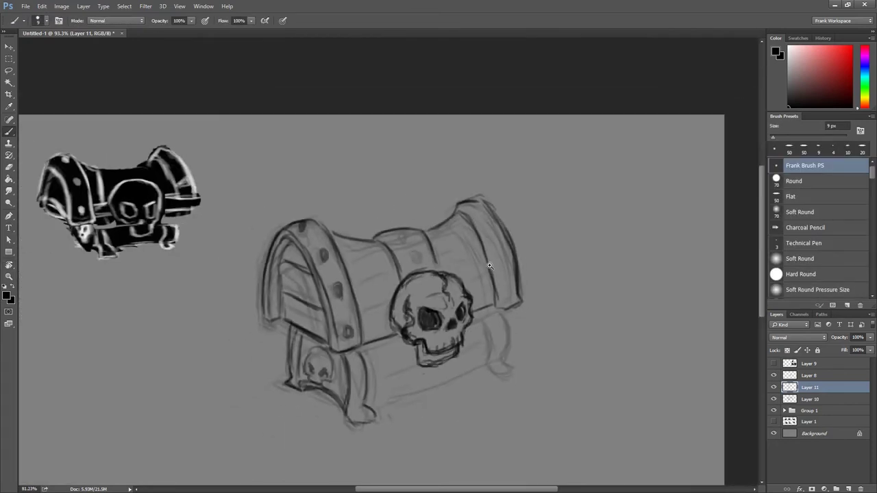
{"action": "scroll", "coordinate": [499, 287], "scroll_direction": "down", "scroll_amount": 2}
{"action": "left_click_drag", "start_coordinate": [489, 273], "coordinate": [496, 341]}
{"action": "left_click_drag", "start_coordinate": [467, 282], "coordinate": [479, 325]}
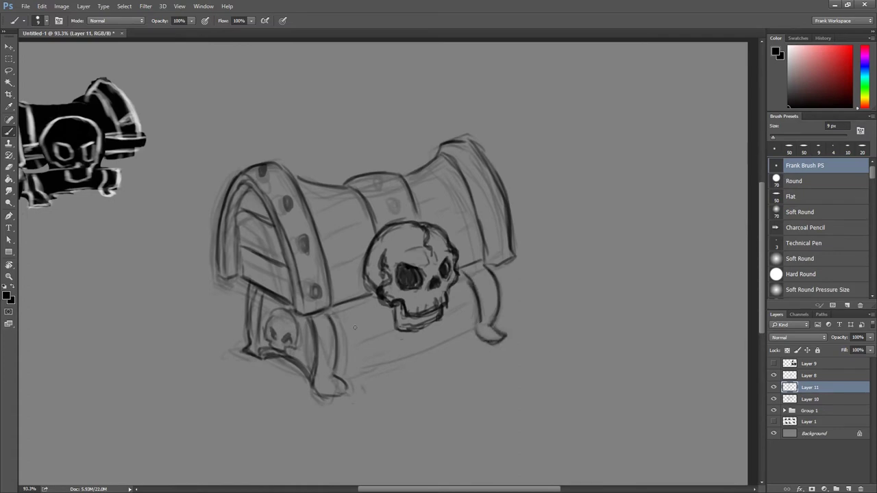
Lighten the left front leg strokes with the flat eraser and redraw its edge lines.
{"action": "key", "text": "e"}
{"action": "mouse_move", "coordinate": [322, 322]}
{"action": "left_mouse_down"}
{"action": "mouse_move", "coordinate": [315, 390]}
{"action": "mouse_move", "coordinate": [339, 383]}
{"action": "mouse_move", "coordinate": [328, 319]}
{"action": "mouse_move", "coordinate": [323, 370]}
{"action": "left_mouse_up"}
{"action": "key", "text": "b"}
{"action": "left_click_drag", "start_coordinate": [250, 286], "coordinate": [242, 352]}
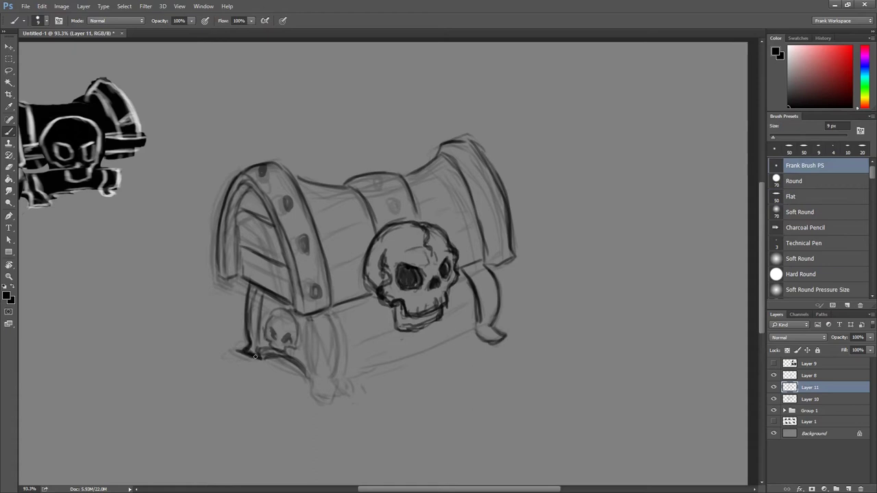
{"action": "mouse_move", "coordinate": [267, 349]}
{"action": "left_mouse_down"}
{"action": "mouse_move", "coordinate": [323, 390]}
{"action": "mouse_move", "coordinate": [374, 368]}
{"action": "mouse_move", "coordinate": [317, 174]}
{"action": "mouse_move", "coordinate": [285, 275]}
{"action": "left_mouse_up"}
Add strokes along the barrel's left side, reset the view upright, and darken the left front leg outline.
{"action": "key", "text": "r"}
{"action": "left_click_drag", "start_coordinate": [348, 174], "coordinate": [334, 220]}
{"action": "left_click_drag", "start_coordinate": [316, 275], "coordinate": [306, 306]}
{"action": "key", "text": "Escape"}
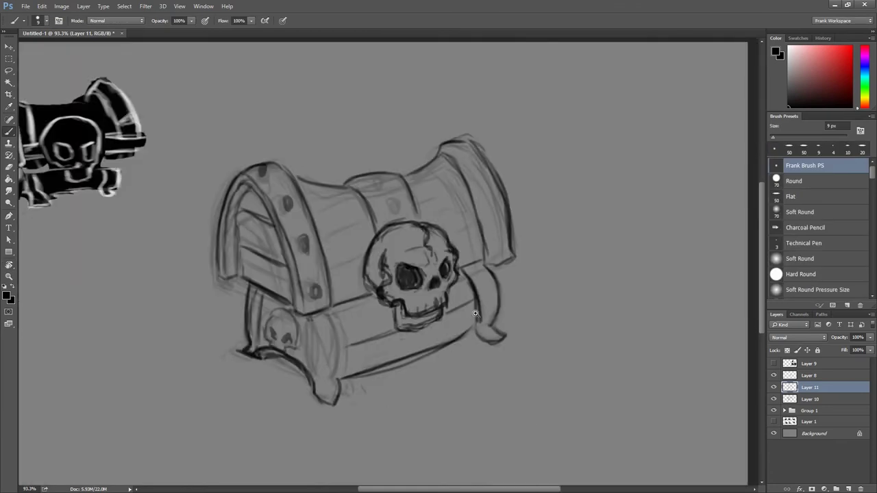
{"action": "scroll", "coordinate": [476, 313], "scroll_direction": "down", "scroll_amount": 2}
{"action": "left_click_drag", "start_coordinate": [319, 279], "coordinate": [317, 332]}
{"action": "left_click_drag", "start_coordinate": [308, 273], "coordinate": [305, 317]}
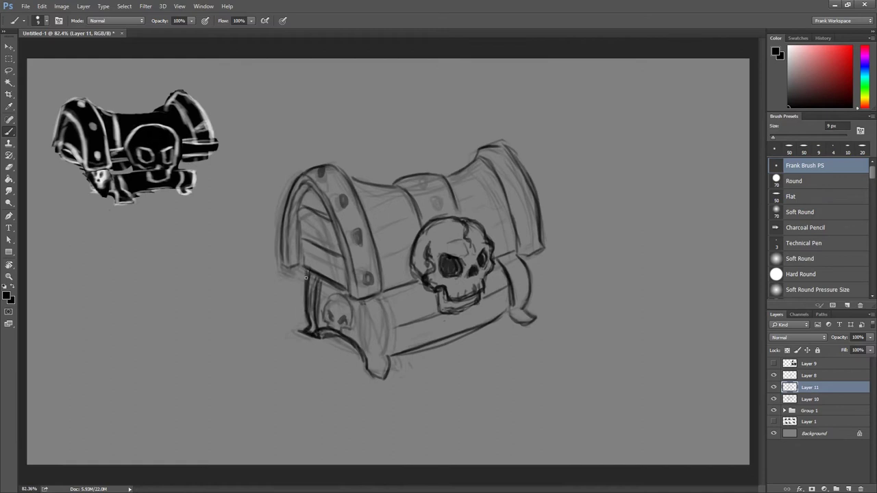
Undo the stray lid mark, draw the chest's front corner edges and a rivet on the right lid band.
{"action": "key", "text": "ctrl+z"}
{"action": "left_click_drag", "start_coordinate": [387, 304], "coordinate": [388, 363]}
{"action": "left_click_drag", "start_coordinate": [365, 302], "coordinate": [364, 355]}
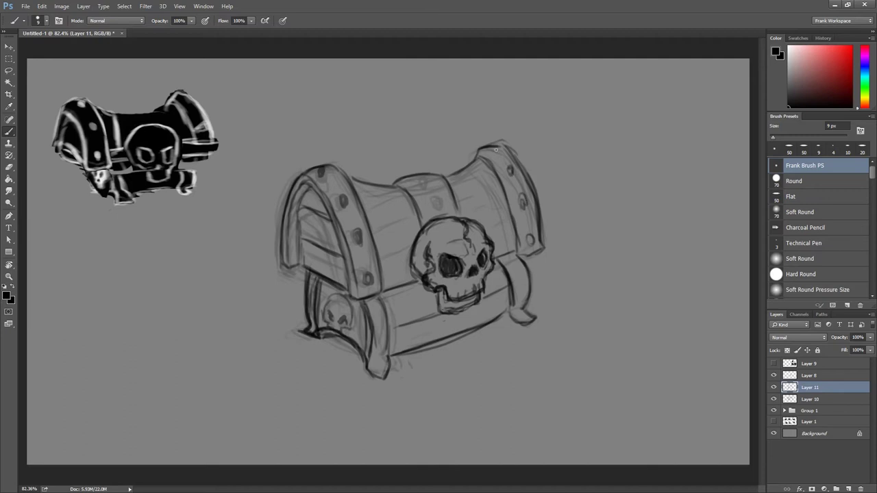
{"action": "left_click_drag", "start_coordinate": [433, 201], "coordinate": [430, 193]}
{"action": "scroll", "coordinate": [441, 218], "scroll_direction": "down", "scroll_amount": 3}
{"action": "scroll", "coordinate": [377, 274], "scroll_direction": "up", "scroll_amount": 2}
{"action": "scroll", "coordinate": [312, 333], "scroll_direction": "up", "scroll_amount": 3}
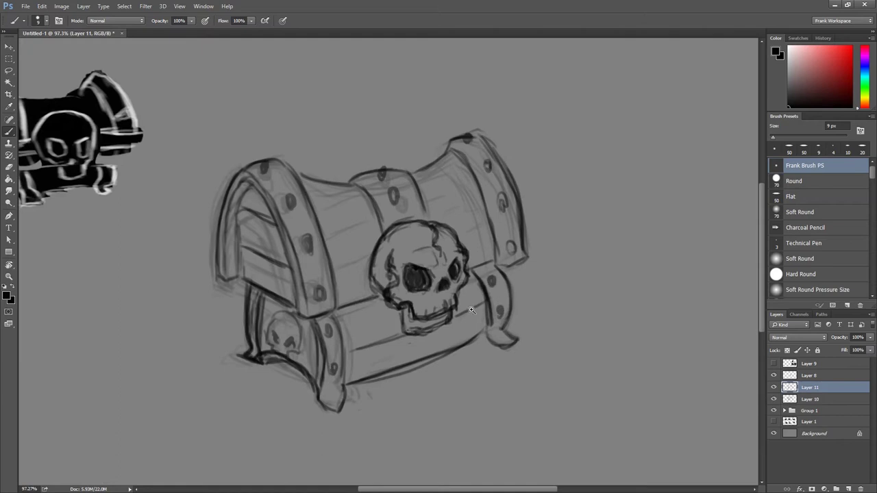
{"action": "scroll", "coordinate": [476, 307], "scroll_direction": "down", "scroll_amount": 3}
{"action": "scroll", "coordinate": [368, 291], "scroll_direction": "down", "scroll_amount": 1}
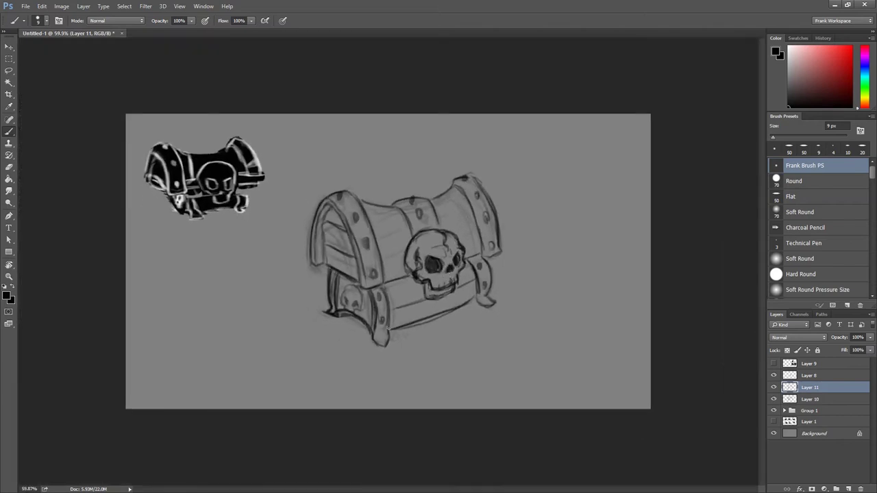
Extend the front leg further down and darken the lid strap's edge.
{"action": "left_click_drag", "start_coordinate": [386, 334], "coordinate": [372, 339]}
{"action": "scroll", "coordinate": [445, 228], "scroll_direction": "up", "scroll_amount": 2}
{"action": "left_click_drag", "start_coordinate": [413, 189], "coordinate": [423, 224]}
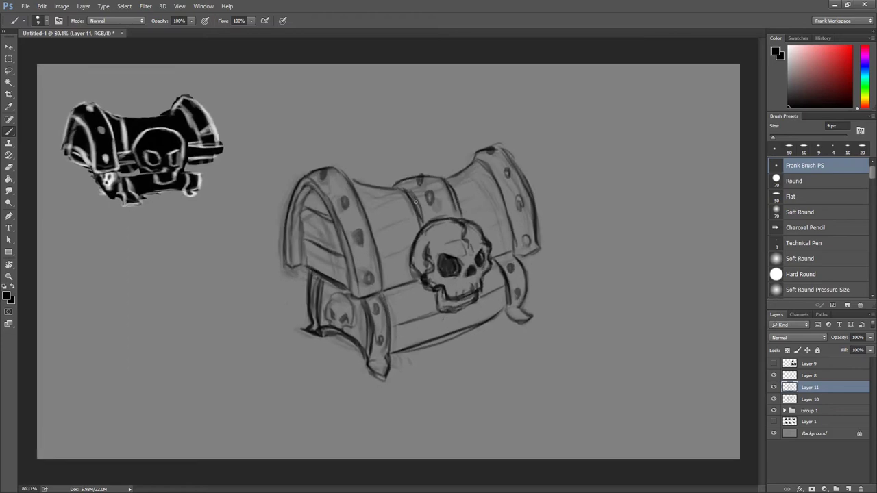
{"action": "scroll", "coordinate": [444, 228], "scroll_direction": "down", "scroll_amount": 2}
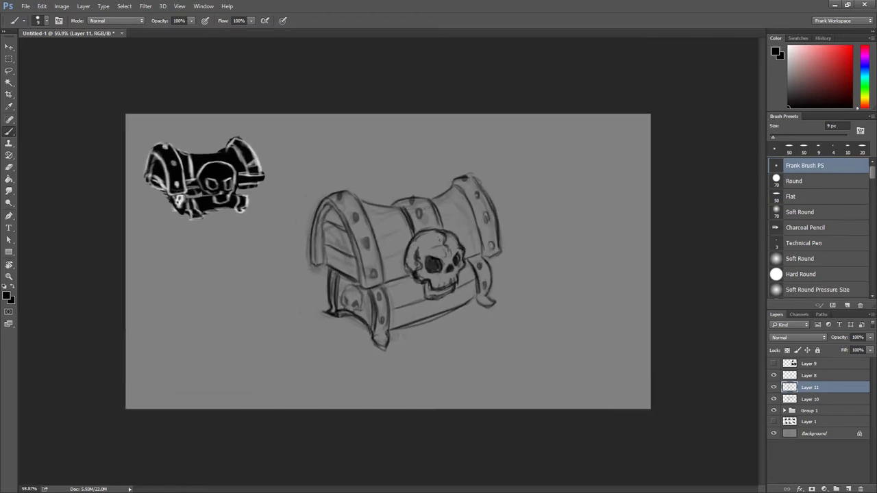
{"action": "scroll", "coordinate": [541, 204], "scroll_direction": "up", "scroll_amount": 2}
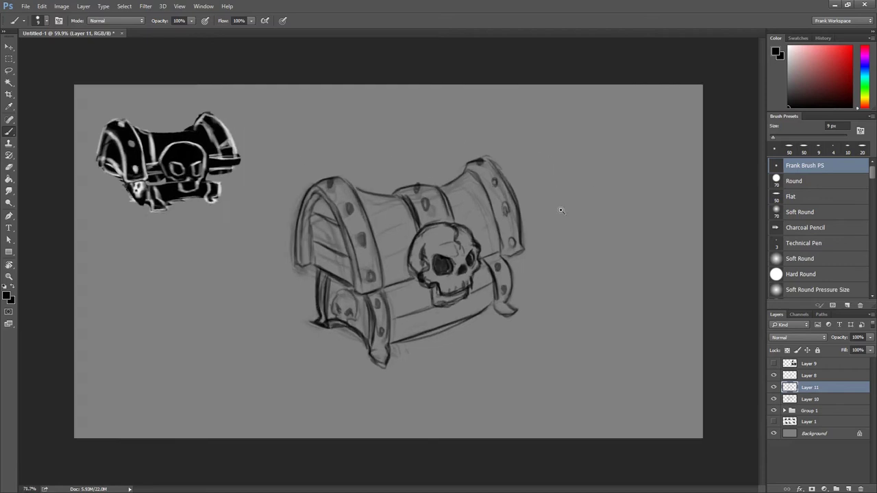
{"action": "scroll", "coordinate": [560, 205], "scroll_direction": "up", "scroll_amount": 2}
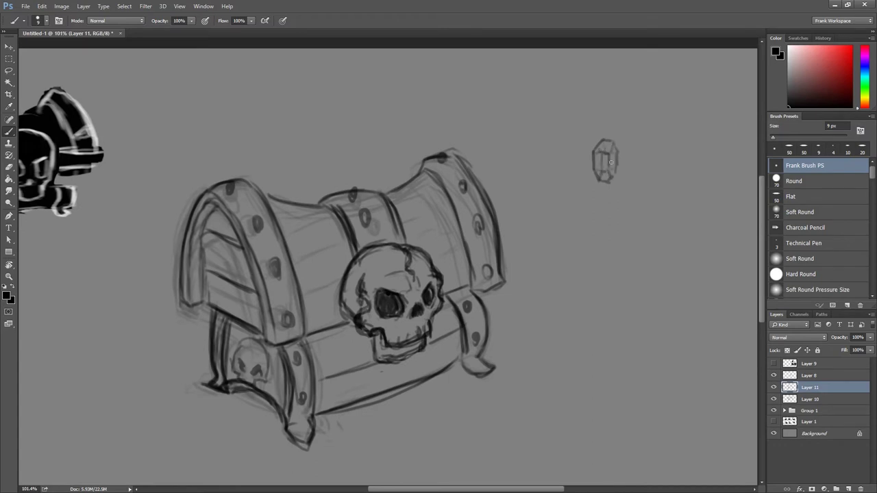
Pick light grey and add a new Layer 12 placed below Layer 11.
{"action": "key", "text": "period"}
{"action": "key", "text": "period"}
{"action": "key", "text": "comma"}
{"action": "key", "text": "comma"}
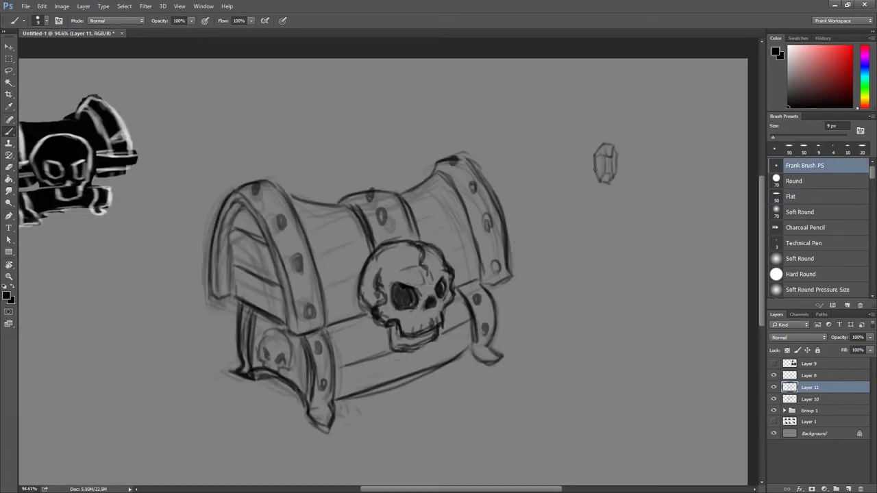
{"action": "left_click", "coordinate": [774, 399]}
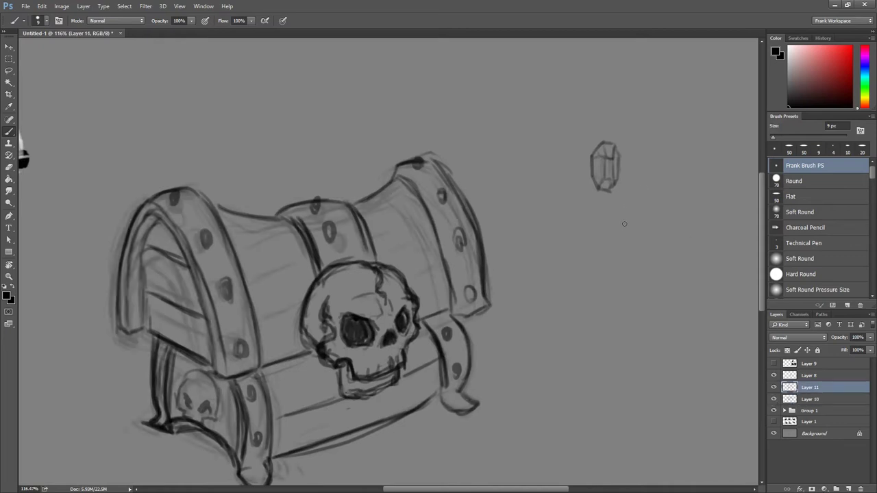
{"action": "left_click", "coordinate": [788, 60]}
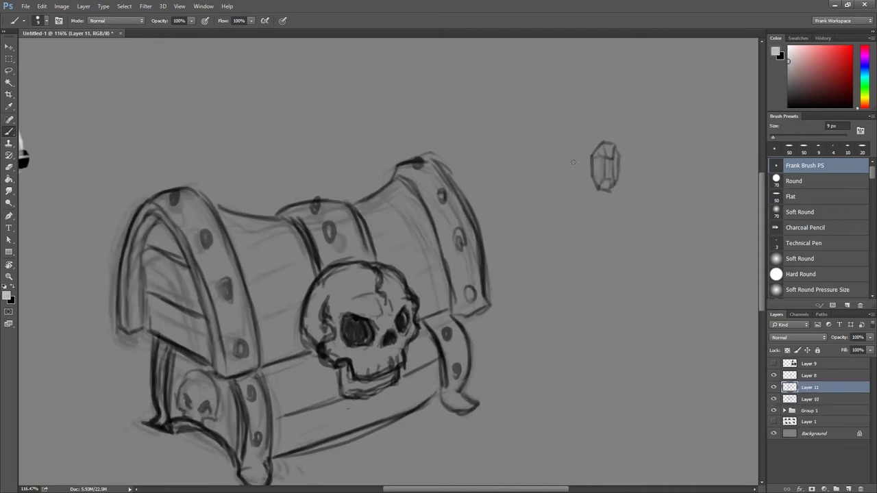
{"action": "left_click", "coordinate": [847, 488]}
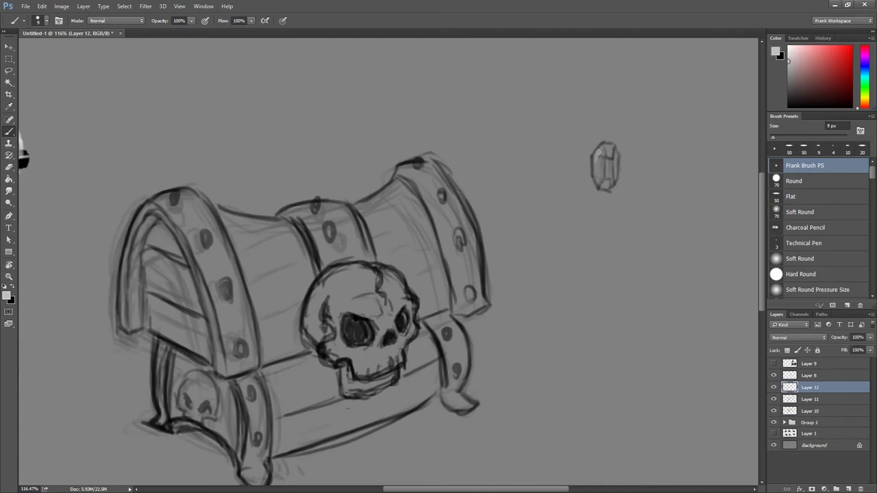
{"action": "left_click", "coordinate": [773, 375]}
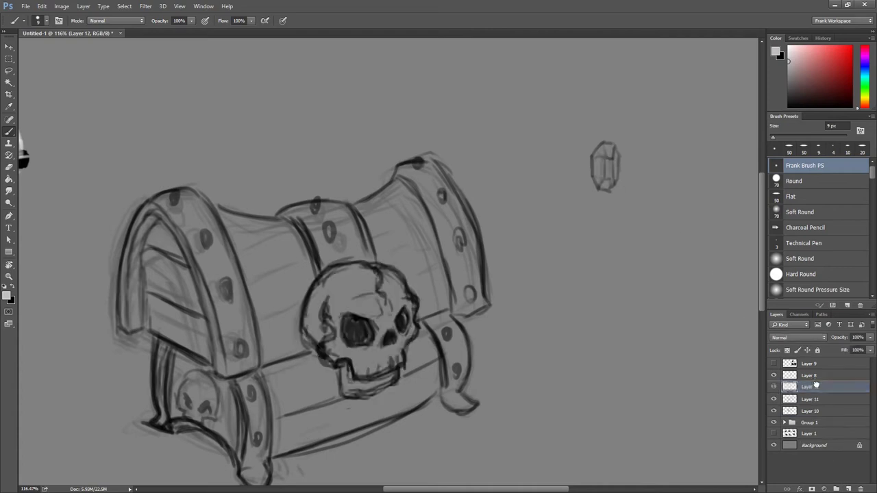
{"action": "left_click_drag", "start_coordinate": [814, 387], "coordinate": [812, 405]}
Shade the gem's facets light grey and paint a white highlight on it.
{"action": "left_click_drag", "start_coordinate": [600, 161], "coordinate": [602, 189]}
{"action": "mouse_move", "coordinate": [607, 147]}
{"action": "left_mouse_down"}
{"action": "mouse_move", "coordinate": [615, 161]}
{"action": "mouse_move", "coordinate": [598, 179]}
{"action": "mouse_move", "coordinate": [611, 184]}
{"action": "left_mouse_up"}
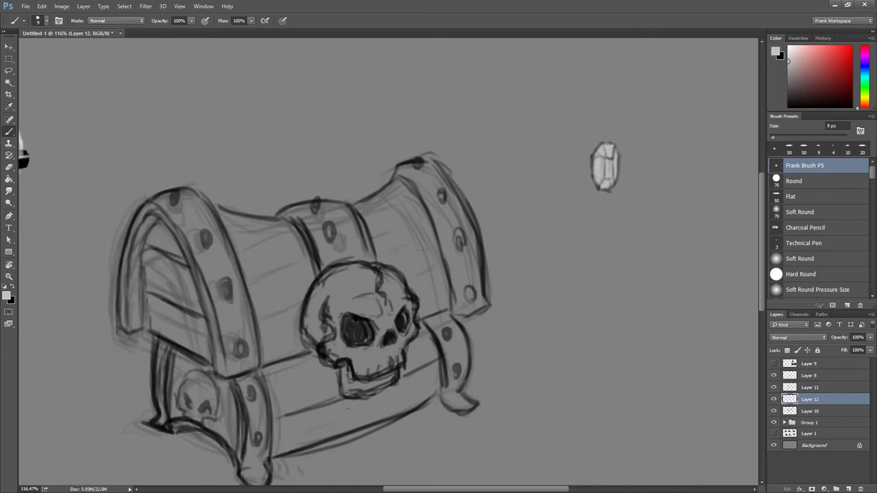
{"action": "left_click", "coordinate": [788, 46]}
{"action": "mouse_move", "coordinate": [618, 156]}
{"action": "left_mouse_down"}
{"action": "mouse_move", "coordinate": [608, 157]}
{"action": "mouse_move", "coordinate": [615, 176]}
{"action": "left_mouse_up"}
Merge the gem layers, lasso and cut the gem, and paste it above the skull layer.
{"action": "key", "text": "ctrl+e"}
{"action": "key", "text": "l"}
{"action": "left_click_drag", "start_coordinate": [605, 222], "coordinate": [631, 218]}
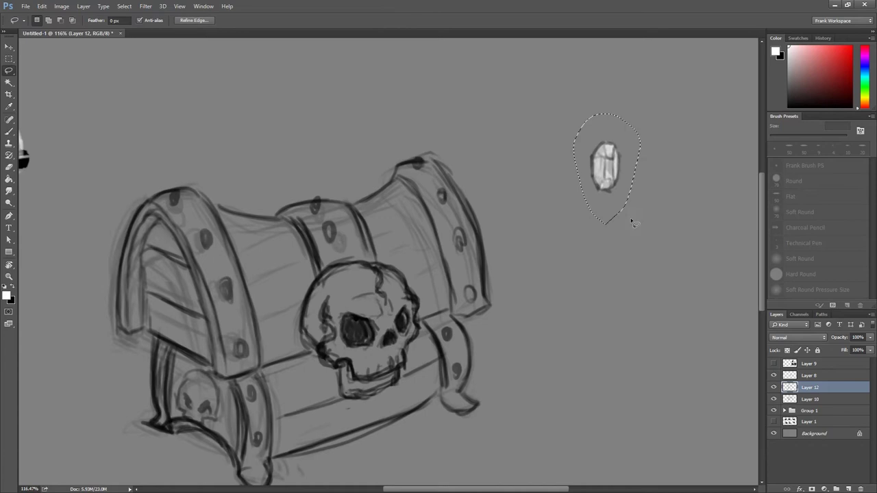
{"action": "key", "text": "ctrl+x"}
{"action": "key", "text": "ctrl+v"}
{"action": "scroll", "coordinate": [607, 254], "scroll_direction": "down", "scroll_amount": 3}
{"action": "left_click_drag", "start_coordinate": [791, 388], "coordinate": [808, 374]}
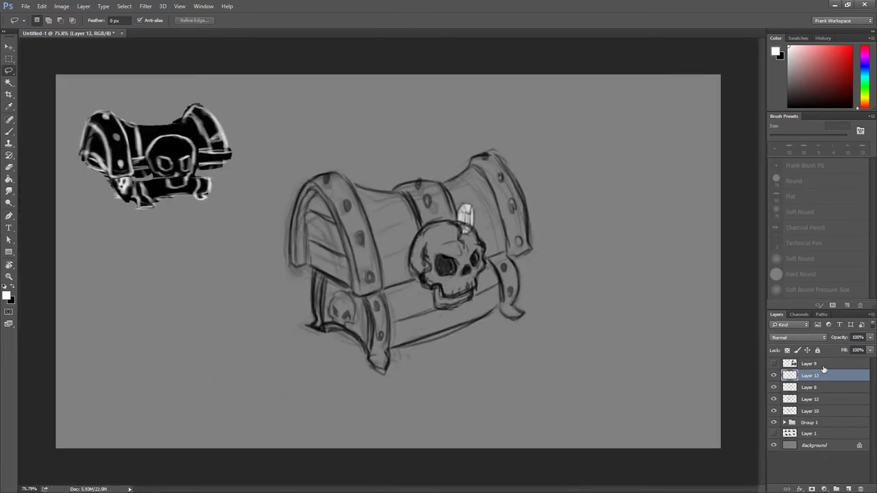
Scale and move the gem into the skull's left eye socket.
{"action": "key", "text": "ctrl+t"}
{"action": "mouse_move", "coordinate": [465, 218]}
{"action": "left_mouse_down"}
{"action": "mouse_move", "coordinate": [448, 280]}
{"action": "mouse_move", "coordinate": [434, 269]}
{"action": "mouse_move", "coordinate": [452, 249]}
{"action": "left_mouse_up"}
{"action": "scroll", "coordinate": [452, 267], "scroll_direction": "up", "scroll_amount": 8}
{"action": "left_click_drag", "start_coordinate": [453, 284], "coordinate": [454, 284]}
{"action": "key", "text": "Return"}
Paste a gem copy on a new layer and fit it into the skull's right eye.
{"action": "scroll", "coordinate": [483, 282], "scroll_direction": "down", "scroll_amount": 5}
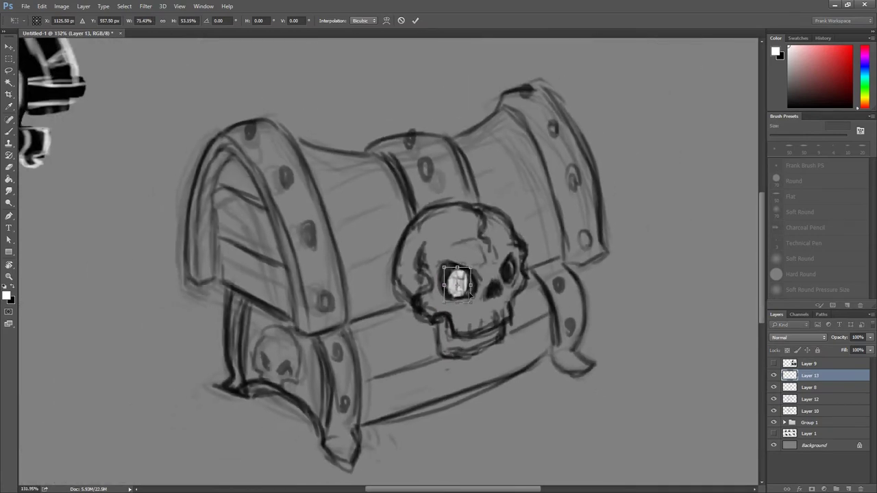
{"action": "key", "text": "l"}
{"action": "scroll", "coordinate": [548, 293], "scroll_direction": "up", "scroll_amount": 1}
{"action": "key", "text": "ctrl+shift+alt+n"}
{"action": "key", "text": "ctrl+v"}
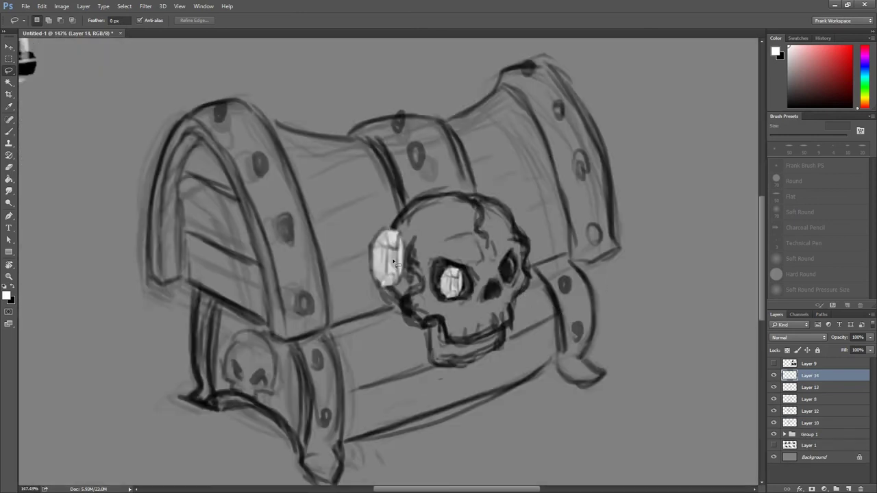
{"action": "key", "text": "ctrl+t"}
{"action": "mouse_move", "coordinate": [388, 264]}
{"action": "left_mouse_down"}
{"action": "mouse_move", "coordinate": [499, 277]}
{"action": "mouse_move", "coordinate": [513, 256]}
{"action": "mouse_move", "coordinate": [508, 267]}
{"action": "left_mouse_up"}
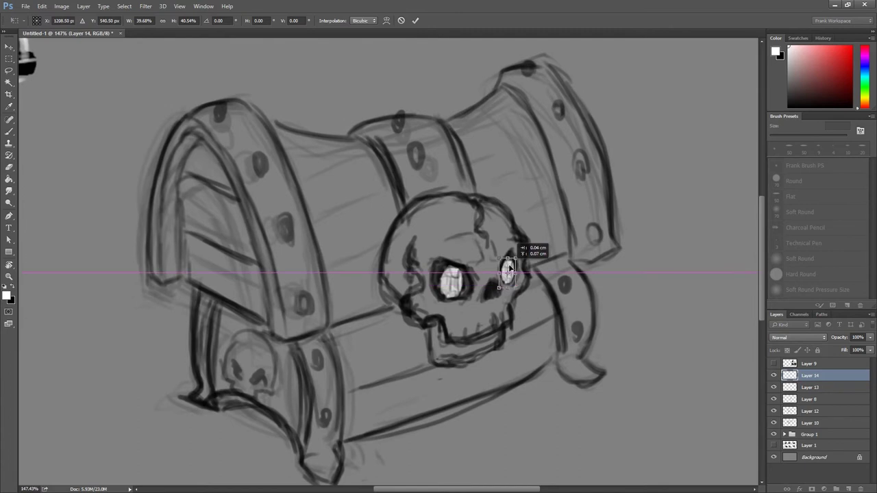
{"action": "key", "text": "Return"}
Merge the gem copy into Layer 13.
{"action": "left_click", "coordinate": [812, 388]}
{"action": "key", "text": "ctrl+e"}
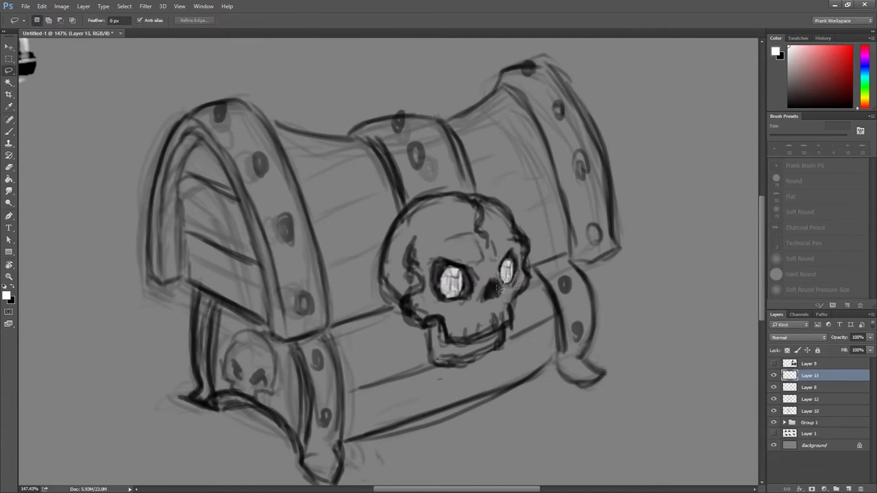
{"action": "scroll", "coordinate": [464, 270], "scroll_direction": "up", "scroll_amount": 2}
{"action": "key", "text": "e"}
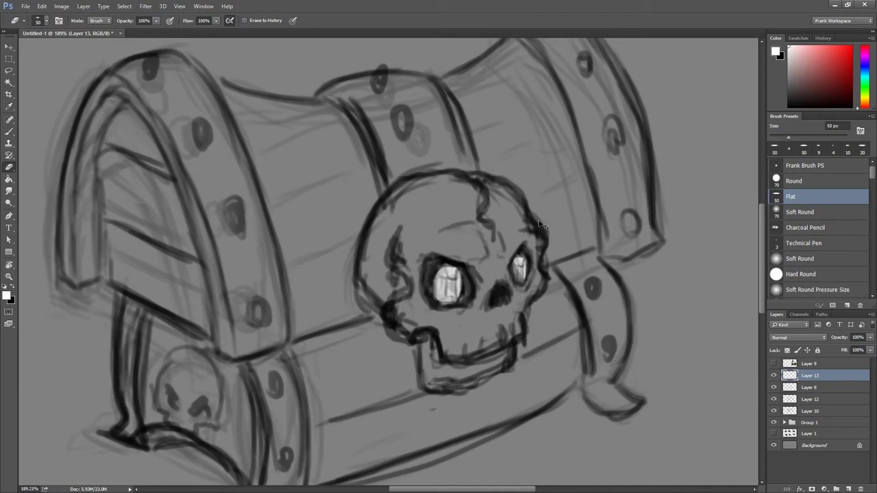
In a rotated view, redraw the lid band's outer edge as a longer black line.
{"action": "scroll", "coordinate": [488, 252], "scroll_direction": "down", "scroll_amount": 3}
{"action": "scroll", "coordinate": [498, 317], "scroll_direction": "down", "scroll_amount": 3}
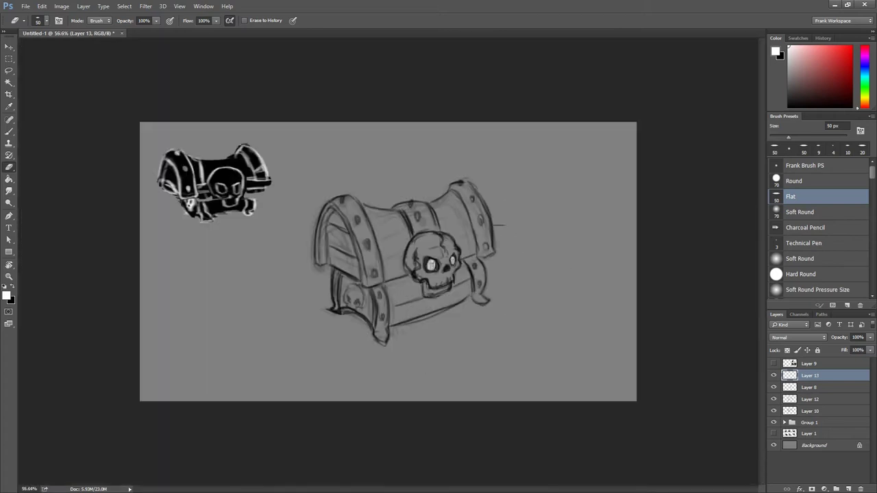
{"action": "scroll", "coordinate": [493, 269], "scroll_direction": "up", "scroll_amount": 2}
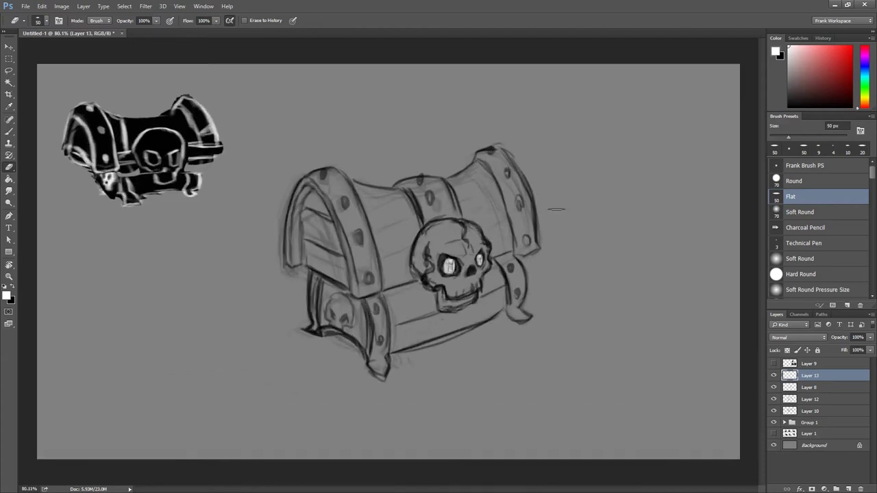
{"action": "key", "text": "b"}
{"action": "scroll", "coordinate": [539, 178], "scroll_direction": "up", "scroll_amount": 2}
{"action": "key", "text": "r"}
{"action": "left_click_drag", "start_coordinate": [434, 157], "coordinate": [332, 212]}
{"action": "left_click_drag", "start_coordinate": [294, 148], "coordinate": [310, 103]}
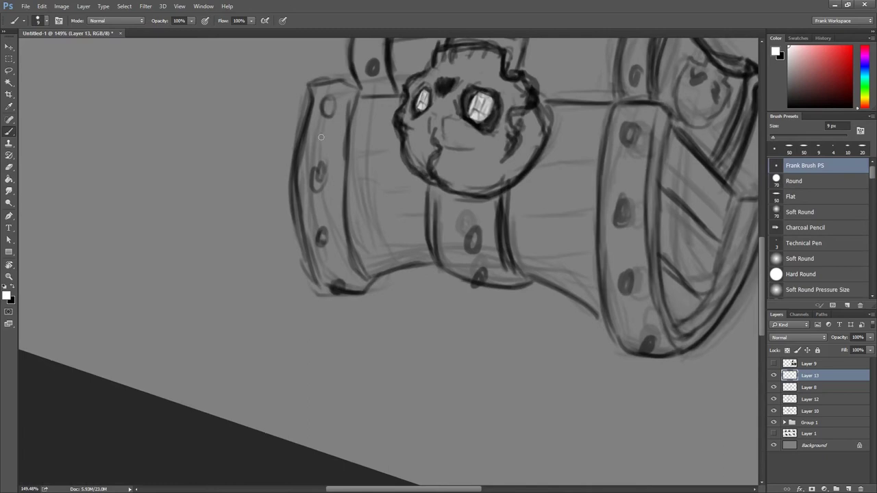
{"action": "key", "text": "x"}
{"action": "mouse_move", "coordinate": [310, 88]}
{"action": "left_mouse_down"}
{"action": "mouse_move", "coordinate": [293, 190]}
{"action": "mouse_move", "coordinate": [312, 267]}
{"action": "mouse_move", "coordinate": [336, 295]}
{"action": "mouse_move", "coordinate": [362, 296]}
{"action": "mouse_move", "coordinate": [472, 250]}
{"action": "left_mouse_up"}
With the view upright again, darken the band edges, top rim and right band lines.
{"action": "key", "text": "r"}
{"action": "key", "text": "e"}
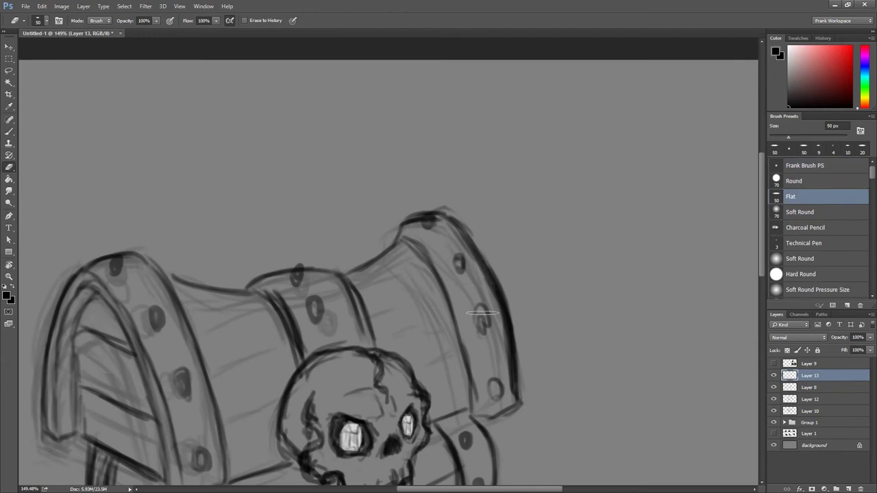
{"action": "key", "text": "b"}
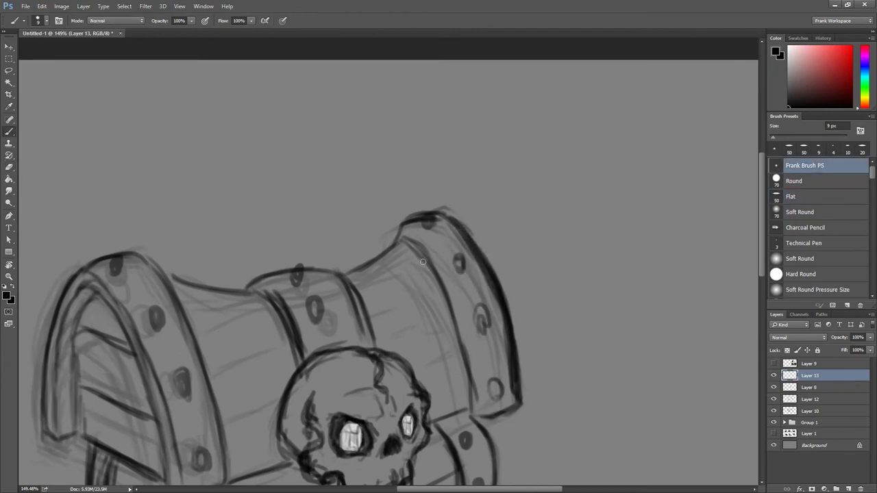
{"action": "left_click_drag", "start_coordinate": [452, 345], "coordinate": [442, 256]}
{"action": "mouse_move", "coordinate": [389, 145]}
{"action": "left_mouse_down"}
{"action": "mouse_move", "coordinate": [392, 130]}
{"action": "mouse_move", "coordinate": [426, 122]}
{"action": "mouse_move", "coordinate": [433, 198]}
{"action": "mouse_move", "coordinate": [458, 274]}
{"action": "left_mouse_up"}
{"action": "left_click_drag", "start_coordinate": [449, 236], "coordinate": [465, 316]}
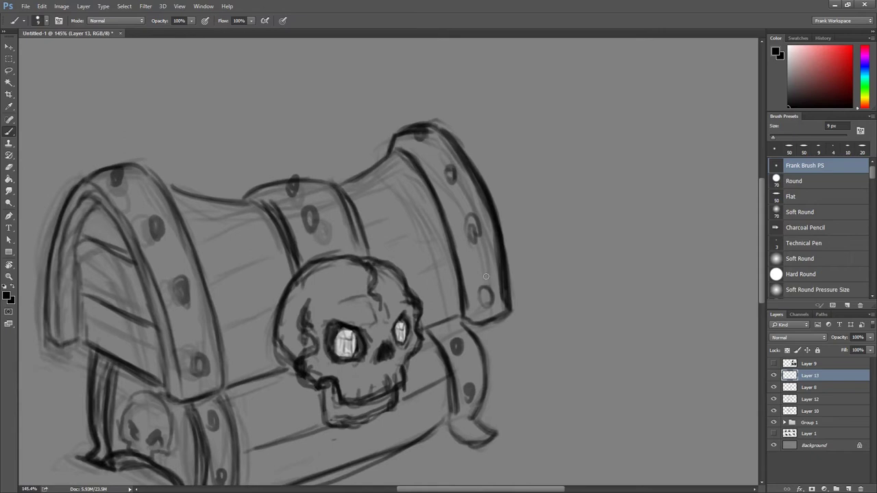
Lasso and delete the stray strokes beside the lid band, then hide the skull layer to compare.
{"action": "key", "text": "e"}
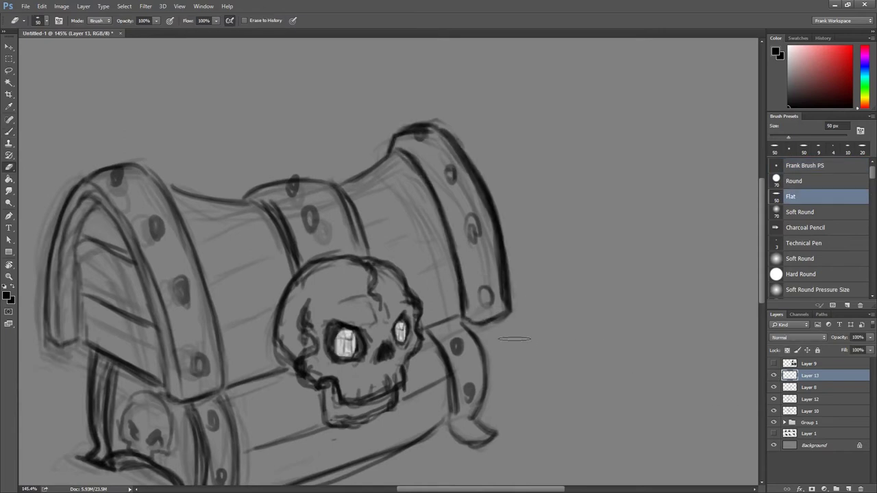
{"action": "key", "text": "l"}
{"action": "mouse_move", "coordinate": [510, 336]}
{"action": "left_mouse_down"}
{"action": "mouse_move", "coordinate": [485, 100]}
{"action": "mouse_move", "coordinate": [370, 171]}
{"action": "left_mouse_up"}
{"action": "key", "text": "Delete"}
{"action": "key", "text": "ctrl+d"}
{"action": "left_click", "coordinate": [774, 387]}
{"action": "left_click", "coordinate": [774, 387]}
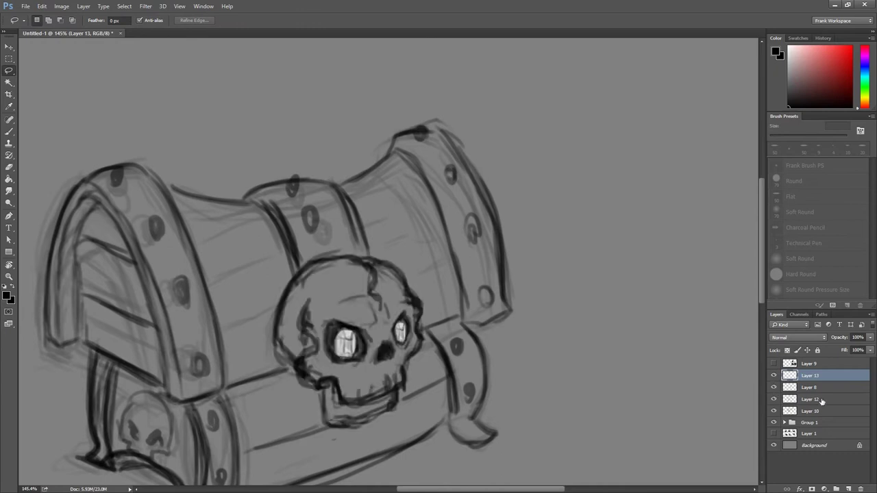
Check the rough sketch layer, then stamp the chest drawing and merge it down into Layer 12.
{"action": "key", "text": "alt+bracketleft"}
{"action": "key", "text": "alt+bracketleft"}
{"action": "key", "text": "alt+bracketleft"}
{"action": "left_click", "coordinate": [774, 410]}
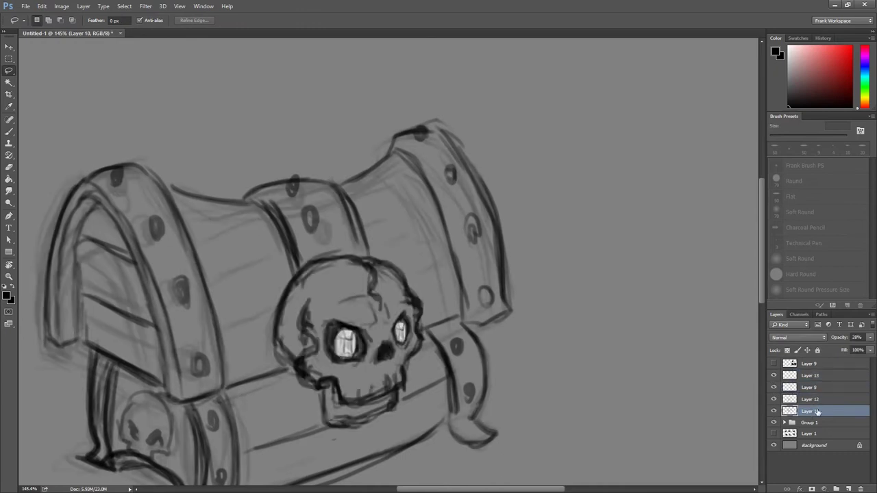
{"action": "left_click", "coordinate": [808, 399]}
{"action": "key", "text": "alt+bracketright"}
{"action": "key", "text": "alt+bracketright"}
{"action": "left_click", "coordinate": [808, 399]}
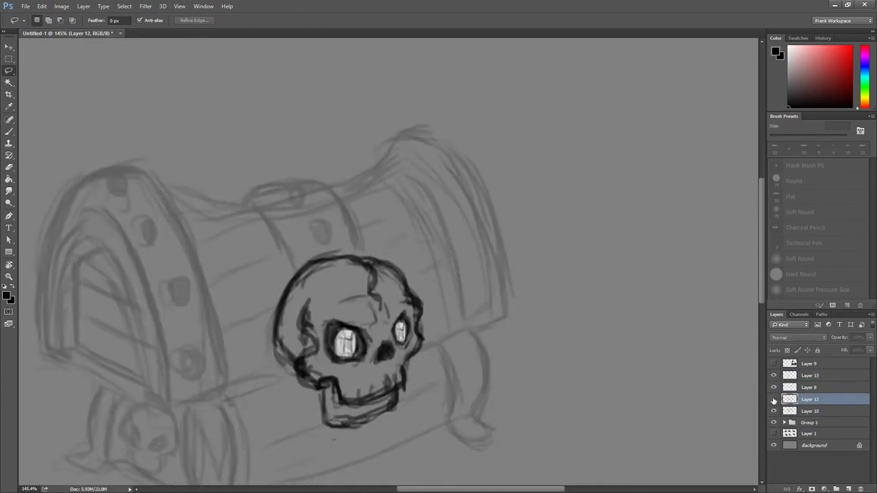
{"action": "key", "text": "ctrl+shift+alt+n"}
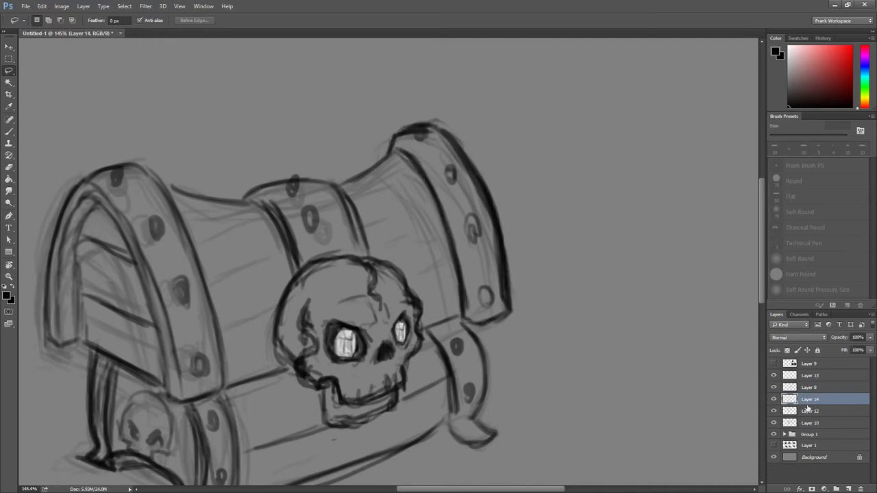
{"action": "key", "text": "ctrl+e"}
Erase the rivet dots and faint sketch lines on the right lid band, using Frank Brush PS at 27 px.
{"action": "key", "text": "e"}
{"action": "key", "text": "period"}
{"action": "key", "text": "period"}
{"action": "mouse_move", "coordinate": [469, 218]}
{"action": "left_mouse_down"}
{"action": "mouse_move", "coordinate": [500, 294]}
{"action": "mouse_move", "coordinate": [490, 302]}
{"action": "left_mouse_up"}
{"action": "mouse_move", "coordinate": [473, 213]}
{"action": "left_mouse_down"}
{"action": "mouse_move", "coordinate": [419, 133]}
{"action": "mouse_move", "coordinate": [473, 175]}
{"action": "mouse_move", "coordinate": [500, 274]}
{"action": "left_mouse_up"}
{"action": "left_click_drag", "start_coordinate": [480, 232], "coordinate": [506, 291]}
{"action": "left_click", "coordinate": [792, 167]}
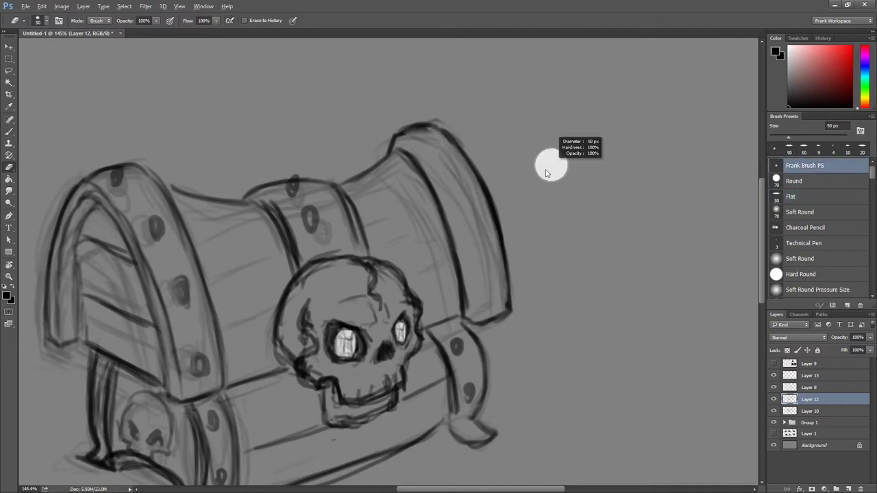
{"action": "left_click_drag", "start_coordinate": [430, 133], "coordinate": [454, 149]}
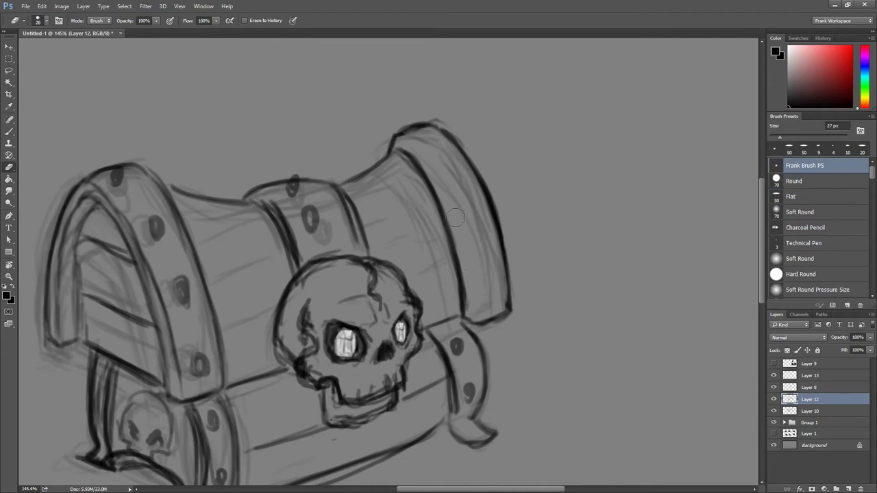
In a rotated view, redraw and reinforce the right lid band's edge line.
{"action": "key", "text": "b"}
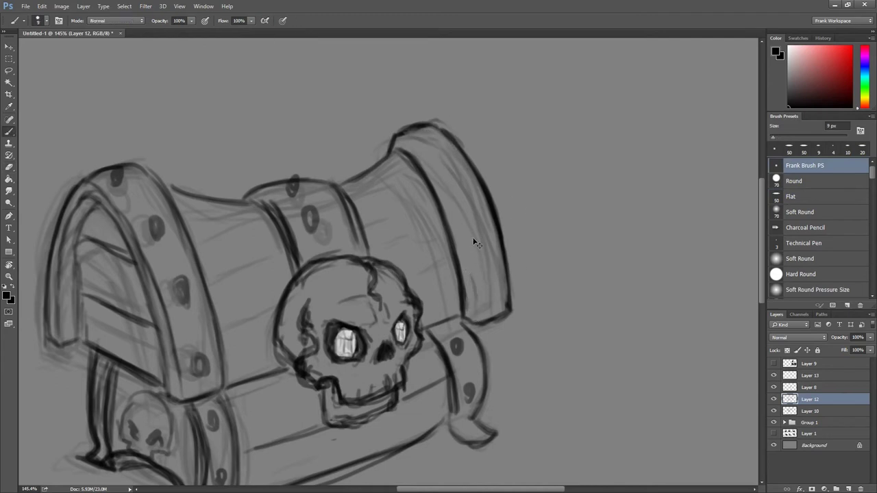
{"action": "left_click_drag", "start_coordinate": [406, 146], "coordinate": [458, 240]}
{"action": "key", "text": "r"}
{"action": "left_click_drag", "start_coordinate": [408, 195], "coordinate": [360, 165]}
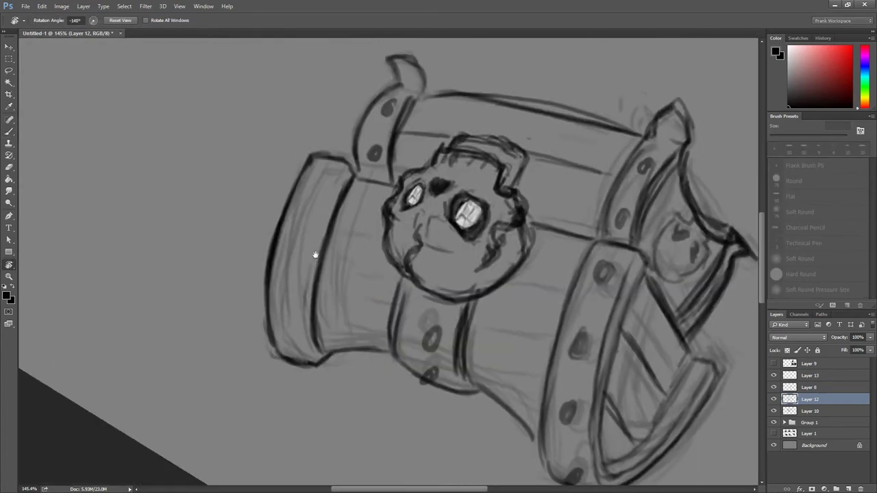
{"action": "key", "text": "b"}
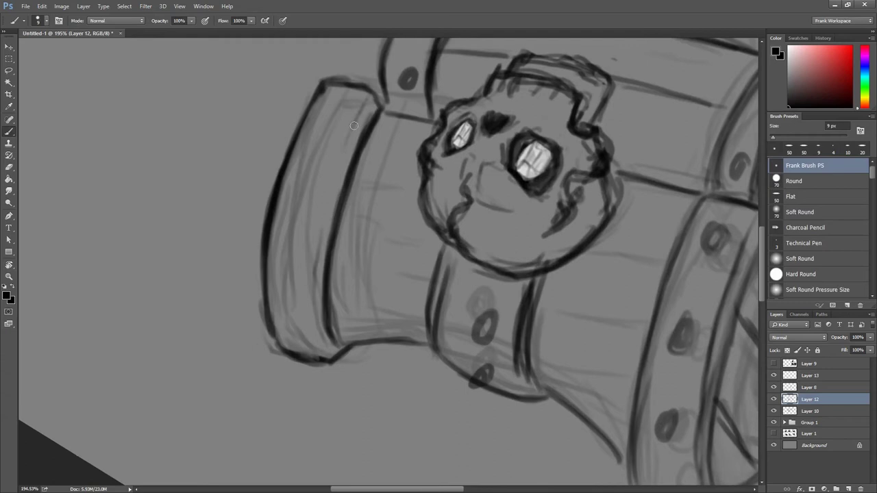
{"action": "left_click_drag", "start_coordinate": [328, 203], "coordinate": [317, 315]}
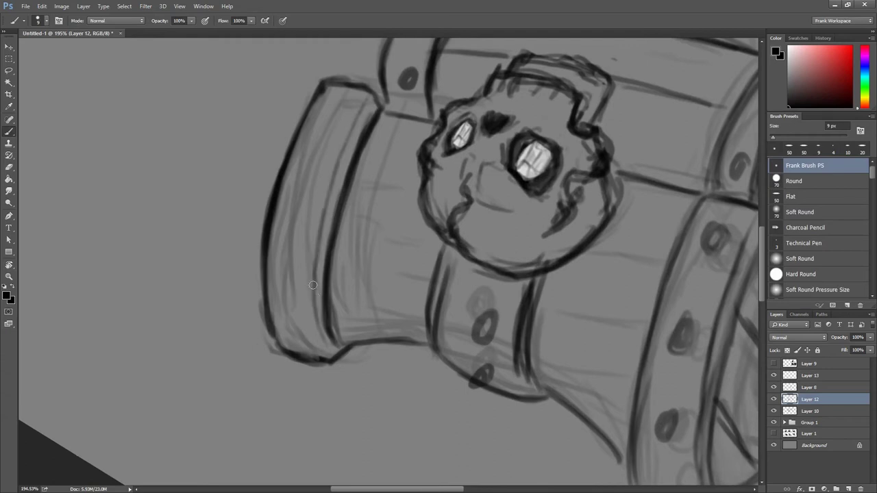
{"action": "mouse_move", "coordinate": [318, 315]}
{"action": "left_mouse_down"}
{"action": "mouse_move", "coordinate": [334, 363]}
{"action": "mouse_move", "coordinate": [433, 246]}
{"action": "left_mouse_up"}
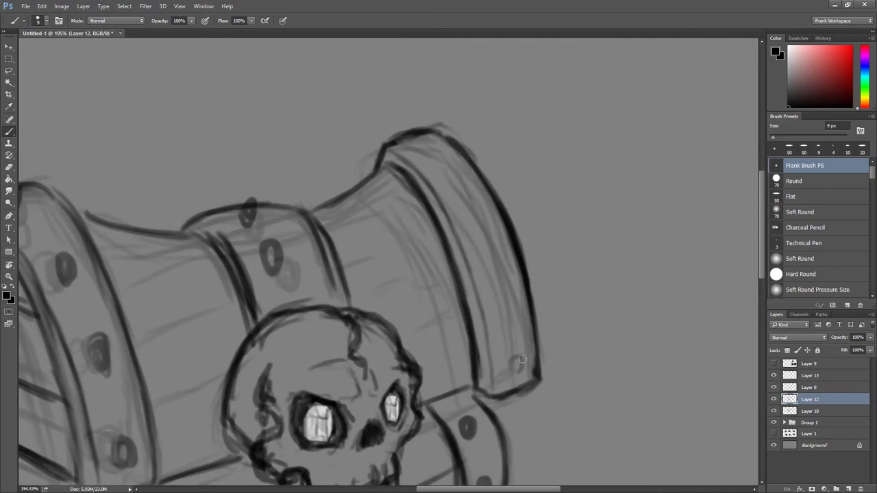
Draw new rivets on the right lid band and short strokes along its top rim.
{"action": "mouse_move", "coordinate": [514, 327]}
{"action": "left_mouse_down"}
{"action": "mouse_move", "coordinate": [506, 335]}
{"action": "mouse_move", "coordinate": [511, 325]}
{"action": "left_mouse_up"}
{"action": "left_click_drag", "start_coordinate": [494, 266], "coordinate": [498, 260]}
{"action": "left_click_drag", "start_coordinate": [468, 185], "coordinate": [460, 196]}
{"action": "mouse_move", "coordinate": [415, 145]}
{"action": "left_mouse_down"}
{"action": "mouse_move", "coordinate": [426, 133]}
{"action": "mouse_move", "coordinate": [411, 146]}
{"action": "left_mouse_up"}
{"action": "key", "text": "ctrl+0"}
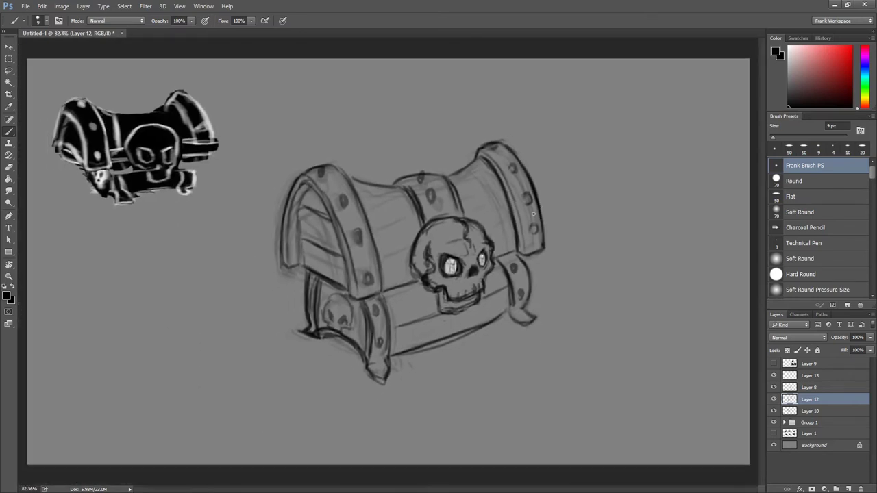
{"action": "scroll", "coordinate": [498, 169], "scroll_direction": "up", "scroll_amount": 3}
Erase the sketch strokes on the band's inner rim and fade its rivets and lines.
{"action": "key", "text": "e"}
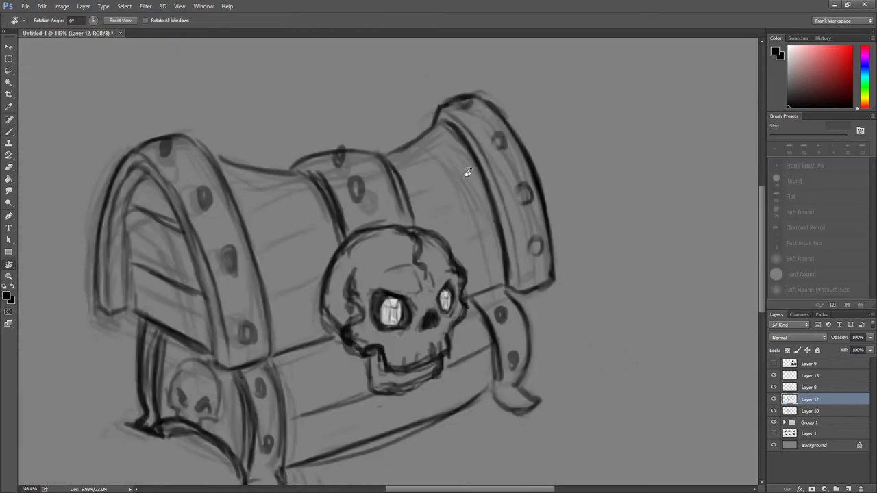
{"action": "left_click_drag", "start_coordinate": [462, 158], "coordinate": [510, 254]}
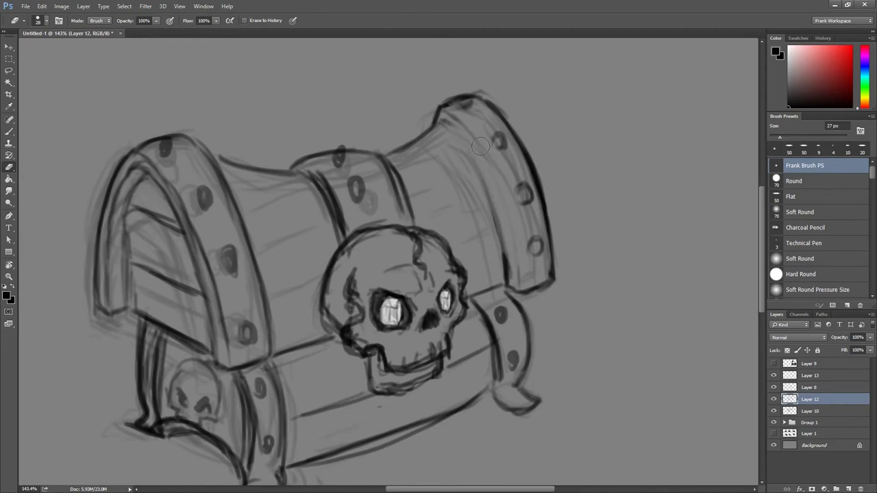
{"action": "mouse_move", "coordinate": [513, 168]}
{"action": "left_mouse_down"}
{"action": "mouse_move", "coordinate": [528, 206]}
{"action": "mouse_move", "coordinate": [507, 178]}
{"action": "left_mouse_up"}
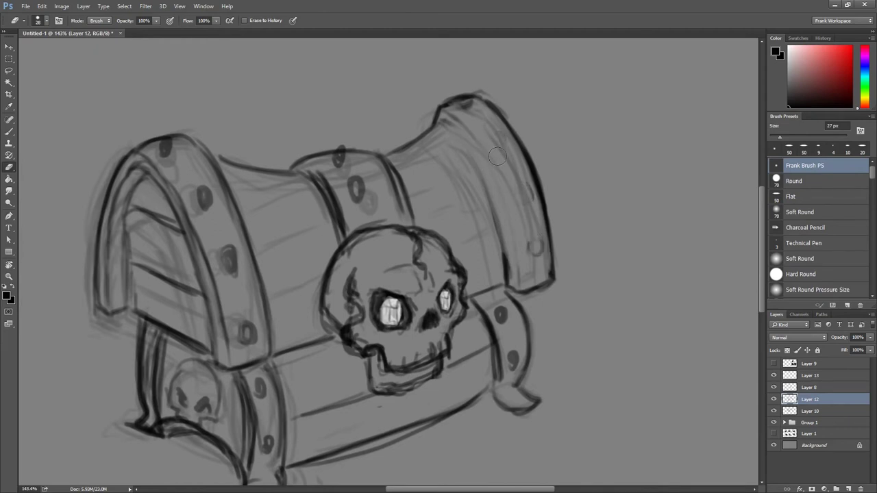
{"action": "left_click_drag", "start_coordinate": [534, 225], "coordinate": [537, 248]}
{"action": "key", "text": "b"}
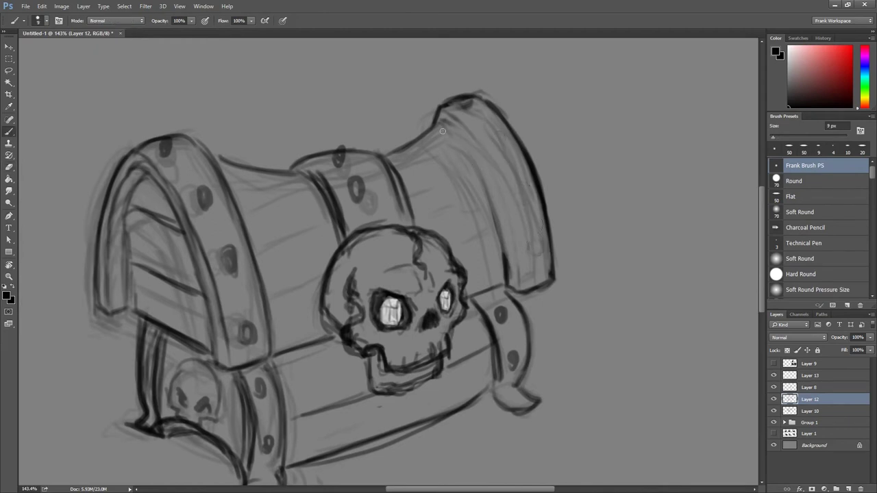
{"action": "key", "text": "e"}
{"action": "key", "text": "b"}
Thicken the dark line along the band's edge with several strokes in a rotated view.
{"action": "key", "text": "r"}
{"action": "mouse_move", "coordinate": [436, 158]}
{"action": "left_mouse_down"}
{"action": "mouse_move", "coordinate": [414, 331]}
{"action": "mouse_move", "coordinate": [341, 203]}
{"action": "left_mouse_up"}
{"action": "left_click_drag", "start_coordinate": [378, 138], "coordinate": [313, 211]}
{"action": "left_click_drag", "start_coordinate": [361, 155], "coordinate": [306, 233]}
{"action": "left_click_drag", "start_coordinate": [342, 175], "coordinate": [293, 264]}
{"action": "left_click_drag", "start_coordinate": [367, 149], "coordinate": [296, 238]}
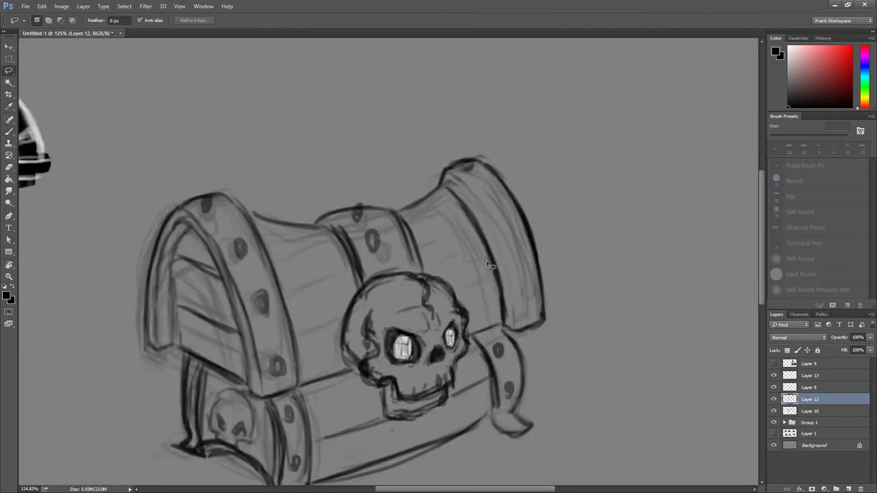
Warp the lassoed inner edge of the right lid band into a smoother curve.
{"action": "left_click_drag", "start_coordinate": [444, 177], "coordinate": [476, 328]}
{"action": "key", "text": "ctrl+t"}
{"action": "right_click", "coordinate": [487, 244]}
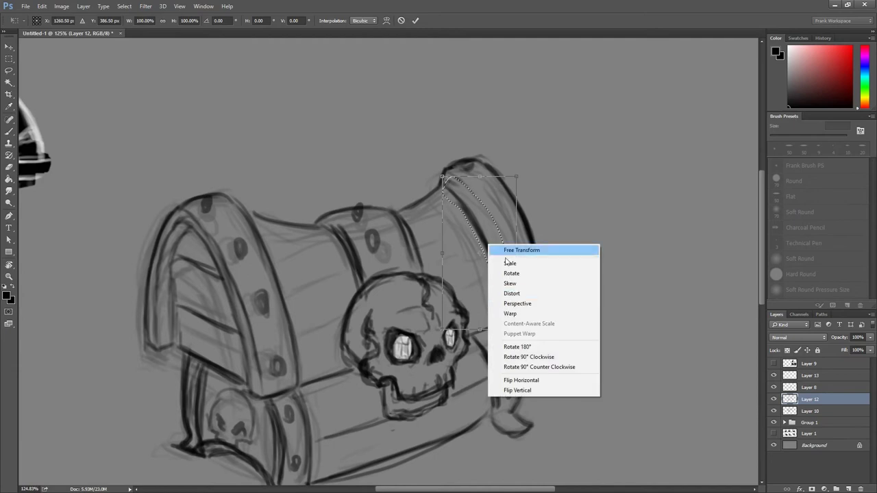
{"action": "left_click", "coordinate": [511, 303]}
{"action": "right_click", "coordinate": [487, 245]}
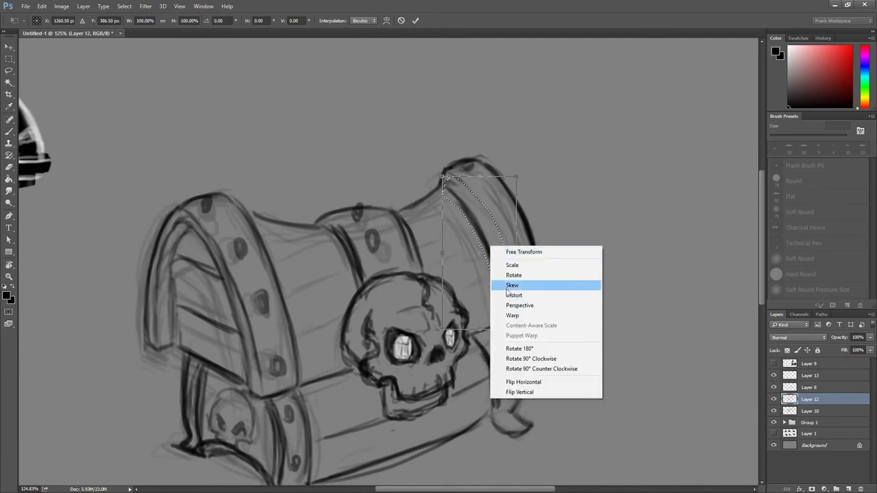
{"action": "left_click", "coordinate": [510, 313]}
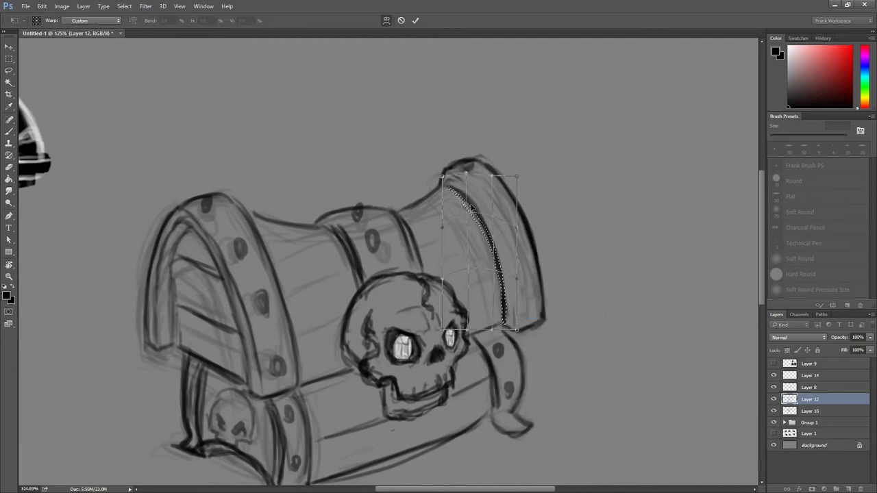
{"action": "key", "text": "Return"}
With the view zoomed out and turned nearly upside down, touch up the band's inner-edge lines.
{"action": "key", "text": "ctrl+0"}
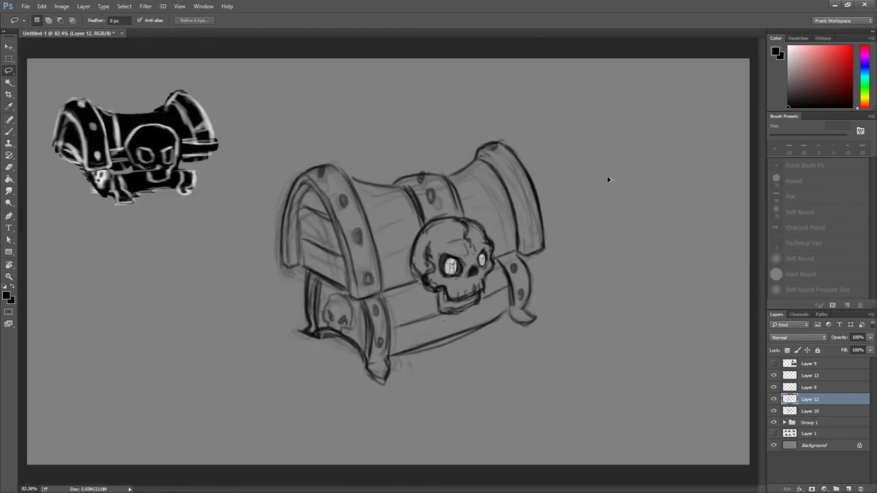
{"action": "key", "text": "ctrl+minus"}
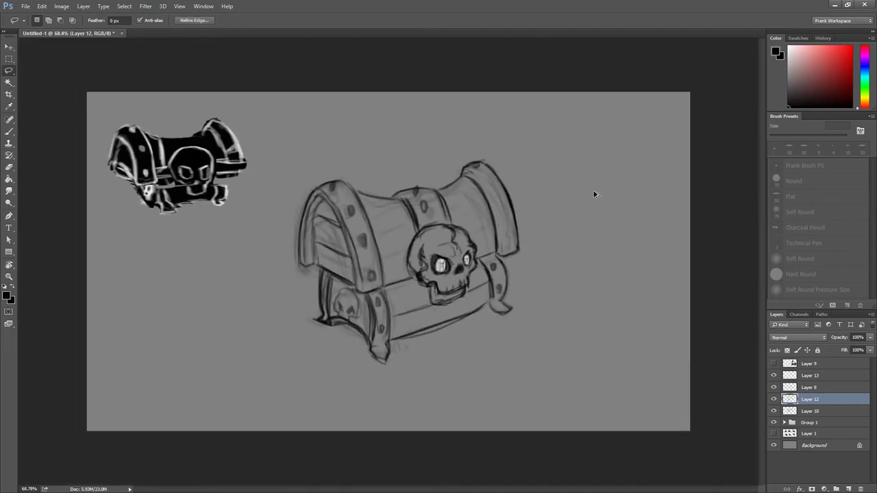
{"action": "scroll", "coordinate": [545, 197], "scroll_direction": "up", "scroll_amount": 3}
{"action": "scroll", "coordinate": [530, 146], "scroll_direction": "up", "scroll_amount": 3}
{"action": "key", "text": "b"}
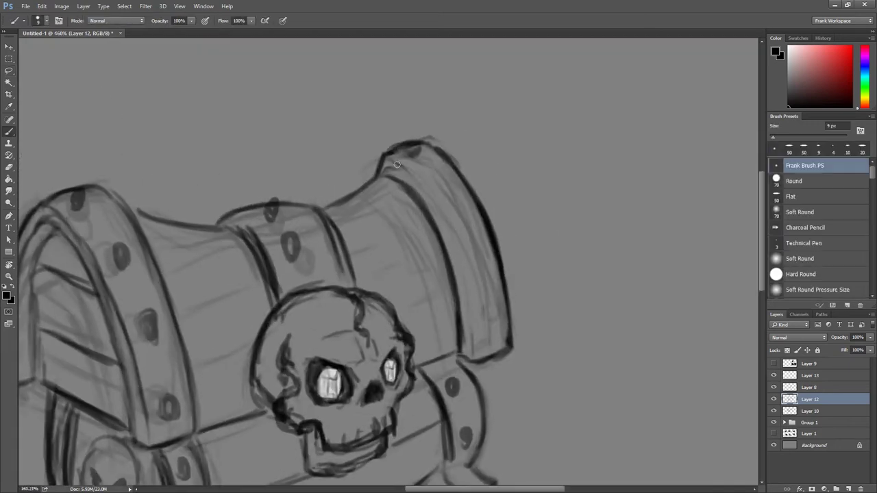
{"action": "key", "text": "r"}
{"action": "left_click_drag", "start_coordinate": [397, 171], "coordinate": [335, 224]}
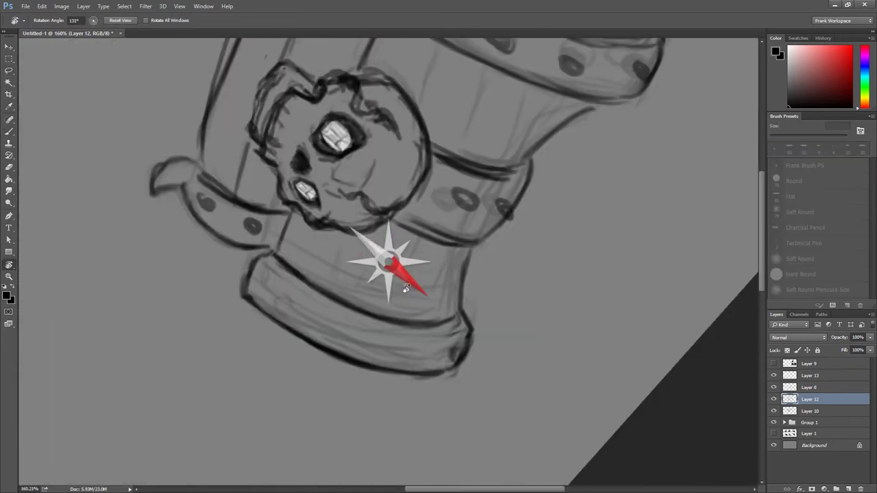
{"action": "mouse_move", "coordinate": [322, 205]}
{"action": "left_mouse_down"}
{"action": "mouse_move", "coordinate": [321, 317]}
{"action": "mouse_move", "coordinate": [350, 374]}
{"action": "left_mouse_up"}
{"action": "scroll", "coordinate": [339, 228], "scroll_direction": "down", "scroll_amount": 5}
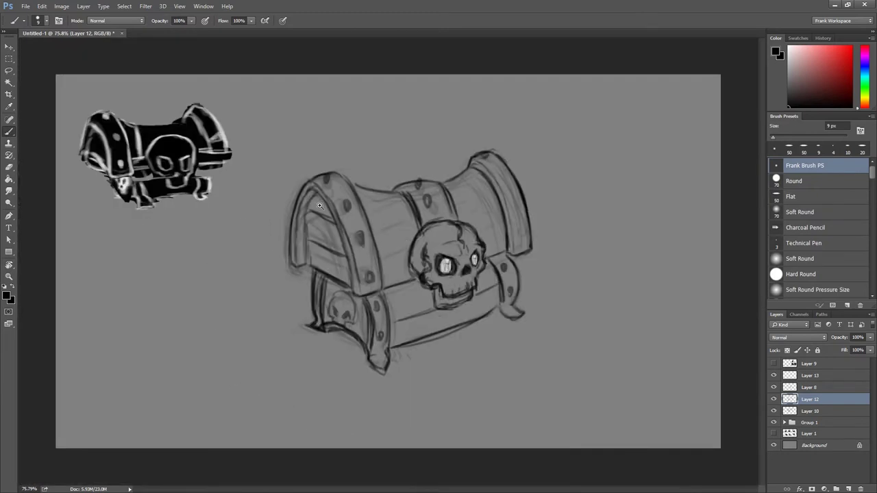
{"action": "scroll", "coordinate": [364, 192], "scroll_direction": "up", "scroll_amount": 3}
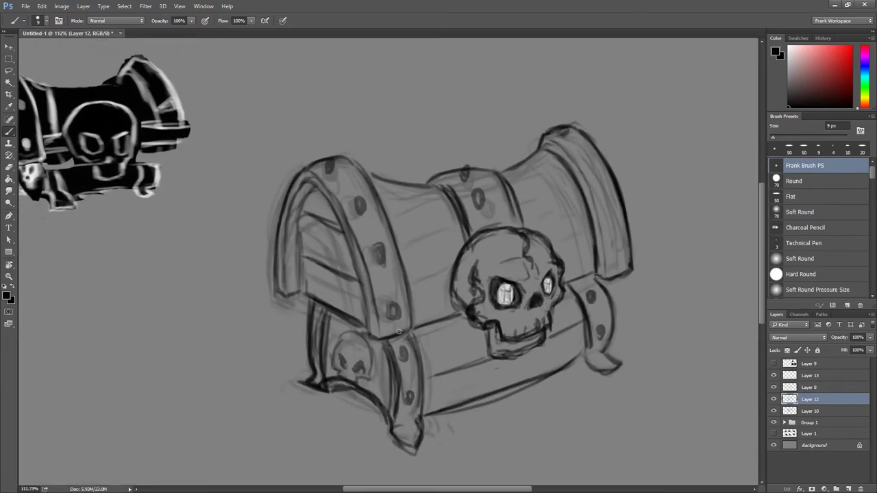
{"action": "key", "text": "l"}
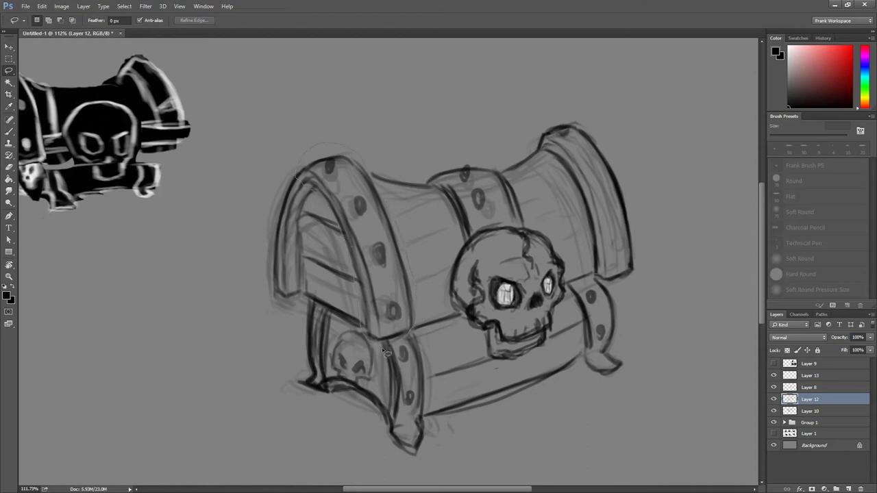
Warp the lid's left arch into a new curve, then undo the warp.
{"action": "left_click_drag", "start_coordinate": [296, 175], "coordinate": [374, 339]}
{"action": "right_click", "coordinate": [373, 224]}
{"action": "left_click", "coordinate": [407, 331]}
{"action": "right_click", "coordinate": [377, 222]}
{"action": "right_click", "coordinate": [395, 266]}
{"action": "left_click", "coordinate": [416, 335]}
{"action": "mouse_move", "coordinate": [380, 253]}
{"action": "left_mouse_down"}
{"action": "mouse_move", "coordinate": [379, 280]}
{"action": "mouse_move", "coordinate": [366, 167]}
{"action": "mouse_move", "coordinate": [377, 287]}
{"action": "left_mouse_up"}
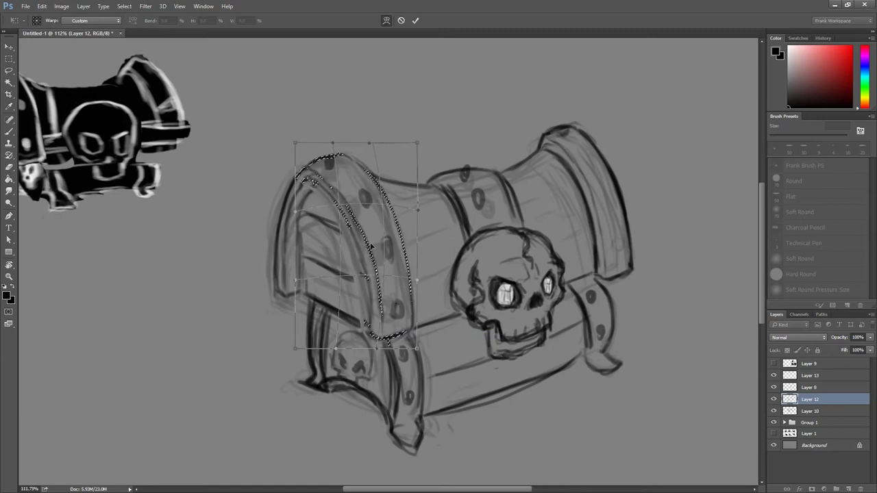
{"action": "key", "text": "Return"}
{"action": "key", "text": "ctrl+d"}
{"action": "key", "text": "ctrl+z"}
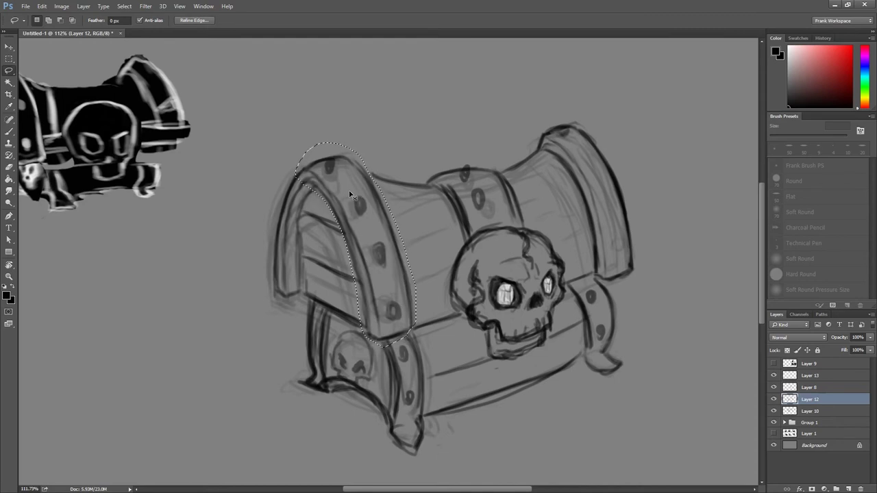
{"action": "key", "text": "ctrl+z"}
Darken the lid's plank lines, left side edges and inner arch with the 9 px brush.
{"action": "scroll", "coordinate": [349, 195], "scroll_direction": "down", "scroll_amount": 3}
{"action": "scroll", "coordinate": [368, 137], "scroll_direction": "down", "scroll_amount": 2}
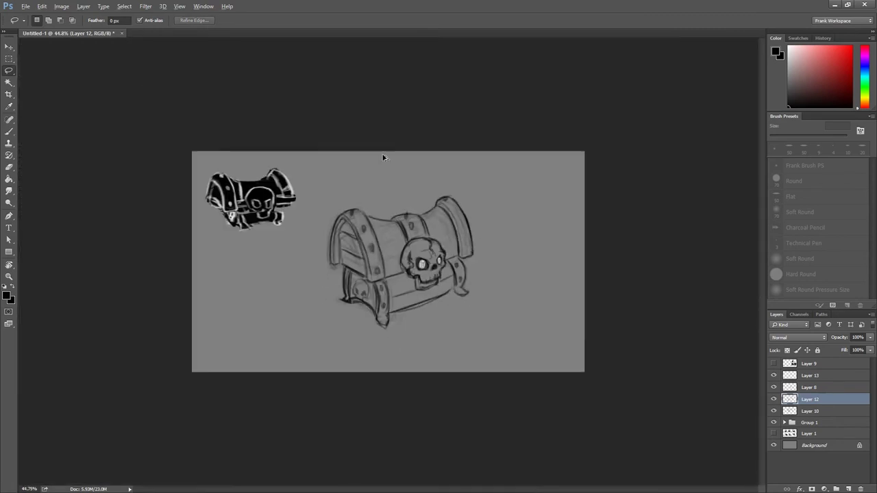
{"action": "scroll", "coordinate": [370, 178], "scroll_direction": "up", "scroll_amount": 3}
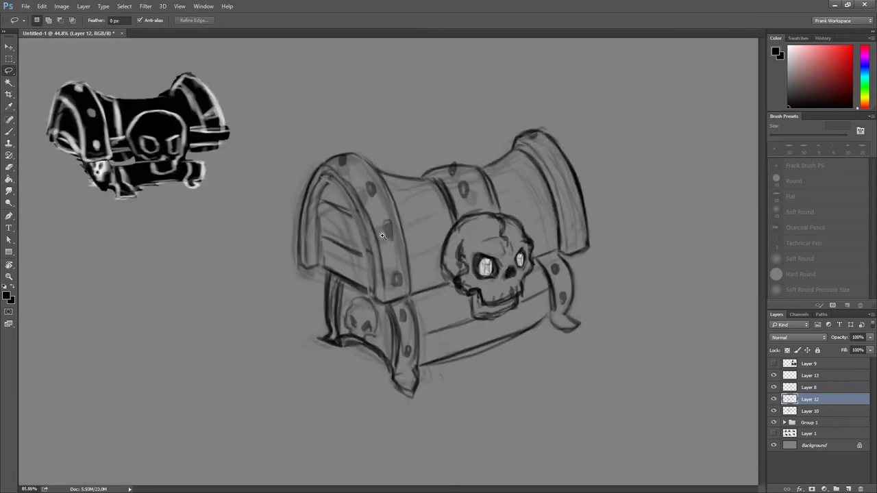
{"action": "scroll", "coordinate": [363, 192], "scroll_direction": "up", "scroll_amount": 2}
{"action": "key", "text": "b"}
{"action": "left_click_drag", "start_coordinate": [320, 315], "coordinate": [382, 341]}
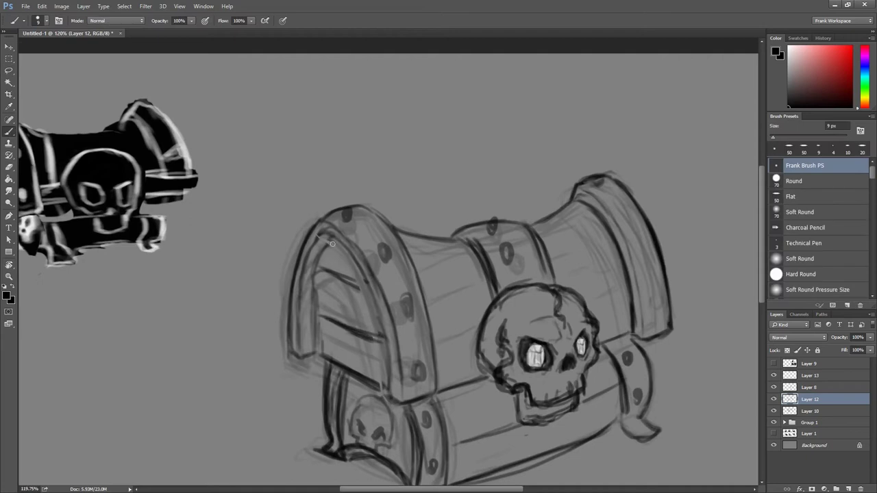
{"action": "left_click_drag", "start_coordinate": [328, 275], "coordinate": [370, 287]}
{"action": "left_click_drag", "start_coordinate": [321, 254], "coordinate": [313, 330]}
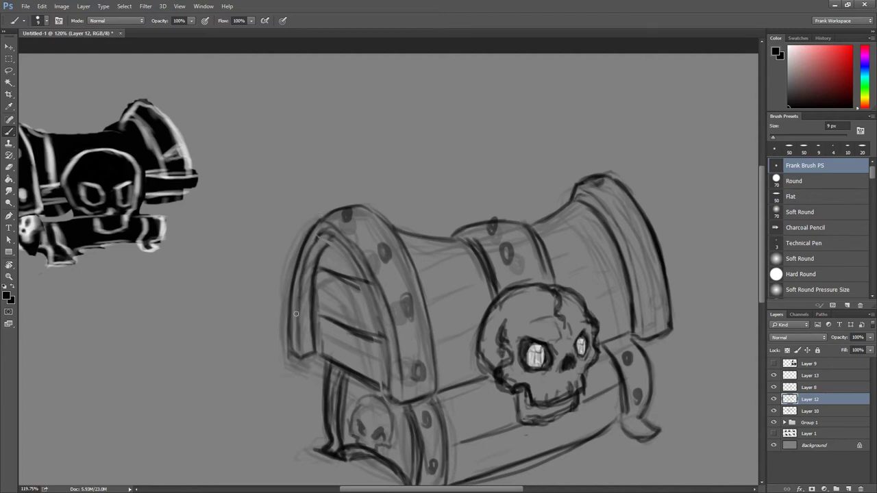
{"action": "left_click_drag", "start_coordinate": [301, 282], "coordinate": [298, 340]}
{"action": "left_click_drag", "start_coordinate": [352, 238], "coordinate": [380, 322]}
{"action": "mouse_move", "coordinate": [367, 281]}
{"action": "left_mouse_down"}
{"action": "mouse_move", "coordinate": [391, 382]}
{"action": "mouse_move", "coordinate": [389, 328]}
{"action": "mouse_move", "coordinate": [346, 230]}
{"action": "mouse_move", "coordinate": [325, 218]}
{"action": "mouse_move", "coordinate": [396, 339]}
{"action": "mouse_move", "coordinate": [328, 224]}
{"action": "mouse_move", "coordinate": [384, 253]}
{"action": "mouse_move", "coordinate": [421, 373]}
{"action": "left_mouse_up"}
Lighten the lid band's rivets, then ink the inner arch and the band's right edge.
{"action": "key", "text": "e"}
{"action": "left_click_drag", "start_coordinate": [370, 251], "coordinate": [381, 260]}
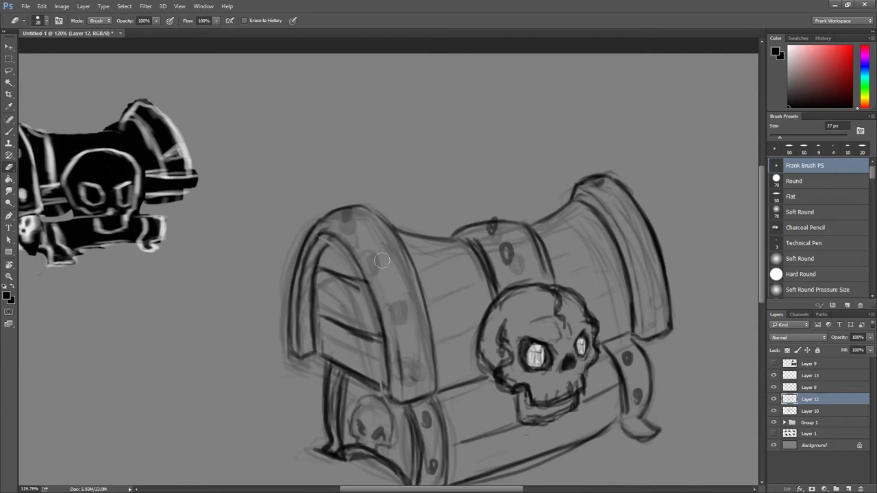
{"action": "key", "text": "b"}
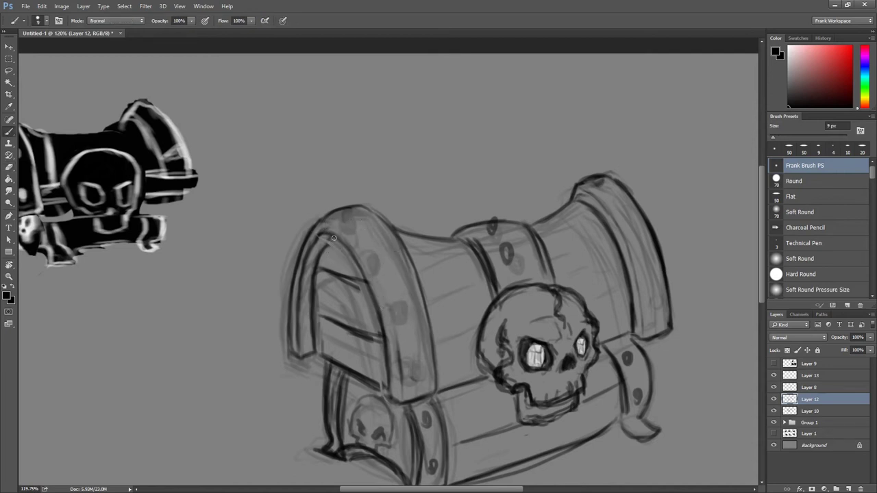
{"action": "mouse_move", "coordinate": [338, 242]}
{"action": "left_mouse_down"}
{"action": "mouse_move", "coordinate": [388, 335]}
{"action": "mouse_move", "coordinate": [389, 396]}
{"action": "left_mouse_up"}
{"action": "left_click_drag", "start_coordinate": [421, 299], "coordinate": [438, 384]}
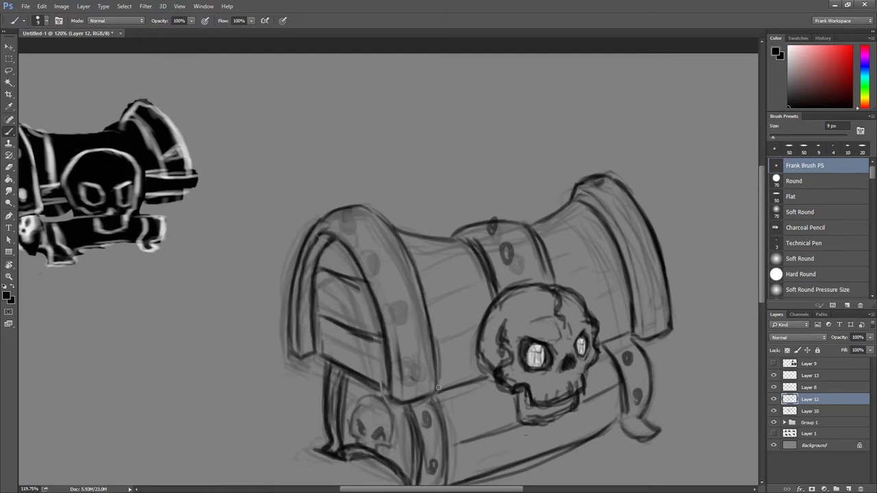
Tilt the canvas and ink the lid band's edges and diagonal plank lines.
{"action": "key", "text": "r"}
{"action": "mouse_move", "coordinate": [400, 259]}
{"action": "left_mouse_down"}
{"action": "mouse_move", "coordinate": [391, 251]}
{"action": "mouse_move", "coordinate": [404, 227]}
{"action": "left_mouse_up"}
{"action": "key", "text": "b"}
{"action": "mouse_move", "coordinate": [383, 190]}
{"action": "left_mouse_down"}
{"action": "mouse_move", "coordinate": [352, 301]}
{"action": "mouse_move", "coordinate": [359, 375]}
{"action": "left_mouse_up"}
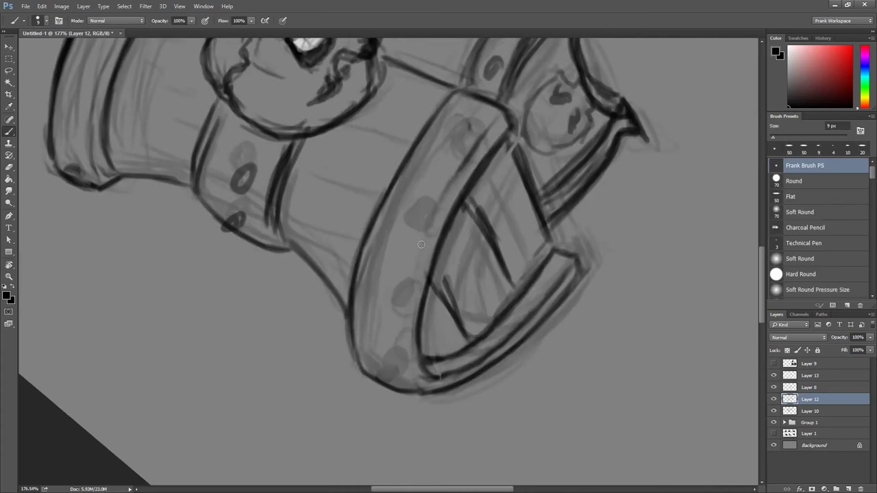
{"action": "left_click_drag", "start_coordinate": [433, 206], "coordinate": [409, 323]}
{"action": "mouse_move", "coordinate": [420, 390]}
{"action": "left_mouse_down"}
{"action": "mouse_move", "coordinate": [406, 350]}
{"action": "mouse_move", "coordinate": [442, 204]}
{"action": "left_mouse_up"}
{"action": "left_click_drag", "start_coordinate": [424, 326], "coordinate": [414, 374]}
{"action": "mouse_move", "coordinate": [431, 274]}
{"action": "left_mouse_down"}
{"action": "mouse_move", "coordinate": [466, 332]}
{"action": "mouse_move", "coordinate": [434, 280]}
{"action": "left_mouse_up"}
{"action": "left_click_drag", "start_coordinate": [472, 206], "coordinate": [514, 284]}
{"action": "left_click_drag", "start_coordinate": [511, 141], "coordinate": [556, 254]}
{"action": "mouse_move", "coordinate": [384, 281]}
{"action": "left_mouse_down"}
{"action": "mouse_move", "coordinate": [431, 315]}
{"action": "mouse_move", "coordinate": [397, 261]}
{"action": "left_mouse_up"}
Rotate the view to a new angle and draw vertical board lines across the lid.
{"action": "key", "text": "r"}
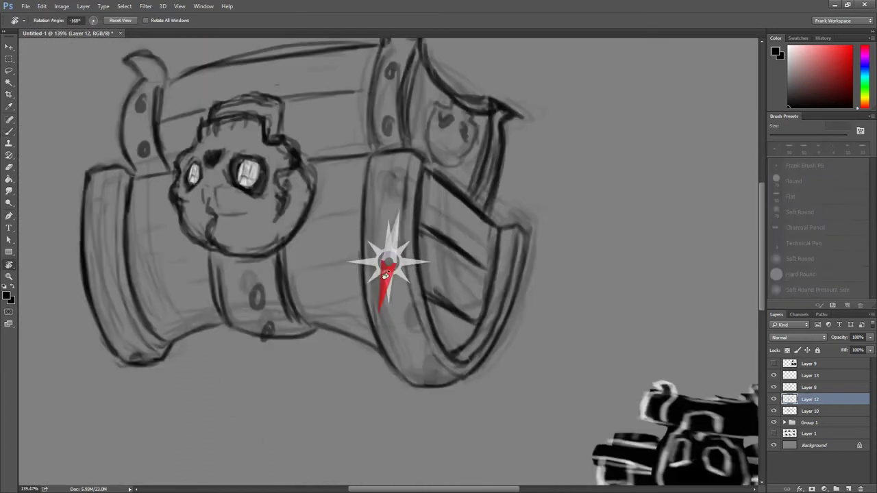
{"action": "mouse_move", "coordinate": [479, 261]}
{"action": "left_mouse_down"}
{"action": "mouse_move", "coordinate": [425, 206]}
{"action": "mouse_move", "coordinate": [387, 254]}
{"action": "mouse_move", "coordinate": [403, 299]}
{"action": "left_mouse_up"}
{"action": "key", "text": "b"}
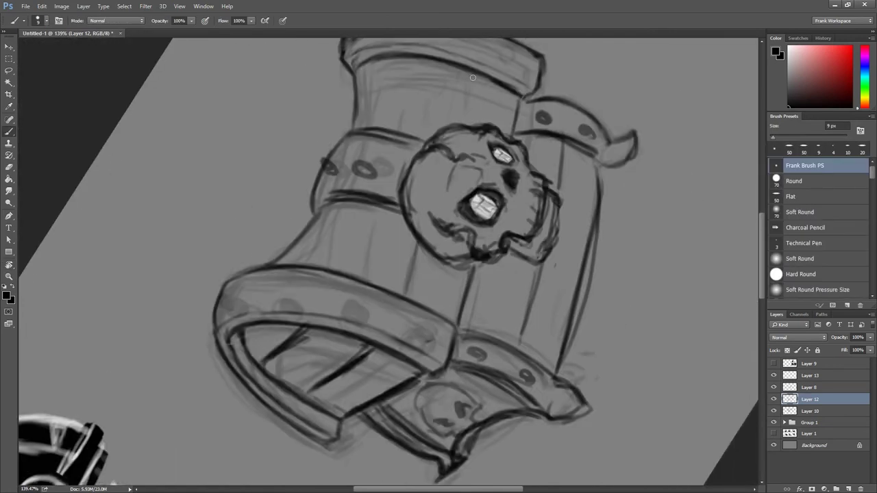
{"action": "left_click_drag", "start_coordinate": [462, 70], "coordinate": [448, 126]}
{"action": "mouse_move", "coordinate": [368, 212]}
{"action": "left_mouse_down"}
{"action": "mouse_move", "coordinate": [346, 276]}
{"action": "mouse_move", "coordinate": [353, 259]}
{"action": "left_mouse_up"}
{"action": "left_click_drag", "start_coordinate": [414, 60], "coordinate": [390, 134]}
{"action": "left_click_drag", "start_coordinate": [379, 67], "coordinate": [371, 121]}
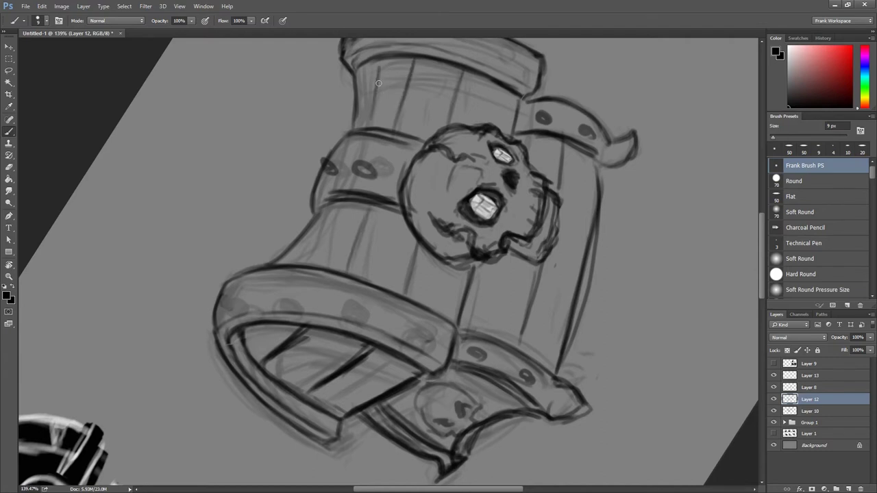
{"action": "left_click_drag", "start_coordinate": [344, 205], "coordinate": [310, 270]}
Lighten the overly dark board lines and redraw cleaner ones beside the skull.
{"action": "key", "text": "e"}
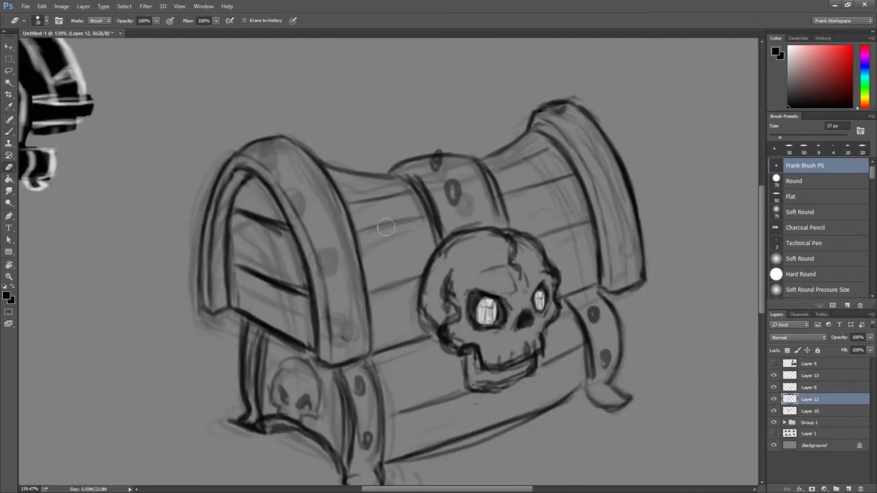
{"action": "mouse_move", "coordinate": [410, 204]}
{"action": "left_mouse_down"}
{"action": "mouse_move", "coordinate": [468, 172]}
{"action": "mouse_move", "coordinate": [518, 195]}
{"action": "mouse_move", "coordinate": [552, 183]}
{"action": "left_mouse_up"}
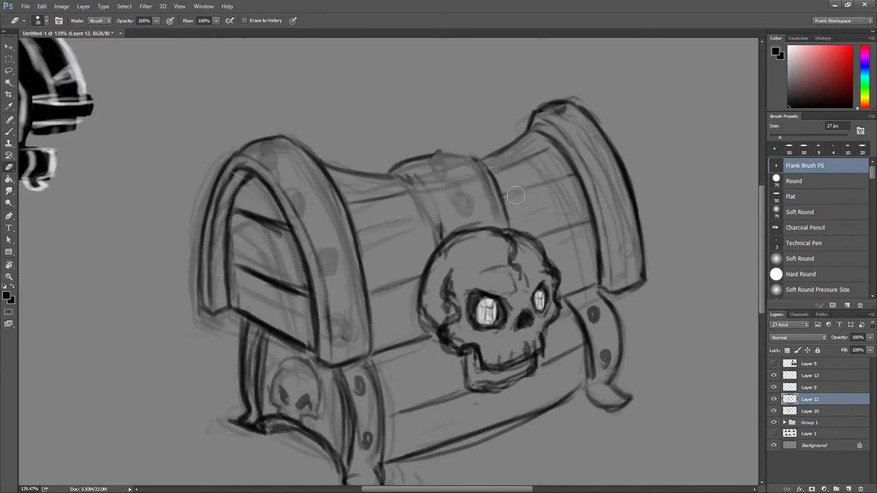
{"action": "left_click_drag", "start_coordinate": [396, 286], "coordinate": [428, 271]}
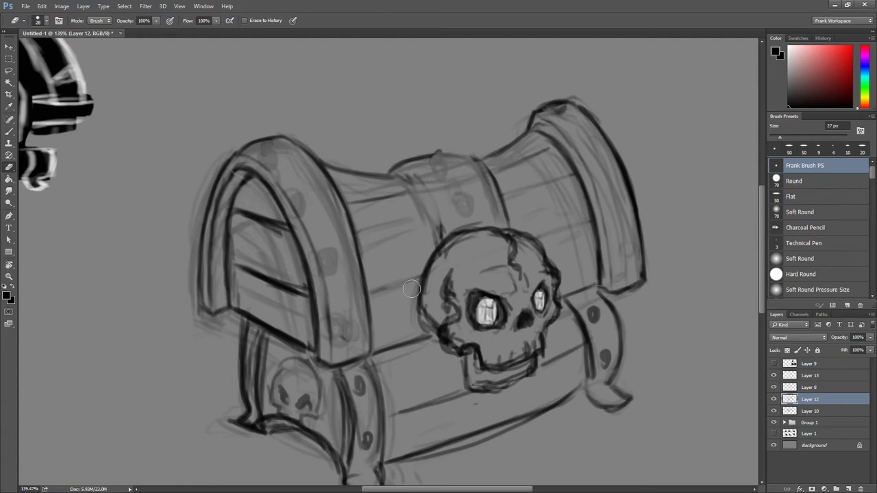
{"action": "key", "text": "b"}
{"action": "left_click_drag", "start_coordinate": [374, 300], "coordinate": [420, 285]}
{"action": "left_click_drag", "start_coordinate": [553, 247], "coordinate": [586, 232]}
{"action": "left_click_drag", "start_coordinate": [362, 242], "coordinate": [431, 219]}
{"action": "left_click_drag", "start_coordinate": [506, 200], "coordinate": [572, 173]}
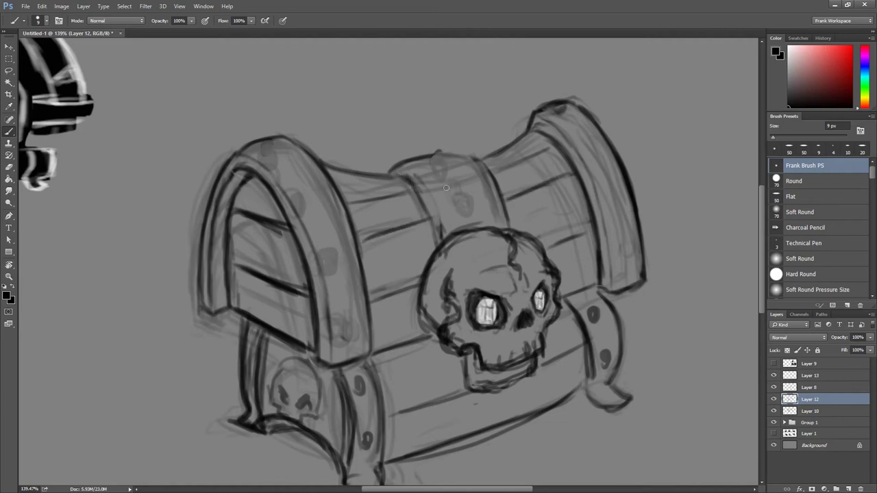
With the view nearly upside down, double the board edge along the chest's left side.
{"action": "key", "text": "r"}
{"action": "mouse_move", "coordinate": [394, 212]}
{"action": "left_mouse_down"}
{"action": "mouse_move", "coordinate": [383, 288]}
{"action": "mouse_move", "coordinate": [338, 284]}
{"action": "left_mouse_up"}
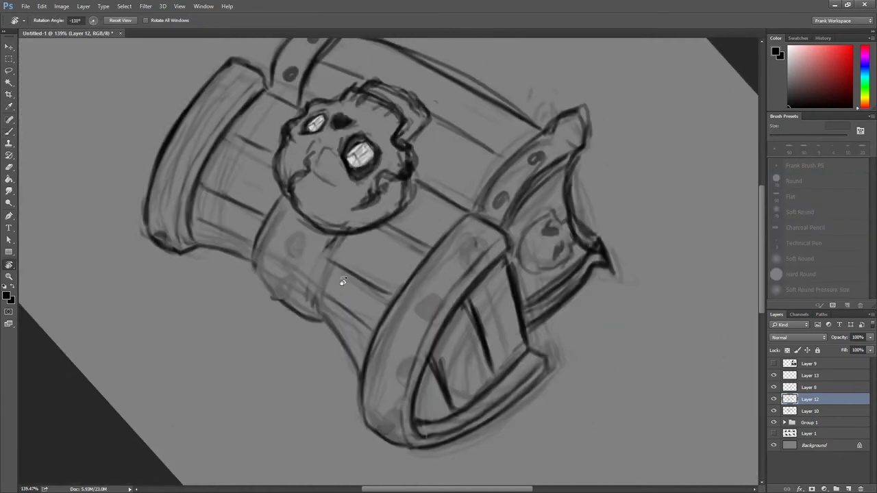
{"action": "key", "text": "b"}
{"action": "scroll", "coordinate": [338, 283], "scroll_direction": "up", "scroll_amount": 3}
{"action": "left_click_drag", "start_coordinate": [335, 234], "coordinate": [314, 298]}
{"action": "left_click_drag", "start_coordinate": [322, 269], "coordinate": [312, 328]}
{"action": "left_click_drag", "start_coordinate": [326, 222], "coordinate": [303, 294]}
{"action": "left_click_drag", "start_coordinate": [316, 240], "coordinate": [300, 321]}
{"action": "left_click_drag", "start_coordinate": [340, 218], "coordinate": [320, 294]}
{"action": "left_click_drag", "start_coordinate": [332, 243], "coordinate": [312, 331]}
{"action": "mouse_move", "coordinate": [264, 168]}
{"action": "left_mouse_down"}
{"action": "mouse_move", "coordinate": [228, 248]}
{"action": "mouse_move", "coordinate": [226, 274]}
{"action": "mouse_move", "coordinate": [302, 334]}
{"action": "left_mouse_up"}
{"action": "key", "text": "Escape"}
Fade the chest's top edge and add marks along its left side.
{"action": "scroll", "coordinate": [500, 280], "scroll_direction": "down", "scroll_amount": 5}
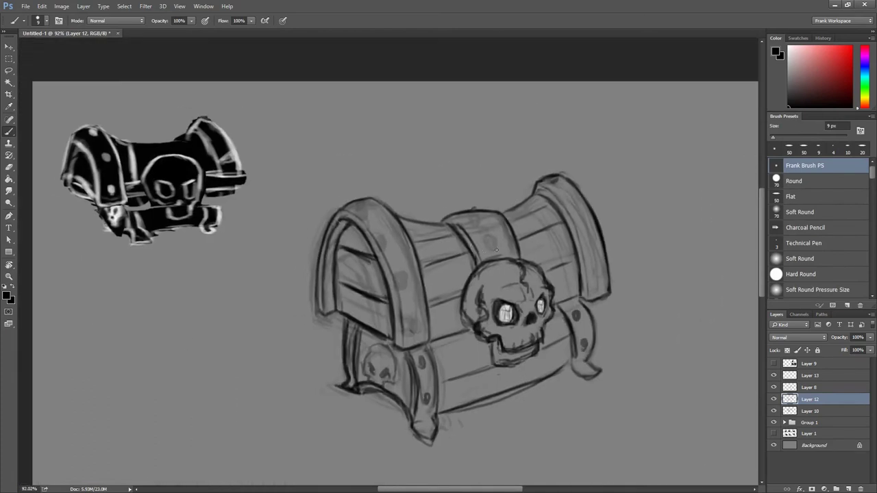
{"action": "scroll", "coordinate": [502, 226], "scroll_direction": "up", "scroll_amount": 4}
{"action": "key", "text": "e"}
{"action": "mouse_move", "coordinate": [502, 226]}
{"action": "left_mouse_down"}
{"action": "mouse_move", "coordinate": [530, 218]}
{"action": "mouse_move", "coordinate": [363, 190]}
{"action": "mouse_move", "coordinate": [418, 151]}
{"action": "mouse_move", "coordinate": [376, 196]}
{"action": "mouse_move", "coordinate": [349, 162]}
{"action": "mouse_move", "coordinate": [303, 182]}
{"action": "mouse_move", "coordinate": [321, 168]}
{"action": "left_mouse_up"}
{"action": "key", "text": "b"}
{"action": "key", "text": "r"}
{"action": "key", "text": "r"}
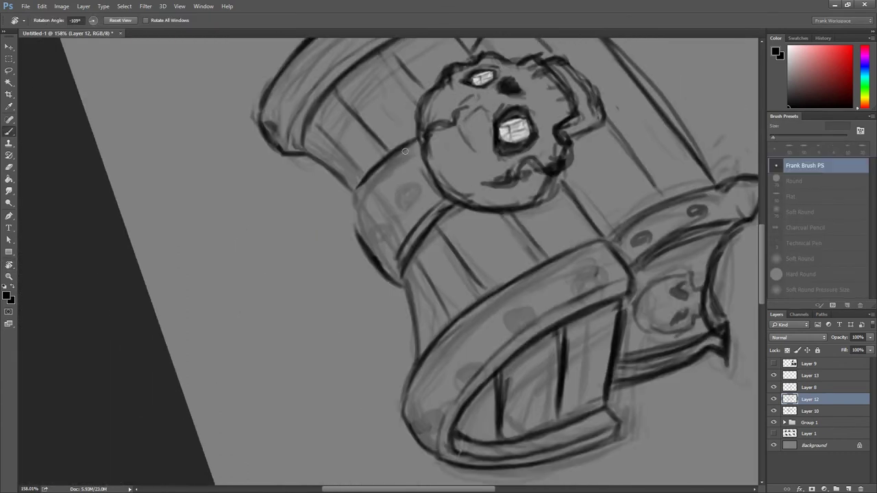
{"action": "left_click_drag", "start_coordinate": [387, 156], "coordinate": [350, 216]}
Clean up and darken the lid's right outline.
{"action": "scroll", "coordinate": [351, 217], "scroll_direction": "down", "scroll_amount": 3}
{"action": "scroll", "coordinate": [369, 264], "scroll_direction": "up", "scroll_amount": 3}
{"action": "scroll", "coordinate": [368, 263], "scroll_direction": "down", "scroll_amount": 3}
{"action": "scroll", "coordinate": [411, 260], "scroll_direction": "down", "scroll_amount": 2}
{"action": "scroll", "coordinate": [484, 226], "scroll_direction": "up", "scroll_amount": 3}
{"action": "scroll", "coordinate": [485, 226], "scroll_direction": "down", "scroll_amount": 2}
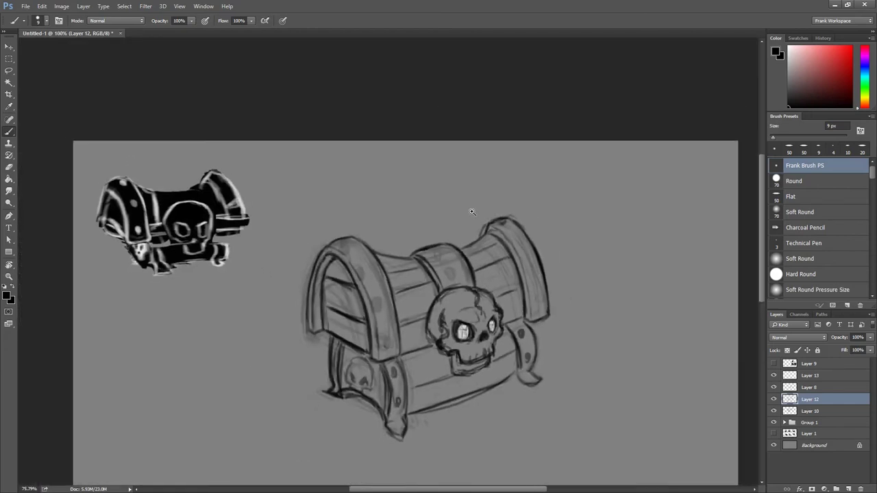
{"action": "scroll", "coordinate": [484, 226], "scroll_direction": "up", "scroll_amount": 4}
{"action": "key", "text": "e"}
{"action": "mouse_move", "coordinate": [490, 241]}
{"action": "left_mouse_down"}
{"action": "mouse_move", "coordinate": [479, 252]}
{"action": "mouse_move", "coordinate": [499, 220]}
{"action": "left_mouse_up"}
{"action": "key", "text": "b"}
{"action": "left_click_drag", "start_coordinate": [495, 256], "coordinate": [579, 408]}
Ink the right strap's edge and tip, thickening its left edge.
{"action": "scroll", "coordinate": [520, 261], "scroll_direction": "down", "scroll_amount": 3}
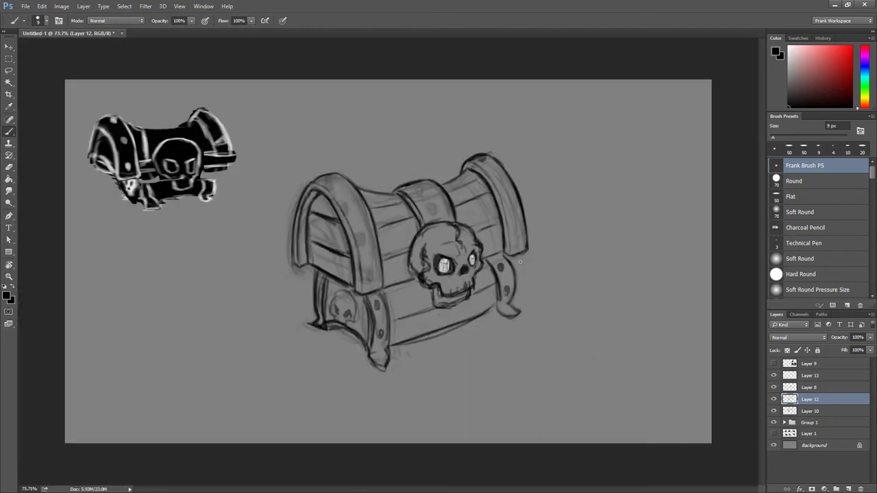
{"action": "scroll", "coordinate": [519, 287], "scroll_direction": "up", "scroll_amount": 3}
{"action": "left_click_drag", "start_coordinate": [496, 229], "coordinate": [528, 281]}
{"action": "mouse_move", "coordinate": [515, 247]}
{"action": "left_mouse_down"}
{"action": "mouse_move", "coordinate": [536, 356]}
{"action": "mouse_move", "coordinate": [498, 373]}
{"action": "mouse_move", "coordinate": [485, 359]}
{"action": "left_mouse_up"}
{"action": "mouse_move", "coordinate": [465, 249]}
{"action": "left_mouse_down"}
{"action": "mouse_move", "coordinate": [492, 336]}
{"action": "mouse_move", "coordinate": [484, 314]}
{"action": "mouse_move", "coordinate": [490, 376]}
{"action": "mouse_move", "coordinate": [490, 346]}
{"action": "mouse_move", "coordinate": [501, 376]}
{"action": "mouse_move", "coordinate": [520, 378]}
{"action": "left_mouse_up"}
Erase to lighten the strap's heavy left edge, its rivet and the left strap lines.
{"action": "key", "text": "e"}
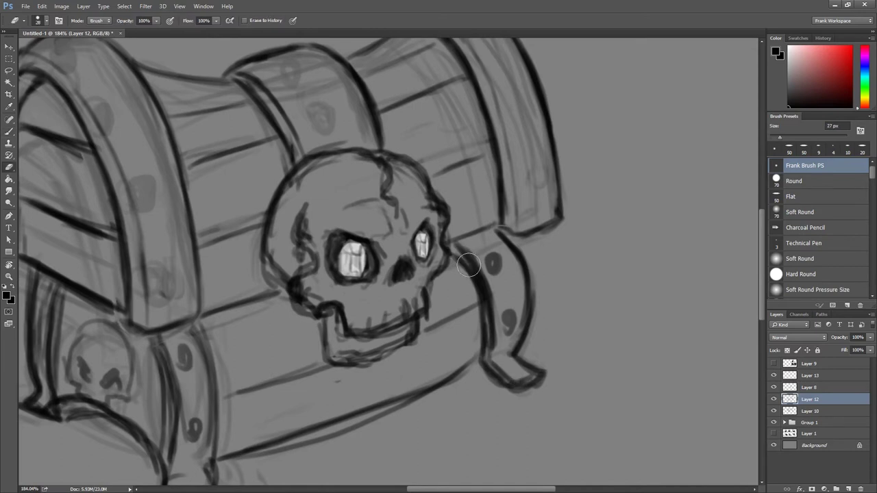
{"action": "left_click_drag", "start_coordinate": [471, 264], "coordinate": [488, 351]}
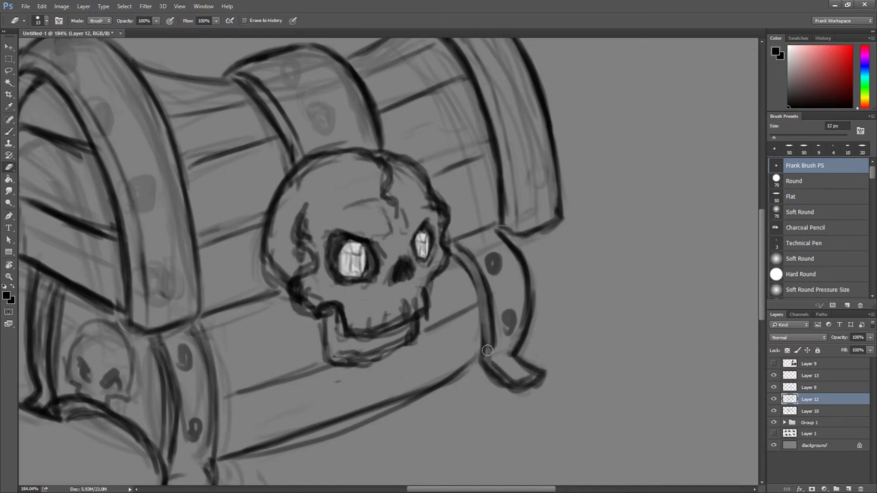
{"action": "mouse_move", "coordinate": [469, 252]}
{"action": "left_mouse_down"}
{"action": "mouse_move", "coordinate": [489, 337]}
{"action": "mouse_move", "coordinate": [491, 270]}
{"action": "mouse_move", "coordinate": [510, 334]}
{"action": "left_mouse_up"}
{"action": "left_click_drag", "start_coordinate": [443, 324], "coordinate": [489, 237]}
{"action": "scroll", "coordinate": [248, 266], "scroll_direction": "down", "scroll_amount": 2}
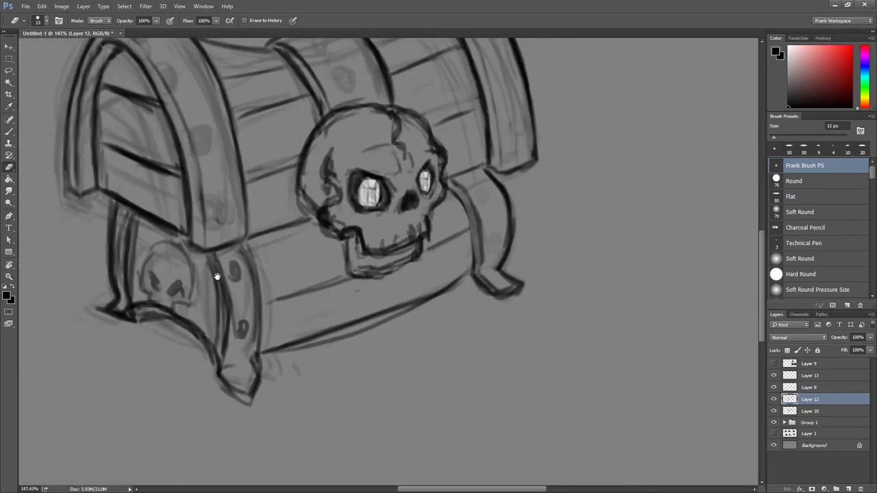
{"action": "mouse_move", "coordinate": [233, 233]}
{"action": "left_mouse_down"}
{"action": "mouse_move", "coordinate": [232, 311]}
{"action": "mouse_move", "coordinate": [244, 264]}
{"action": "mouse_move", "coordinate": [235, 302]}
{"action": "mouse_move", "coordinate": [230, 233]}
{"action": "left_mouse_up"}
Redraw the left strap and ink the small side skull's round outline.
{"action": "key", "text": "b"}
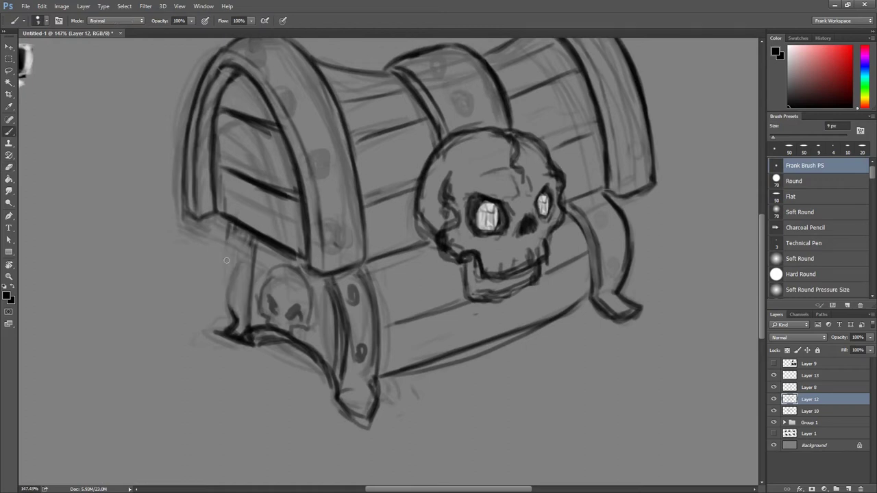
{"action": "left_click_drag", "start_coordinate": [227, 226], "coordinate": [234, 316]}
{"action": "mouse_move", "coordinate": [247, 241]}
{"action": "left_mouse_down"}
{"action": "mouse_move", "coordinate": [240, 320]}
{"action": "mouse_move", "coordinate": [242, 300]}
{"action": "left_mouse_up"}
{"action": "left_click_drag", "start_coordinate": [244, 236], "coordinate": [241, 320]}
{"action": "left_click_drag", "start_coordinate": [310, 318], "coordinate": [266, 329]}
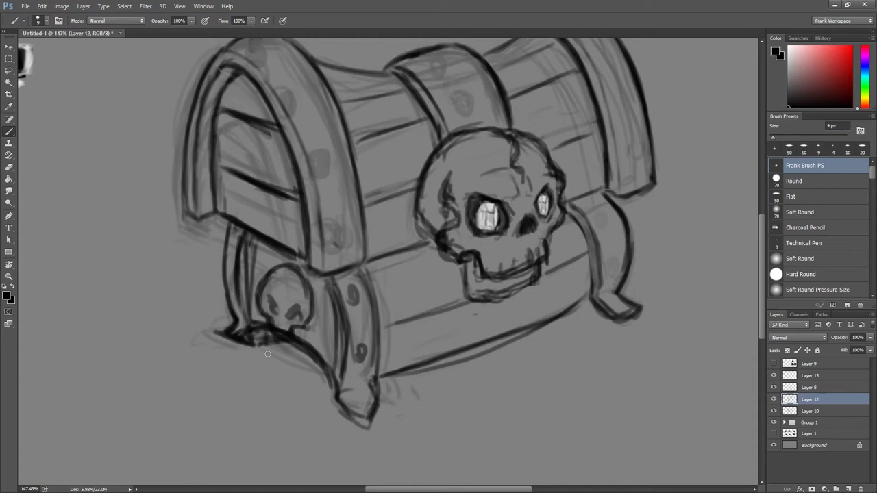
{"action": "scroll", "coordinate": [267, 354], "scroll_direction": "down", "scroll_amount": 5}
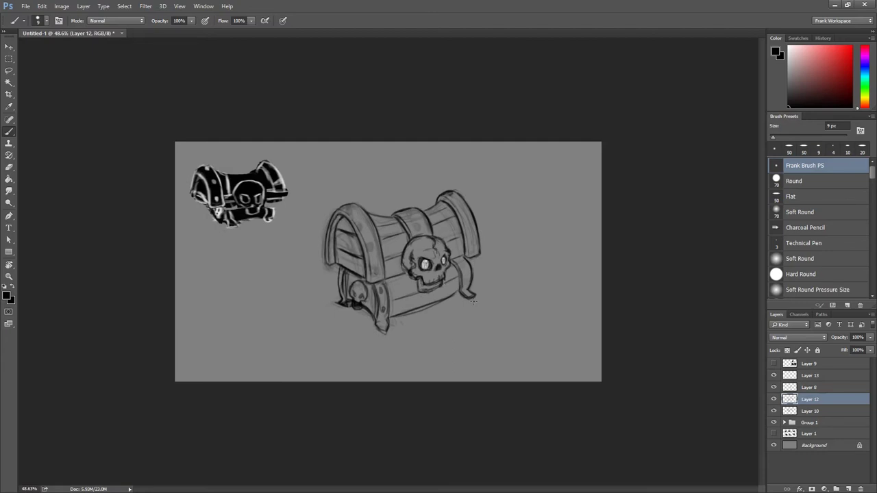
{"action": "scroll", "coordinate": [391, 288], "scroll_direction": "up", "scroll_amount": 5}
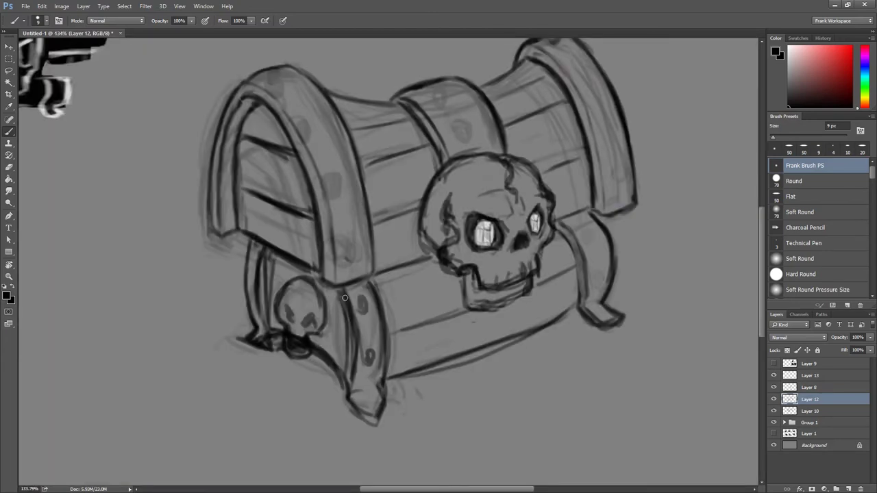
Rework the front board's left edge, erasing stray strokes and redrawing it cleanly.
{"action": "key", "text": "e"}
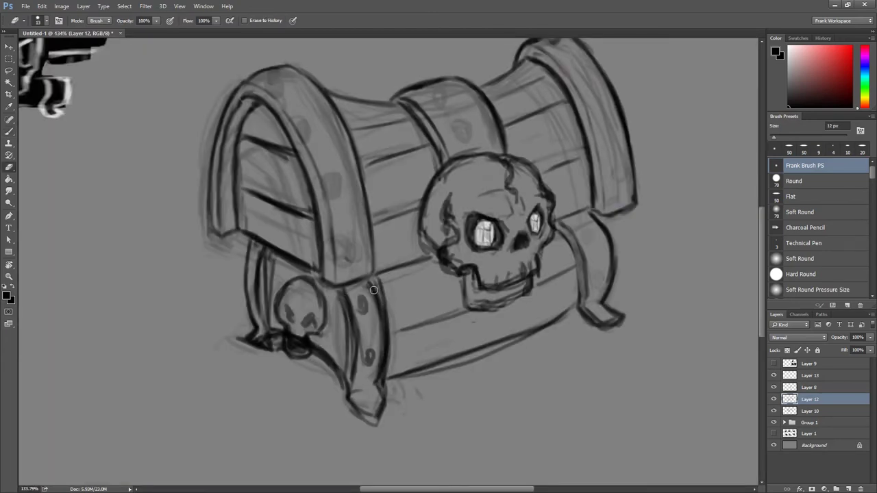
{"action": "left_click_drag", "start_coordinate": [373, 290], "coordinate": [384, 384]}
{"action": "key", "text": "b"}
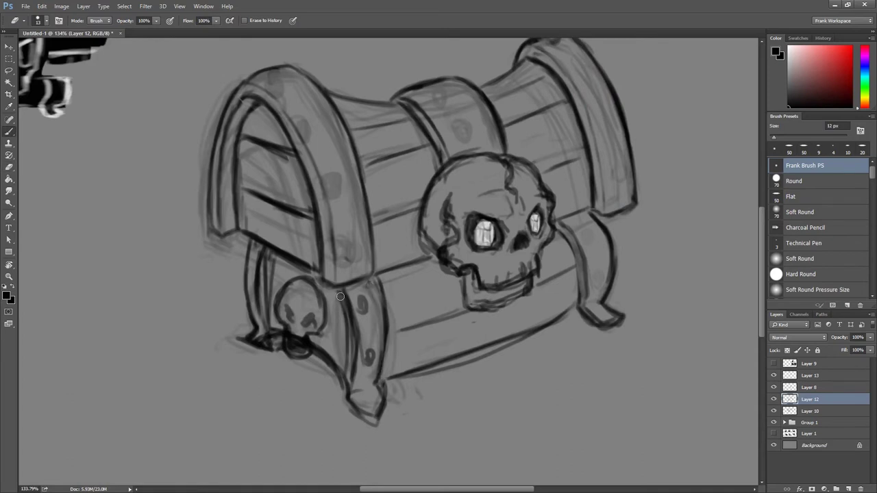
{"action": "key", "text": "b"}
{"action": "left_click_drag", "start_coordinate": [341, 296], "coordinate": [349, 359]}
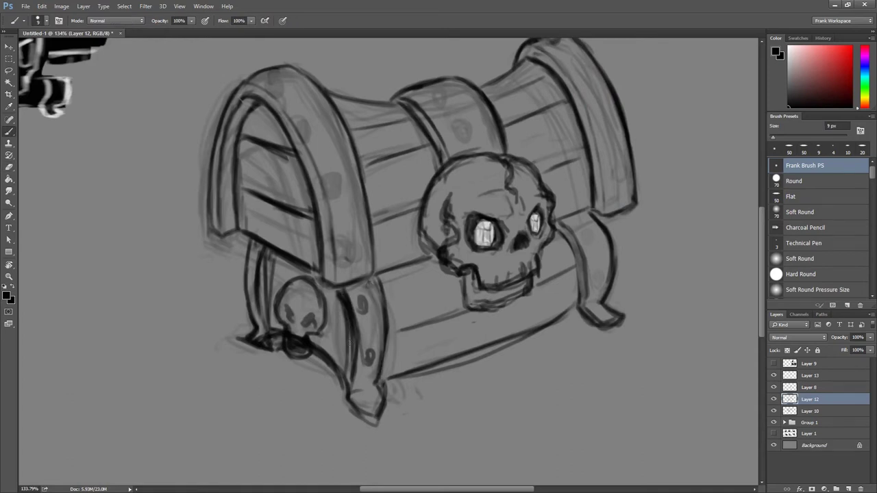
{"action": "key", "text": "e"}
{"action": "mouse_move", "coordinate": [363, 298]}
{"action": "left_mouse_down"}
{"action": "mouse_move", "coordinate": [369, 321]}
{"action": "mouse_move", "coordinate": [351, 389]}
{"action": "left_mouse_up"}
{"action": "key", "text": "b"}
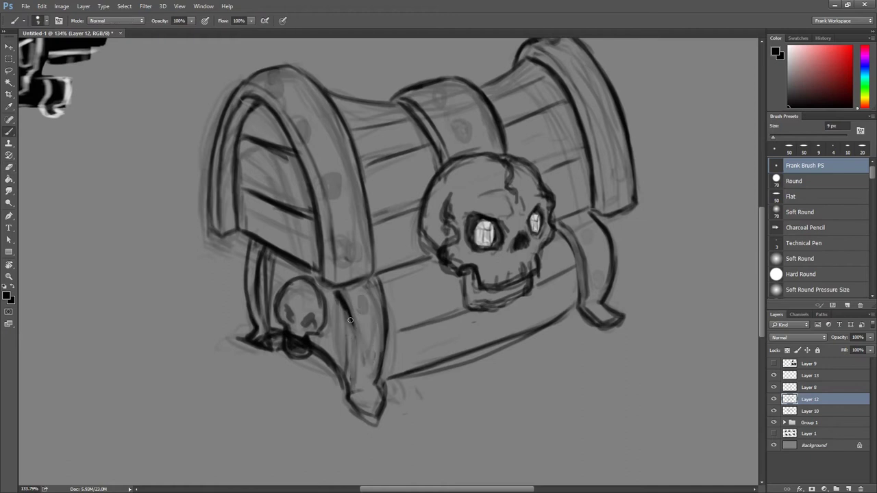
{"action": "left_click_drag", "start_coordinate": [337, 294], "coordinate": [348, 375]}
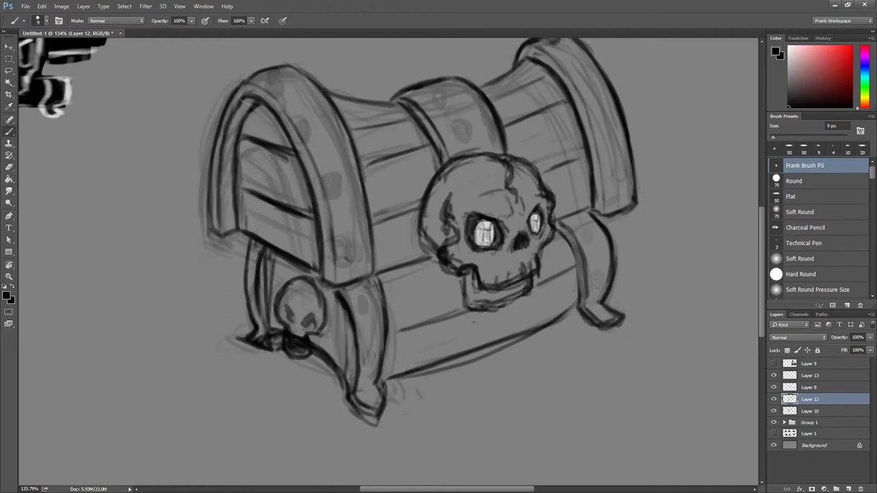
Lighten the front left edge and foot, then zoom in on the chest.
{"action": "key", "text": "e"}
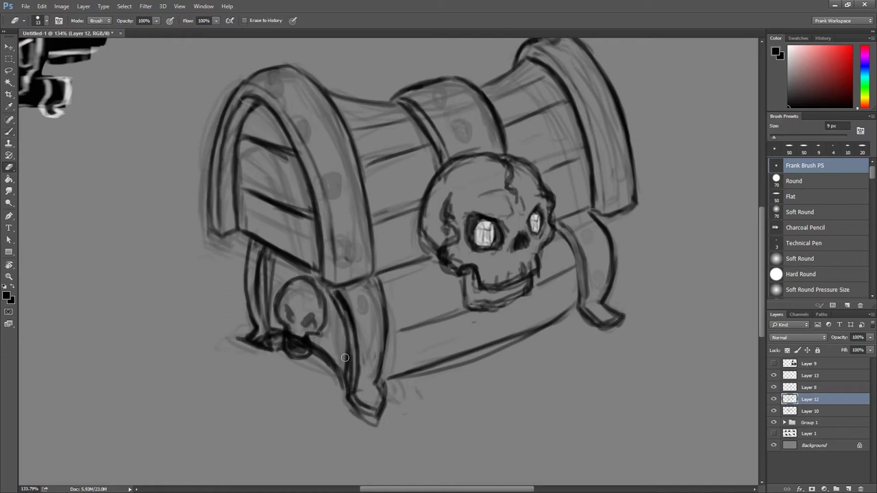
{"action": "mouse_move", "coordinate": [344, 357]}
{"action": "left_mouse_down"}
{"action": "mouse_move", "coordinate": [401, 399]}
{"action": "mouse_move", "coordinate": [327, 268]}
{"action": "mouse_move", "coordinate": [368, 345]}
{"action": "mouse_move", "coordinate": [389, 356]}
{"action": "left_mouse_up"}
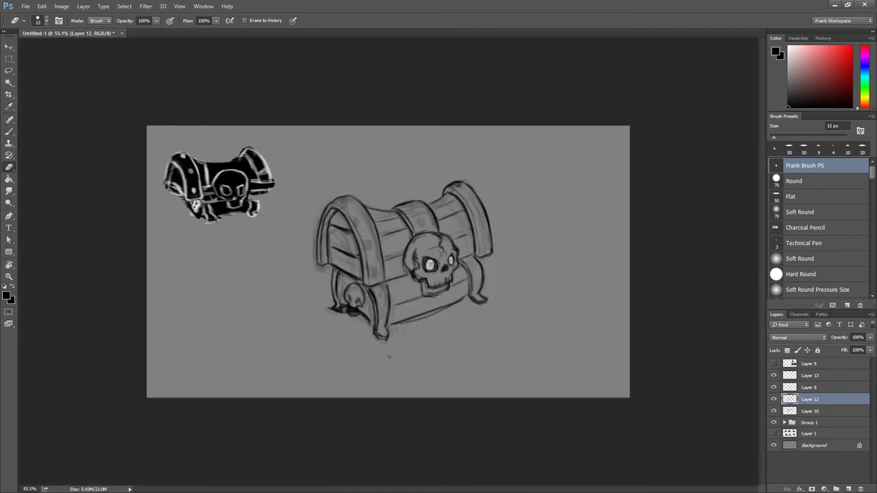
{"action": "left_click_drag", "start_coordinate": [330, 280], "coordinate": [346, 274]}
{"action": "key", "text": "b"}
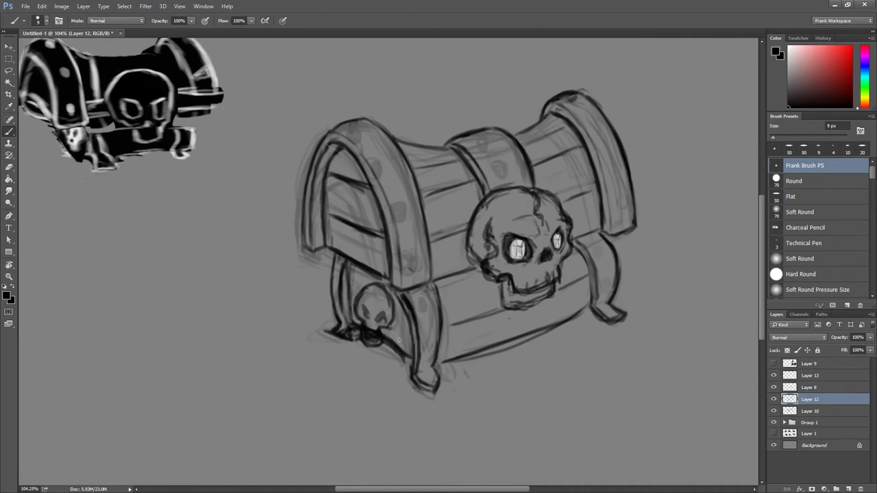
{"action": "scroll", "coordinate": [406, 328], "scroll_direction": "down", "scroll_amount": 3}
Paint three rivets on the lid's left band, then zoom out from about 97% to 67%.
{"action": "scroll", "coordinate": [394, 316], "scroll_direction": "up", "scroll_amount": 2}
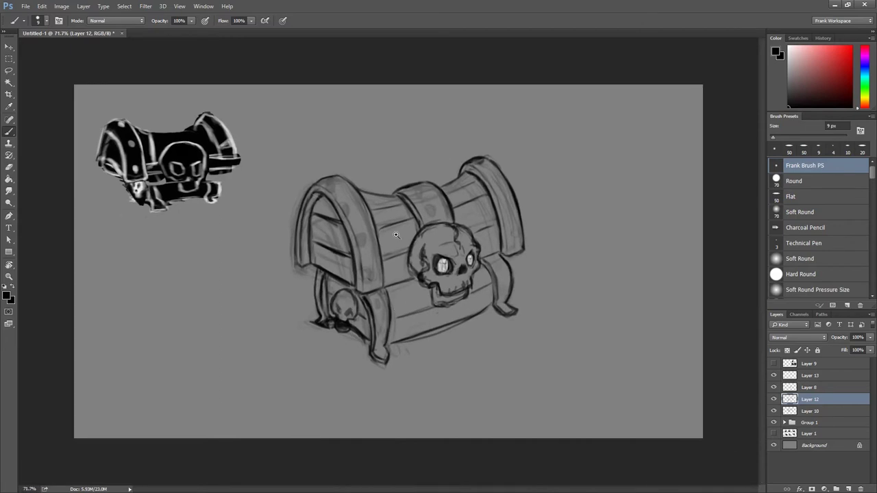
{"action": "scroll", "coordinate": [387, 308], "scroll_direction": "up", "scroll_amount": 2}
{"action": "left_click_drag", "start_coordinate": [380, 261], "coordinate": [379, 253]}
{"action": "left_click_drag", "start_coordinate": [360, 216], "coordinate": [357, 214]}
{"action": "left_click_drag", "start_coordinate": [350, 180], "coordinate": [344, 171]}
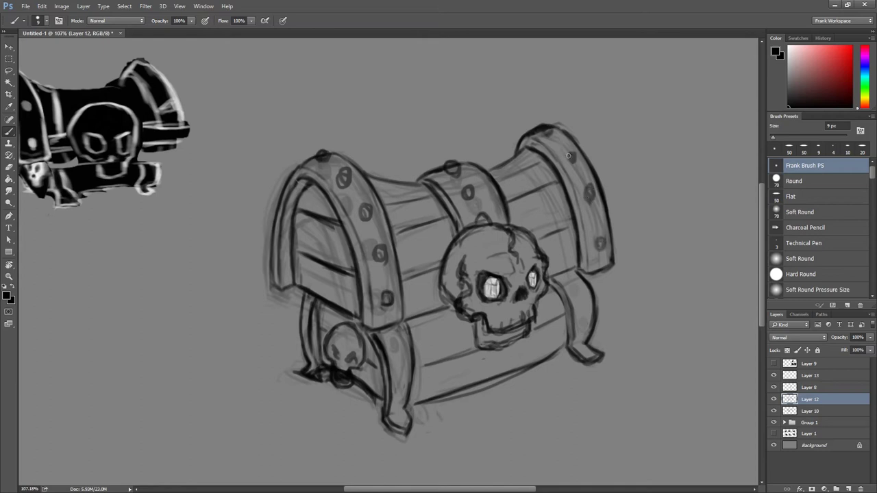
{"action": "scroll", "coordinate": [572, 278], "scroll_direction": "down", "scroll_amount": 1}
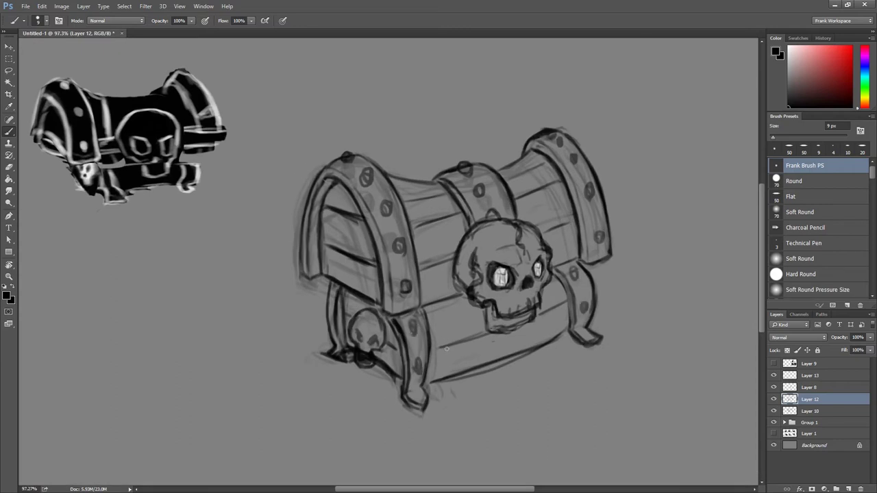
{"action": "scroll", "coordinate": [446, 349], "scroll_direction": "down", "scroll_amount": 4}
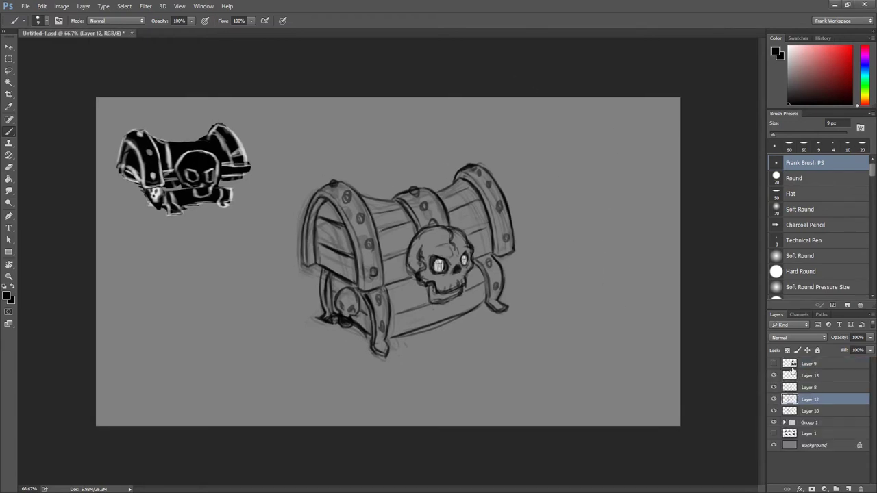
Delete the skull reference Layer 9, check layer visibility, and add empty Layer 14 below Layer 10.
{"action": "left_click", "coordinate": [773, 364]}
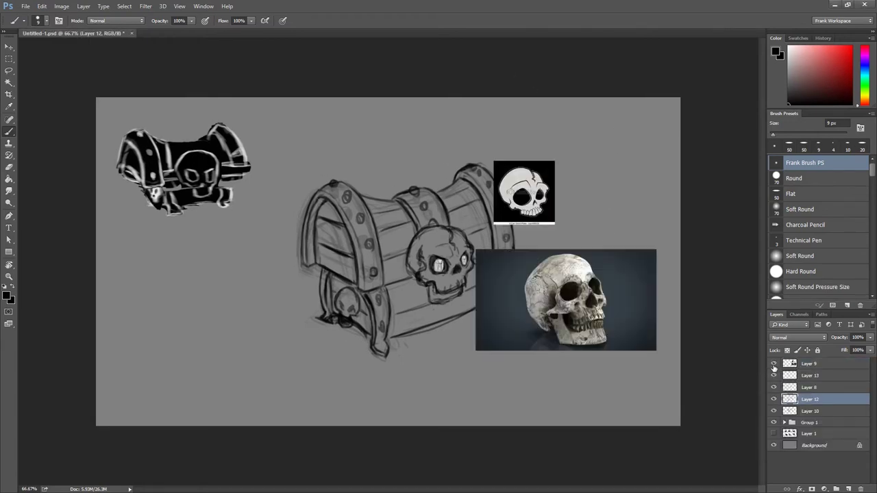
{"action": "left_click_drag", "start_coordinate": [808, 364], "coordinate": [860, 489]}
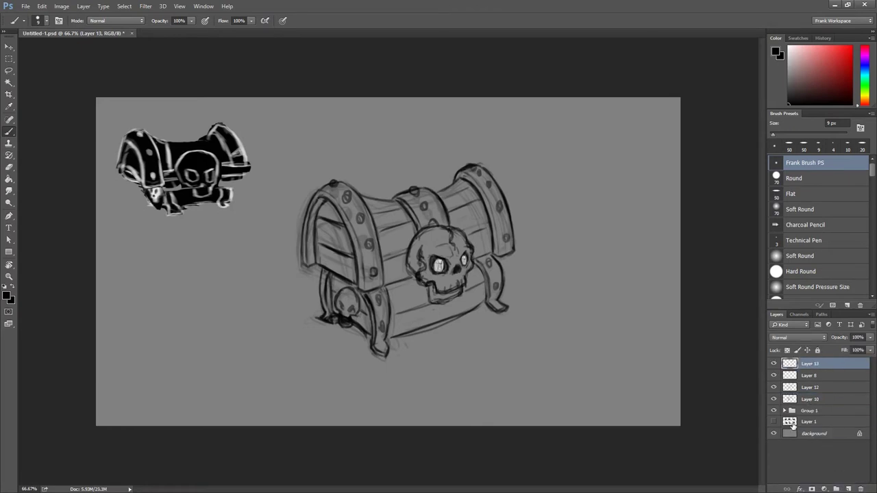
{"action": "left_click", "coordinate": [785, 411]}
{"action": "left_click", "coordinate": [773, 411]}
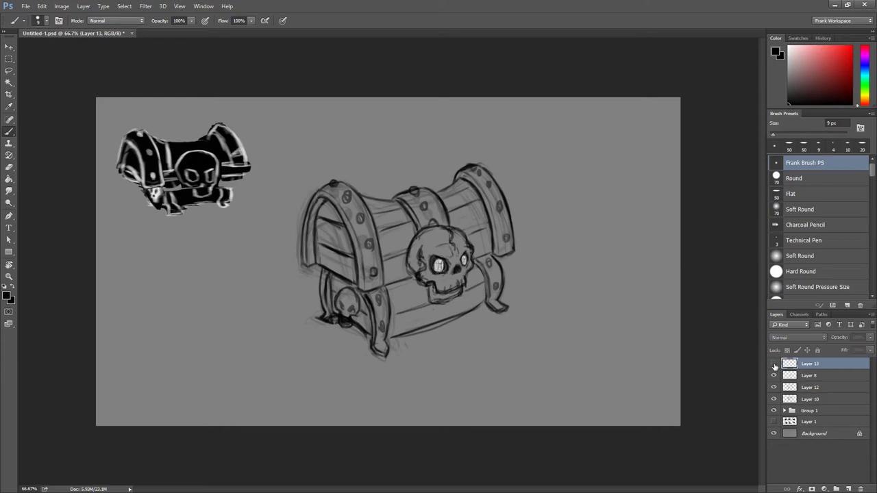
{"action": "left_click", "coordinate": [774, 375]}
{"action": "left_click", "coordinate": [773, 376]}
{"action": "left_click", "coordinate": [773, 388]}
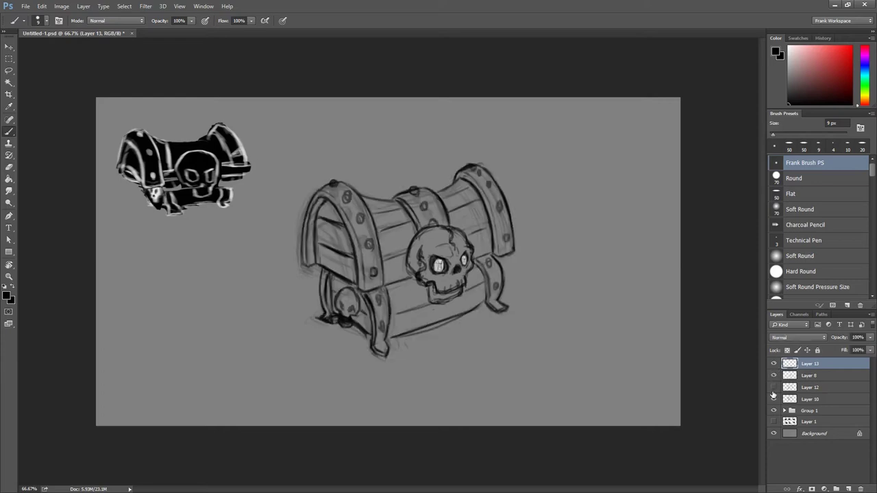
{"action": "left_click", "coordinate": [822, 402]}
{"action": "left_click", "coordinate": [848, 489], "text": "ctrl"}
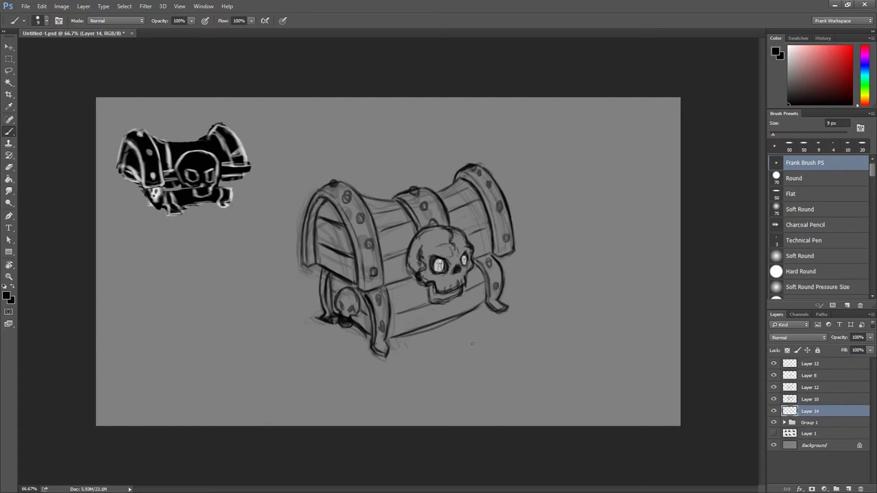
Paint dark grey shading in the lid's left arch, left front panel and around the skull.
{"action": "mouse_move", "coordinate": [339, 209]}
{"action": "left_mouse_down"}
{"action": "mouse_move", "coordinate": [316, 244]}
{"action": "mouse_move", "coordinate": [338, 194]}
{"action": "mouse_move", "coordinate": [321, 234]}
{"action": "mouse_move", "coordinate": [333, 293]}
{"action": "mouse_move", "coordinate": [378, 339]}
{"action": "mouse_move", "coordinate": [479, 288]}
{"action": "mouse_move", "coordinate": [411, 267]}
{"action": "mouse_move", "coordinate": [419, 250]}
{"action": "mouse_move", "coordinate": [360, 212]}
{"action": "mouse_move", "coordinate": [422, 196]}
{"action": "mouse_move", "coordinate": [432, 219]}
{"action": "mouse_move", "coordinate": [472, 174]}
{"action": "mouse_move", "coordinate": [487, 178]}
{"action": "mouse_move", "coordinate": [505, 250]}
{"action": "mouse_move", "coordinate": [462, 257]}
{"action": "mouse_move", "coordinate": [435, 244]}
{"action": "mouse_move", "coordinate": [472, 219]}
{"action": "mouse_move", "coordinate": [494, 303]}
{"action": "mouse_move", "coordinate": [466, 274]}
{"action": "mouse_move", "coordinate": [479, 295]}
{"action": "mouse_move", "coordinate": [428, 298]}
{"action": "mouse_move", "coordinate": [448, 277]}
{"action": "mouse_move", "coordinate": [393, 285]}
{"action": "mouse_move", "coordinate": [418, 288]}
{"action": "mouse_move", "coordinate": [402, 306]}
{"action": "mouse_move", "coordinate": [408, 321]}
{"action": "mouse_move", "coordinate": [460, 297]}
{"action": "mouse_move", "coordinate": [473, 275]}
{"action": "mouse_move", "coordinate": [473, 302]}
{"action": "left_mouse_up"}
{"action": "mouse_move", "coordinate": [336, 290]}
{"action": "left_mouse_down"}
{"action": "mouse_move", "coordinate": [363, 319]}
{"action": "mouse_move", "coordinate": [335, 311]}
{"action": "mouse_move", "coordinate": [327, 212]}
{"action": "mouse_move", "coordinate": [346, 270]}
{"action": "left_mouse_up"}
{"action": "left_click_drag", "start_coordinate": [328, 217], "coordinate": [363, 332]}
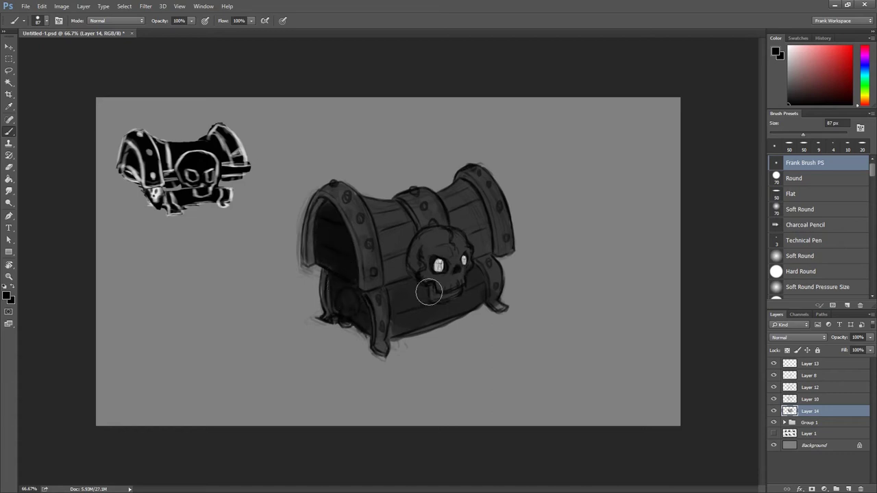
{"action": "right_click", "coordinate": [407, 281], "text": "alt"}
{"action": "mouse_move", "coordinate": [423, 286]}
{"action": "left_mouse_down"}
{"action": "mouse_move", "coordinate": [441, 301]}
{"action": "mouse_move", "coordinate": [424, 281]}
{"action": "mouse_move", "coordinate": [415, 248]}
{"action": "mouse_move", "coordinate": [422, 273]}
{"action": "mouse_move", "coordinate": [441, 285]}
{"action": "left_mouse_up"}
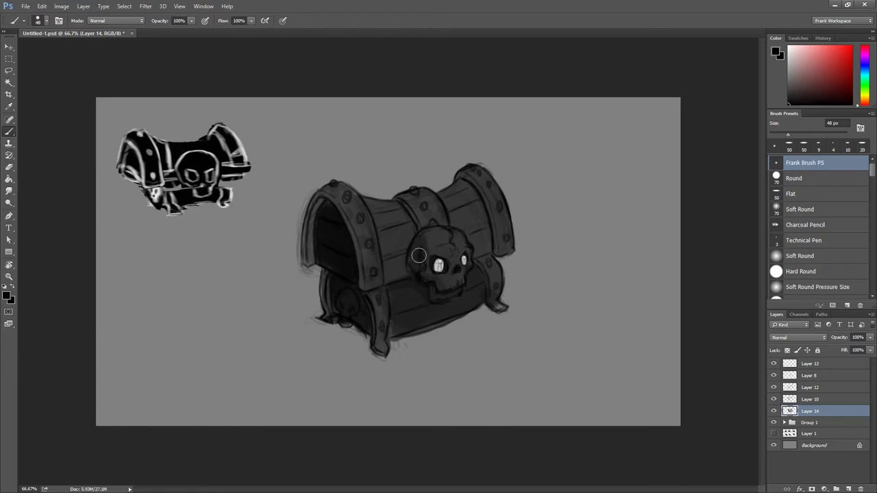
{"action": "left_click_drag", "start_coordinate": [466, 255], "coordinate": [446, 302]}
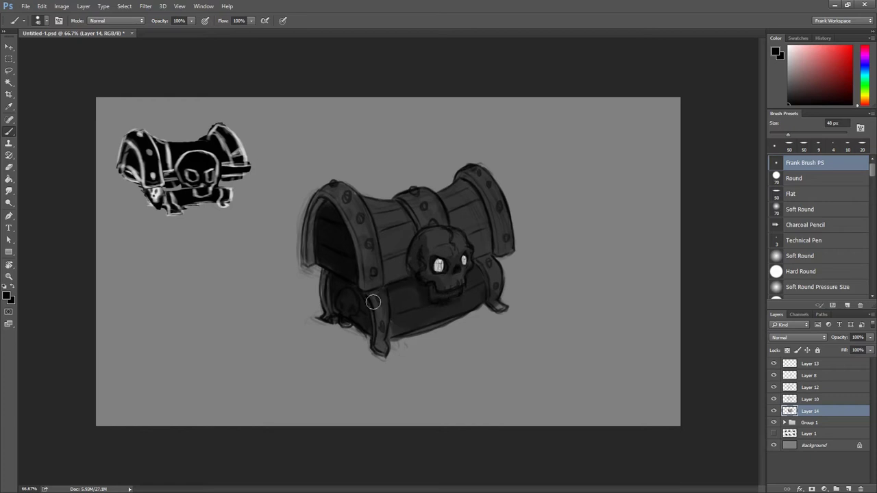
Darken the arch's left edge and top with a 27 px brush, then merge all layers.
{"action": "left_click_drag", "start_coordinate": [372, 302], "coordinate": [367, 295]}
{"action": "left_click_drag", "start_coordinate": [314, 209], "coordinate": [312, 263]}
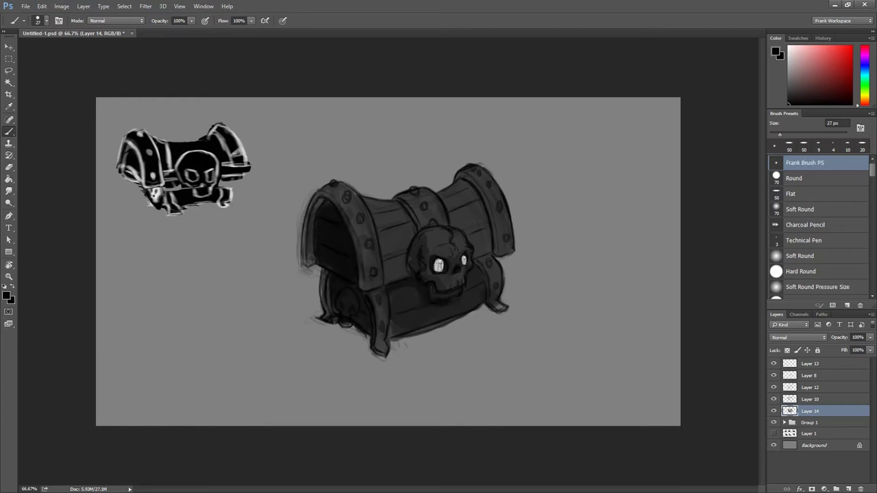
{"action": "mouse_move", "coordinate": [320, 194]}
{"action": "left_mouse_down"}
{"action": "mouse_move", "coordinate": [334, 202]}
{"action": "mouse_move", "coordinate": [311, 254]}
{"action": "left_mouse_up"}
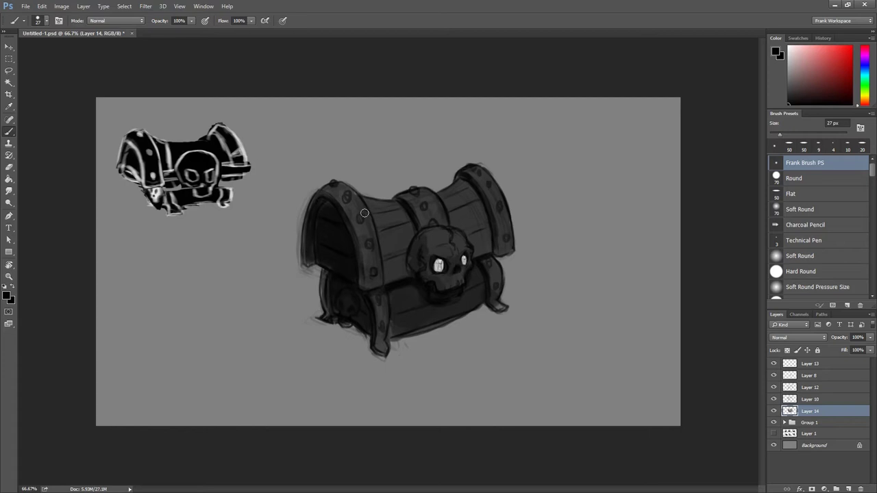
{"action": "key", "text": "ctrl+shift+e"}
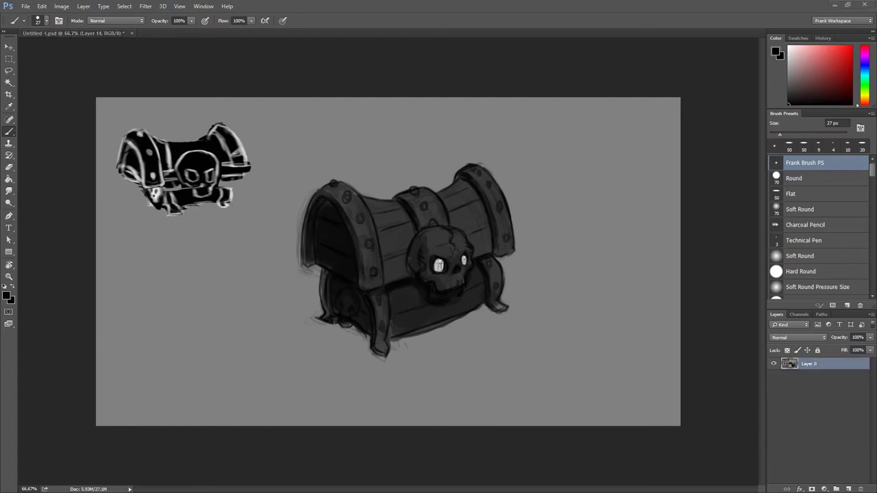
Repaint the lid interior in dark grey with a 70 px brush.
{"action": "left_click", "coordinate": [62, 6]}
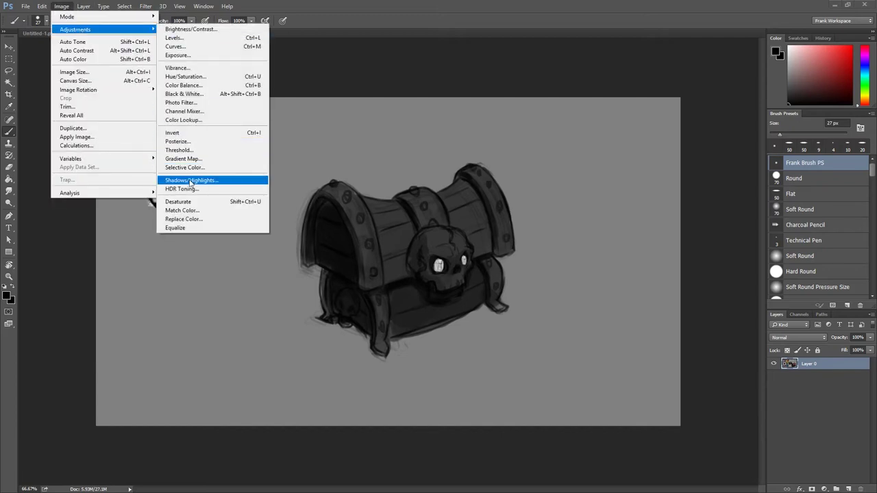
{"action": "mouse_move", "coordinate": [75, 30]}
{"action": "left_click", "coordinate": [192, 166]}
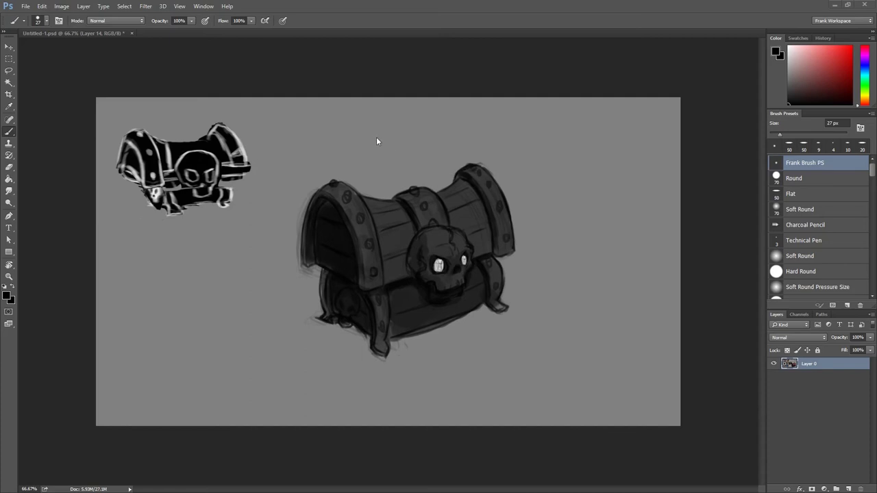
{"action": "scroll", "coordinate": [386, 143], "scroll_direction": "up", "scroll_amount": 5}
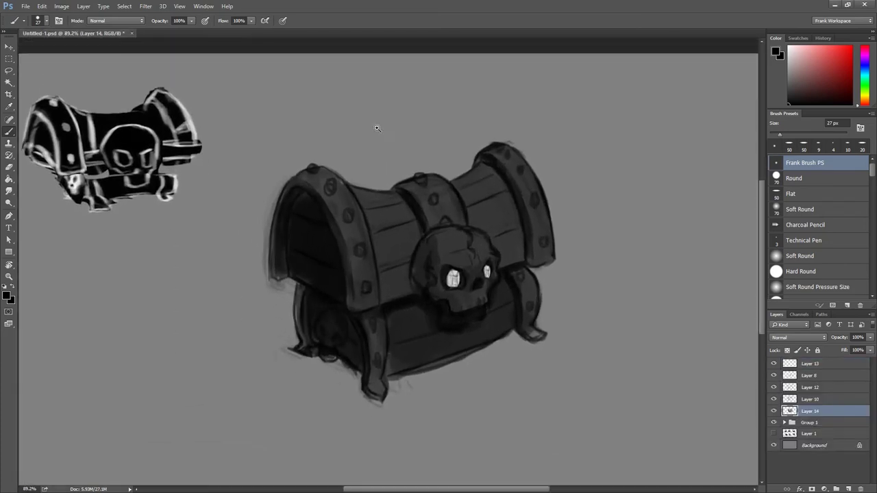
{"action": "left_click", "coordinate": [337, 261], "text": "alt"}
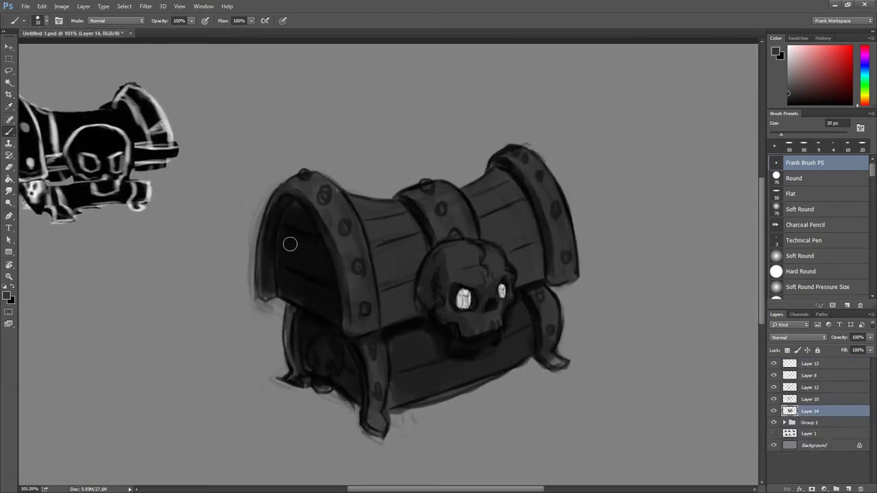
{"action": "key", "text": "bracketright"}
{"action": "key", "text": "bracketright"}
{"action": "key", "text": "bracketright"}
{"action": "mouse_move", "coordinate": [307, 248]}
{"action": "left_mouse_down"}
{"action": "mouse_move", "coordinate": [297, 221]}
{"action": "mouse_move", "coordinate": [304, 284]}
{"action": "mouse_move", "coordinate": [317, 294]}
{"action": "mouse_move", "coordinate": [278, 258]}
{"action": "left_mouse_up"}
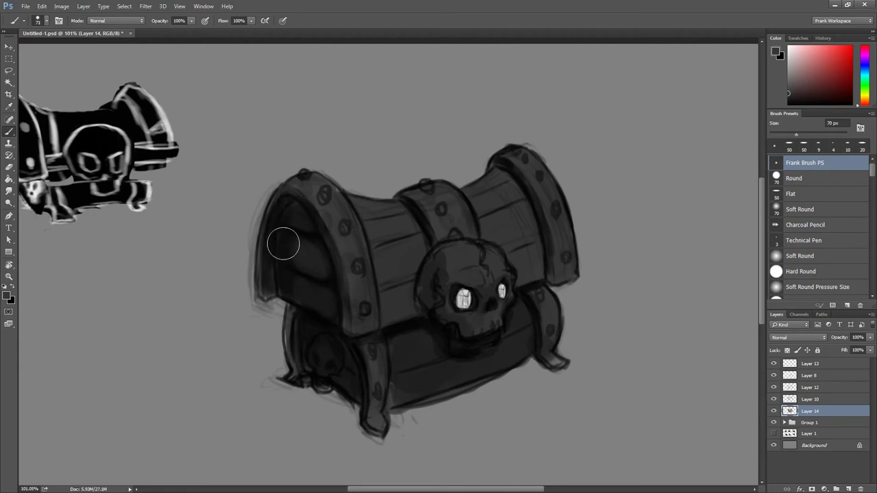
Paint grey along the left lid strap with a smaller brush.
{"action": "left_click_drag", "start_coordinate": [301, 219], "coordinate": [290, 219]}
{"action": "left_click_drag", "start_coordinate": [337, 236], "coordinate": [328, 236]}
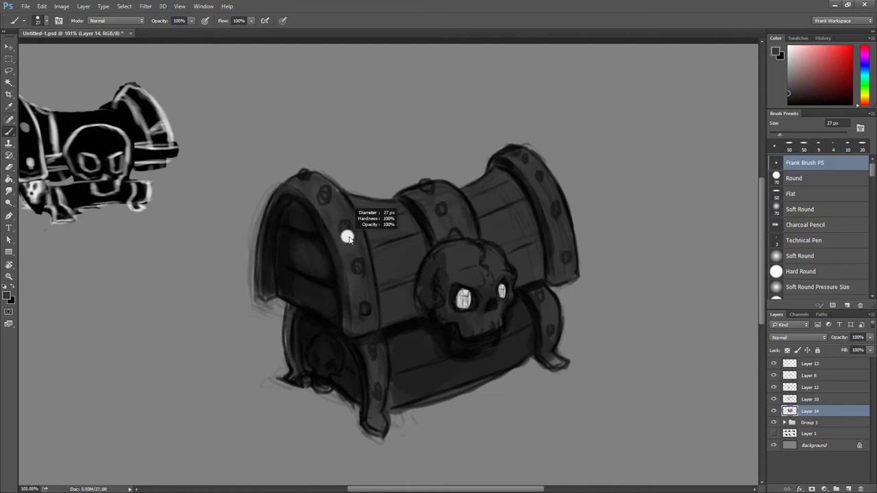
{"action": "left_click", "coordinate": [378, 211], "text": "alt"}
{"action": "mouse_move", "coordinate": [337, 200]}
{"action": "left_mouse_down"}
{"action": "mouse_move", "coordinate": [335, 222]}
{"action": "mouse_move", "coordinate": [346, 206]}
{"action": "mouse_move", "coordinate": [340, 239]}
{"action": "left_mouse_up"}
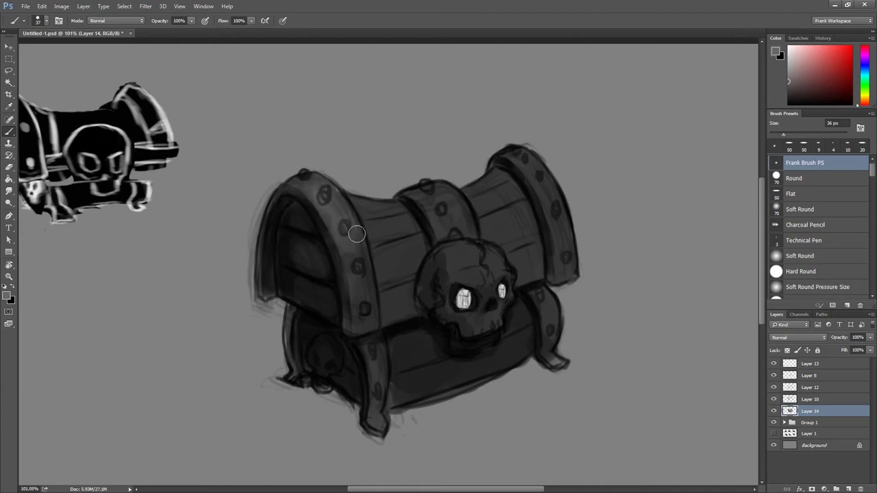
{"action": "left_click", "coordinate": [347, 251], "text": "alt"}
Highlight the top of the left lid strap and around its rivets in lighter grey.
{"action": "left_click_drag", "start_coordinate": [788, 83], "coordinate": [788, 66]}
{"action": "left_click_drag", "start_coordinate": [302, 184], "coordinate": [341, 199]}
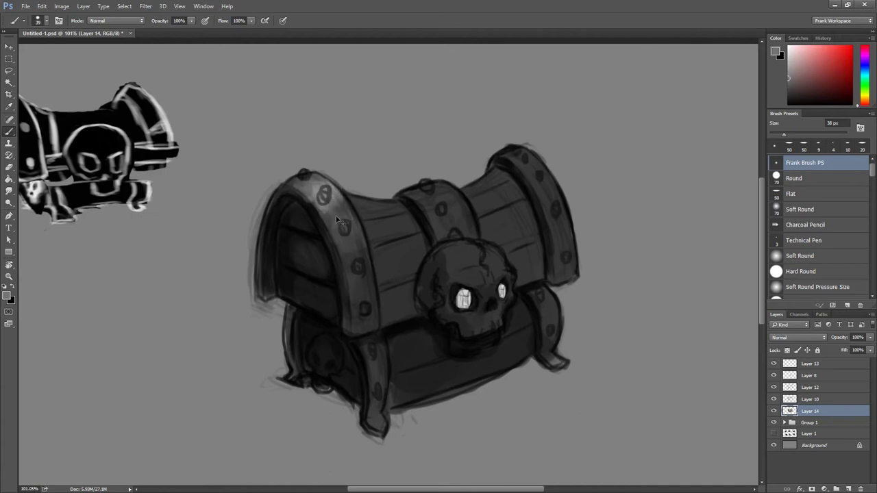
{"action": "left_click", "coordinate": [796, 39]}
{"action": "left_click_drag", "start_coordinate": [336, 202], "coordinate": [332, 233]}
{"action": "left_click", "coordinate": [349, 240], "text": "alt"}
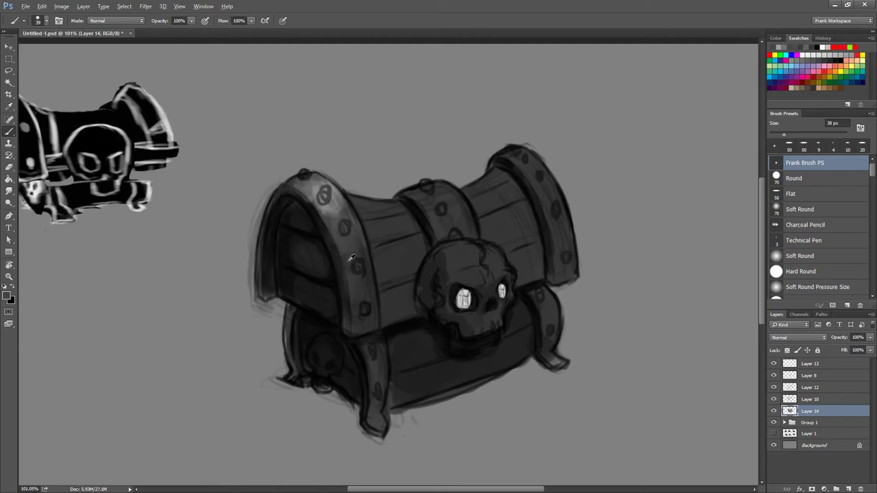
Add lighter grey highlights to the tops of the middle and right lid straps.
{"action": "left_click", "coordinate": [318, 185], "text": "alt"}
{"action": "left_click_drag", "start_coordinate": [415, 196], "coordinate": [445, 187]}
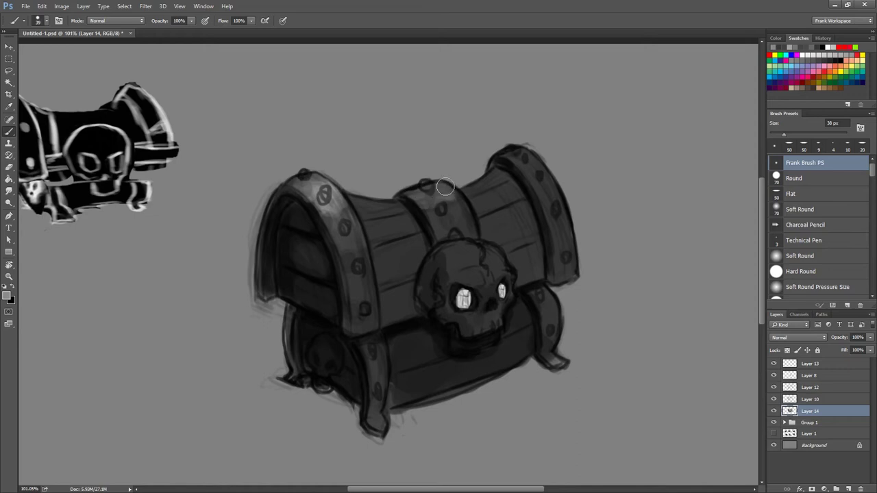
{"action": "mouse_move", "coordinate": [518, 157]}
{"action": "left_mouse_down"}
{"action": "mouse_move", "coordinate": [555, 205]}
{"action": "mouse_move", "coordinate": [556, 226]}
{"action": "left_mouse_up"}
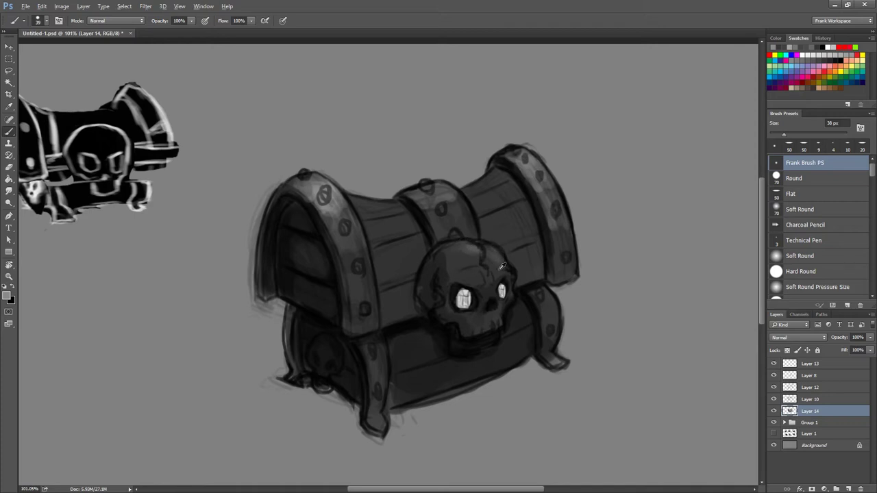
{"action": "key", "text": "alt"}
{"action": "left_click", "coordinate": [456, 254], "text": "alt"}
With a 23 px brush, shade the right and front-left straps and smooth the chest's left edge.
{"action": "key", "text": "bracketleft"}
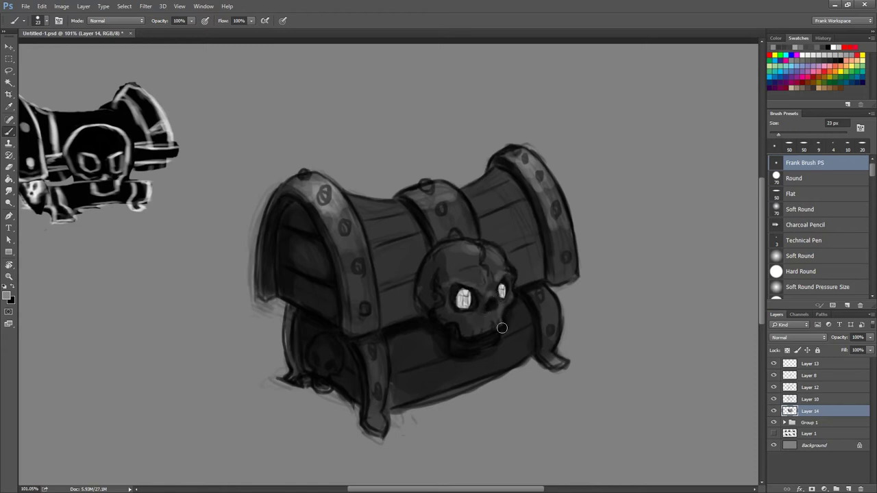
{"action": "mouse_move", "coordinate": [543, 292]}
{"action": "left_mouse_down"}
{"action": "mouse_move", "coordinate": [563, 293]}
{"action": "mouse_move", "coordinate": [540, 295]}
{"action": "left_mouse_up"}
{"action": "left_click_drag", "start_coordinate": [380, 344], "coordinate": [372, 373]}
{"action": "mouse_move", "coordinate": [287, 309]}
{"action": "left_mouse_down"}
{"action": "mouse_move", "coordinate": [285, 330]}
{"action": "mouse_move", "coordinate": [338, 360]}
{"action": "mouse_move", "coordinate": [330, 368]}
{"action": "left_mouse_up"}
{"action": "key", "text": "bracketright"}
{"action": "left_click", "coordinate": [328, 331], "text": "alt"}
Add light strokes on the left lid planks at 36 px, discarding the strokes right of the skull.
{"action": "left_click_drag", "start_coordinate": [401, 245], "coordinate": [404, 246]}
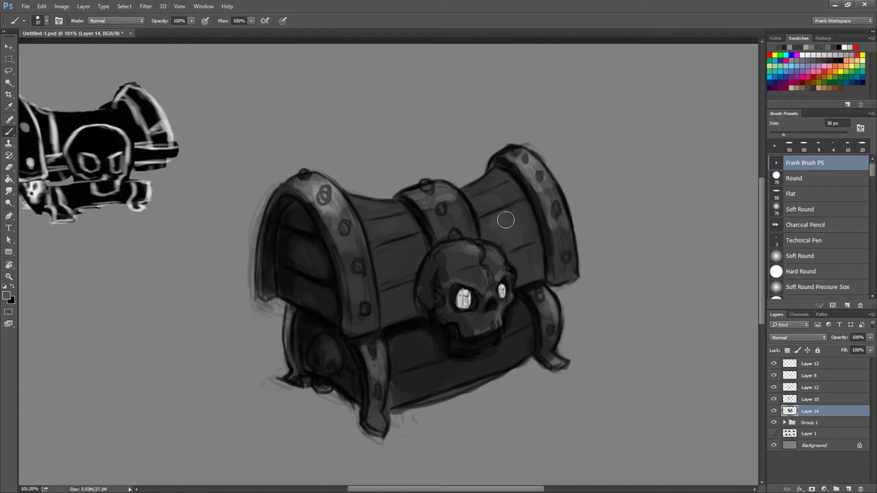
{"action": "left_click", "coordinate": [526, 171], "text": "alt"}
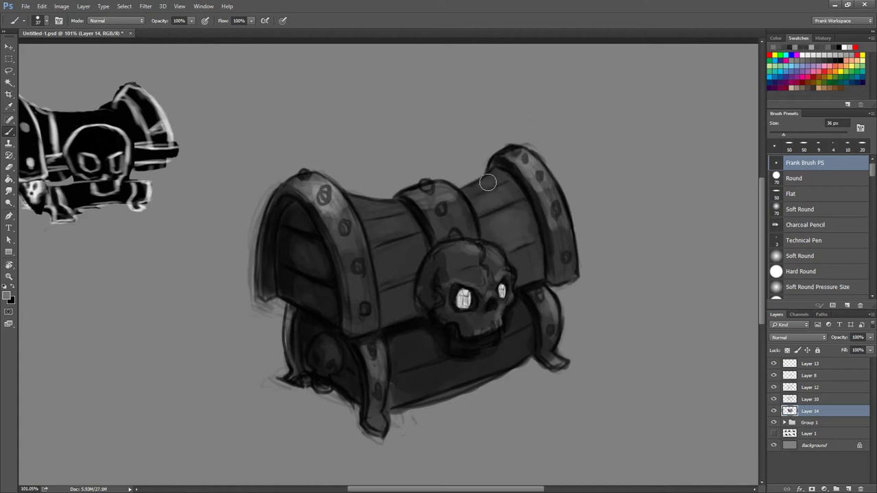
{"action": "left_click", "coordinate": [777, 38]}
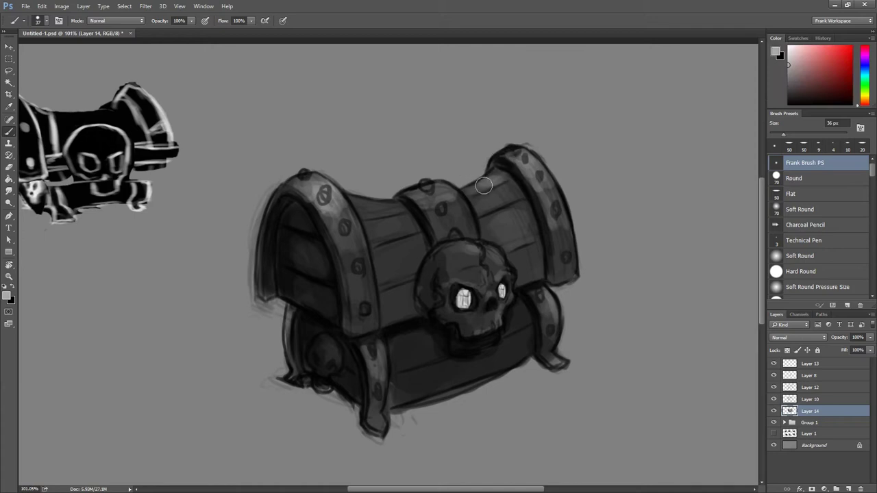
{"action": "left_click_drag", "start_coordinate": [510, 218], "coordinate": [499, 239]}
{"action": "key", "text": "ctrl+z"}
{"action": "mouse_move", "coordinate": [376, 221]}
{"action": "left_mouse_down"}
{"action": "mouse_move", "coordinate": [408, 218]}
{"action": "mouse_move", "coordinate": [390, 233]}
{"action": "mouse_move", "coordinate": [418, 263]}
{"action": "left_mouse_up"}
{"action": "left_click", "coordinate": [402, 254], "text": "alt"}
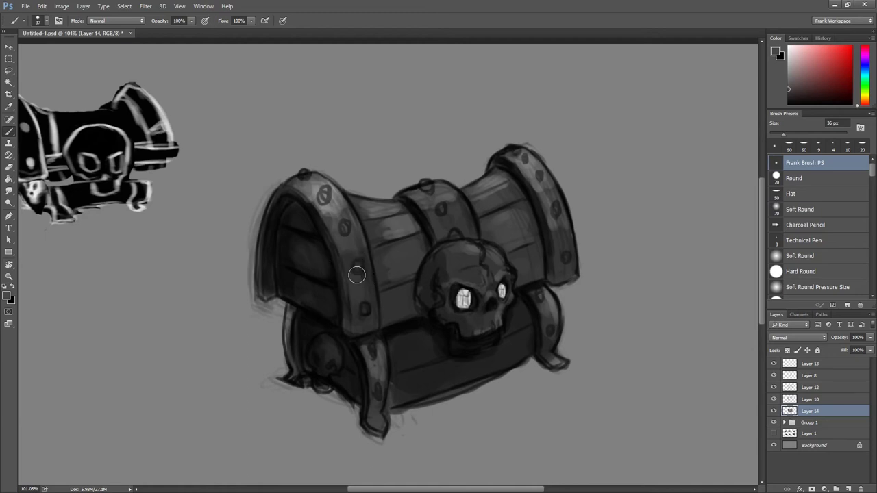
{"action": "mouse_move", "coordinate": [409, 293]}
{"action": "left_mouse_down"}
{"action": "mouse_move", "coordinate": [396, 274]}
{"action": "mouse_move", "coordinate": [408, 277]}
{"action": "left_mouse_up"}
{"action": "left_click", "coordinate": [27, 7]}
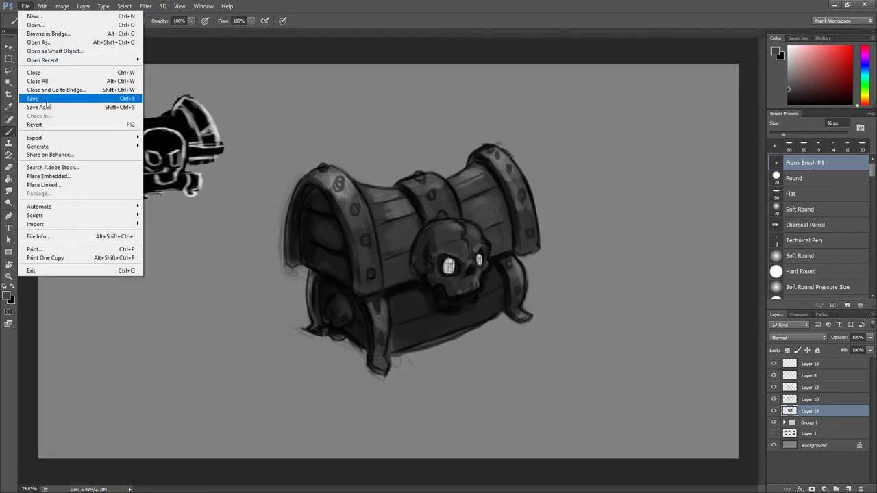
Save the artwork as Untitled-2.psd, accepting the compatibility option.
{"action": "left_click", "coordinate": [41, 105]}
{"action": "left_click", "coordinate": [241, 302]}
{"action": "key", "text": "BackSpace"}
{"action": "type", "text": "2"}
{"action": "key", "text": "Return"}
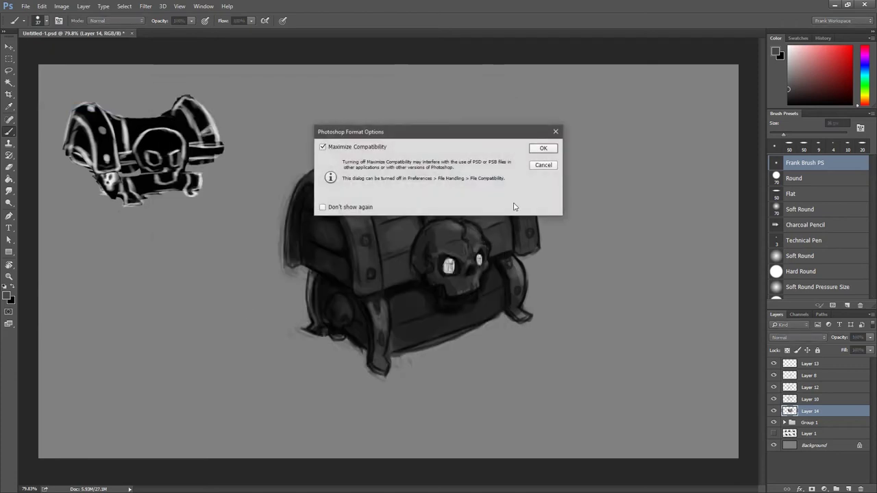
{"action": "left_click", "coordinate": [541, 150]}
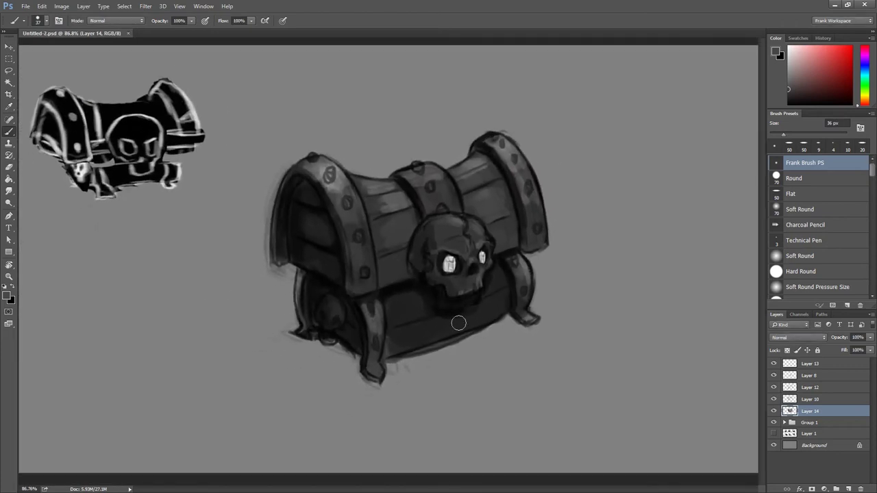
Merge the line-art and skull painting layers into Layer 14.
{"action": "left_click", "coordinate": [809, 365]}
{"action": "key", "text": "ctrl+e"}
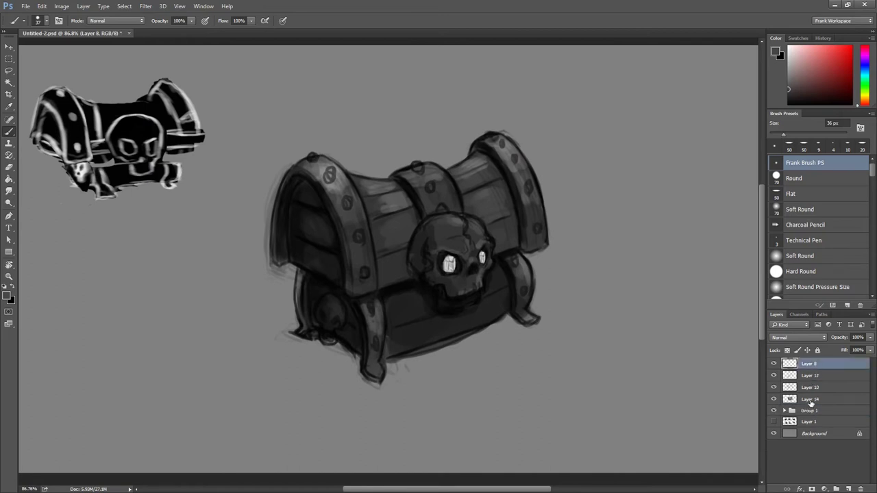
{"action": "key", "text": "ctrl+e"}
{"action": "key", "text": "ctrl+e"}
{"action": "key", "text": "ctrl+e"}
{"action": "left_click", "coordinate": [773, 364]}
{"action": "left_click", "coordinate": [773, 364]}
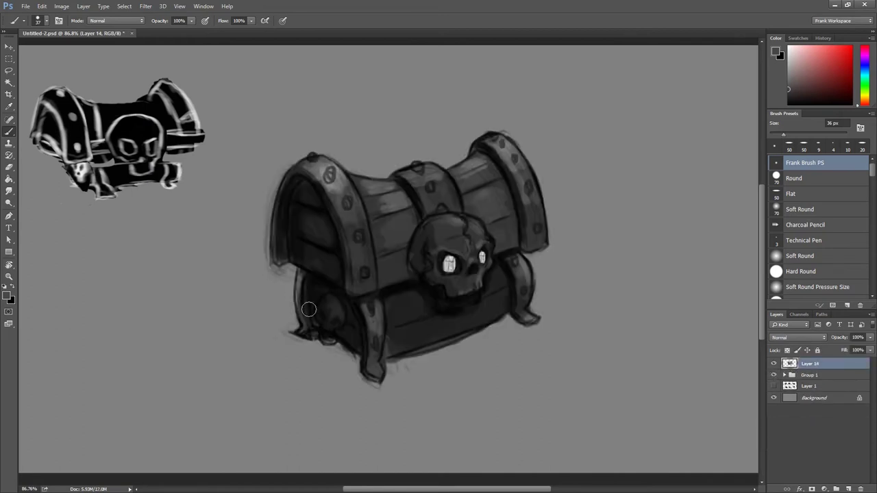
{"action": "key", "text": "l"}
{"action": "mouse_move", "coordinate": [278, 322]}
{"action": "left_mouse_down"}
{"action": "mouse_move", "coordinate": [291, 356]}
{"action": "mouse_move", "coordinate": [292, 284]}
{"action": "left_mouse_up"}
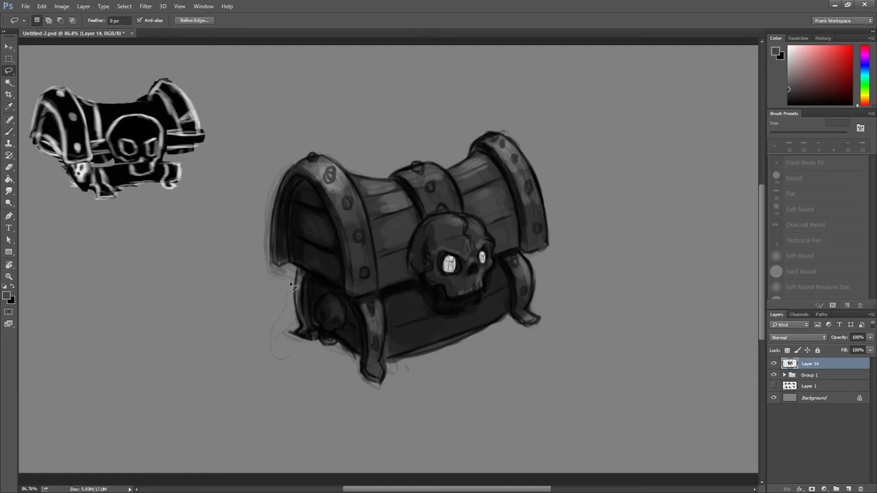
Lasso the chest's lower body and move it onto its own Layer 15.
{"action": "scroll", "coordinate": [342, 312], "scroll_direction": "up", "scroll_amount": 2}
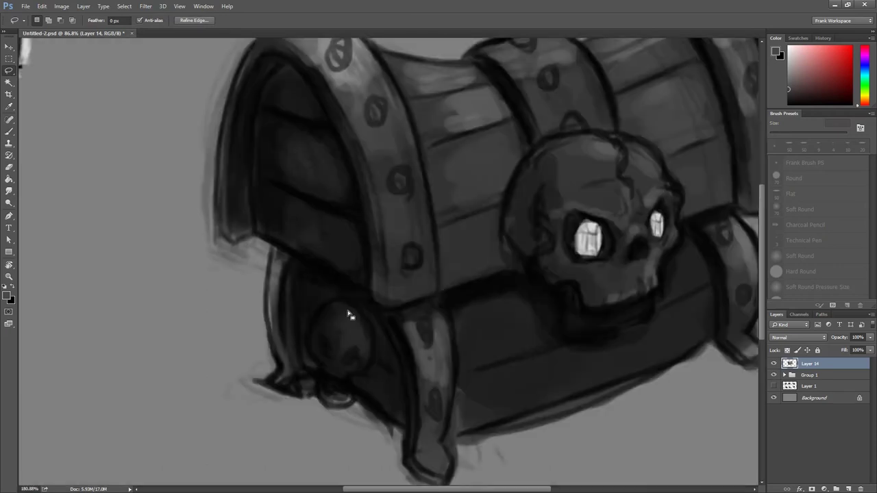
{"action": "key", "text": "ctrl+j"}
{"action": "left_click", "coordinate": [455, 183]}
{"action": "mouse_move", "coordinate": [267, 445]}
{"action": "left_mouse_down"}
{"action": "mouse_move", "coordinate": [368, 296]}
{"action": "mouse_move", "coordinate": [516, 277]}
{"action": "mouse_move", "coordinate": [573, 344]}
{"action": "mouse_move", "coordinate": [590, 481]}
{"action": "mouse_move", "coordinate": [460, 392]}
{"action": "left_mouse_up"}
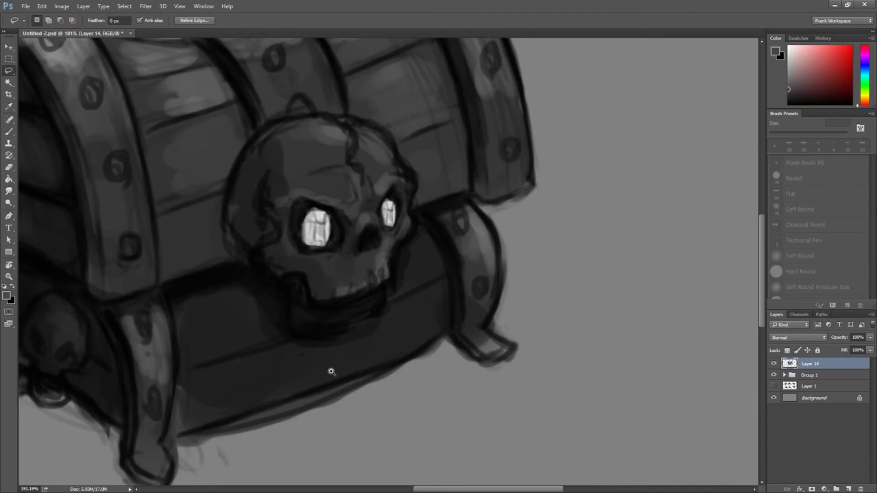
{"action": "left_click", "coordinate": [331, 372]}
{"action": "scroll", "coordinate": [581, 386], "scroll_direction": "down", "scroll_amount": 5}
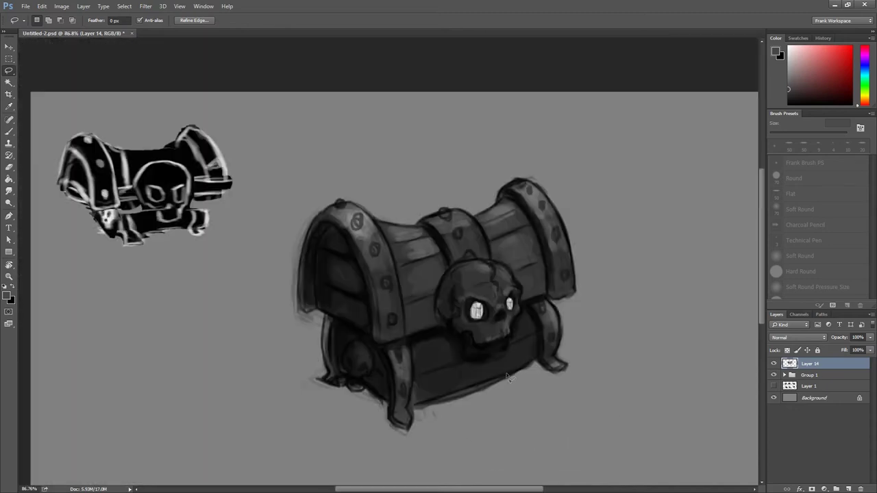
{"action": "key", "text": "ctrl+j"}
Pull in the lower body's top-right corner and reposition it under the lid.
{"action": "key", "text": "ctrl+t"}
{"action": "left_click_drag", "start_coordinate": [574, 290], "coordinate": [566, 300]}
{"action": "key", "text": "Return"}
{"action": "key", "text": "ctrl+t"}
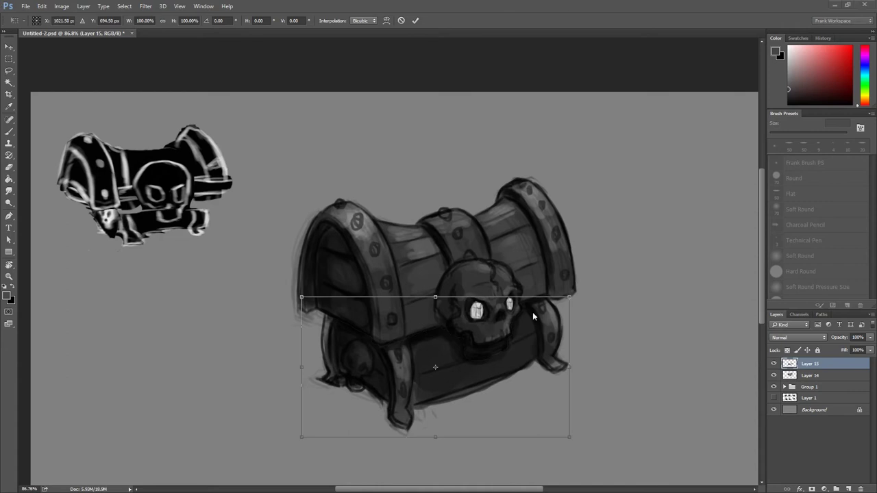
{"action": "mouse_move", "coordinate": [569, 299]}
{"action": "left_mouse_down"}
{"action": "mouse_move", "coordinate": [529, 329]}
{"action": "mouse_move", "coordinate": [561, 302]}
{"action": "left_mouse_up"}
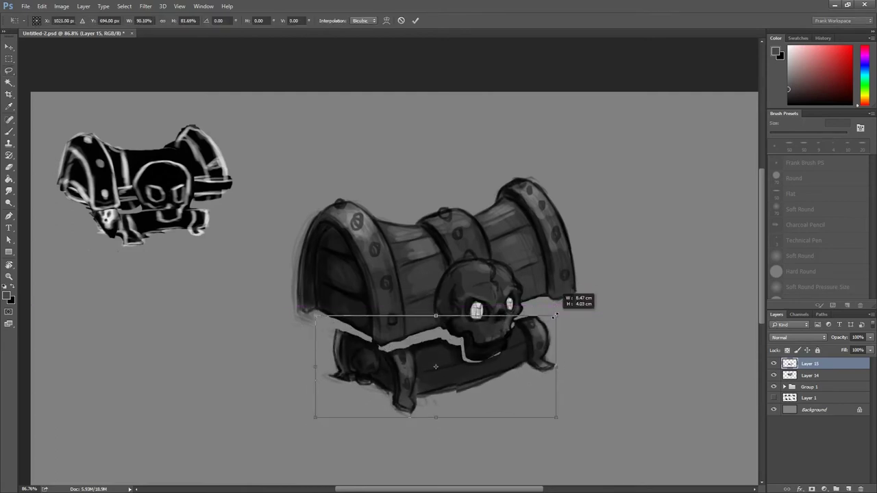
{"action": "left_click_drag", "start_coordinate": [561, 303], "coordinate": [558, 305]}
{"action": "mouse_move", "coordinate": [533, 339]}
{"action": "left_mouse_down"}
{"action": "mouse_move", "coordinate": [540, 341]}
{"action": "mouse_move", "coordinate": [533, 333]}
{"action": "left_mouse_up"}
{"action": "mouse_move", "coordinate": [559, 404]}
{"action": "left_mouse_down"}
{"action": "mouse_move", "coordinate": [568, 415]}
{"action": "mouse_move", "coordinate": [545, 383]}
{"action": "left_mouse_up"}
Enlarge the lower body slightly and tilt its left side downward.
{"action": "scroll", "coordinate": [538, 398], "scroll_direction": "down", "scroll_amount": 3}
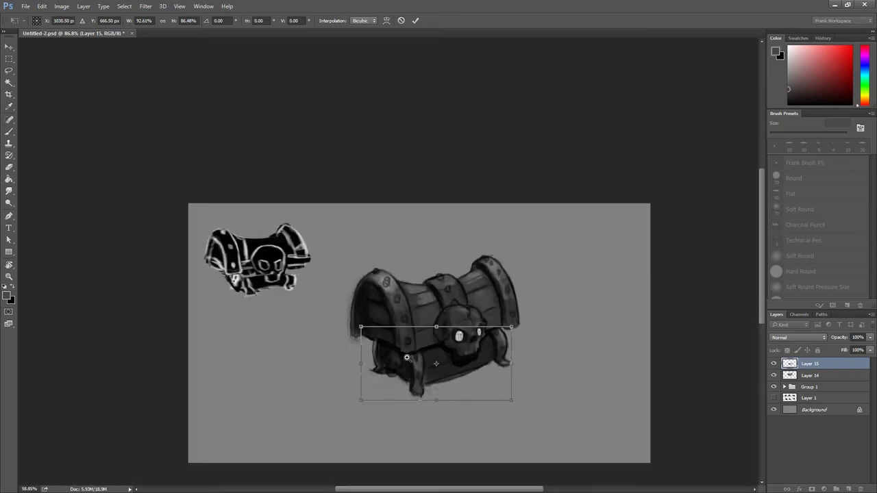
{"action": "scroll", "coordinate": [539, 398], "scroll_direction": "up", "scroll_amount": 1}
{"action": "left_click", "coordinate": [61, 6]}
{"action": "left_click", "coordinate": [313, 52]}
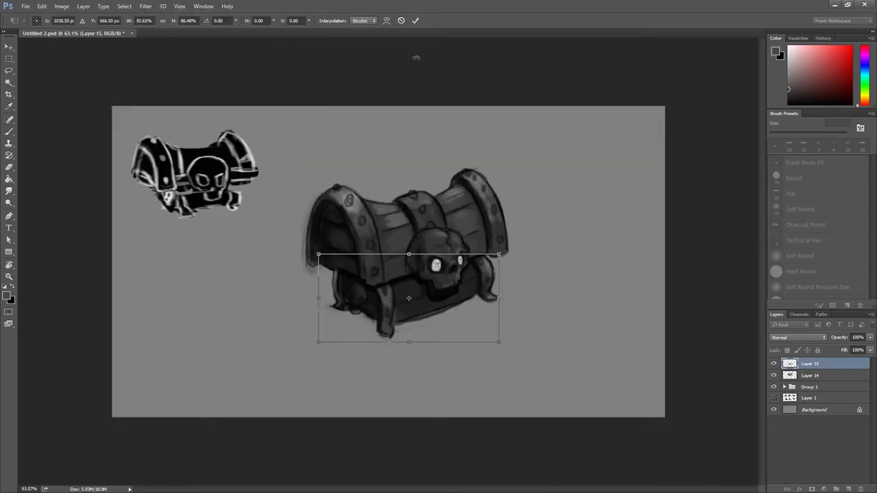
{"action": "scroll", "coordinate": [343, 287], "scroll_direction": "up", "scroll_amount": 3}
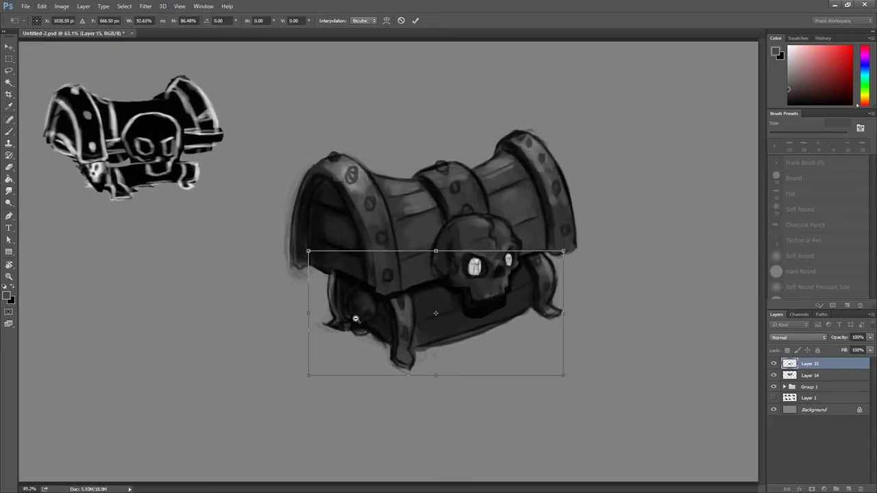
{"action": "left_click_drag", "start_coordinate": [306, 364], "coordinate": [305, 365]}
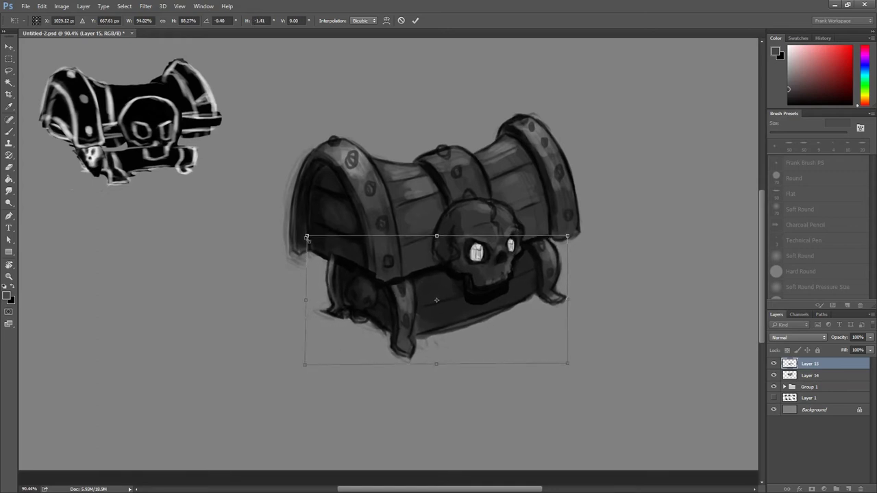
{"action": "left_click_drag", "start_coordinate": [306, 237], "coordinate": [307, 240]}
{"action": "left_click_drag", "start_coordinate": [306, 279], "coordinate": [307, 286]}
{"action": "key", "text": "Return"}
{"action": "scroll", "coordinate": [528, 288], "scroll_direction": "down", "scroll_amount": 2}
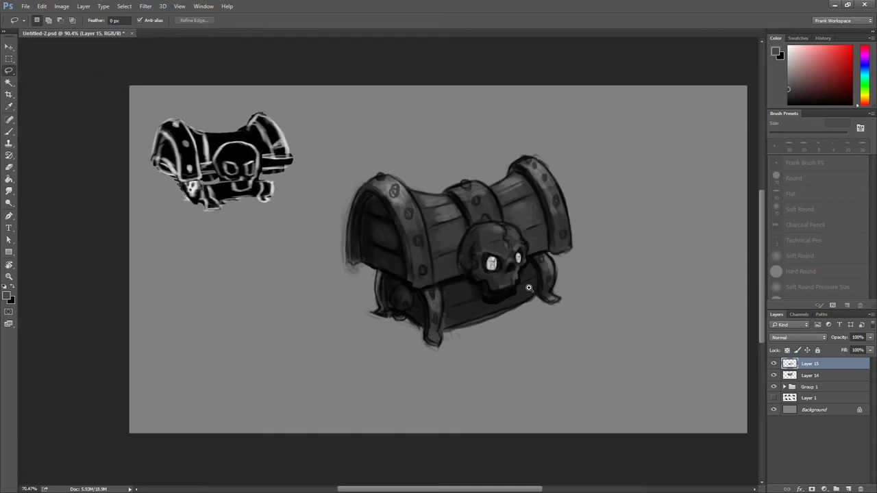
Compare the chest before and after the lower-body reshape using undo and History.
{"action": "scroll", "coordinate": [528, 288], "scroll_direction": "up", "scroll_amount": 1}
{"action": "key", "text": "Delete"}
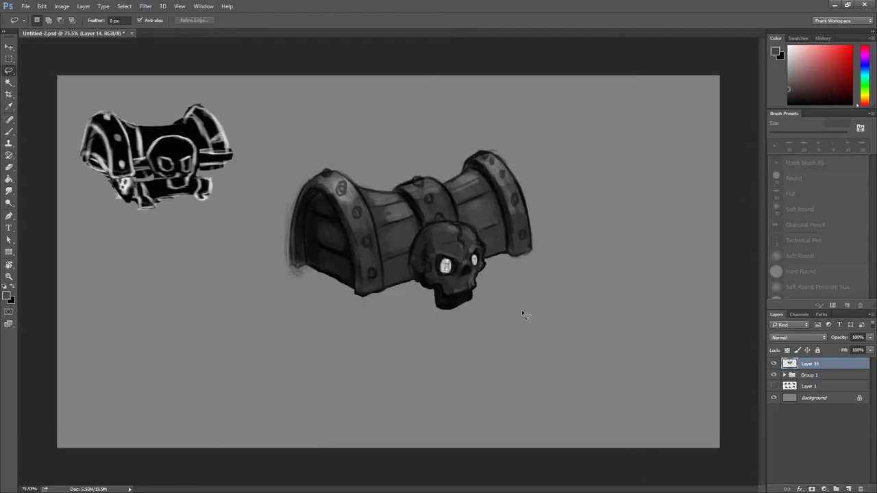
{"action": "key", "text": "ctrl+z"}
{"action": "key", "text": "ctrl+z"}
{"action": "key", "text": "ctrl+z"}
{"action": "key", "text": "ctrl+alt+z"}
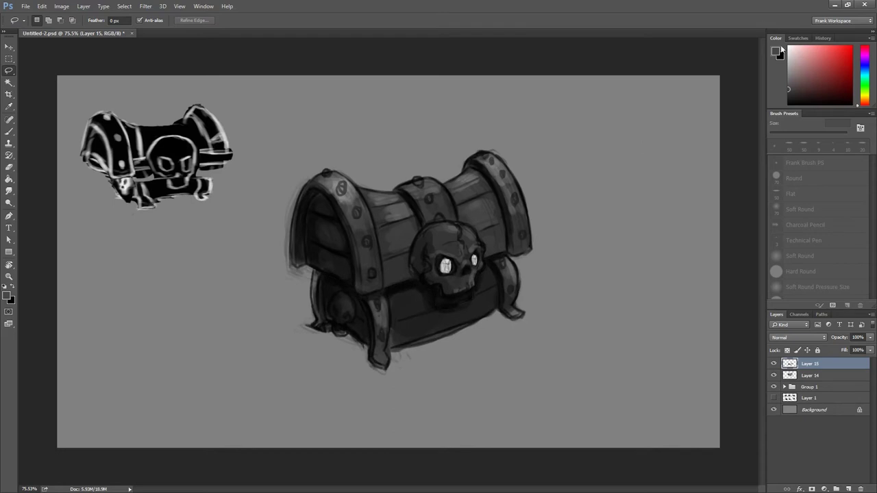
{"action": "left_click", "coordinate": [822, 38]}
{"action": "key", "text": "ctrl+z"}
{"action": "key", "text": "ctrl+z"}
{"action": "key", "text": "ctrl+z"}
{"action": "key", "text": "ctrl+z"}
{"action": "key", "text": "ctrl+z"}
{"action": "key", "text": "ctrl+z"}
{"action": "key", "text": "ctrl+z"}
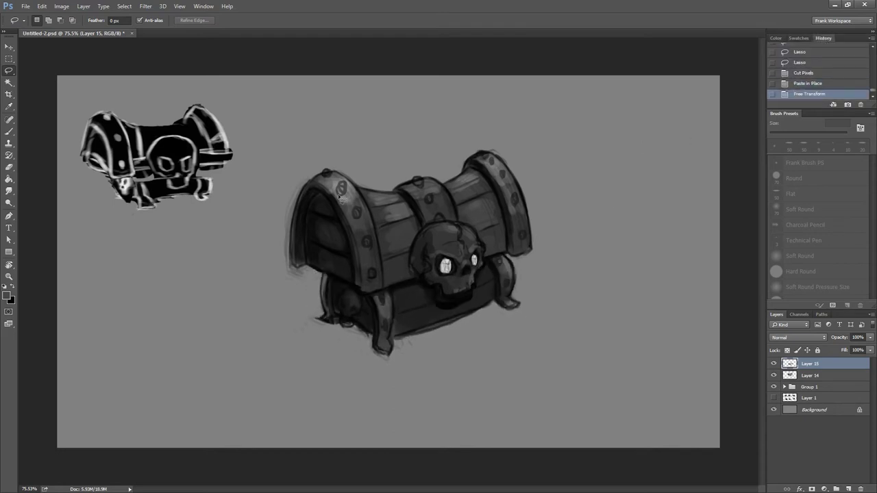
Move Layer 15 below Layer 14 and flip the canvas horizontally.
{"action": "left_click_drag", "start_coordinate": [824, 366], "coordinate": [824, 380]}
{"action": "left_click", "coordinate": [52, 7]}
{"action": "mouse_move", "coordinate": [55, 193]}
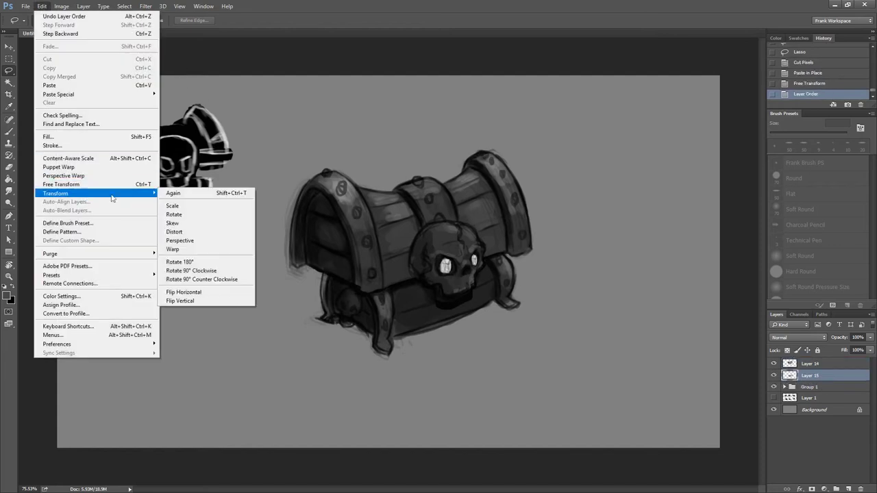
{"action": "left_click", "coordinate": [206, 292]}
{"action": "key", "text": "ctrl+z"}
{"action": "left_click", "coordinate": [62, 6]}
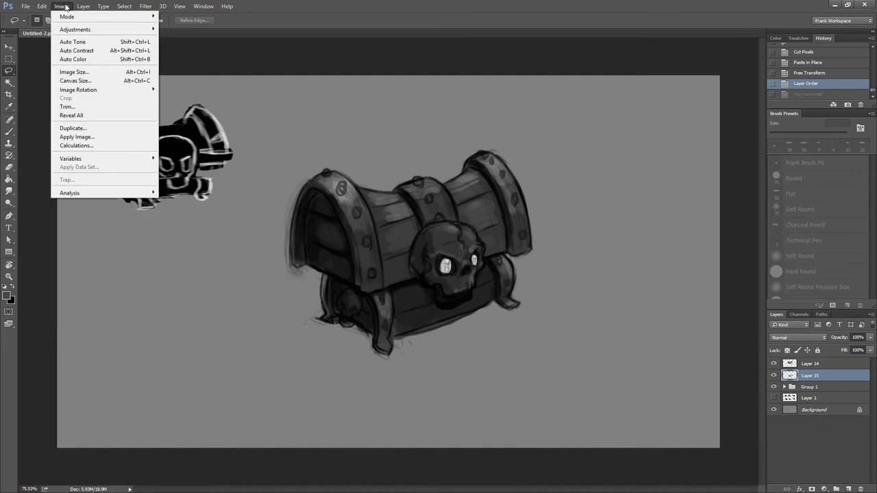
{"action": "left_click", "coordinate": [195, 131]}
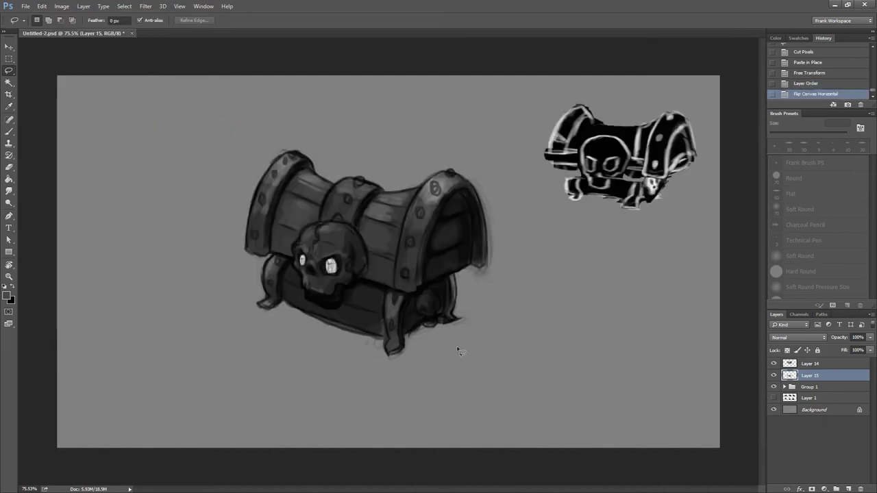
Cut the lower body's back corner and paste it in place as Layer 16.
{"action": "mouse_move", "coordinate": [463, 343]}
{"action": "left_mouse_down"}
{"action": "mouse_move", "coordinate": [470, 357]}
{"action": "mouse_move", "coordinate": [406, 346]}
{"action": "mouse_move", "coordinate": [424, 334]}
{"action": "mouse_move", "coordinate": [388, 244]}
{"action": "left_mouse_up"}
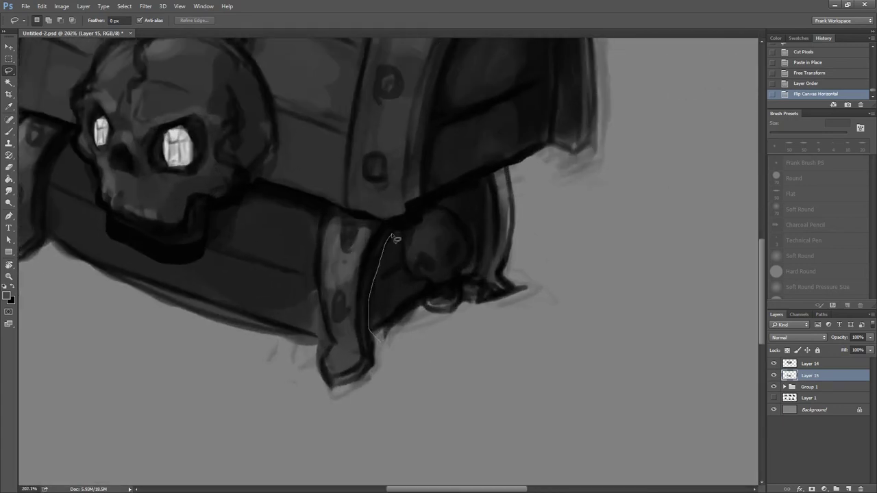
{"action": "left_click_drag", "start_coordinate": [389, 245], "coordinate": [470, 402]}
{"action": "left_click_drag", "start_coordinate": [546, 349], "coordinate": [531, 328]}
{"action": "key", "text": "ctrl+x"}
{"action": "key", "text": "ctrl+v"}
{"action": "key", "text": "ctrl+z"}
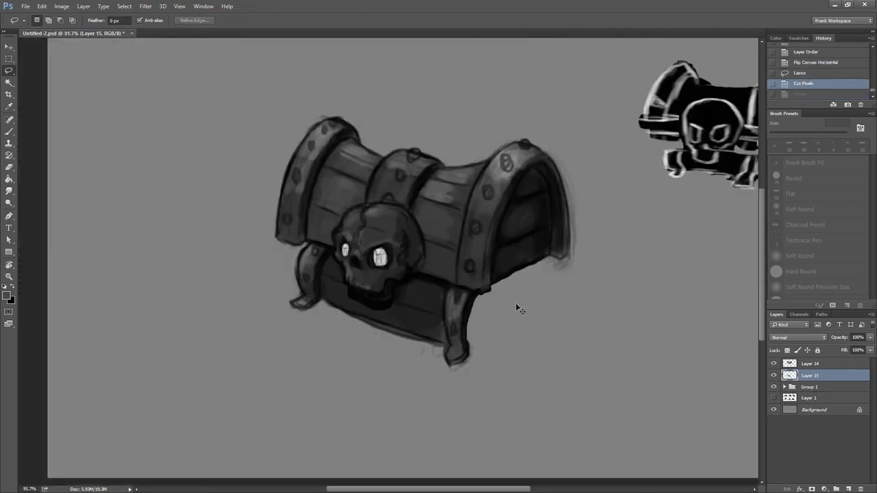
{"action": "key", "text": "ctrl+shift+v"}
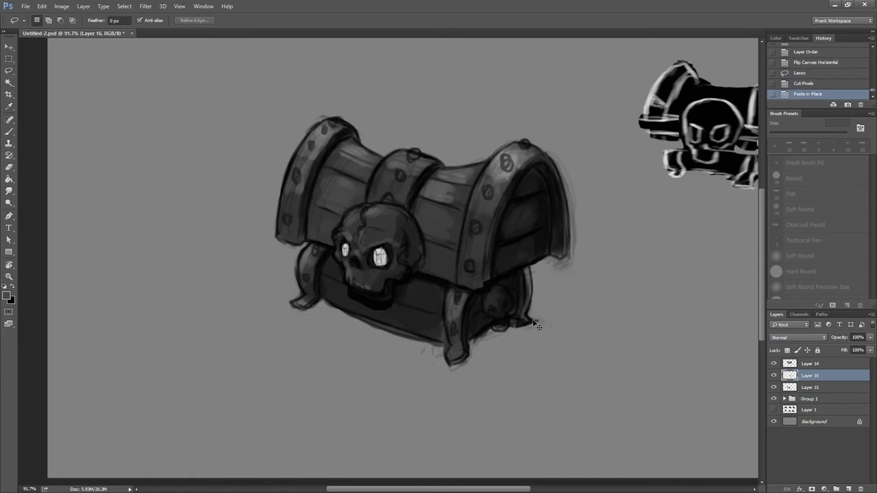
Widen and skew the back corner piece to match the chest's perspective.
{"action": "key", "text": "ctrl+t"}
{"action": "left_click_drag", "start_coordinate": [555, 347], "coordinate": [563, 341]}
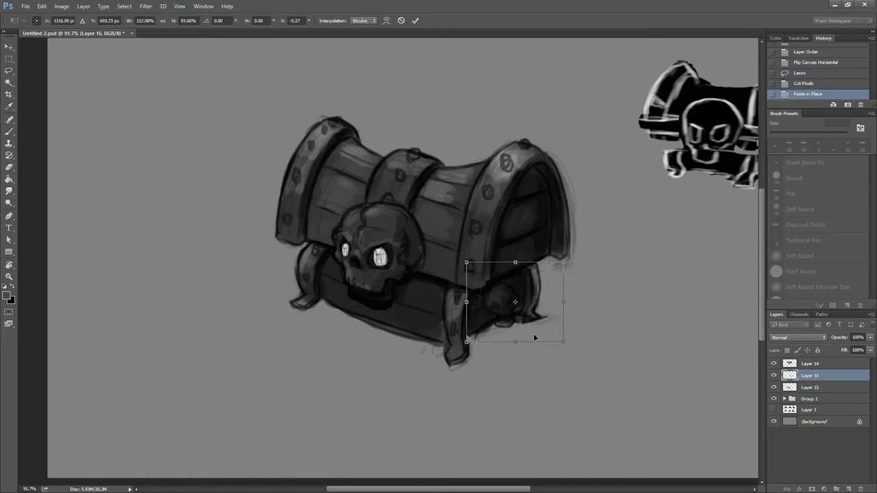
{"action": "key", "text": "Return"}
{"action": "key", "text": "ctrl+z"}
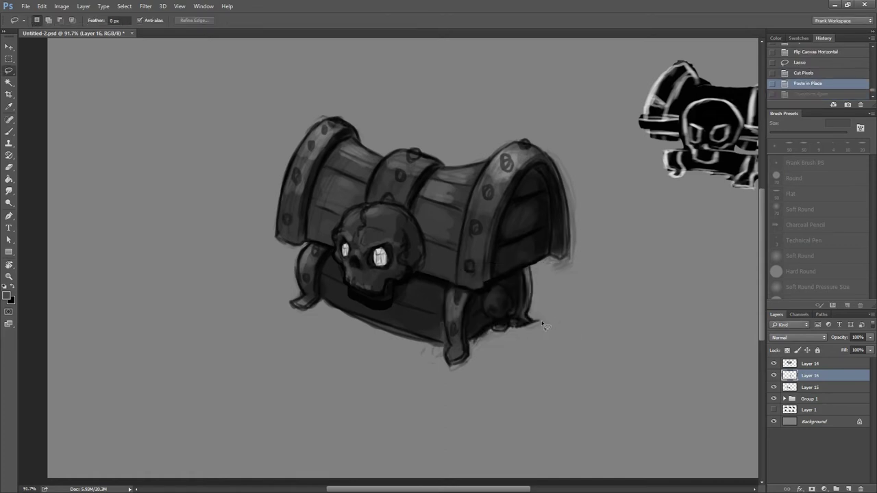
{"action": "key", "text": "ctrl+t"}
{"action": "left_click_drag", "start_coordinate": [556, 347], "coordinate": [578, 336]}
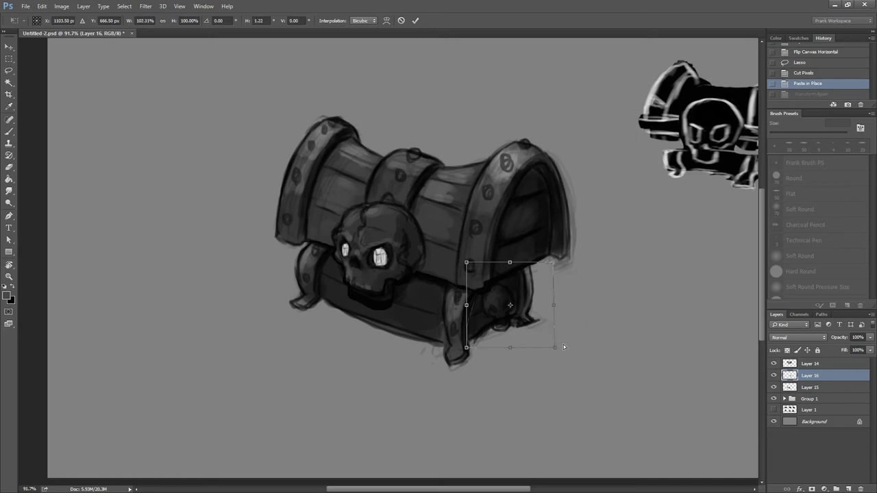
{"action": "left_click_drag", "start_coordinate": [466, 347], "coordinate": [461, 358]}
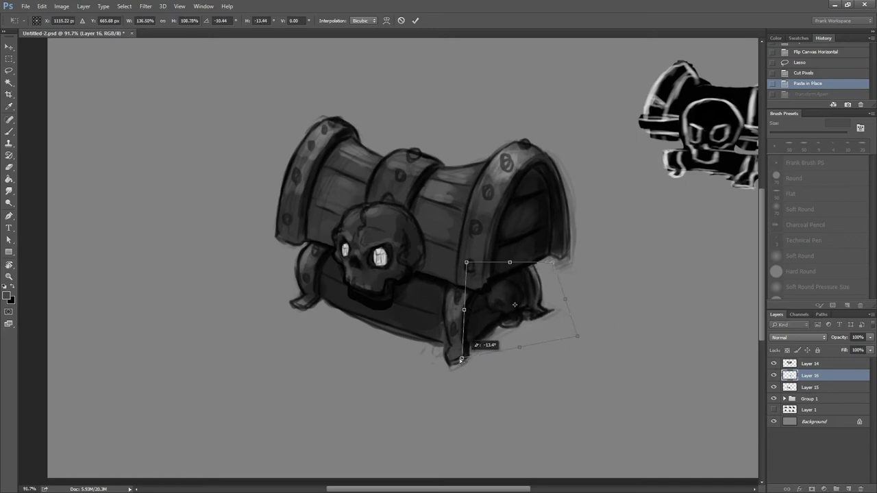
{"action": "left_click_drag", "start_coordinate": [552, 263], "coordinate": [558, 259]}
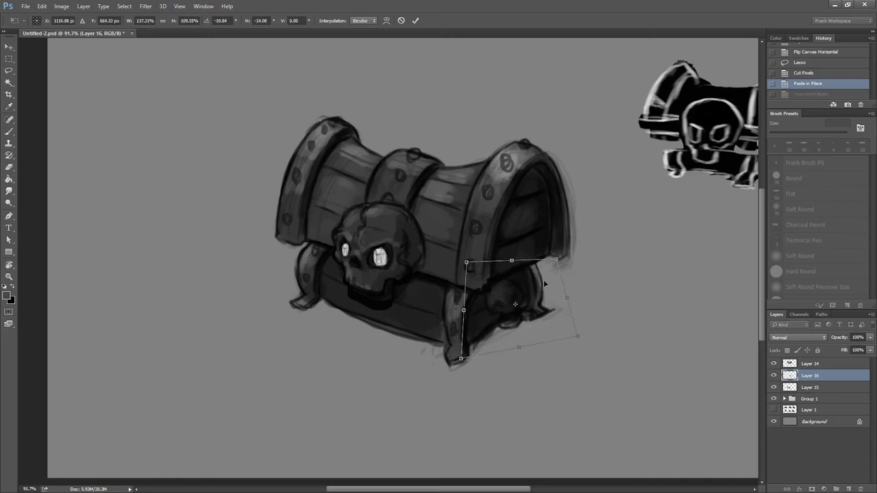
{"action": "key", "text": "Return"}
Undo the corner skew to compare versions and select the lower-body layer.
{"action": "scroll", "coordinate": [544, 280], "scroll_direction": "down", "scroll_amount": 3}
{"action": "scroll", "coordinate": [541, 272], "scroll_direction": "up", "scroll_amount": 2}
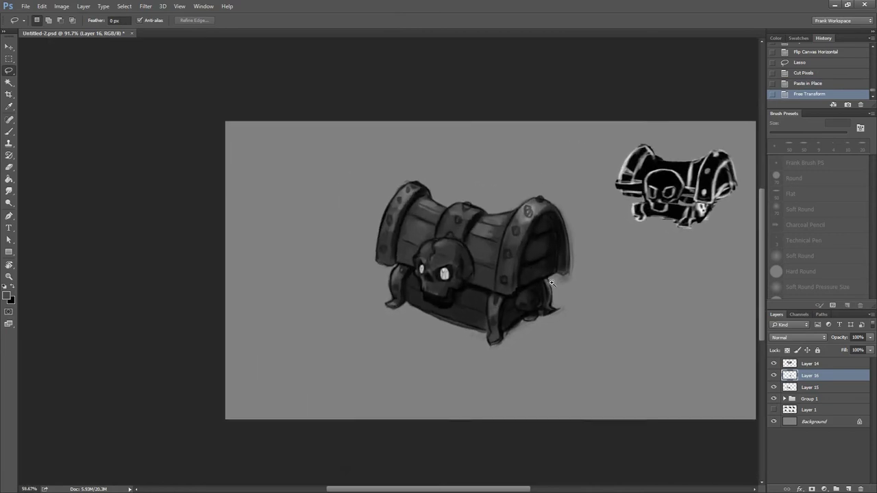
{"action": "scroll", "coordinate": [561, 295], "scroll_direction": "up", "scroll_amount": 2}
{"action": "key", "text": "ctrl+z"}
{"action": "key", "text": "ctrl+z"}
{"action": "key", "text": "ctrl+z"}
{"action": "key", "text": "ctrl+z"}
{"action": "key", "text": "ctrl+z"}
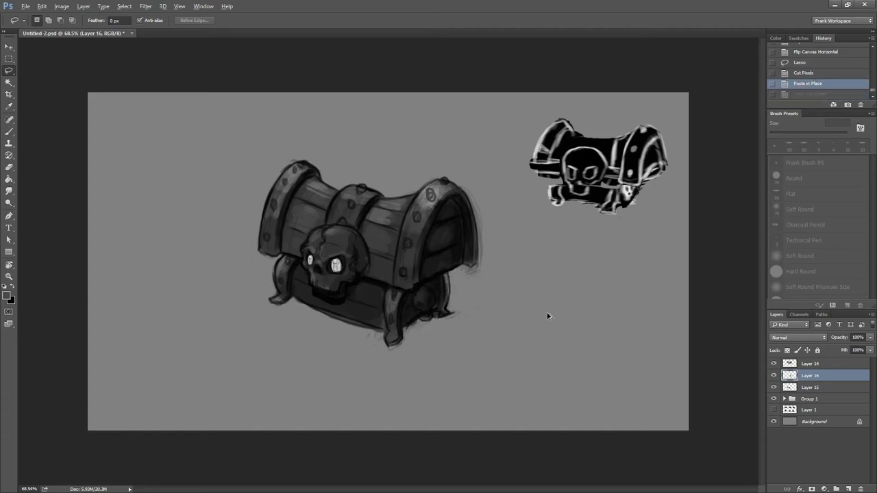
{"action": "key", "text": "ctrl+z"}
{"action": "key", "text": "ctrl+z"}
{"action": "key", "text": "ctrl+z"}
{"action": "key", "text": "ctrl+z"}
{"action": "key", "text": "ctrl+z"}
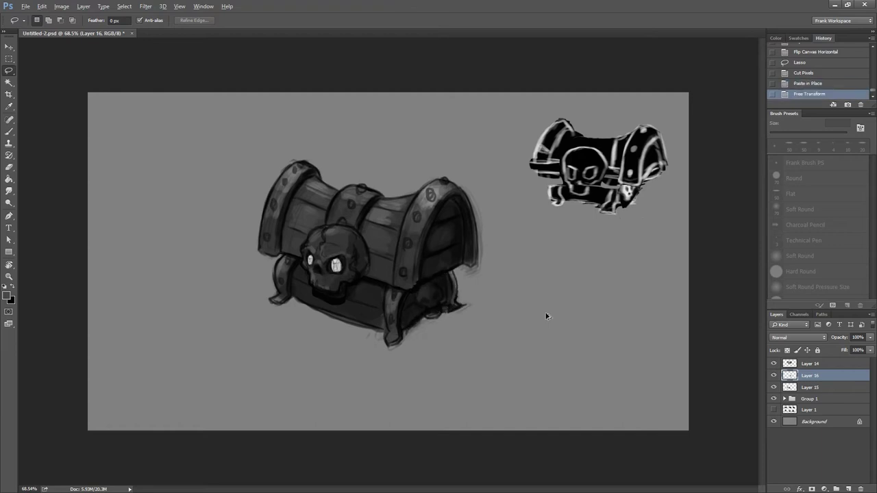
{"action": "left_click", "coordinate": [837, 387]}
Try skewing the lower body's left side downward, then cancel that transform.
{"action": "key", "text": "ctrl+t"}
{"action": "left_click_drag", "start_coordinate": [267, 352], "coordinate": [259, 364]}
{"action": "left_click_drag", "start_coordinate": [267, 305], "coordinate": [264, 308]}
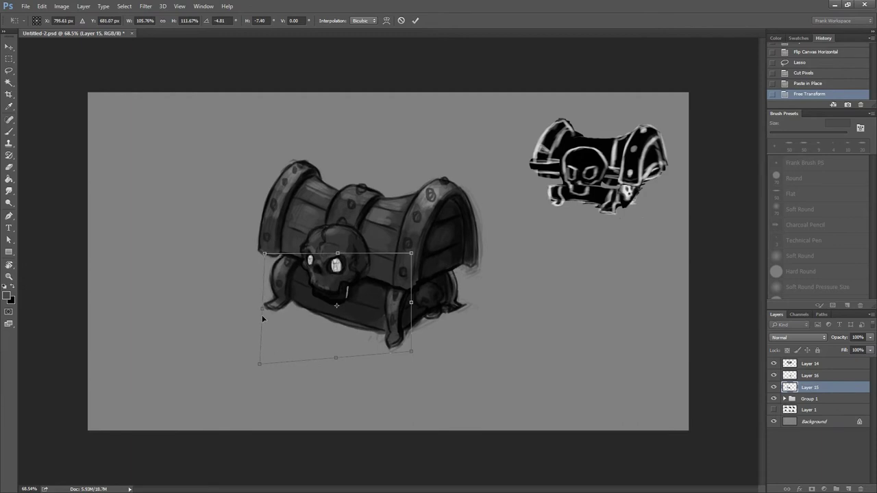
{"action": "left_click_drag", "start_coordinate": [259, 320], "coordinate": [260, 263]}
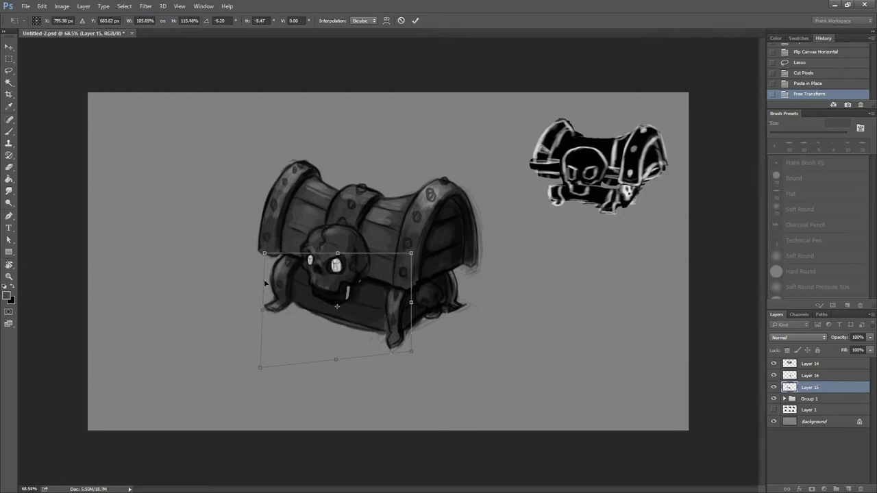
{"action": "key", "text": "Escape"}
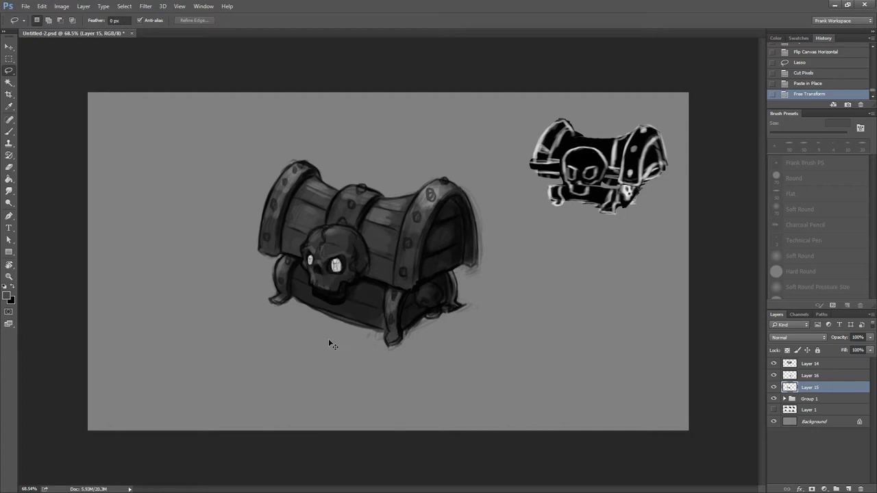
Warp-bend the chest's lower part and commit the warp.
{"action": "key", "text": "ctrl+t"}
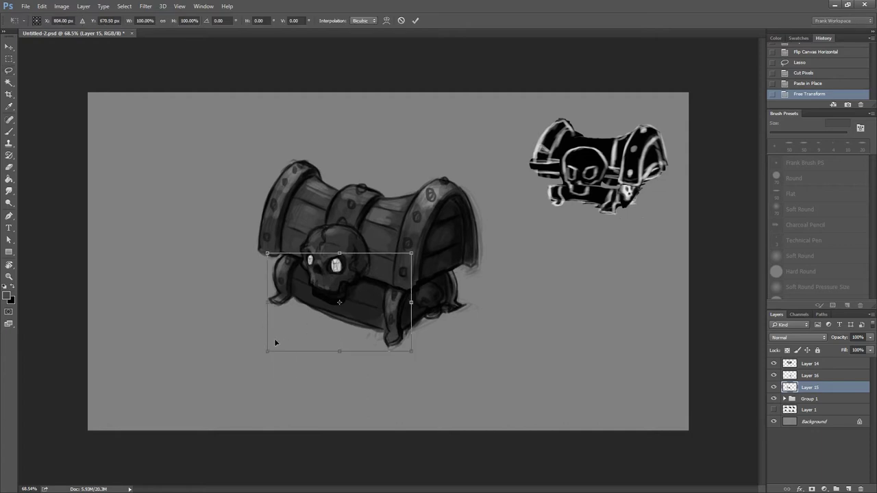
{"action": "right_click", "coordinate": [305, 307]}
{"action": "left_click", "coordinate": [315, 377]}
{"action": "left_click_drag", "start_coordinate": [281, 328], "coordinate": [280, 328]}
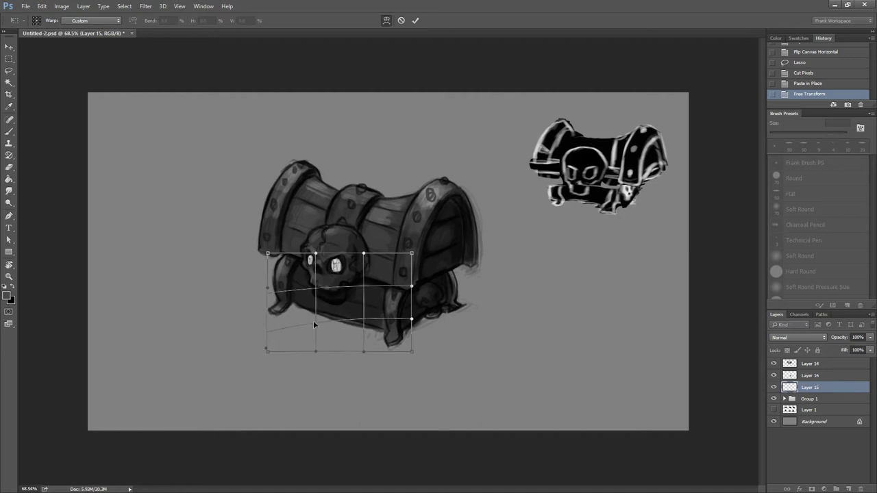
{"action": "key", "text": "Return"}
Step back and forth through history to compare warped and original versions, fitting the canvas on screen.
{"action": "key", "text": "ctrl+alt+z"}
{"action": "key", "text": "ctrl+alt+z"}
{"action": "key", "text": "ctrl+alt+z"}
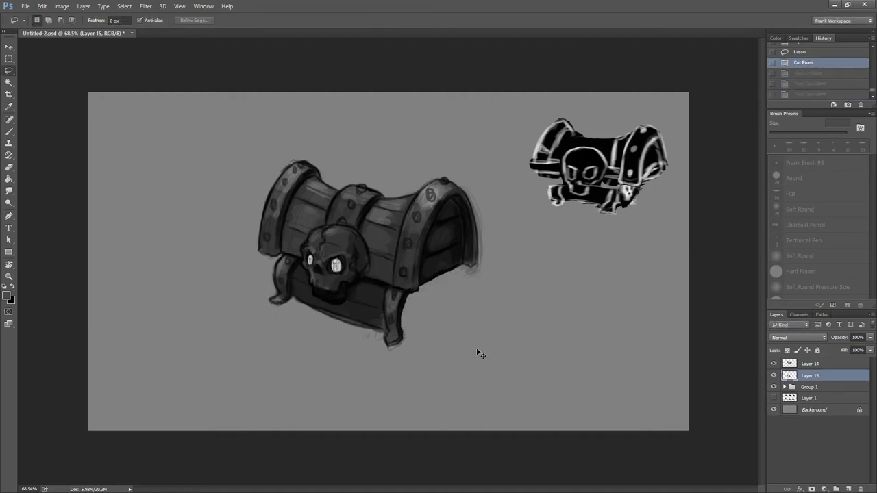
{"action": "key", "text": "ctrl+alt+z"}
{"action": "key", "text": "ctrl+alt+z"}
{"action": "key", "text": "ctrl+shift+z"}
{"action": "key", "text": "ctrl+shift+z"}
{"action": "key", "text": "ctrl+shift+z"}
{"action": "key", "text": "ctrl+alt+z"}
{"action": "key", "text": "ctrl+alt+z"}
{"action": "key", "text": "ctrl+alt+z"}
{"action": "key", "text": "ctrl+shift+z"}
{"action": "key", "text": "ctrl+shift+z"}
{"action": "key", "text": "ctrl+shift+z"}
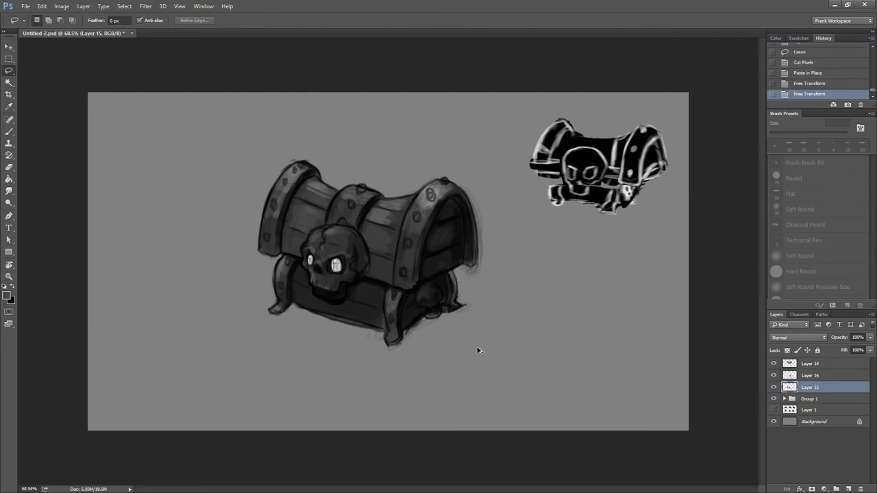
{"action": "key", "text": "ctrl+alt+z"}
{"action": "key", "text": "ctrl+alt+z"}
{"action": "key", "text": "ctrl+alt+z"}
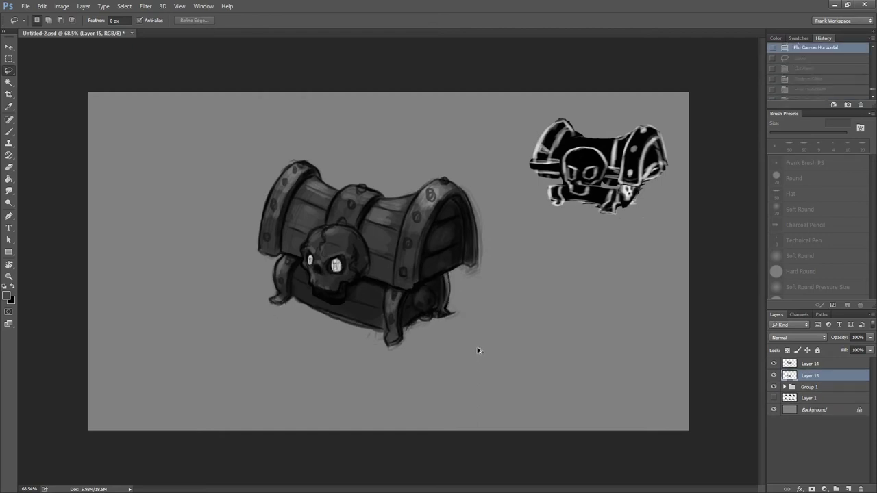
{"action": "key", "text": "ctrl+shift+z"}
{"action": "key", "text": "ctrl+shift+z"}
{"action": "key", "text": "ctrl+shift+z"}
{"action": "key", "text": "ctrl+alt+z"}
{"action": "key", "text": "ctrl+alt+z"}
{"action": "key", "text": "ctrl+alt+z"}
{"action": "key", "text": "ctrl+shift+z"}
{"action": "key", "text": "ctrl+shift+z"}
{"action": "key", "text": "ctrl+shift+z"}
{"action": "key", "text": "ctrl+alt+z"}
{"action": "key", "text": "ctrl+alt+z"}
{"action": "key", "text": "ctrl+alt+z"}
{"action": "scroll", "coordinate": [477, 347], "scroll_direction": "down", "scroll_amount": 5}
{"action": "key", "text": "ctrl+shift+z"}
{"action": "key", "text": "ctrl+shift+z"}
{"action": "key", "text": "ctrl+shift+z"}
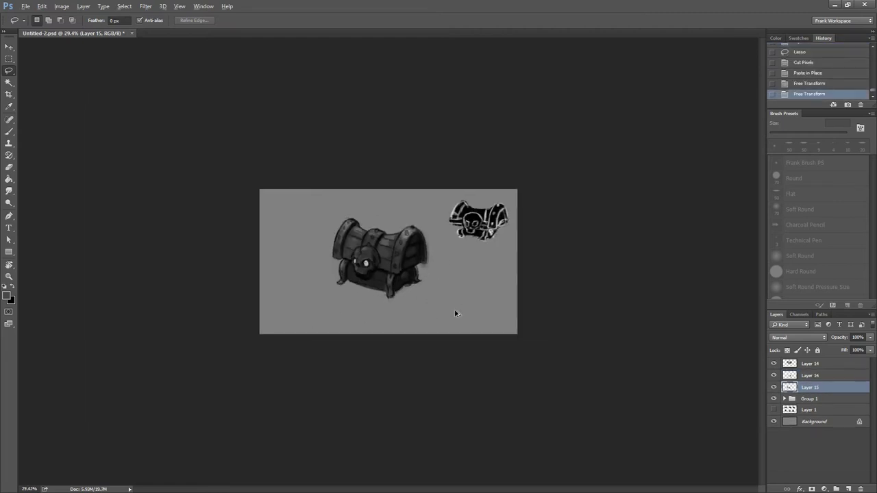
{"action": "key", "text": "ctrl+alt+z"}
{"action": "key", "text": "ctrl+alt+z"}
{"action": "key", "text": "ctrl+alt+z"}
{"action": "key", "text": "ctrl+shift+z"}
{"action": "key", "text": "ctrl+shift+z"}
{"action": "key", "text": "ctrl+shift+z"}
{"action": "key", "text": "ctrl+alt+z"}
{"action": "key", "text": "ctrl+alt+z"}
{"action": "key", "text": "ctrl+alt+z"}
{"action": "key", "text": "ctrl+0"}
Restore history to the pasted foot on Layer 16 and skew it toward the right.
{"action": "left_click", "coordinate": [804, 58]}
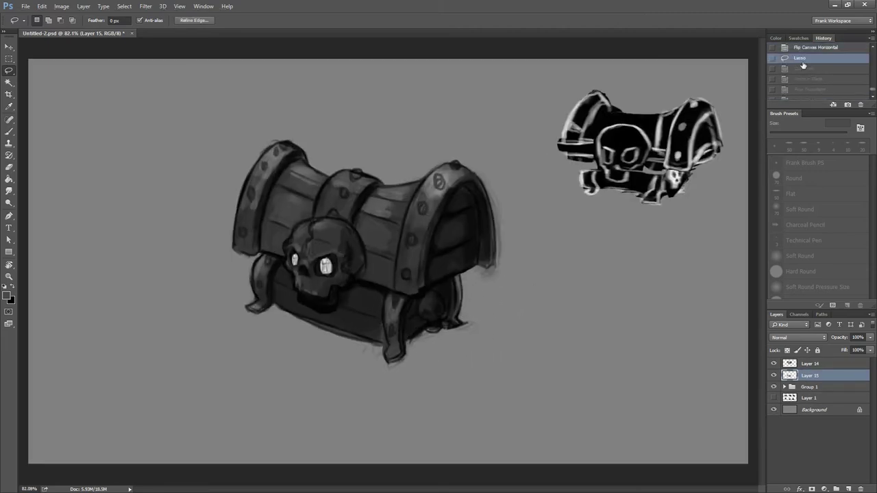
{"action": "left_click", "coordinate": [806, 79]}
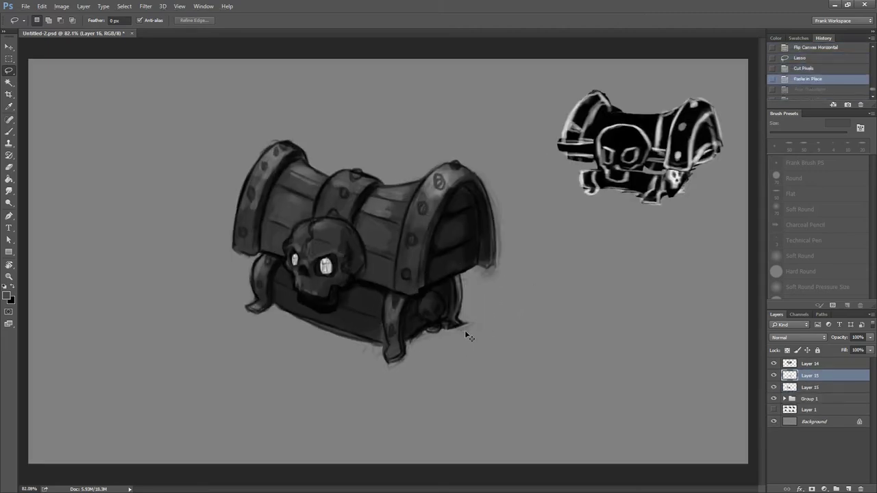
{"action": "key", "text": "ctrl+t"}
{"action": "left_click_drag", "start_coordinate": [482, 276], "coordinate": [483, 269]}
{"action": "left_click_drag", "start_coordinate": [478, 348], "coordinate": [489, 350]}
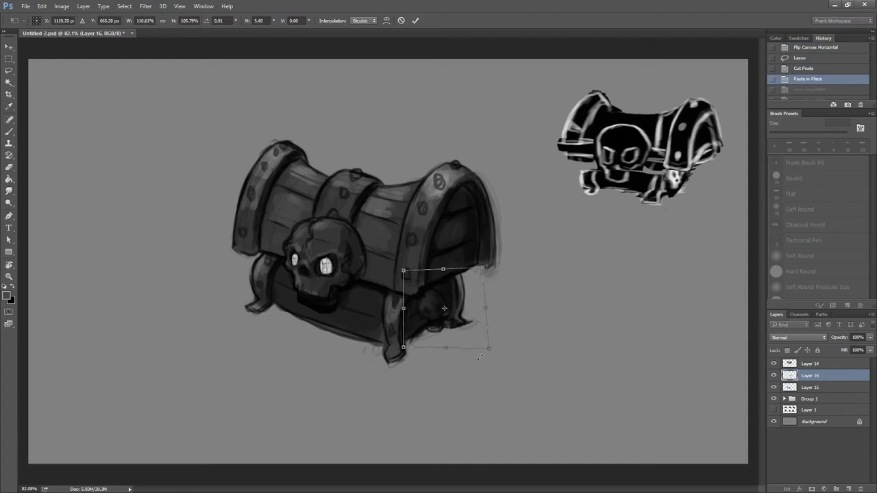
{"action": "key", "text": "Return"}
Skew Layer 15's lower body down on the left and warp it to fit under the lid.
{"action": "left_click", "coordinate": [806, 388]}
{"action": "key", "text": "ctrl+t"}
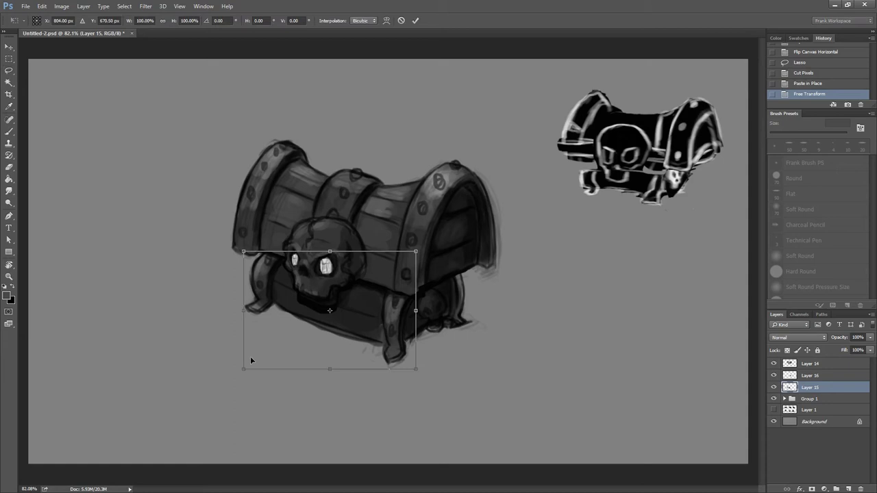
{"action": "left_click_drag", "start_coordinate": [242, 314], "coordinate": [244, 317]}
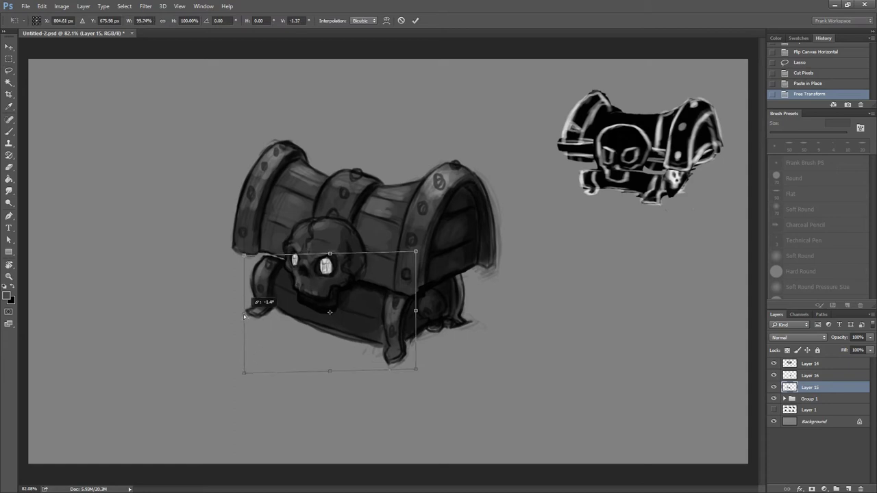
{"action": "left_click_drag", "start_coordinate": [244, 252], "coordinate": [246, 251]}
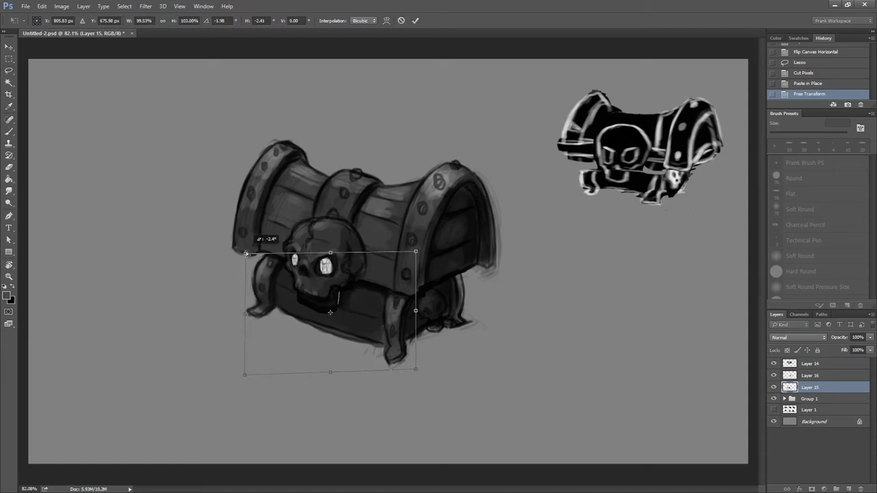
{"action": "right_click", "coordinate": [276, 302]}
{"action": "left_click", "coordinate": [298, 371]}
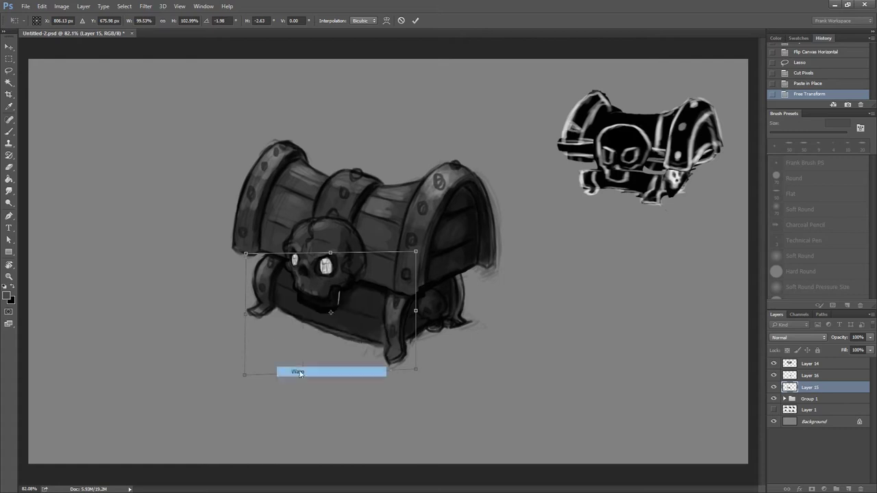
{"action": "mouse_move", "coordinate": [288, 301]}
{"action": "left_mouse_down"}
{"action": "mouse_move", "coordinate": [306, 256]}
{"action": "mouse_move", "coordinate": [292, 251]}
{"action": "left_mouse_up"}
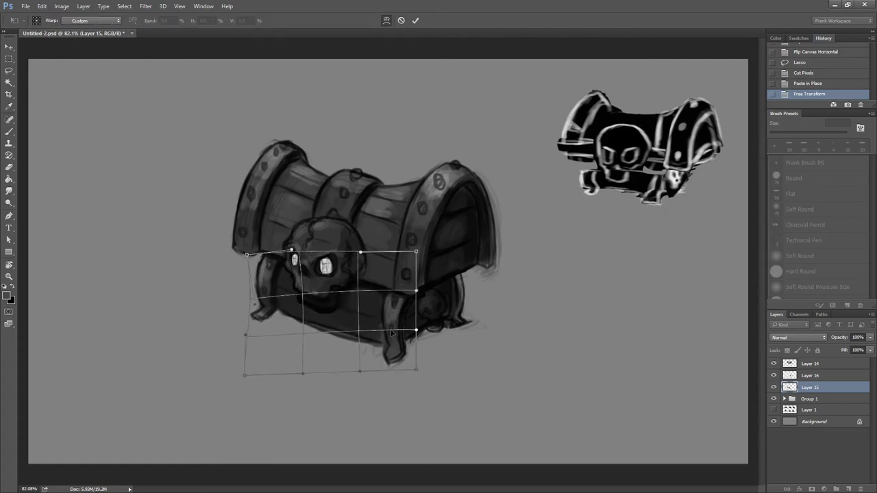
{"action": "left_click_drag", "start_coordinate": [405, 340], "coordinate": [407, 332]}
{"action": "key", "text": "Return"}
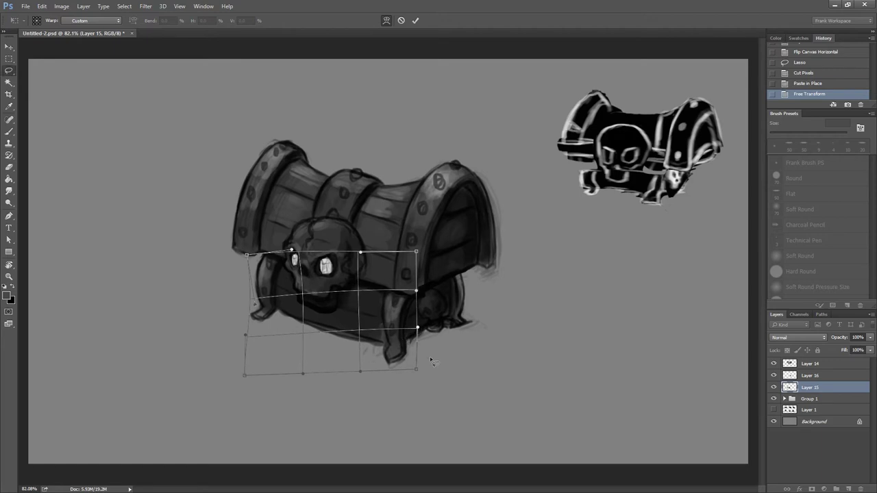
Toggle undo and redo to compare, ending with both transforms restored.
{"action": "scroll", "coordinate": [492, 310], "scroll_direction": "down", "scroll_amount": 3}
{"action": "scroll", "coordinate": [493, 311], "scroll_direction": "down", "scroll_amount": 1}
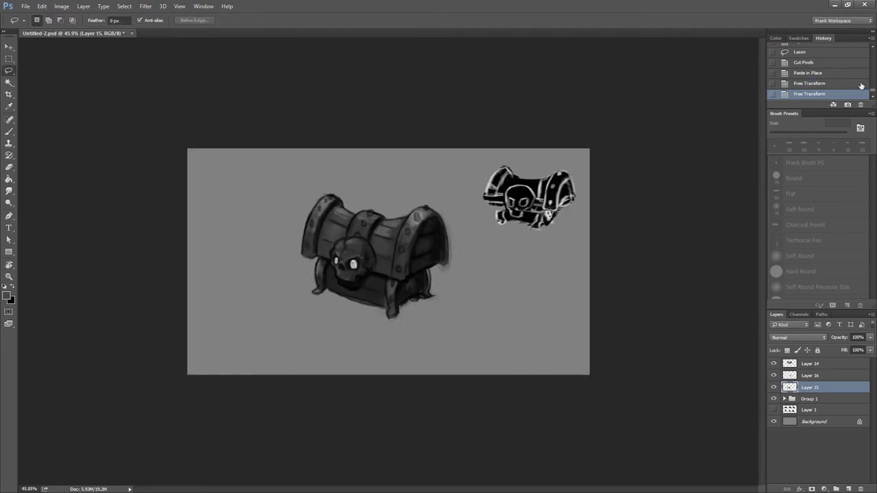
{"action": "key", "text": "ctrl+alt+z"}
{"action": "key", "text": "ctrl+alt+z"}
{"action": "key", "text": "ctrl+shift+z"}
{"action": "key", "text": "ctrl+shift+z"}
{"action": "key", "text": "ctrl+alt+z"}
{"action": "key", "text": "ctrl+alt+z"}
{"action": "key", "text": "ctrl+shift+z"}
{"action": "key", "text": "ctrl+shift+z"}
Flip the canvas horizontally and merge Layer 14 into the chest layer below.
{"action": "left_click", "coordinate": [62, 6]}
{"action": "mouse_move", "coordinate": [78, 90]}
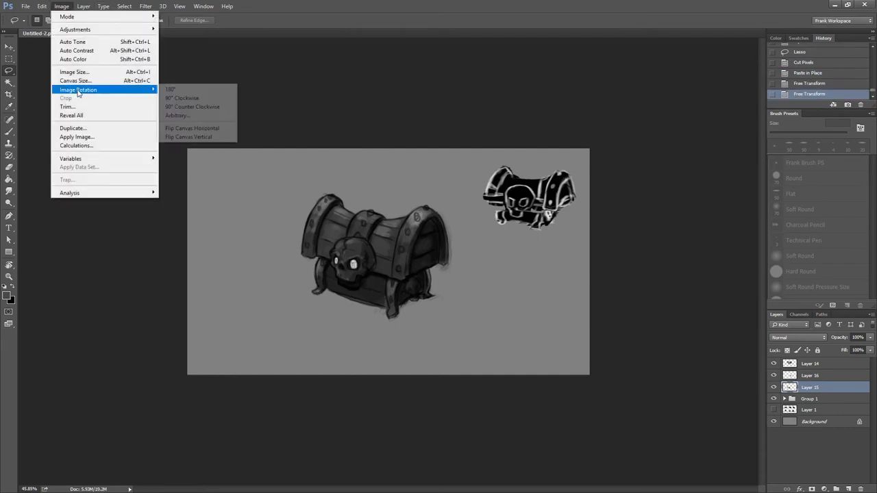
{"action": "left_click", "coordinate": [189, 128]}
{"action": "left_click", "coordinate": [798, 365]}
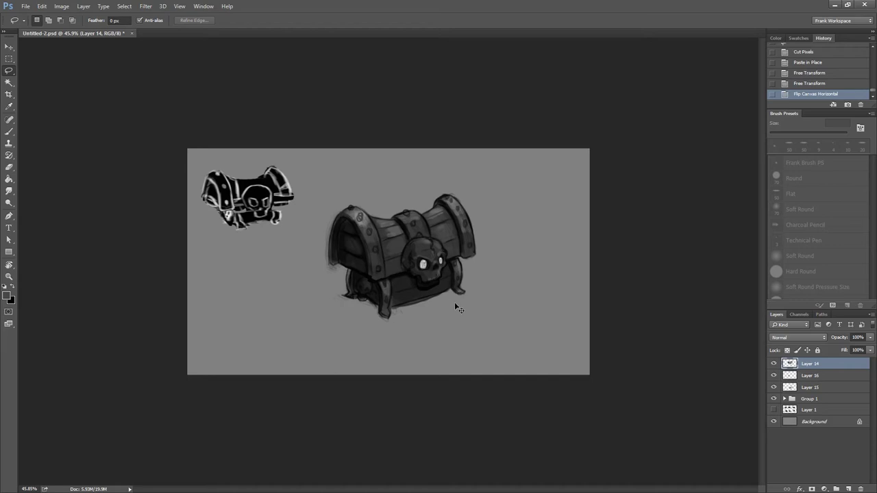
{"action": "key", "text": "ctrl+e"}
{"action": "key", "text": "ctrl+e"}
{"action": "scroll", "coordinate": [459, 301], "scroll_direction": "up", "scroll_amount": 5}
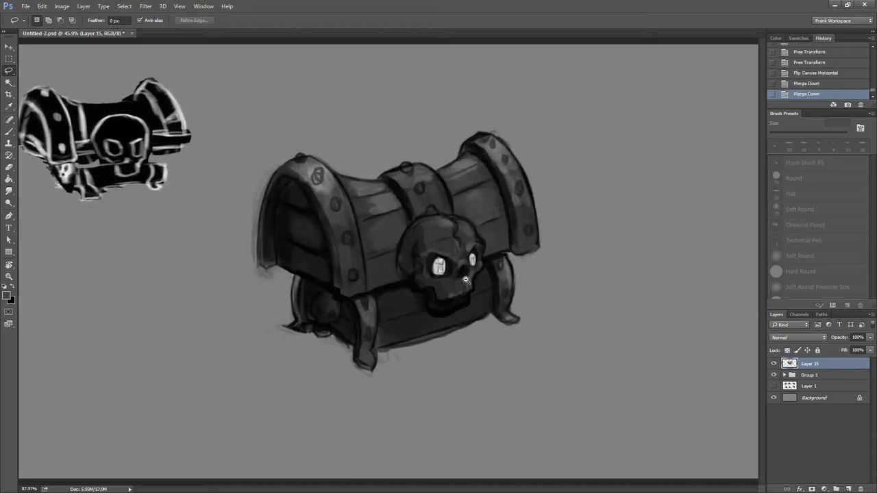
{"action": "scroll", "coordinate": [465, 280], "scroll_direction": "down", "scroll_amount": 1}
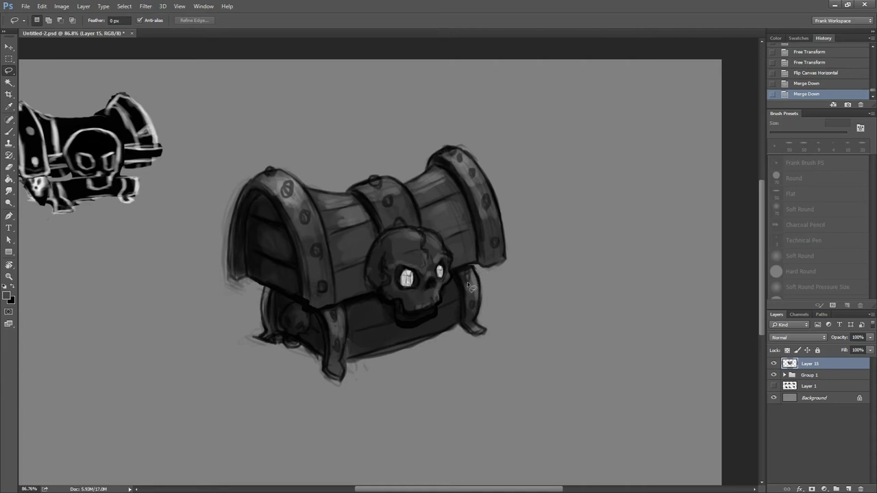
Save the document Untitled-2.psd.
{"action": "left_click", "coordinate": [32, 8]}
{"action": "left_click", "coordinate": [41, 96]}
{"action": "scroll", "coordinate": [306, 157], "scroll_direction": "up", "scroll_amount": 2}
{"action": "scroll", "coordinate": [306, 157], "scroll_direction": "down", "scroll_amount": 3}
Add a floating second window of the document, shrunk to a small whole-chest preview.
{"action": "left_click", "coordinate": [203, 6]}
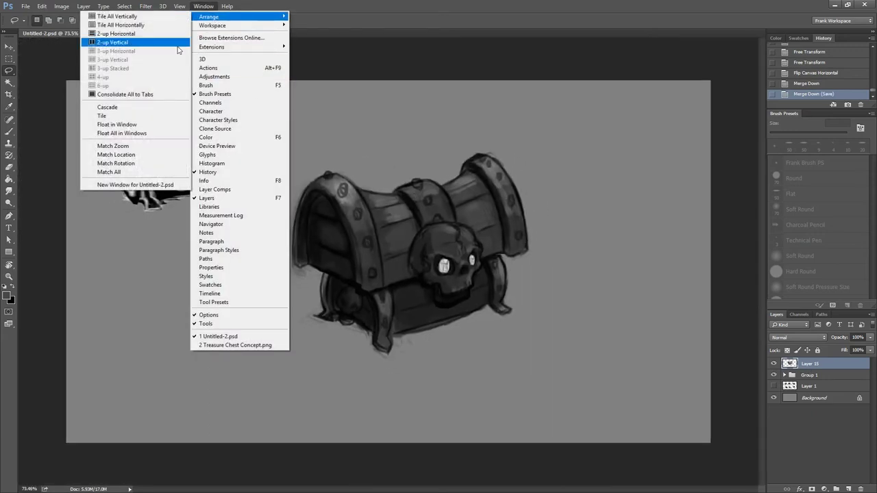
{"action": "mouse_move", "coordinate": [239, 17]}
{"action": "left_click", "coordinate": [148, 185]}
{"action": "mouse_move", "coordinate": [202, 32]}
{"action": "left_mouse_down"}
{"action": "mouse_move", "coordinate": [124, 82]}
{"action": "mouse_move", "coordinate": [489, 255]}
{"action": "mouse_move", "coordinate": [58, 51]}
{"action": "left_mouse_up"}
{"action": "left_click_drag", "start_coordinate": [274, 213], "coordinate": [211, 207]}
{"action": "mouse_move", "coordinate": [182, 143]}
{"action": "left_mouse_down"}
{"action": "mouse_move", "coordinate": [105, 103]}
{"action": "mouse_move", "coordinate": [126, 109]}
{"action": "left_mouse_up"}
{"action": "scroll", "coordinate": [130, 130], "scroll_direction": "down", "scroll_amount": 1}
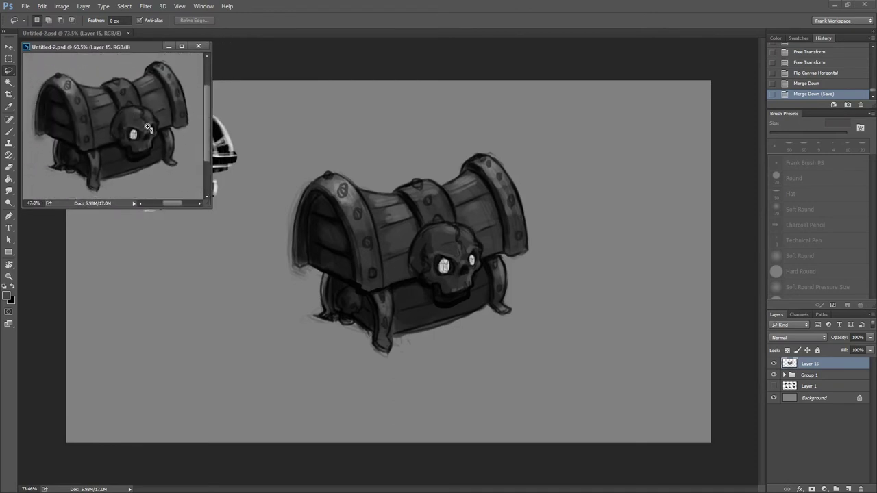
{"action": "left_click_drag", "start_coordinate": [208, 204], "coordinate": [189, 195]}
{"action": "scroll", "coordinate": [130, 123], "scroll_direction": "down", "scroll_amount": 1}
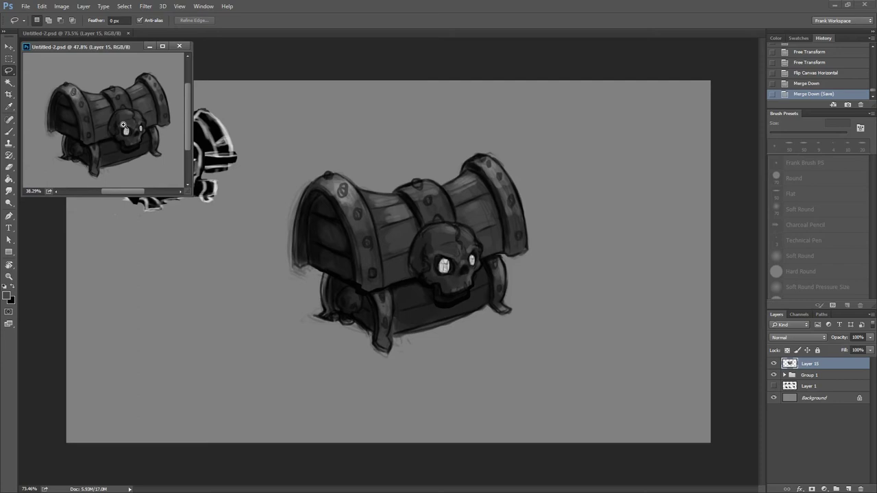
{"action": "left_click_drag", "start_coordinate": [136, 134], "coordinate": [151, 148]}
{"action": "scroll", "coordinate": [336, 183], "scroll_direction": "up", "scroll_amount": 2}
{"action": "scroll", "coordinate": [329, 198], "scroll_direction": "up", "scroll_amount": 2}
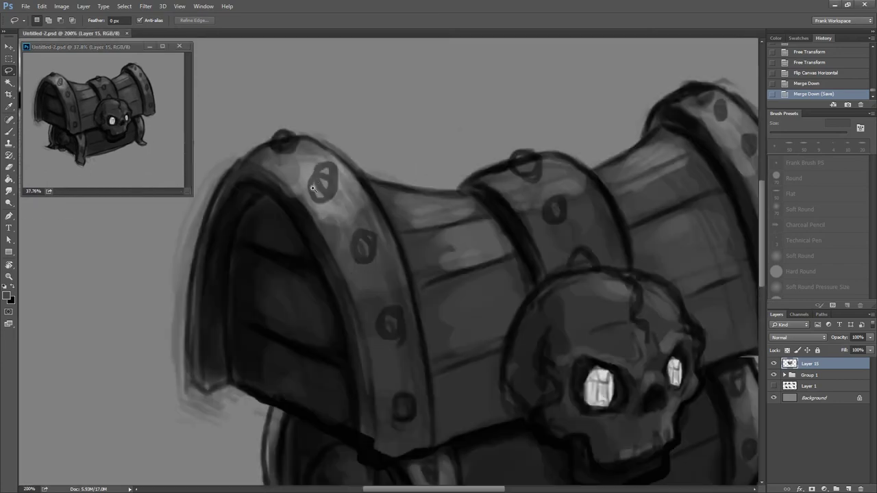
With the Brush and a sampled dark grey, darken the lid arch's inner and outer left edges.
{"action": "right_click", "coordinate": [319, 224]}
{"action": "key", "text": "Escape"}
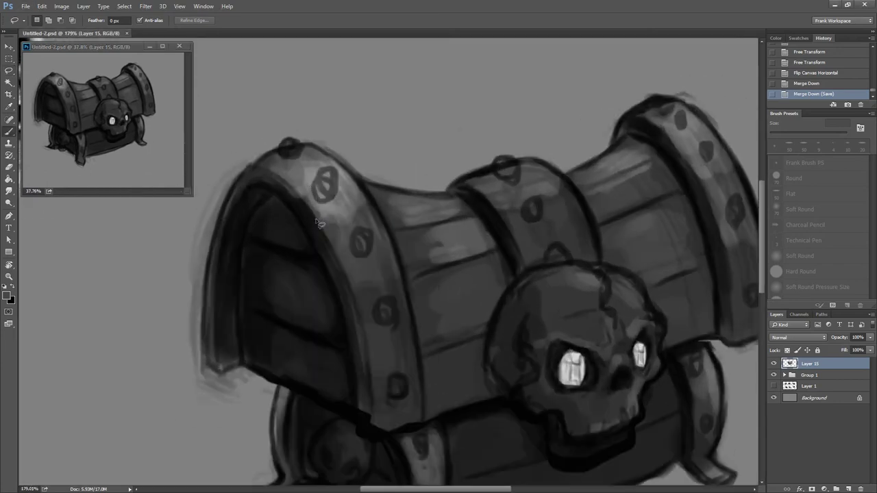
{"action": "key", "text": "b"}
{"action": "left_click_drag", "start_coordinate": [258, 211], "coordinate": [288, 187]}
{"action": "left_click", "coordinate": [256, 271], "text": "alt"}
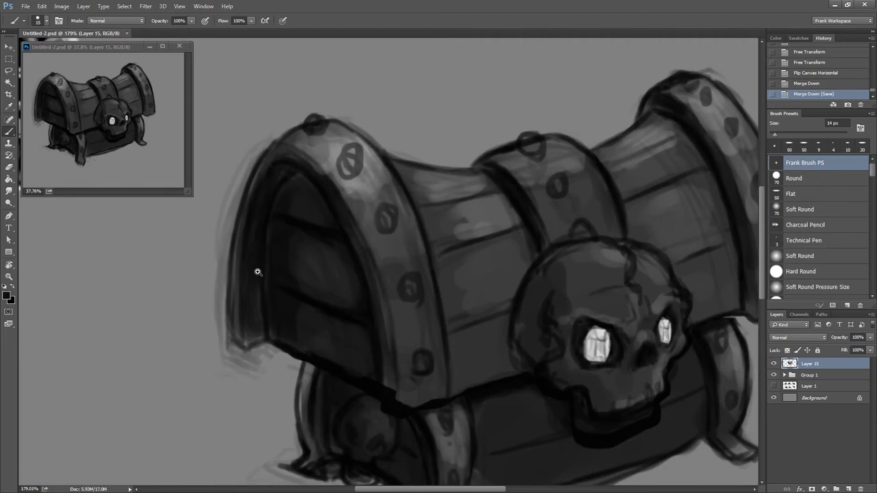
{"action": "scroll", "coordinate": [252, 276], "scroll_direction": "up", "scroll_amount": 2}
{"action": "left_click", "coordinate": [246, 279]}
{"action": "mouse_move", "coordinate": [254, 344]}
{"action": "left_mouse_down"}
{"action": "mouse_move", "coordinate": [246, 364]}
{"action": "mouse_move", "coordinate": [260, 356]}
{"action": "left_mouse_up"}
{"action": "mouse_move", "coordinate": [280, 149]}
{"action": "left_mouse_down"}
{"action": "mouse_move", "coordinate": [243, 327]}
{"action": "mouse_move", "coordinate": [244, 371]}
{"action": "mouse_move", "coordinate": [258, 317]}
{"action": "mouse_move", "coordinate": [264, 362]}
{"action": "mouse_move", "coordinate": [262, 268]}
{"action": "mouse_move", "coordinate": [290, 164]}
{"action": "left_mouse_up"}
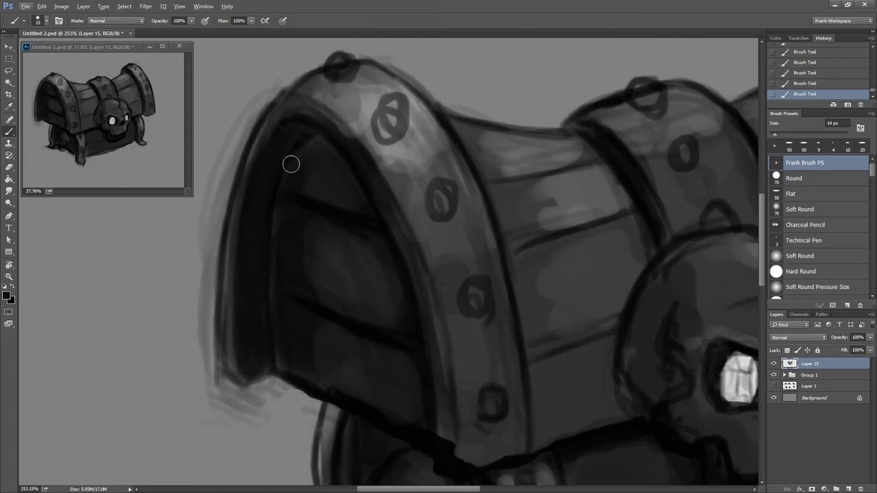
Paint a thin 6 px dark line on the arch's lower-left edge, then sample lighter grey at 5 px.
{"action": "left_click", "coordinate": [776, 38]}
{"action": "key", "text": "bracketleft"}
{"action": "key", "text": "bracketleft"}
{"action": "key", "text": "bracketleft"}
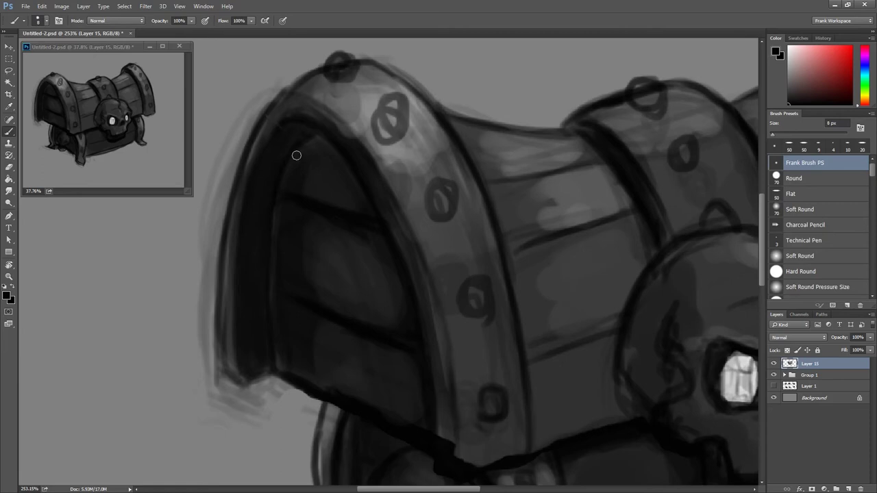
{"action": "key", "text": "bracketleft"}
{"action": "key", "text": "bracketleft"}
{"action": "left_click_drag", "start_coordinate": [234, 338], "coordinate": [236, 373]}
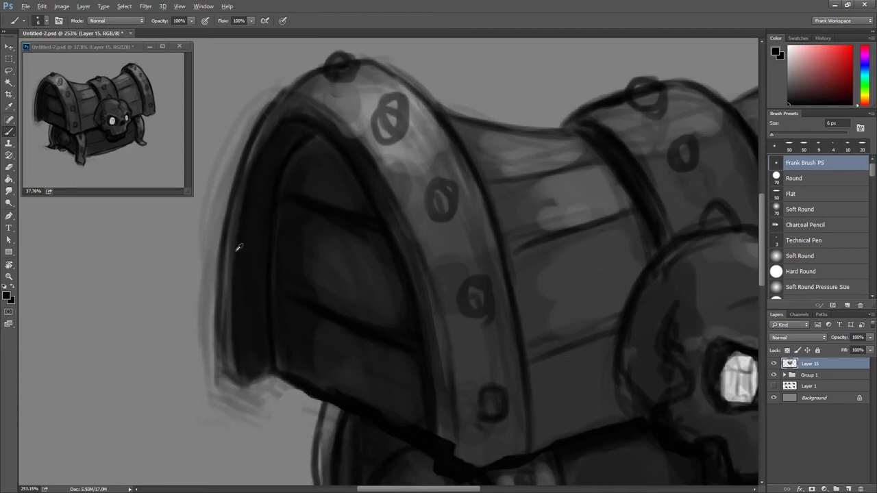
{"action": "left_click", "coordinate": [237, 249], "text": "alt"}
{"action": "key", "text": "bracketleft"}
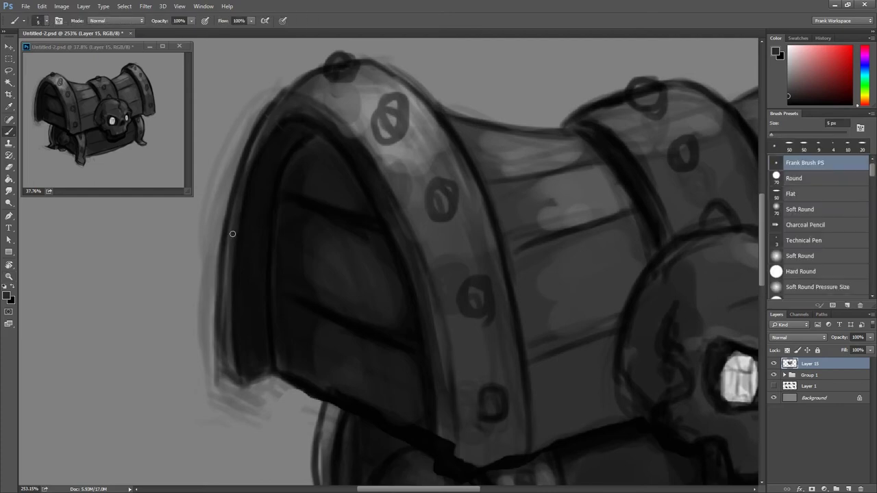
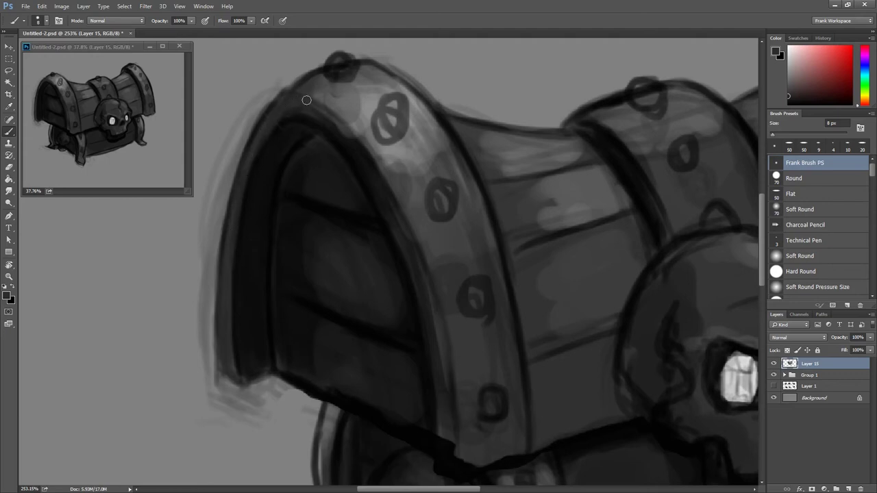
With a sampled darker grey at 12 px, darken the band's left edge, reshape its bottom, cover both rivets.
{"action": "left_click", "coordinate": [326, 119], "text": "alt"}
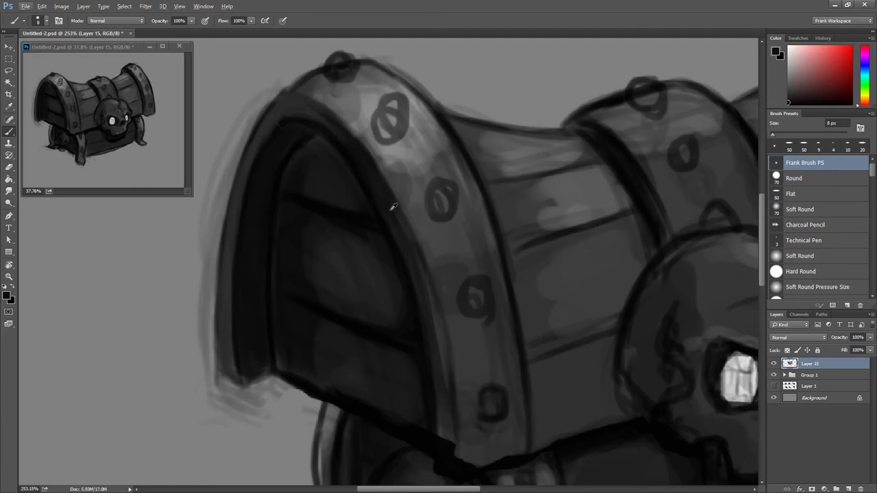
{"action": "left_click_drag", "start_coordinate": [392, 219], "coordinate": [400, 220]}
{"action": "left_click_drag", "start_coordinate": [427, 314], "coordinate": [446, 443]}
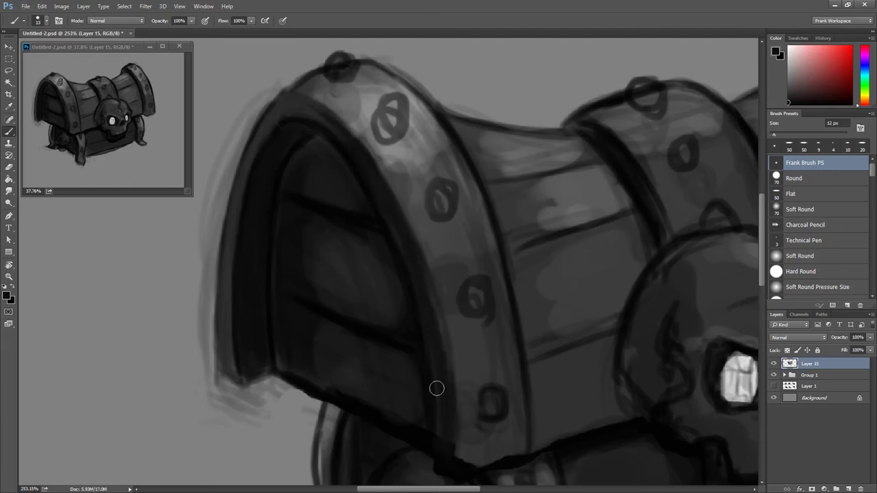
{"action": "left_click_drag", "start_coordinate": [441, 381], "coordinate": [431, 309]}
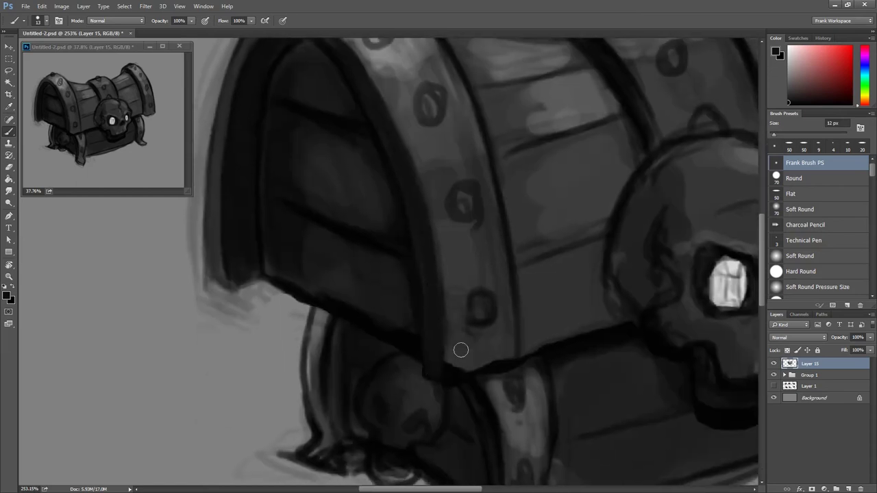
{"action": "mouse_move", "coordinate": [452, 368]}
{"action": "left_mouse_down"}
{"action": "mouse_move", "coordinate": [448, 358]}
{"action": "mouse_move", "coordinate": [482, 365]}
{"action": "left_mouse_up"}
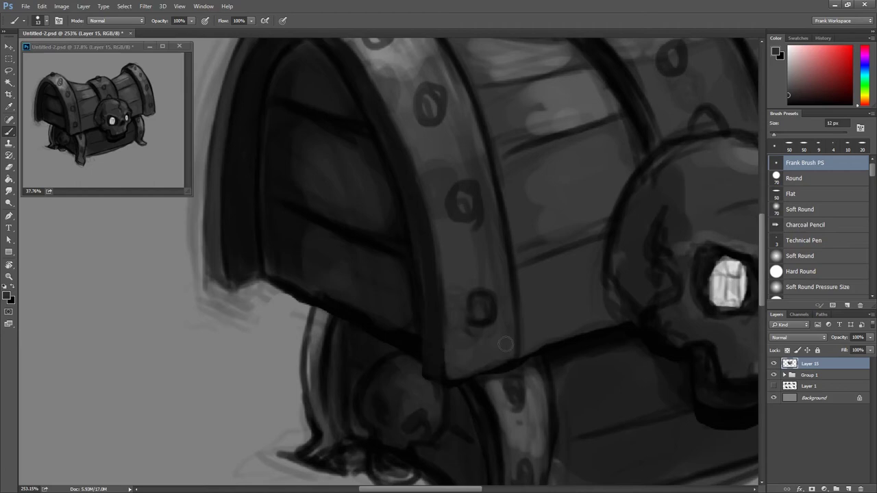
{"action": "left_click_drag", "start_coordinate": [475, 319], "coordinate": [468, 282]}
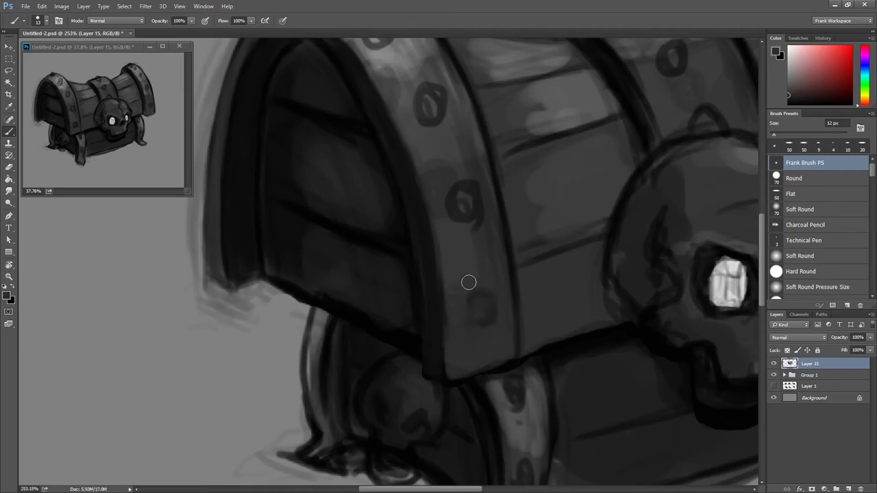
{"action": "left_click_drag", "start_coordinate": [474, 195], "coordinate": [443, 204]}
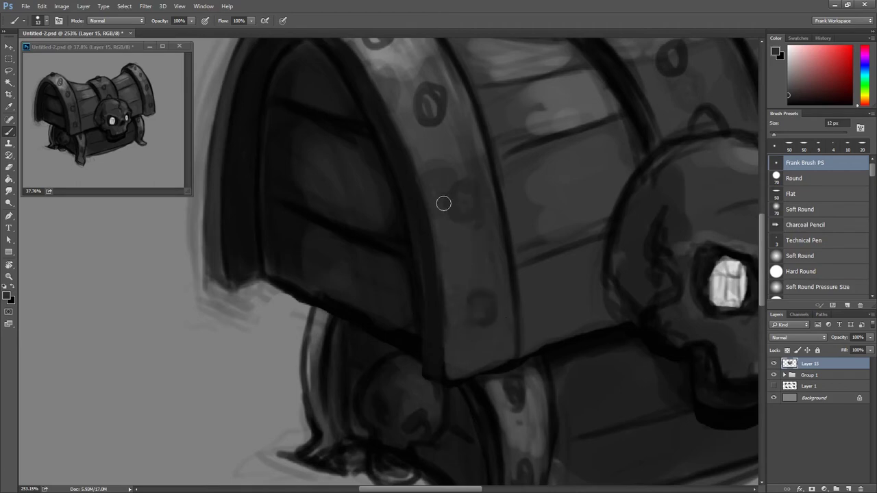
Paint light grey over the upper rivet at the band's top using a 19 px brush.
{"action": "left_click", "coordinate": [398, 182], "text": "alt"}
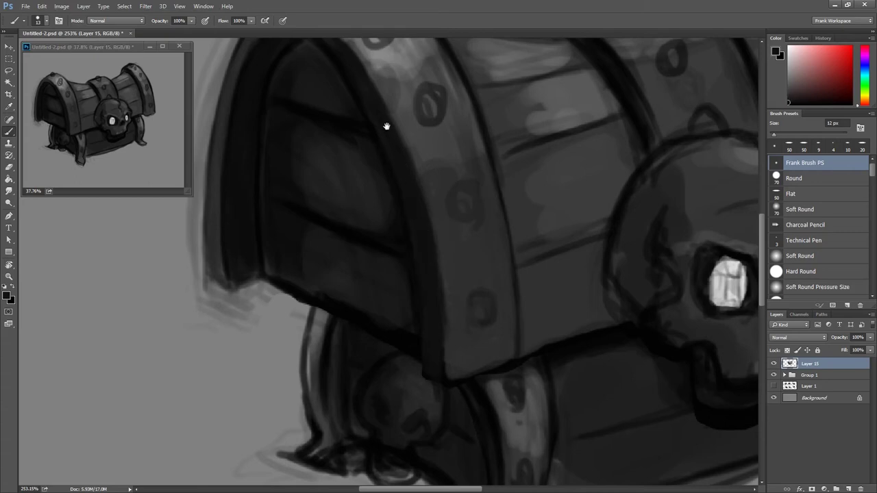
{"action": "left_click_drag", "start_coordinate": [385, 129], "coordinate": [411, 233]}
{"action": "left_click_drag", "start_coordinate": [356, 101], "coordinate": [363, 147]}
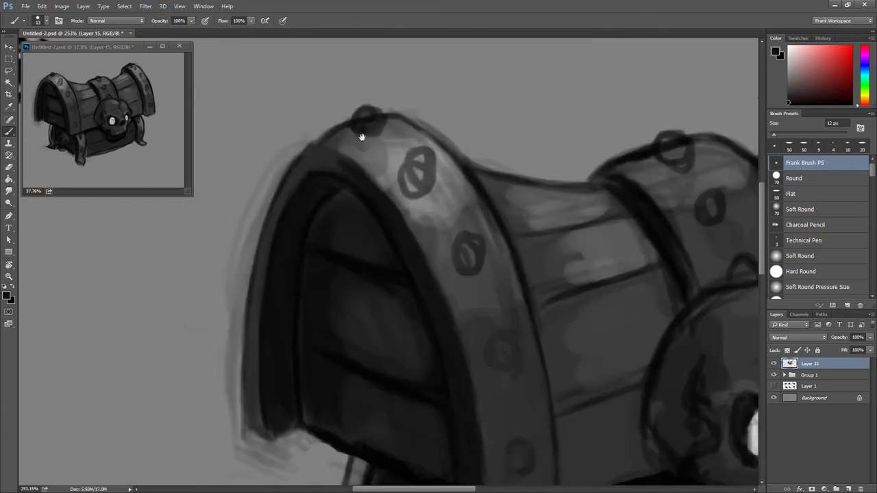
{"action": "left_click", "coordinate": [369, 161], "text": "alt"}
{"action": "key", "text": "bracketright"}
{"action": "mouse_move", "coordinate": [401, 165]}
{"action": "left_mouse_down"}
{"action": "mouse_move", "coordinate": [433, 180]}
{"action": "mouse_move", "coordinate": [418, 216]}
{"action": "left_mouse_up"}
Soften the middle and upper rivets with sampled greys and paint a light highlight along the band's top.
{"action": "left_click", "coordinate": [439, 218], "text": "alt"}
{"action": "mouse_move", "coordinate": [445, 255]}
{"action": "left_mouse_down"}
{"action": "mouse_move", "coordinate": [450, 260]}
{"action": "mouse_move", "coordinate": [459, 239]}
{"action": "mouse_move", "coordinate": [451, 265]}
{"action": "left_mouse_up"}
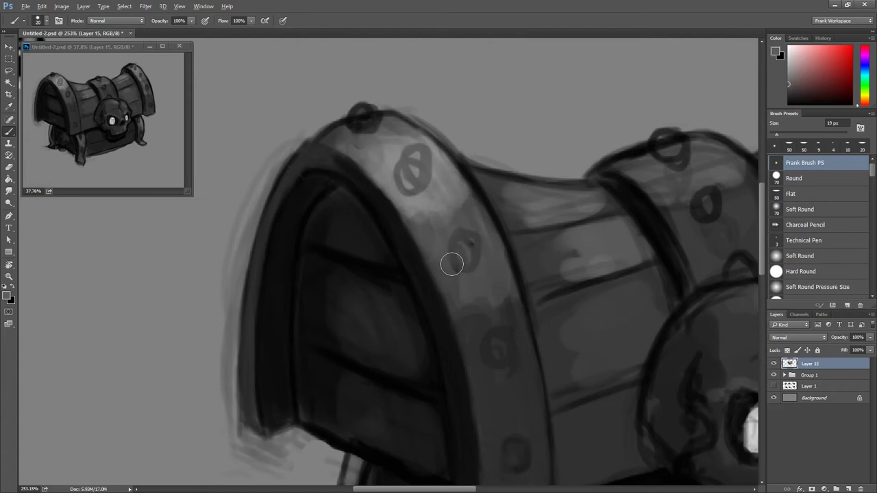
{"action": "left_click", "coordinate": [446, 174], "text": "alt"}
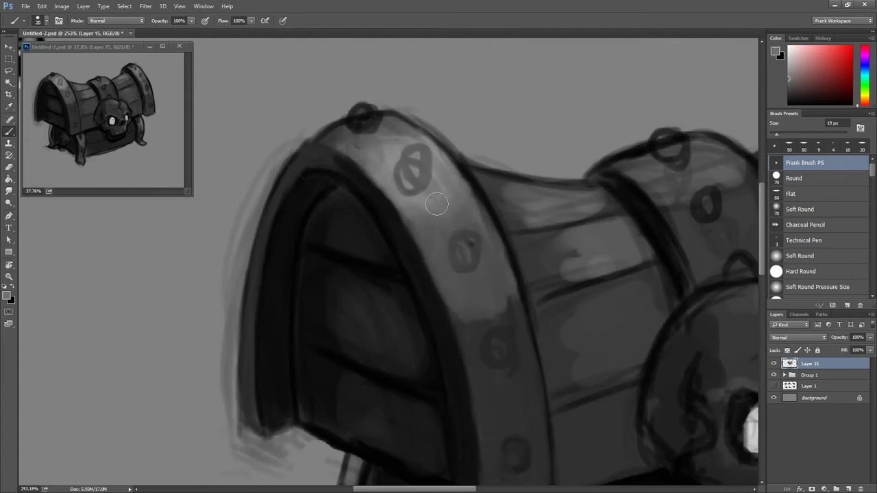
{"action": "mouse_move", "coordinate": [416, 148]}
{"action": "left_mouse_down"}
{"action": "mouse_move", "coordinate": [339, 134]}
{"action": "mouse_move", "coordinate": [411, 125]}
{"action": "left_mouse_up"}
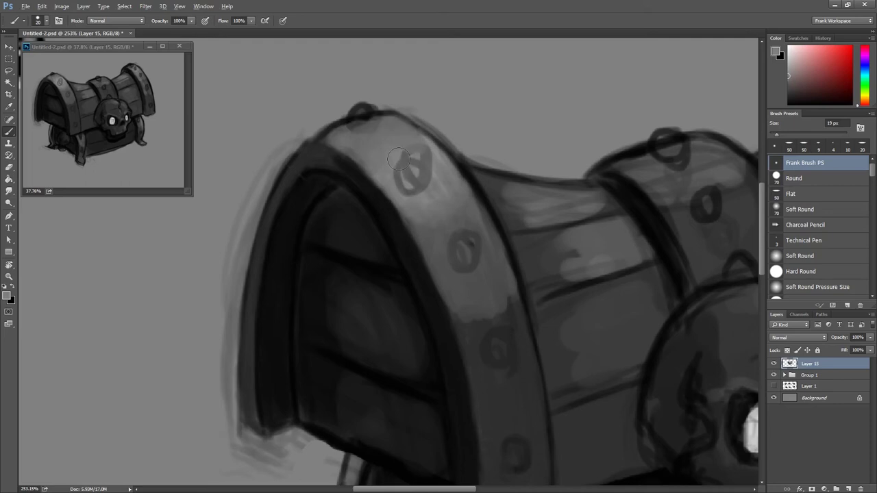
{"action": "left_click_drag", "start_coordinate": [398, 160], "coordinate": [421, 164]}
{"action": "left_click", "coordinate": [331, 141], "text": "alt"}
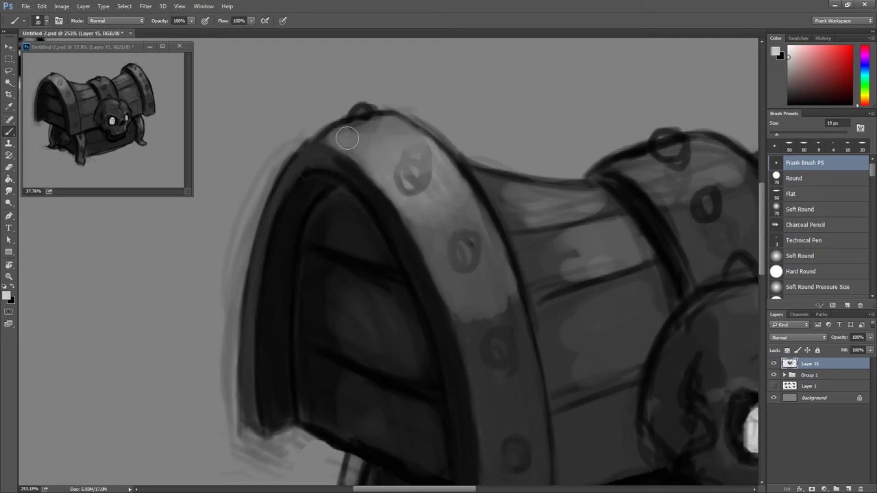
{"action": "mouse_move", "coordinate": [344, 141]}
{"action": "left_mouse_down"}
{"action": "mouse_move", "coordinate": [335, 134]}
{"action": "mouse_move", "coordinate": [391, 123]}
{"action": "mouse_move", "coordinate": [381, 124]}
{"action": "mouse_move", "coordinate": [408, 132]}
{"action": "mouse_move", "coordinate": [373, 137]}
{"action": "mouse_move", "coordinate": [346, 156]}
{"action": "mouse_move", "coordinate": [411, 134]}
{"action": "mouse_move", "coordinate": [394, 144]}
{"action": "mouse_move", "coordinate": [428, 147]}
{"action": "mouse_move", "coordinate": [373, 177]}
{"action": "mouse_move", "coordinate": [412, 151]}
{"action": "left_mouse_up"}
{"action": "left_click", "coordinate": [348, 137], "text": "alt"}
Add a near-black shading stroke across the band, adjusting the brush between 33, 13, 6 and 11 px.
{"action": "left_click", "coordinate": [333, 153], "text": "alt"}
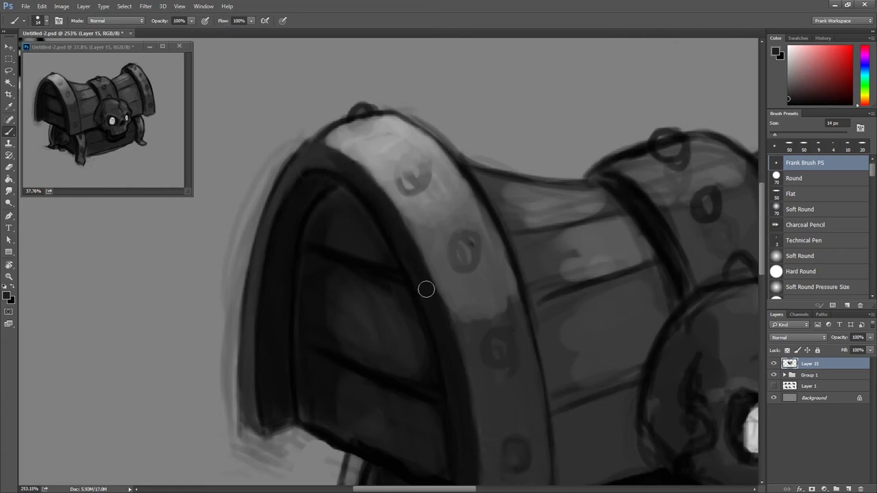
{"action": "scroll", "coordinate": [397, 225], "scroll_direction": "down", "scroll_amount": 3}
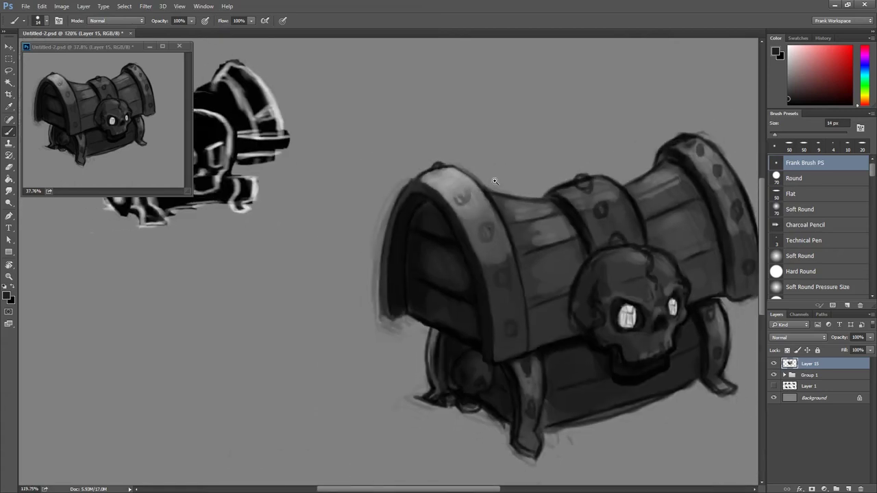
{"action": "scroll", "coordinate": [491, 179], "scroll_direction": "up", "scroll_amount": 2}
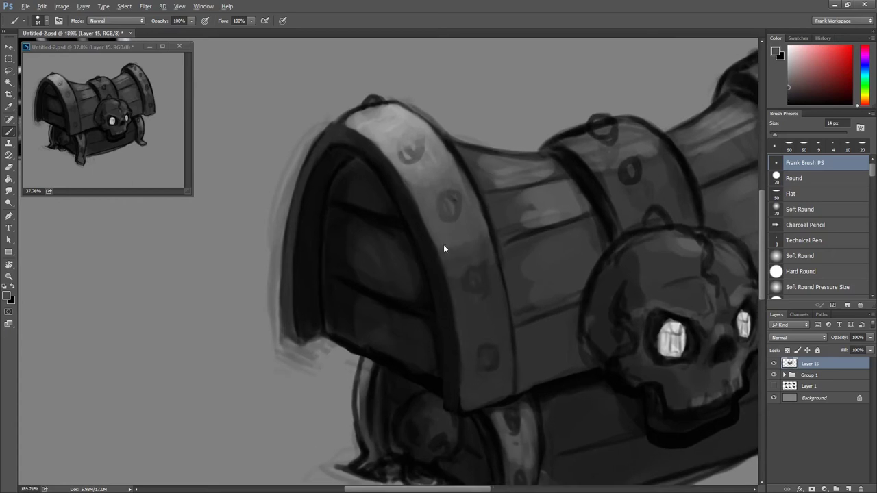
{"action": "left_click_drag", "start_coordinate": [491, 268], "coordinate": [454, 266]}
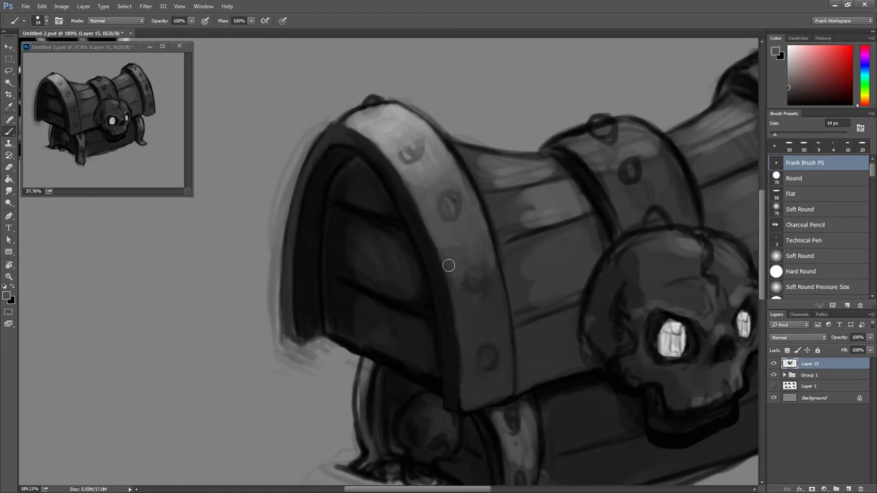
{"action": "left_click_drag", "start_coordinate": [497, 303], "coordinate": [465, 298]}
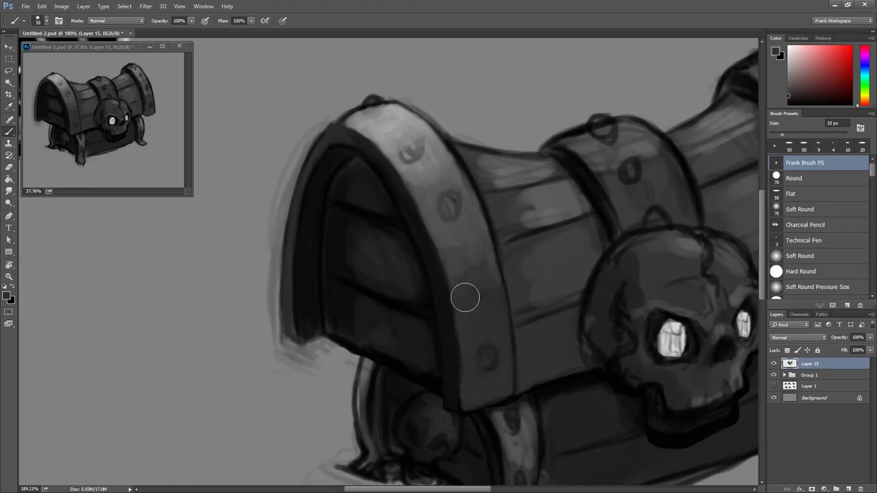
{"action": "left_click", "coordinate": [469, 259], "text": "alt"}
{"action": "key", "text": "bracketleft"}
{"action": "key", "text": "bracketleft"}
{"action": "key", "text": "x"}
{"action": "scroll", "coordinate": [324, 237], "scroll_direction": "up", "scroll_amount": 2}
{"action": "key", "text": "bracketleft"}
{"action": "key", "text": "bracketleft"}
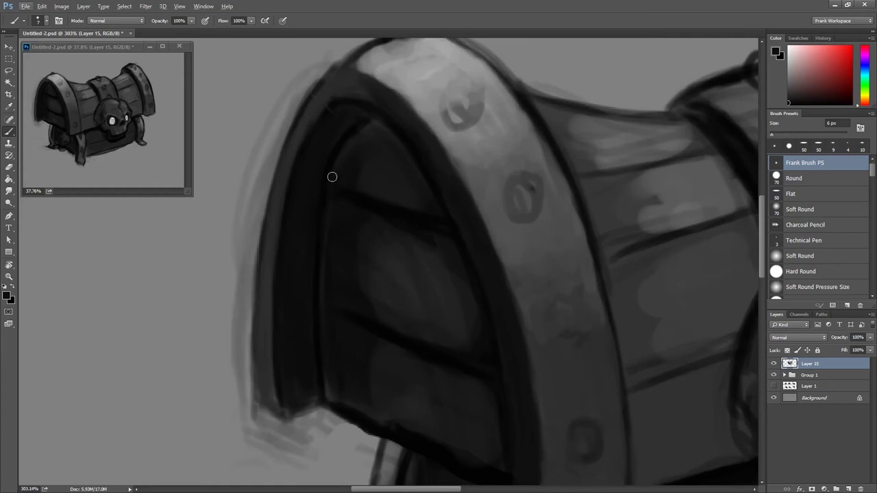
{"action": "key", "text": "bracketright"}
{"action": "key", "text": "bracketright"}
{"action": "key", "text": "bracketright"}
{"action": "scroll", "coordinate": [425, 312], "scroll_direction": "down", "scroll_amount": 3}
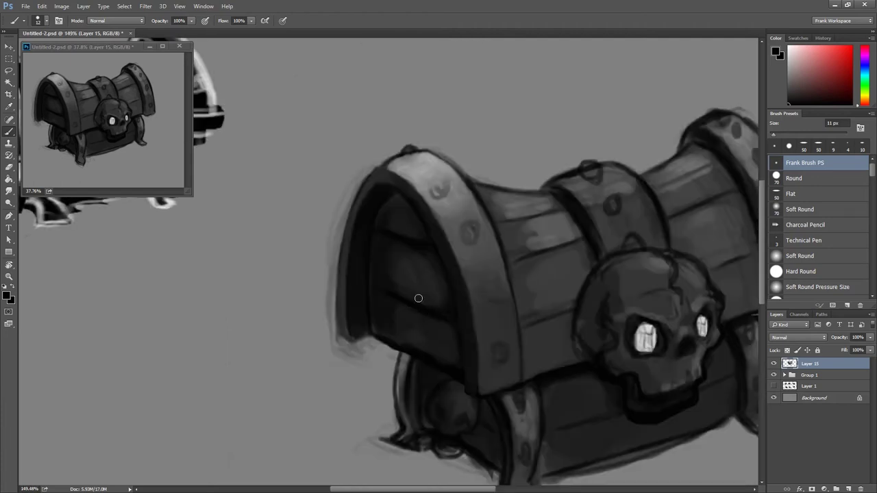
{"action": "scroll", "coordinate": [391, 221], "scroll_direction": "up", "scroll_amount": 3}
Erase the dark bump on the lid's top outline and the stray sketch strokes along its left edge.
{"action": "key", "text": "e"}
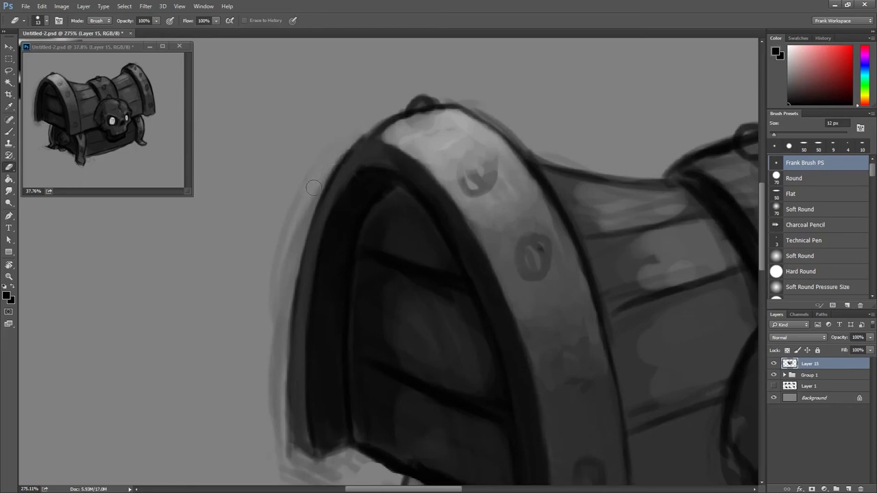
{"action": "mouse_move", "coordinate": [380, 109]}
{"action": "left_mouse_down"}
{"action": "mouse_move", "coordinate": [448, 102]}
{"action": "mouse_move", "coordinate": [398, 111]}
{"action": "left_mouse_up"}
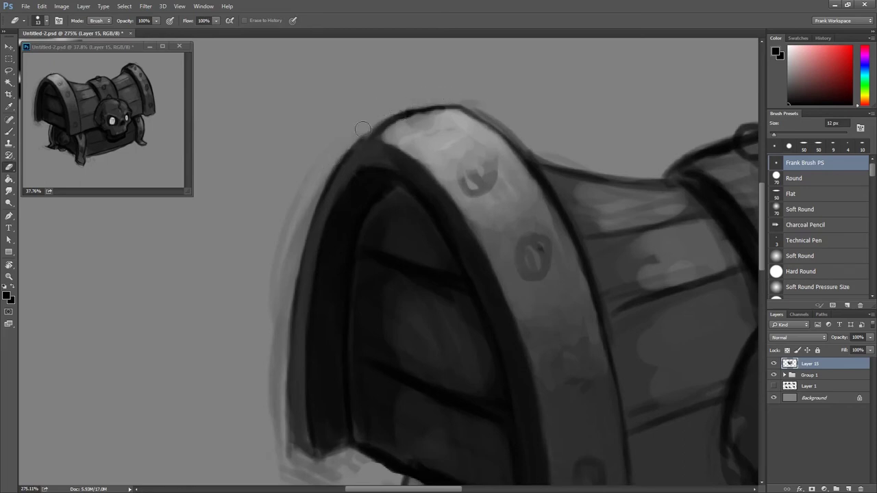
{"action": "left_click_drag", "start_coordinate": [327, 165], "coordinate": [272, 317]}
{"action": "left_click_drag", "start_coordinate": [298, 217], "coordinate": [277, 383]}
{"action": "left_click_drag", "start_coordinate": [275, 332], "coordinate": [277, 418]}
{"action": "left_click_drag", "start_coordinate": [285, 300], "coordinate": [289, 446]}
{"action": "mouse_move", "coordinate": [273, 339]}
{"action": "left_mouse_down"}
{"action": "mouse_move", "coordinate": [265, 372]}
{"action": "mouse_move", "coordinate": [287, 207]}
{"action": "left_mouse_up"}
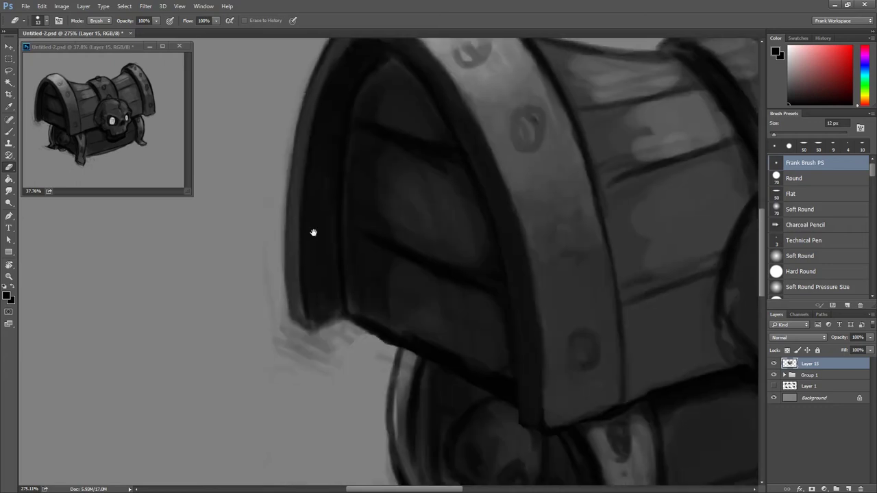
Erase the sketch strokes below the lid's lower-left edge and corner, then switch back to the Brush.
{"action": "scroll", "coordinate": [287, 207], "scroll_direction": "down", "scroll_amount": 5}
{"action": "scroll", "coordinate": [304, 381], "scroll_direction": "up", "scroll_amount": 5}
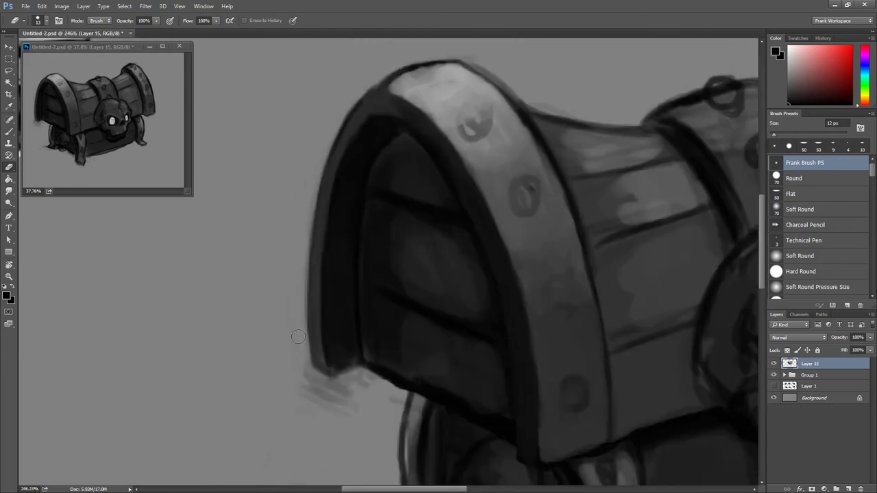
{"action": "mouse_move", "coordinate": [304, 382]}
{"action": "left_mouse_down"}
{"action": "mouse_move", "coordinate": [330, 391]}
{"action": "mouse_move", "coordinate": [368, 384]}
{"action": "mouse_move", "coordinate": [398, 398]}
{"action": "left_mouse_up"}
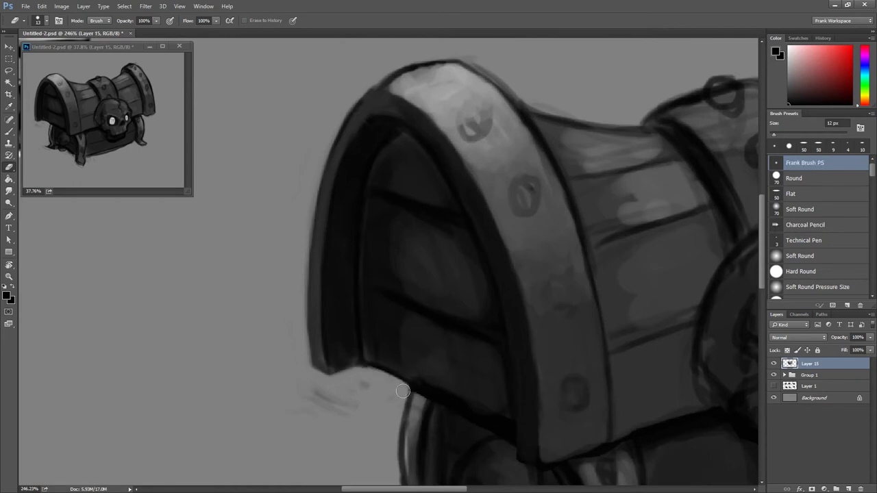
{"action": "mouse_move", "coordinate": [373, 377]}
{"action": "left_mouse_down"}
{"action": "mouse_move", "coordinate": [331, 401]}
{"action": "mouse_move", "coordinate": [289, 368]}
{"action": "left_mouse_up"}
{"action": "scroll", "coordinate": [351, 379], "scroll_direction": "down", "scroll_amount": 5}
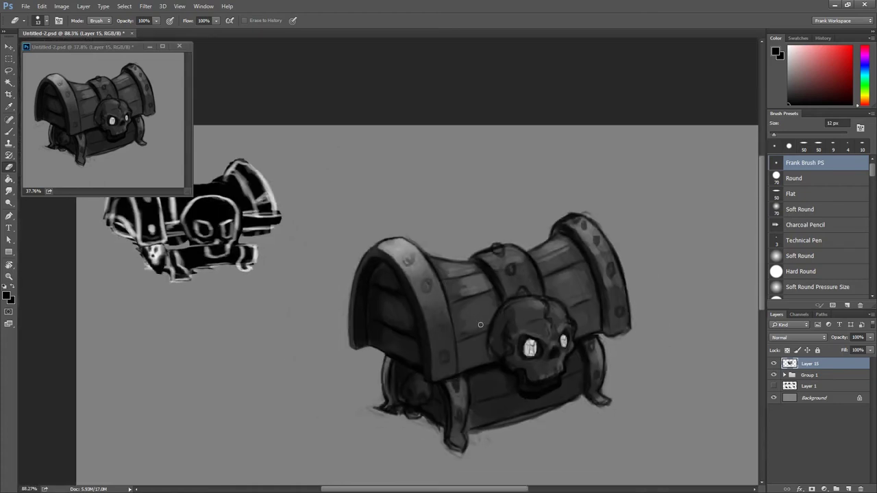
{"action": "scroll", "coordinate": [452, 288], "scroll_direction": "up", "scroll_amount": 2}
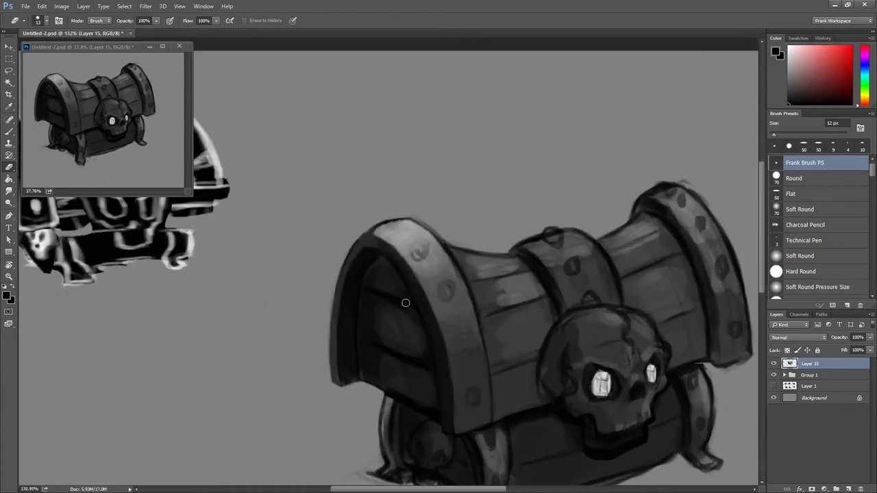
{"action": "scroll", "coordinate": [404, 333], "scroll_direction": "up", "scroll_amount": 1}
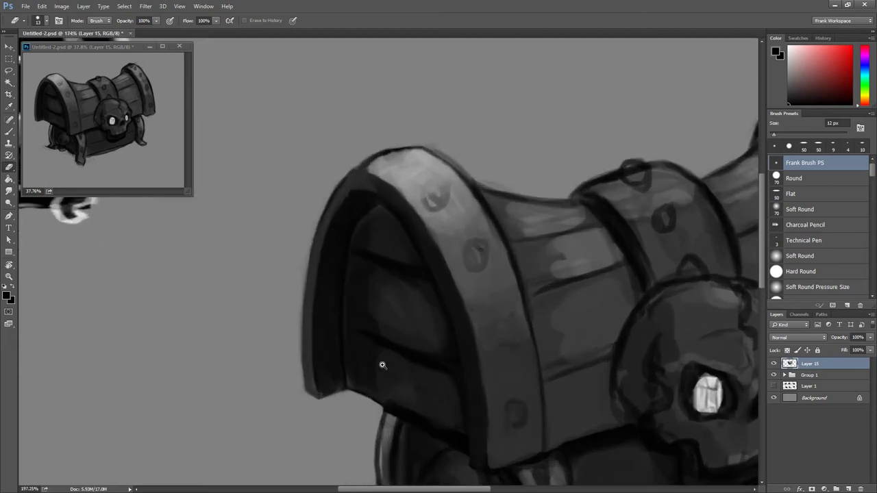
{"action": "scroll", "coordinate": [370, 333], "scroll_direction": "up", "scroll_amount": 1}
{"action": "key", "text": "b"}
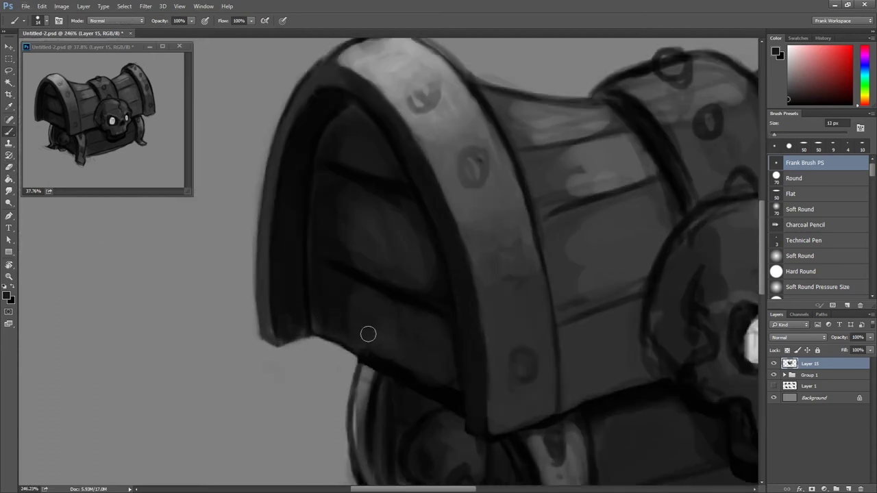
{"action": "scroll", "coordinate": [343, 141], "scroll_direction": "up", "scroll_amount": 1}
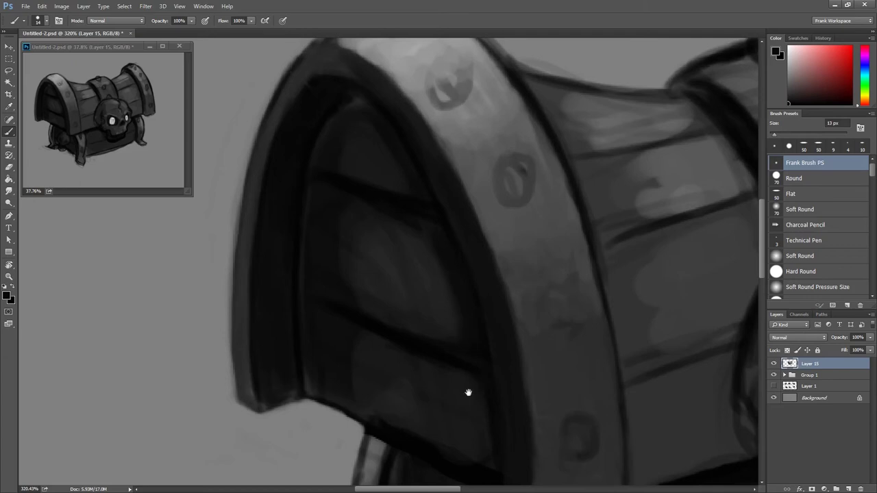
{"action": "scroll", "coordinate": [472, 392], "scroll_direction": "down", "scroll_amount": 2}
{"action": "scroll", "coordinate": [474, 391], "scroll_direction": "up", "scroll_amount": 2}
{"action": "key", "text": "alt+space"}
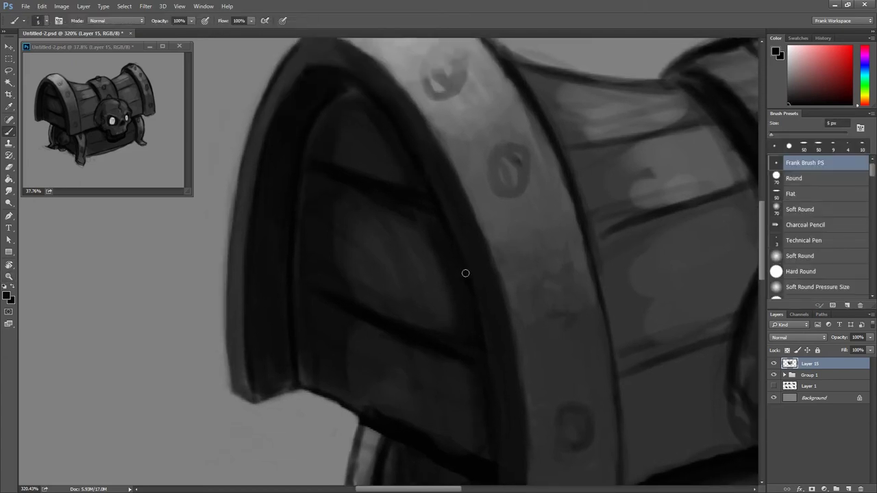
Rotate the canvas view to bring the lid's arch to a workable angle.
{"action": "key", "text": "r"}
{"action": "left_click_drag", "start_coordinate": [422, 147], "coordinate": [391, 254]}
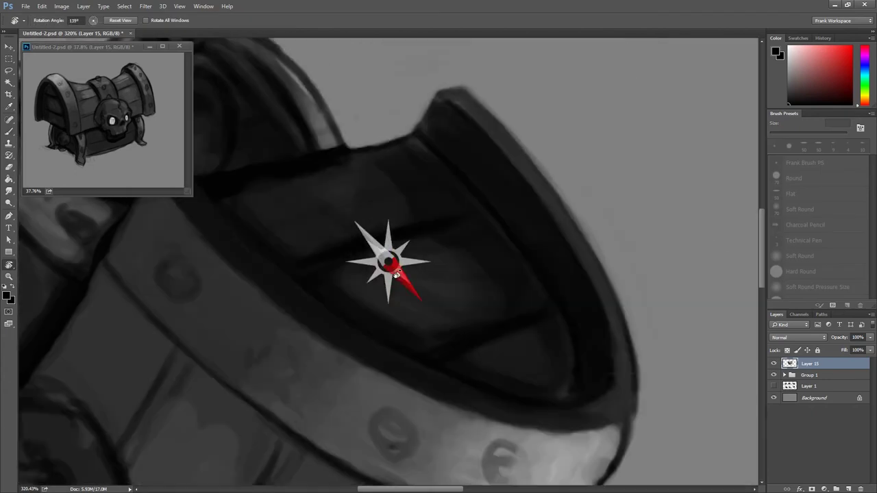
{"action": "left_click_drag", "start_coordinate": [391, 88], "coordinate": [412, 88]}
{"action": "scroll", "coordinate": [411, 63], "scroll_direction": "up", "scroll_amount": 1}
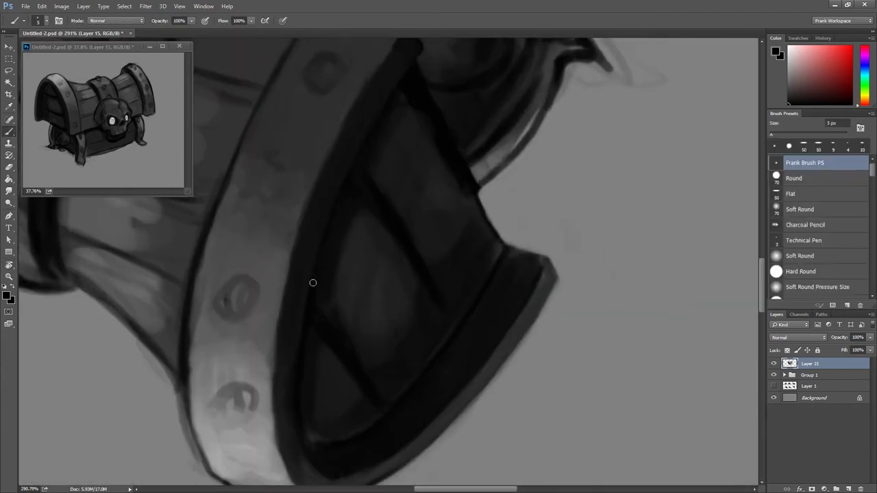
{"action": "scroll", "coordinate": [301, 435], "scroll_direction": "down", "scroll_amount": 2}
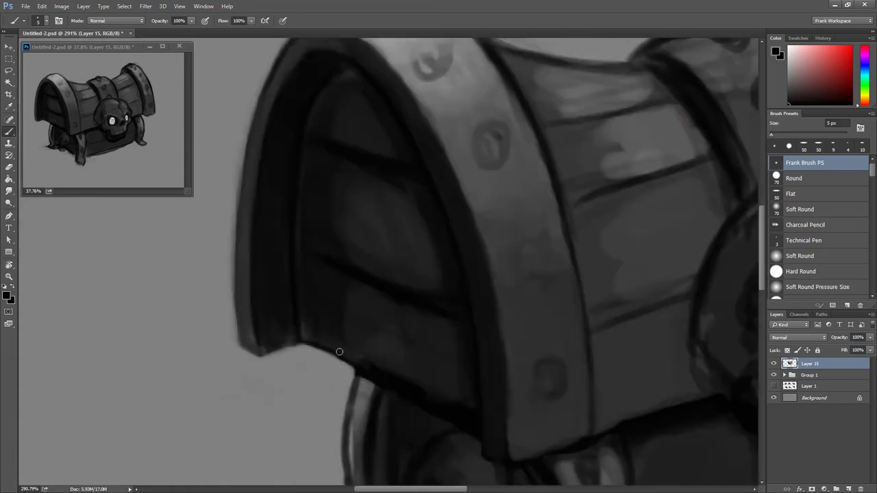
{"action": "scroll", "coordinate": [382, 239], "scroll_direction": "up", "scroll_amount": 1}
Tilt the canvas for a better stroke angle and darken the inner lid edge line with a 13 px brush.
{"action": "key", "text": "r"}
{"action": "mouse_move", "coordinate": [361, 209]}
{"action": "left_mouse_down"}
{"action": "mouse_move", "coordinate": [368, 133]}
{"action": "mouse_move", "coordinate": [467, 203]}
{"action": "left_mouse_up"}
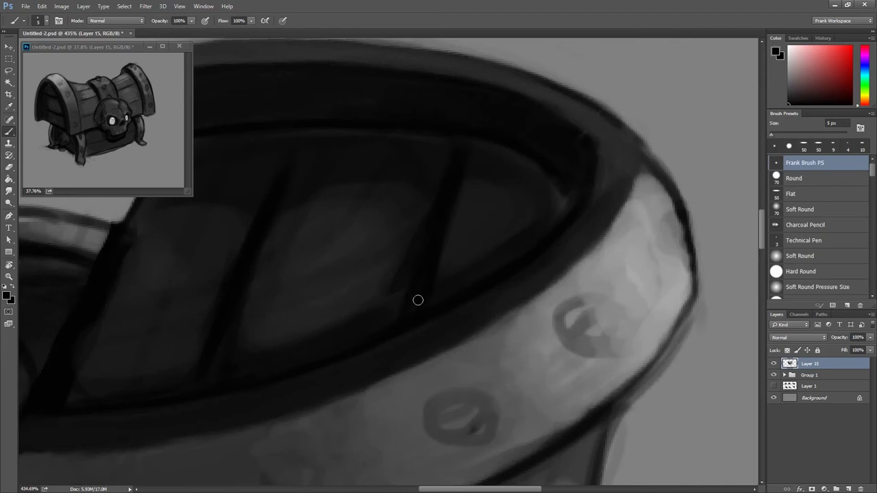
{"action": "left_click_drag", "start_coordinate": [426, 283], "coordinate": [504, 242]}
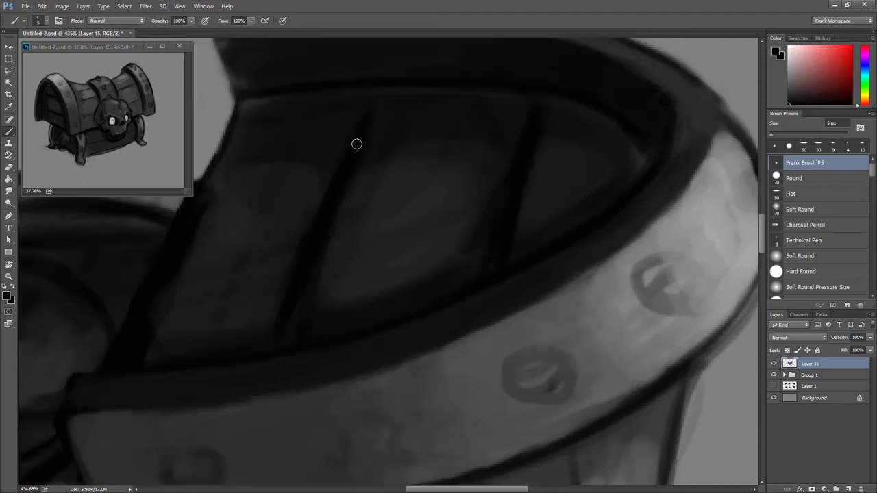
{"action": "left_click_drag", "start_coordinate": [346, 184], "coordinate": [431, 170]}
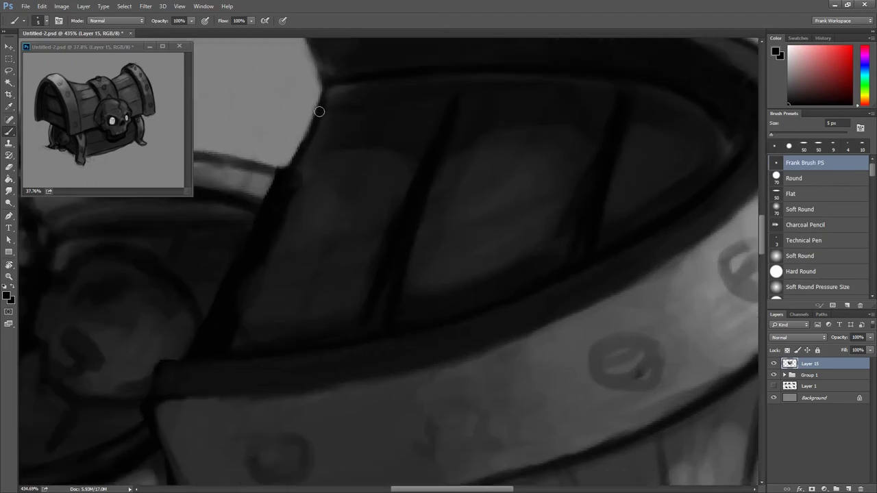
{"action": "left_click_drag", "start_coordinate": [304, 203], "coordinate": [325, 147]}
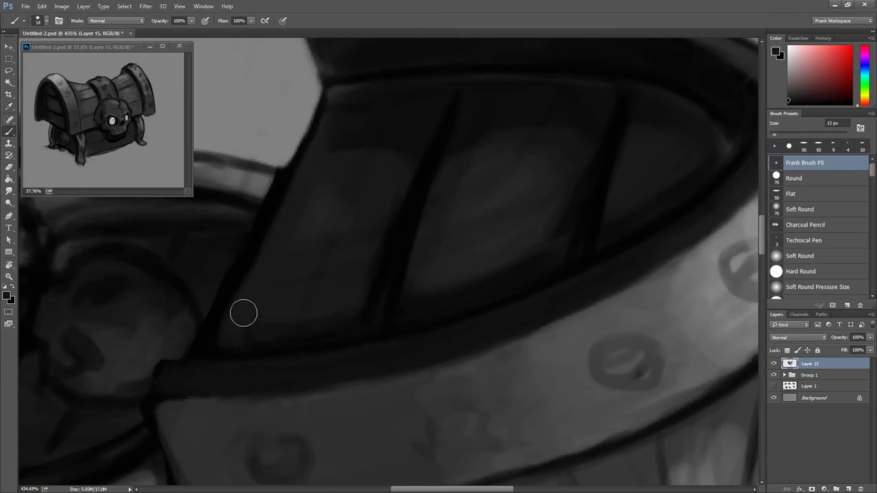
{"action": "scroll", "coordinate": [432, 249], "scroll_direction": "down", "scroll_amount": 5}
{"action": "scroll", "coordinate": [405, 184], "scroll_direction": "down", "scroll_amount": 3}
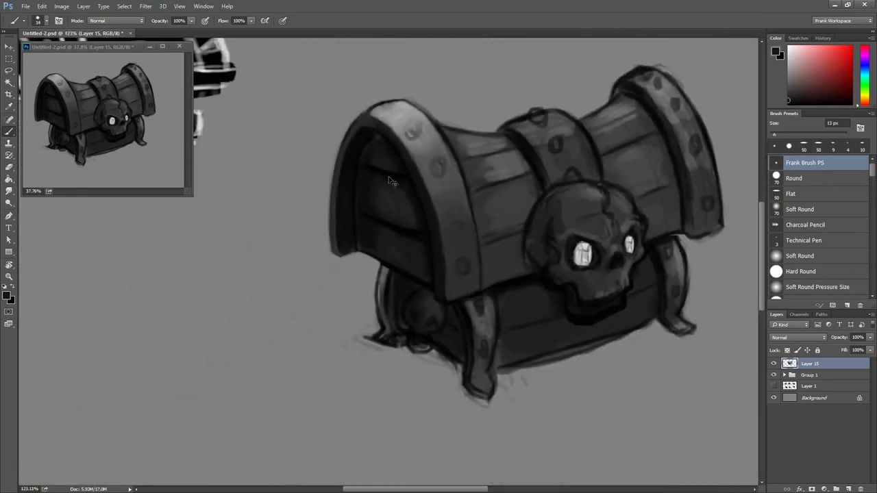
Sample the lid arch's dark tone and paint a wavy wood-grain line across the lid's end panel.
{"action": "scroll", "coordinate": [411, 202], "scroll_direction": "up", "scroll_amount": 5}
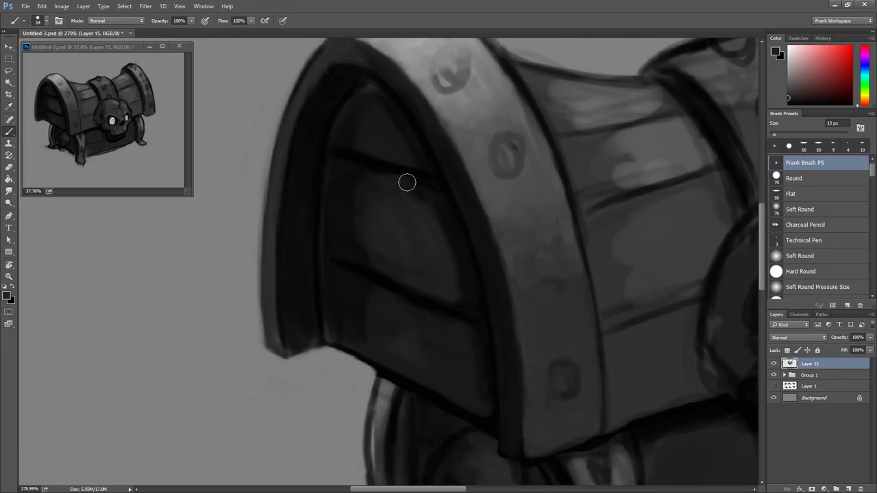
{"action": "left_click", "coordinate": [411, 124], "text": "alt"}
{"action": "scroll", "coordinate": [377, 124], "scroll_direction": "down", "scroll_amount": 5}
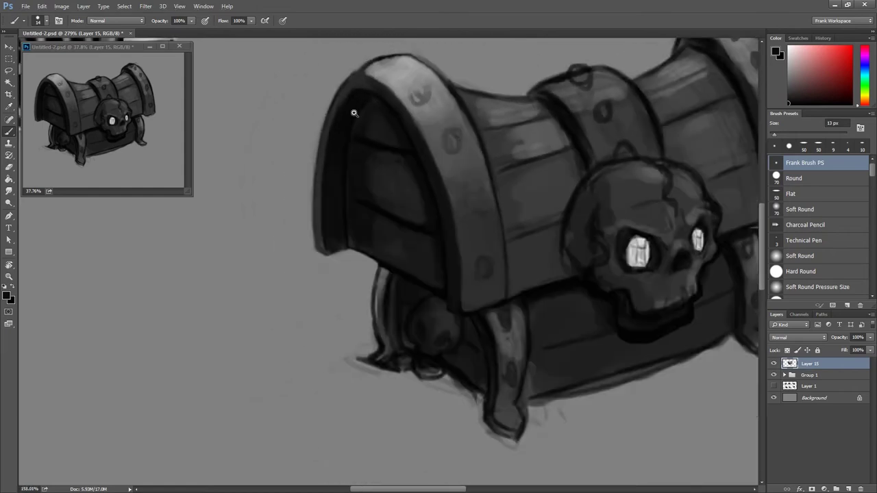
{"action": "scroll", "coordinate": [349, 110], "scroll_direction": "up", "scroll_amount": 5}
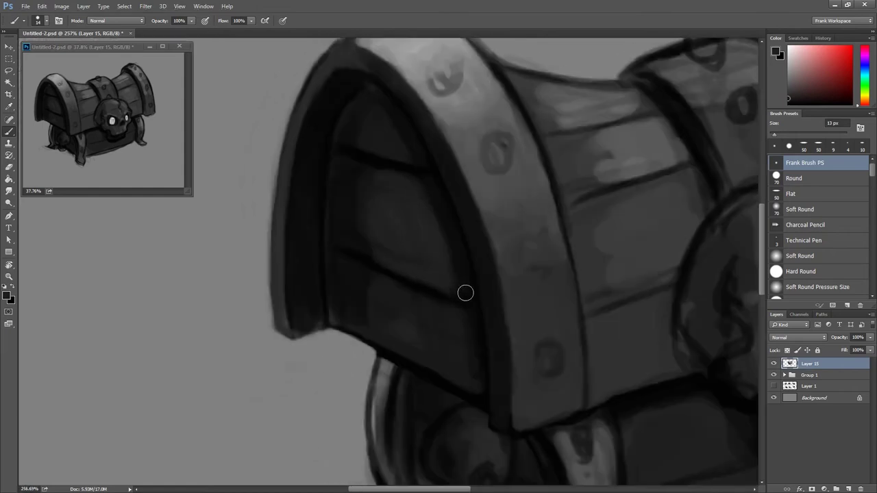
{"action": "mouse_move", "coordinate": [468, 293]}
{"action": "left_mouse_down"}
{"action": "mouse_move", "coordinate": [421, 280]}
{"action": "mouse_move", "coordinate": [450, 301]}
{"action": "left_mouse_up"}
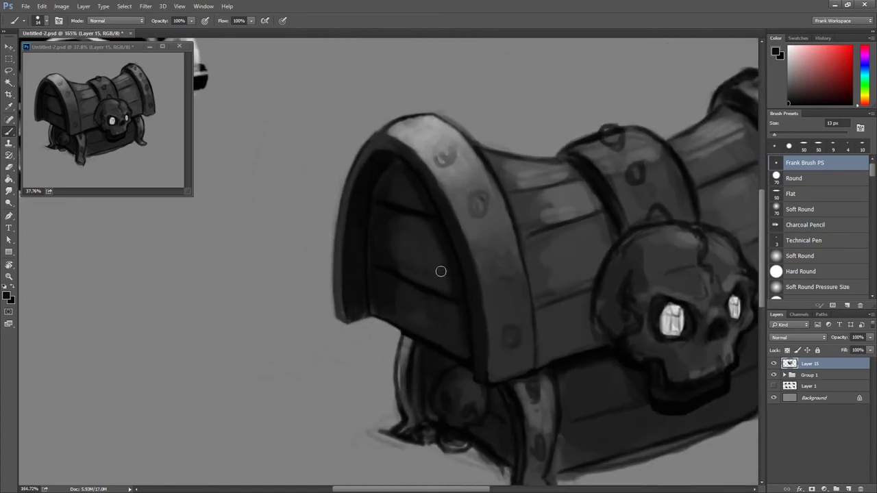
{"action": "scroll", "coordinate": [406, 225], "scroll_direction": "up", "scroll_amount": 5}
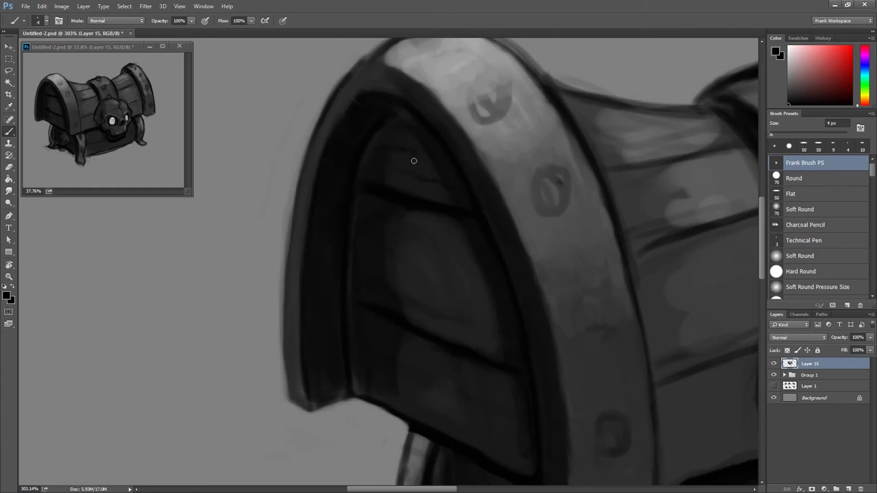
{"action": "scroll", "coordinate": [483, 194], "scroll_direction": "down", "scroll_amount": 2}
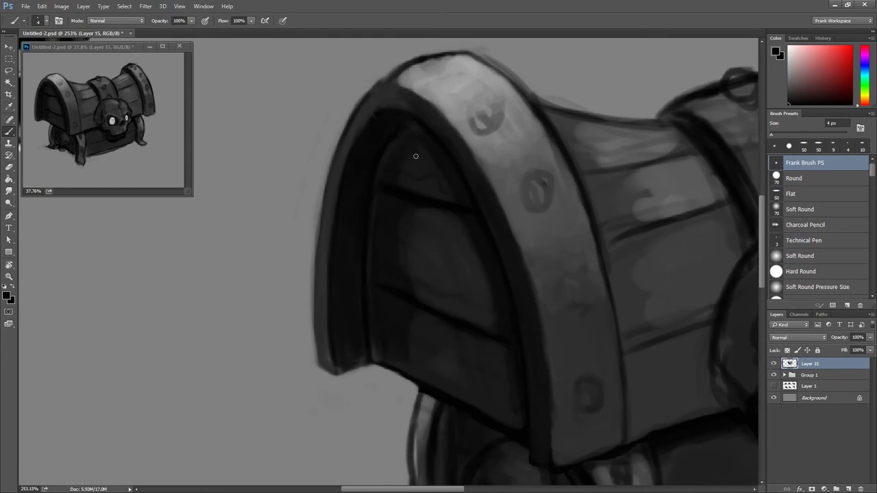
{"action": "scroll", "coordinate": [425, 217], "scroll_direction": "up", "scroll_amount": 2}
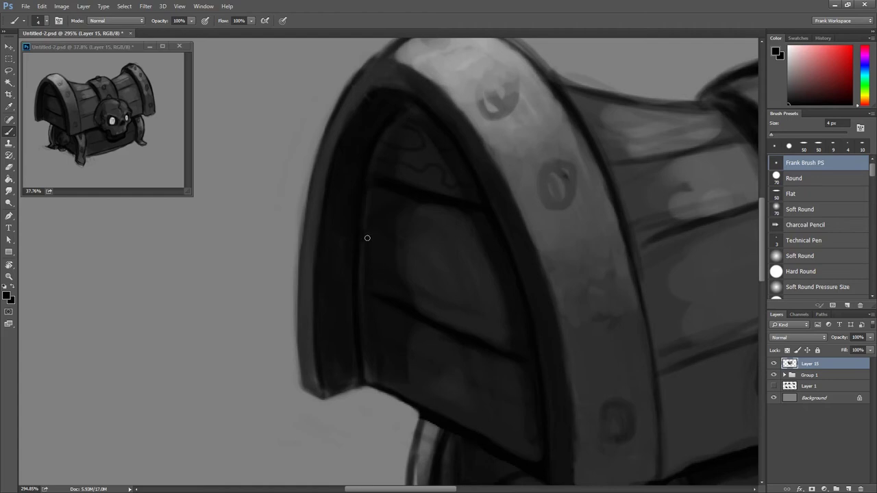
{"action": "left_click_drag", "start_coordinate": [467, 274], "coordinate": [495, 283]}
{"action": "scroll", "coordinate": [469, 253], "scroll_direction": "down", "scroll_amount": 5}
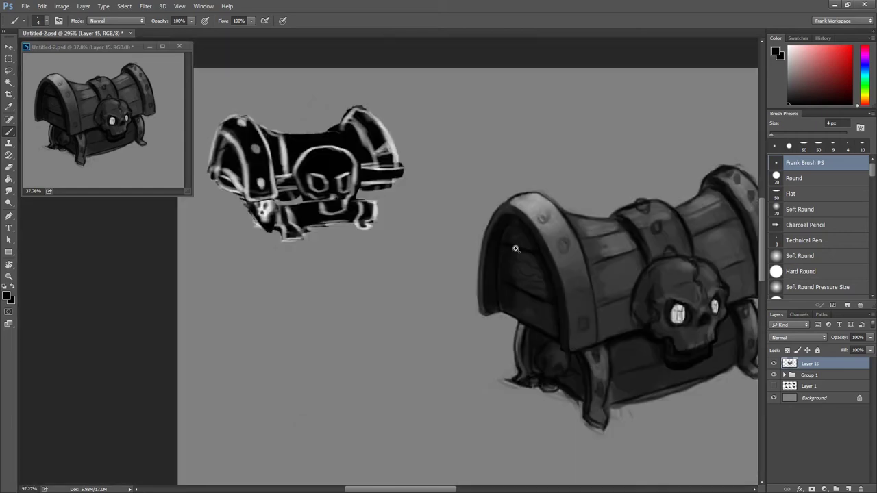
{"action": "scroll", "coordinate": [537, 242], "scroll_direction": "up", "scroll_amount": 3}
{"action": "scroll", "coordinate": [430, 254], "scroll_direction": "up", "scroll_amount": 2}
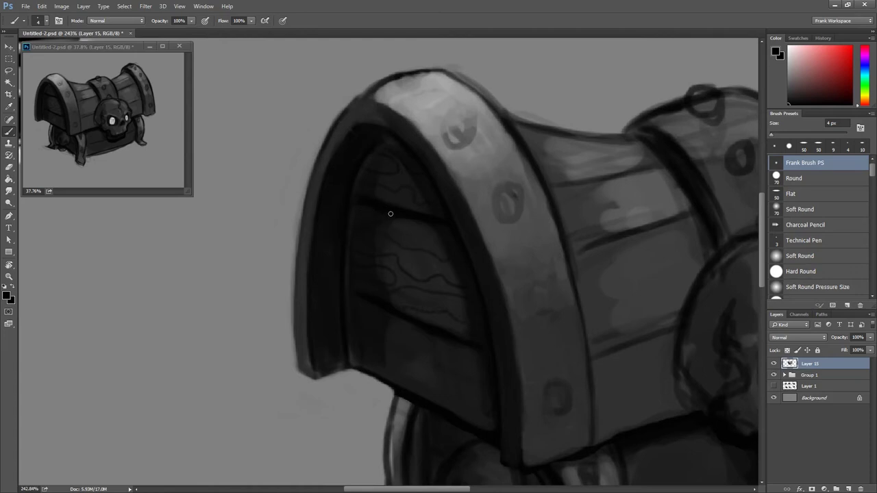
{"action": "scroll", "coordinate": [444, 241], "scroll_direction": "down", "scroll_amount": 3}
Rotate the canvas sideways, reset it upright, and return to the Brush while zooming in.
{"action": "key", "text": "r"}
{"action": "left_click_drag", "start_coordinate": [448, 308], "coordinate": [355, 302]}
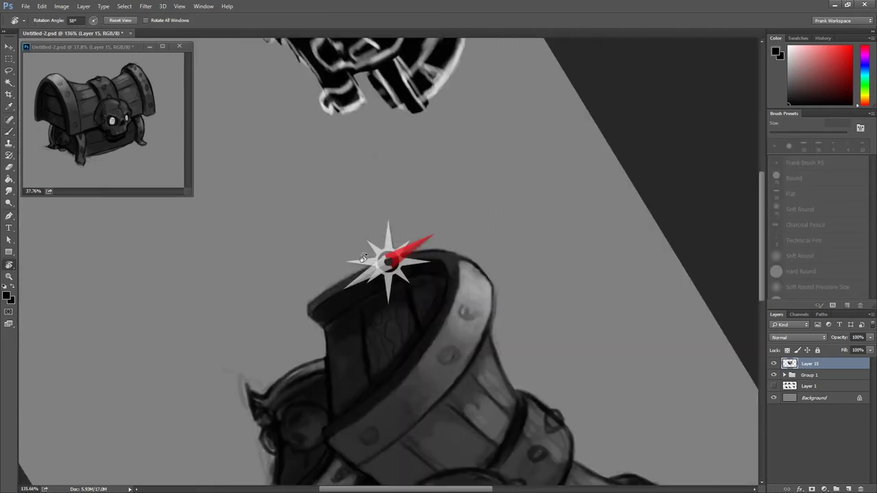
{"action": "key", "text": "Escape"}
{"action": "scroll", "coordinate": [354, 302], "scroll_direction": "up", "scroll_amount": 3}
{"action": "key", "text": "b"}
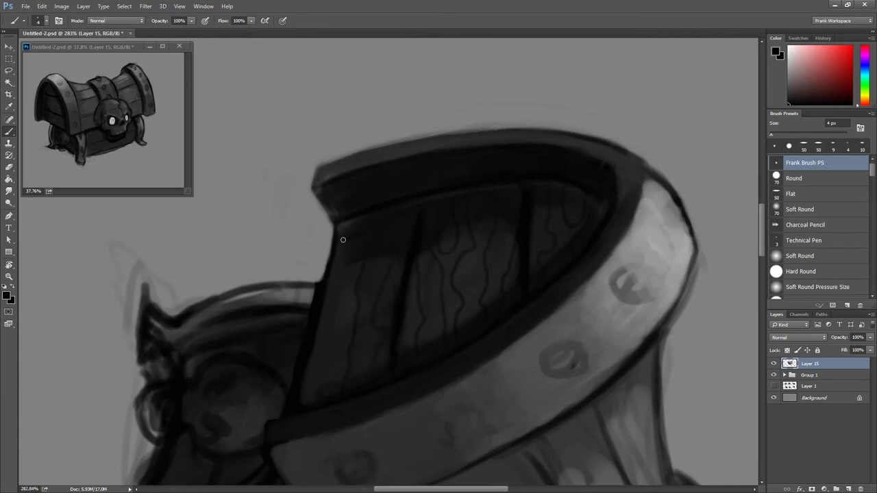
{"action": "scroll", "coordinate": [564, 274], "scroll_direction": "down", "scroll_amount": 2}
{"action": "scroll", "coordinate": [588, 251], "scroll_direction": "down", "scroll_amount": 3}
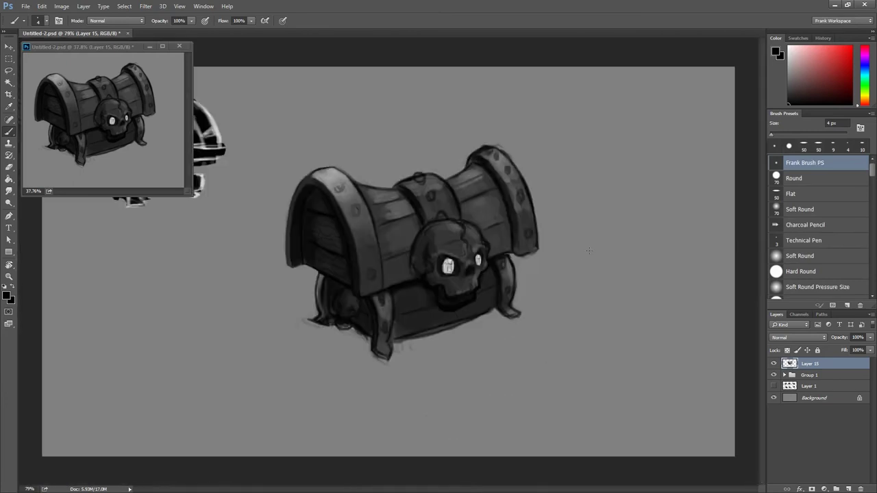
{"action": "scroll", "coordinate": [383, 221], "scroll_direction": "up", "scroll_amount": 1}
{"action": "scroll", "coordinate": [384, 221], "scroll_direction": "up", "scroll_amount": 2}
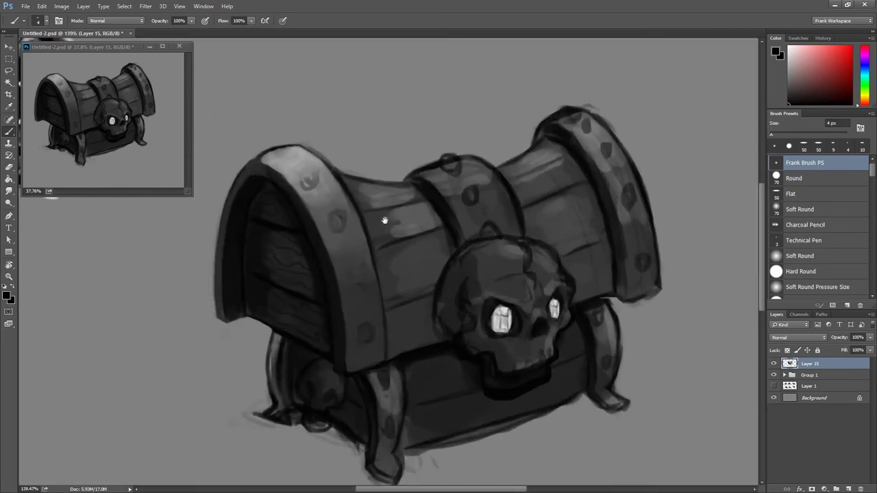
{"action": "scroll", "coordinate": [407, 248], "scroll_direction": "up", "scroll_amount": 2}
{"action": "scroll", "coordinate": [420, 257], "scroll_direction": "up", "scroll_amount": 1}
{"action": "scroll", "coordinate": [417, 271], "scroll_direction": "up", "scroll_amount": 1}
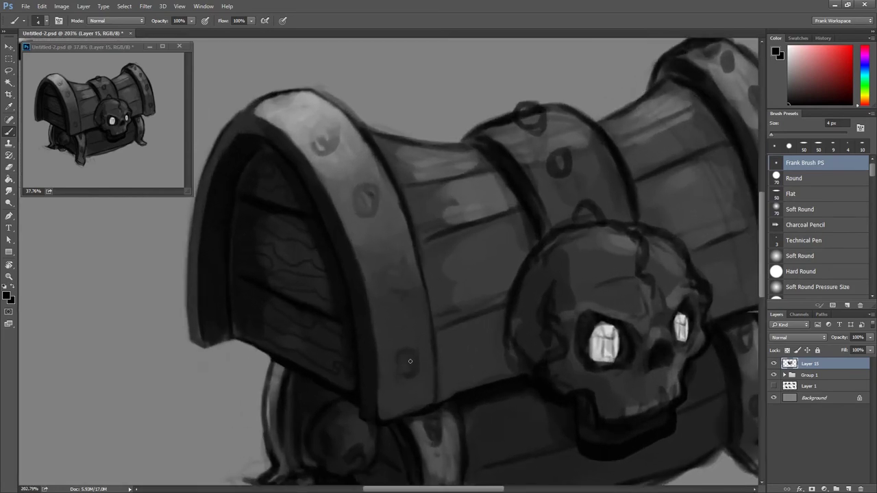
Paint a dark round rivet on the metal band with a lighter dab on top, brush shrunk to 7 px.
{"action": "scroll", "coordinate": [391, 278], "scroll_direction": "up", "scroll_amount": 1}
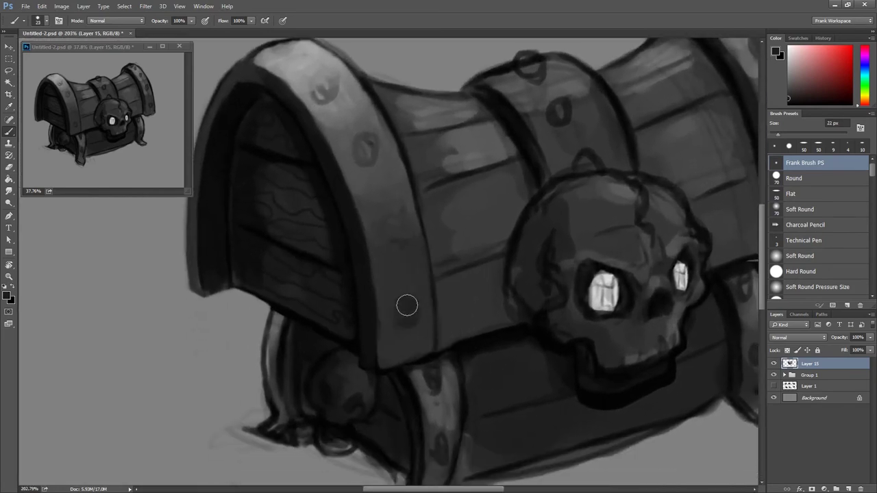
{"action": "scroll", "coordinate": [406, 317], "scroll_direction": "up", "scroll_amount": 1}
{"action": "scroll", "coordinate": [414, 312], "scroll_direction": "up", "scroll_amount": 1}
{"action": "left_click", "coordinate": [400, 312]}
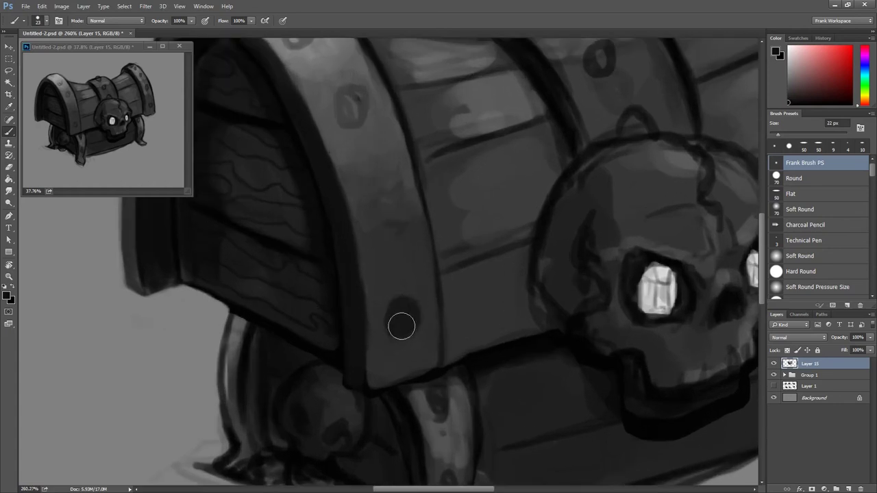
{"action": "left_click", "coordinate": [402, 312]}
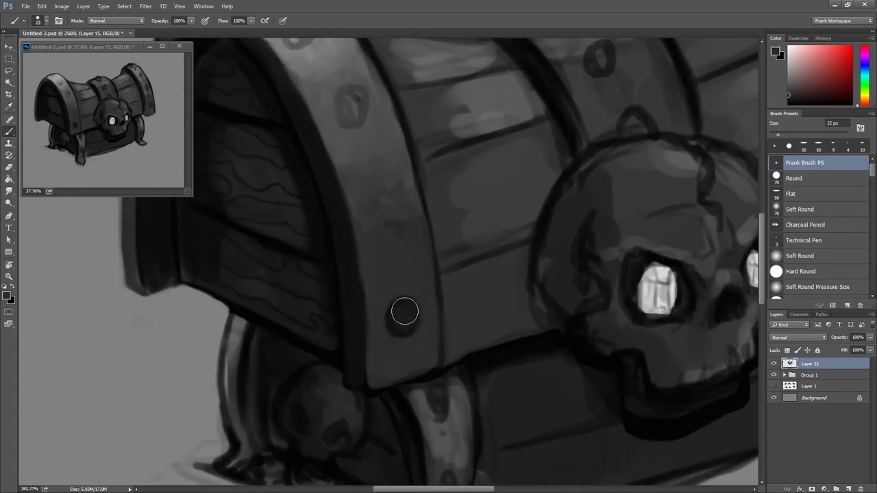
{"action": "key", "text": "x"}
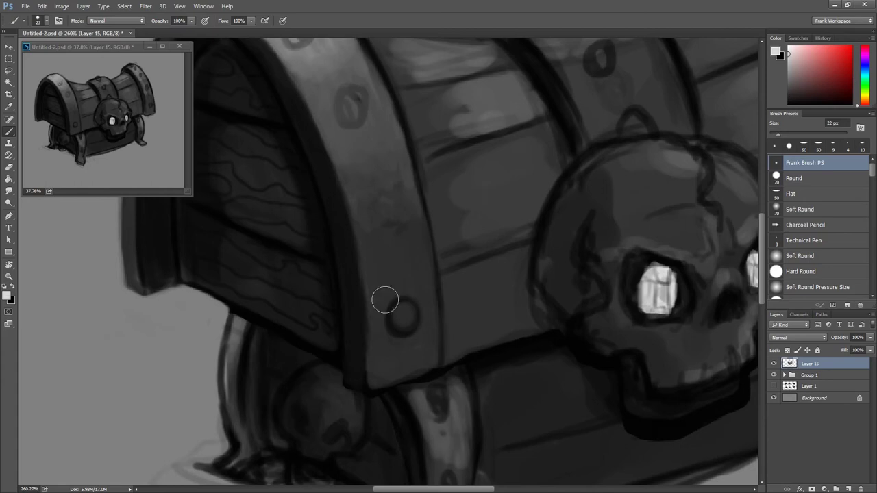
{"action": "scroll", "coordinate": [415, 322], "scroll_direction": "up", "scroll_amount": 2}
{"action": "left_click_drag", "start_coordinate": [418, 324], "coordinate": [416, 330]}
{"action": "scroll", "coordinate": [411, 372], "scroll_direction": "down", "scroll_amount": 5}
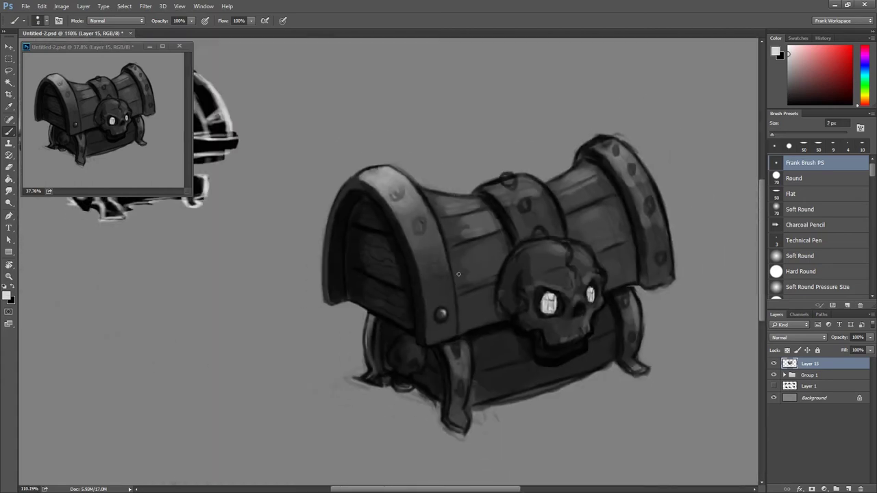
{"action": "scroll", "coordinate": [443, 283], "scroll_direction": "up", "scroll_amount": 5}
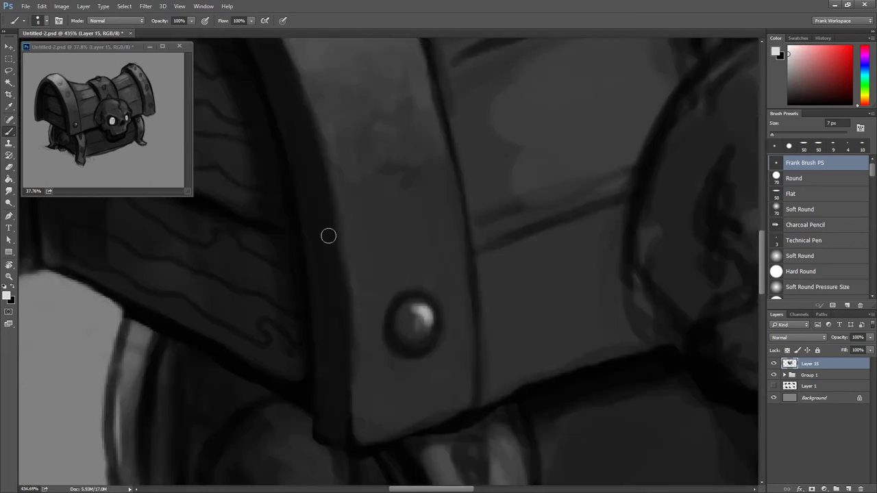
{"action": "key", "text": "x"}
{"action": "scroll", "coordinate": [390, 305], "scroll_direction": "up", "scroll_amount": 1}
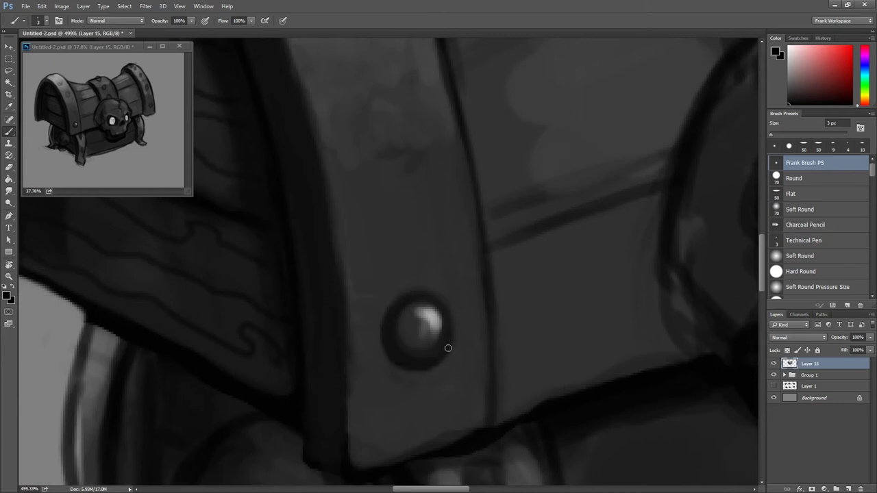
Outline the rivet's left edge in dark with the Technical Pen brush, then restore the original brush.
{"action": "left_click", "coordinate": [790, 240]}
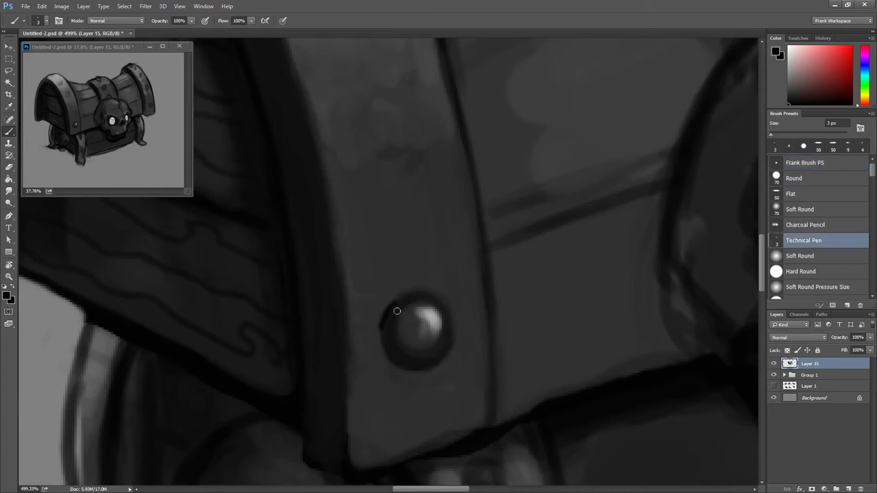
{"action": "left_click_drag", "start_coordinate": [389, 306], "coordinate": [381, 339]}
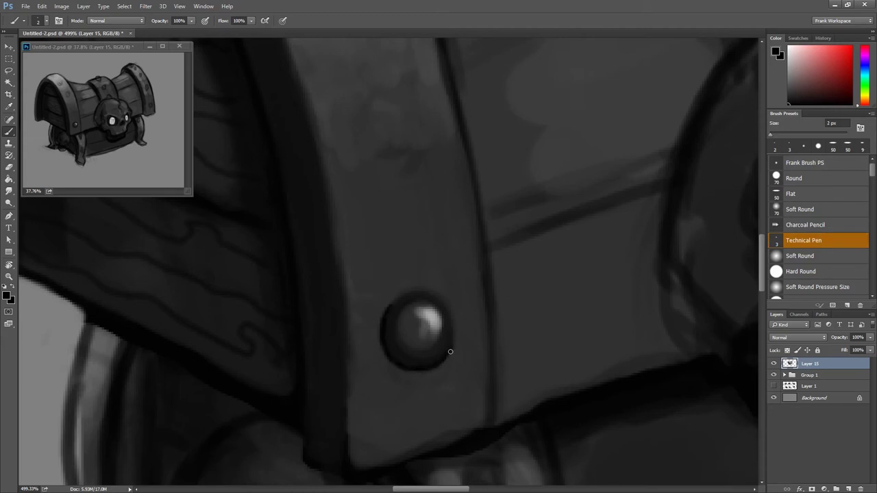
{"action": "scroll", "coordinate": [447, 353], "scroll_direction": "down", "scroll_amount": 5}
{"action": "scroll", "coordinate": [411, 258], "scroll_direction": "up", "scroll_amount": 3}
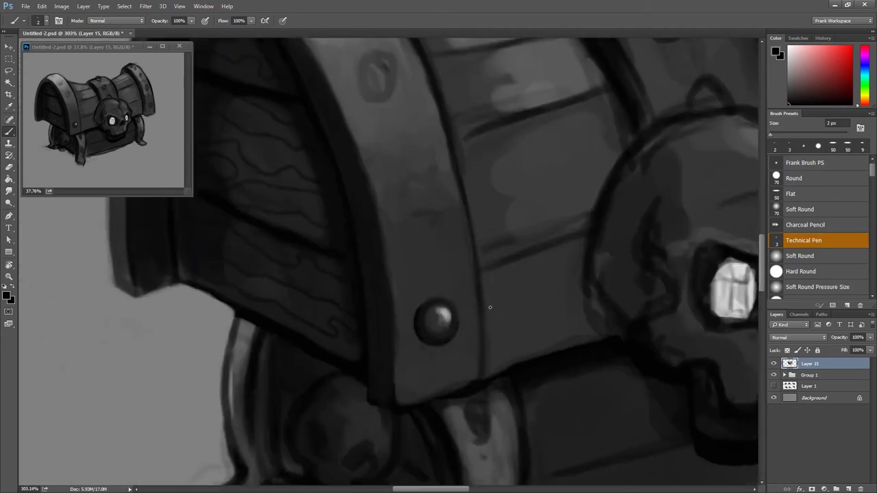
{"action": "left_click", "coordinate": [801, 163]}
{"action": "scroll", "coordinate": [407, 317], "scroll_direction": "up", "scroll_amount": 2}
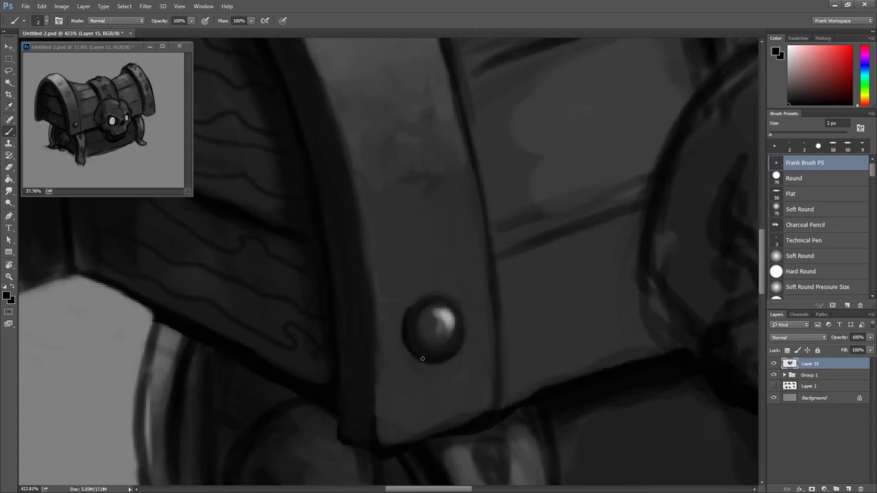
{"action": "scroll", "coordinate": [422, 304], "scroll_direction": "down", "scroll_amount": 5}
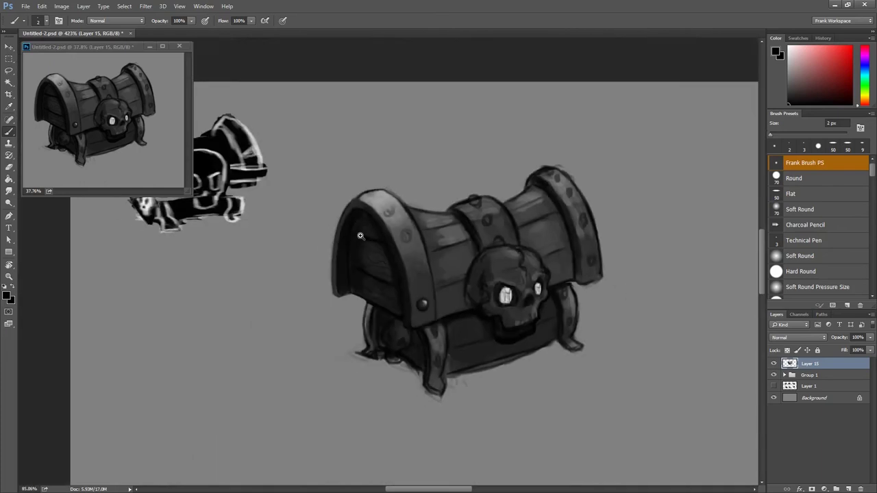
{"action": "scroll", "coordinate": [423, 304], "scroll_direction": "up", "scroll_amount": 5}
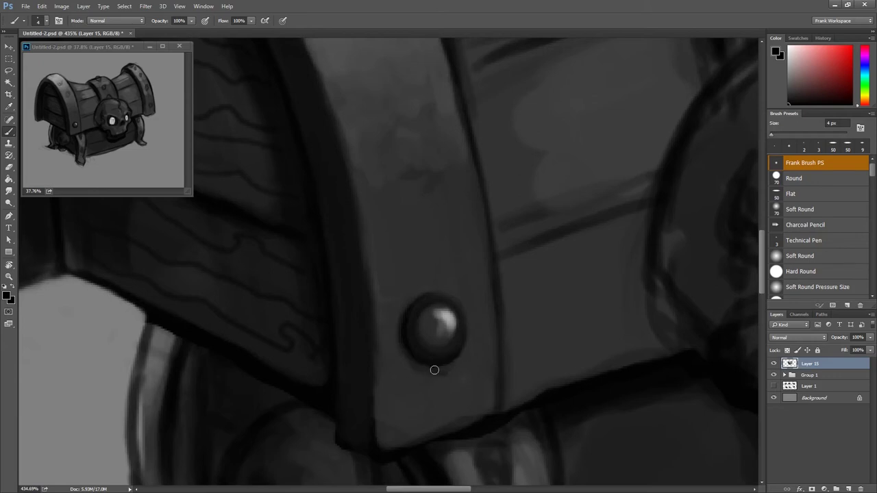
Darken the rivet's lower-left rim with a larger brush and zoom out then back in to check it.
{"action": "key", "text": "bracketright"}
{"action": "key", "text": "bracketright"}
{"action": "key", "text": "bracketright"}
{"action": "left_click_drag", "start_coordinate": [401, 332], "coordinate": [418, 367]}
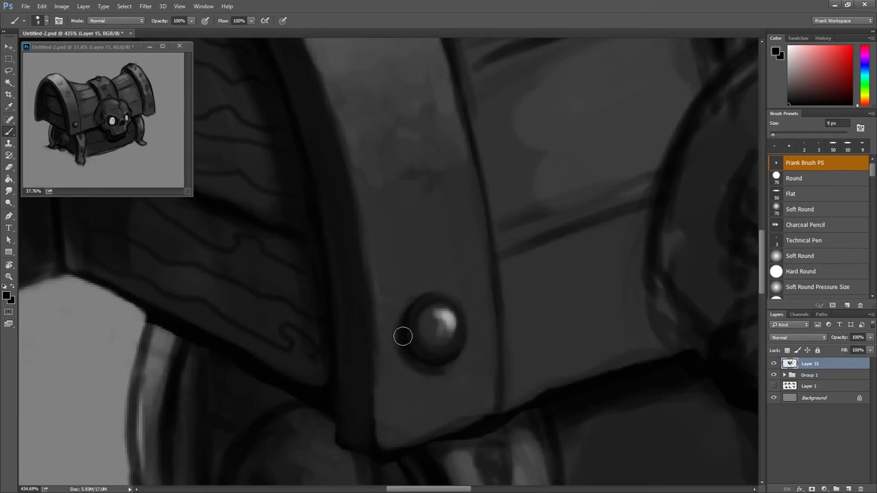
{"action": "key", "text": "ctrl+0"}
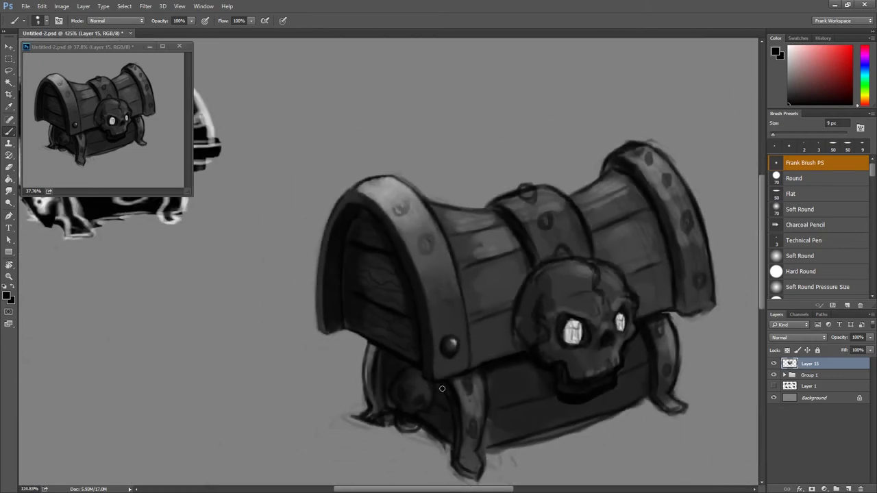
{"action": "left_click", "coordinate": [461, 317], "text": "ctrl"}
{"action": "scroll", "coordinate": [434, 326], "scroll_direction": "up", "scroll_amount": 2}
{"action": "scroll", "coordinate": [411, 332], "scroll_direction": "up", "scroll_amount": 2}
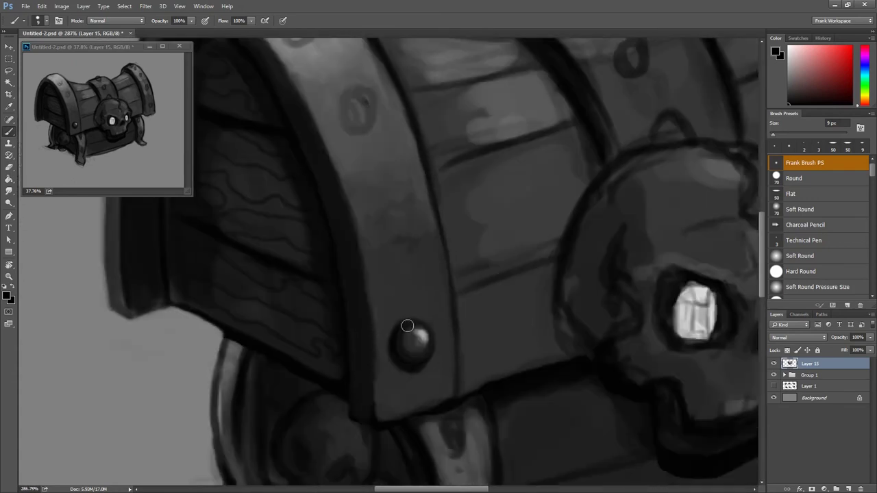
{"action": "key", "text": "l"}
{"action": "key", "text": "alt+l"}
{"action": "key", "text": "Escape"}
{"action": "key", "text": "ctrl+slash"}
{"action": "key", "text": "Escape"}
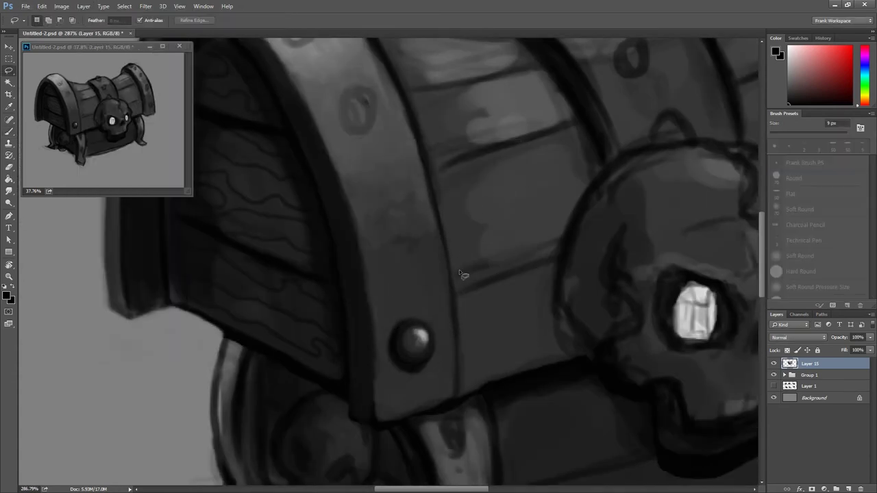
Copy the left-band rivet to its own layer and Alt-drag two copies up the band.
{"action": "scroll", "coordinate": [411, 328], "scroll_direction": "up", "scroll_amount": 3}
{"action": "mouse_move", "coordinate": [392, 321]}
{"action": "left_mouse_down"}
{"action": "mouse_move", "coordinate": [407, 406]}
{"action": "mouse_move", "coordinate": [405, 317]}
{"action": "left_mouse_up"}
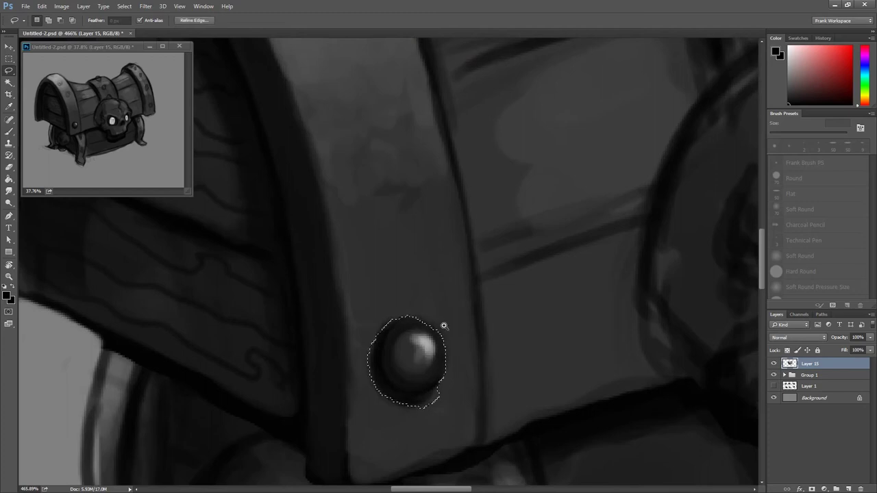
{"action": "key", "text": "ctrl+j"}
{"action": "scroll", "coordinate": [411, 339], "scroll_direction": "down", "scroll_amount": 5}
{"action": "key", "text": "v"}
{"action": "left_click_drag", "start_coordinate": [375, 350], "coordinate": [393, 300]}
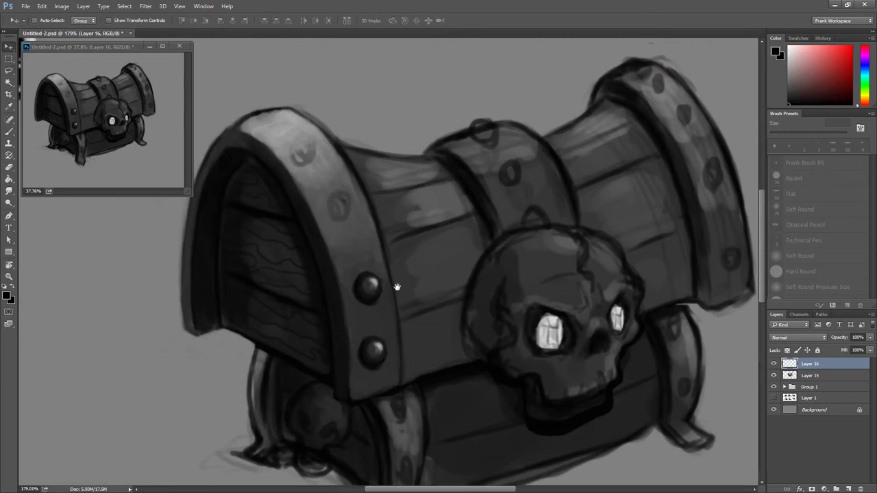
{"action": "mouse_move", "coordinate": [374, 303]}
{"action": "left_mouse_down"}
{"action": "mouse_move", "coordinate": [342, 217]}
{"action": "mouse_move", "coordinate": [356, 211]}
{"action": "mouse_move", "coordinate": [337, 168]}
{"action": "left_mouse_up"}
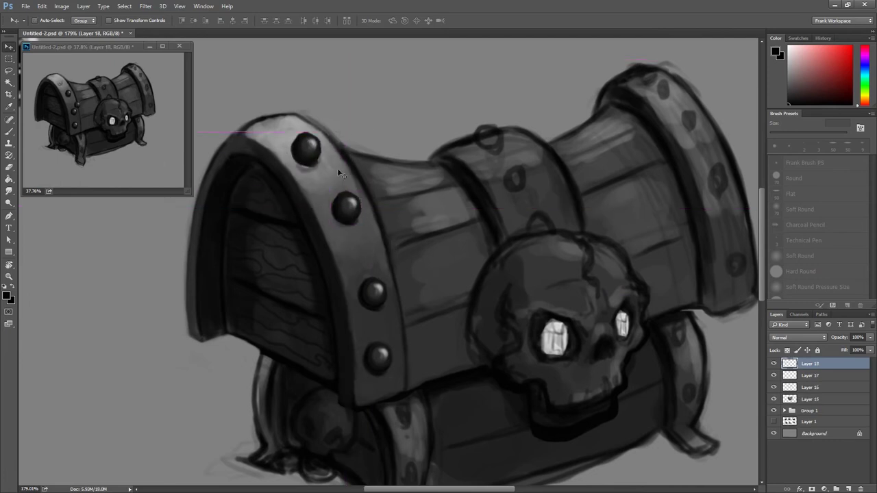
Nudge the middle rivet up-left and scale the top rivet down to fit the band.
{"action": "scroll", "coordinate": [409, 187], "scroll_direction": "down", "scroll_amount": 3}
{"action": "scroll", "coordinate": [409, 186], "scroll_direction": "up", "scroll_amount": 3}
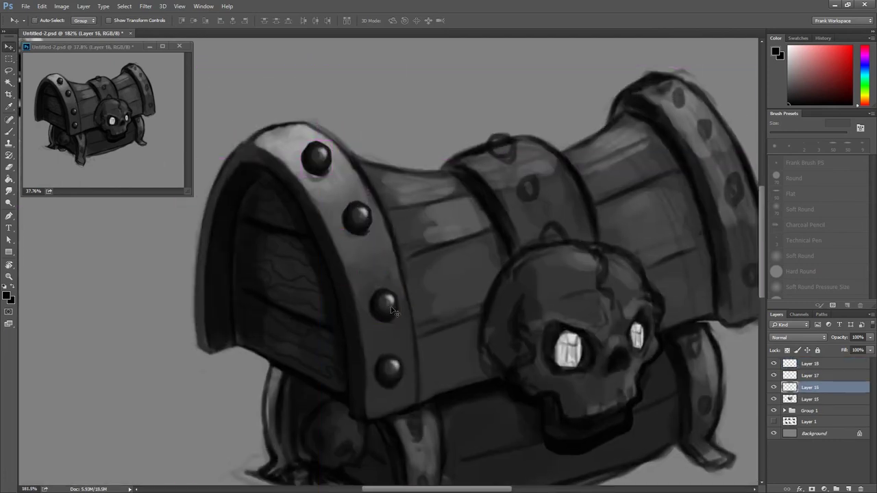
{"action": "left_click", "coordinate": [360, 228], "text": "ctrl"}
{"action": "left_click_drag", "start_coordinate": [359, 227], "coordinate": [355, 223]}
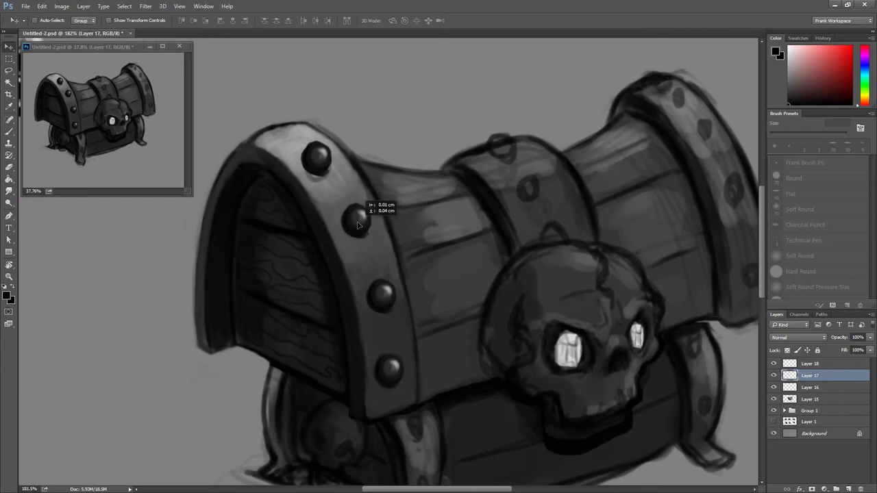
{"action": "left_click", "coordinate": [334, 164], "text": "ctrl"}
{"action": "key", "text": "ctrl+t"}
{"action": "left_click_drag", "start_coordinate": [316, 141], "coordinate": [317, 145]}
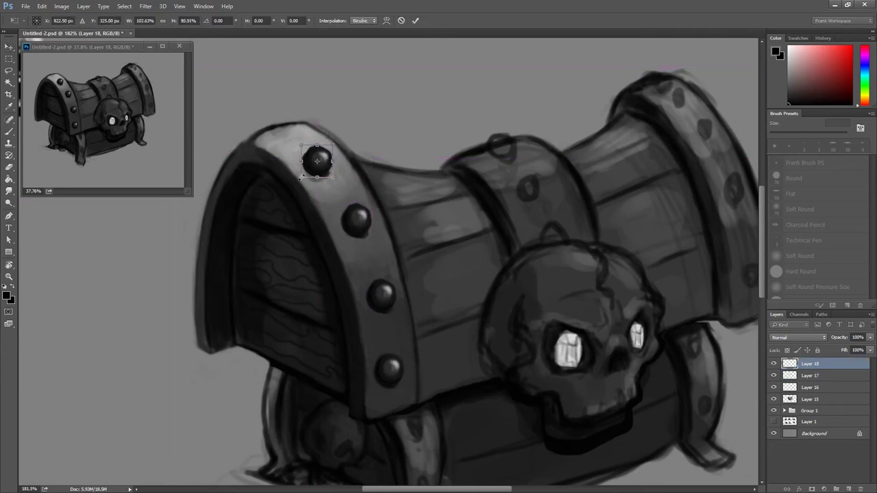
{"action": "left_click_drag", "start_coordinate": [332, 146], "coordinate": [330, 152]}
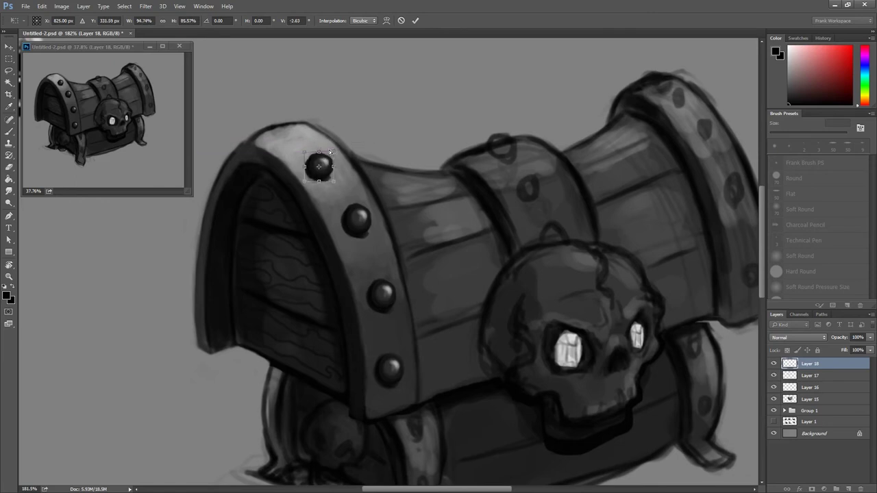
{"action": "key", "text": "Return"}
Delete the top rivet copy's layer.
{"action": "scroll", "coordinate": [408, 227], "scroll_direction": "down", "scroll_amount": 4}
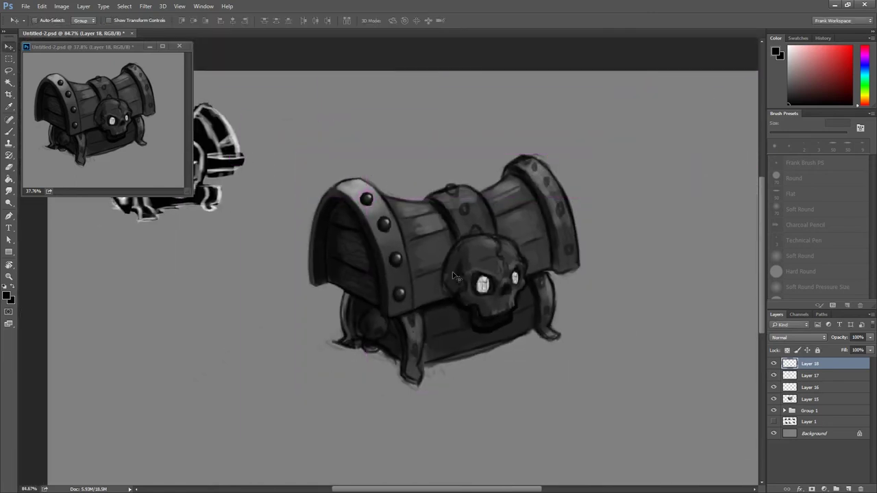
{"action": "scroll", "coordinate": [430, 256], "scroll_direction": "up", "scroll_amount": 3}
{"action": "scroll", "coordinate": [411, 233], "scroll_direction": "up", "scroll_amount": 1}
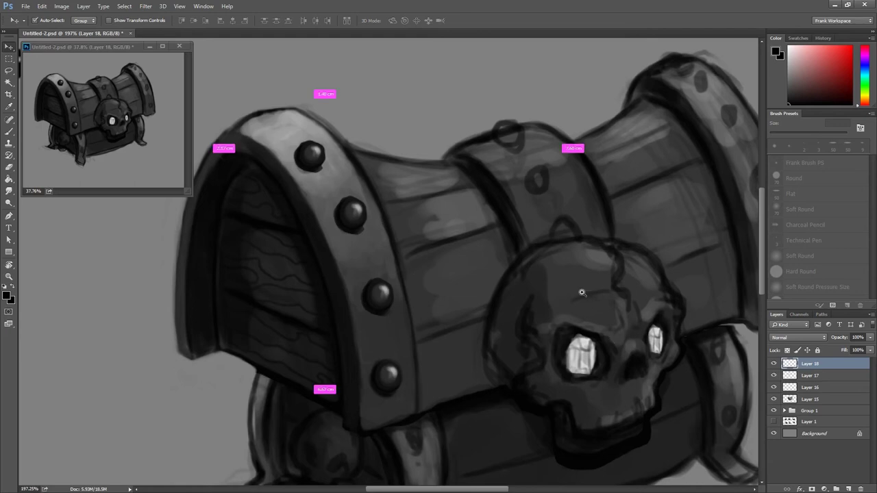
{"action": "scroll", "coordinate": [588, 301], "scroll_direction": "down", "scroll_amount": 2}
{"action": "left_click", "coordinate": [860, 489]}
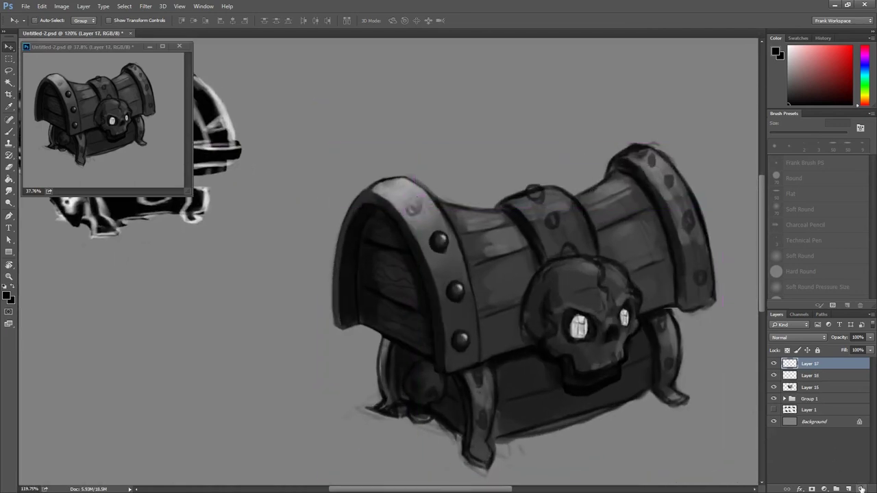
Delete another rivet copy and brush a dark rivet base near the band's top.
{"action": "left_click", "coordinate": [861, 489]}
{"action": "scroll", "coordinate": [471, 241], "scroll_direction": "up", "scroll_amount": 3}
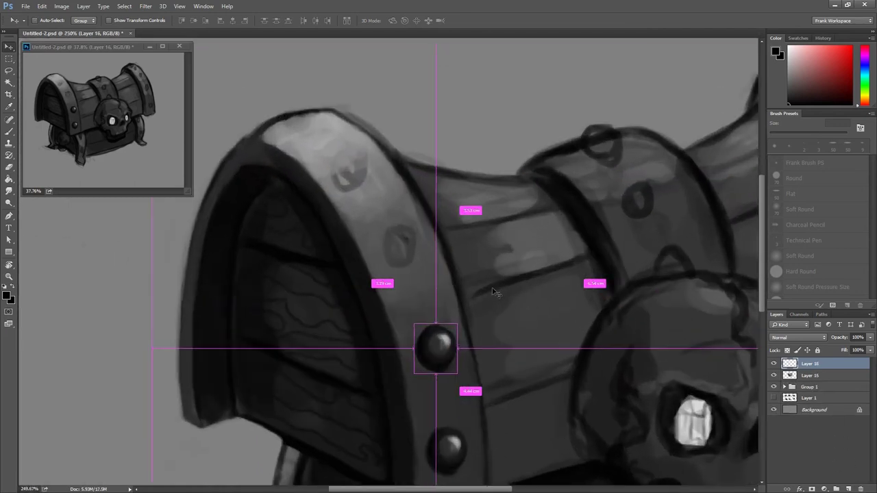
{"action": "key", "text": "b"}
{"action": "left_click_drag", "start_coordinate": [401, 254], "coordinate": [401, 237]}
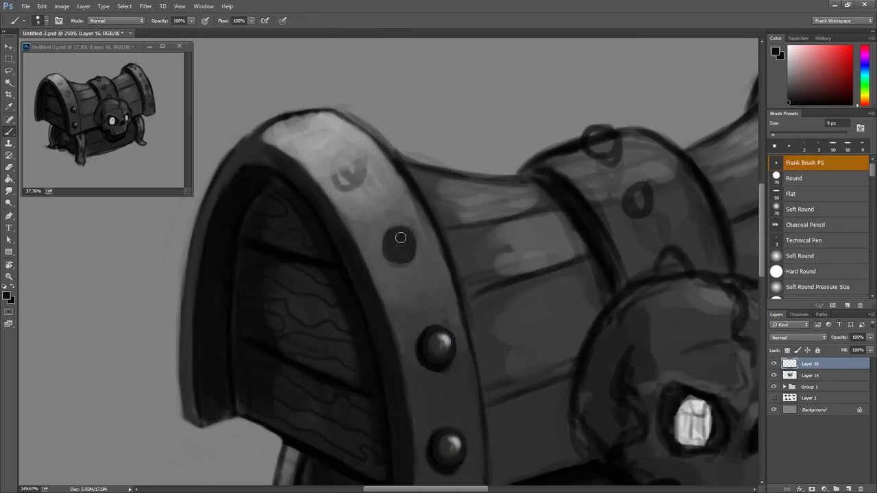
{"action": "left_click", "coordinate": [349, 156], "text": "alt"}
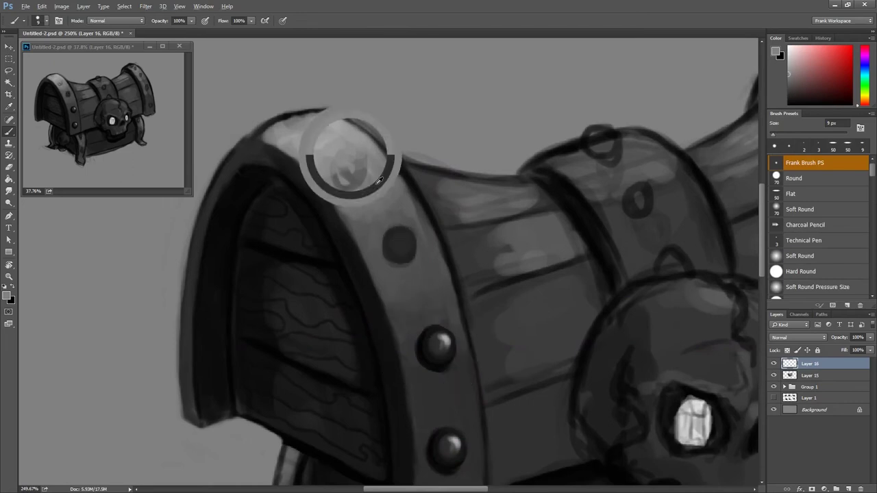
{"action": "key", "text": "bracketleft"}
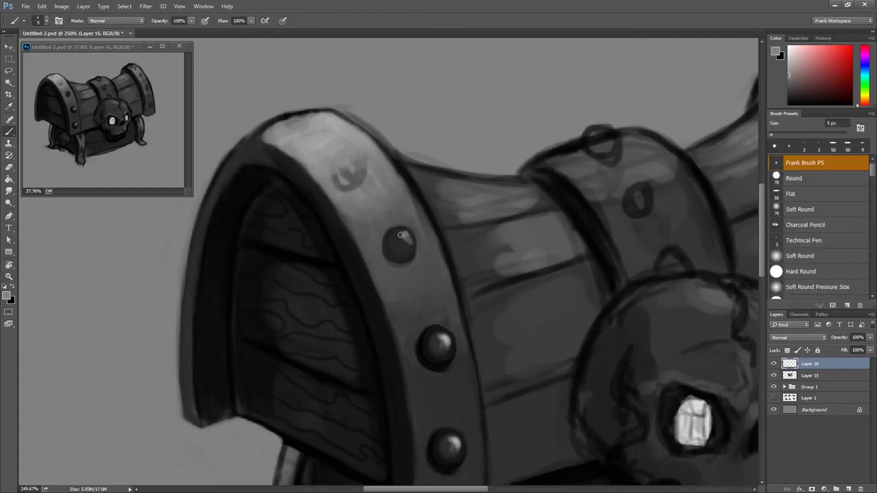
Shade the new rivet's left and bottom edges in near-black, deepening its shadow.
{"action": "scroll", "coordinate": [409, 245], "scroll_direction": "down", "scroll_amount": 5}
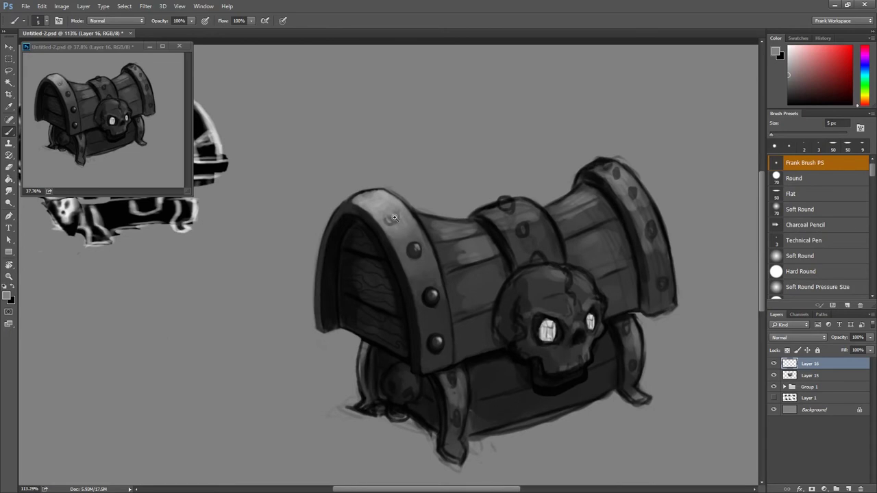
{"action": "scroll", "coordinate": [411, 247], "scroll_direction": "up", "scroll_amount": 3}
{"action": "scroll", "coordinate": [387, 258], "scroll_direction": "up", "scroll_amount": 3}
{"action": "left_click", "coordinate": [386, 259], "text": "alt"}
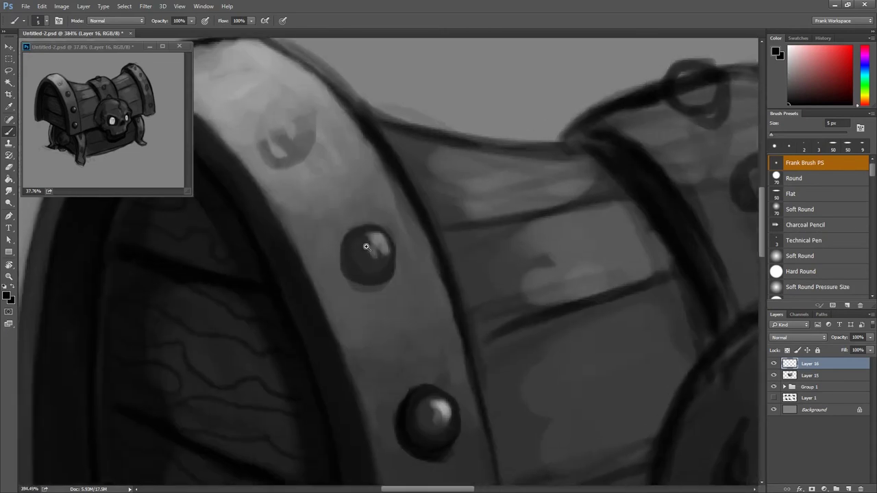
{"action": "scroll", "coordinate": [346, 237], "scroll_direction": "up", "scroll_amount": 2}
{"action": "left_click_drag", "start_coordinate": [350, 239], "coordinate": [354, 281]}
{"action": "key", "text": "bracketright"}
{"action": "key", "text": "bracketright"}
{"action": "key", "text": "bracketright"}
{"action": "mouse_move", "coordinate": [337, 227]}
{"action": "left_mouse_down"}
{"action": "mouse_move", "coordinate": [356, 292]}
{"action": "mouse_move", "coordinate": [384, 302]}
{"action": "left_mouse_up"}
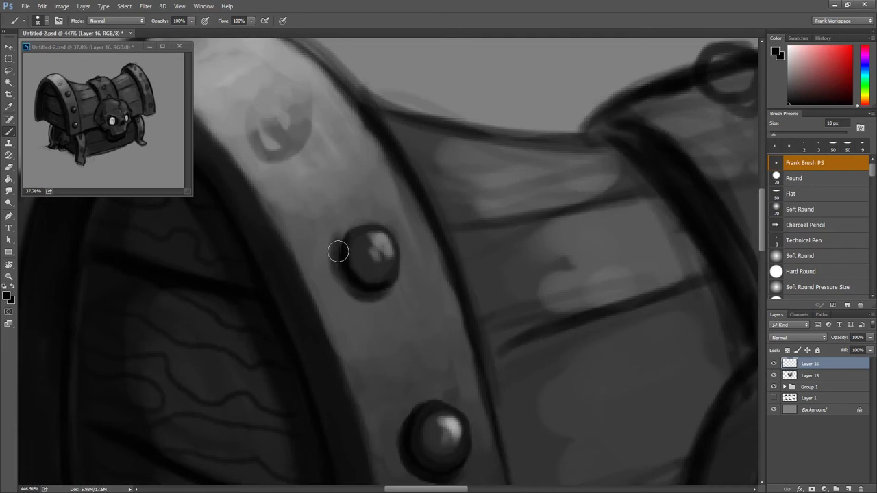
{"action": "scroll", "coordinate": [404, 277], "scroll_direction": "down", "scroll_amount": 8}
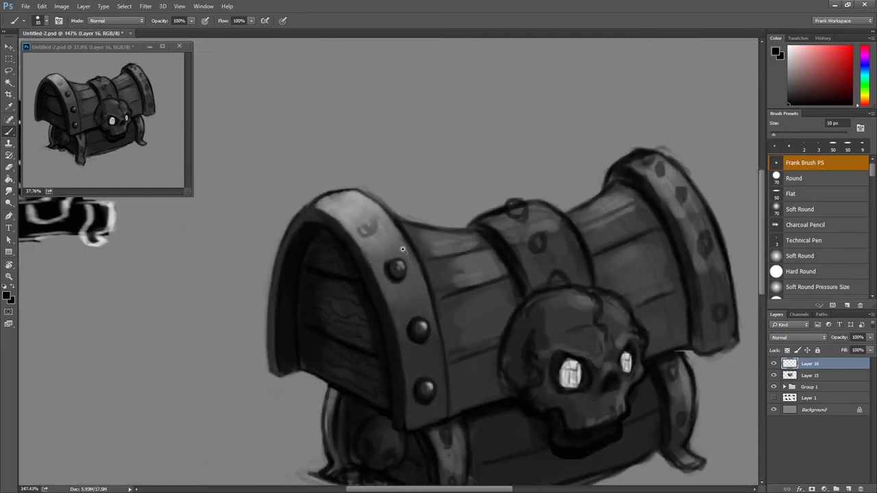
{"action": "scroll", "coordinate": [402, 250], "scroll_direction": "up", "scroll_amount": 5}
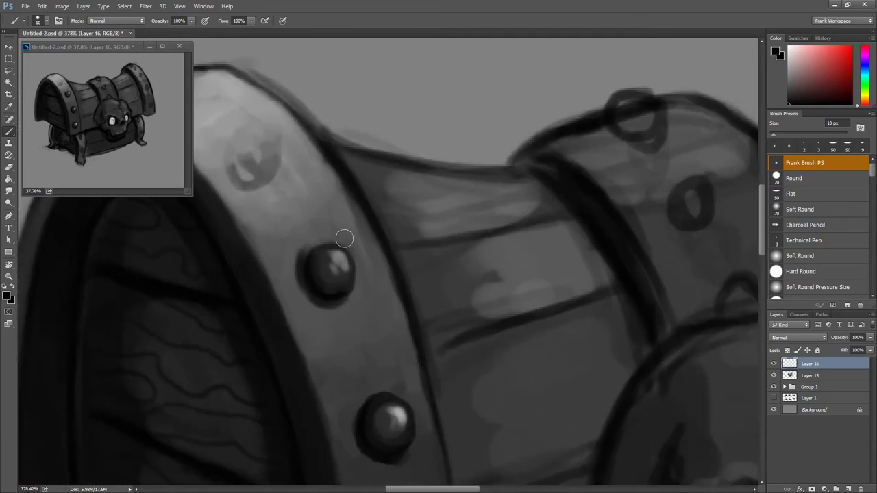
{"action": "scroll", "coordinate": [384, 274], "scroll_direction": "down", "scroll_amount": 4}
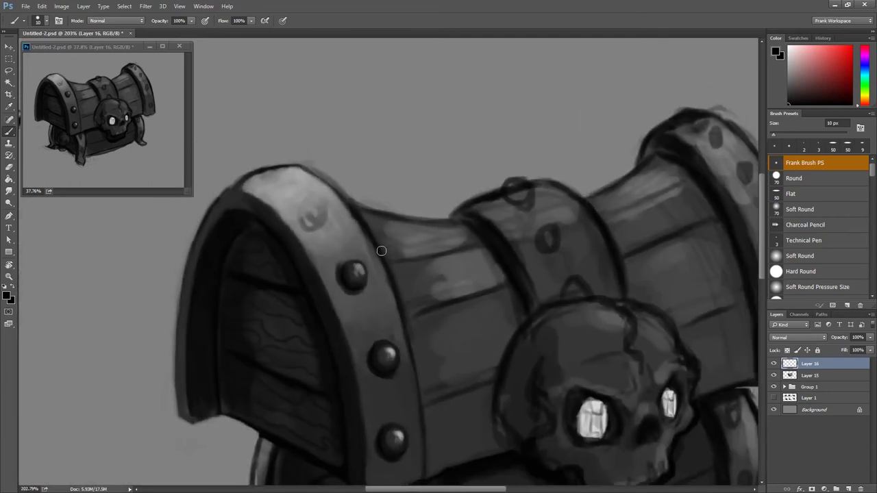
{"action": "scroll", "coordinate": [408, 269], "scroll_direction": "down", "scroll_amount": 2}
{"action": "scroll", "coordinate": [378, 256], "scroll_direction": "up", "scroll_amount": 4}
{"action": "left_click", "coordinate": [420, 234], "text": "alt"}
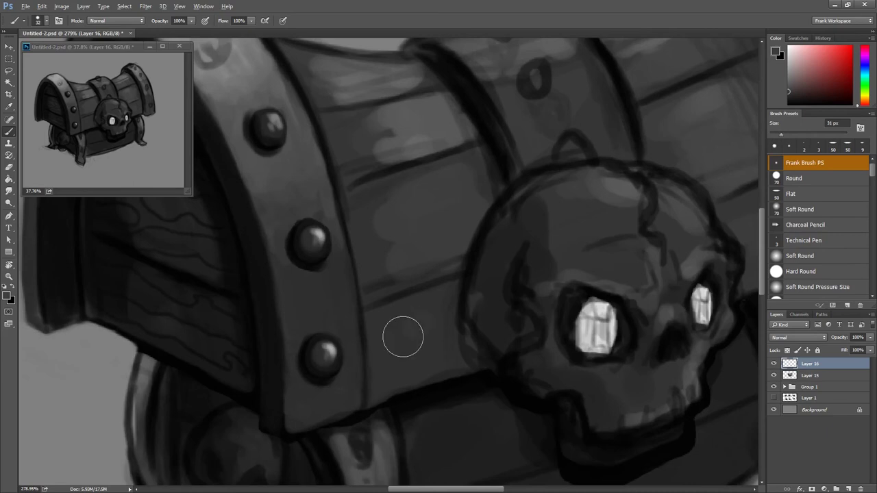
Extend and darken the skull's left outline down to the plank edge.
{"action": "left_click_drag", "start_coordinate": [454, 300], "coordinate": [457, 347]}
{"action": "left_click_drag", "start_coordinate": [489, 280], "coordinate": [422, 256]}
{"action": "key", "text": "bracketleft"}
{"action": "key", "text": "bracketleft"}
{"action": "key", "text": "bracketleft"}
{"action": "left_click", "coordinate": [411, 273], "text": "alt"}
{"action": "key", "text": "bracketleft"}
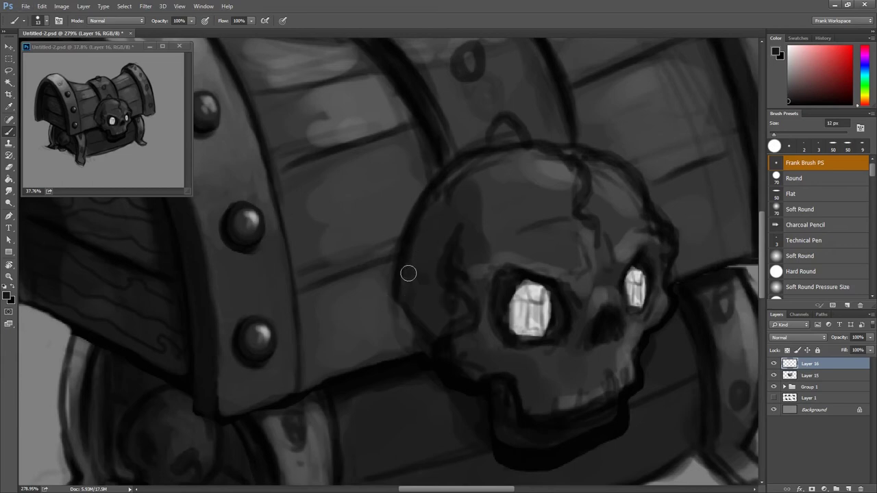
{"action": "left_click_drag", "start_coordinate": [447, 306], "coordinate": [442, 324]}
{"action": "left_click_drag", "start_coordinate": [403, 295], "coordinate": [422, 292]}
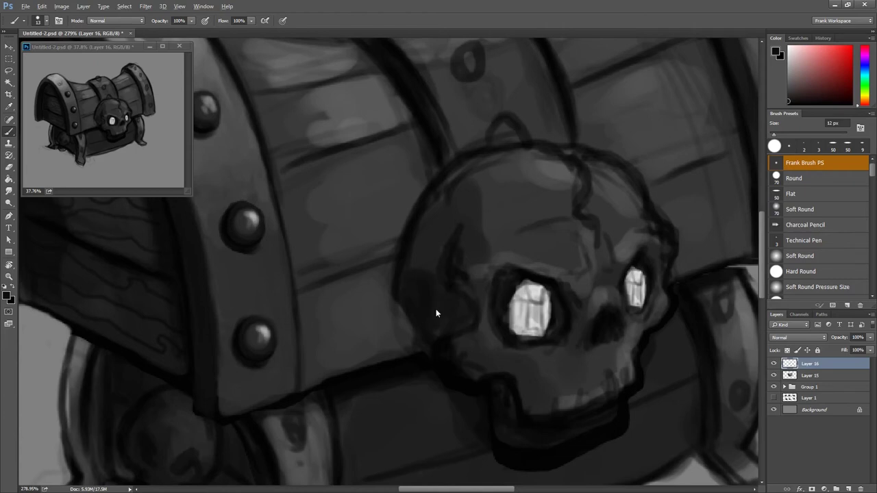
{"action": "left_click_drag", "start_coordinate": [429, 266], "coordinate": [437, 249]}
{"action": "key", "text": "bracketright"}
{"action": "key", "text": "bracketright"}
{"action": "key", "text": "bracketright"}
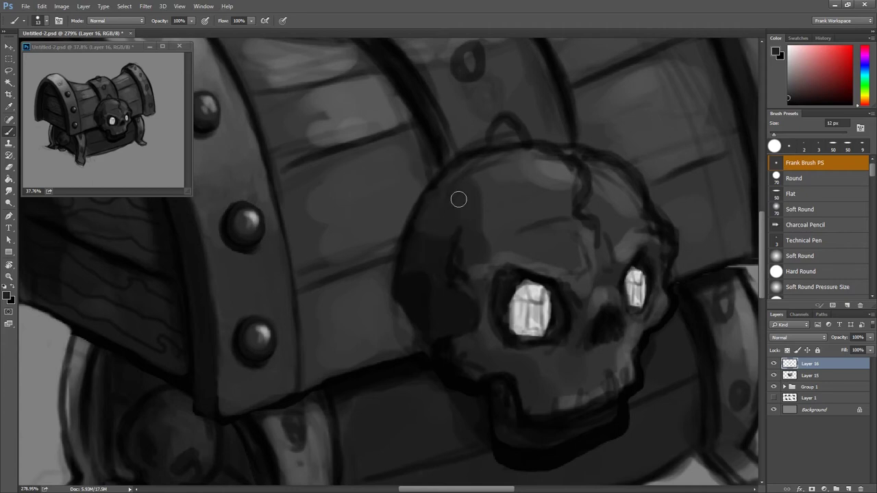
Paint light-grey highlights across the skull's forehead with a 6–19 px brush.
{"action": "scroll", "coordinate": [470, 255], "scroll_direction": "up", "scroll_amount": 1}
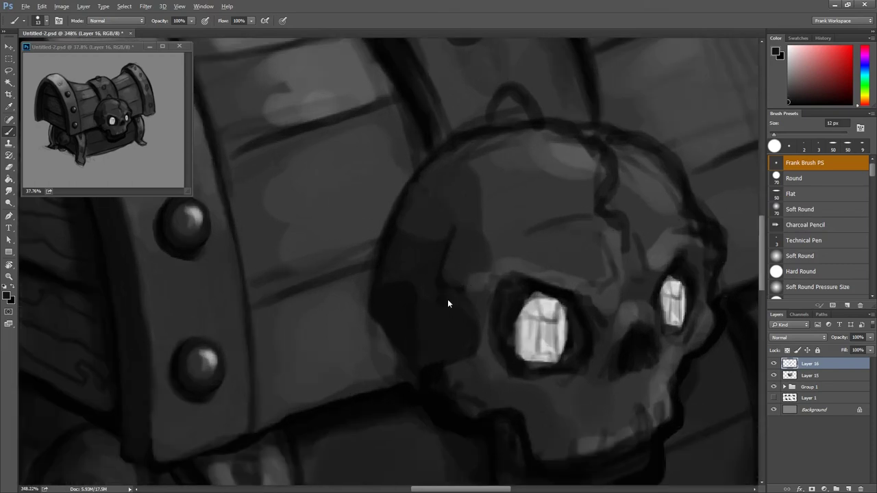
{"action": "left_click", "coordinate": [500, 270], "text": "alt"}
{"action": "left_click_drag", "start_coordinate": [486, 274], "coordinate": [474, 276]}
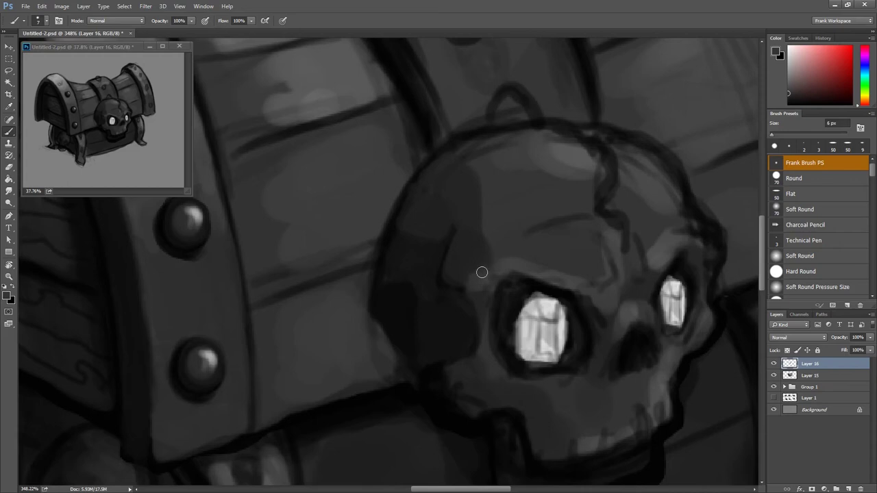
{"action": "left_click_drag", "start_coordinate": [589, 281], "coordinate": [538, 261]}
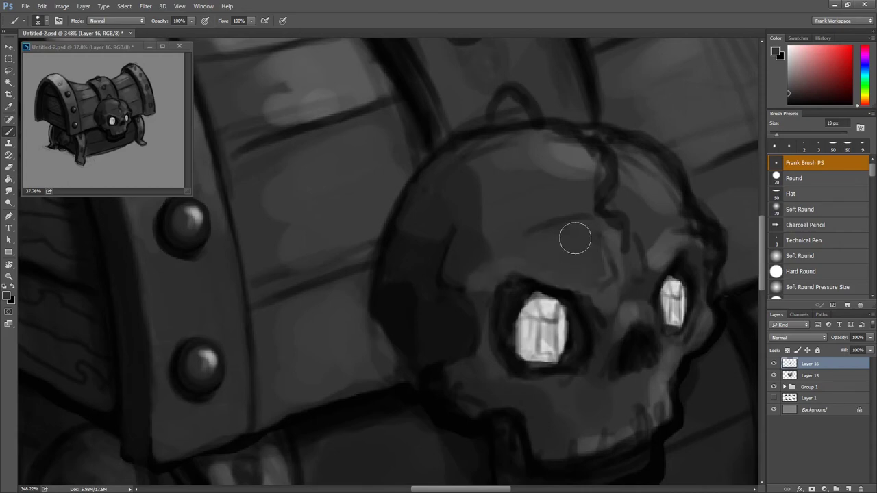
{"action": "left_click", "coordinate": [552, 218], "text": "alt"}
{"action": "key", "text": "bracketleft"}
{"action": "key", "text": "bracketleft"}
{"action": "key", "text": "bracketleft"}
{"action": "left_click_drag", "start_coordinate": [596, 217], "coordinate": [547, 224]}
{"action": "key", "text": "bracketright"}
{"action": "key", "text": "bracketright"}
{"action": "key", "text": "bracketright"}
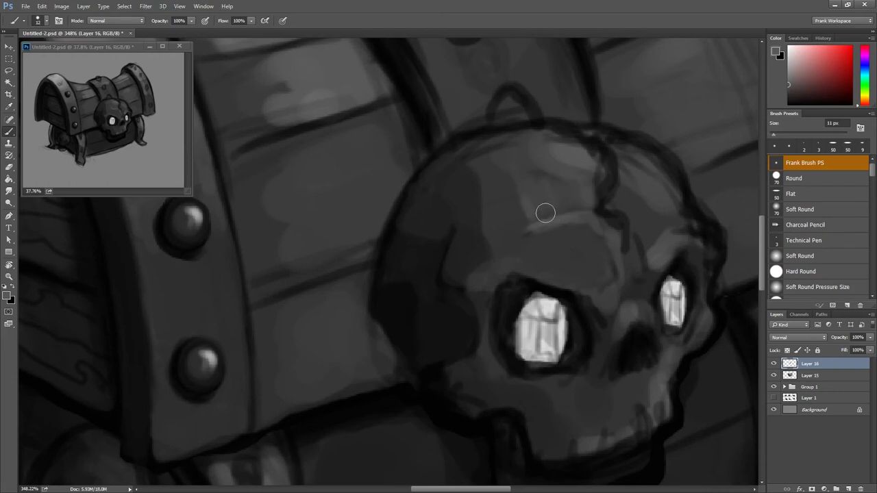
{"action": "mouse_move", "coordinate": [555, 213]}
{"action": "left_mouse_down"}
{"action": "mouse_move", "coordinate": [591, 202]}
{"action": "mouse_move", "coordinate": [525, 174]}
{"action": "left_mouse_up"}
{"action": "mouse_move", "coordinate": [539, 219]}
{"action": "left_mouse_down"}
{"action": "mouse_move", "coordinate": [534, 174]}
{"action": "mouse_move", "coordinate": [603, 204]}
{"action": "left_mouse_up"}
Brighten the skull top with a lighter grey and blend it into one smooth patch.
{"action": "left_click", "coordinate": [788, 69]}
{"action": "mouse_move", "coordinate": [527, 154]}
{"action": "left_mouse_down"}
{"action": "mouse_move", "coordinate": [555, 131]}
{"action": "mouse_move", "coordinate": [585, 147]}
{"action": "left_mouse_up"}
{"action": "mouse_move", "coordinate": [585, 147]}
{"action": "left_mouse_down"}
{"action": "mouse_move", "coordinate": [551, 146]}
{"action": "mouse_move", "coordinate": [541, 168]}
{"action": "left_mouse_up"}
{"action": "mouse_move", "coordinate": [541, 137]}
{"action": "left_mouse_down"}
{"action": "mouse_move", "coordinate": [517, 161]}
{"action": "mouse_move", "coordinate": [523, 128]}
{"action": "left_mouse_up"}
{"action": "mouse_move", "coordinate": [555, 245]}
{"action": "left_mouse_down"}
{"action": "mouse_move", "coordinate": [585, 235]}
{"action": "mouse_move", "coordinate": [601, 270]}
{"action": "mouse_move", "coordinate": [582, 260]}
{"action": "mouse_move", "coordinate": [550, 267]}
{"action": "left_mouse_up"}
{"action": "scroll", "coordinate": [578, 221], "scroll_direction": "down", "scroll_amount": 2}
{"action": "scroll", "coordinate": [584, 202], "scroll_direction": "up", "scroll_amount": 2}
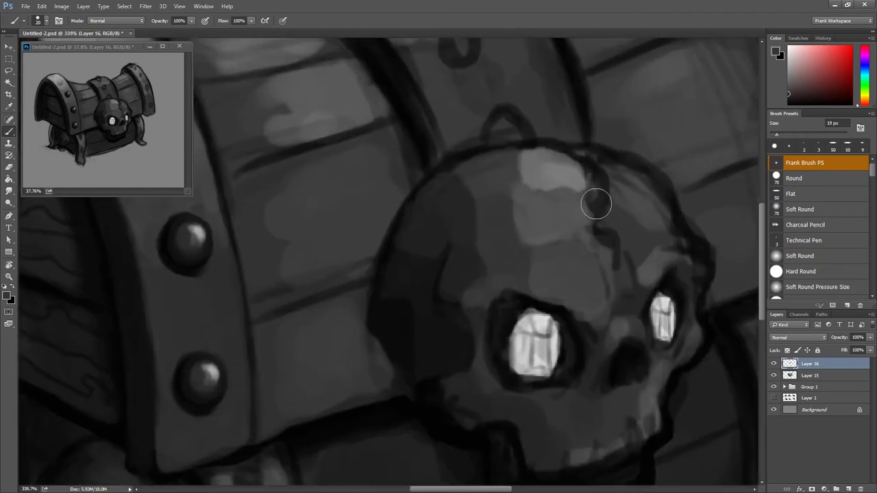
Paint a dark crack line down the skull top, lightening its upper portion.
{"action": "key", "text": "z"}
{"action": "key", "text": "b"}
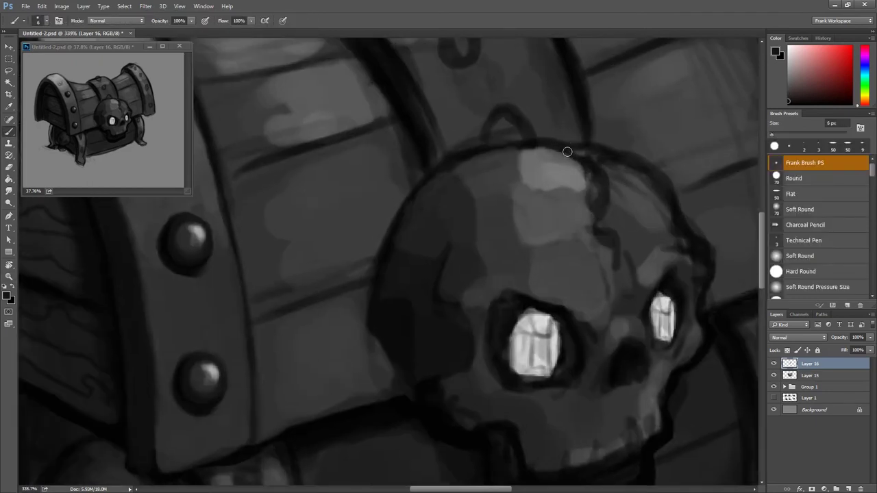
{"action": "left_click_drag", "start_coordinate": [596, 229], "coordinate": [588, 156]}
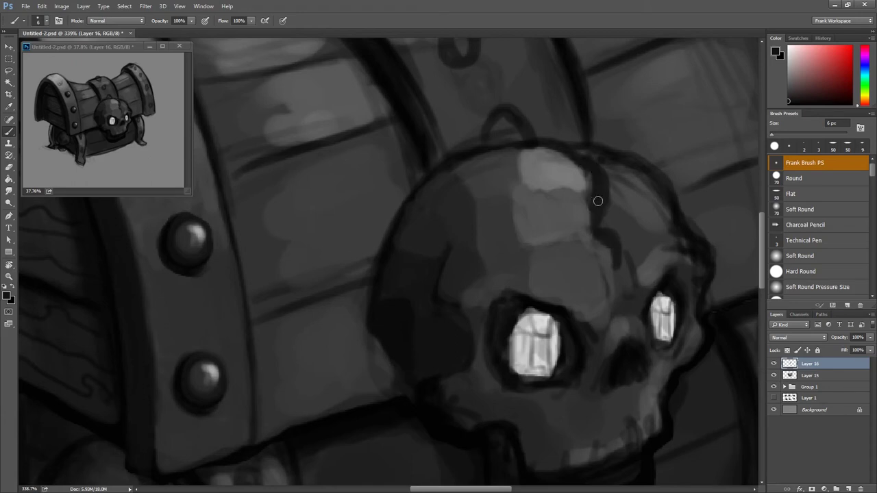
{"action": "left_click", "coordinate": [614, 252], "text": "alt"}
{"action": "mouse_move", "coordinate": [614, 251]}
{"action": "left_mouse_down"}
{"action": "mouse_move", "coordinate": [625, 244]}
{"action": "mouse_move", "coordinate": [605, 216]}
{"action": "left_mouse_up"}
{"action": "mouse_move", "coordinate": [606, 165]}
{"action": "left_mouse_down"}
{"action": "mouse_move", "coordinate": [589, 152]}
{"action": "mouse_move", "coordinate": [600, 205]}
{"action": "left_mouse_up"}
Refine the crack's edge with the skull's light grey at a 4 px brush.
{"action": "left_click", "coordinate": [567, 156], "text": "alt"}
{"action": "key", "text": "bracketleft"}
{"action": "key", "text": "bracketleft"}
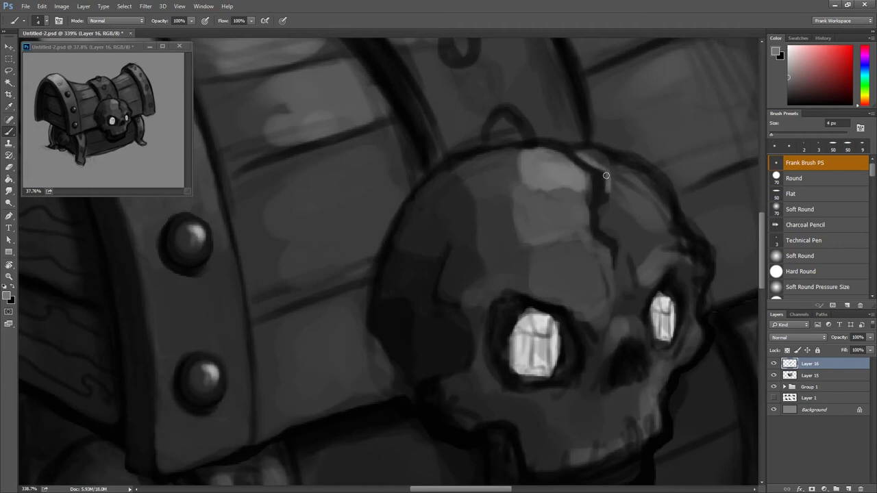
{"action": "left_click_drag", "start_coordinate": [607, 172], "coordinate": [593, 177]}
{"action": "scroll", "coordinate": [621, 261], "scroll_direction": "down", "scroll_amount": 5}
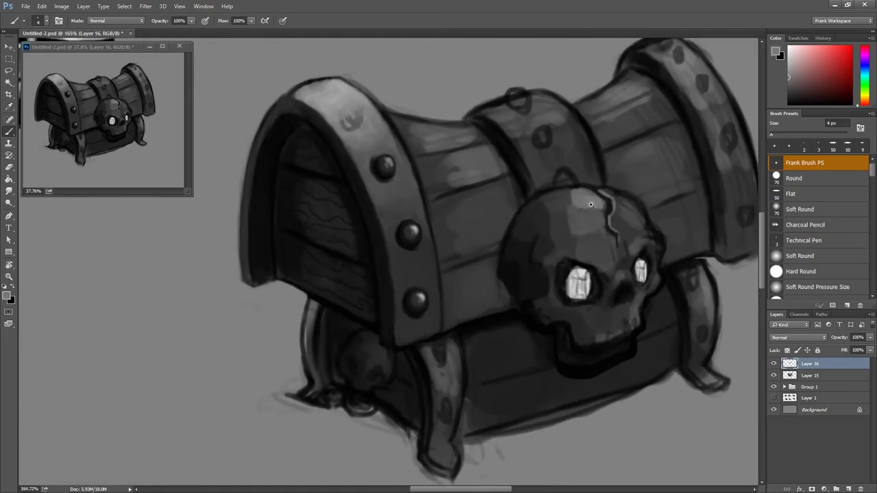
Darken the left eye socket's left and bottom edge in black.
{"action": "scroll", "coordinate": [583, 229], "scroll_direction": "up", "scroll_amount": 3}
{"action": "scroll", "coordinate": [548, 260], "scroll_direction": "up", "scroll_amount": 2}
{"action": "scroll", "coordinate": [513, 291], "scroll_direction": "up", "scroll_amount": 1}
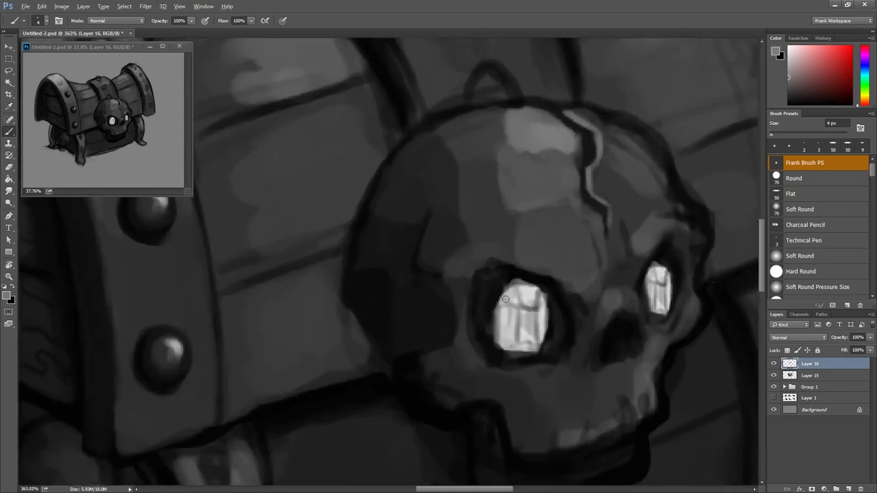
{"action": "key", "text": "x"}
{"action": "mouse_move", "coordinate": [478, 310]}
{"action": "left_mouse_down"}
{"action": "mouse_move", "coordinate": [497, 354]}
{"action": "mouse_move", "coordinate": [493, 347]}
{"action": "mouse_move", "coordinate": [528, 358]}
{"action": "mouse_move", "coordinate": [547, 347]}
{"action": "left_mouse_up"}
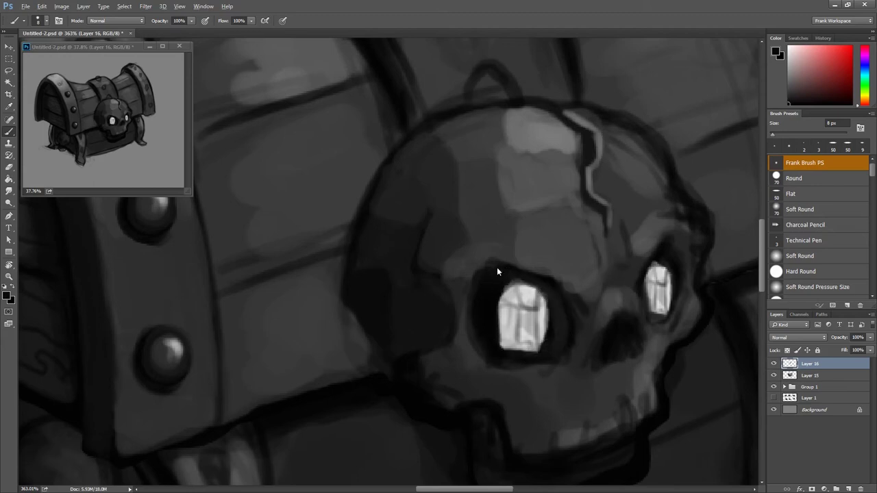
Brighten the socket interior and repaint the left eye gem's highlight in light grey.
{"action": "key", "text": "bracketleft"}
{"action": "left_click", "coordinate": [500, 318], "text": "alt"}
{"action": "left_click", "coordinate": [547, 323], "text": "alt"}
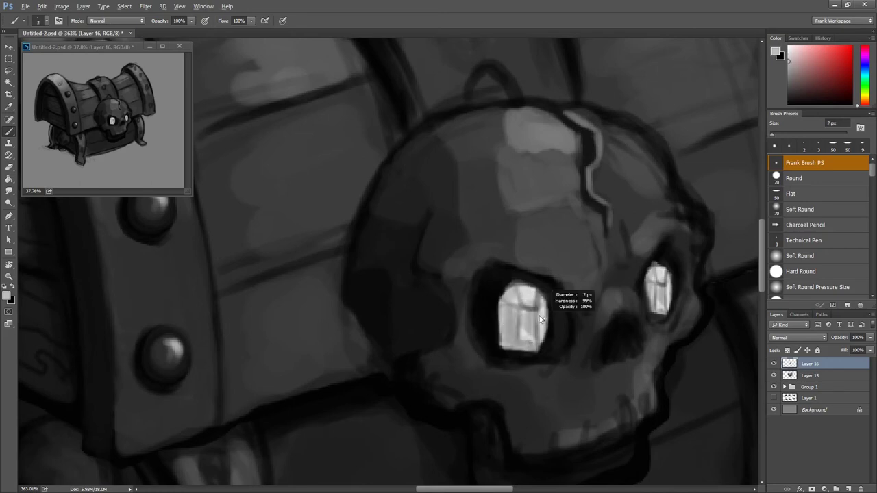
{"action": "key", "text": "bracketleft"}
{"action": "key", "text": "bracketleft"}
{"action": "left_click", "coordinate": [528, 314], "text": "alt"}
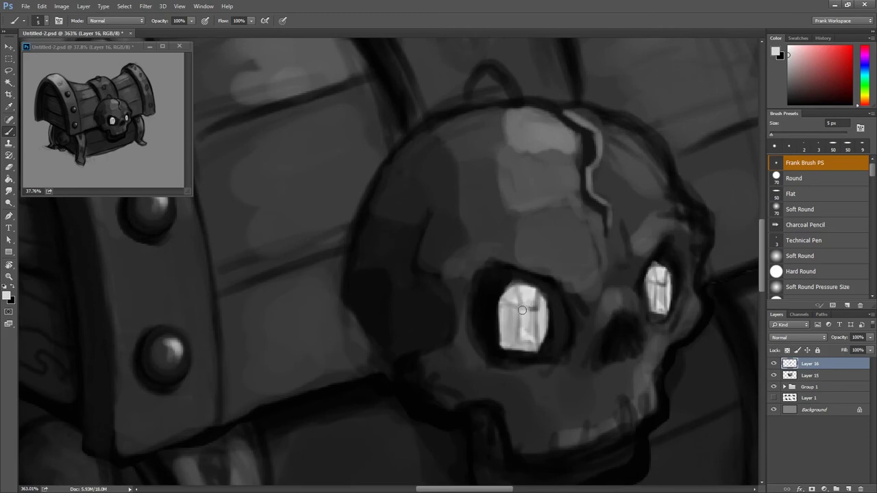
{"action": "left_click_drag", "start_coordinate": [533, 312], "coordinate": [525, 330]}
{"action": "mouse_move", "coordinate": [528, 308]}
{"action": "left_mouse_down"}
{"action": "mouse_move", "coordinate": [524, 336]}
{"action": "mouse_move", "coordinate": [545, 337]}
{"action": "mouse_move", "coordinate": [508, 336]}
{"action": "mouse_move", "coordinate": [499, 305]}
{"action": "left_mouse_up"}
{"action": "left_click", "coordinate": [544, 311], "text": "alt"}
Thicken the dark upper-left rim of the left eye socket in black.
{"action": "key", "text": "x"}
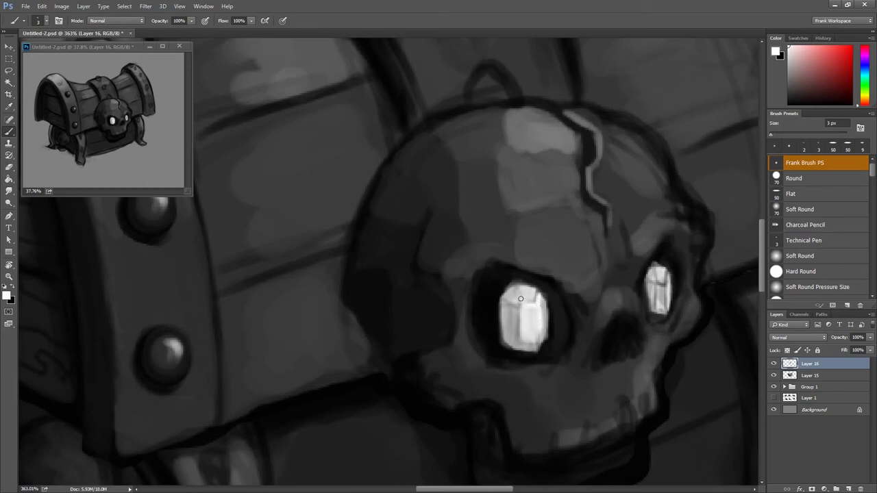
{"action": "key", "text": "x"}
{"action": "left_click_drag", "start_coordinate": [494, 296], "coordinate": [489, 290]}
{"action": "left_click_drag", "start_coordinate": [499, 283], "coordinate": [485, 328]}
With a plain round brush, darken below the left eye socket and lighten its right side.
{"action": "left_click", "coordinate": [553, 346], "text": "alt"}
{"action": "left_click", "coordinate": [555, 325], "text": "alt"}
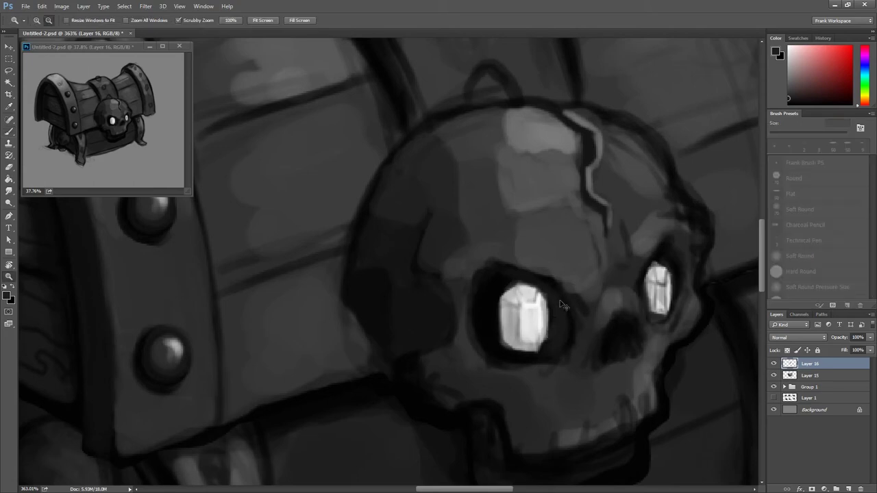
{"action": "left_click", "coordinate": [535, 326], "text": "alt"}
{"action": "left_click", "coordinate": [788, 177]}
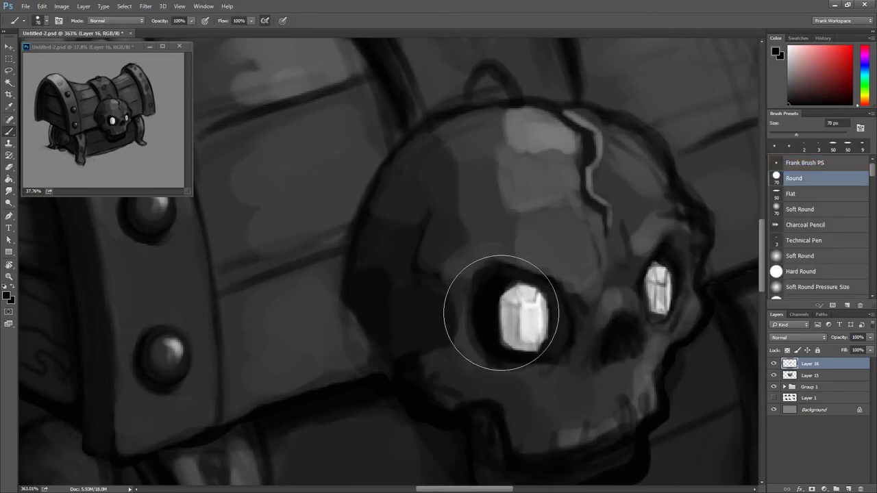
{"action": "key", "text": "z"}
{"action": "key", "text": "b"}
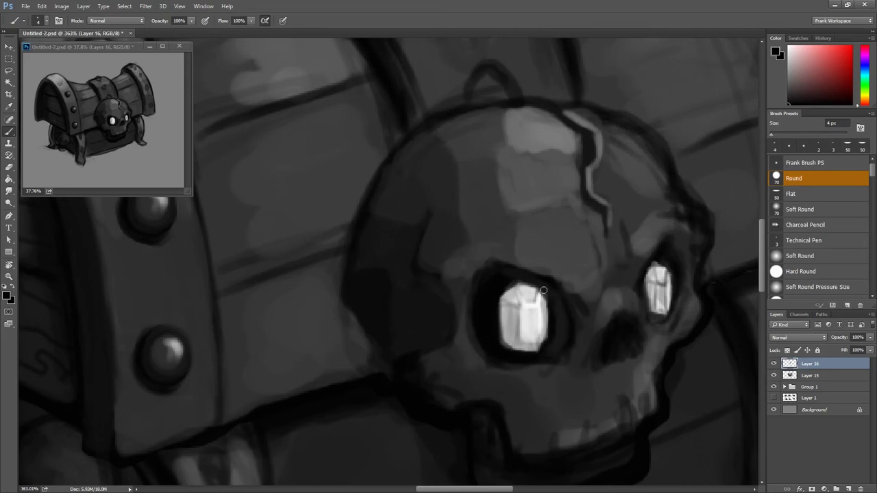
{"action": "left_click", "coordinate": [470, 320], "text": "alt"}
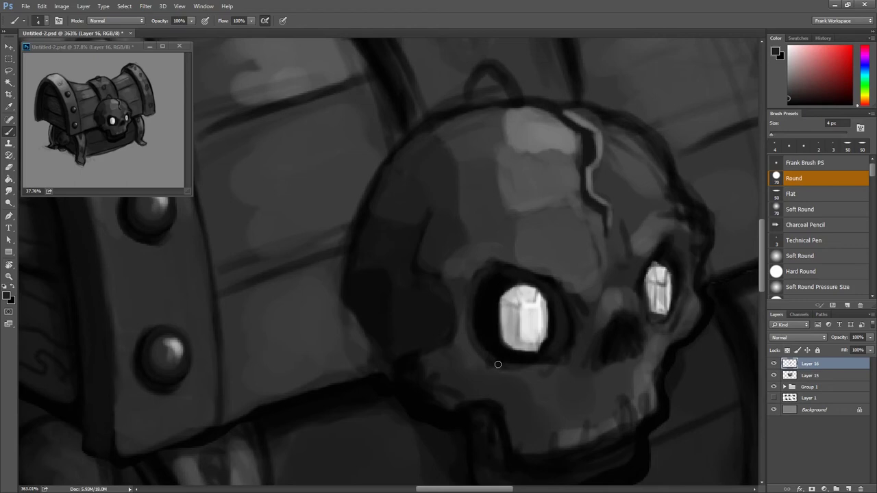
{"action": "left_click_drag", "start_coordinate": [497, 363], "coordinate": [496, 369]}
{"action": "left_click", "coordinate": [502, 391], "text": "alt"}
{"action": "left_click_drag", "start_coordinate": [561, 363], "coordinate": [579, 341]}
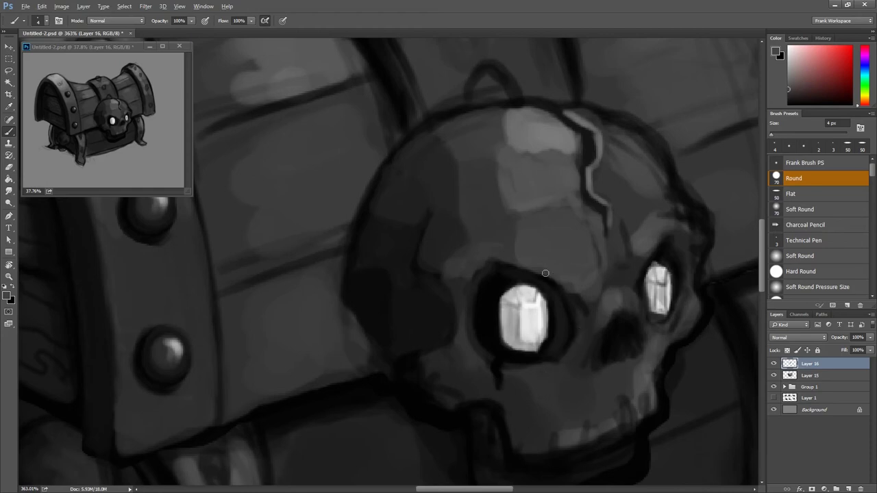
{"action": "scroll", "coordinate": [591, 251], "scroll_direction": "down", "scroll_amount": 5}
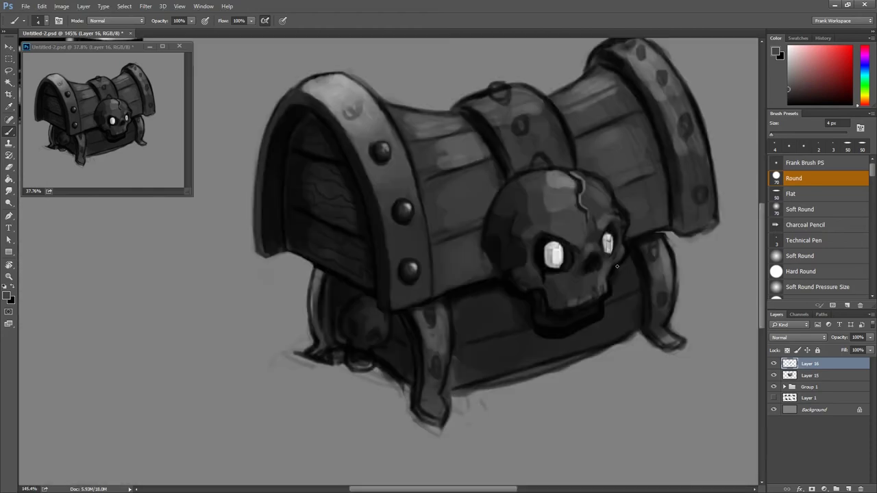
Switch to white and test a short light stroke on the skull, undoing the attempt.
{"action": "scroll", "coordinate": [527, 205], "scroll_direction": "up", "scroll_amount": 5}
{"action": "key", "text": "d"}
{"action": "key", "text": "x"}
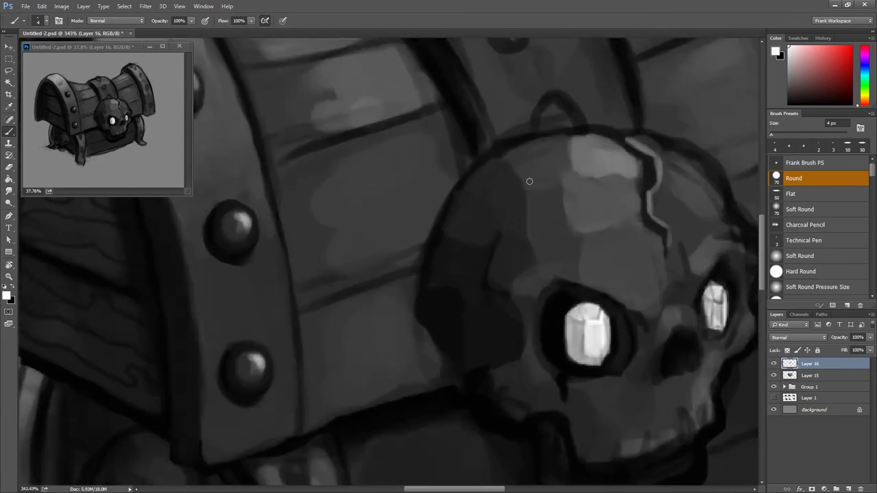
{"action": "left_click_drag", "start_coordinate": [527, 184], "coordinate": [552, 181]}
{"action": "left_click", "coordinate": [790, 50]}
{"action": "left_click", "coordinate": [794, 163]}
{"action": "left_click_drag", "start_coordinate": [528, 183], "coordinate": [560, 186]}
{"action": "key", "text": "ctrl+z"}
Draw thin light crack lines across the skull dome outlining plate shapes.
{"action": "left_click_drag", "start_coordinate": [526, 184], "coordinate": [635, 175]}
{"action": "mouse_move", "coordinate": [561, 173]}
{"action": "left_mouse_down"}
{"action": "mouse_move", "coordinate": [606, 229]}
{"action": "mouse_move", "coordinate": [644, 224]}
{"action": "left_mouse_up"}
{"action": "mouse_move", "coordinate": [528, 184]}
{"action": "left_mouse_down"}
{"action": "mouse_move", "coordinate": [528, 239]}
{"action": "mouse_move", "coordinate": [540, 269]}
{"action": "left_mouse_up"}
{"action": "mouse_move", "coordinate": [583, 236]}
{"action": "left_mouse_down"}
{"action": "mouse_move", "coordinate": [583, 277]}
{"action": "mouse_move", "coordinate": [606, 293]}
{"action": "left_mouse_up"}
{"action": "mouse_move", "coordinate": [644, 230]}
{"action": "left_mouse_down"}
{"action": "mouse_move", "coordinate": [665, 253]}
{"action": "mouse_move", "coordinate": [665, 274]}
{"action": "mouse_move", "coordinate": [631, 310]}
{"action": "left_mouse_up"}
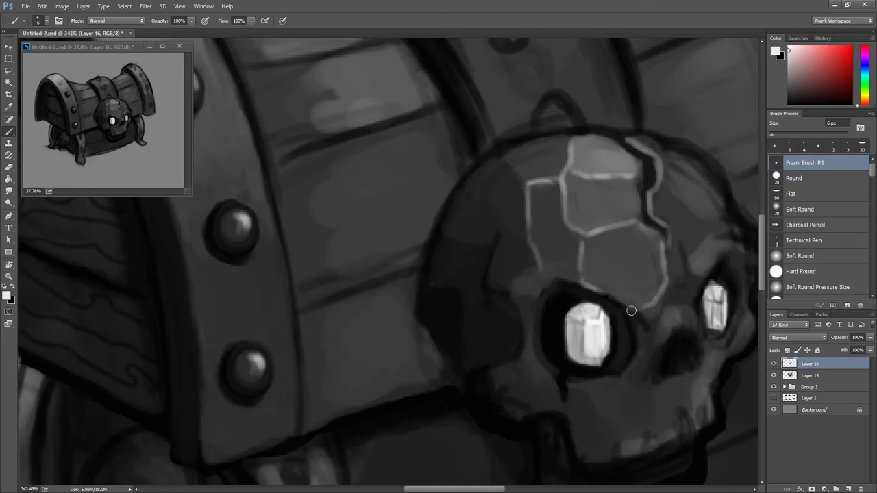
Swap to black with a larger brush and darken around the top of the left eye gem.
{"action": "key", "text": "bracketright"}
{"action": "key", "text": "x"}
{"action": "mouse_move", "coordinate": [565, 315]}
{"action": "left_mouse_down"}
{"action": "mouse_move", "coordinate": [602, 301]}
{"action": "mouse_move", "coordinate": [567, 303]}
{"action": "mouse_move", "coordinate": [587, 308]}
{"action": "mouse_move", "coordinate": [558, 329]}
{"action": "mouse_move", "coordinate": [574, 349]}
{"action": "left_mouse_up"}
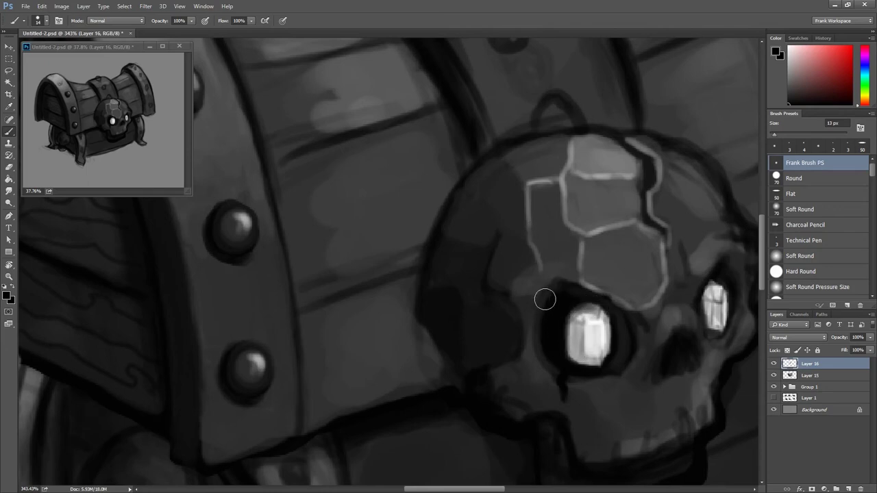
Sample a skull grey and paint branching light cracks down the skull's left dome toward the eye.
{"action": "left_click", "coordinate": [533, 196], "text": "alt"}
{"action": "key", "text": "bracketleft"}
{"action": "key", "text": "bracketleft"}
{"action": "mouse_move", "coordinate": [476, 198]}
{"action": "left_mouse_down"}
{"action": "mouse_move", "coordinate": [489, 239]}
{"action": "mouse_move", "coordinate": [445, 236]}
{"action": "left_mouse_up"}
{"action": "left_click_drag", "start_coordinate": [497, 247], "coordinate": [507, 292]}
{"action": "left_click_drag", "start_coordinate": [513, 196], "coordinate": [479, 298]}
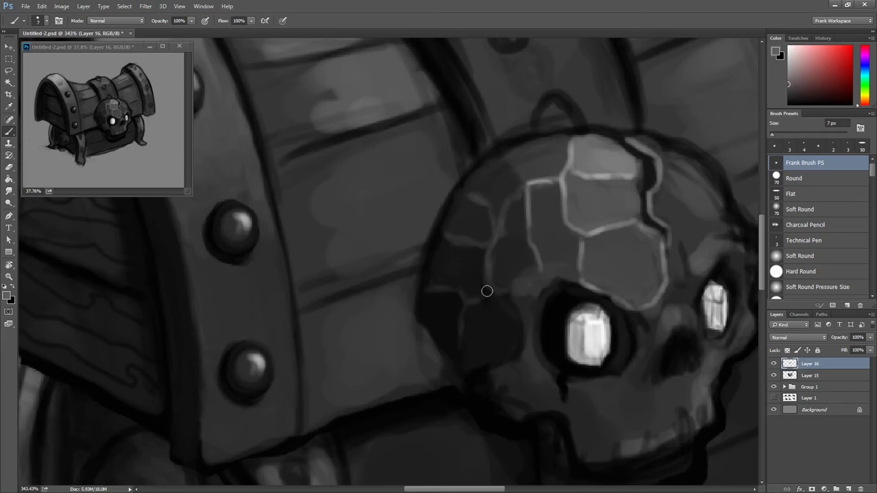
Zoom in, add light cracks along the eye socket top, and darken the line under the top plate.
{"action": "key", "text": "ctrl+0"}
{"action": "scroll", "coordinate": [528, 196], "scroll_direction": "up", "scroll_amount": 5}
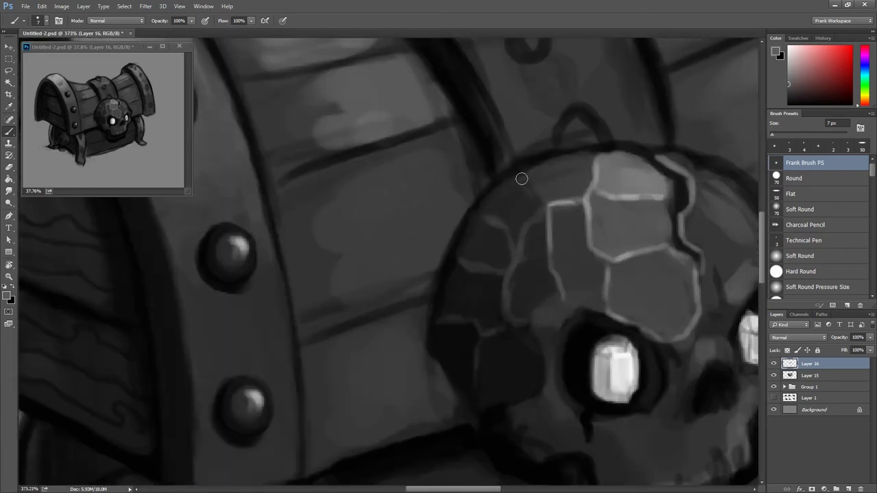
{"action": "left_click_drag", "start_coordinate": [596, 261], "coordinate": [556, 273]}
{"action": "left_click_drag", "start_coordinate": [610, 306], "coordinate": [559, 321]}
{"action": "left_click_drag", "start_coordinate": [607, 213], "coordinate": [640, 215]}
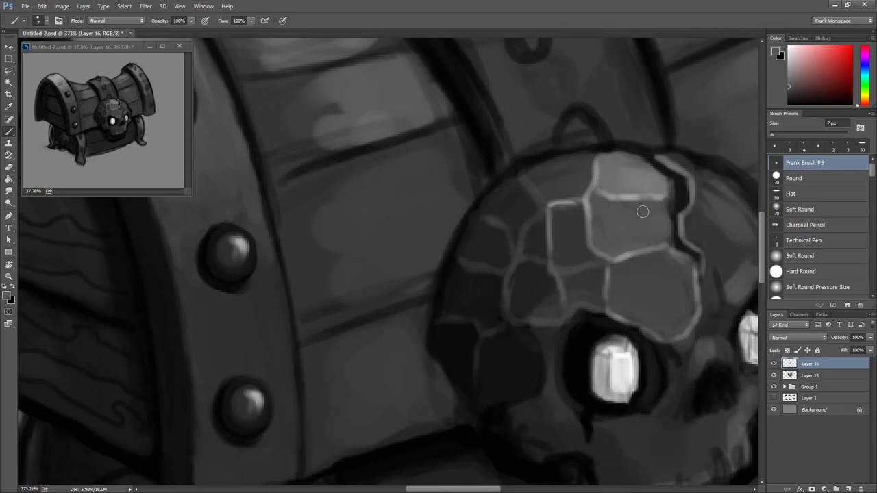
{"action": "mouse_move", "coordinate": [618, 221]}
{"action": "left_mouse_down"}
{"action": "mouse_move", "coordinate": [602, 236]}
{"action": "mouse_move", "coordinate": [619, 255]}
{"action": "left_mouse_up"}
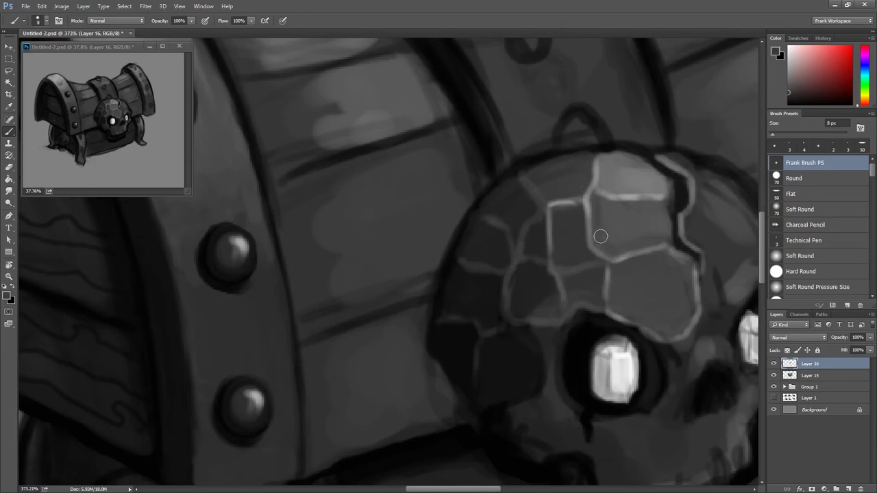
{"action": "left_click_drag", "start_coordinate": [612, 197], "coordinate": [664, 196]}
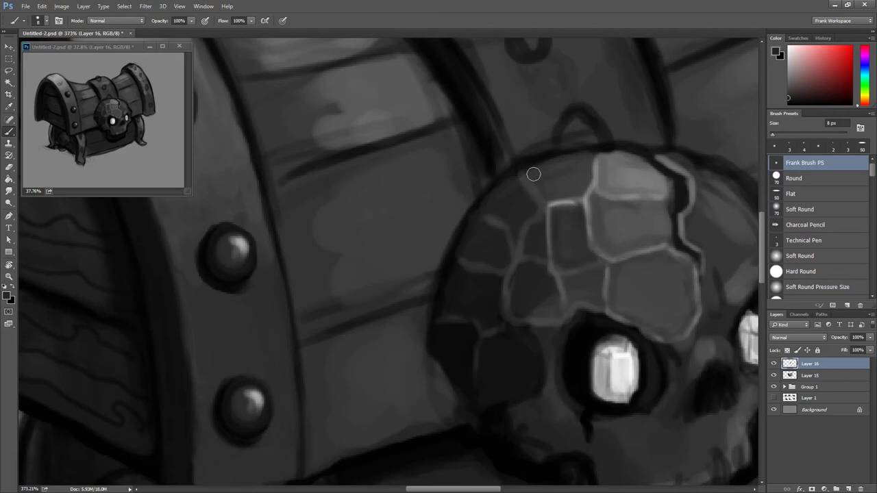
{"action": "scroll", "coordinate": [617, 218], "scroll_direction": "down", "scroll_amount": 3}
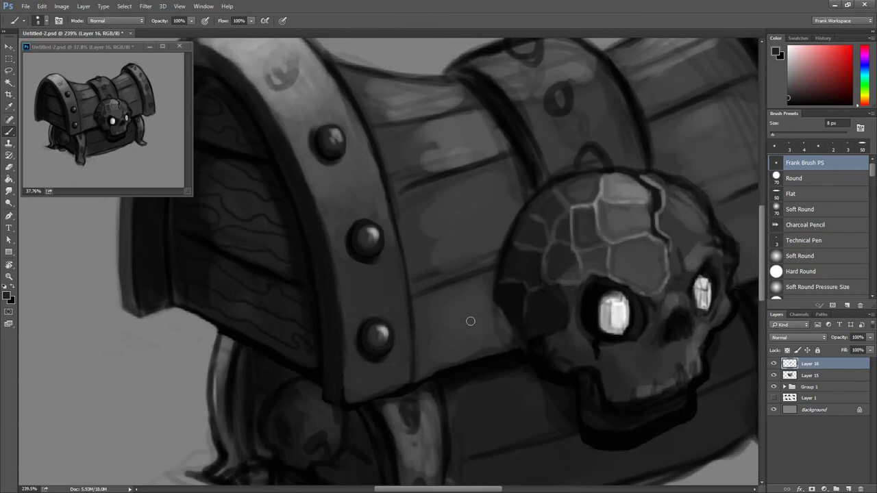
Pick a darker grey and toggle Layer 16's visibility to compare the cracked skull.
{"action": "left_click_drag", "start_coordinate": [791, 98], "coordinate": [784, 101]}
{"action": "left_click", "coordinate": [774, 365]}
{"action": "left_click", "coordinate": [774, 365]}
{"action": "left_click", "coordinate": [774, 365]}
{"action": "left_click", "coordinate": [774, 365]}
{"action": "scroll", "coordinate": [545, 251], "scroll_direction": "down", "scroll_amount": 5}
{"action": "scroll", "coordinate": [545, 251], "scroll_direction": "up", "scroll_amount": 4}
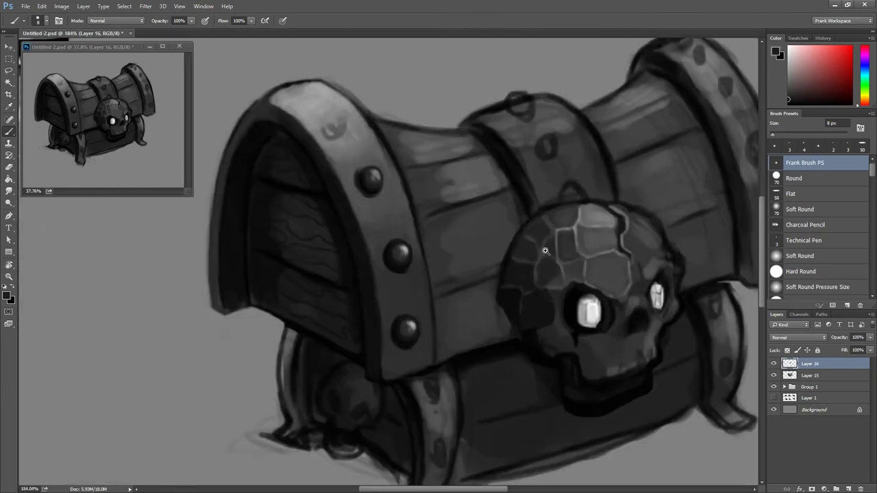
{"action": "scroll", "coordinate": [545, 252], "scroll_direction": "up", "scroll_amount": 1}
{"action": "left_click_drag", "start_coordinate": [448, 260], "coordinate": [446, 221]}
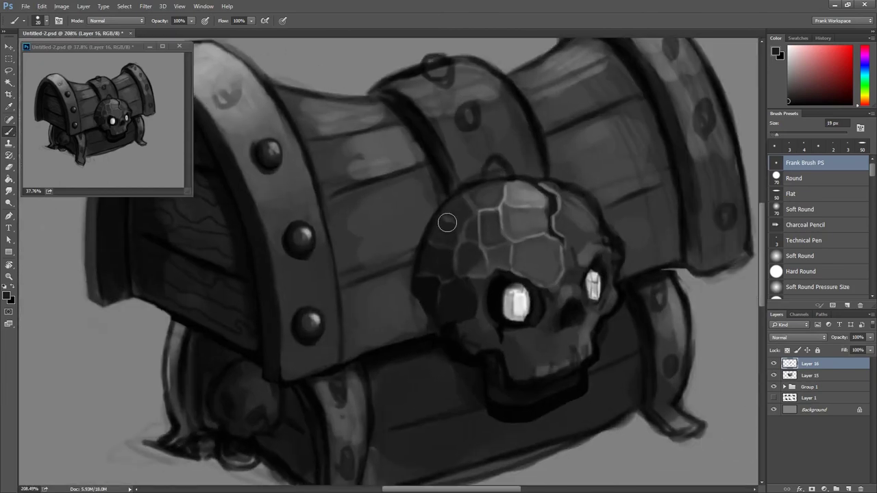
{"action": "key", "text": "l"}
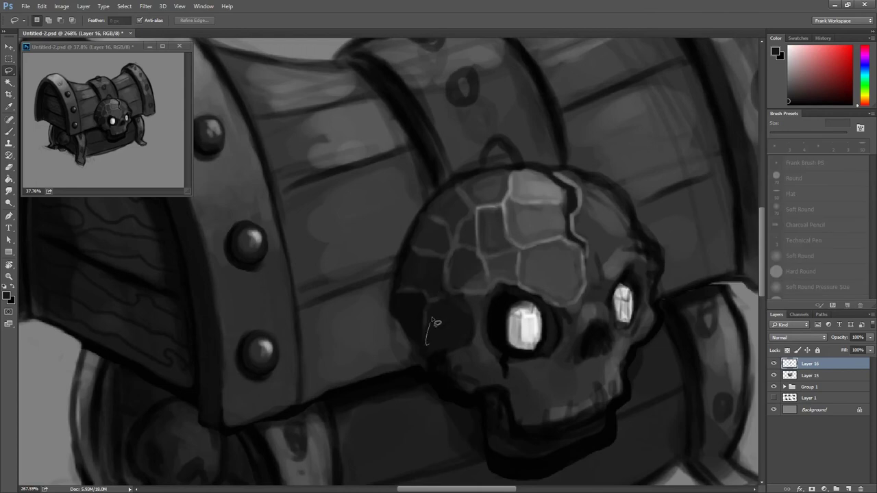
Lasso-select the skull top and smooth it with a Gaussian Blur, then deselect.
{"action": "mouse_move", "coordinate": [433, 320]}
{"action": "left_mouse_down"}
{"action": "mouse_move", "coordinate": [591, 302]}
{"action": "mouse_move", "coordinate": [588, 256]}
{"action": "left_mouse_up"}
{"action": "left_click_drag", "start_coordinate": [588, 256], "coordinate": [405, 329]}
{"action": "left_click", "coordinate": [145, 7]}
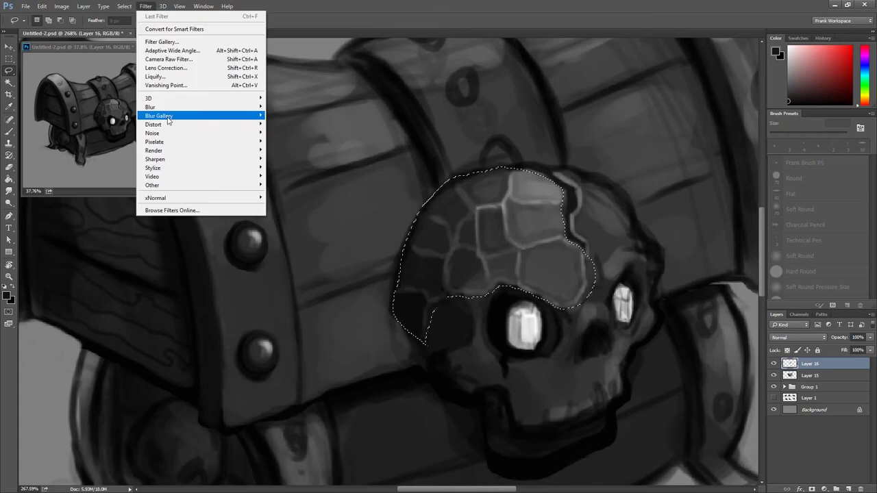
{"action": "left_click", "coordinate": [294, 142]}
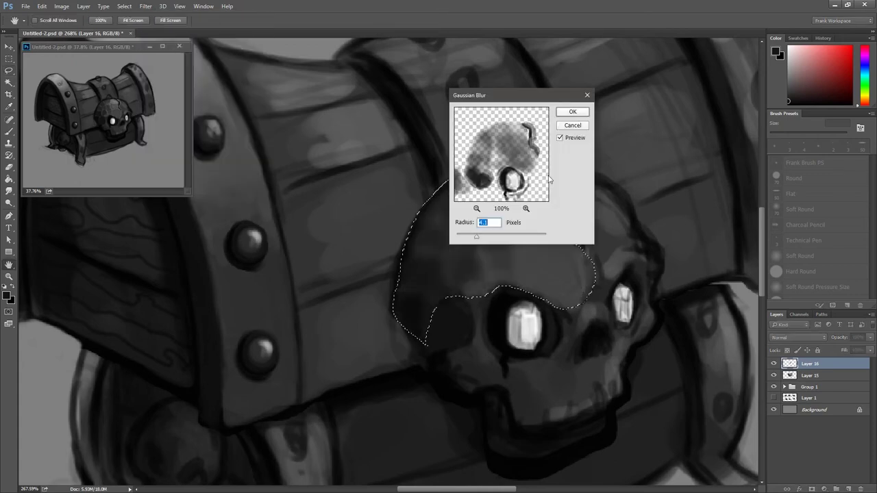
{"action": "left_click_drag", "start_coordinate": [480, 94], "coordinate": [653, 46]}
{"action": "left_click", "coordinate": [742, 63]}
{"action": "key", "text": "ctrl+d"}
Pan the close-up view across the skull toward the left lid band.
{"action": "scroll", "coordinate": [587, 194], "scroll_direction": "down", "scroll_amount": 5}
{"action": "scroll", "coordinate": [587, 194], "scroll_direction": "up", "scroll_amount": 5}
{"action": "left_click_drag", "start_coordinate": [589, 254], "coordinate": [554, 216]}
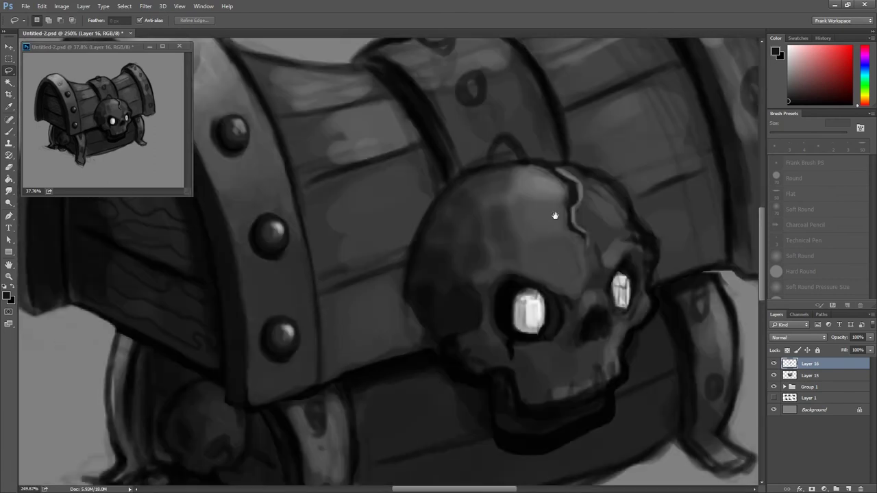
{"action": "left_click_drag", "start_coordinate": [483, 217], "coordinate": [549, 193]}
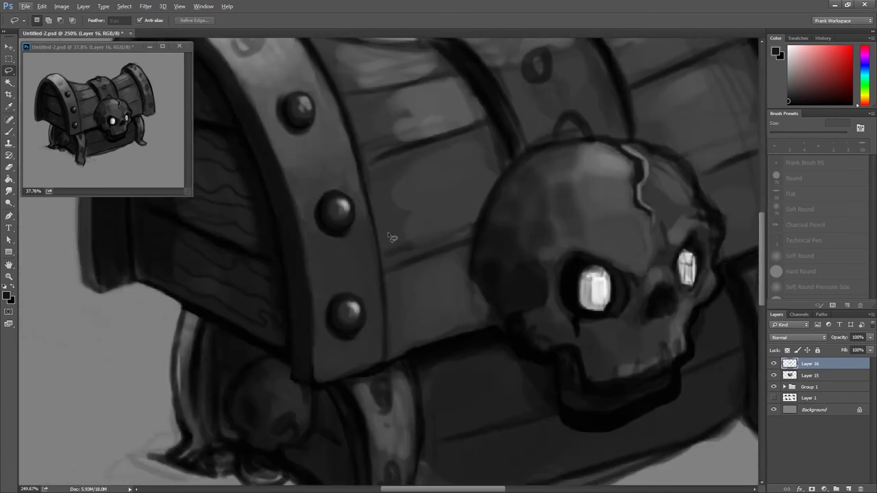
Paint sampled light grey highlights on the lid planks, then pick black with a smaller brush for the band edge.
{"action": "key", "text": "b"}
{"action": "left_click_drag", "start_coordinate": [295, 183], "coordinate": [344, 276]}
{"action": "left_click", "coordinate": [473, 183], "text": "alt"}
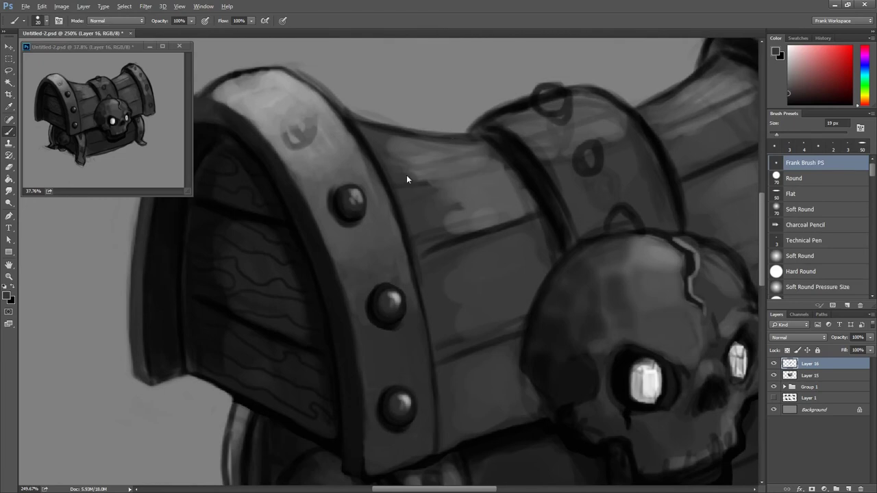
{"action": "left_click_drag", "start_coordinate": [436, 180], "coordinate": [485, 176]}
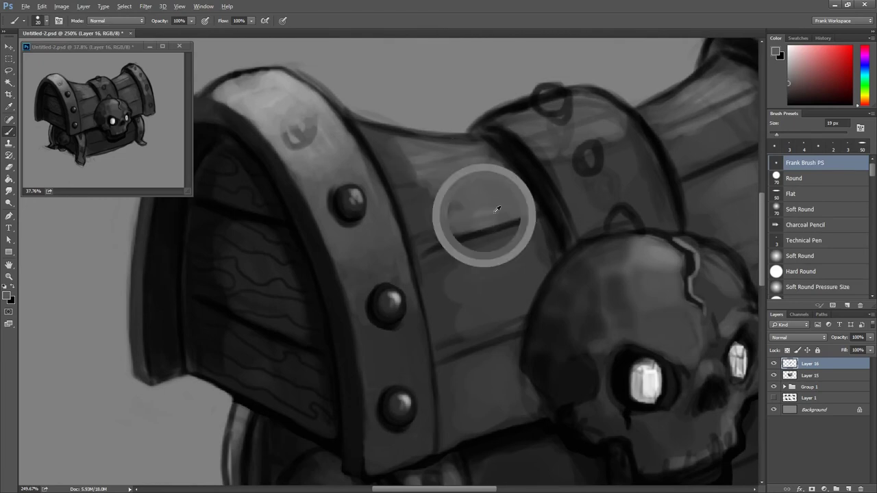
{"action": "left_click", "coordinate": [501, 141], "text": "alt"}
{"action": "key", "text": "bracketleft"}
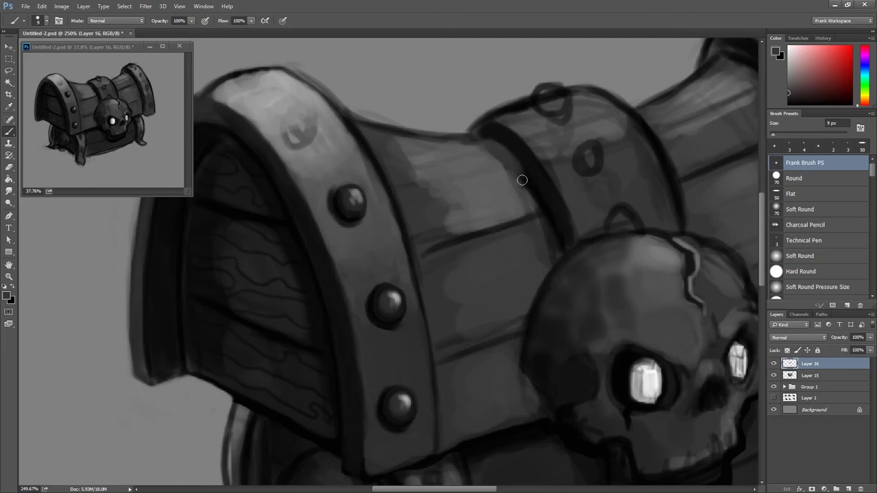
{"action": "left_click", "coordinate": [503, 166], "text": "alt"}
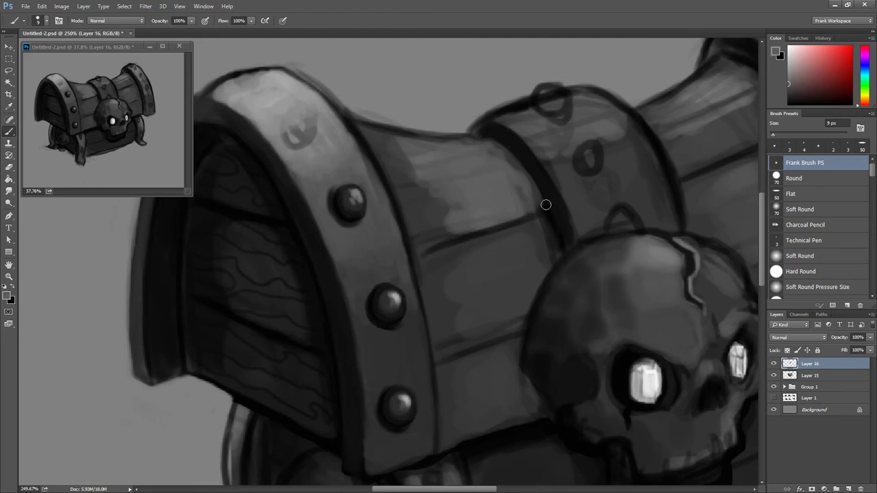
Rotate the view, thicken the dark line below the skull, and lighten the planks left of it.
{"action": "key", "text": "r"}
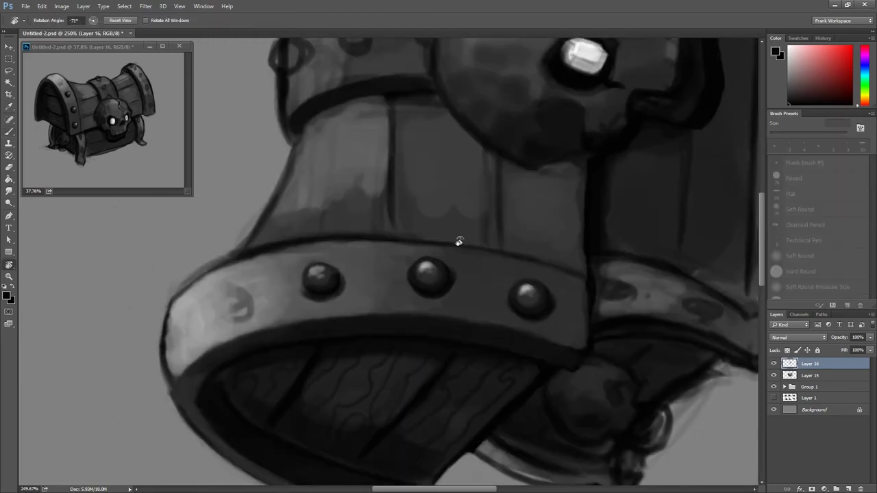
{"action": "left_click_drag", "start_coordinate": [411, 290], "coordinate": [464, 243]}
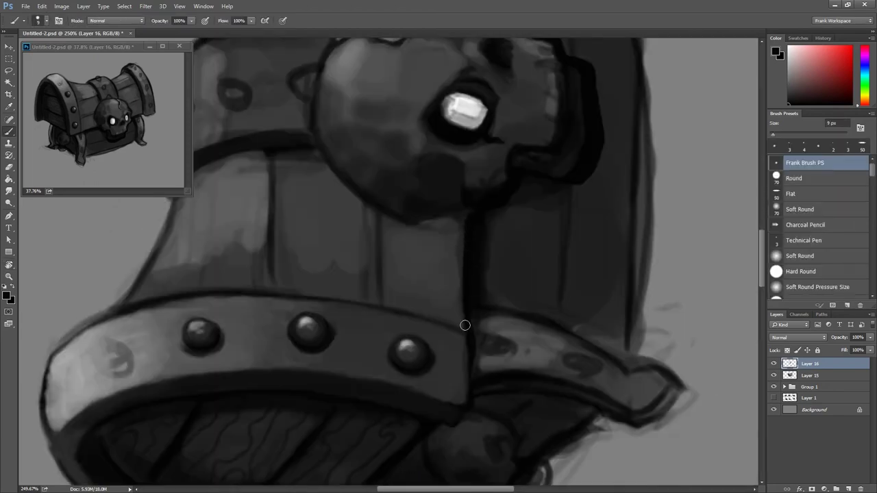
{"action": "mouse_move", "coordinate": [464, 219]}
{"action": "left_mouse_down"}
{"action": "mouse_move", "coordinate": [464, 253]}
{"action": "mouse_move", "coordinate": [459, 246]}
{"action": "left_mouse_up"}
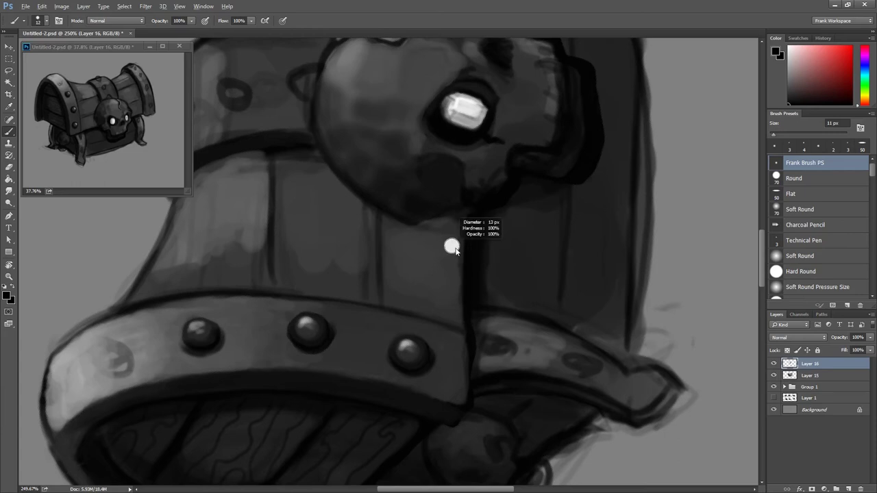
{"action": "mouse_move", "coordinate": [458, 217]}
{"action": "left_mouse_down"}
{"action": "mouse_move", "coordinate": [454, 242]}
{"action": "mouse_move", "coordinate": [423, 276]}
{"action": "left_mouse_up"}
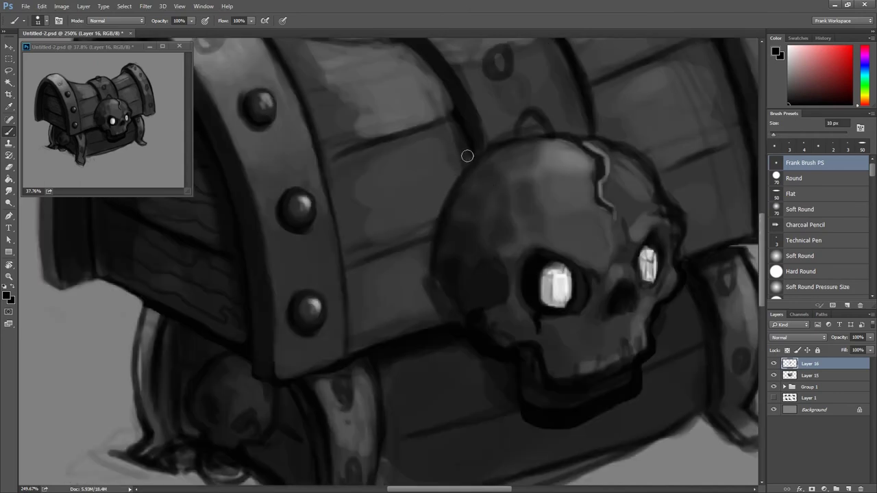
{"action": "left_click_drag", "start_coordinate": [470, 183], "coordinate": [470, 172]}
{"action": "left_click_drag", "start_coordinate": [427, 261], "coordinate": [462, 172]}
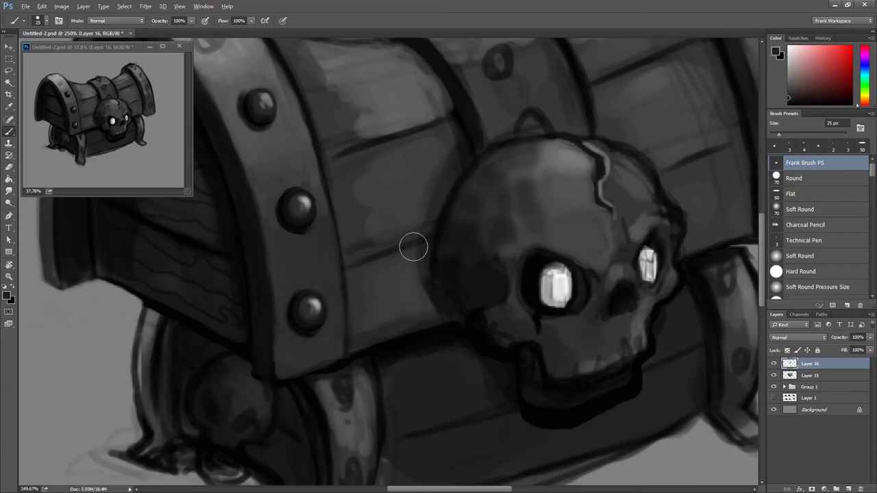
{"action": "left_click", "coordinate": [426, 181], "text": "alt"}
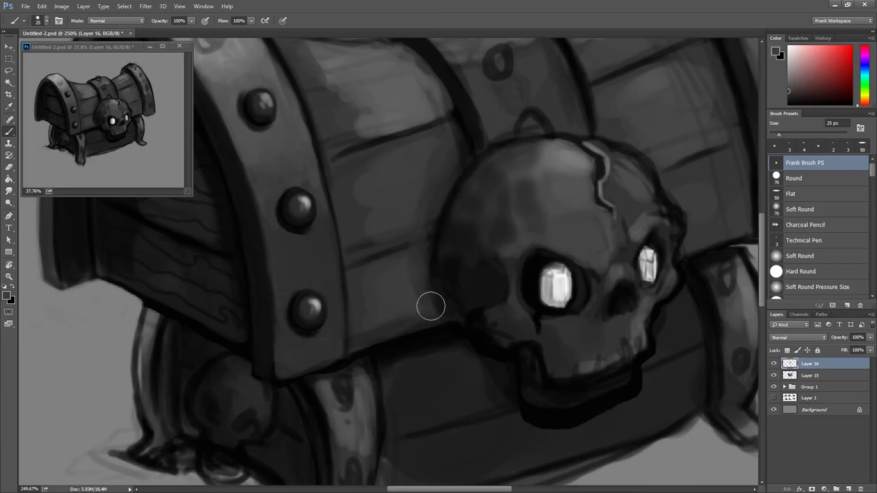
With a smaller brush, widen the band's upper-left edge and rotate the view back upright.
{"action": "key", "text": "ctrl+0"}
{"action": "scroll", "coordinate": [448, 192], "scroll_direction": "up", "scroll_amount": 5}
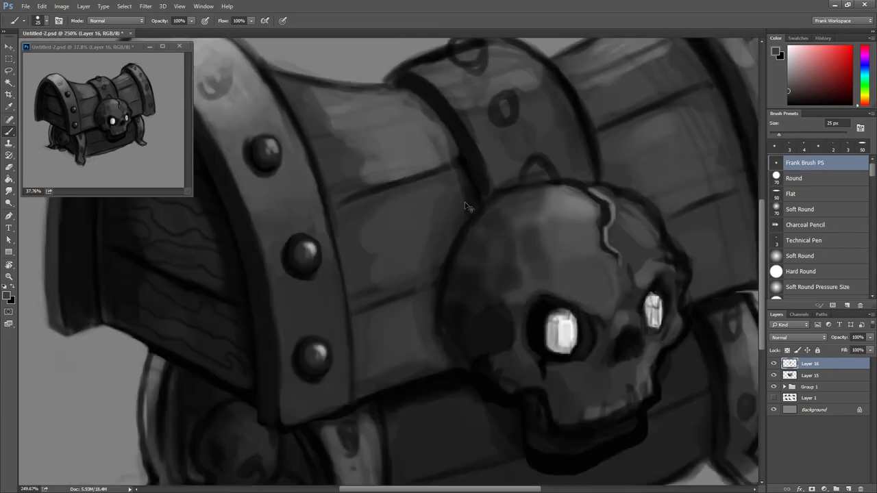
{"action": "scroll", "coordinate": [452, 207], "scroll_direction": "down", "scroll_amount": 2}
{"action": "key", "text": "bracketleft"}
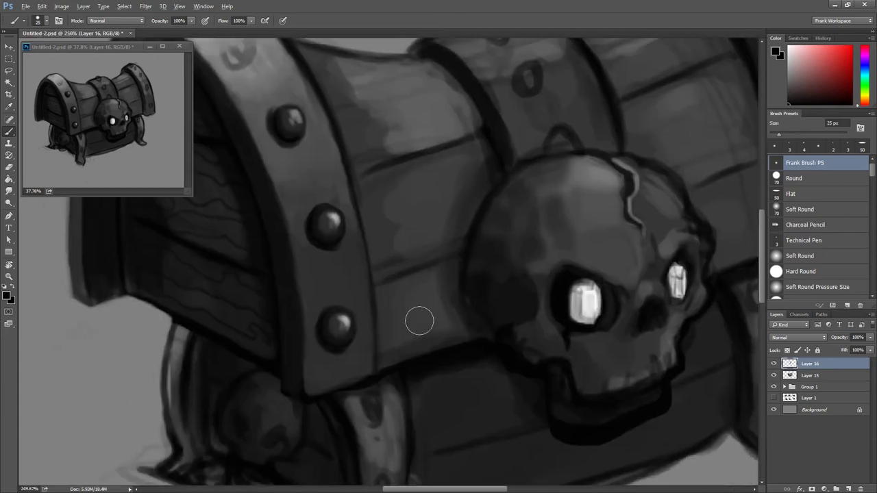
{"action": "key", "text": "bracketleft"}
{"action": "left_click_drag", "start_coordinate": [355, 381], "coordinate": [362, 215]}
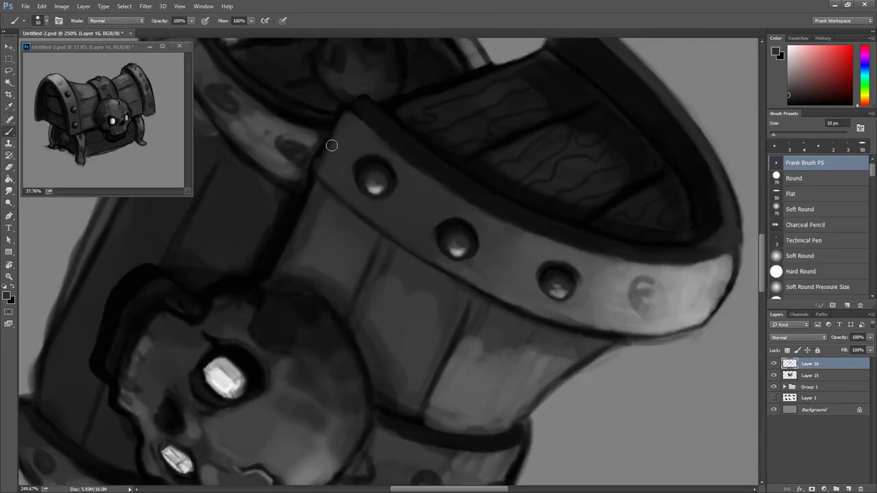
{"action": "left_click_drag", "start_coordinate": [343, 111], "coordinate": [319, 154]}
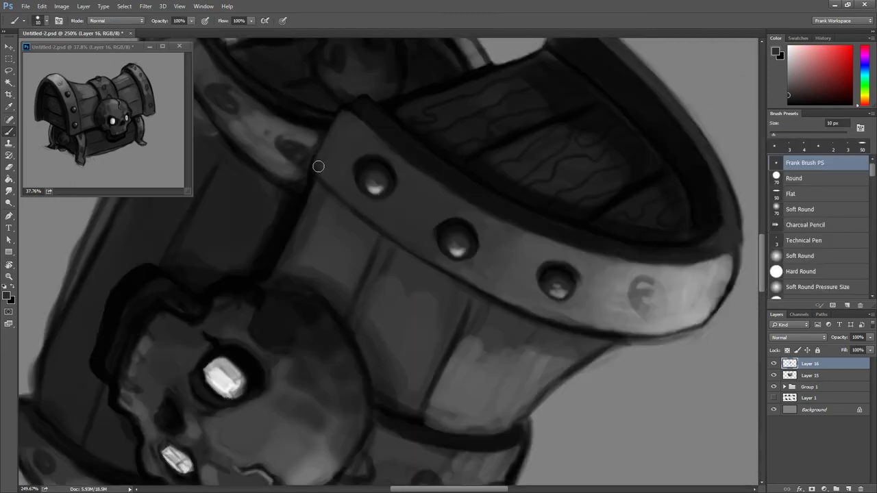
{"action": "key", "text": "r"}
{"action": "mouse_move", "coordinate": [341, 121]}
{"action": "left_mouse_down"}
{"action": "mouse_move", "coordinate": [474, 254]}
{"action": "mouse_move", "coordinate": [464, 299]}
{"action": "left_mouse_up"}
{"action": "mouse_move", "coordinate": [439, 336]}
{"action": "left_mouse_down"}
{"action": "mouse_move", "coordinate": [368, 246]}
{"action": "mouse_move", "coordinate": [444, 182]}
{"action": "left_mouse_up"}
{"action": "key", "text": "b"}
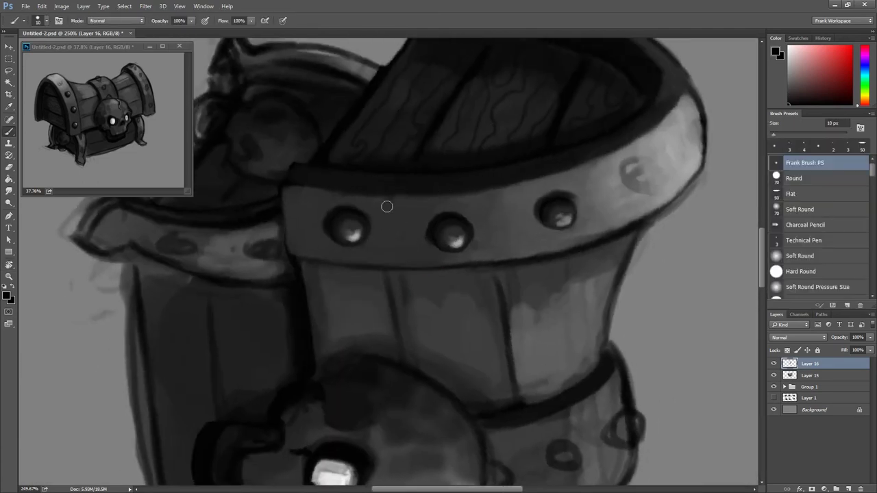
Paint two dark plank seams on the chest body and redraw the lid plank line darker.
{"action": "left_click_drag", "start_coordinate": [389, 273], "coordinate": [401, 353]}
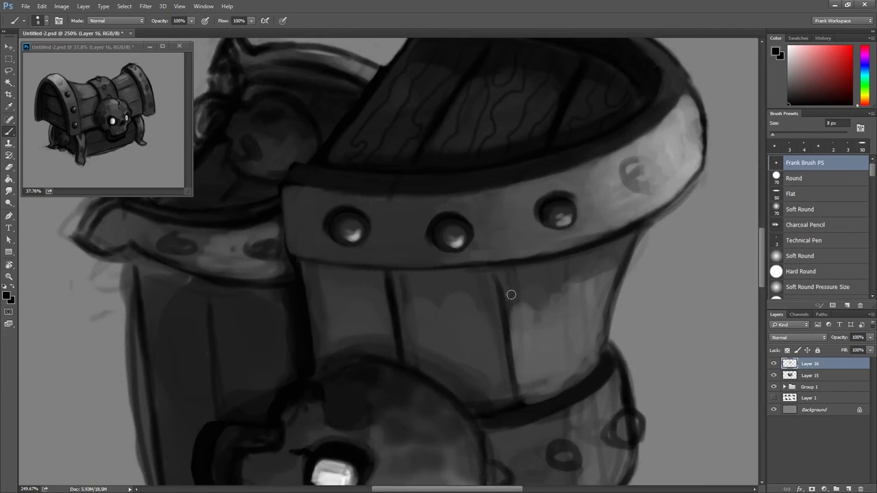
{"action": "left_click_drag", "start_coordinate": [511, 295], "coordinate": [522, 388]}
{"action": "key", "text": "r"}
{"action": "mouse_move", "coordinate": [518, 302]}
{"action": "left_mouse_down"}
{"action": "mouse_move", "coordinate": [460, 289]}
{"action": "mouse_move", "coordinate": [489, 147]}
{"action": "mouse_move", "coordinate": [358, 176]}
{"action": "mouse_move", "coordinate": [414, 235]}
{"action": "left_mouse_up"}
{"action": "left_click_drag", "start_coordinate": [485, 205], "coordinate": [551, 163]}
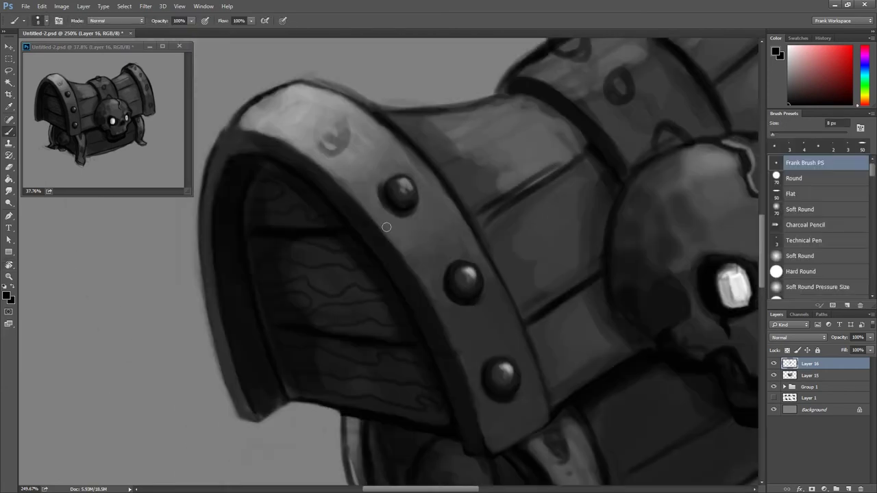
{"action": "left_click_drag", "start_coordinate": [499, 204], "coordinate": [577, 146]}
{"action": "mouse_move", "coordinate": [527, 185]}
{"action": "left_mouse_down"}
{"action": "mouse_move", "coordinate": [568, 167]}
{"action": "mouse_move", "coordinate": [583, 147]}
{"action": "mouse_move", "coordinate": [480, 211]}
{"action": "left_mouse_up"}
{"action": "scroll", "coordinate": [675, 148], "scroll_direction": "down", "scroll_amount": 5}
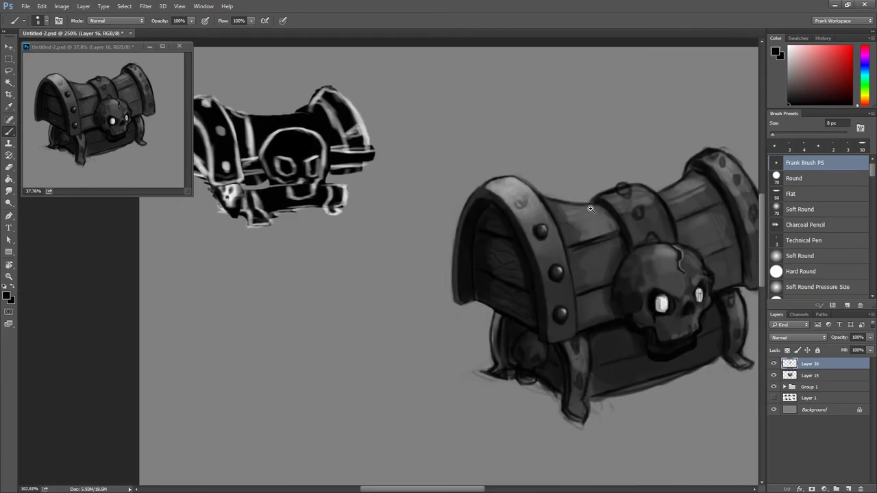
Extend the lid plank edge with a thin dark line and highlight the upper plank's left part.
{"action": "scroll", "coordinate": [607, 280], "scroll_direction": "up", "scroll_amount": 6}
{"action": "left_click_drag", "start_coordinate": [526, 207], "coordinate": [571, 190]}
{"action": "left_click_drag", "start_coordinate": [633, 148], "coordinate": [577, 172]}
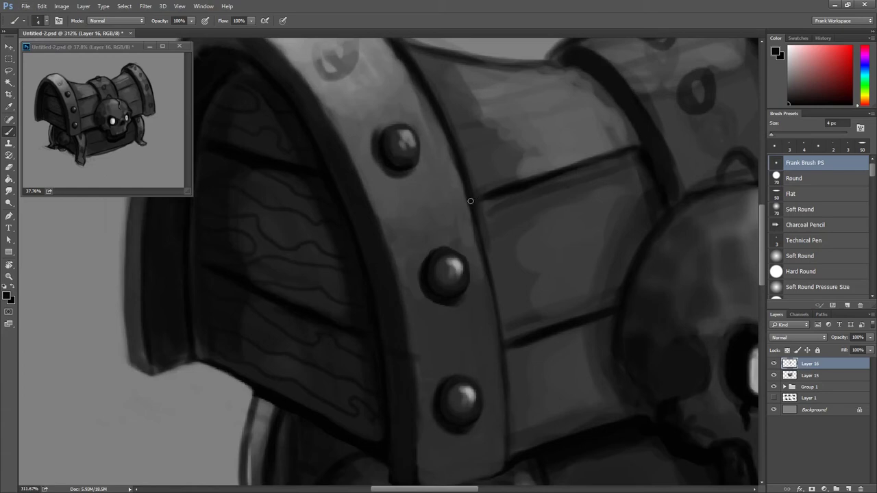
{"action": "left_click_drag", "start_coordinate": [544, 290], "coordinate": [556, 290]}
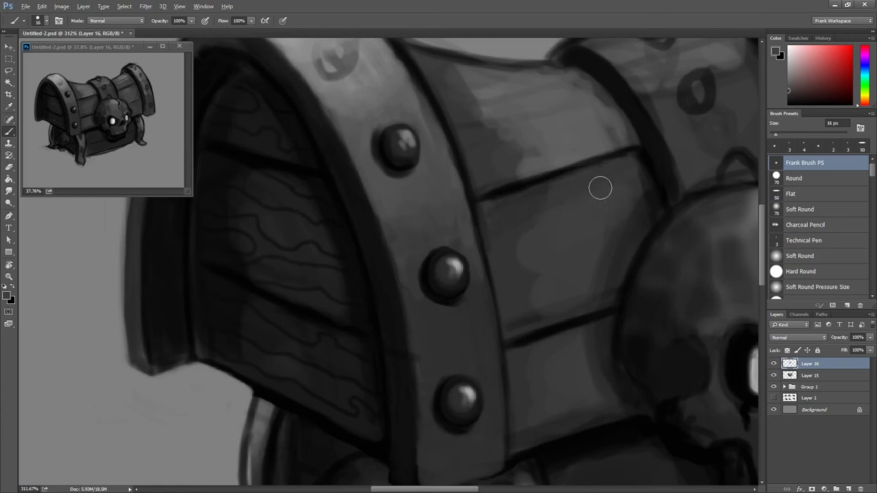
{"action": "key", "text": "bracketright"}
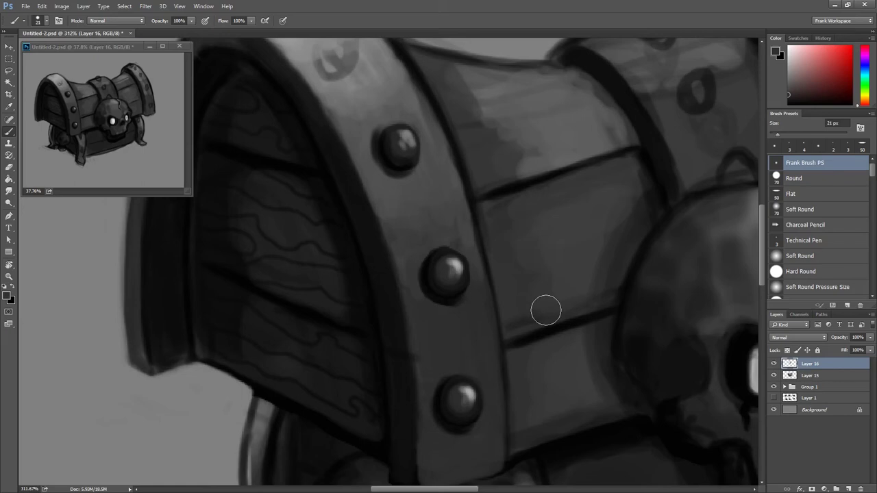
{"action": "scroll", "coordinate": [552, 267], "scroll_direction": "up", "scroll_amount": 2}
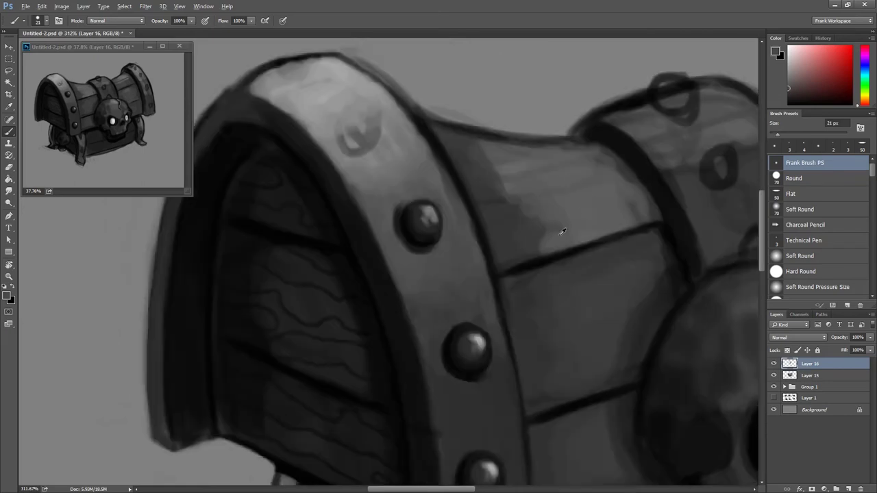
{"action": "left_click_drag", "start_coordinate": [497, 179], "coordinate": [526, 217]}
Select the Eraser, zoom out, and hide then show Layer 16 to compare the shading.
{"action": "scroll", "coordinate": [535, 154], "scroll_direction": "up", "scroll_amount": 2}
{"action": "key", "text": "e"}
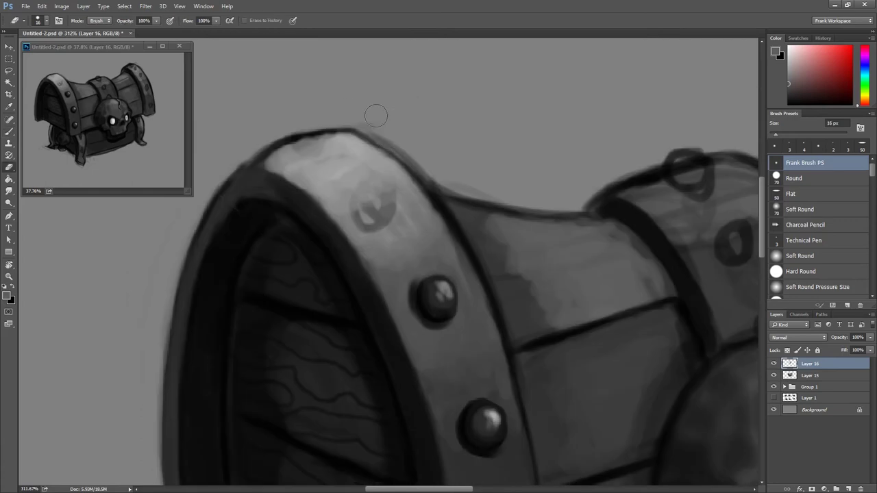
{"action": "scroll", "coordinate": [685, 309], "scroll_direction": "down", "scroll_amount": 5}
{"action": "left_click", "coordinate": [773, 363]}
{"action": "left_click", "coordinate": [774, 363]}
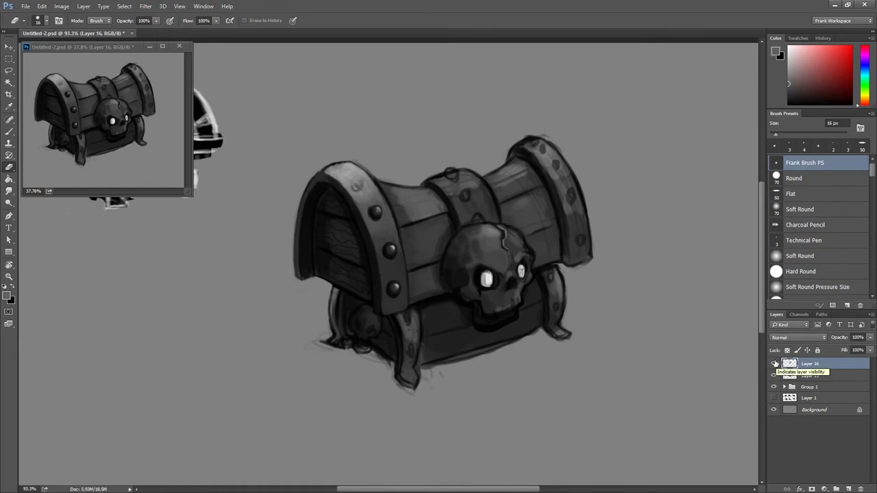
Warp Layer 16, raising its left side and deepening the lower curve through the band and skull.
{"action": "scroll", "coordinate": [443, 264], "scroll_direction": "up", "scroll_amount": 4}
{"action": "key", "text": "ctrl+t"}
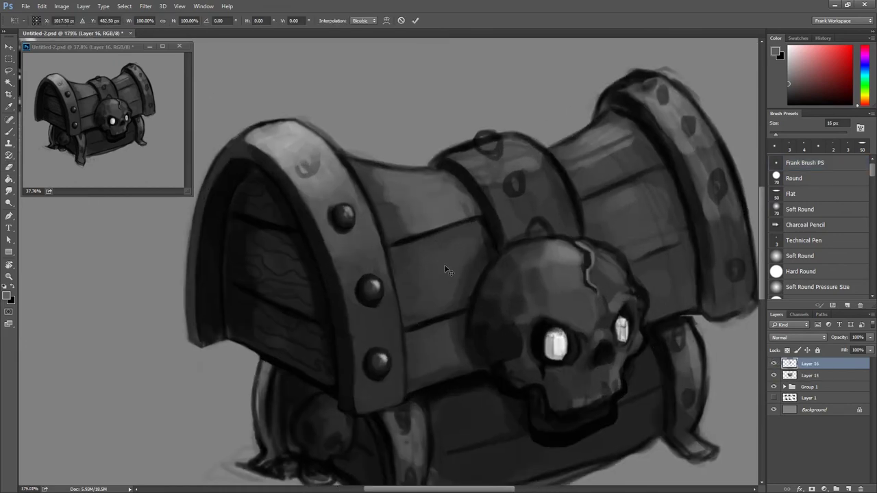
{"action": "right_click", "coordinate": [425, 261]}
{"action": "left_click", "coordinate": [438, 330]}
{"action": "mouse_move", "coordinate": [326, 241]}
{"action": "left_mouse_down"}
{"action": "mouse_move", "coordinate": [317, 199]}
{"action": "mouse_move", "coordinate": [319, 209]}
{"action": "left_mouse_up"}
{"action": "left_click_drag", "start_coordinate": [322, 316], "coordinate": [320, 297]}
{"action": "left_click_drag", "start_coordinate": [445, 328], "coordinate": [456, 313]}
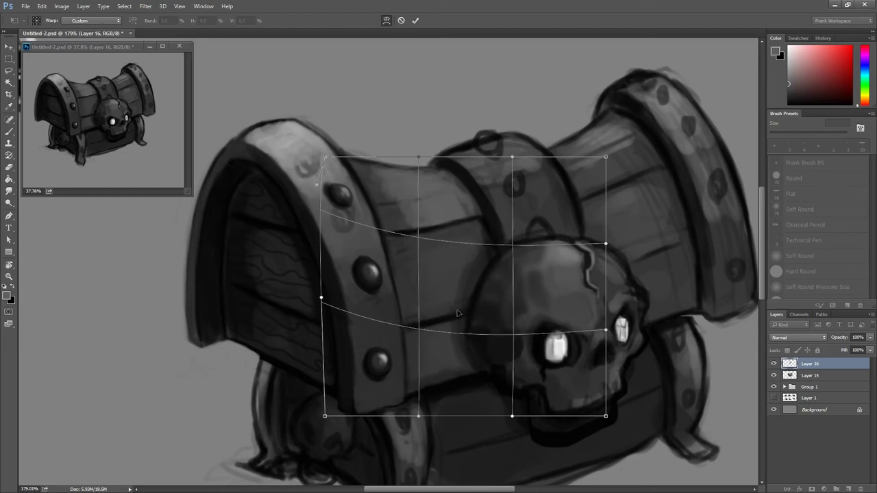
{"action": "key", "text": "Return"}
{"action": "key", "text": "b"}
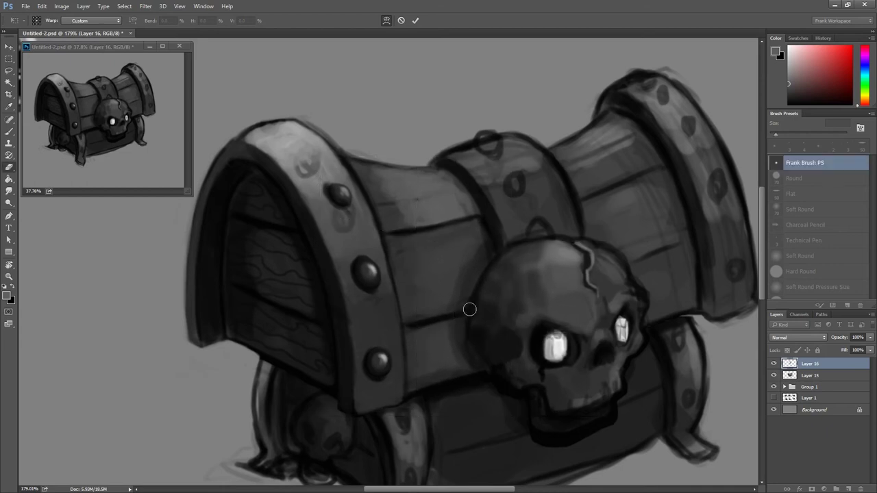
{"action": "scroll", "coordinate": [556, 264], "scroll_direction": "down", "scroll_amount": 3}
{"action": "scroll", "coordinate": [556, 265], "scroll_direction": "up", "scroll_amount": 1}
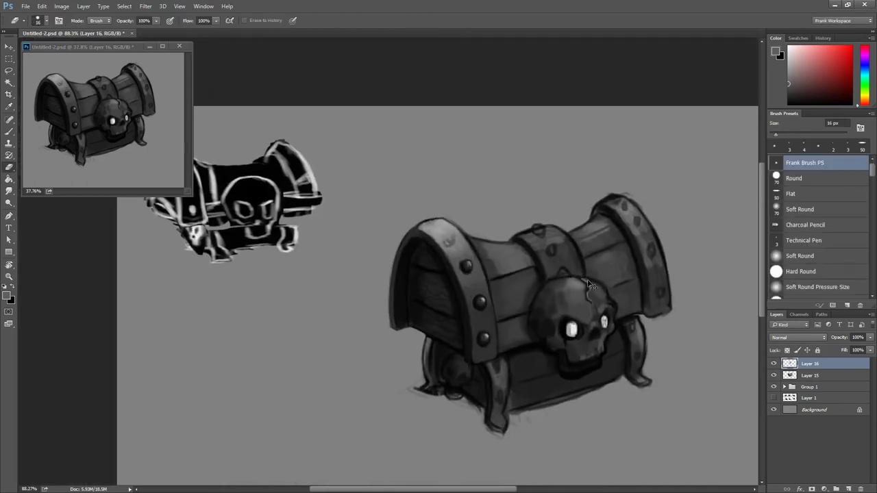
Draw a thin crack on top of the skull.
{"action": "left_click_drag", "start_coordinate": [588, 294], "coordinate": [584, 277]}
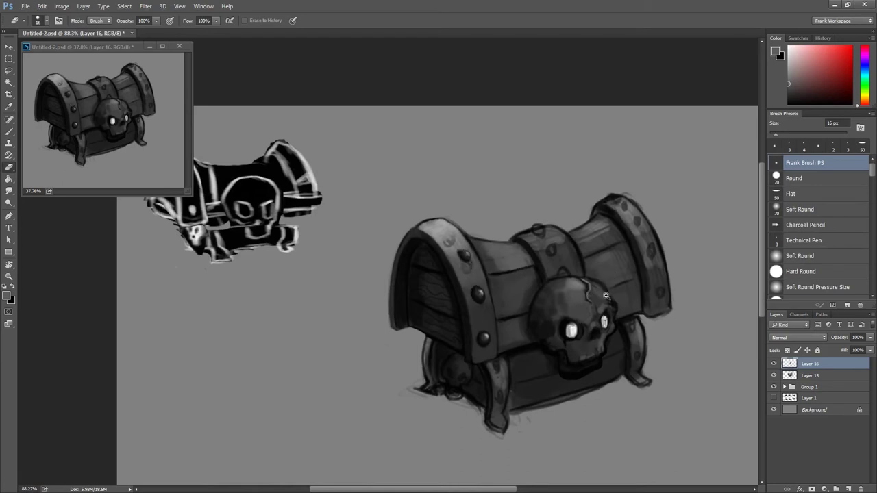
{"action": "scroll", "coordinate": [609, 274], "scroll_direction": "up", "scroll_amount": 5}
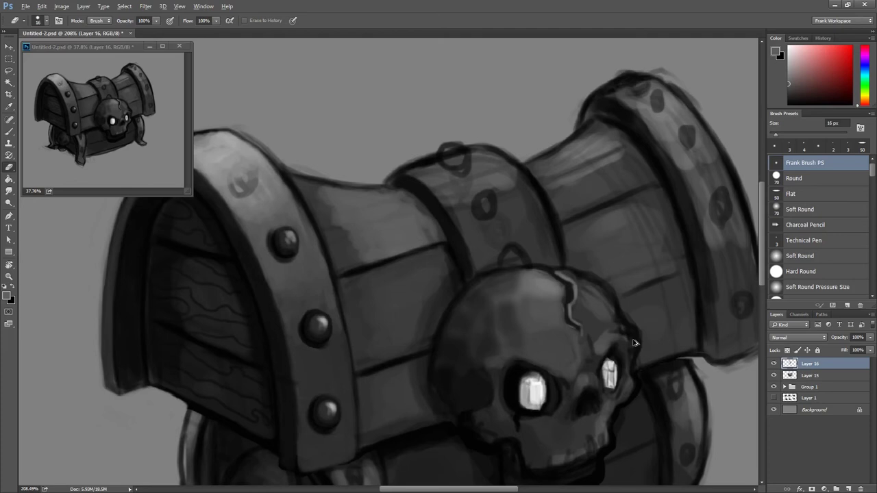
{"action": "scroll", "coordinate": [627, 335], "scroll_direction": "down", "scroll_amount": 3}
{"action": "scroll", "coordinate": [463, 297], "scroll_direction": "down", "scroll_amount": 2}
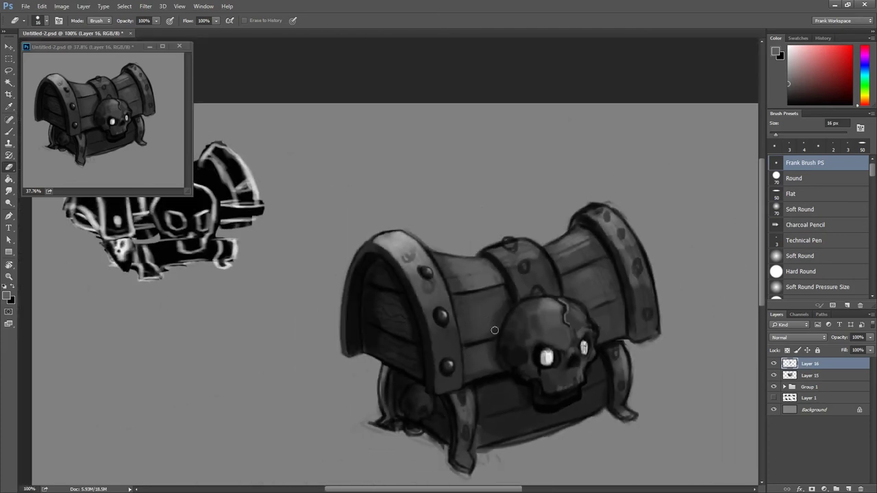
{"action": "scroll", "coordinate": [499, 309], "scroll_direction": "up", "scroll_amount": 1}
{"action": "scroll", "coordinate": [541, 287], "scroll_direction": "up", "scroll_amount": 1}
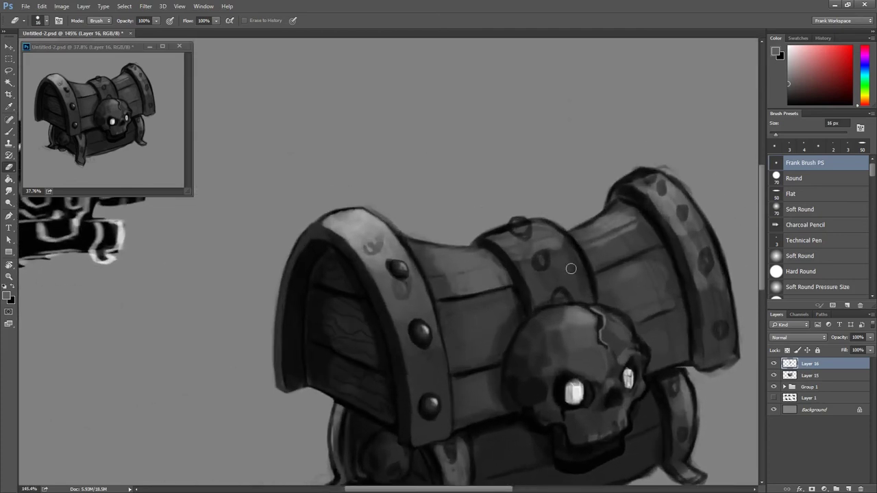
{"action": "scroll", "coordinate": [636, 268], "scroll_direction": "down", "scroll_amount": 1}
{"action": "scroll", "coordinate": [267, 188], "scroll_direction": "up", "scroll_amount": 3}
{"action": "scroll", "coordinate": [353, 186], "scroll_direction": "up", "scroll_amount": 1}
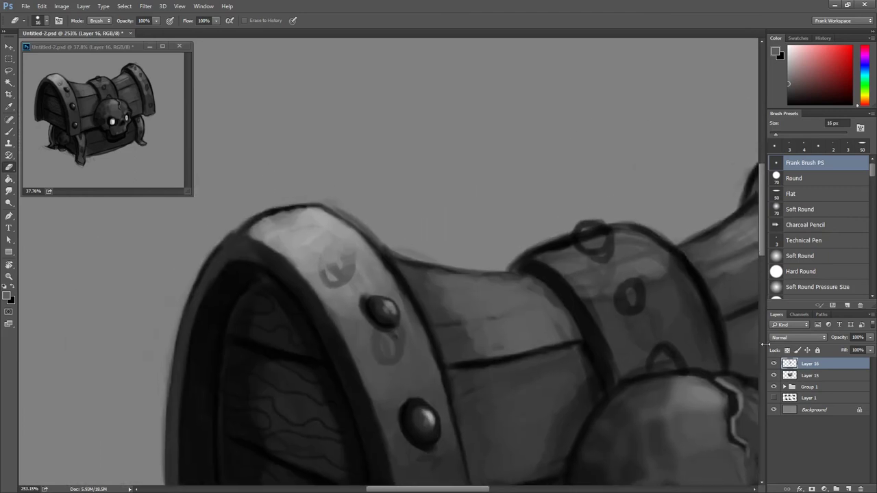
Merge Layer 16 into Layer 15 and erase stray paint along the lid's top edge.
{"action": "key", "text": "ctrl+e"}
{"action": "left_click_drag", "start_coordinate": [329, 192], "coordinate": [383, 239]}
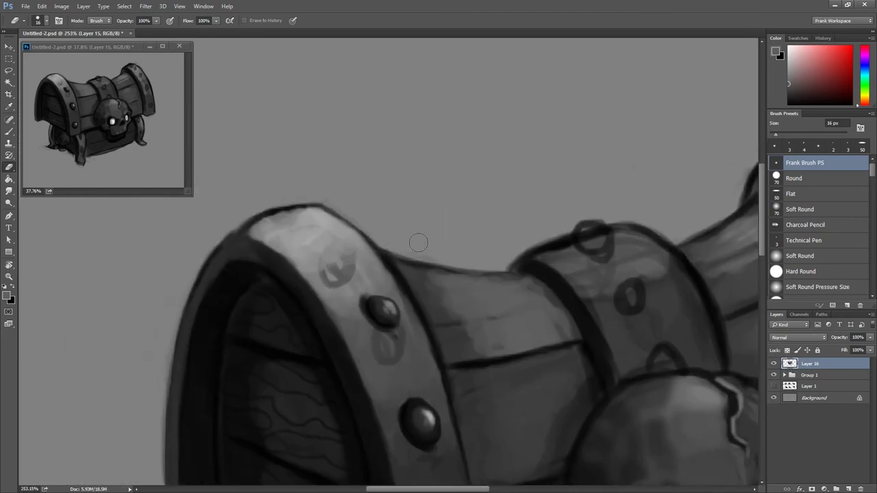
{"action": "left_click_drag", "start_coordinate": [343, 201], "coordinate": [317, 196]}
{"action": "scroll", "coordinate": [384, 237], "scroll_direction": "down", "scroll_amount": 2}
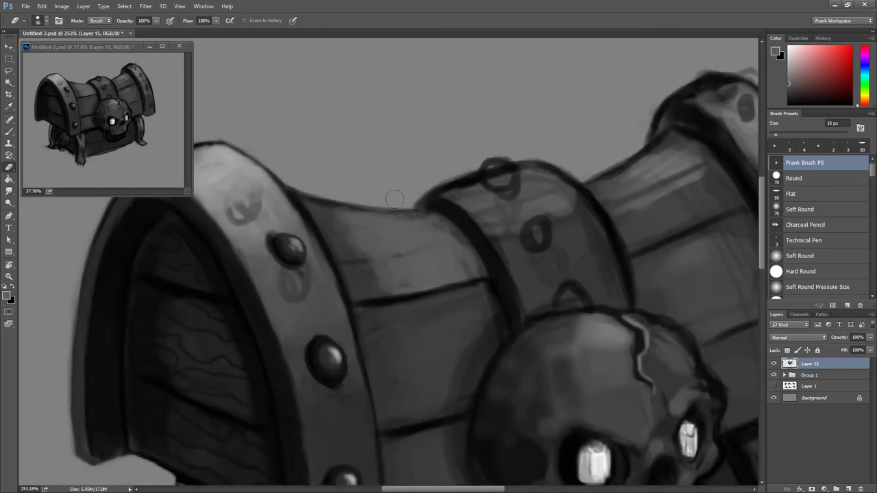
{"action": "scroll", "coordinate": [411, 206], "scroll_direction": "down", "scroll_amount": 2}
{"action": "scroll", "coordinate": [357, 212], "scroll_direction": "up", "scroll_amount": 4}
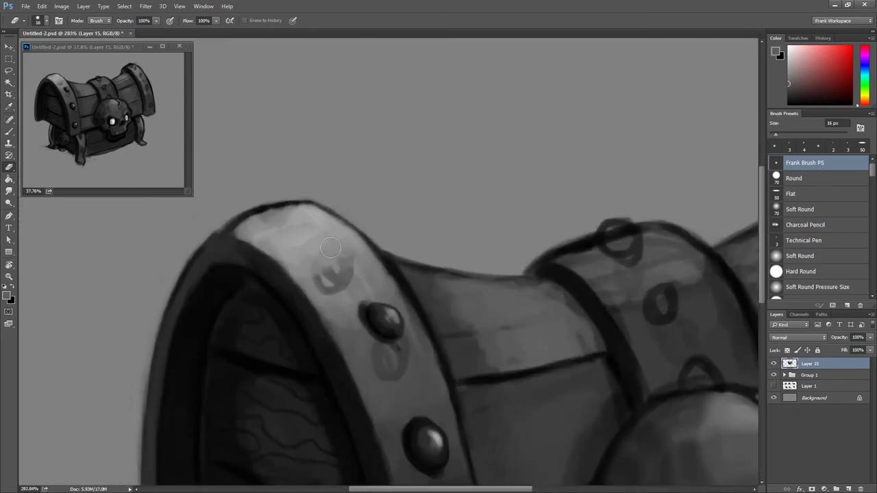
Paint lighter grey along the top of the front lid band.
{"action": "key", "text": "b"}
{"action": "mouse_move", "coordinate": [282, 223]}
{"action": "left_mouse_down"}
{"action": "mouse_move", "coordinate": [274, 218]}
{"action": "mouse_move", "coordinate": [308, 207]}
{"action": "mouse_move", "coordinate": [312, 222]}
{"action": "mouse_move", "coordinate": [307, 215]}
{"action": "left_mouse_up"}
{"action": "left_click", "coordinate": [329, 219], "text": "alt"}
Paint thin light highlights along the front lid band's upper, inner and left edges.
{"action": "key", "text": "bracketleft"}
{"action": "key", "text": "bracketleft"}
{"action": "key", "text": "bracketleft"}
{"action": "left_click_drag", "start_coordinate": [344, 234], "coordinate": [274, 242]}
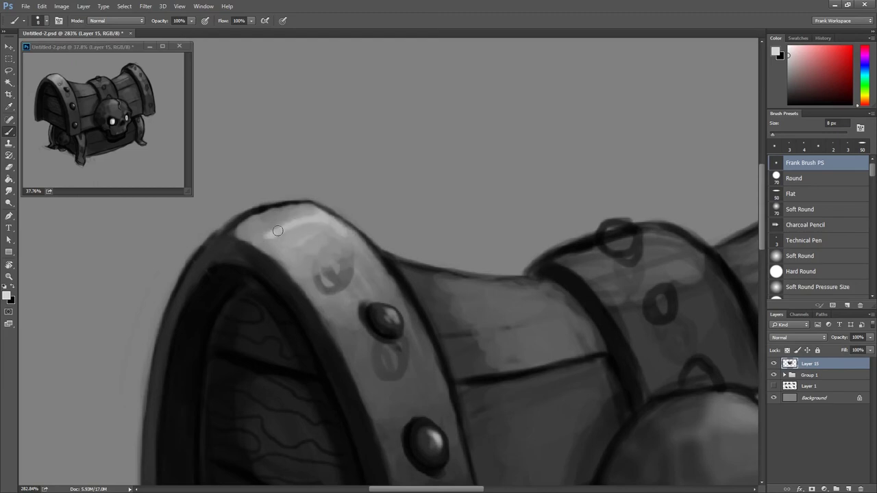
{"action": "left_click_drag", "start_coordinate": [334, 318], "coordinate": [319, 251]}
{"action": "mouse_move", "coordinate": [350, 314]}
{"action": "left_mouse_down"}
{"action": "mouse_move", "coordinate": [332, 245]}
{"action": "mouse_move", "coordinate": [354, 321]}
{"action": "left_mouse_up"}
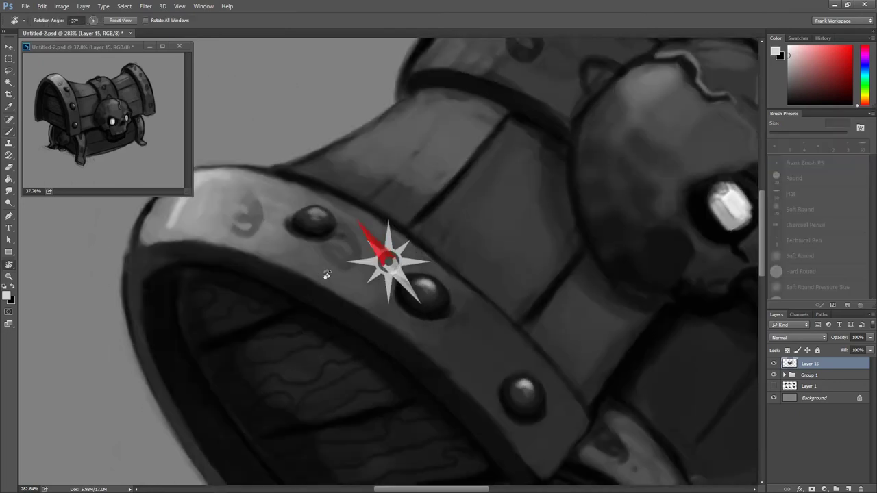
{"action": "key", "text": "r"}
{"action": "left_click_drag", "start_coordinate": [359, 195], "coordinate": [323, 337]}
{"action": "key", "text": "b"}
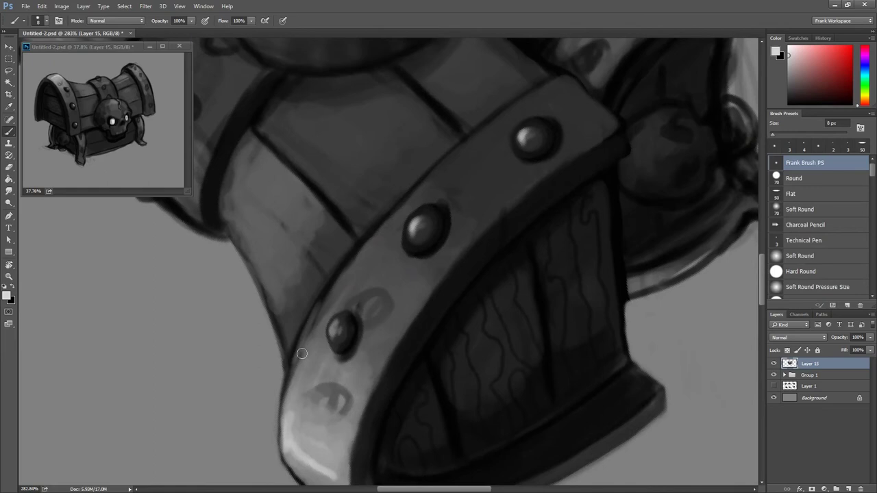
{"action": "mouse_move", "coordinate": [323, 301]}
{"action": "left_mouse_down"}
{"action": "mouse_move", "coordinate": [347, 261]}
{"action": "mouse_move", "coordinate": [407, 197]}
{"action": "left_mouse_up"}
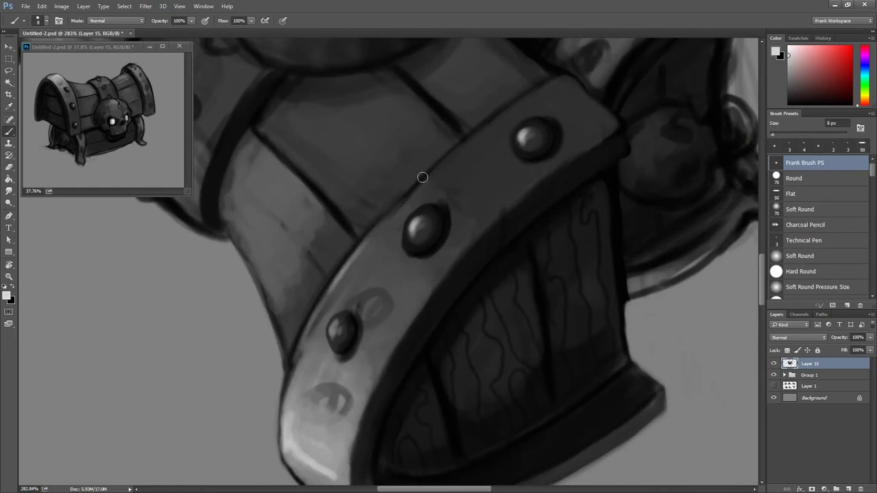
{"action": "mouse_move", "coordinate": [295, 363]}
{"action": "left_mouse_down"}
{"action": "mouse_move", "coordinate": [341, 273]}
{"action": "mouse_move", "coordinate": [295, 370]}
{"action": "left_mouse_up"}
{"action": "left_click_drag", "start_coordinate": [326, 291], "coordinate": [281, 442]}
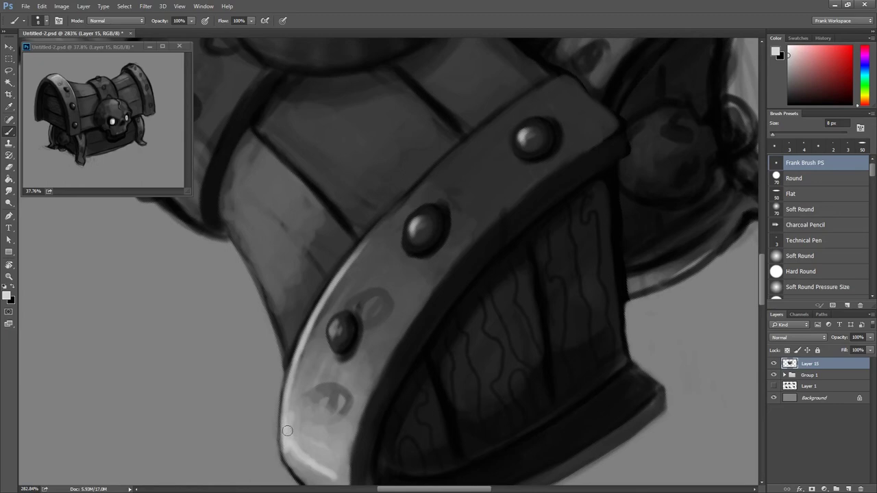
{"action": "scroll", "coordinate": [287, 431], "scroll_direction": "down", "scroll_amount": 3}
{"action": "left_click_drag", "start_coordinate": [326, 231], "coordinate": [448, 313]}
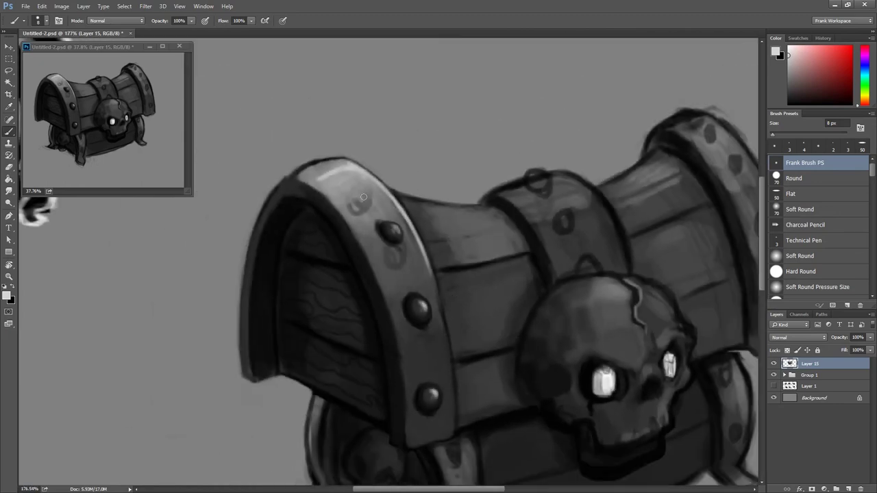
{"action": "scroll", "coordinate": [363, 198], "scroll_direction": "up", "scroll_amount": 3}
Eyedrop the band's grey and paint out the dark ring mark and shading below the rivet.
{"action": "left_click", "coordinate": [316, 217], "text": "alt"}
{"action": "left_click_drag", "start_coordinate": [312, 214], "coordinate": [328, 218]}
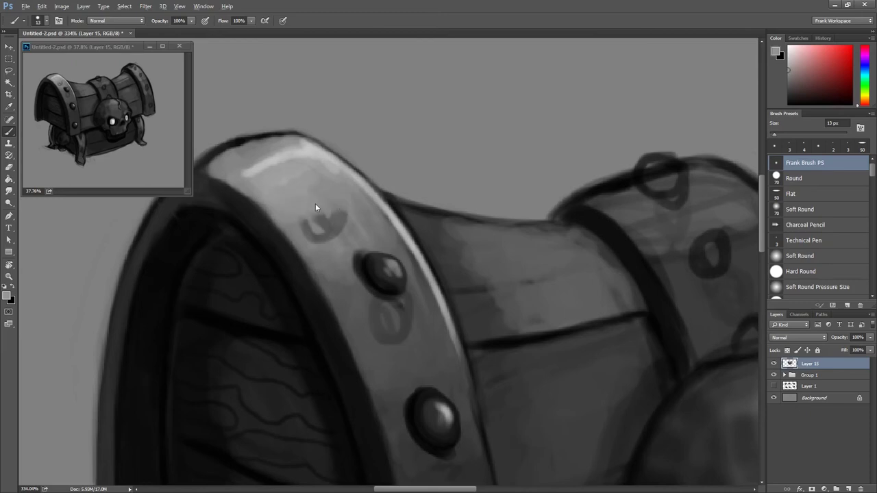
{"action": "left_click", "coordinate": [306, 149], "text": "alt"}
{"action": "mouse_move", "coordinate": [271, 185]}
{"action": "left_mouse_down"}
{"action": "mouse_move", "coordinate": [312, 154]}
{"action": "mouse_move", "coordinate": [299, 182]}
{"action": "mouse_move", "coordinate": [337, 189]}
{"action": "left_mouse_up"}
{"action": "key", "text": "ctrl+z"}
{"action": "left_click", "coordinate": [293, 228], "text": "alt"}
{"action": "mouse_move", "coordinate": [308, 229]}
{"action": "left_mouse_down"}
{"action": "mouse_move", "coordinate": [324, 219]}
{"action": "mouse_move", "coordinate": [333, 229]}
{"action": "left_mouse_up"}
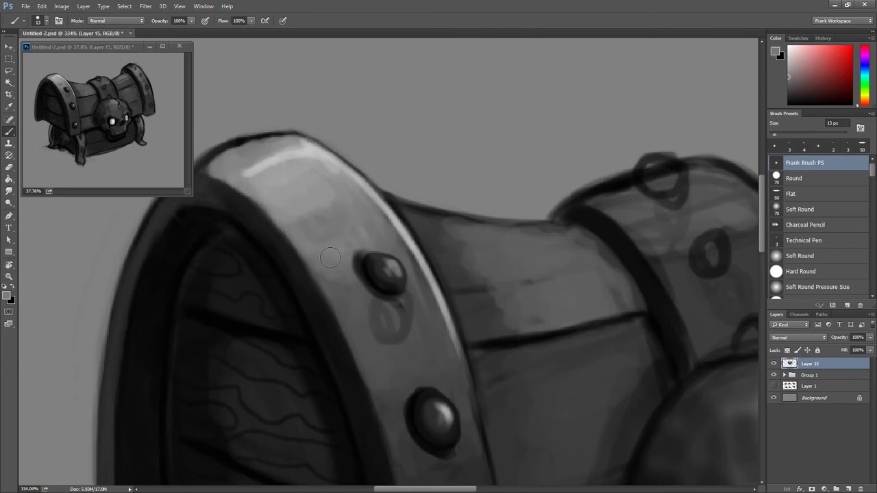
{"action": "scroll", "coordinate": [383, 265], "scroll_direction": "down", "scroll_amount": 3}
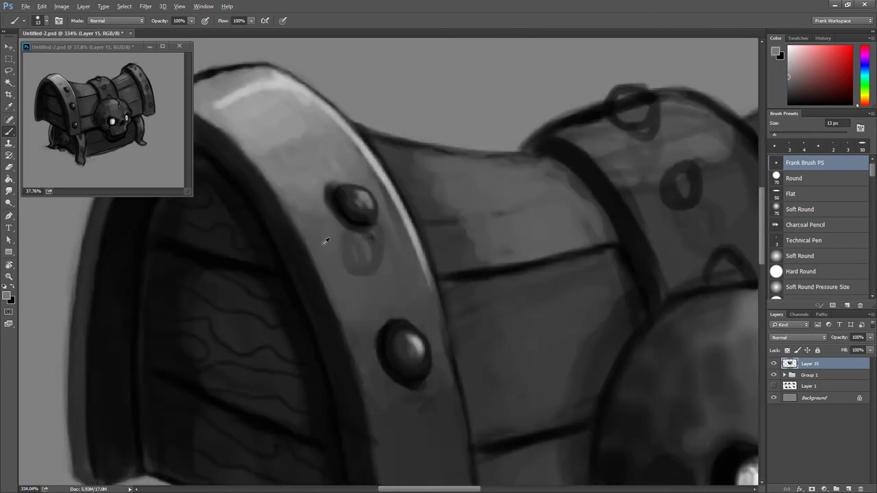
{"action": "left_click_drag", "start_coordinate": [381, 244], "coordinate": [355, 250]}
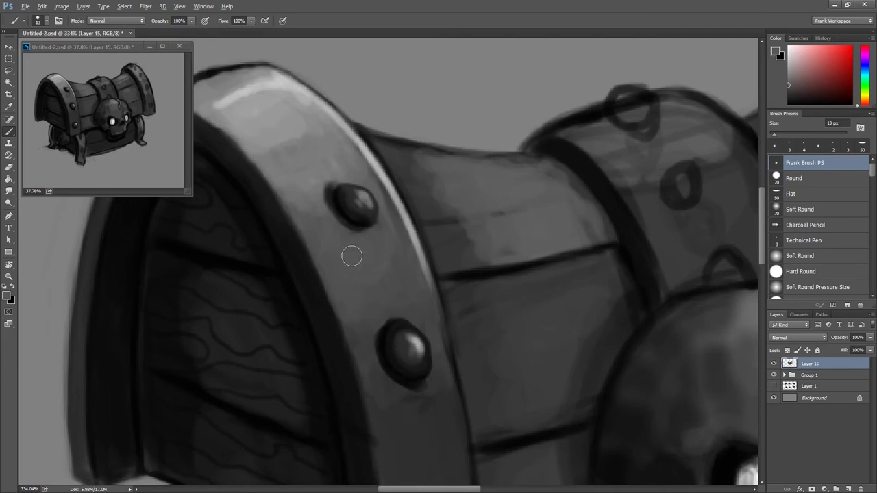
{"action": "left_click", "coordinate": [345, 202], "text": "alt"}
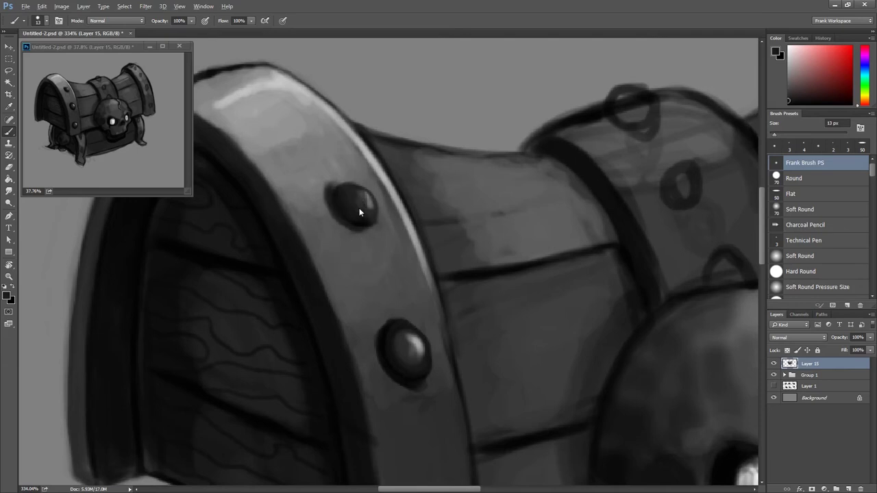
{"action": "scroll", "coordinate": [373, 243], "scroll_direction": "down", "scroll_amount": 5}
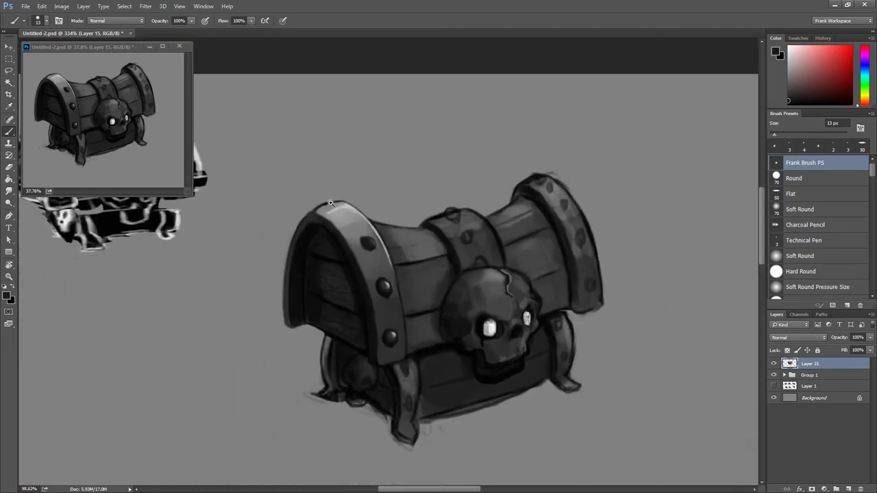
Repaint the upper rivet's dark form and add a light top highlight with a 10 px brush.
{"action": "scroll", "coordinate": [361, 220], "scroll_direction": "up", "scroll_amount": 4}
{"action": "mouse_move", "coordinate": [349, 209]}
{"action": "left_mouse_down"}
{"action": "mouse_move", "coordinate": [342, 230]}
{"action": "mouse_move", "coordinate": [356, 205]}
{"action": "mouse_move", "coordinate": [364, 243]}
{"action": "mouse_move", "coordinate": [338, 234]}
{"action": "left_mouse_up"}
{"action": "left_click", "coordinate": [342, 230], "text": "alt"}
{"action": "left_click", "coordinate": [352, 214], "text": "alt"}
{"action": "left_click_drag", "start_coordinate": [350, 221], "coordinate": [345, 219]}
{"action": "left_click", "coordinate": [370, 227], "text": "alt"}
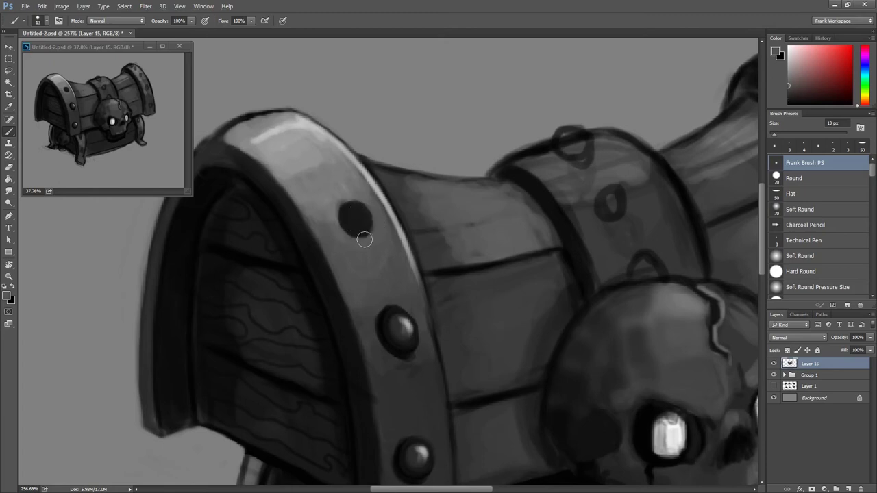
{"action": "left_click", "coordinate": [397, 326], "text": "alt"}
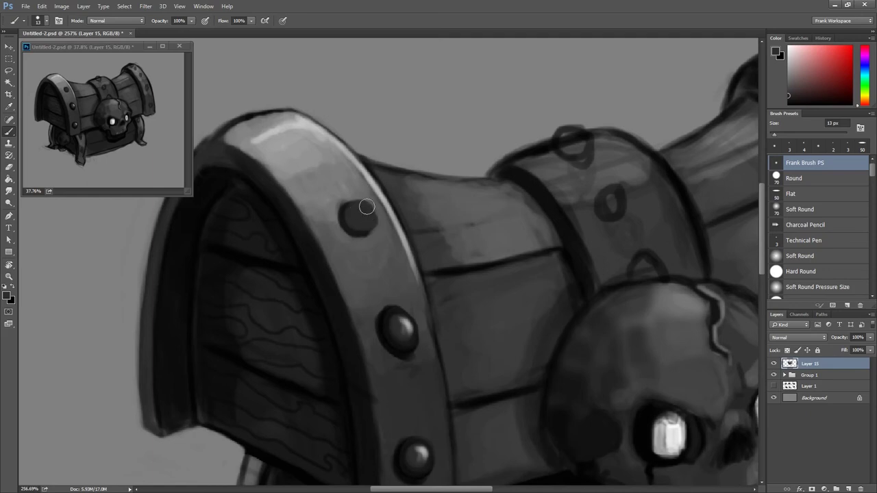
{"action": "left_click", "coordinate": [380, 239], "text": "alt"}
{"action": "key", "text": "bracketright"}
{"action": "key", "text": "bracketright"}
{"action": "key", "text": "bracketright"}
{"action": "left_click_drag", "start_coordinate": [356, 213], "coordinate": [363, 208]}
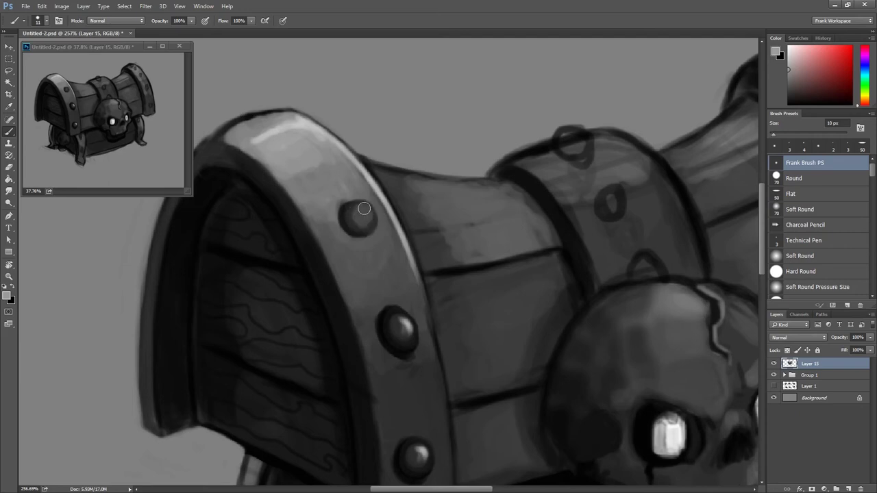
{"action": "scroll", "coordinate": [365, 208], "scroll_direction": "down", "scroll_amount": 3}
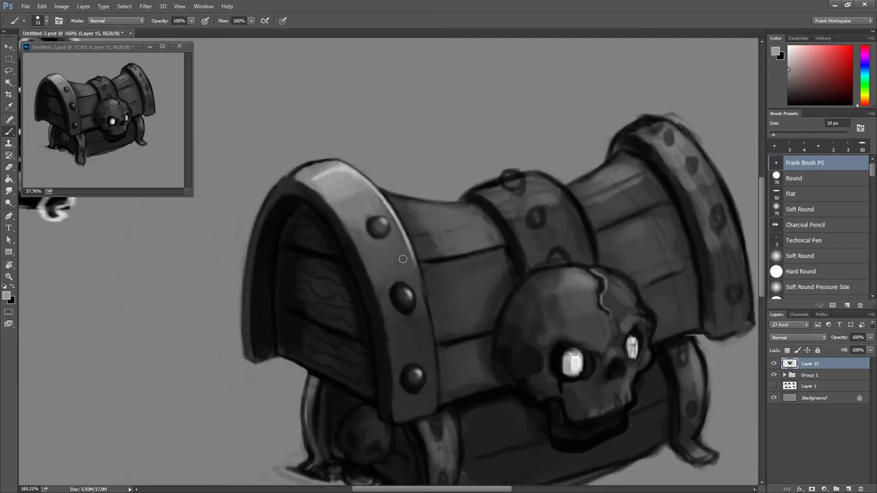
Draw a smooth black outline along the front leg's right edge.
{"action": "key", "text": "x"}
{"action": "key", "text": "r"}
{"action": "mouse_move", "coordinate": [417, 222]}
{"action": "left_mouse_down"}
{"action": "mouse_move", "coordinate": [362, 201]}
{"action": "mouse_move", "coordinate": [336, 225]}
{"action": "mouse_move", "coordinate": [665, 254]}
{"action": "left_mouse_up"}
{"action": "scroll", "coordinate": [362, 201], "scroll_direction": "up", "scroll_amount": 3}
{"action": "key", "text": "b"}
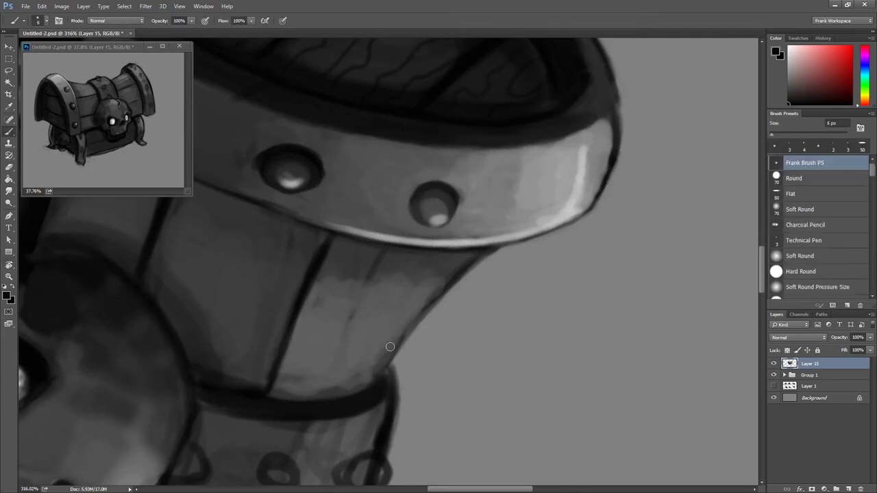
{"action": "mouse_move", "coordinate": [367, 381]}
{"action": "left_mouse_down"}
{"action": "mouse_move", "coordinate": [444, 254]}
{"action": "mouse_move", "coordinate": [382, 375]}
{"action": "left_mouse_up"}
{"action": "key", "text": "ctrl+z"}
{"action": "key", "text": "ctrl+z"}
{"action": "mouse_move", "coordinate": [356, 387]}
{"action": "left_mouse_down"}
{"action": "mouse_move", "coordinate": [444, 260]}
{"action": "mouse_move", "coordinate": [388, 330]}
{"action": "mouse_move", "coordinate": [356, 389]}
{"action": "left_mouse_up"}
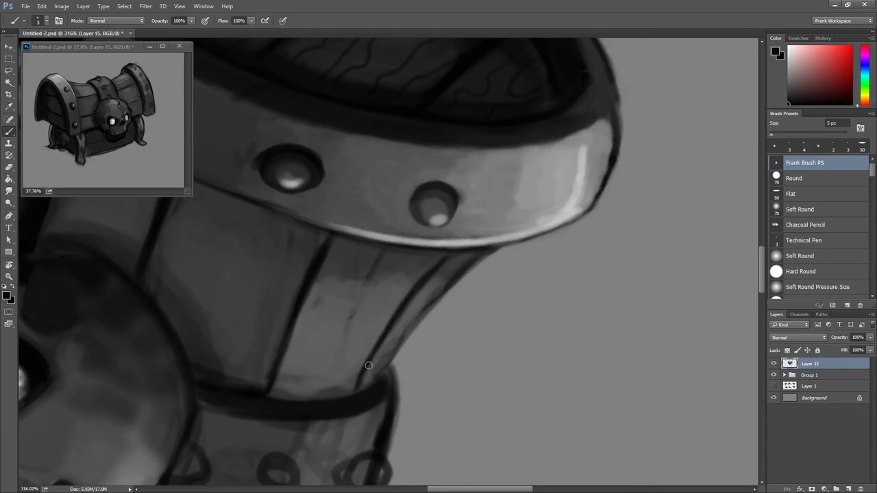
Paint light grey highlights along the leg's edges and a plank seam.
{"action": "left_click", "coordinate": [576, 204], "text": "alt"}
{"action": "scroll", "coordinate": [417, 281], "scroll_direction": "up", "scroll_amount": 3}
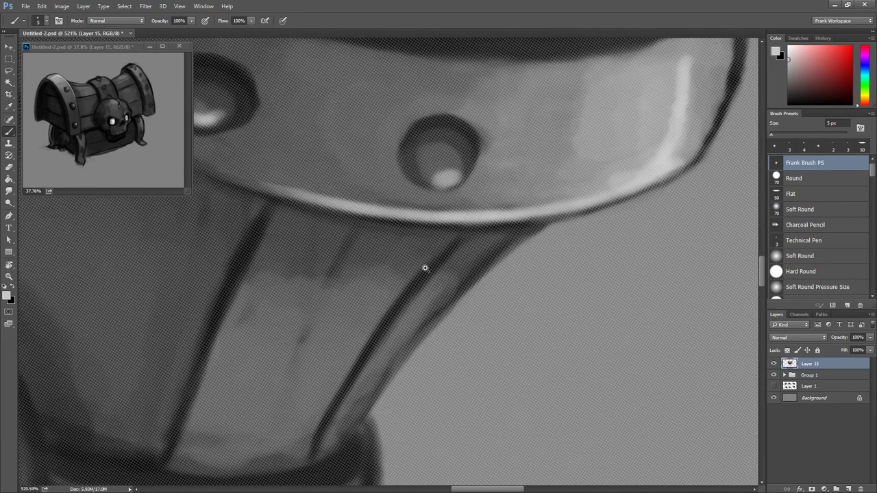
{"action": "left_click_drag", "start_coordinate": [442, 248], "coordinate": [328, 430]}
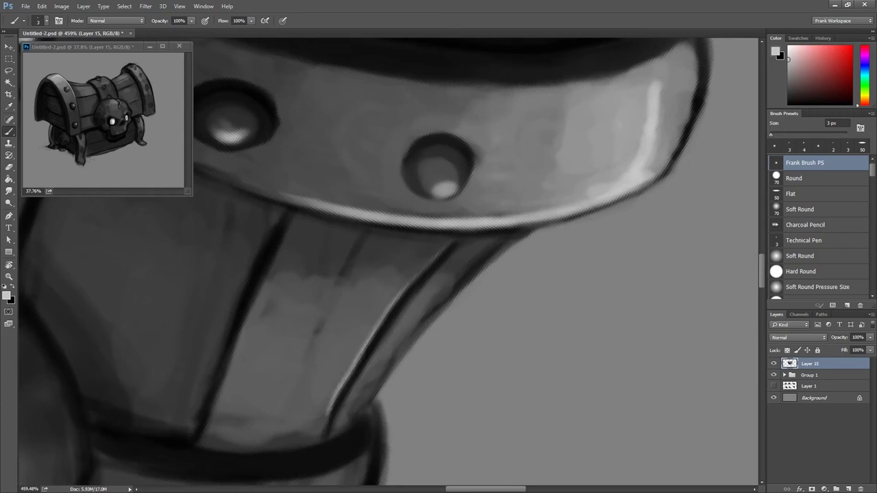
{"action": "left_click_drag", "start_coordinate": [324, 432], "coordinate": [416, 270]}
{"action": "left_click_drag", "start_coordinate": [384, 308], "coordinate": [324, 431]}
{"action": "mouse_move", "coordinate": [259, 248]}
{"action": "left_mouse_down"}
{"action": "mouse_move", "coordinate": [312, 220]}
{"action": "mouse_move", "coordinate": [296, 258]}
{"action": "left_mouse_up"}
{"action": "mouse_move", "coordinate": [327, 190]}
{"action": "left_mouse_down"}
{"action": "mouse_move", "coordinate": [279, 289]}
{"action": "mouse_move", "coordinate": [237, 415]}
{"action": "left_mouse_up"}
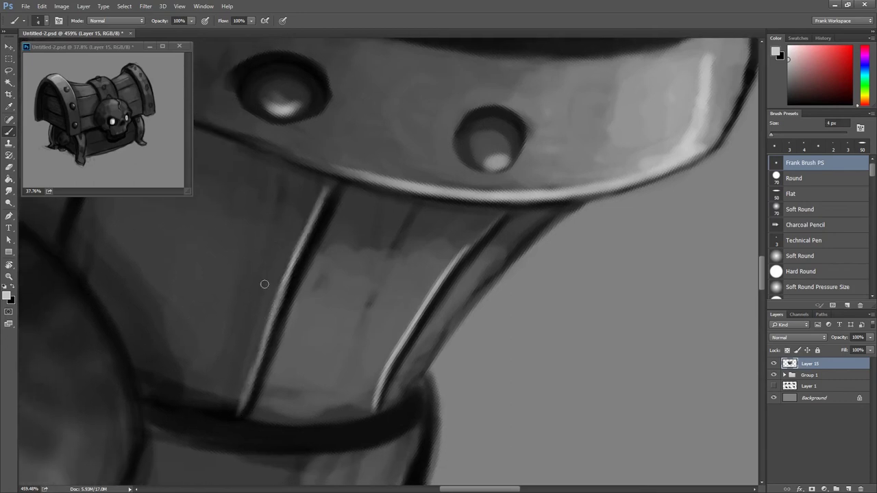
{"action": "left_click_drag", "start_coordinate": [265, 284], "coordinate": [287, 204]}
{"action": "mouse_move", "coordinate": [328, 166]}
{"action": "left_mouse_down"}
{"action": "mouse_move", "coordinate": [284, 281]}
{"action": "mouse_move", "coordinate": [326, 172]}
{"action": "mouse_move", "coordinate": [492, 299]}
{"action": "left_mouse_up"}
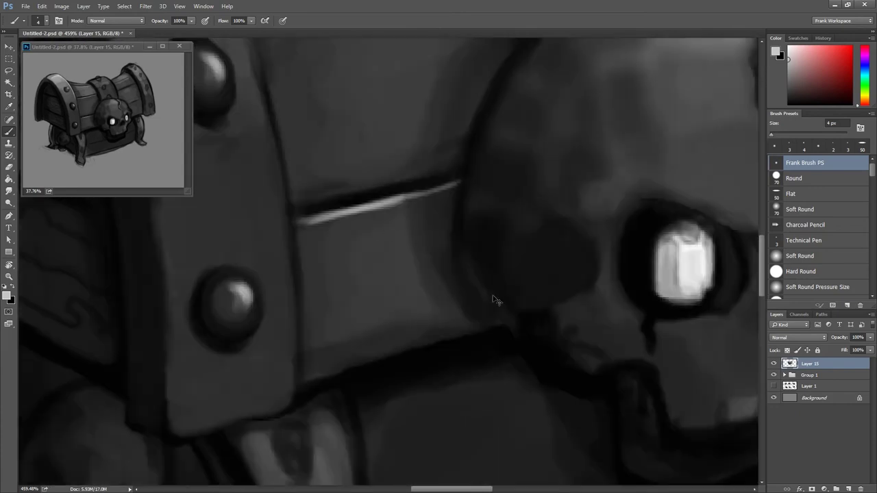
{"action": "scroll", "coordinate": [492, 300], "scroll_direction": "down", "scroll_amount": 5}
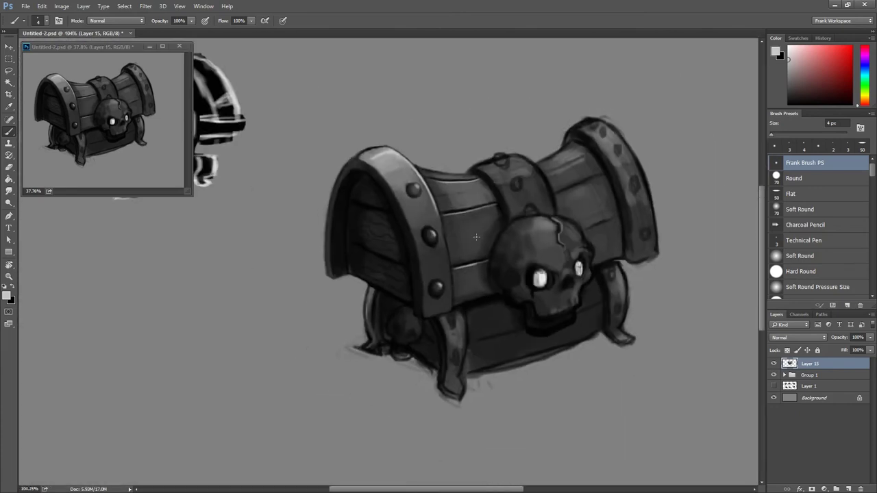
Paint black shading on the top rivet, enlarging the brush to 7 then 13 px.
{"action": "left_click_drag", "start_coordinate": [603, 285], "coordinate": [546, 273]}
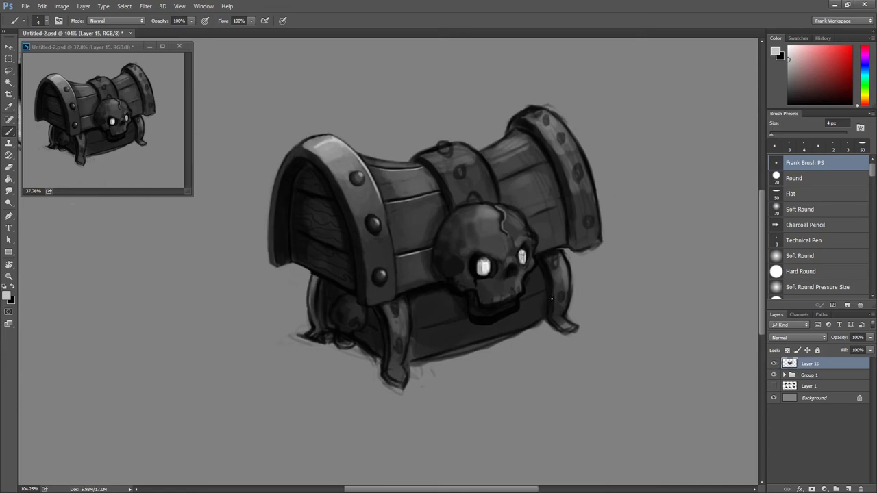
{"action": "scroll", "coordinate": [438, 253], "scroll_direction": "up", "scroll_amount": 1}
{"action": "scroll", "coordinate": [383, 212], "scroll_direction": "up", "scroll_amount": 4}
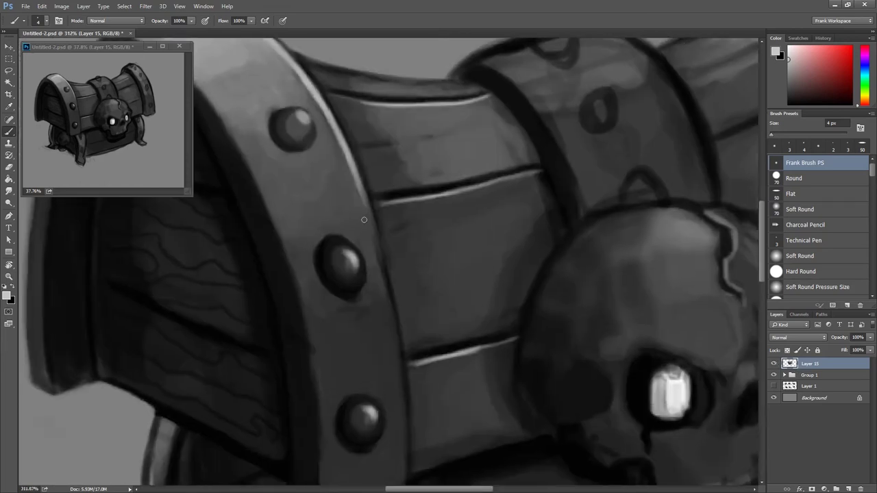
{"action": "left_click", "coordinate": [366, 229], "text": "alt"}
{"action": "left_click_drag", "start_coordinate": [376, 251], "coordinate": [383, 283]}
{"action": "scroll", "coordinate": [395, 327], "scroll_direction": "down", "scroll_amount": 5}
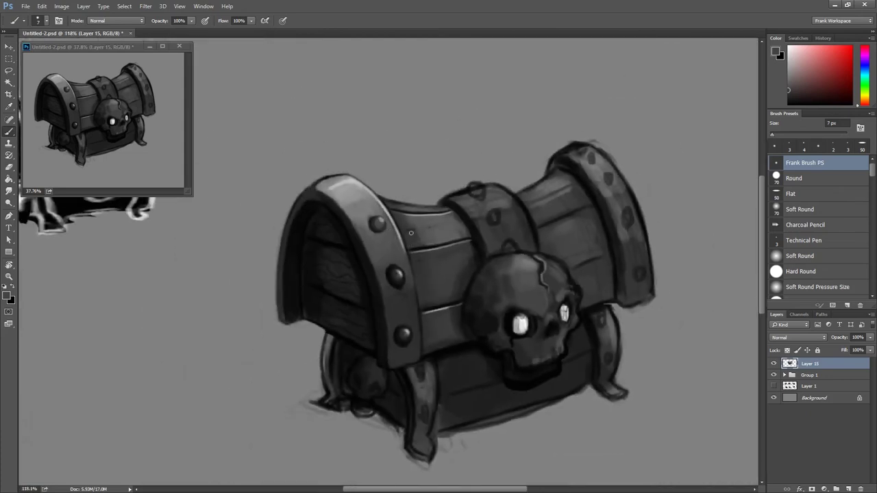
{"action": "scroll", "coordinate": [412, 236], "scroll_direction": "up", "scroll_amount": 2}
{"action": "scroll", "coordinate": [413, 236], "scroll_direction": "up", "scroll_amount": 2}
{"action": "mouse_move", "coordinate": [350, 206]}
{"action": "left_mouse_down"}
{"action": "mouse_move", "coordinate": [344, 190]}
{"action": "mouse_move", "coordinate": [354, 212]}
{"action": "mouse_move", "coordinate": [342, 195]}
{"action": "mouse_move", "coordinate": [337, 205]}
{"action": "mouse_move", "coordinate": [345, 195]}
{"action": "mouse_move", "coordinate": [355, 215]}
{"action": "mouse_move", "coordinate": [360, 199]}
{"action": "left_mouse_up"}
{"action": "key", "text": "ctrl+z"}
{"action": "scroll", "coordinate": [345, 191], "scroll_direction": "up", "scroll_amount": 1}
Darken the rivet's lower-left side with a sampled dark grey using a 6 px brush.
{"action": "left_click", "coordinate": [381, 176], "text": "alt"}
{"action": "key", "text": "bracketleft"}
{"action": "key", "text": "bracketleft"}
{"action": "key", "text": "bracketleft"}
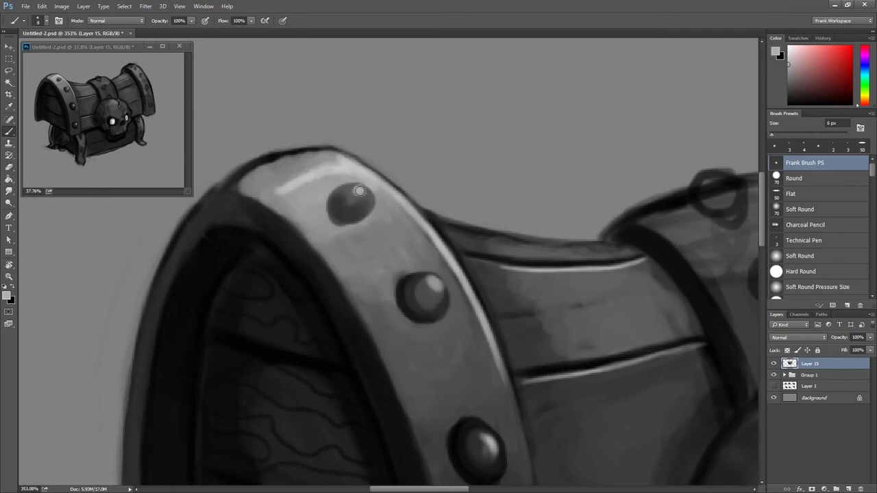
{"action": "left_click", "coordinate": [292, 255], "text": "alt"}
{"action": "mouse_move", "coordinate": [335, 195]}
{"action": "left_mouse_down"}
{"action": "mouse_move", "coordinate": [328, 218]}
{"action": "mouse_move", "coordinate": [342, 226]}
{"action": "mouse_move", "coordinate": [373, 207]}
{"action": "mouse_move", "coordinate": [338, 232]}
{"action": "left_mouse_up"}
{"action": "key", "text": "bracketright"}
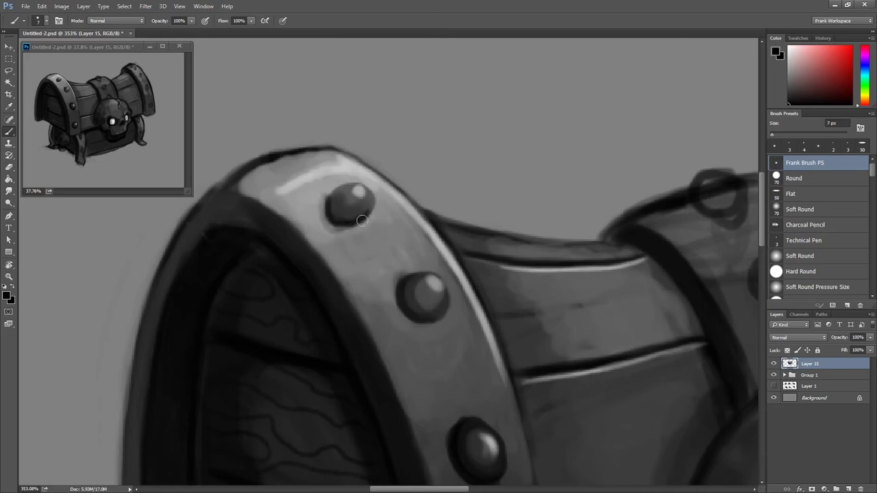
{"action": "scroll", "coordinate": [413, 199], "scroll_direction": "down", "scroll_amount": 3}
{"action": "scroll", "coordinate": [412, 199], "scroll_direction": "down", "scroll_amount": 3}
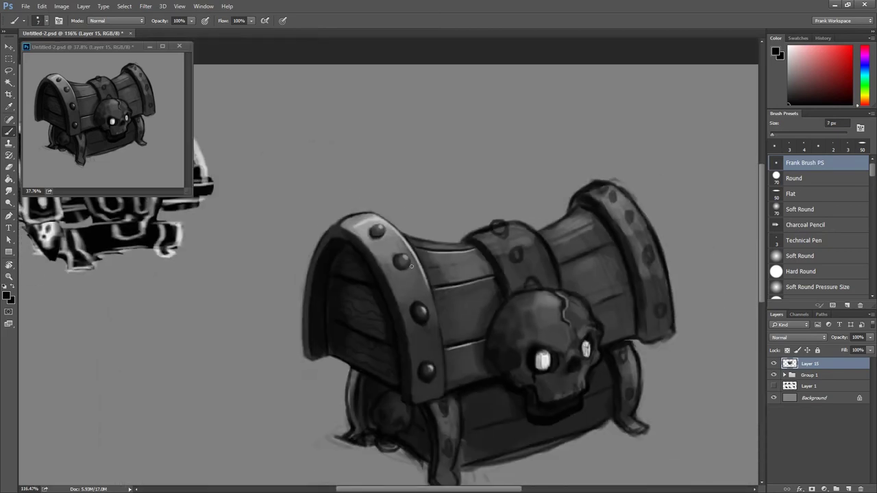
{"action": "left_click_drag", "start_coordinate": [411, 265], "coordinate": [370, 201]}
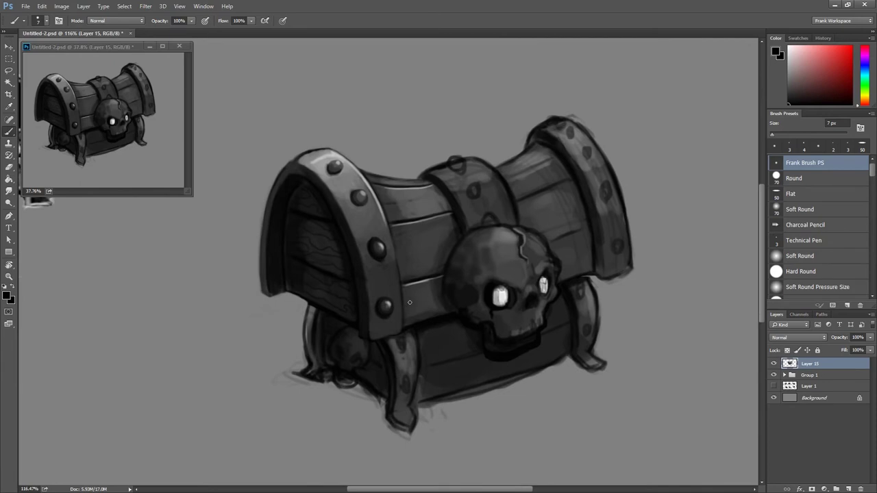
{"action": "scroll", "coordinate": [389, 265], "scroll_direction": "up", "scroll_amount": 2}
{"action": "scroll", "coordinate": [343, 250], "scroll_direction": "up", "scroll_amount": 3}
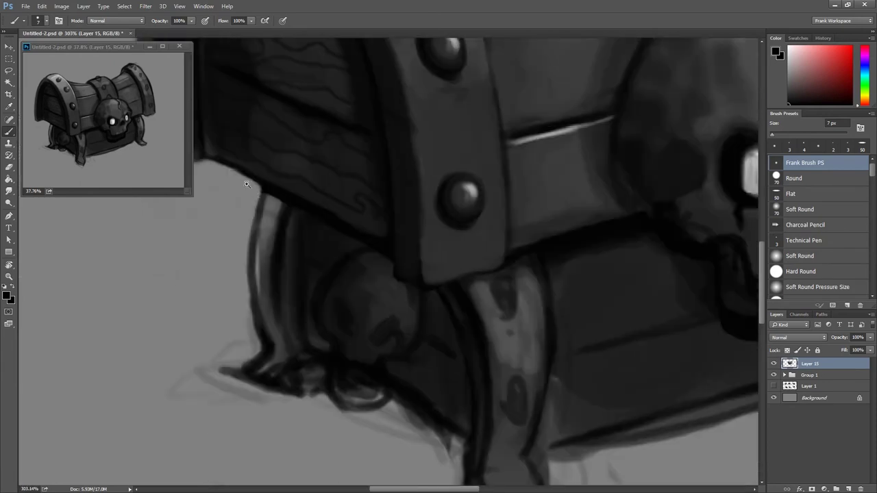
Erase the dark smudge under the left foot and stray marks below the chest's bottom.
{"action": "scroll", "coordinate": [274, 206], "scroll_direction": "up", "scroll_amount": 2}
{"action": "scroll", "coordinate": [290, 225], "scroll_direction": "down", "scroll_amount": 3}
{"action": "scroll", "coordinate": [308, 240], "scroll_direction": "up", "scroll_amount": 1}
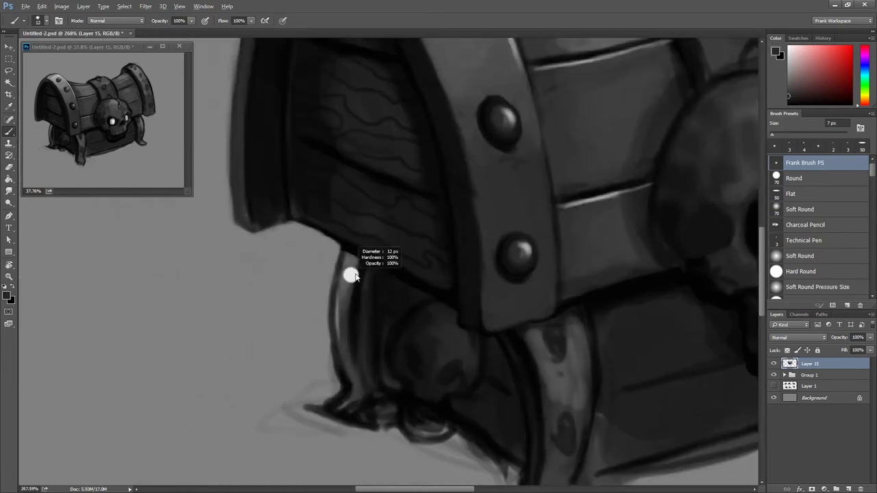
{"action": "mouse_move", "coordinate": [352, 252]}
{"action": "left_mouse_down"}
{"action": "mouse_move", "coordinate": [341, 339]}
{"action": "mouse_move", "coordinate": [364, 320]}
{"action": "left_mouse_up"}
{"action": "mouse_move", "coordinate": [368, 373]}
{"action": "left_mouse_down"}
{"action": "mouse_move", "coordinate": [355, 322]}
{"action": "mouse_move", "coordinate": [293, 333]}
{"action": "mouse_move", "coordinate": [296, 359]}
{"action": "left_mouse_up"}
{"action": "key", "text": "e"}
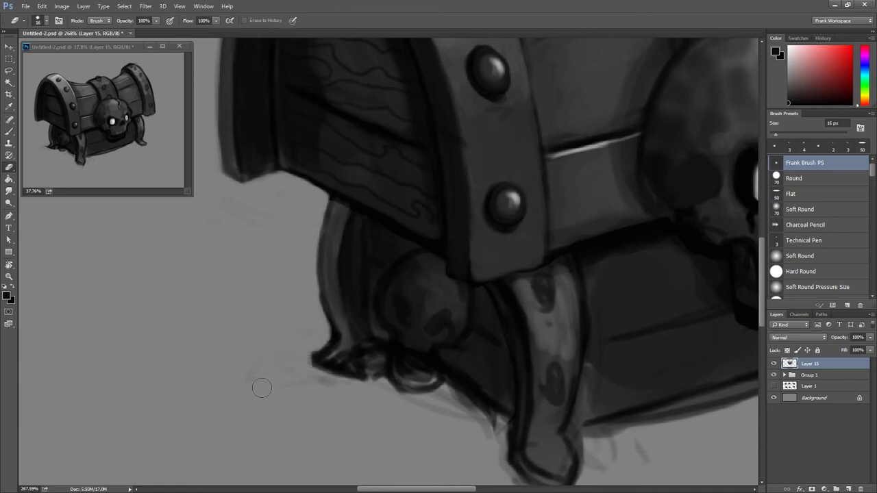
{"action": "mouse_move", "coordinate": [290, 393]}
{"action": "left_mouse_down"}
{"action": "mouse_move", "coordinate": [322, 375]}
{"action": "mouse_move", "coordinate": [398, 394]}
{"action": "left_mouse_up"}
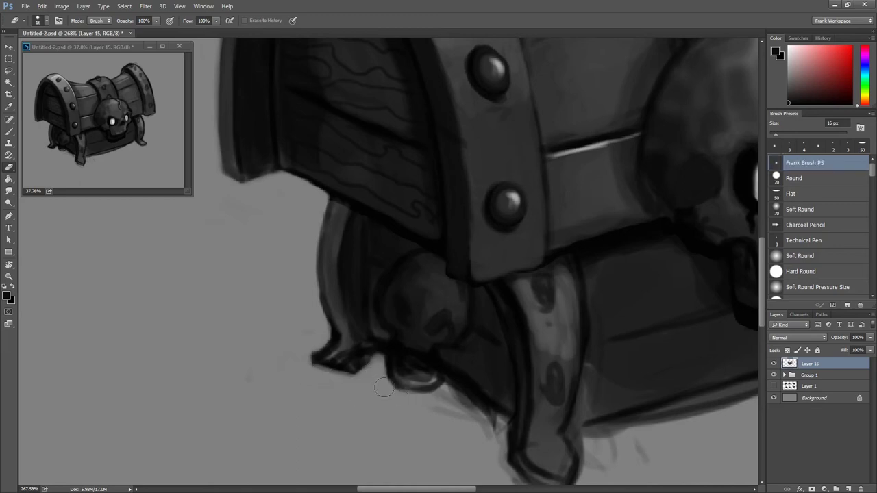
{"action": "mouse_move", "coordinate": [443, 405]}
{"action": "left_mouse_down"}
{"action": "mouse_move", "coordinate": [504, 455]}
{"action": "mouse_move", "coordinate": [457, 420]}
{"action": "left_mouse_up"}
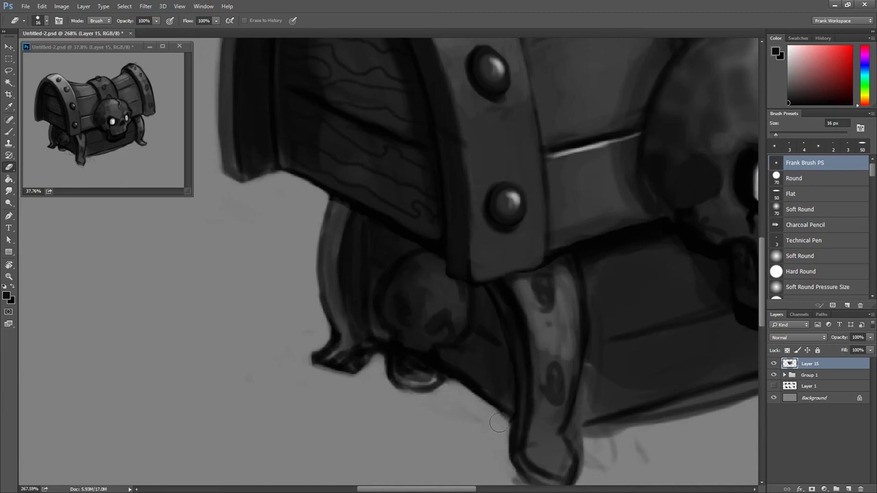
{"action": "left_click_drag", "start_coordinate": [348, 364], "coordinate": [364, 371]}
Erase smudges beside the front foot and, in a rotated view, along the chest's left edge.
{"action": "scroll", "coordinate": [365, 397], "scroll_direction": "down", "scroll_amount": 5}
{"action": "scroll", "coordinate": [370, 418], "scroll_direction": "up", "scroll_amount": 2}
{"action": "scroll", "coordinate": [371, 424], "scroll_direction": "up", "scroll_amount": 2}
{"action": "scroll", "coordinate": [372, 434], "scroll_direction": "up", "scroll_amount": 2}
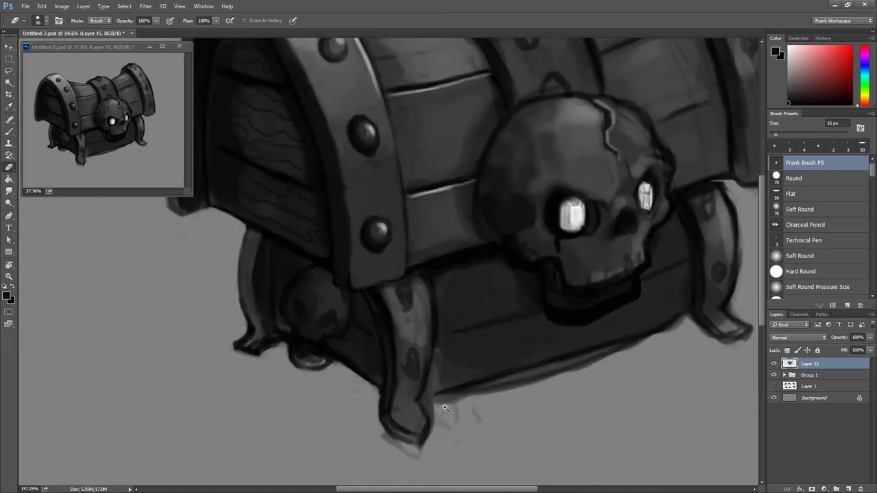
{"action": "mouse_move", "coordinate": [373, 435]}
{"action": "left_mouse_down"}
{"action": "mouse_move", "coordinate": [417, 456]}
{"action": "mouse_move", "coordinate": [404, 445]}
{"action": "mouse_move", "coordinate": [440, 446]}
{"action": "mouse_move", "coordinate": [431, 401]}
{"action": "left_mouse_up"}
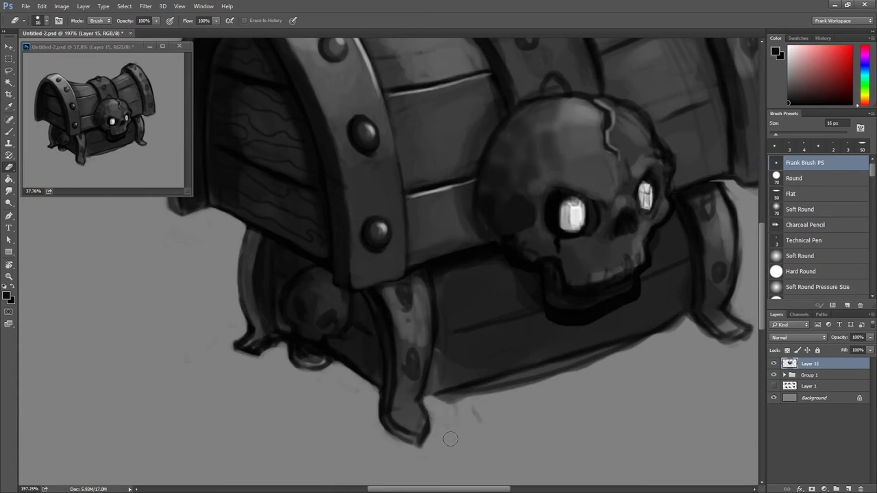
{"action": "mouse_move", "coordinate": [441, 409]}
{"action": "left_mouse_down"}
{"action": "mouse_move", "coordinate": [437, 415]}
{"action": "mouse_move", "coordinate": [469, 399]}
{"action": "left_mouse_up"}
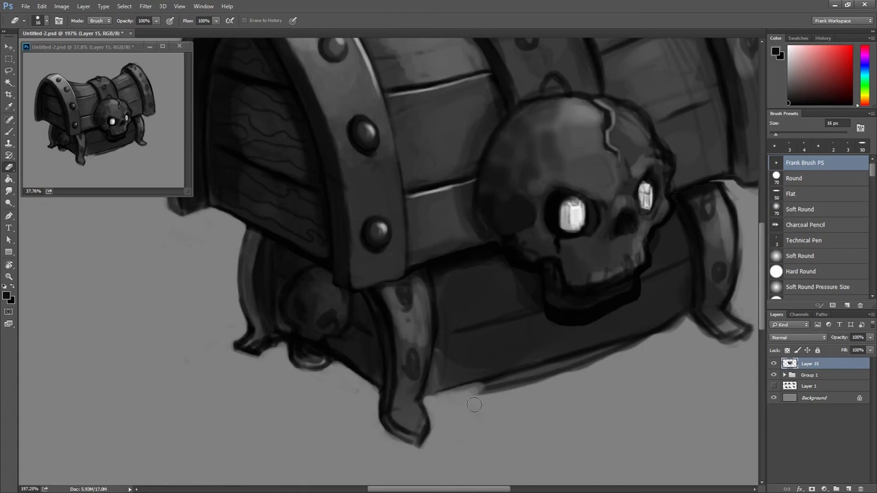
{"action": "key", "text": "r"}
{"action": "mouse_move", "coordinate": [254, 265]}
{"action": "left_mouse_down"}
{"action": "mouse_move", "coordinate": [306, 207]}
{"action": "mouse_move", "coordinate": [324, 170]}
{"action": "mouse_move", "coordinate": [300, 253]}
{"action": "left_mouse_up"}
{"action": "left_click_drag", "start_coordinate": [322, 168], "coordinate": [264, 355]}
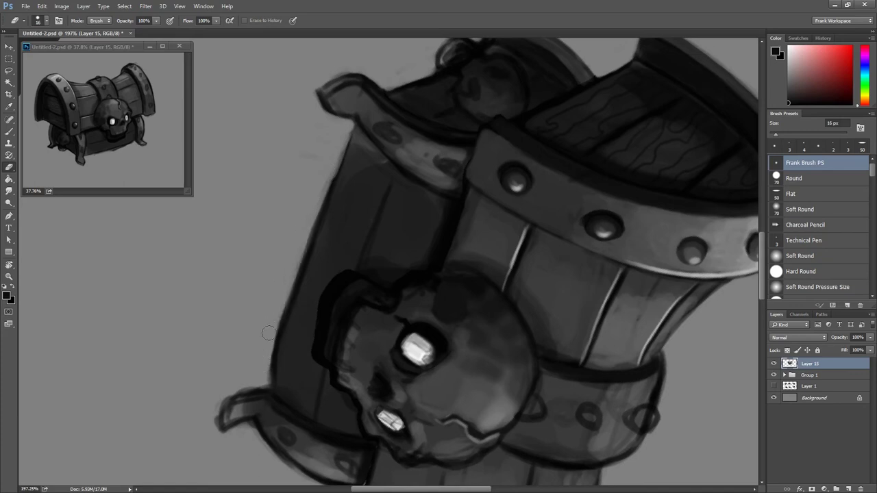
Brush a dark grey line down the chest's left edge, redrawing it after stepping back.
{"action": "key", "text": "b"}
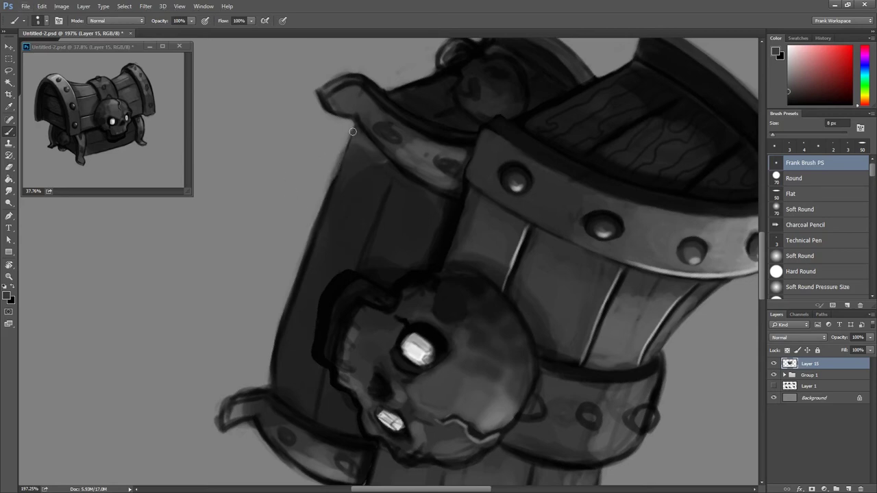
{"action": "scroll", "coordinate": [348, 173], "scroll_direction": "up", "scroll_amount": 3}
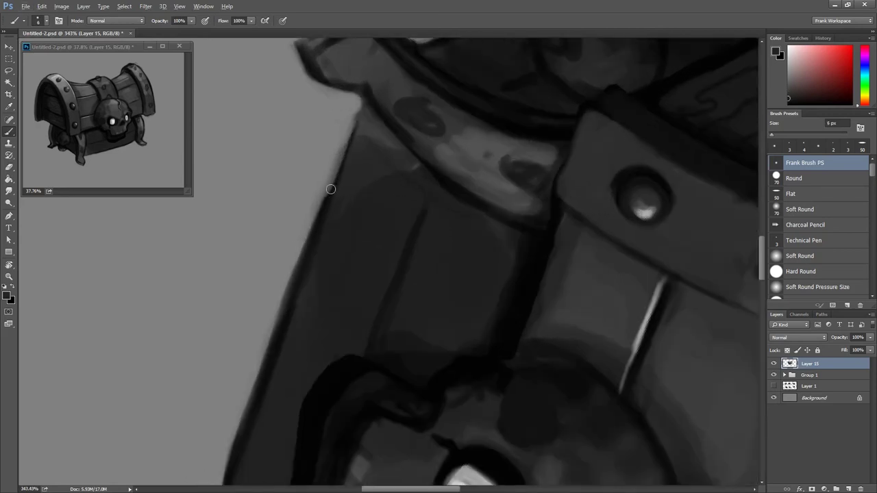
{"action": "left_click_drag", "start_coordinate": [359, 111], "coordinate": [326, 188]}
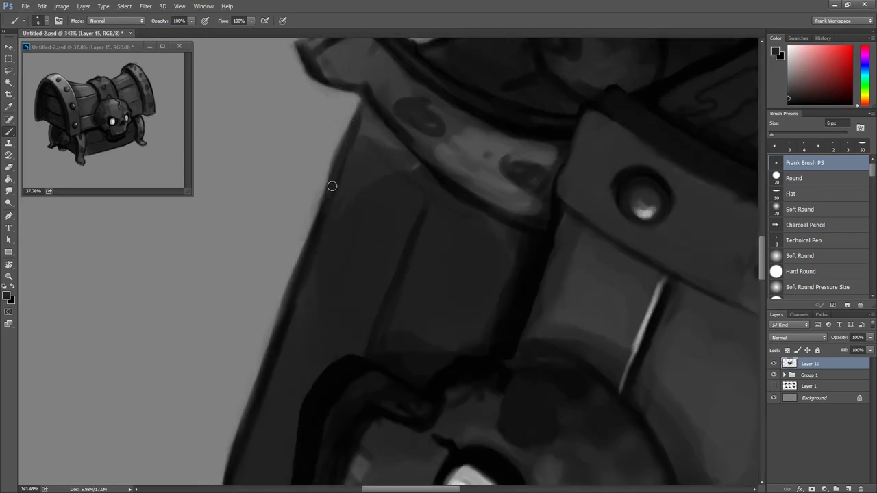
{"action": "left_click_drag", "start_coordinate": [356, 112], "coordinate": [318, 209]}
{"action": "key", "text": "ctrl+alt+z"}
{"action": "key", "text": "ctrl+alt+z"}
{"action": "left_click_drag", "start_coordinate": [350, 150], "coordinate": [325, 200]}
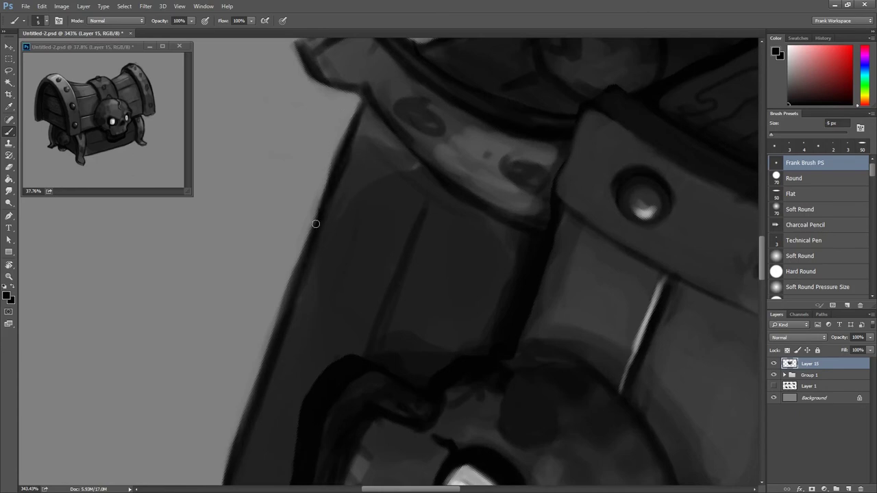
{"action": "scroll", "coordinate": [305, 269], "scroll_direction": "down", "scroll_amount": 5, "text": "alt"}
{"action": "scroll", "coordinate": [420, 235], "scroll_direction": "down", "scroll_amount": 3, "text": "alt"}
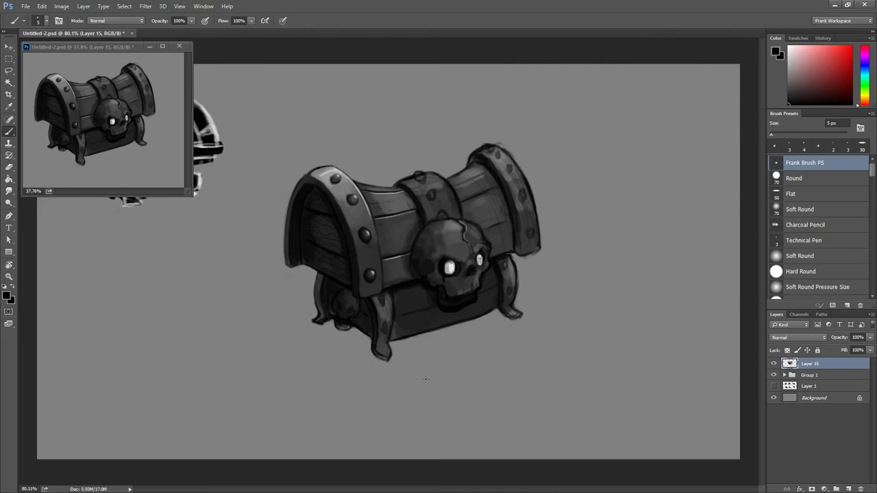
Shade the middle band's left edge and paint lighter grey over its dark mark.
{"action": "scroll", "coordinate": [430, 185], "scroll_direction": "up", "scroll_amount": 6, "text": "alt"}
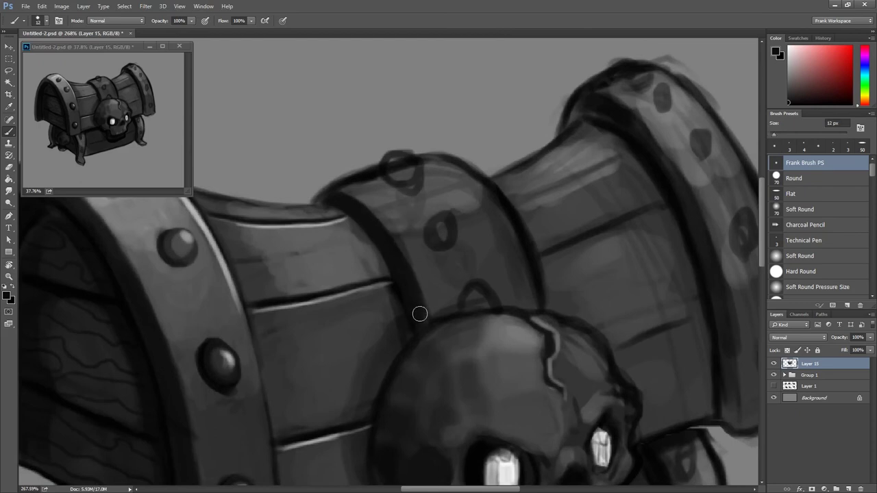
{"action": "right_click", "coordinate": [376, 243], "text": "alt"}
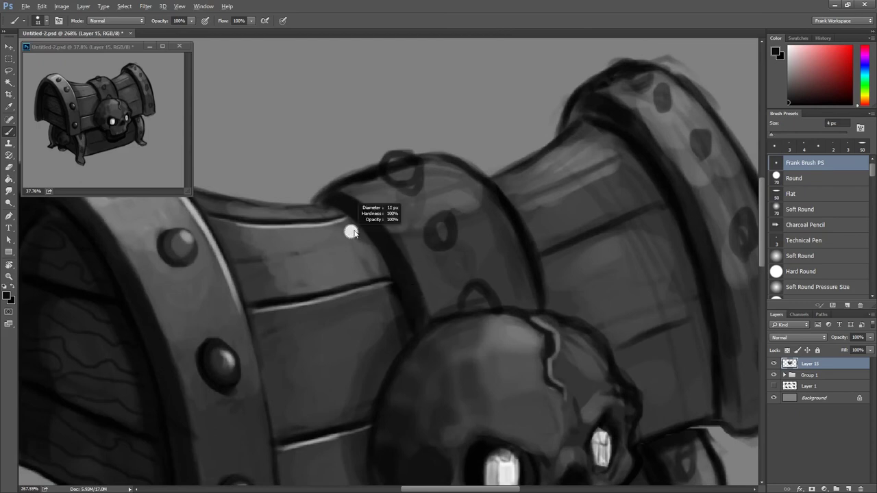
{"action": "scroll", "coordinate": [363, 236], "scroll_direction": "up", "scroll_amount": 4, "text": "alt"}
{"action": "left_click_drag", "start_coordinate": [387, 250], "coordinate": [445, 330]}
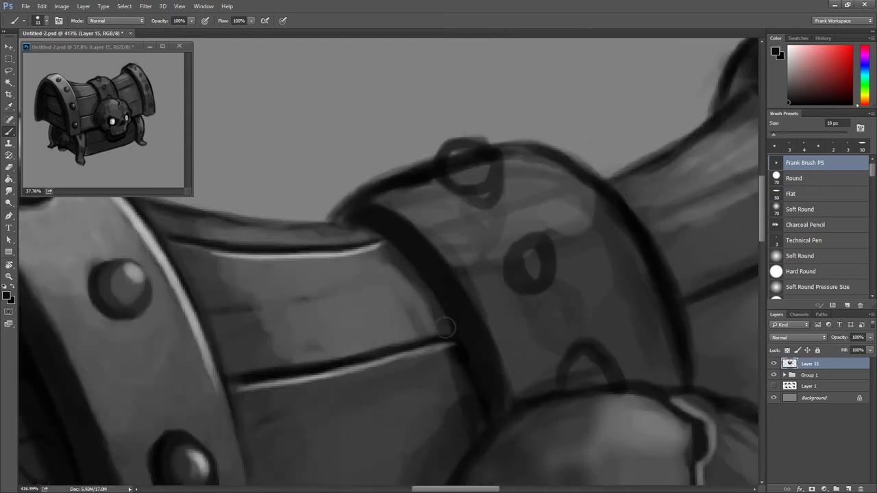
{"action": "key", "text": "bracketleft"}
{"action": "key", "text": "bracketleft"}
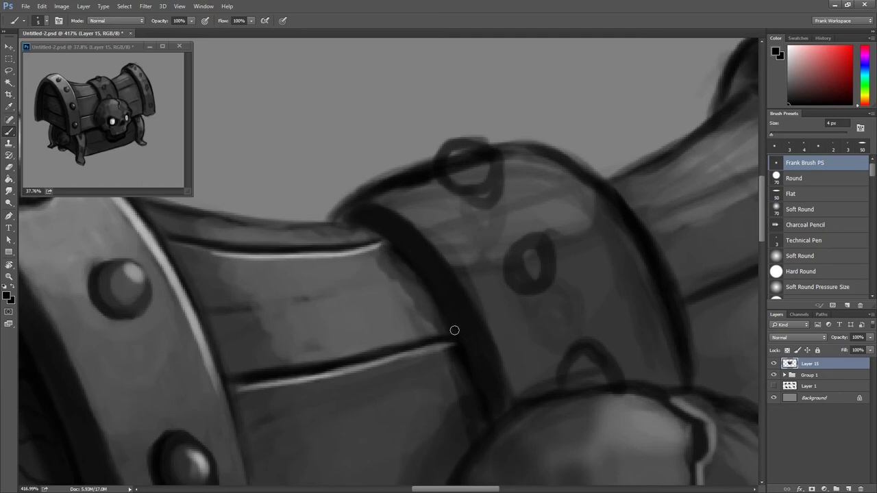
{"action": "left_click_drag", "start_coordinate": [365, 230], "coordinate": [370, 234]}
{"action": "left_click", "coordinate": [368, 217], "text": "alt"}
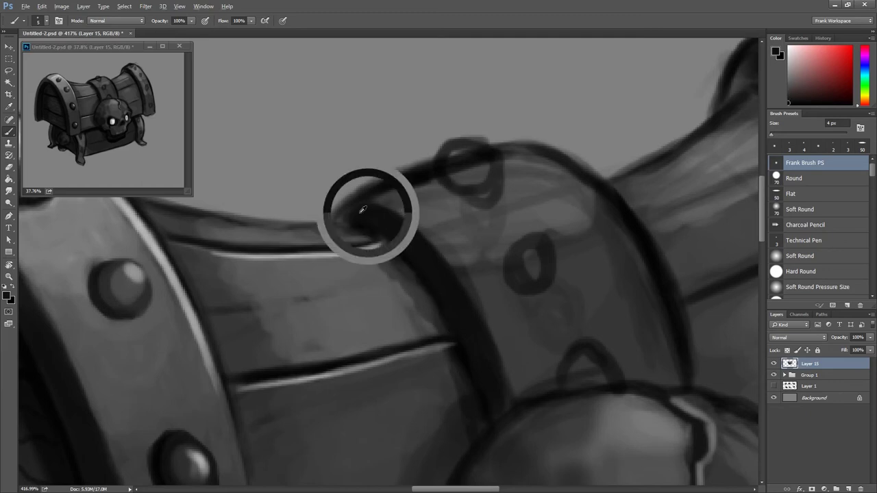
{"action": "left_click_drag", "start_coordinate": [484, 311], "coordinate": [430, 270]}
{"action": "key", "text": "bracketright"}
{"action": "key", "text": "bracketright"}
{"action": "key", "text": "bracketright"}
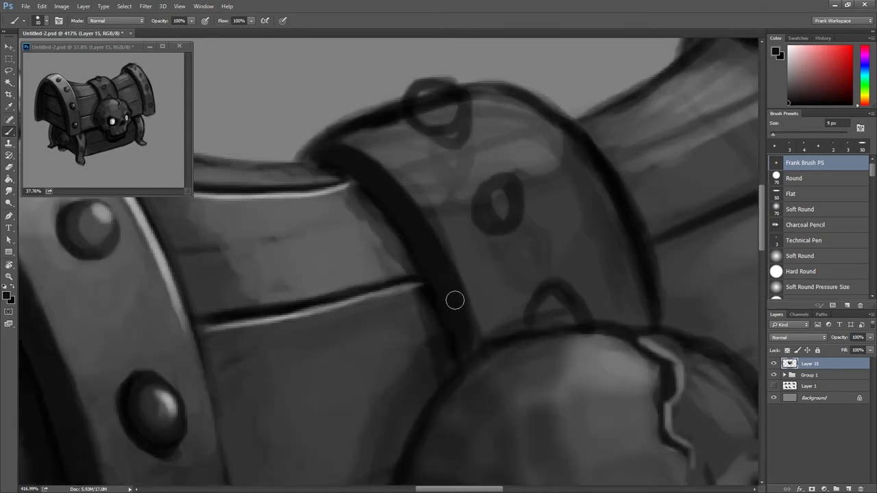
{"action": "left_click_drag", "start_coordinate": [471, 215], "coordinate": [436, 248]}
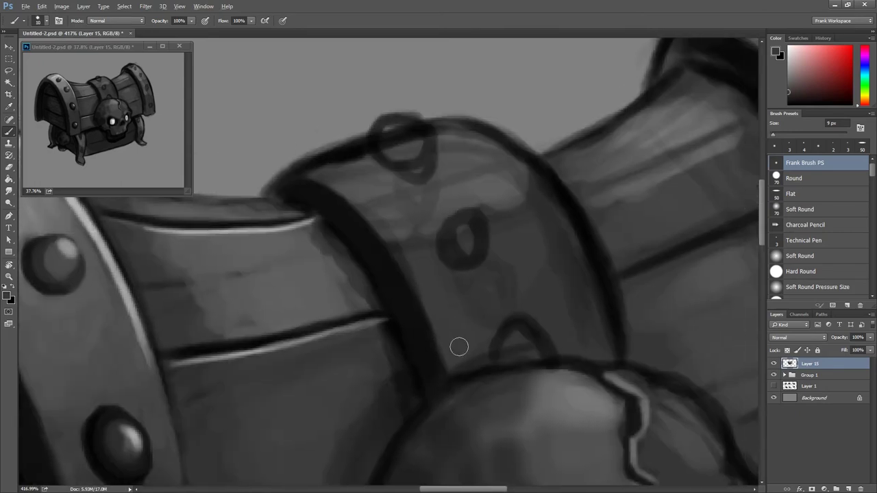
{"action": "mouse_move", "coordinate": [543, 334]}
{"action": "left_mouse_down"}
{"action": "mouse_move", "coordinate": [532, 331]}
{"action": "mouse_move", "coordinate": [575, 309]}
{"action": "mouse_move", "coordinate": [609, 352]}
{"action": "mouse_move", "coordinate": [591, 256]}
{"action": "left_mouse_up"}
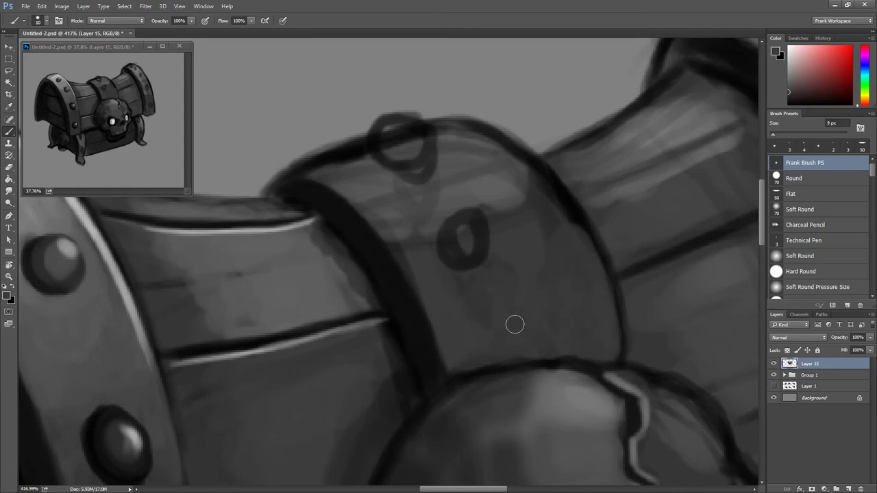
Lighten the band's upper areas with sampled light grey and blend its shading.
{"action": "left_click", "coordinate": [509, 190], "text": "alt"}
{"action": "mouse_move", "coordinate": [509, 190]}
{"action": "left_mouse_down"}
{"action": "mouse_move", "coordinate": [560, 216]}
{"action": "mouse_move", "coordinate": [439, 232]}
{"action": "mouse_move", "coordinate": [429, 203]}
{"action": "mouse_move", "coordinate": [501, 219]}
{"action": "mouse_move", "coordinate": [448, 305]}
{"action": "mouse_move", "coordinate": [456, 282]}
{"action": "mouse_move", "coordinate": [519, 237]}
{"action": "mouse_move", "coordinate": [558, 247]}
{"action": "mouse_move", "coordinate": [507, 246]}
{"action": "mouse_move", "coordinate": [431, 278]}
{"action": "mouse_move", "coordinate": [470, 300]}
{"action": "mouse_move", "coordinate": [585, 271]}
{"action": "left_mouse_up"}
{"action": "key", "text": "bracketright"}
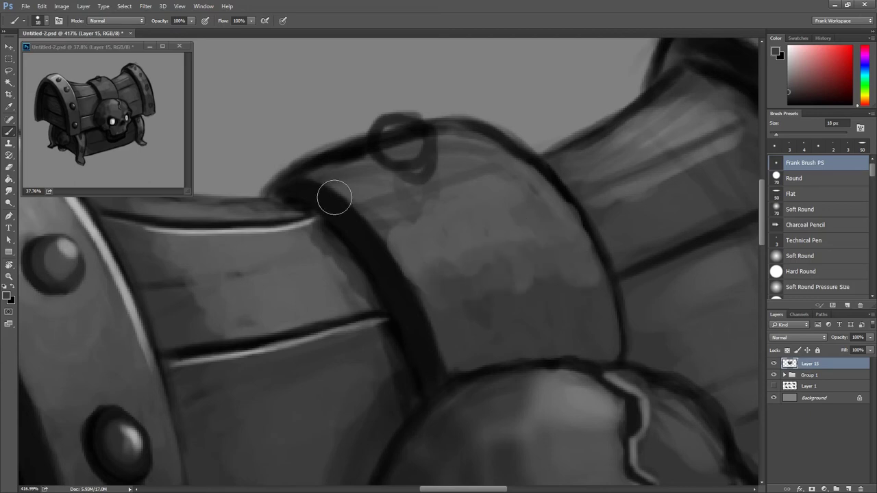
{"action": "scroll", "coordinate": [335, 198], "scroll_direction": "down", "scroll_amount": 2}
{"action": "scroll", "coordinate": [290, 246], "scroll_direction": "down", "scroll_amount": 1}
{"action": "left_click", "coordinate": [193, 229], "text": "alt"}
{"action": "scroll", "coordinate": [378, 233], "scroll_direction": "up", "scroll_amount": 3}
{"action": "mouse_move", "coordinate": [378, 234]}
{"action": "left_mouse_down"}
{"action": "mouse_move", "coordinate": [403, 255]}
{"action": "mouse_move", "coordinate": [441, 231]}
{"action": "mouse_move", "coordinate": [413, 241]}
{"action": "mouse_move", "coordinate": [445, 215]}
{"action": "mouse_move", "coordinate": [434, 215]}
{"action": "mouse_move", "coordinate": [479, 195]}
{"action": "mouse_move", "coordinate": [542, 201]}
{"action": "mouse_move", "coordinate": [493, 219]}
{"action": "mouse_move", "coordinate": [454, 196]}
{"action": "mouse_move", "coordinate": [493, 189]}
{"action": "mouse_move", "coordinate": [377, 229]}
{"action": "mouse_move", "coordinate": [438, 196]}
{"action": "mouse_move", "coordinate": [479, 188]}
{"action": "mouse_move", "coordinate": [583, 223]}
{"action": "left_mouse_up"}
{"action": "key", "text": "bracketleft"}
{"action": "key", "text": "bracketleft"}
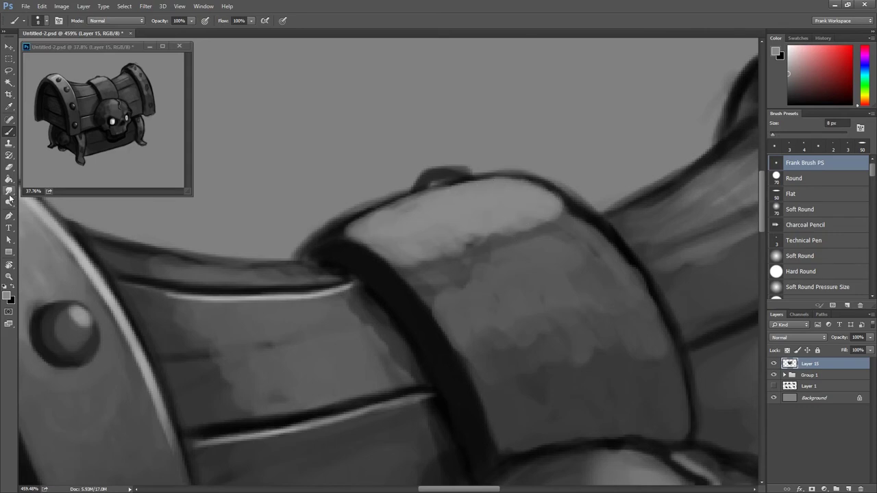
{"action": "key", "text": "r"}
{"action": "left_click_drag", "start_coordinate": [459, 274], "coordinate": [505, 297]}
Soften the central lid band's shading, then paint a white highlight along its curved edge.
{"action": "mouse_move", "coordinate": [478, 331]}
{"action": "left_mouse_down"}
{"action": "mouse_move", "coordinate": [547, 329]}
{"action": "mouse_move", "coordinate": [560, 276]}
{"action": "mouse_move", "coordinate": [525, 235]}
{"action": "mouse_move", "coordinate": [471, 267]}
{"action": "mouse_move", "coordinate": [434, 260]}
{"action": "left_mouse_up"}
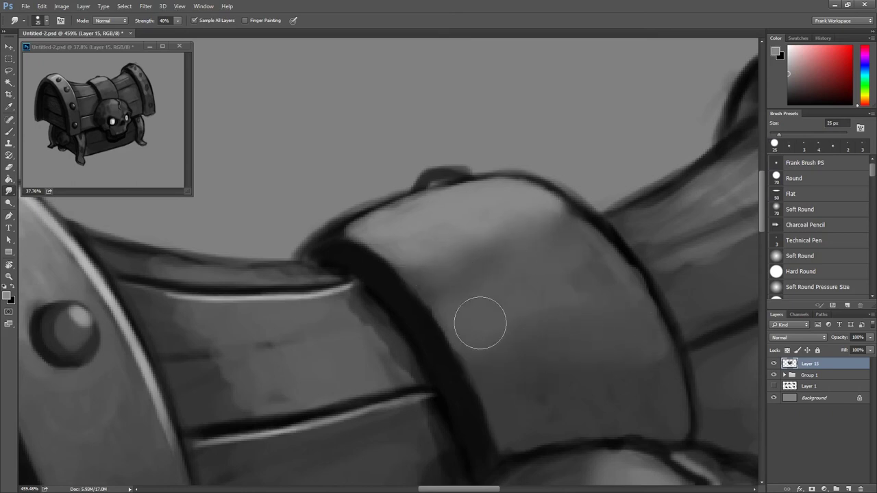
{"action": "key", "text": "b"}
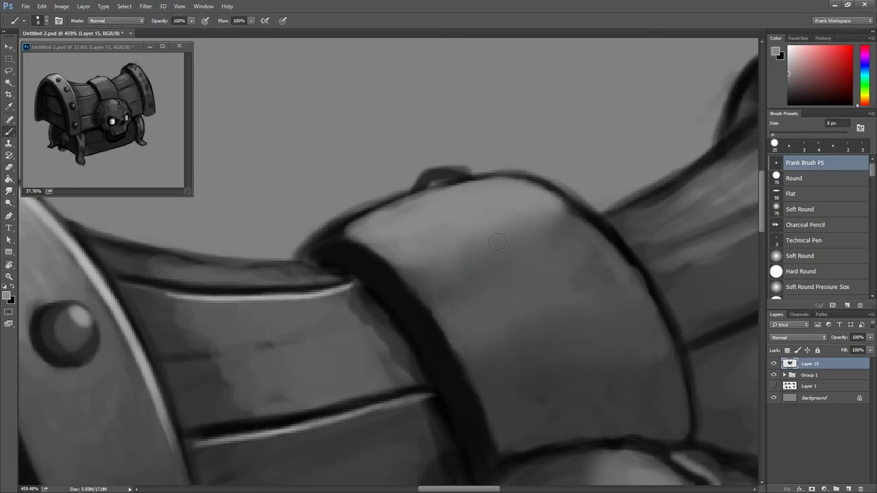
{"action": "key", "text": "d"}
{"action": "key", "text": "x"}
{"action": "key", "text": "r"}
{"action": "mouse_move", "coordinate": [450, 237]}
{"action": "left_mouse_down"}
{"action": "mouse_move", "coordinate": [477, 252]}
{"action": "mouse_move", "coordinate": [285, 335]}
{"action": "mouse_move", "coordinate": [307, 278]}
{"action": "left_mouse_up"}
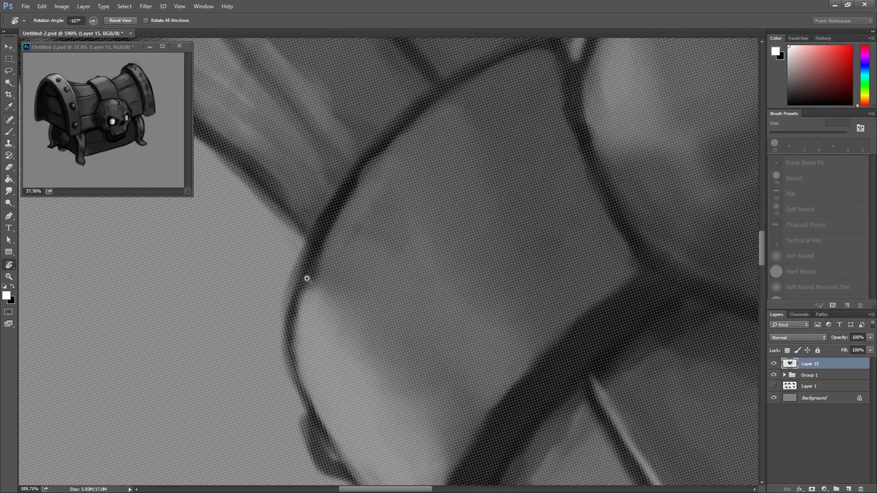
{"action": "key", "text": "b"}
{"action": "left_click_drag", "start_coordinate": [345, 202], "coordinate": [305, 267]}
Retry the curved-edge highlight several times, then undo the bright highlight stroke.
{"action": "key", "text": "ctrl+z"}
{"action": "left_click_drag", "start_coordinate": [288, 339], "coordinate": [311, 257]}
{"action": "key", "text": "ctrl+z"}
{"action": "mouse_move", "coordinate": [291, 310]}
{"action": "left_mouse_down"}
{"action": "mouse_move", "coordinate": [313, 259]}
{"action": "mouse_move", "coordinate": [336, 308]}
{"action": "mouse_move", "coordinate": [387, 362]}
{"action": "mouse_move", "coordinate": [317, 268]}
{"action": "mouse_move", "coordinate": [362, 342]}
{"action": "left_mouse_up"}
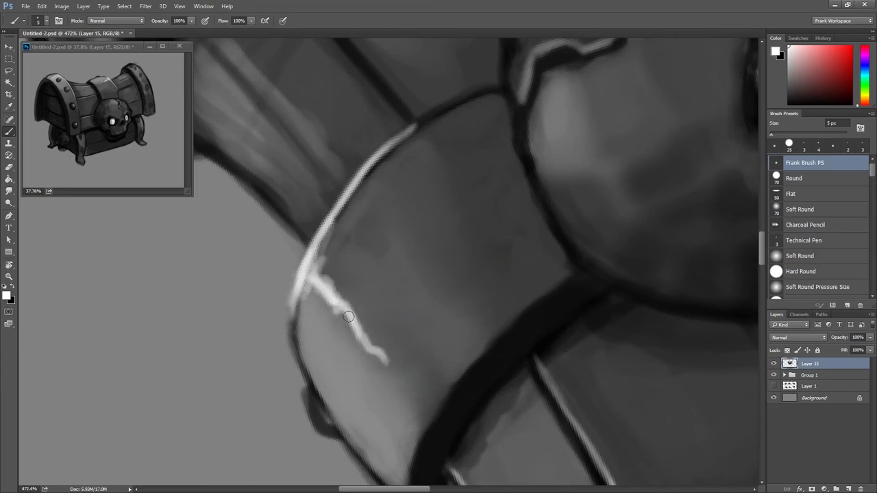
{"action": "scroll", "coordinate": [348, 317], "scroll_direction": "down", "scroll_amount": 3}
{"action": "scroll", "coordinate": [411, 274], "scroll_direction": "down", "scroll_amount": 3}
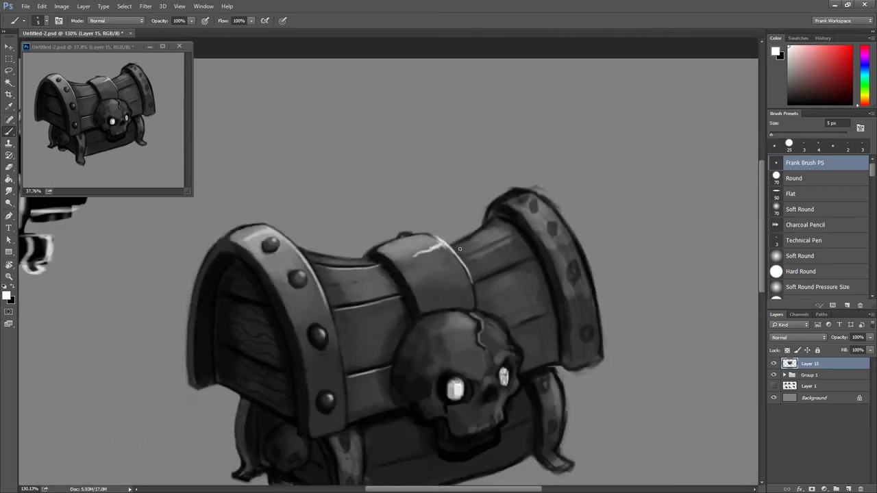
{"action": "scroll", "coordinate": [461, 226], "scroll_direction": "up", "scroll_amount": 3}
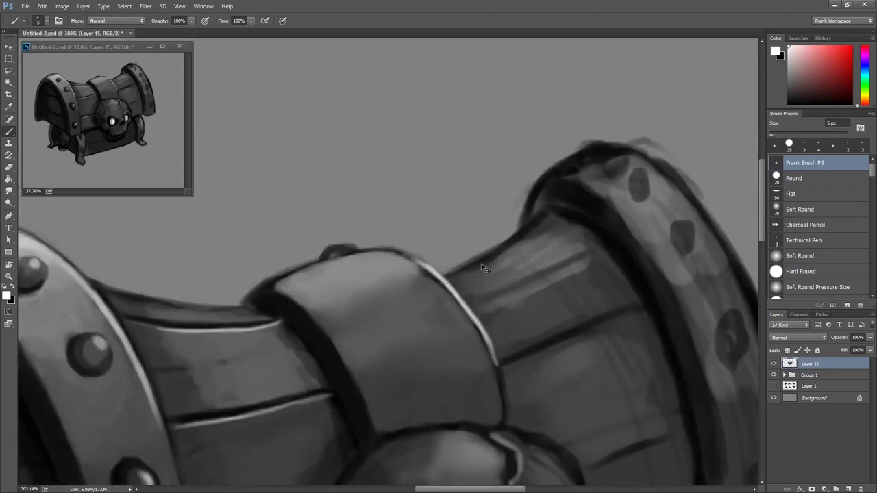
{"action": "key", "text": "ctrl+z"}
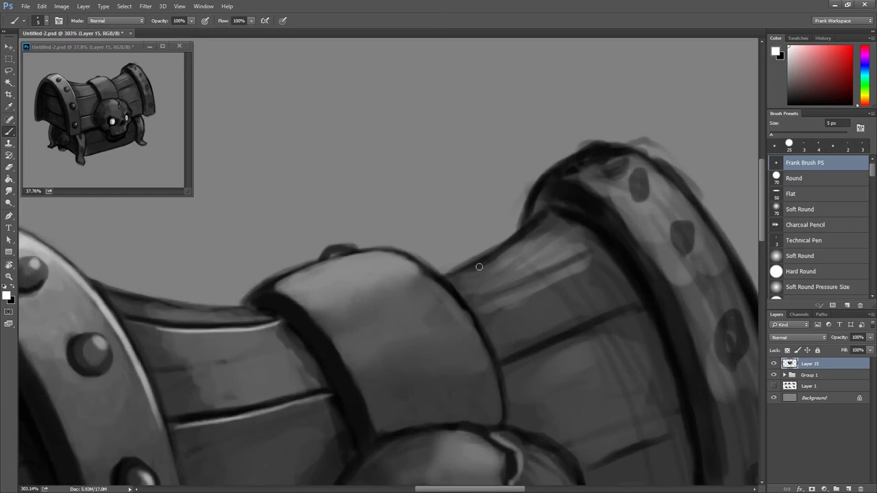
{"action": "scroll", "coordinate": [441, 261], "scroll_direction": "up", "scroll_amount": 1}
Paint soft mid-grey highlights, sampled from the band, along its right edge and top.
{"action": "left_click", "coordinate": [411, 274], "text": "alt"}
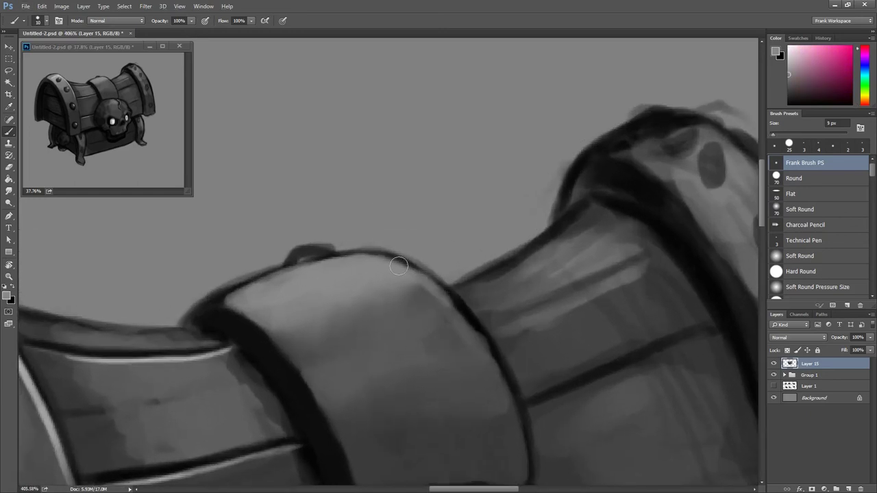
{"action": "left_click_drag", "start_coordinate": [448, 315], "coordinate": [416, 268]}
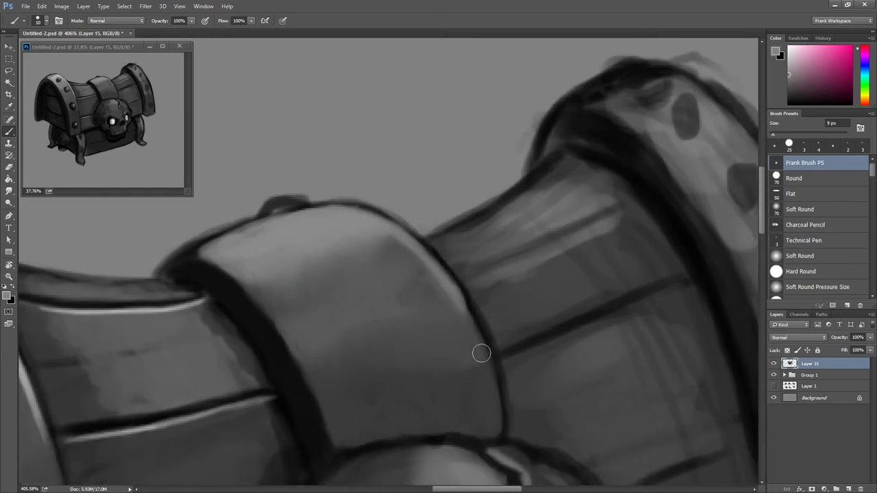
{"action": "left_click_drag", "start_coordinate": [450, 294], "coordinate": [488, 359]}
{"action": "left_click_drag", "start_coordinate": [383, 229], "coordinate": [424, 261]}
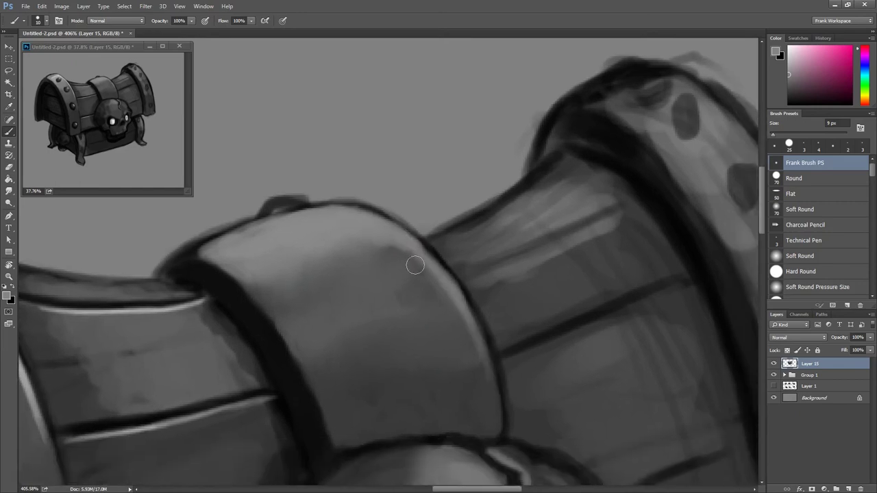
{"action": "mouse_move", "coordinate": [453, 288]}
{"action": "left_mouse_down"}
{"action": "mouse_move", "coordinate": [430, 252]}
{"action": "mouse_move", "coordinate": [487, 363]}
{"action": "left_mouse_up"}
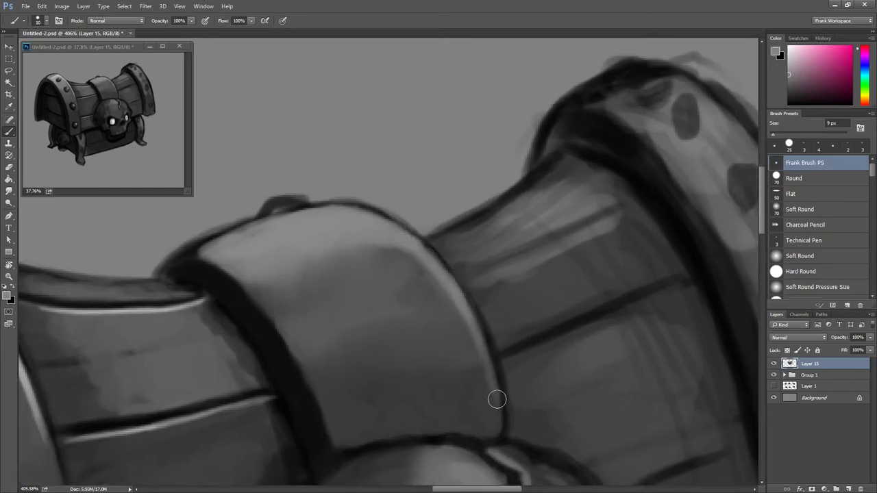
{"action": "left_click", "coordinate": [470, 333], "text": "alt"}
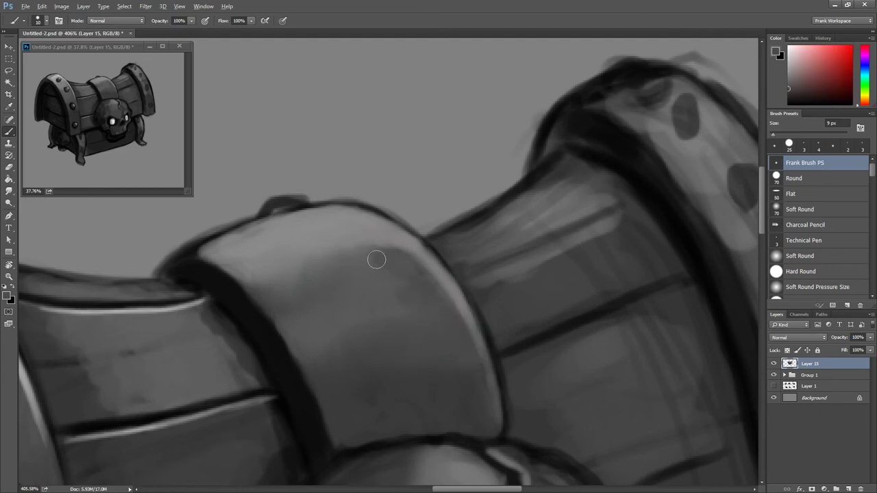
{"action": "scroll", "coordinate": [370, 259], "scroll_direction": "down", "scroll_amount": 4}
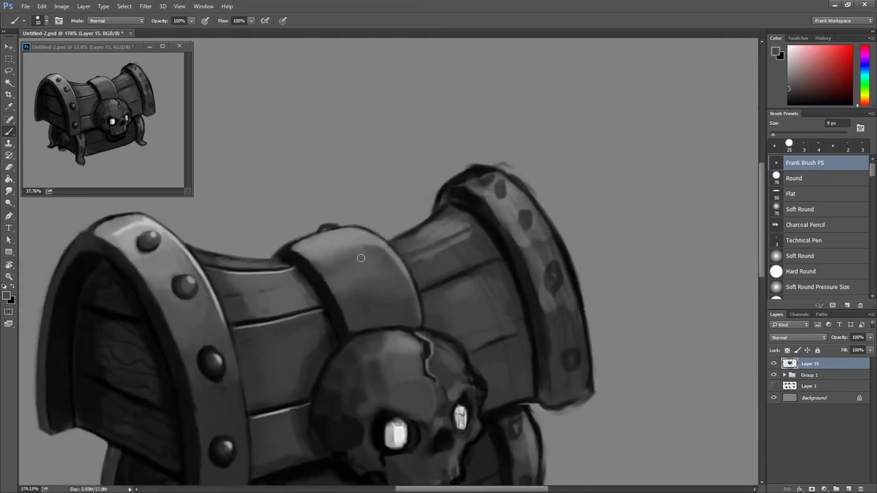
{"action": "scroll", "coordinate": [364, 197], "scroll_direction": "up", "scroll_amount": 2}
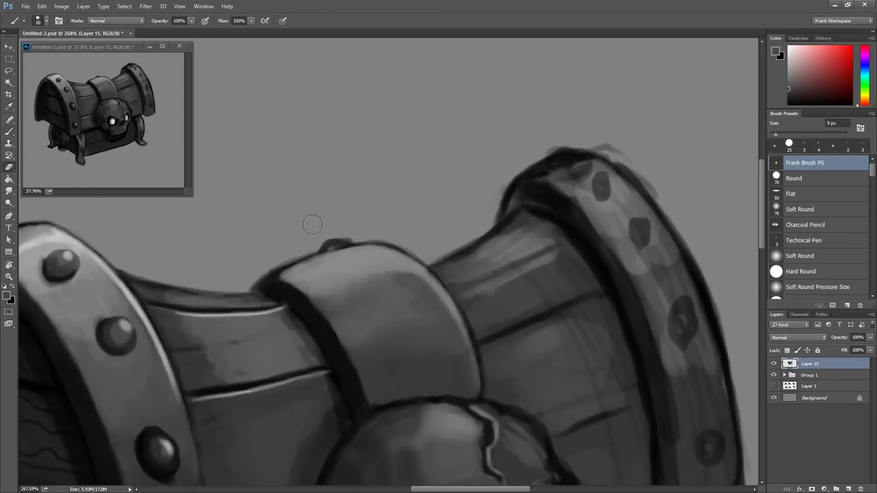
{"action": "key", "text": "e"}
{"action": "scroll", "coordinate": [463, 280], "scroll_direction": "down", "scroll_amount": 4}
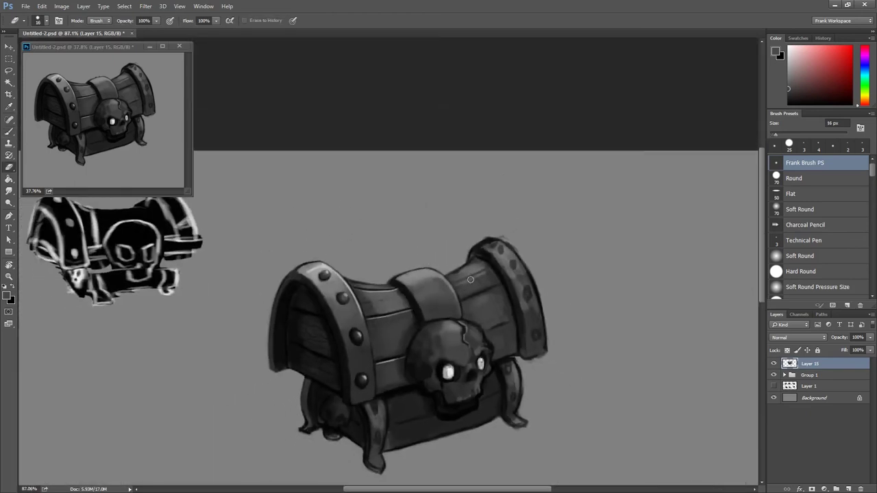
{"action": "scroll", "coordinate": [457, 267], "scroll_direction": "up", "scroll_amount": 3}
Rotate the chest sideways and pick pure red in the colour panel.
{"action": "key", "text": "r"}
{"action": "mouse_move", "coordinate": [456, 267]}
{"action": "left_mouse_down"}
{"action": "mouse_move", "coordinate": [360, 228]}
{"action": "mouse_move", "coordinate": [369, 269]}
{"action": "left_mouse_up"}
{"action": "key", "text": "b"}
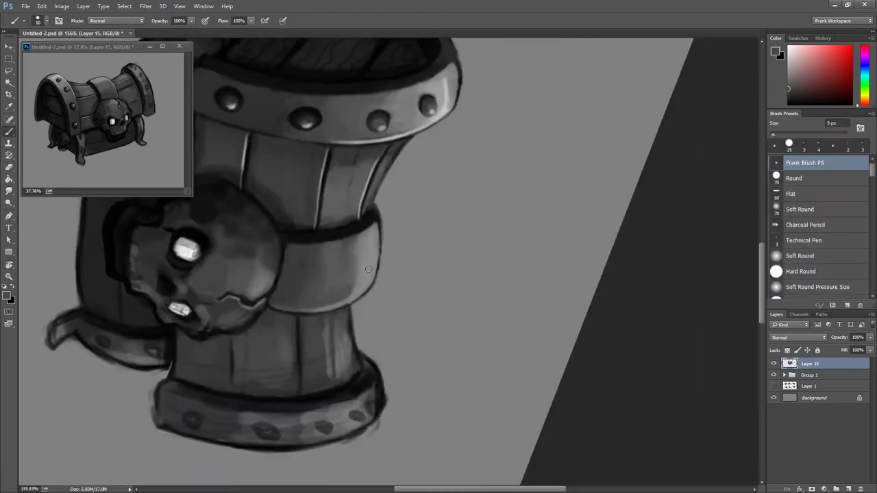
{"action": "scroll", "coordinate": [365, 246], "scroll_direction": "up", "scroll_amount": 2}
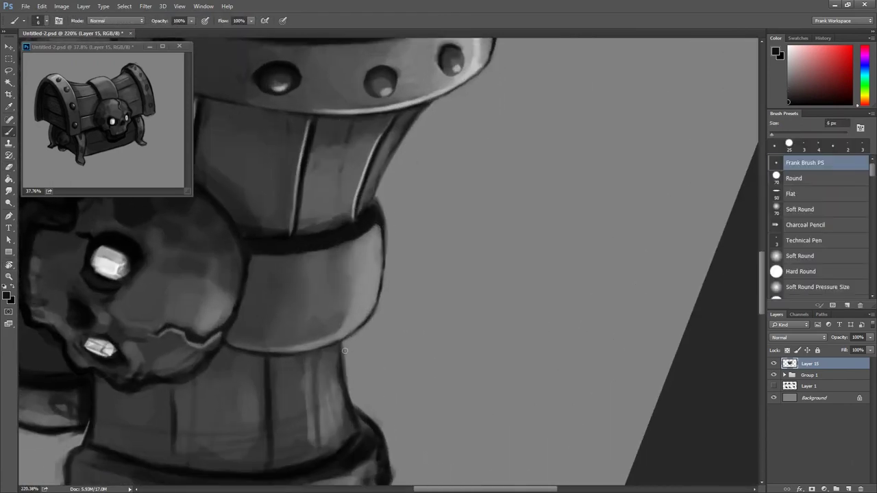
{"action": "left_click", "coordinate": [851, 47]}
{"action": "scroll", "coordinate": [343, 329], "scroll_direction": "down", "scroll_amount": 2}
{"action": "scroll", "coordinate": [383, 295], "scroll_direction": "down", "scroll_amount": 1}
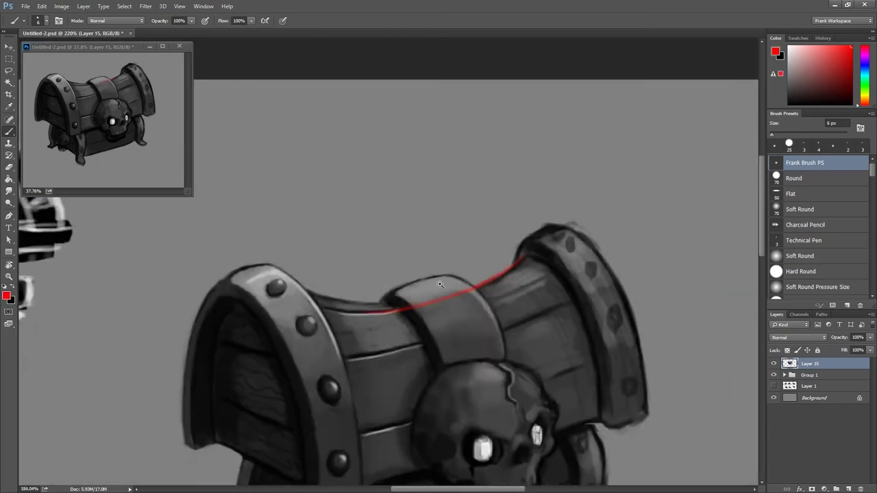
{"action": "scroll", "coordinate": [420, 260], "scroll_direction": "down", "scroll_amount": 2}
{"action": "scroll", "coordinate": [478, 277], "scroll_direction": "up", "scroll_amount": 1}
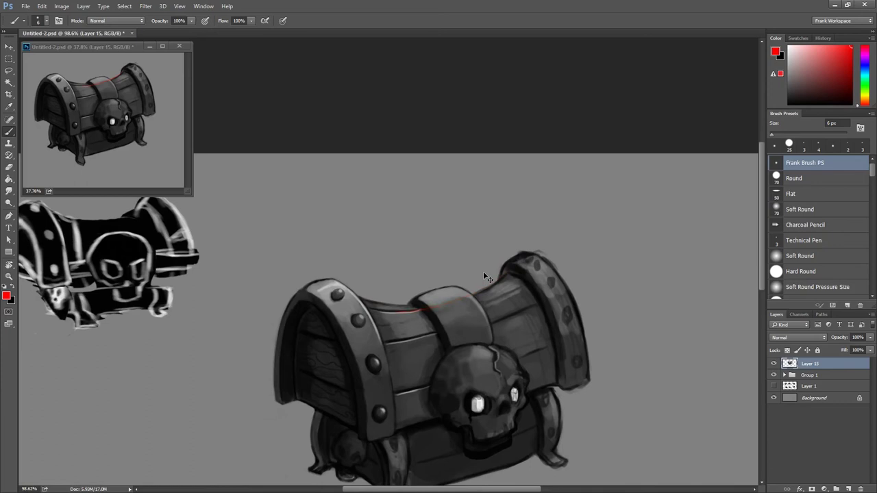
{"action": "scroll", "coordinate": [479, 277], "scroll_direction": "up", "scroll_amount": 3}
Paint dark strokes along the chest's side edge and blend them with sampled grey.
{"action": "key", "text": "r"}
{"action": "left_click_drag", "start_coordinate": [477, 278], "coordinate": [338, 218]}
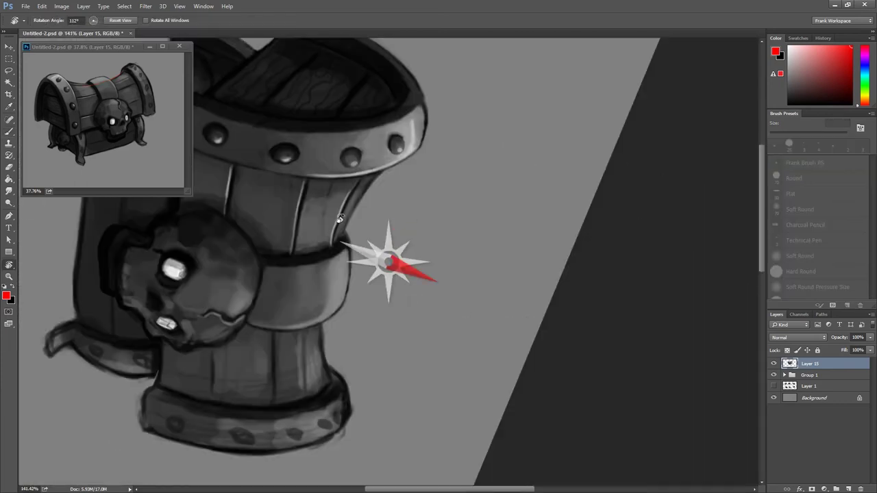
{"action": "key", "text": "b"}
{"action": "scroll", "coordinate": [411, 226], "scroll_direction": "up", "scroll_amount": 3}
{"action": "key", "text": "x"}
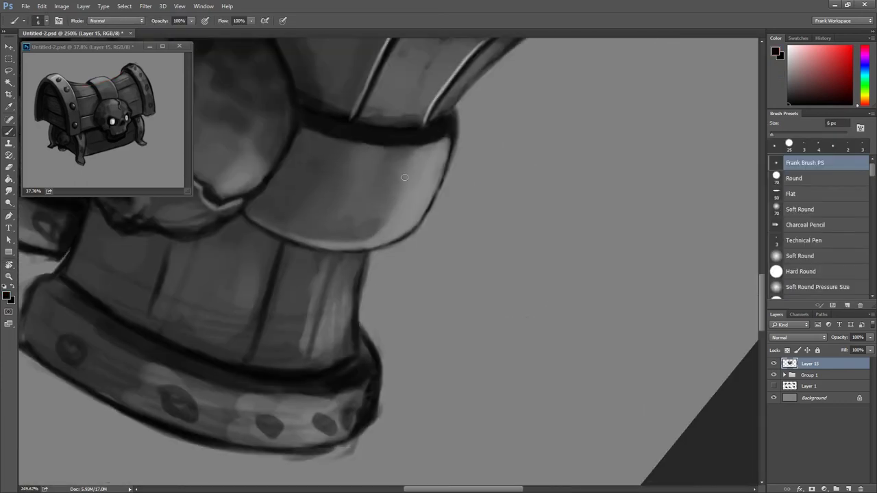
{"action": "left_click_drag", "start_coordinate": [369, 249], "coordinate": [361, 321]}
{"action": "left_click_drag", "start_coordinate": [367, 257], "coordinate": [357, 332]}
{"action": "left_click_drag", "start_coordinate": [411, 178], "coordinate": [387, 197]}
{"action": "left_click", "coordinate": [349, 291], "text": "alt"}
{"action": "left_click_drag", "start_coordinate": [346, 281], "coordinate": [339, 332]}
{"action": "mouse_move", "coordinate": [346, 293]}
{"action": "left_mouse_down"}
{"action": "mouse_move", "coordinate": [335, 363]}
{"action": "mouse_move", "coordinate": [338, 320]}
{"action": "left_mouse_up"}
Redraw the side-edge outline in near-black with a 6 px brush.
{"action": "left_click", "coordinate": [342, 291], "text": "alt"}
{"action": "key", "text": "bracketleft"}
{"action": "key", "text": "bracketleft"}
{"action": "key", "text": "bracketleft"}
{"action": "left_click_drag", "start_coordinate": [344, 273], "coordinate": [331, 378]}
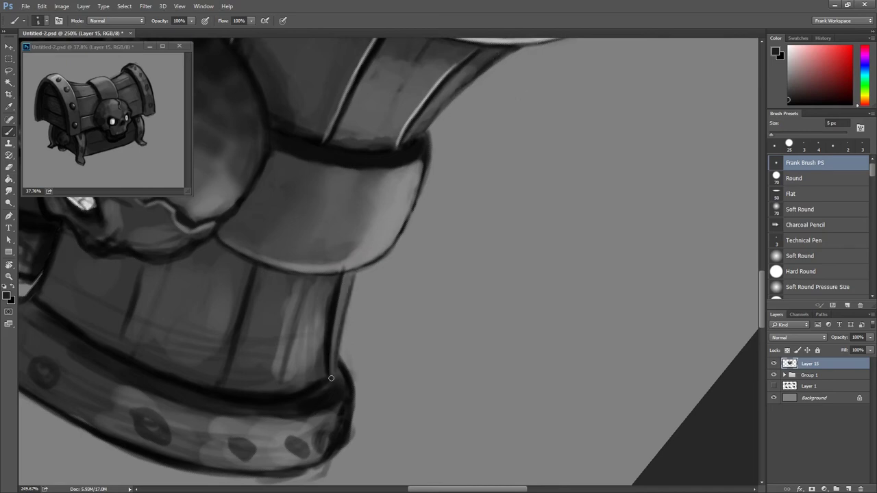
{"action": "left_click", "coordinate": [335, 370], "text": "alt"}
{"action": "left_click_drag", "start_coordinate": [343, 314], "coordinate": [335, 362]}
{"action": "scroll", "coordinate": [373, 294], "scroll_direction": "up", "scroll_amount": 3}
{"action": "scroll", "coordinate": [411, 288], "scroll_direction": "up", "scroll_amount": 2}
Add a light highlight along the lid band's top edge.
{"action": "key", "text": "x"}
{"action": "left_click_drag", "start_coordinate": [432, 285], "coordinate": [515, 232]}
{"action": "left_click_drag", "start_coordinate": [483, 260], "coordinate": [451, 279]}
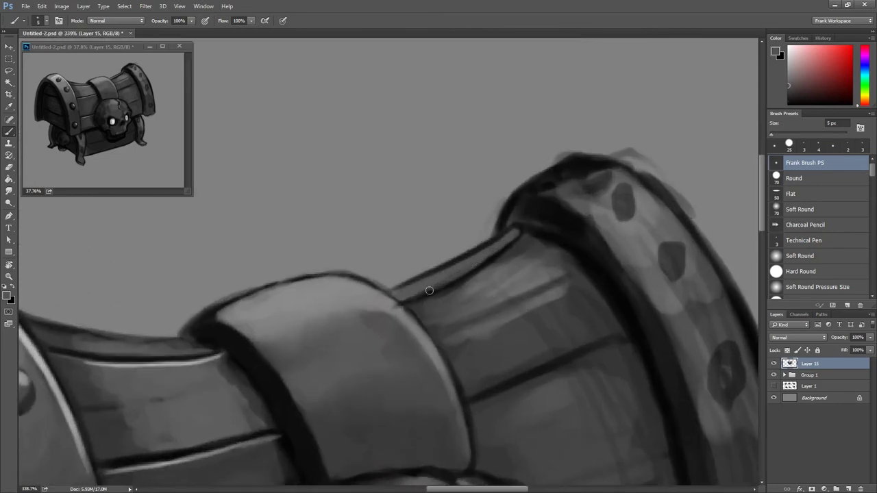
Define the lid band's top edge with a black stroke.
{"action": "scroll", "coordinate": [456, 292], "scroll_direction": "down", "scroll_amount": 5}
{"action": "scroll", "coordinate": [489, 274], "scroll_direction": "up", "scroll_amount": 5}
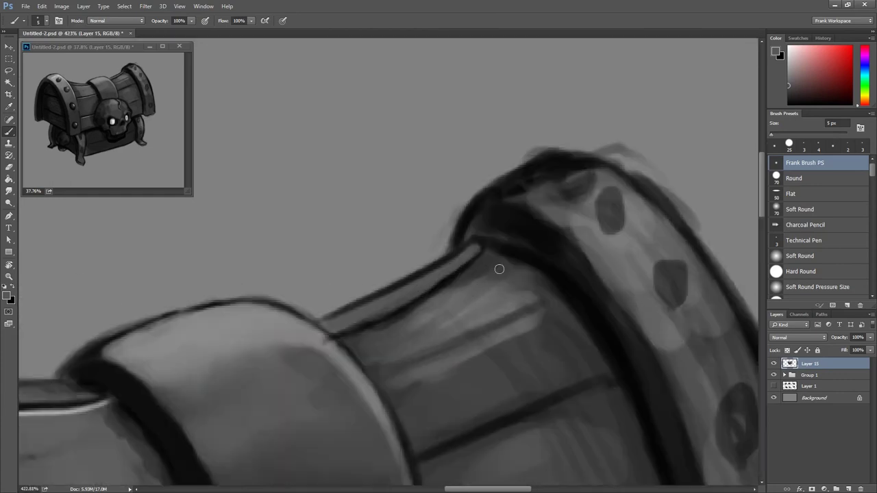
{"action": "left_click_drag", "start_coordinate": [788, 82], "coordinate": [787, 96]}
{"action": "left_click", "coordinate": [788, 104]}
{"action": "left_click_drag", "start_coordinate": [358, 328], "coordinate": [494, 243]}
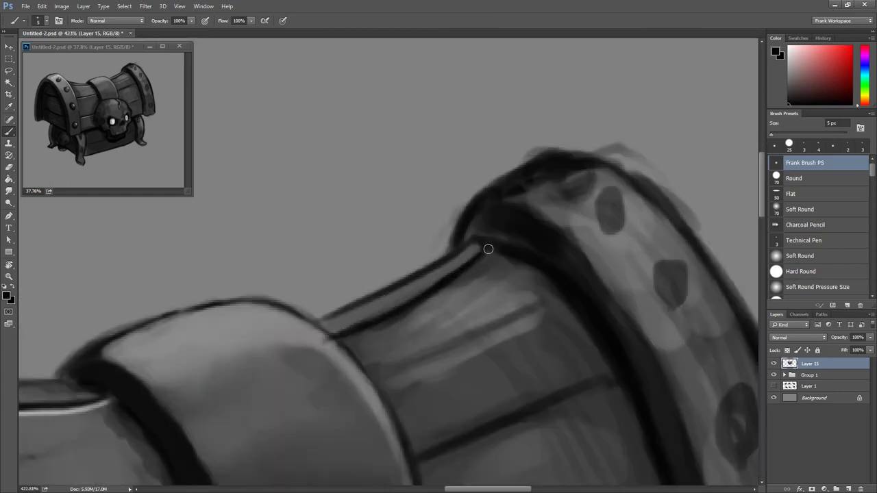
{"action": "left_click", "coordinate": [317, 339], "text": "alt"}
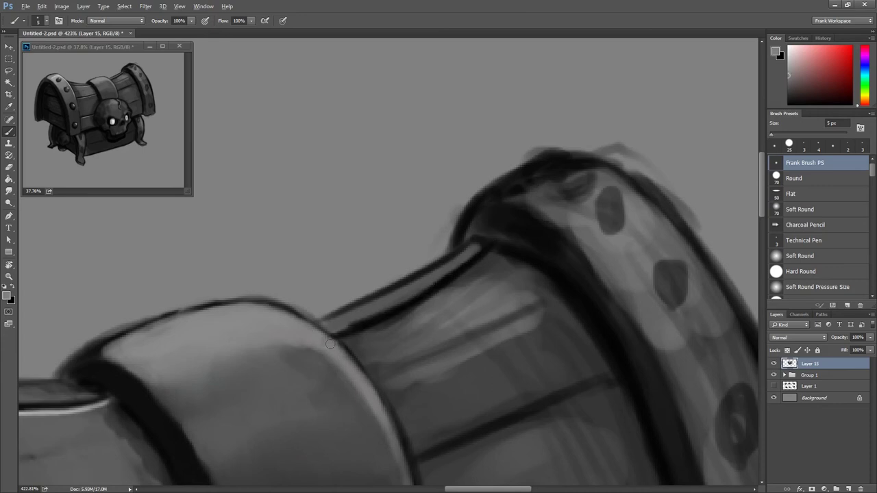
Paint black strokes along the right rim's inner edge, then enlarge the brush to 11 px.
{"action": "scroll", "coordinate": [340, 354], "scroll_direction": "down", "scroll_amount": 5}
{"action": "mouse_move", "coordinate": [435, 333]}
{"action": "left_mouse_down"}
{"action": "mouse_move", "coordinate": [447, 281]}
{"action": "mouse_move", "coordinate": [370, 226]}
{"action": "mouse_move", "coordinate": [410, 196]}
{"action": "left_mouse_up"}
{"action": "key", "text": "x"}
{"action": "scroll", "coordinate": [472, 198], "scroll_direction": "up", "scroll_amount": 2}
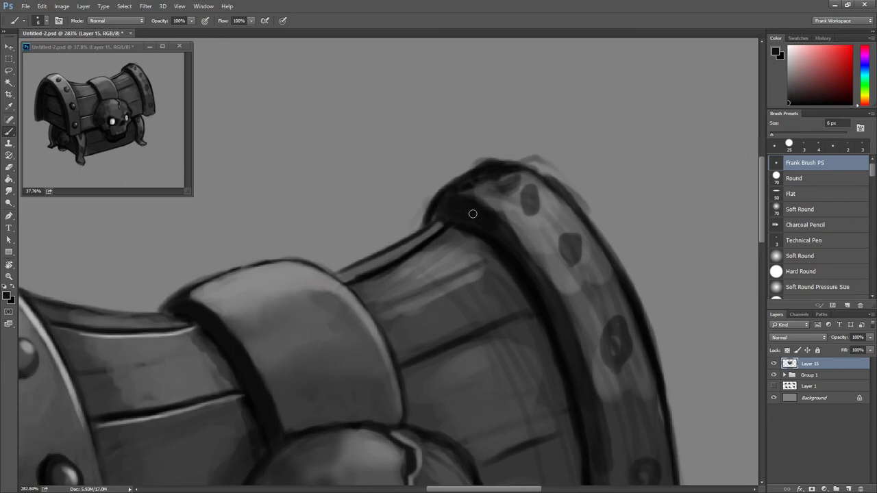
{"action": "mouse_move", "coordinate": [527, 261]}
{"action": "left_mouse_down"}
{"action": "mouse_move", "coordinate": [548, 280]}
{"action": "mouse_move", "coordinate": [564, 317]}
{"action": "mouse_move", "coordinate": [517, 254]}
{"action": "left_mouse_up"}
{"action": "key", "text": "bracketright"}
{"action": "key", "text": "bracketright"}
{"action": "key", "text": "bracketright"}
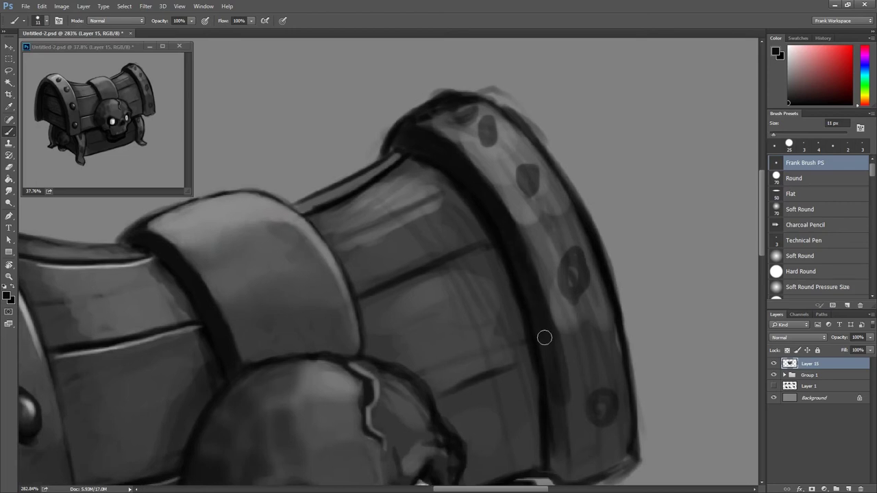
Join up the rim's upper-left outline so the dark seam reaches the lid's top corner.
{"action": "mouse_move", "coordinate": [556, 454]}
{"action": "left_mouse_down"}
{"action": "mouse_move", "coordinate": [541, 371]}
{"action": "mouse_move", "coordinate": [545, 313]}
{"action": "mouse_move", "coordinate": [544, 325]}
{"action": "left_mouse_up"}
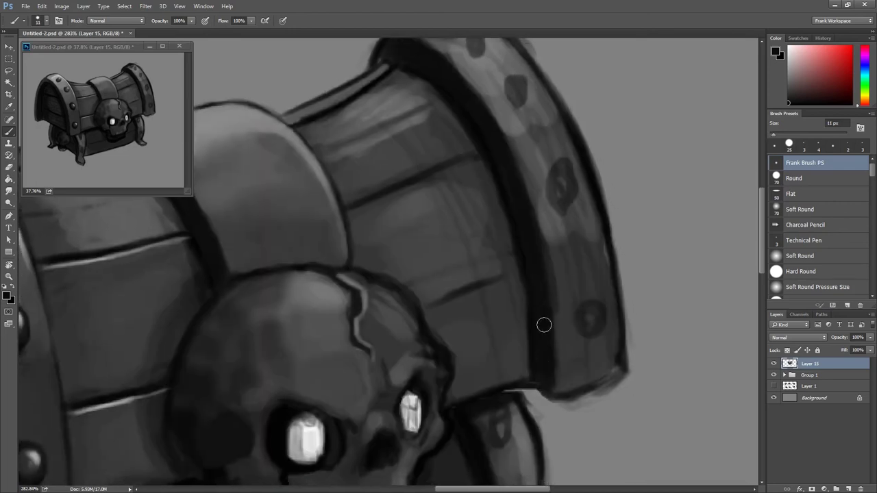
{"action": "scroll", "coordinate": [554, 276], "scroll_direction": "down", "scroll_amount": 5}
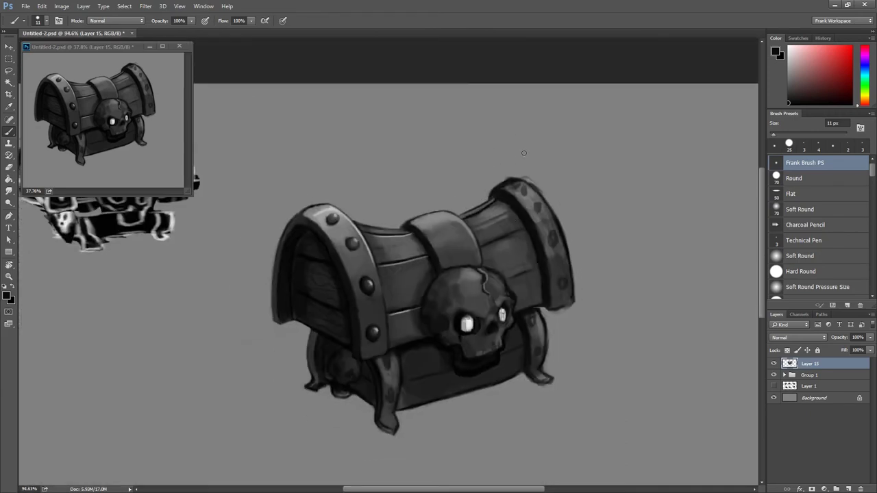
{"action": "scroll", "coordinate": [539, 189], "scroll_direction": "up", "scroll_amount": 5}
{"action": "left_click", "coordinate": [510, 221], "text": "alt"}
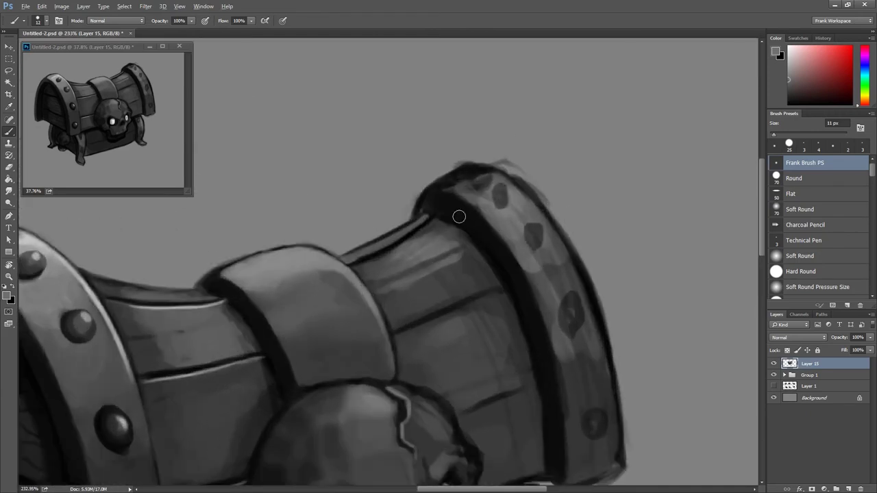
{"action": "mouse_move", "coordinate": [437, 199]}
{"action": "left_mouse_down"}
{"action": "mouse_move", "coordinate": [450, 207]}
{"action": "mouse_move", "coordinate": [433, 206]}
{"action": "left_mouse_up"}
{"action": "key", "text": "x"}
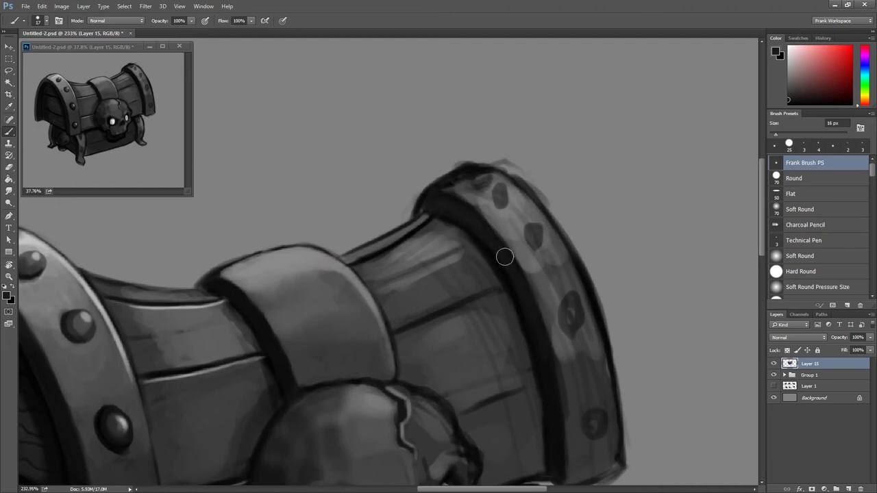
{"action": "scroll", "coordinate": [480, 229], "scroll_direction": "down", "scroll_amount": 5}
{"action": "scroll", "coordinate": [490, 241], "scroll_direction": "up", "scroll_amount": 3}
{"action": "scroll", "coordinate": [472, 274], "scroll_direction": "up", "scroll_amount": 3}
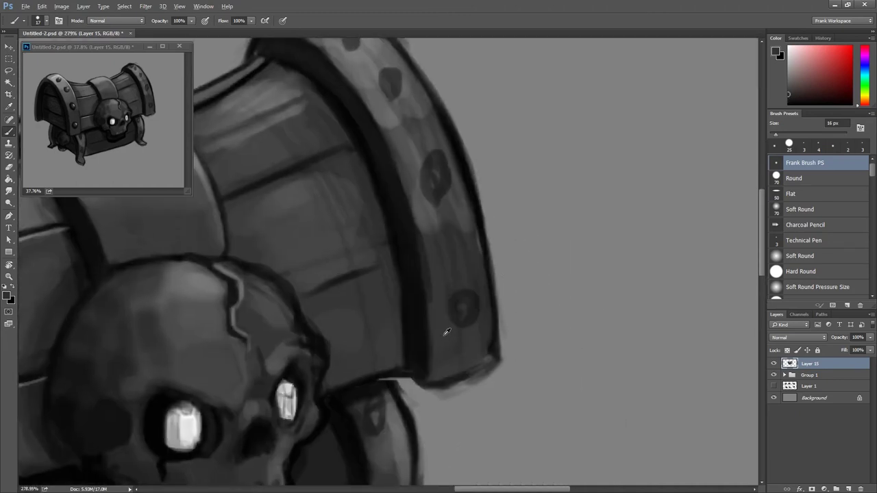
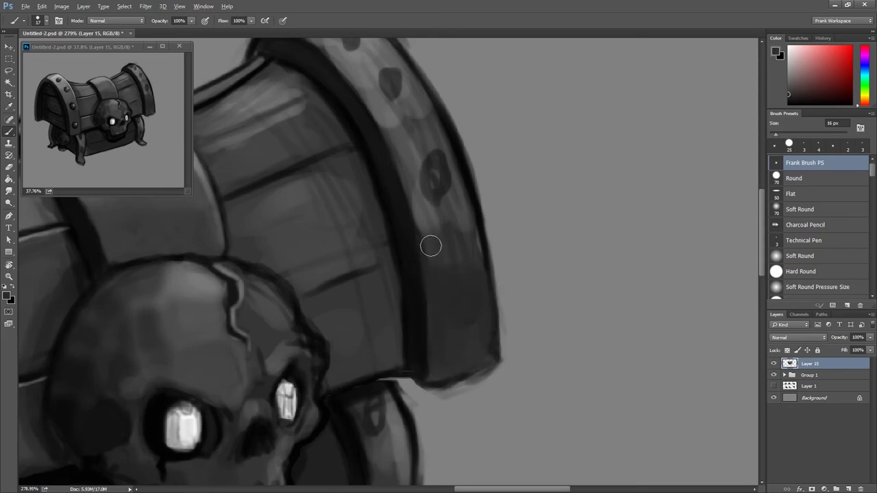
Paint grey over the dark rivets and upper edge of the right lid band.
{"action": "left_click_drag", "start_coordinate": [430, 246], "coordinate": [484, 276]}
{"action": "scroll", "coordinate": [476, 256], "scroll_direction": "up", "scroll_amount": 3}
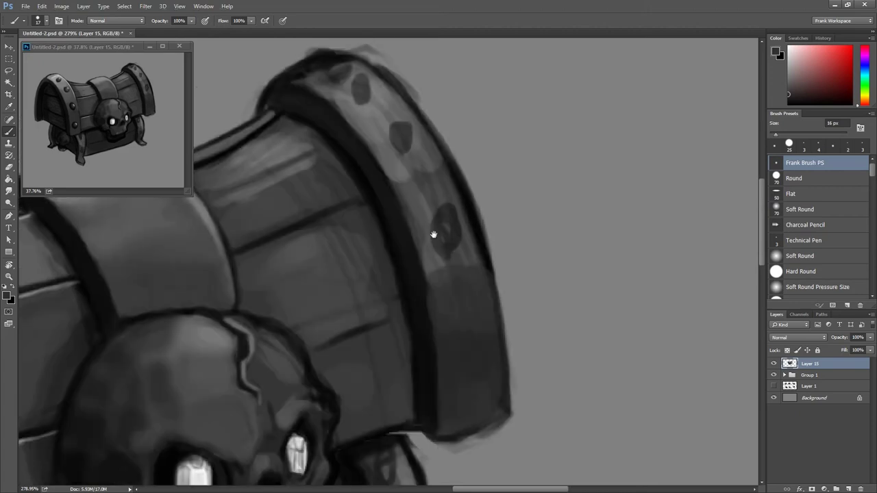
{"action": "mouse_move", "coordinate": [431, 267]}
{"action": "left_mouse_down"}
{"action": "mouse_move", "coordinate": [459, 235]}
{"action": "mouse_move", "coordinate": [471, 252]}
{"action": "mouse_move", "coordinate": [438, 187]}
{"action": "left_mouse_up"}
{"action": "mouse_move", "coordinate": [391, 154]}
{"action": "left_mouse_down"}
{"action": "mouse_move", "coordinate": [430, 153]}
{"action": "mouse_move", "coordinate": [411, 163]}
{"action": "left_mouse_up"}
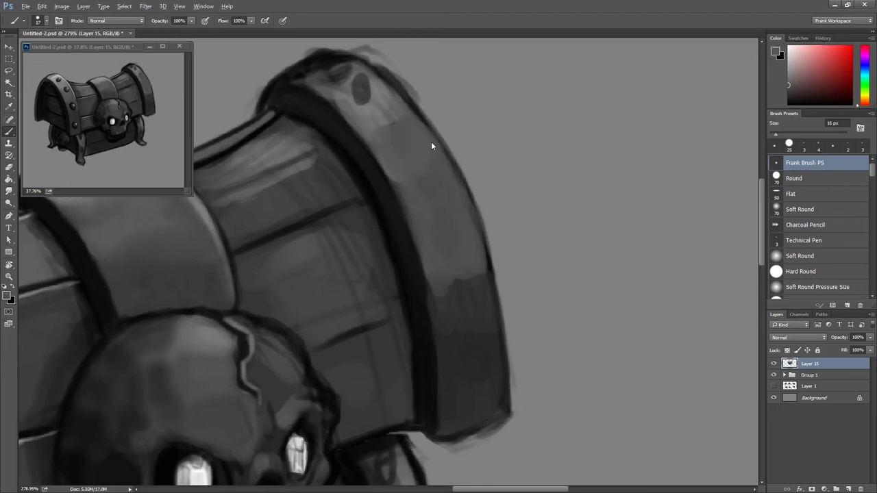
{"action": "scroll", "coordinate": [431, 141], "scroll_direction": "up", "scroll_amount": 1}
{"action": "mouse_move", "coordinate": [351, 165]}
{"action": "left_mouse_down"}
{"action": "mouse_move", "coordinate": [397, 150]}
{"action": "mouse_move", "coordinate": [360, 141]}
{"action": "mouse_move", "coordinate": [368, 163]}
{"action": "mouse_move", "coordinate": [378, 132]}
{"action": "mouse_move", "coordinate": [348, 115]}
{"action": "mouse_move", "coordinate": [305, 143]}
{"action": "left_mouse_up"}
Add light highlights along the band's right edge with an 8–16 px brush, then smooth the light patch.
{"action": "key", "text": "bracketleft"}
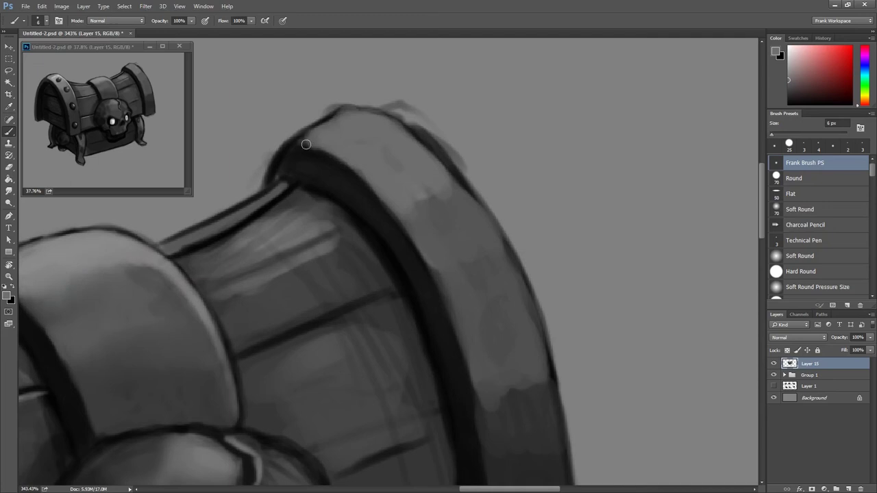
{"action": "scroll", "coordinate": [446, 182], "scroll_direction": "down", "scroll_amount": 3}
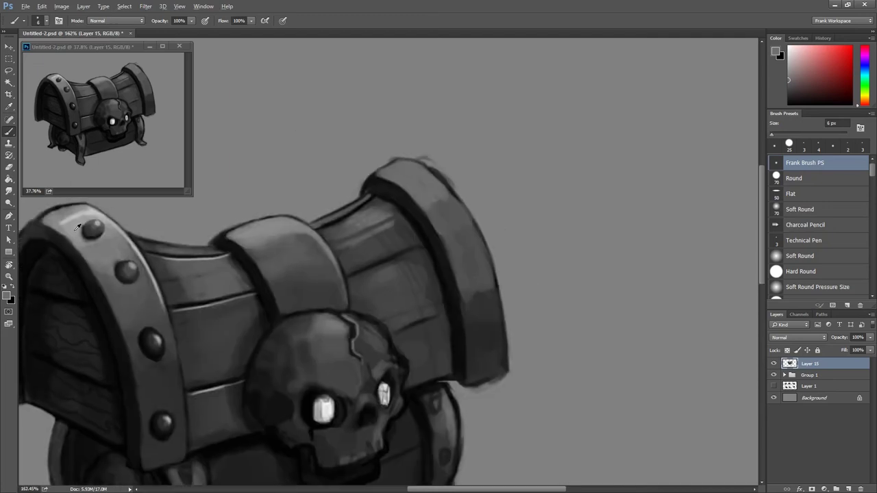
{"action": "mouse_move", "coordinate": [424, 178]}
{"action": "left_mouse_down"}
{"action": "mouse_move", "coordinate": [417, 161]}
{"action": "mouse_move", "coordinate": [394, 172]}
{"action": "mouse_move", "coordinate": [421, 174]}
{"action": "left_mouse_up"}
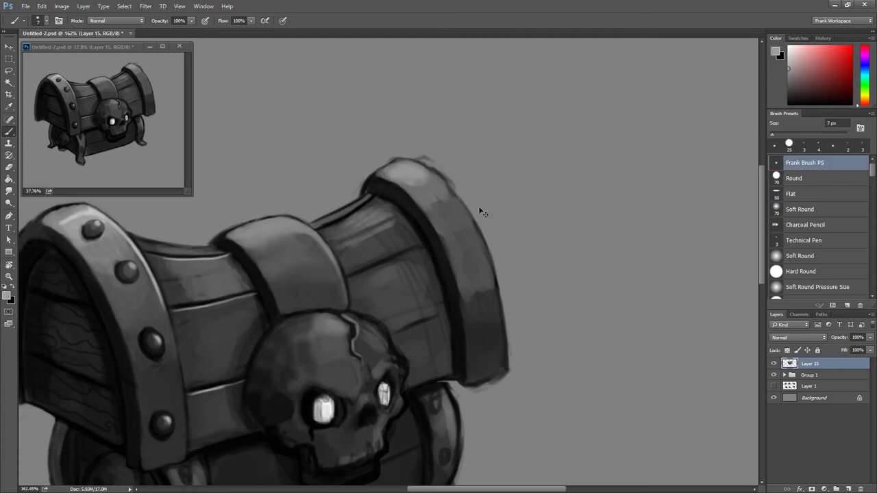
{"action": "scroll", "coordinate": [426, 177], "scroll_direction": "up", "scroll_amount": 3}
{"action": "left_click_drag", "start_coordinate": [425, 183], "coordinate": [414, 183]}
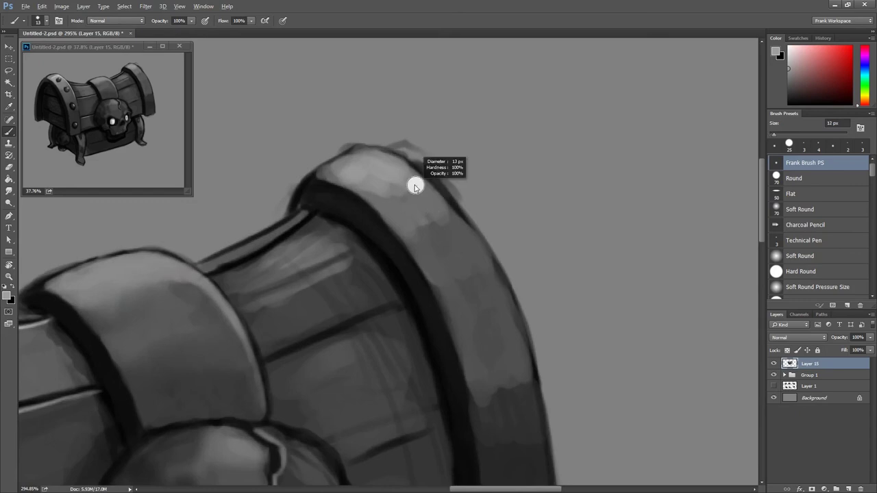
{"action": "mouse_move", "coordinate": [471, 235]}
{"action": "left_mouse_down"}
{"action": "mouse_move", "coordinate": [511, 308]}
{"action": "mouse_move", "coordinate": [480, 259]}
{"action": "left_mouse_up"}
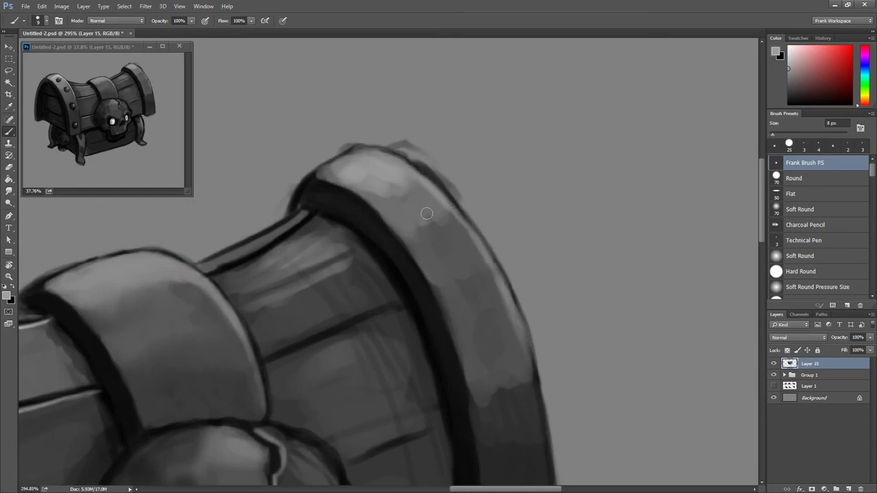
{"action": "left_click_drag", "start_coordinate": [426, 214], "coordinate": [438, 213]}
{"action": "left_click_drag", "start_coordinate": [416, 215], "coordinate": [446, 219]}
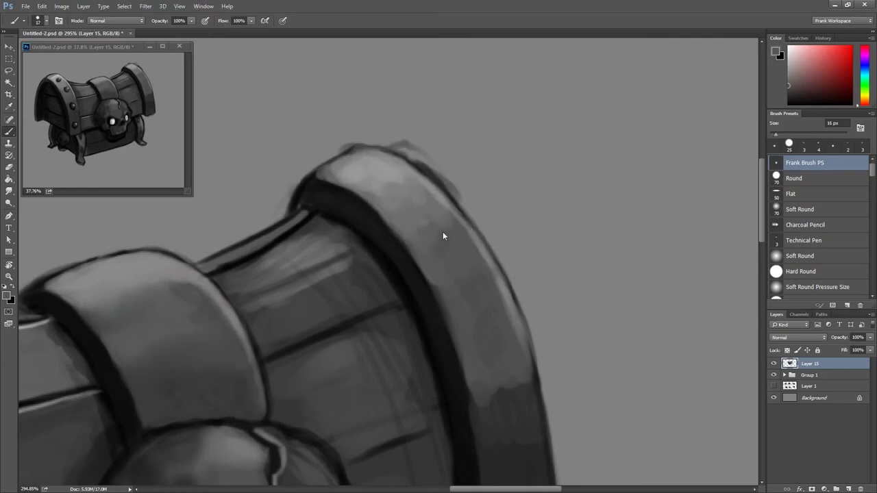
Sample greys from the band and repaint smooth shading on the rim's right side.
{"action": "left_click", "coordinate": [460, 235], "text": "alt"}
{"action": "left_click", "coordinate": [412, 215], "text": "alt"}
{"action": "left_click", "coordinate": [463, 295], "text": "alt"}
{"action": "left_click_drag", "start_coordinate": [460, 254], "coordinate": [408, 185]}
{"action": "left_click", "coordinate": [411, 234], "text": "alt"}
{"action": "left_click", "coordinate": [408, 258], "text": "alt"}
{"action": "left_click_drag", "start_coordinate": [465, 285], "coordinate": [428, 331]}
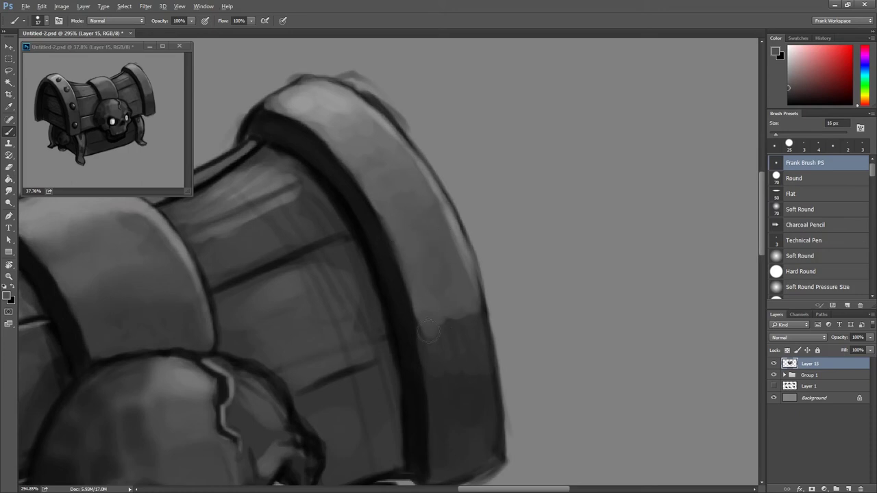
{"action": "left_click", "coordinate": [479, 340], "text": "alt"}
{"action": "left_click_drag", "start_coordinate": [427, 353], "coordinate": [472, 303]}
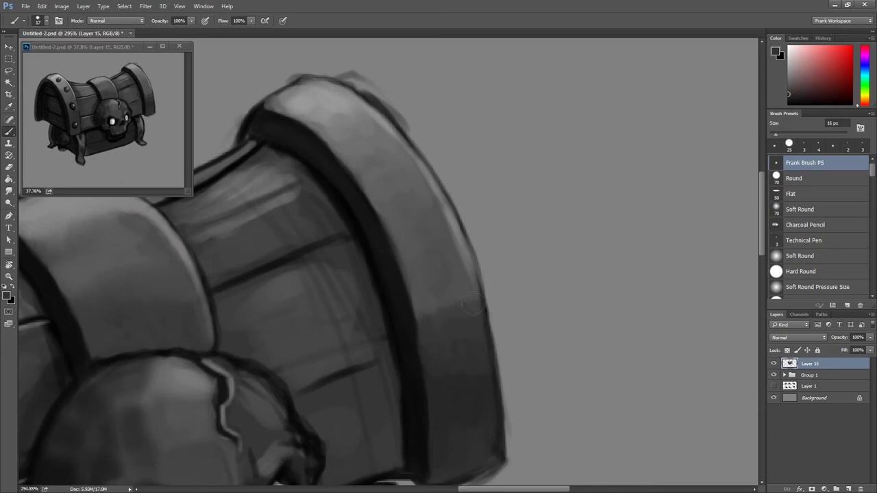
Sample greys from the lower rim and resize the brush, ending at 12 px.
{"action": "left_click_drag", "start_coordinate": [479, 306], "coordinate": [440, 270]}
{"action": "left_click", "coordinate": [436, 334], "text": "alt"}
{"action": "left_click", "coordinate": [455, 305], "text": "alt"}
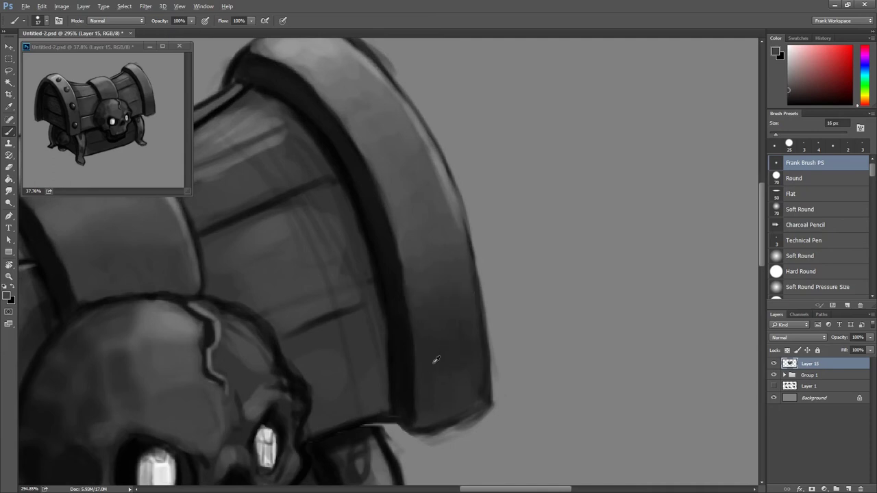
{"action": "left_click", "coordinate": [408, 338], "text": "alt"}
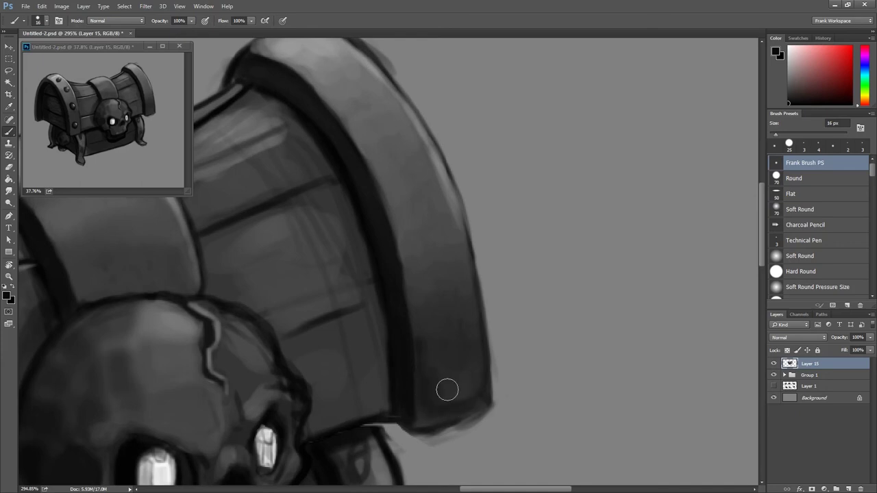
{"action": "right_click", "coordinate": [429, 395], "text": "alt"}
{"action": "right_click", "coordinate": [424, 384], "text": "alt"}
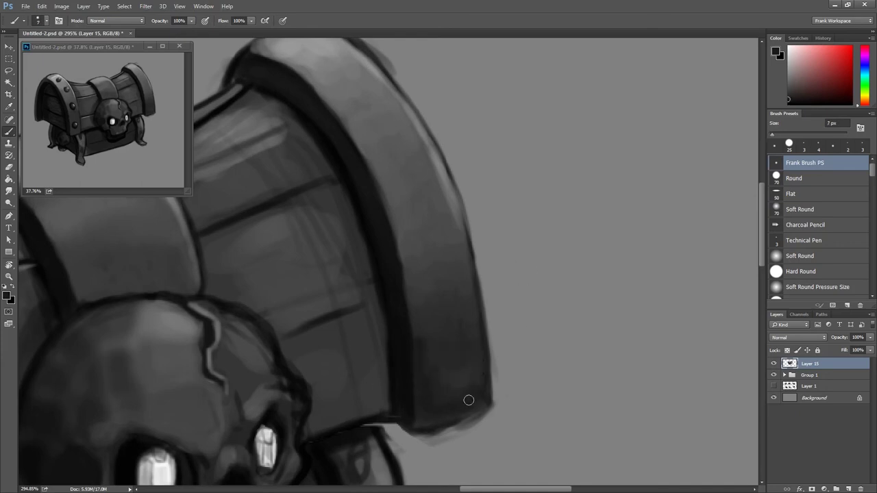
{"action": "right_click", "coordinate": [468, 348], "text": "alt"}
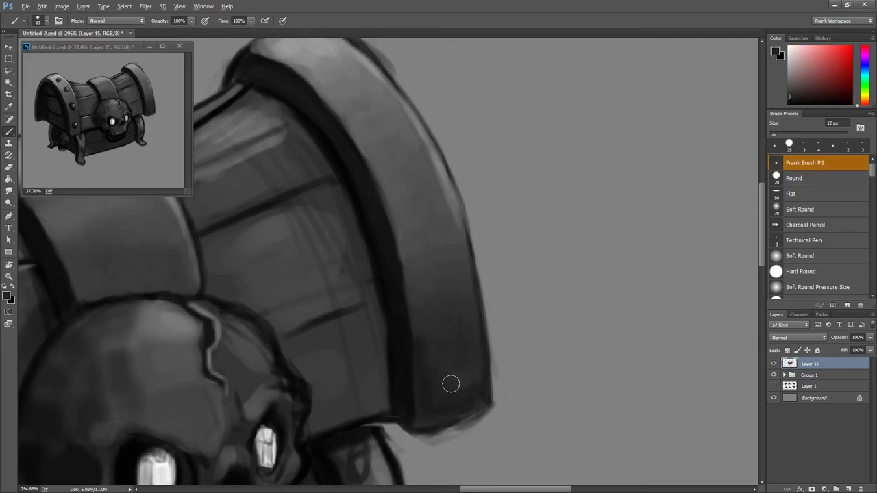
{"action": "scroll", "coordinate": [440, 288], "scroll_direction": "down", "scroll_amount": 5}
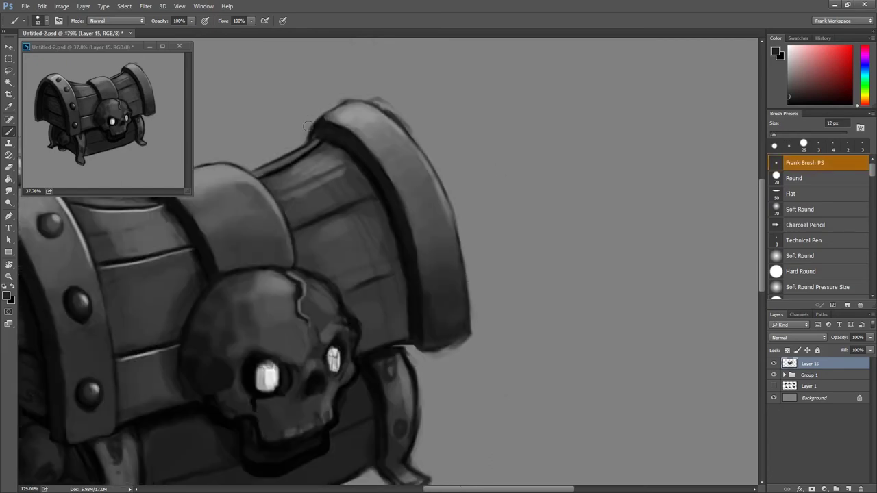
With the Eraser active, rotate the view to about -98° and frame the band's right edge.
{"action": "key", "text": "e"}
{"action": "scroll", "coordinate": [309, 127], "scroll_direction": "up", "scroll_amount": 4}
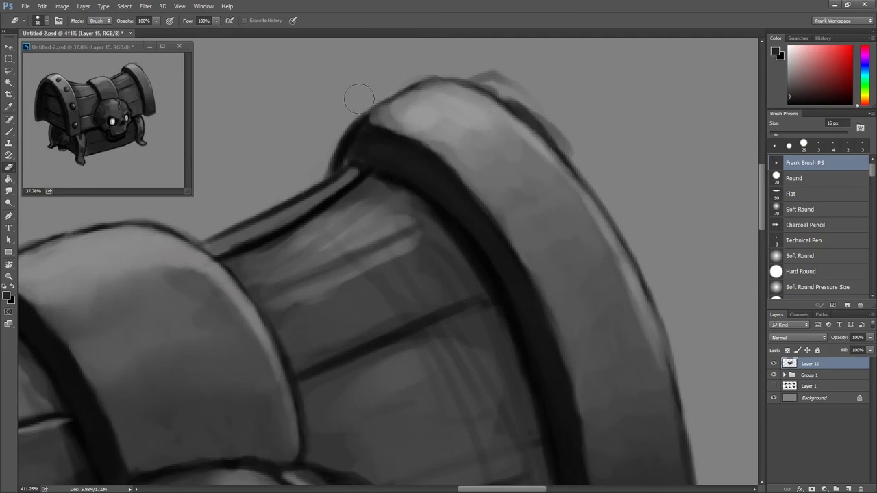
{"action": "key", "text": "r"}
{"action": "mouse_move", "coordinate": [463, 43]}
{"action": "left_mouse_down"}
{"action": "mouse_move", "coordinate": [274, 182]}
{"action": "mouse_move", "coordinate": [293, 305]}
{"action": "left_mouse_up"}
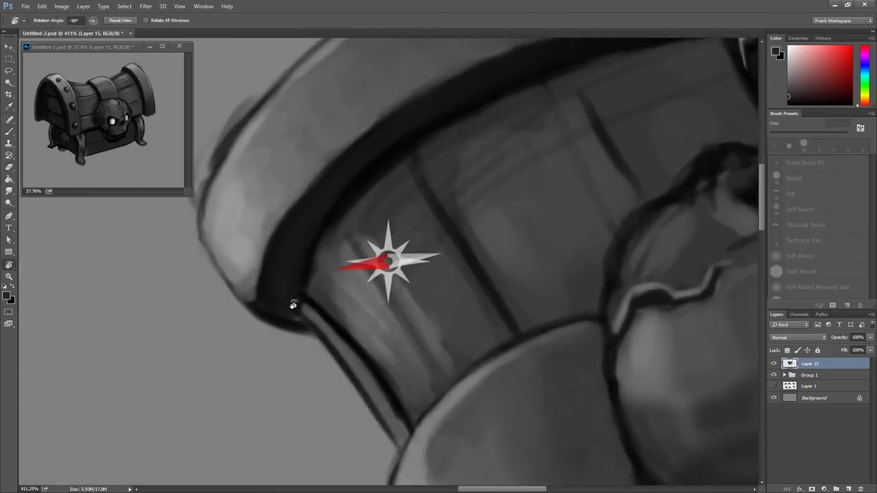
{"action": "key", "text": "e"}
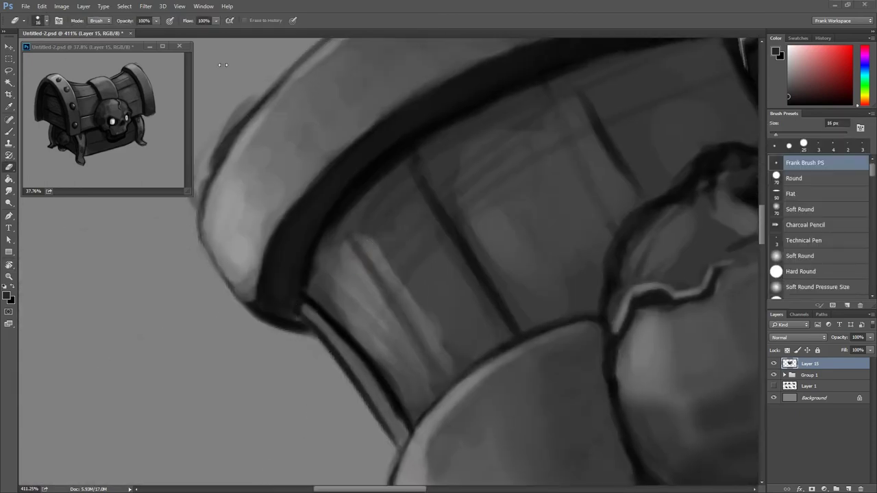
{"action": "left_click_drag", "start_coordinate": [208, 342], "coordinate": [313, 268]}
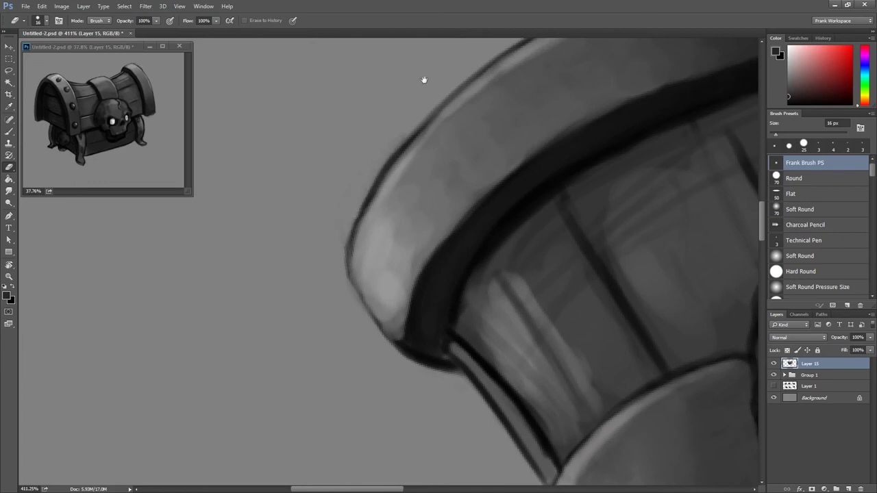
{"action": "left_click_drag", "start_coordinate": [425, 78], "coordinate": [287, 267]}
{"action": "mouse_move", "coordinate": [440, 121]}
{"action": "left_mouse_down"}
{"action": "mouse_move", "coordinate": [544, 205]}
{"action": "mouse_move", "coordinate": [489, 221]}
{"action": "mouse_move", "coordinate": [521, 198]}
{"action": "left_mouse_up"}
Erase the ragged dark smudges along and below the band's bottom edge with an 8 px eraser.
{"action": "mouse_move", "coordinate": [499, 320]}
{"action": "left_mouse_down"}
{"action": "mouse_move", "coordinate": [466, 349]}
{"action": "mouse_move", "coordinate": [391, 372]}
{"action": "mouse_move", "coordinate": [439, 357]}
{"action": "mouse_move", "coordinate": [467, 334]}
{"action": "left_mouse_up"}
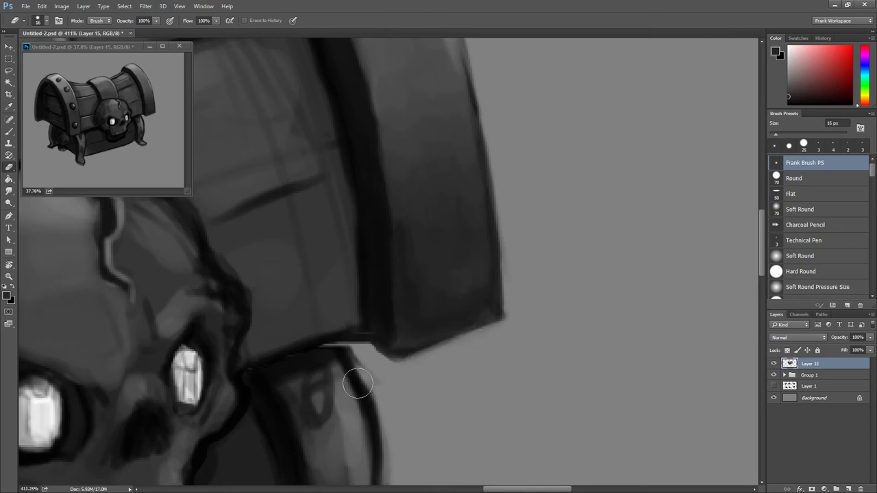
{"action": "key", "text": "bracketleft"}
{"action": "key", "text": "bracketleft"}
{"action": "key", "text": "bracketleft"}
{"action": "mouse_move", "coordinate": [361, 357]}
{"action": "left_mouse_down"}
{"action": "mouse_move", "coordinate": [387, 355]}
{"action": "mouse_move", "coordinate": [407, 376]}
{"action": "mouse_move", "coordinate": [499, 320]}
{"action": "left_mouse_up"}
{"action": "left_click_drag", "start_coordinate": [354, 352], "coordinate": [355, 344]}
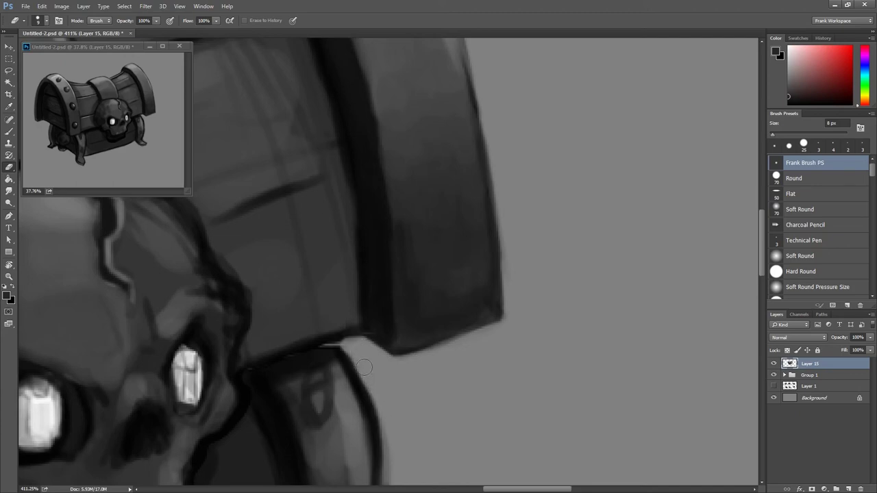
{"action": "scroll", "coordinate": [510, 411], "scroll_direction": "down", "scroll_amount": 2}
{"action": "scroll", "coordinate": [538, 274], "scroll_direction": "down", "scroll_amount": 3}
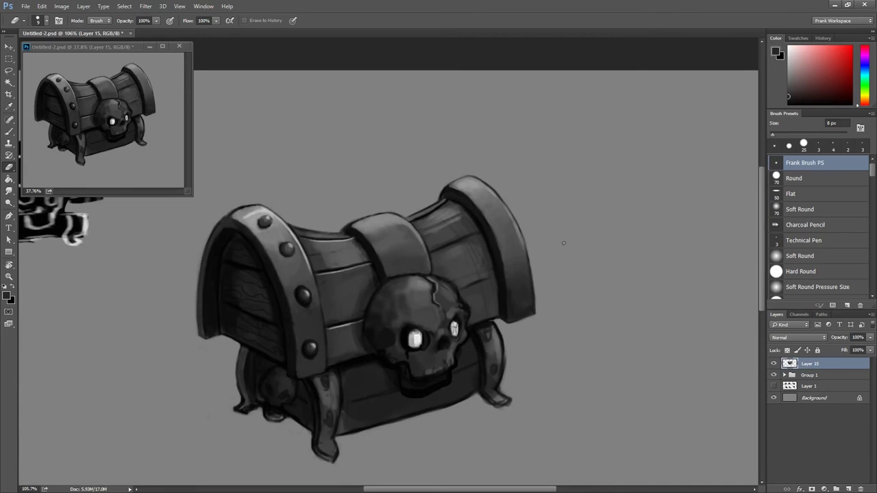
Tilt the view sideways and set the brush size to 7 px.
{"action": "scroll", "coordinate": [537, 322], "scroll_direction": "down", "scroll_amount": 1}
{"action": "scroll", "coordinate": [551, 294], "scroll_direction": "up", "scroll_amount": 2}
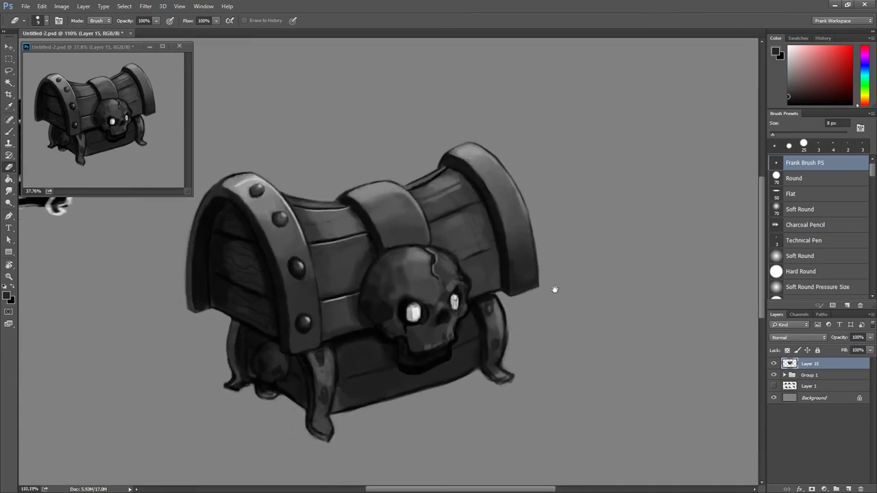
{"action": "scroll", "coordinate": [544, 303], "scroll_direction": "down", "scroll_amount": 1}
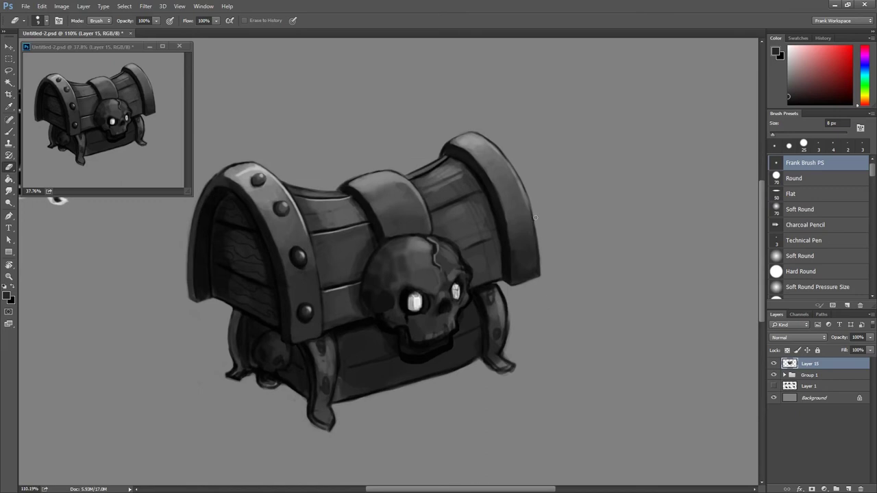
{"action": "scroll", "coordinate": [535, 218], "scroll_direction": "up", "scroll_amount": 3}
{"action": "left_click_drag", "start_coordinate": [535, 218], "coordinate": [430, 169]}
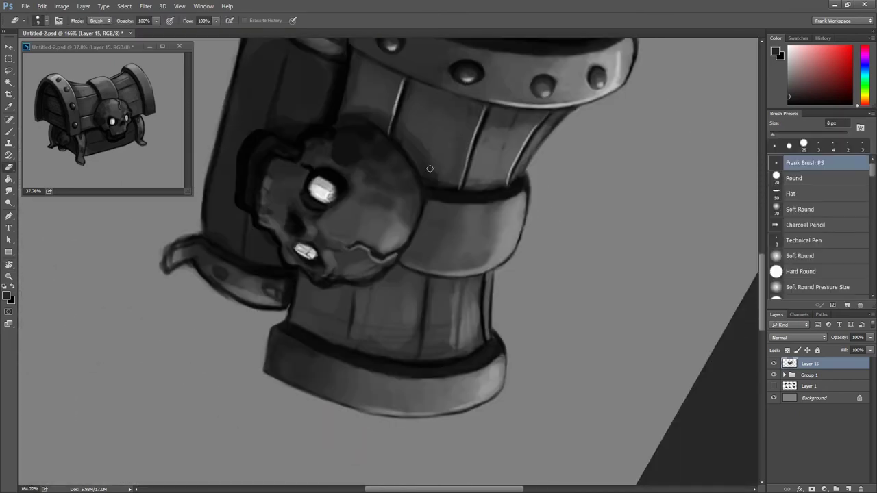
{"action": "key", "text": "b"}
{"action": "left_click_drag", "start_coordinate": [471, 181], "coordinate": [468, 180]}
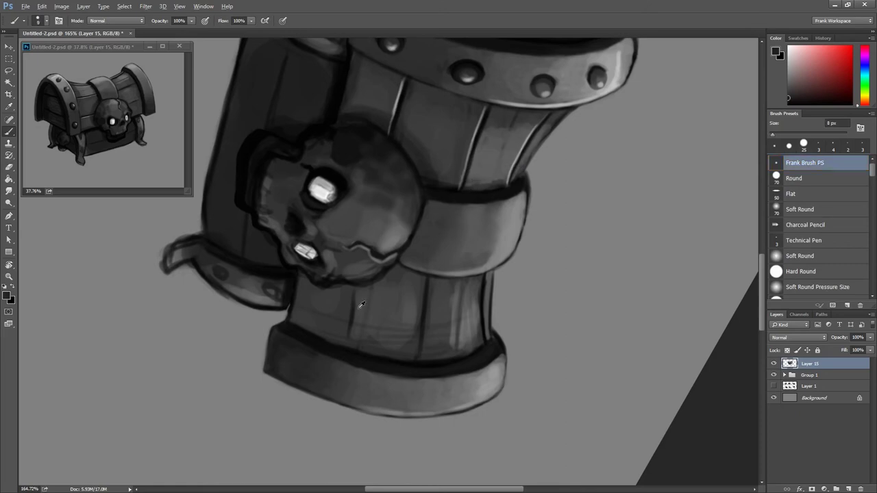
{"action": "key", "text": "bracketleft"}
Try a red line with the thin Technical Pen preset, then undo it.
{"action": "left_click_drag", "start_coordinate": [814, 90], "coordinate": [851, 47]}
{"action": "left_click", "coordinate": [803, 240]}
{"action": "mouse_move", "coordinate": [484, 110]}
{"action": "left_mouse_down"}
{"action": "mouse_move", "coordinate": [432, 382]}
{"action": "mouse_move", "coordinate": [490, 224]}
{"action": "left_mouse_up"}
{"action": "key", "text": "ctrl+z"}
Rotate the view to -168°, draw a straight red line along the lid plank, and reselect Frank Brush PS.
{"action": "key", "text": "r"}
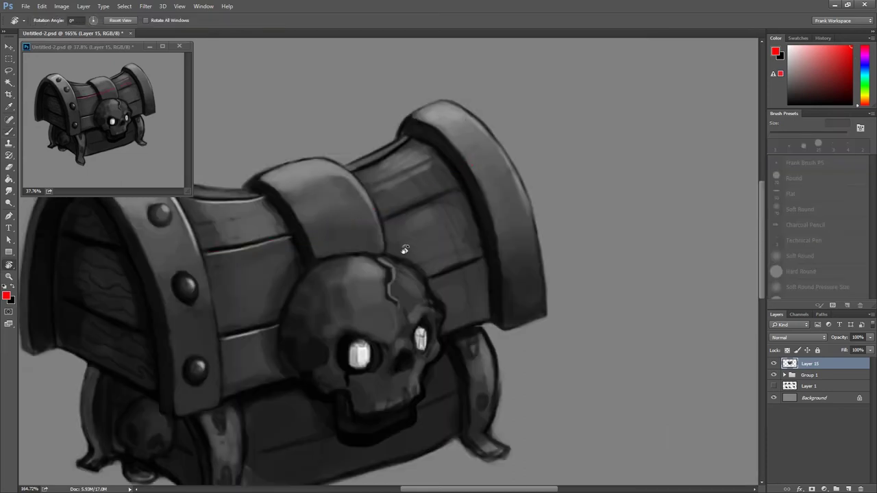
{"action": "mouse_move", "coordinate": [401, 249]}
{"action": "left_mouse_down"}
{"action": "mouse_move", "coordinate": [394, 245]}
{"action": "mouse_move", "coordinate": [439, 288]}
{"action": "left_mouse_up"}
{"action": "mouse_move", "coordinate": [489, 114]}
{"action": "left_mouse_down"}
{"action": "mouse_move", "coordinate": [422, 368]}
{"action": "mouse_move", "coordinate": [465, 271]}
{"action": "left_mouse_up"}
{"action": "scroll", "coordinate": [465, 271], "scroll_direction": "down", "scroll_amount": 5}
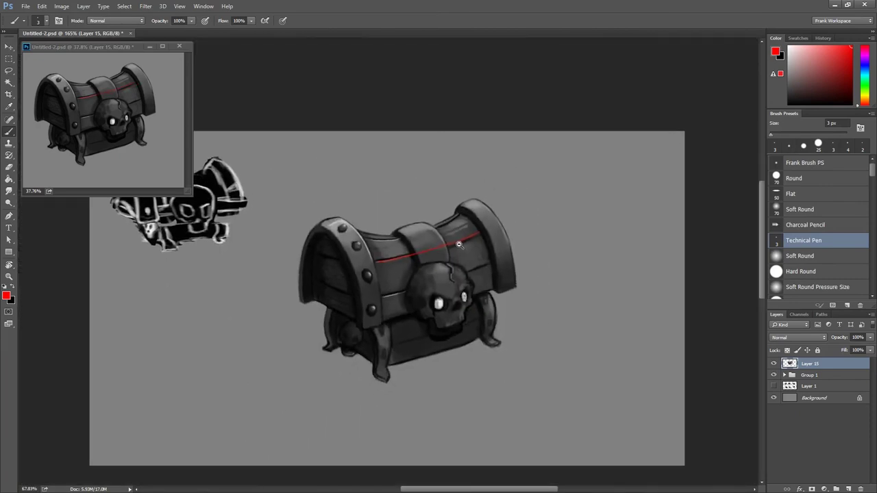
{"action": "scroll", "coordinate": [474, 265], "scroll_direction": "up", "scroll_amount": 5}
{"action": "left_click", "coordinate": [798, 164]}
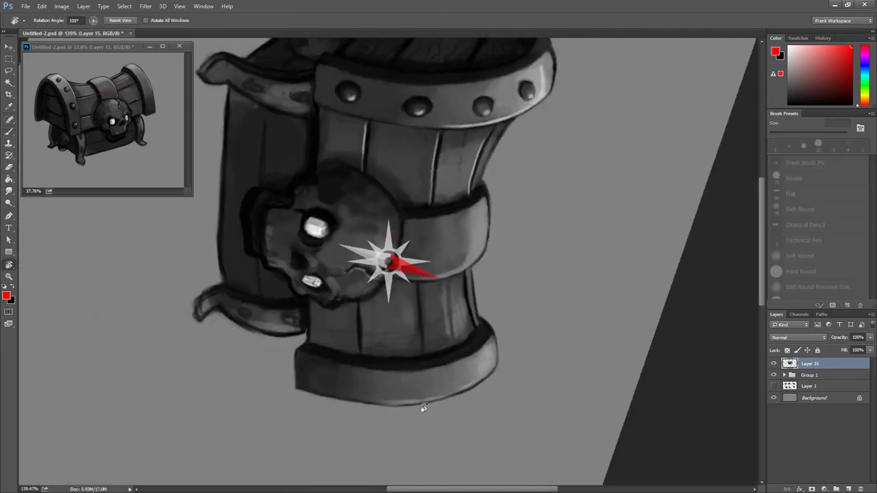
Darken the lower middle front panel with a 10 px brush, sampling greys from the chest.
{"action": "left_click_drag", "start_coordinate": [403, 196], "coordinate": [417, 307]}
{"action": "scroll", "coordinate": [404, 291], "scroll_direction": "up", "scroll_amount": 3}
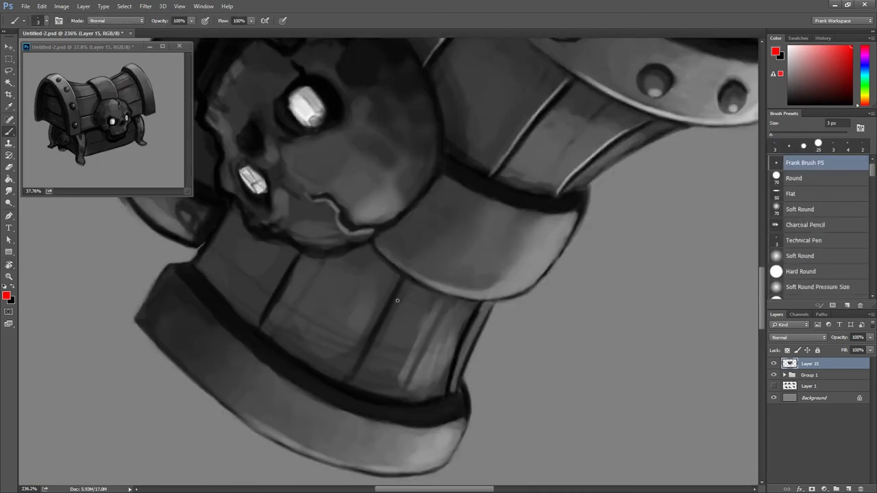
{"action": "key", "text": "d"}
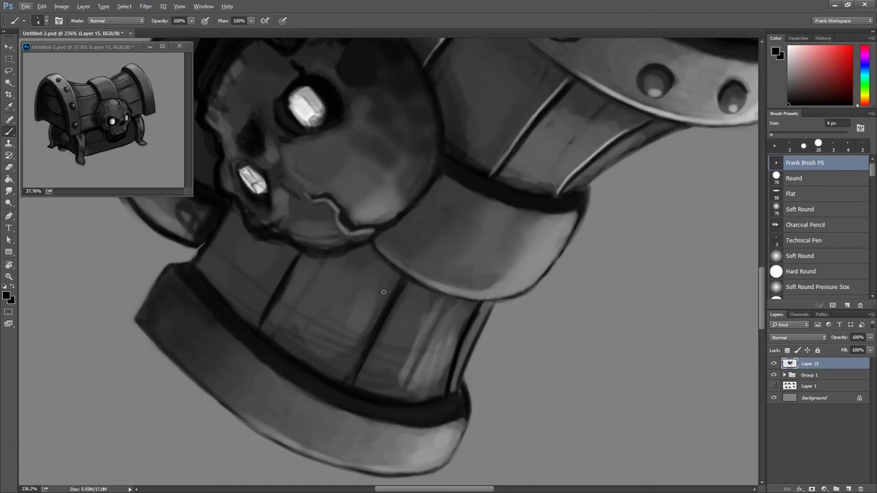
{"action": "key", "text": "bracketright"}
{"action": "key", "text": "bracketright"}
{"action": "key", "text": "bracketright"}
{"action": "key", "text": "x"}
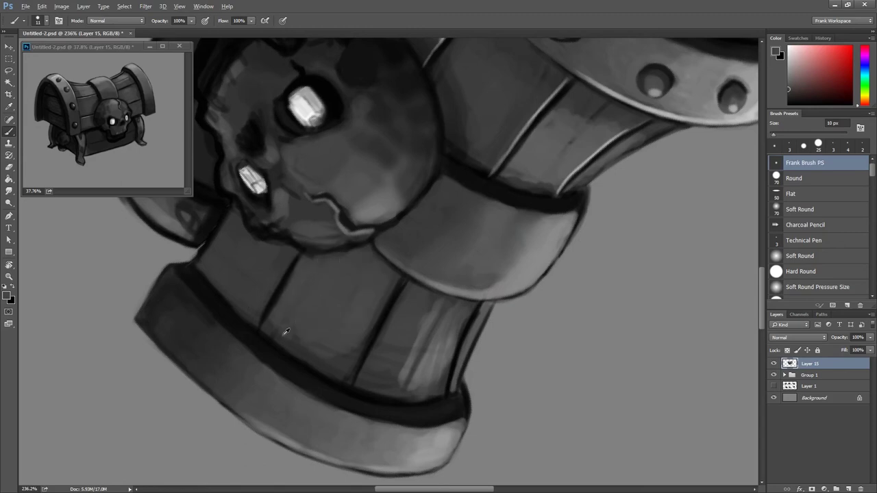
{"action": "left_click_drag", "start_coordinate": [283, 333], "coordinate": [346, 348]}
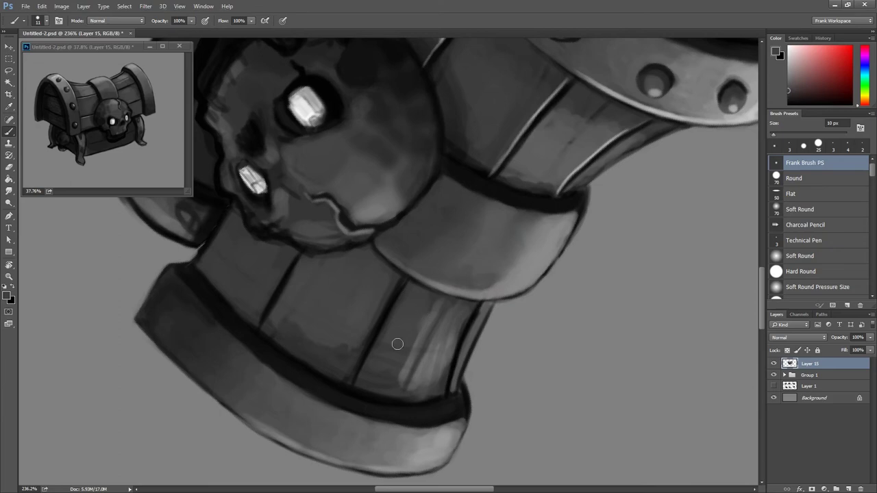
{"action": "left_click", "coordinate": [445, 319], "text": "alt"}
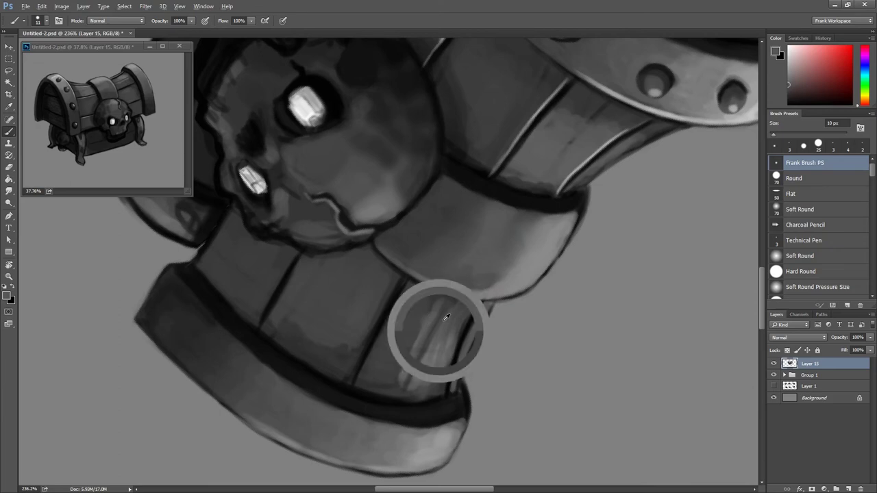
{"action": "left_click", "coordinate": [439, 336], "text": "alt"}
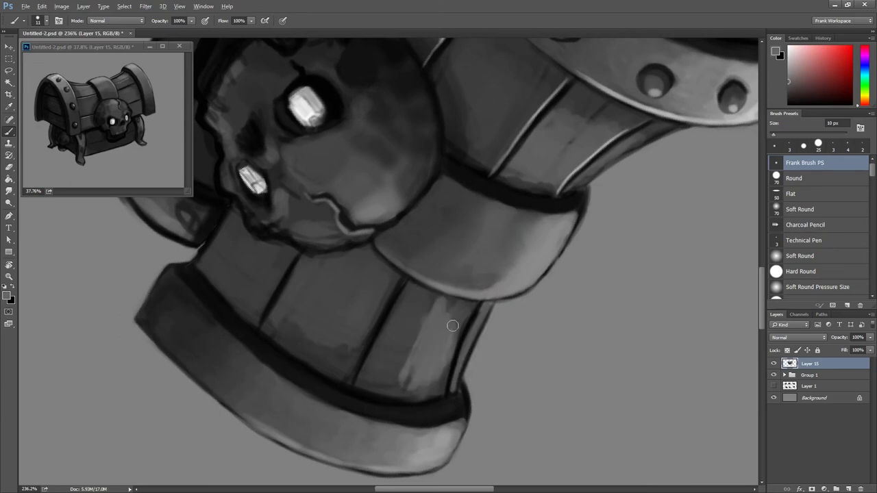
{"action": "scroll", "coordinate": [447, 304], "scroll_direction": "down", "scroll_amount": 5}
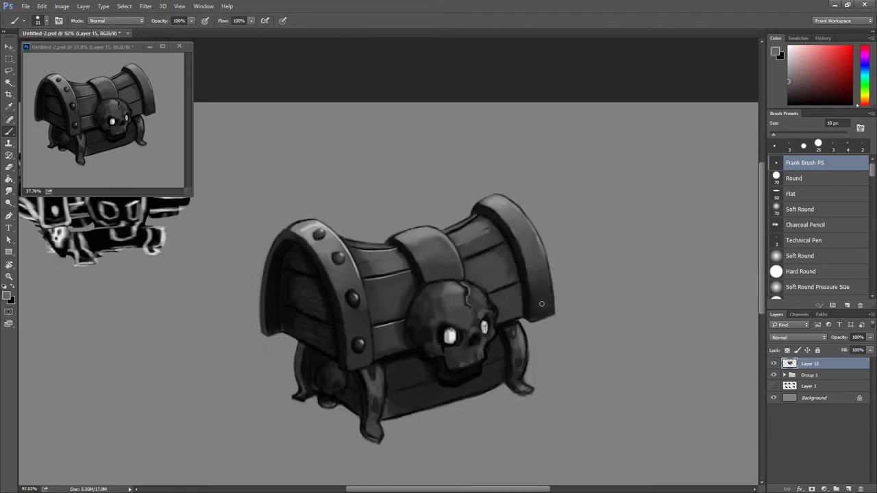
Lighten the lid plank beside the band with light grey strokes.
{"action": "scroll", "coordinate": [479, 239], "scroll_direction": "up", "scroll_amount": 5}
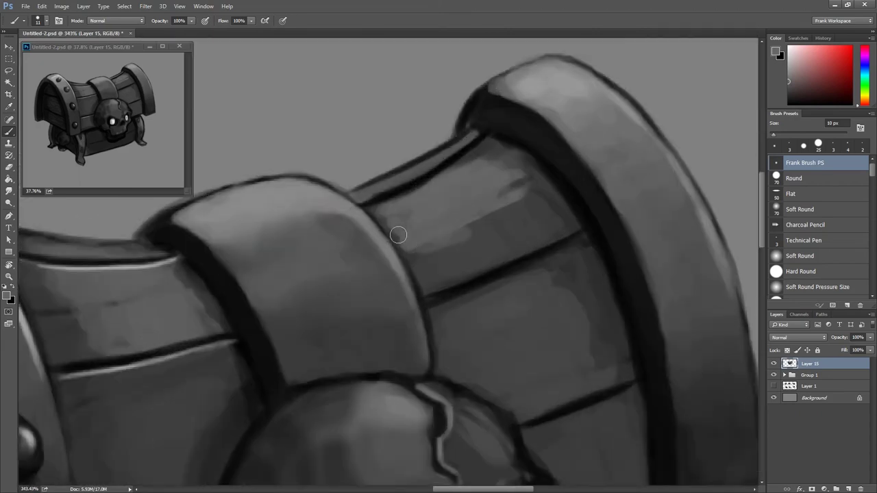
{"action": "mouse_move", "coordinate": [415, 254]}
{"action": "left_mouse_down"}
{"action": "mouse_move", "coordinate": [417, 270]}
{"action": "mouse_move", "coordinate": [445, 250]}
{"action": "left_mouse_up"}
{"action": "mouse_move", "coordinate": [484, 216]}
{"action": "left_mouse_down"}
{"action": "mouse_move", "coordinate": [425, 284]}
{"action": "mouse_move", "coordinate": [487, 206]}
{"action": "mouse_move", "coordinate": [470, 219]}
{"action": "mouse_move", "coordinate": [491, 260]}
{"action": "mouse_move", "coordinate": [450, 256]}
{"action": "mouse_move", "coordinate": [526, 218]}
{"action": "left_mouse_up"}
{"action": "scroll", "coordinate": [461, 302], "scroll_direction": "down", "scroll_amount": 3}
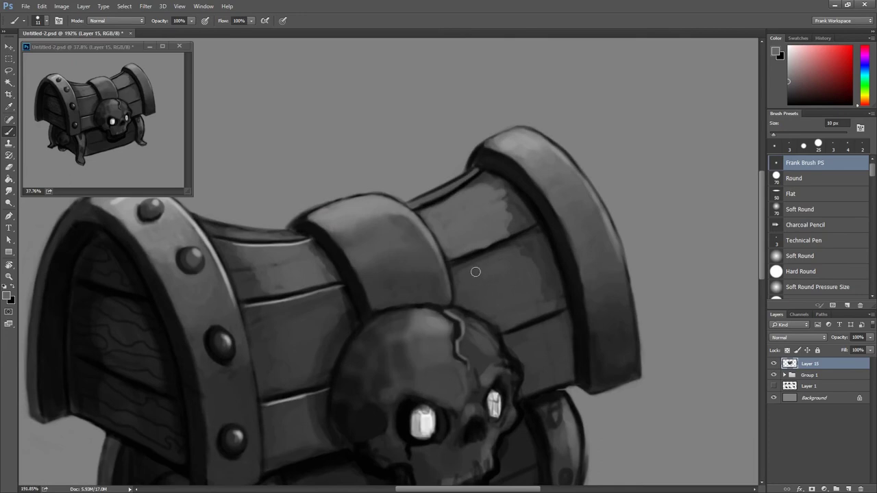
{"action": "scroll", "coordinate": [483, 226], "scroll_direction": "up", "scroll_amount": 1}
{"action": "scroll", "coordinate": [503, 229], "scroll_direction": "up", "scroll_amount": 1}
{"action": "scroll", "coordinate": [507, 230], "scroll_direction": "up", "scroll_amount": 1}
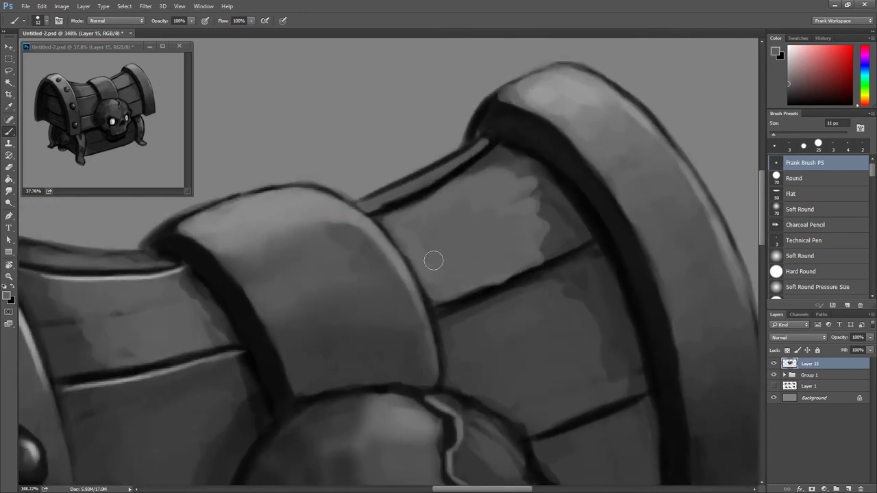
{"action": "left_click_drag", "start_coordinate": [472, 174], "coordinate": [485, 168]}
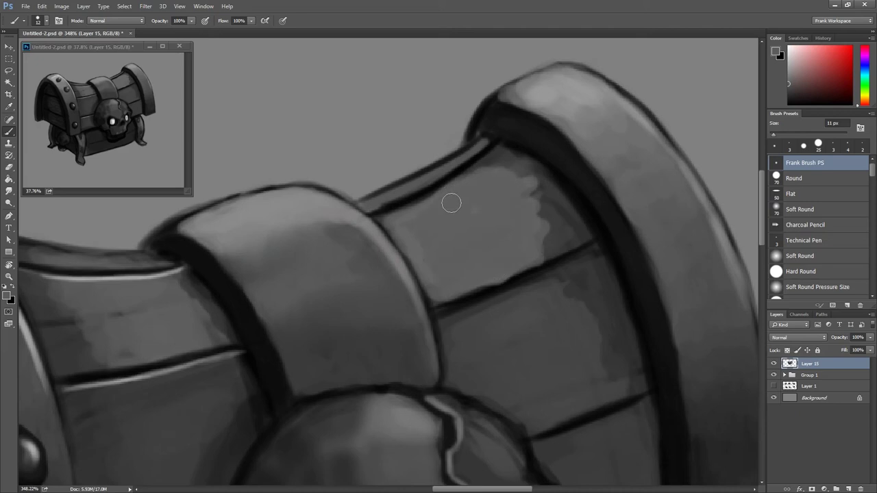
Rework the plank near the lid's end rim with sampled dark and lighter greys.
{"action": "mouse_move", "coordinate": [544, 253]}
{"action": "left_mouse_down"}
{"action": "mouse_move", "coordinate": [534, 189]}
{"action": "mouse_move", "coordinate": [572, 206]}
{"action": "left_mouse_up"}
{"action": "left_click", "coordinate": [575, 197], "text": "alt"}
{"action": "left_click", "coordinate": [516, 185], "text": "alt"}
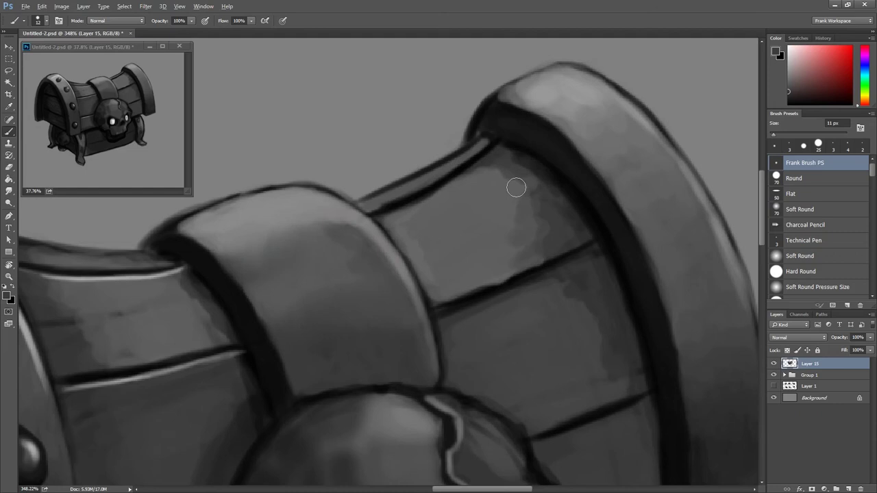
{"action": "mouse_move", "coordinate": [544, 237]}
{"action": "left_mouse_down"}
{"action": "mouse_move", "coordinate": [532, 208]}
{"action": "mouse_move", "coordinate": [491, 239]}
{"action": "left_mouse_up"}
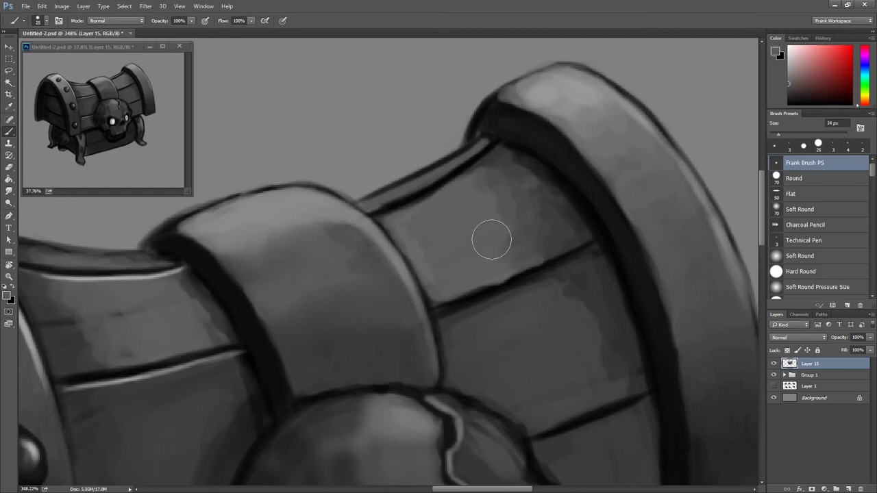
{"action": "left_click_drag", "start_coordinate": [558, 235], "coordinate": [516, 204]}
{"action": "left_click", "coordinate": [528, 195], "text": "alt"}
{"action": "left_click_drag", "start_coordinate": [547, 247], "coordinate": [508, 189]}
{"action": "left_click", "coordinate": [491, 266], "text": "alt"}
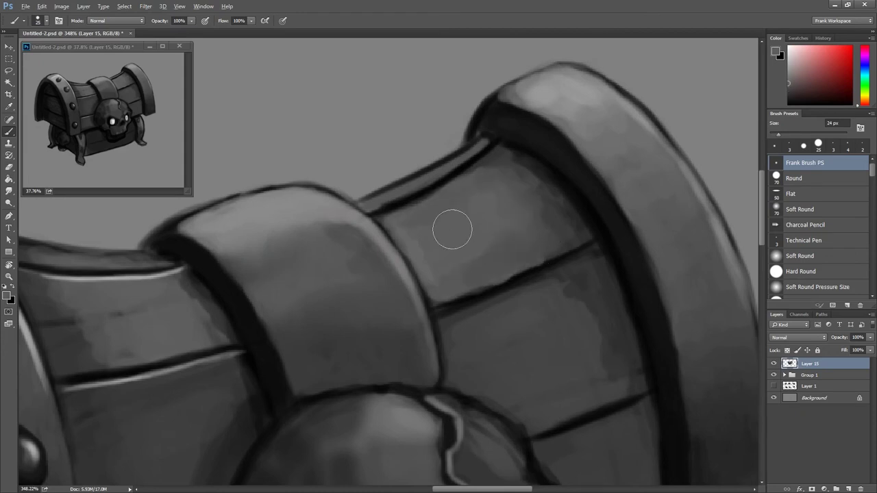
Blend light grey patches over the lower lid plank beside the skull.
{"action": "scroll", "coordinate": [493, 169], "scroll_direction": "down", "scroll_amount": 3}
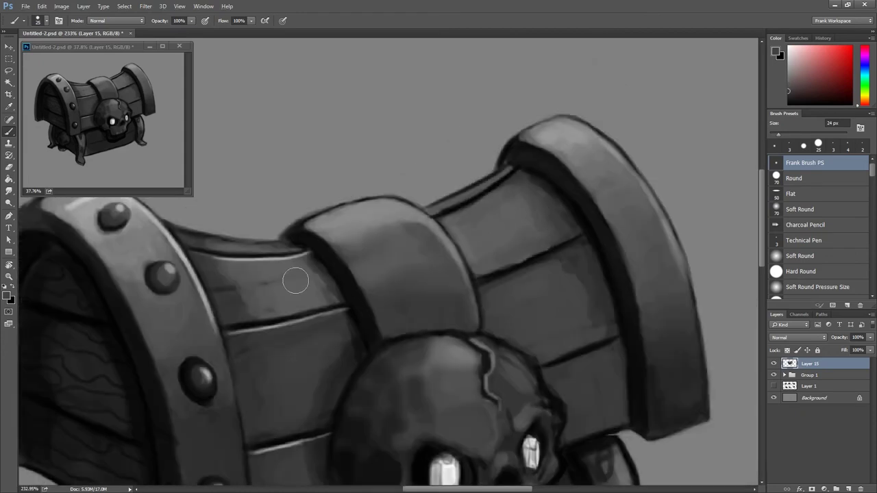
{"action": "scroll", "coordinate": [408, 205], "scroll_direction": "up", "scroll_amount": 4}
{"action": "left_click_drag", "start_coordinate": [408, 205], "coordinate": [497, 123]}
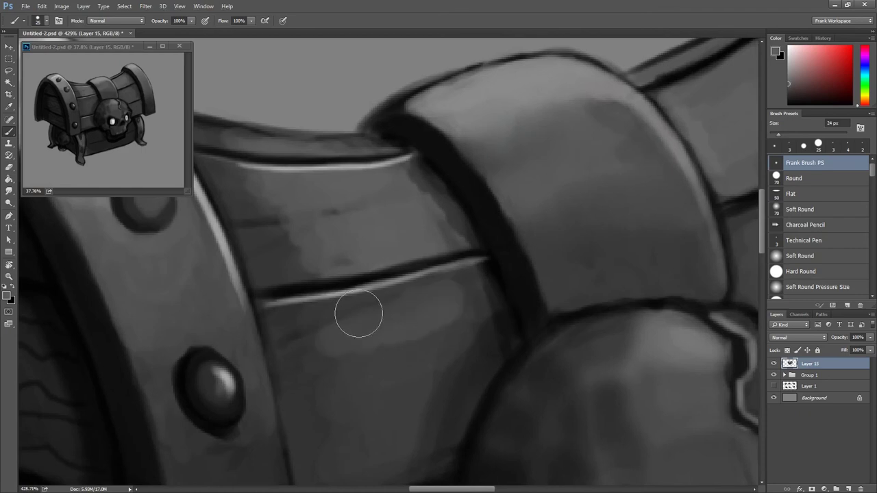
{"action": "mouse_move", "coordinate": [349, 331]}
{"action": "left_mouse_down"}
{"action": "mouse_move", "coordinate": [423, 377]}
{"action": "mouse_move", "coordinate": [402, 285]}
{"action": "mouse_move", "coordinate": [419, 228]}
{"action": "left_mouse_up"}
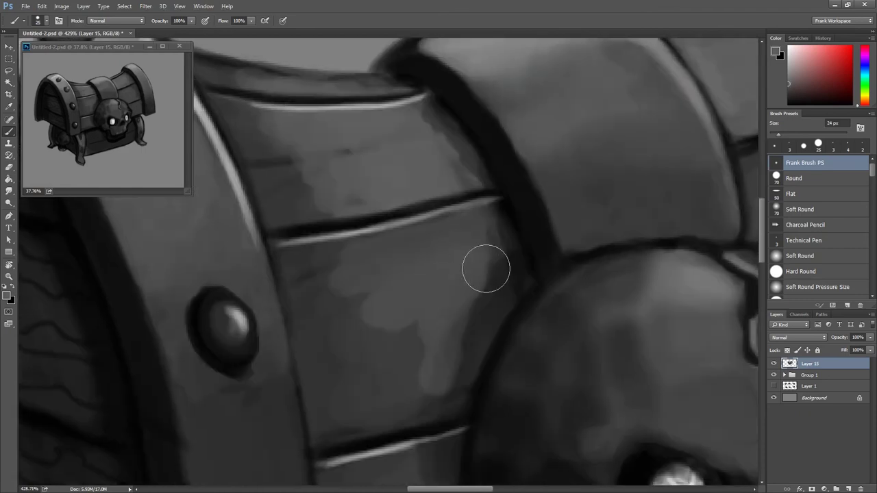
{"action": "mouse_move", "coordinate": [492, 240]}
{"action": "left_mouse_down"}
{"action": "mouse_move", "coordinate": [411, 348]}
{"action": "mouse_move", "coordinate": [441, 398]}
{"action": "mouse_move", "coordinate": [431, 300]}
{"action": "left_mouse_up"}
{"action": "left_click", "coordinate": [456, 274], "text": "alt"}
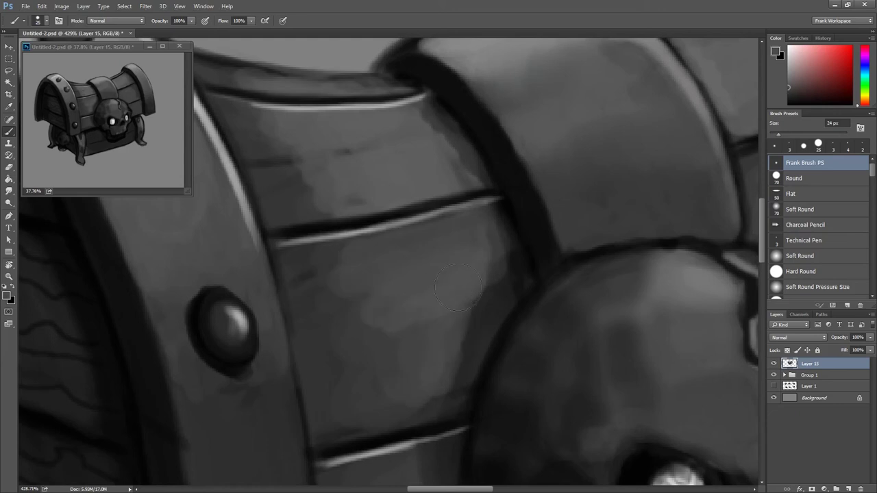
{"action": "scroll", "coordinate": [458, 331], "scroll_direction": "down", "scroll_amount": 2}
{"action": "scroll", "coordinate": [437, 215], "scroll_direction": "down", "scroll_amount": 1}
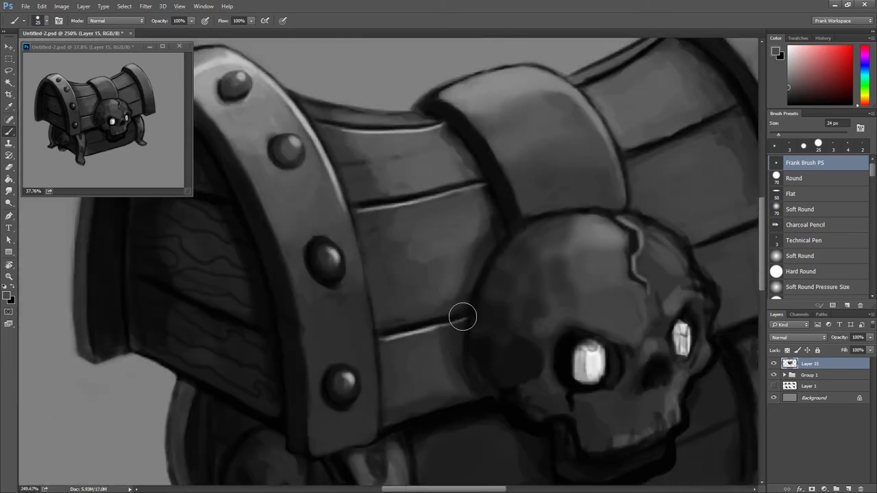
{"action": "scroll", "coordinate": [562, 234], "scroll_direction": "down", "scroll_amount": 3}
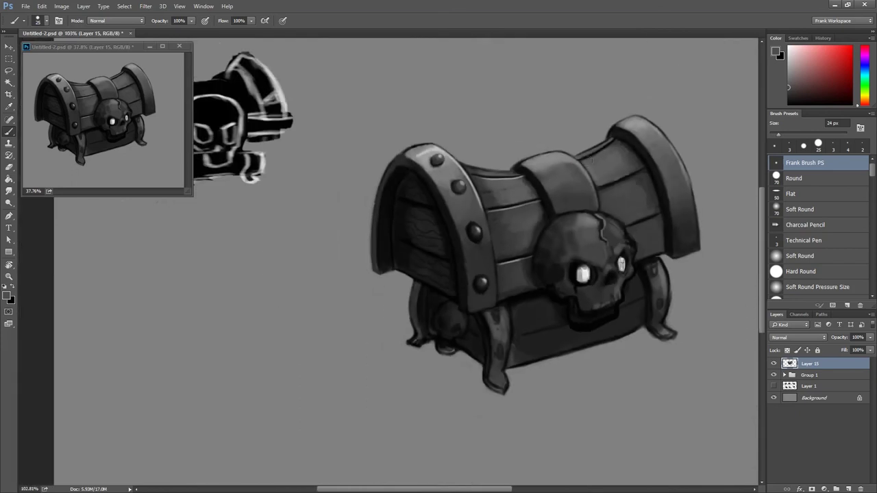
Pick red and the thin hard Technical Pen brush for marking seams.
{"action": "left_click_drag", "start_coordinate": [641, 182], "coordinate": [558, 196]}
{"action": "scroll", "coordinate": [548, 199], "scroll_direction": "up", "scroll_amount": 2}
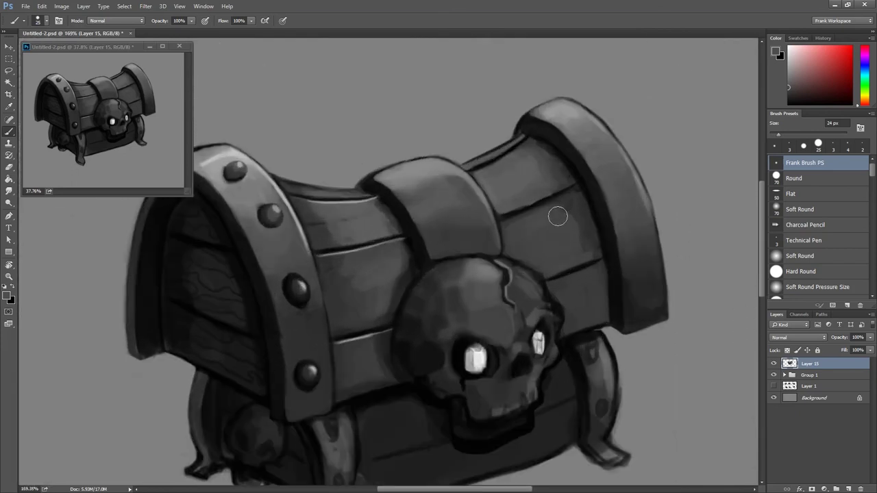
{"action": "scroll", "coordinate": [514, 199], "scroll_direction": "up", "scroll_amount": 1}
{"action": "left_click", "coordinate": [851, 47]}
{"action": "left_click", "coordinate": [803, 240]}
Mark where the plank seams should run in red, then undo the marks.
{"action": "left_click_drag", "start_coordinate": [273, 272], "coordinate": [385, 252]}
{"action": "scroll", "coordinate": [579, 183], "scroll_direction": "down", "scroll_amount": 3}
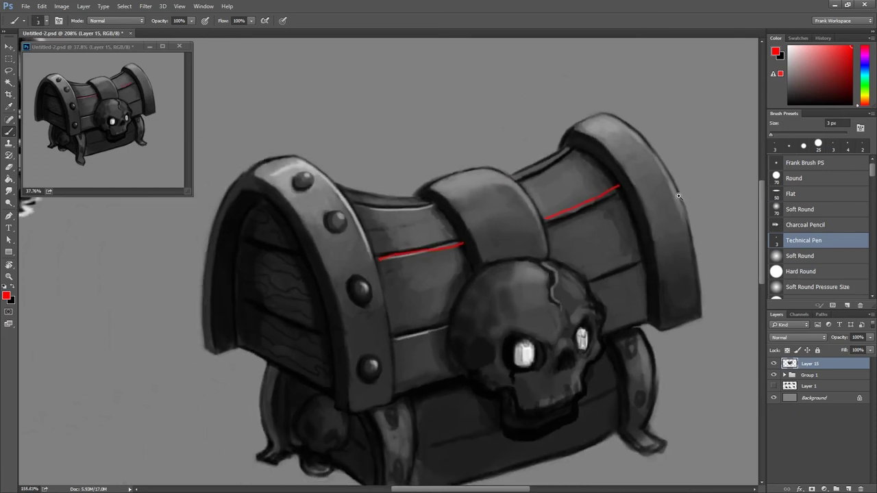
{"action": "scroll", "coordinate": [452, 229], "scroll_direction": "up", "scroll_amount": 4}
{"action": "key", "text": "ctrl+z"}
Lasso the right lid seam, copy it to a layer, nudge it up and merge it back.
{"action": "key", "text": "l"}
{"action": "mouse_move", "coordinate": [451, 235]}
{"action": "left_mouse_down"}
{"action": "mouse_move", "coordinate": [511, 224]}
{"action": "mouse_move", "coordinate": [455, 241]}
{"action": "left_mouse_up"}
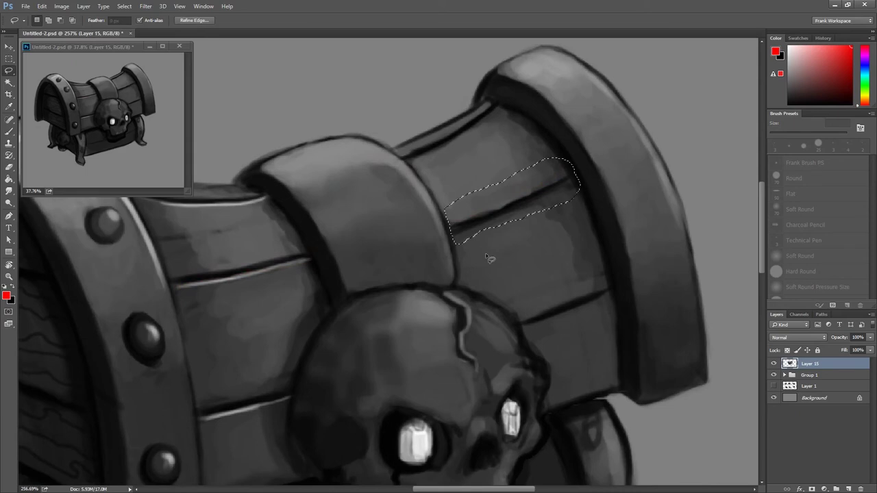
{"action": "mouse_move", "coordinate": [445, 205]}
{"action": "left_mouse_down"}
{"action": "mouse_move", "coordinate": [578, 236]}
{"action": "mouse_move", "coordinate": [532, 156]}
{"action": "left_mouse_up"}
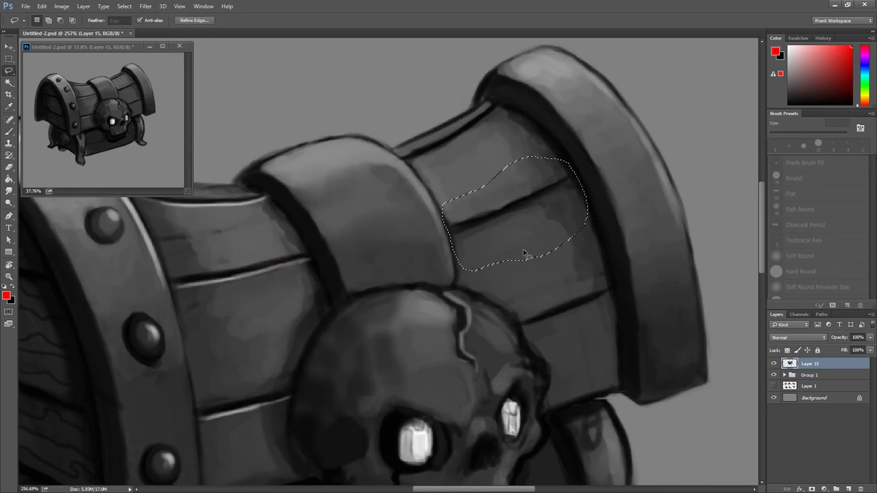
{"action": "key", "text": "ctrl+j"}
{"action": "key", "text": "r"}
{"action": "key", "text": "v"}
{"action": "left_click_drag", "start_coordinate": [517, 219], "coordinate": [514, 213]}
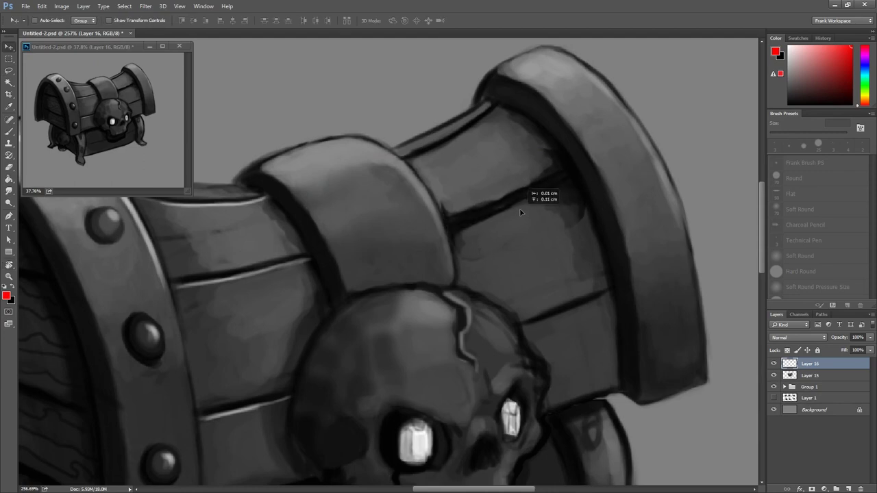
{"action": "key", "text": "ctrl+e"}
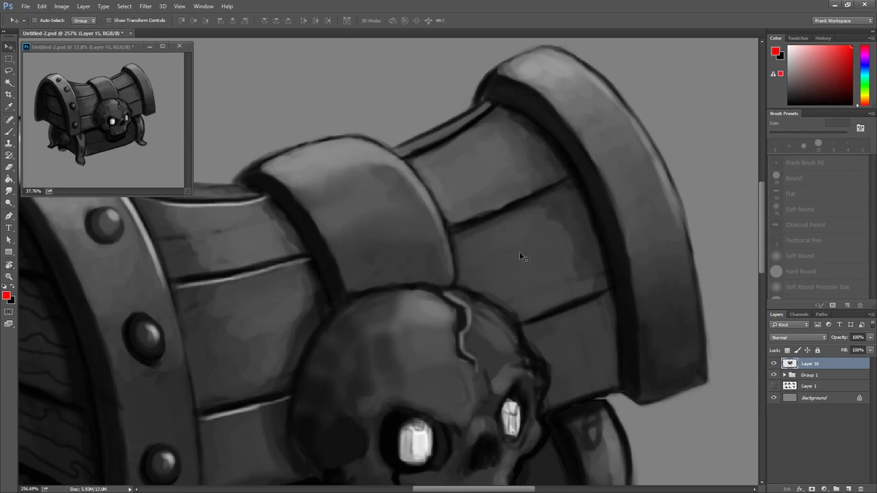
Toggle the background to check the painting, review the whole chest, and add a new empty layer.
{"action": "scroll", "coordinate": [535, 243], "scroll_direction": "down", "scroll_amount": 5}
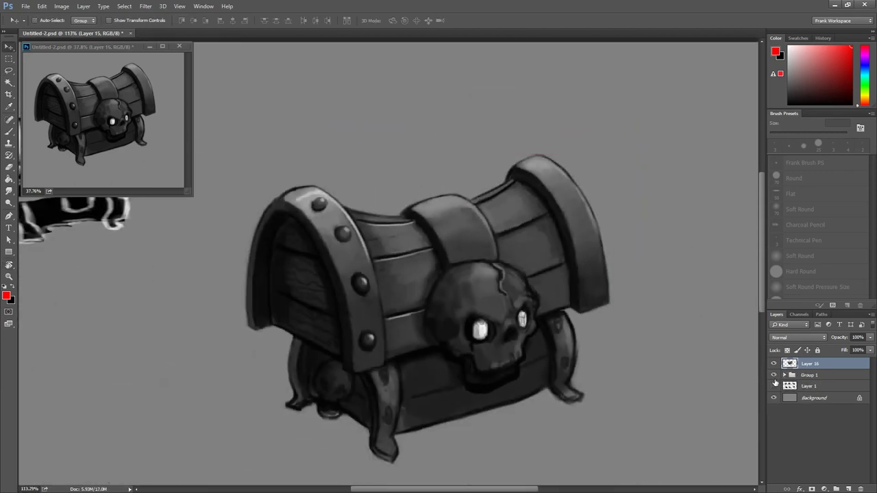
{"action": "left_click", "coordinate": [774, 397]}
{"action": "left_click", "coordinate": [774, 398]}
{"action": "left_click", "coordinate": [288, 294]}
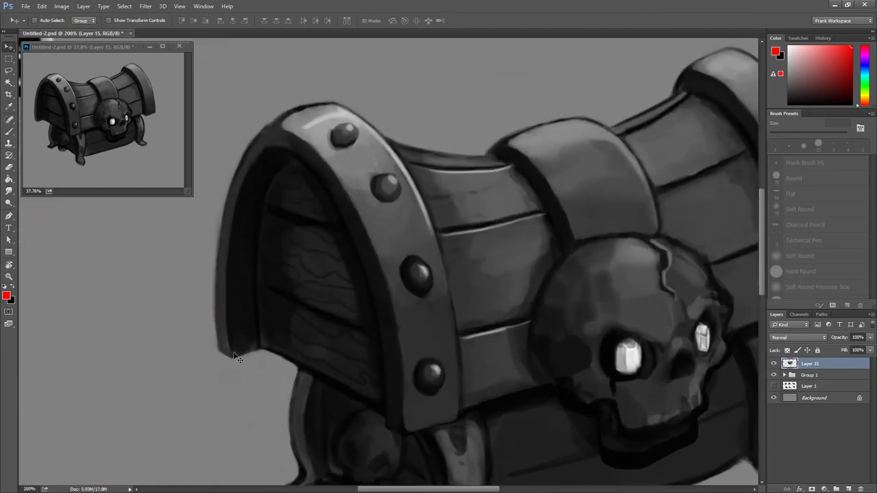
{"action": "left_click_drag", "start_coordinate": [324, 332], "coordinate": [294, 306]}
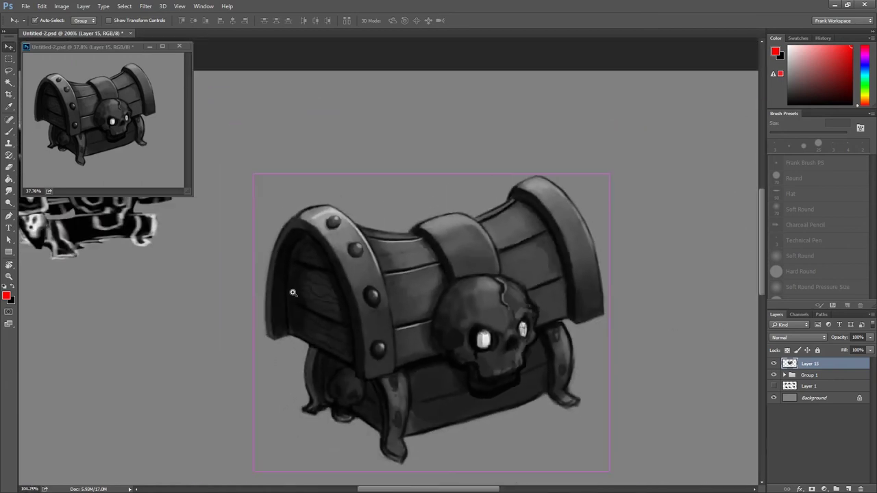
{"action": "left_click", "coordinate": [847, 488], "text": "ctrl"}
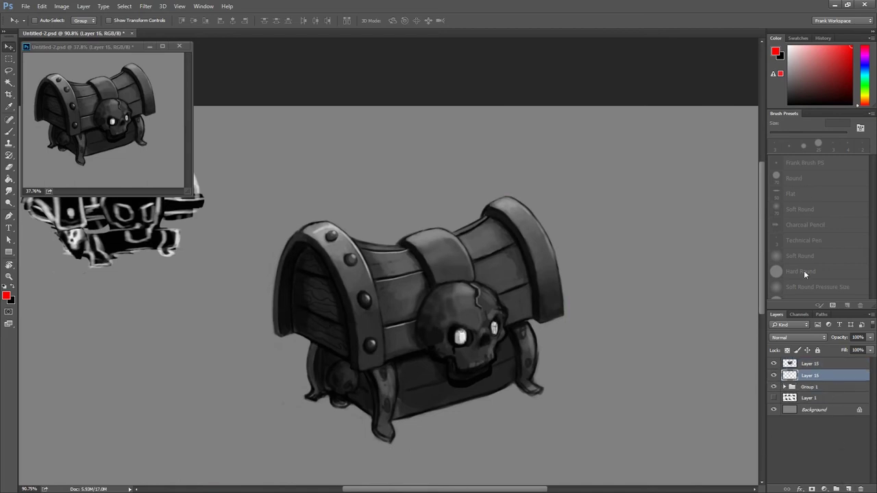
With a 100 px round hard brush in sampled mid grey, paint backing behind the lid's top and band.
{"action": "left_click", "coordinate": [798, 241]}
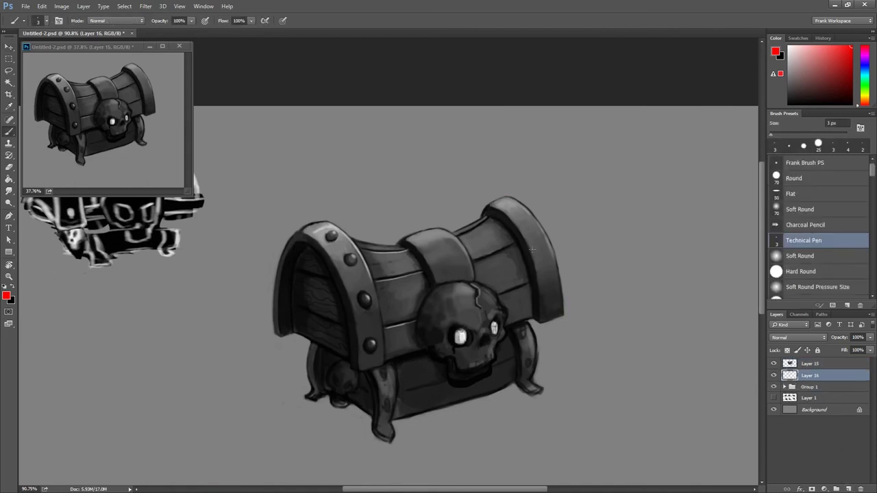
{"action": "left_click", "coordinate": [792, 178]}
{"action": "left_click", "coordinate": [860, 127]}
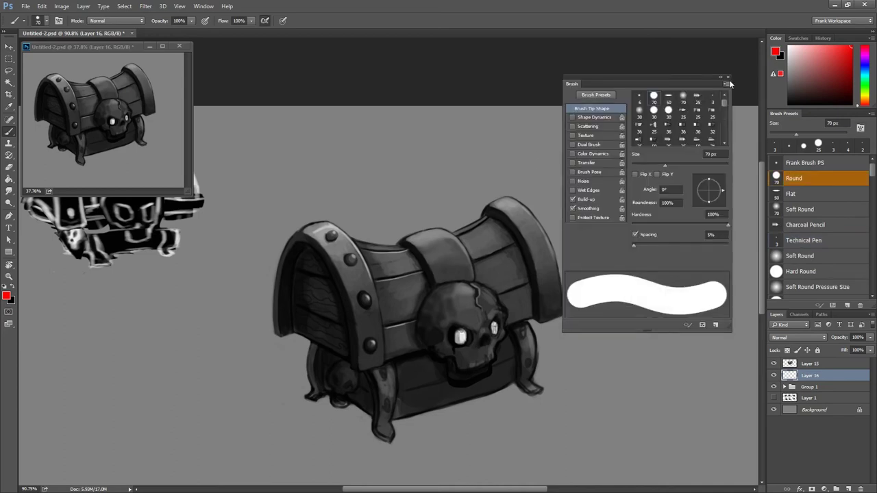
{"action": "left_click", "coordinate": [583, 251], "text": "alt"}
{"action": "key", "text": "bracketright"}
{"action": "key", "text": "bracketright"}
{"action": "key", "text": "bracketright"}
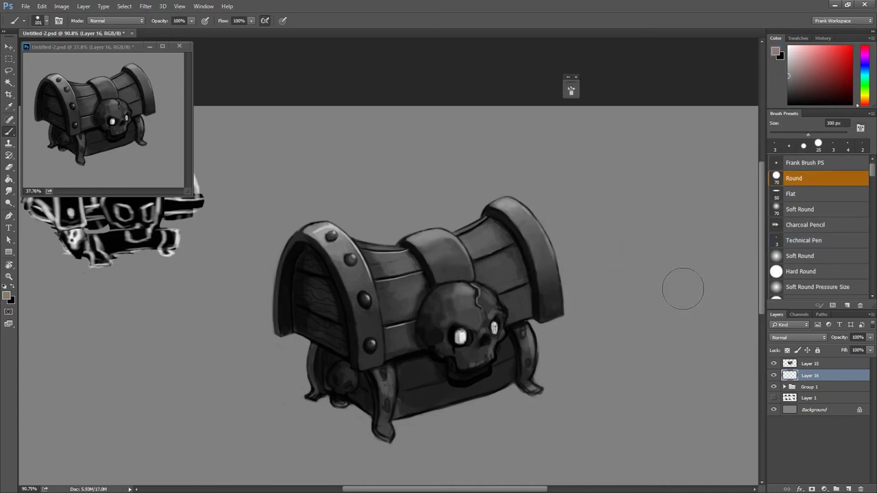
{"action": "left_click_drag", "start_coordinate": [385, 298], "coordinate": [411, 322]}
{"action": "mouse_move", "coordinate": [465, 265]}
{"action": "left_mouse_down"}
{"action": "mouse_move", "coordinate": [525, 246]}
{"action": "mouse_move", "coordinate": [545, 305]}
{"action": "left_mouse_up"}
{"action": "mouse_move", "coordinate": [428, 244]}
{"action": "left_mouse_down"}
{"action": "mouse_move", "coordinate": [377, 258]}
{"action": "mouse_move", "coordinate": [319, 297]}
{"action": "left_mouse_up"}
With the background hidden, extend the grey backing behind the legs, lower body and lid's right side.
{"action": "left_click", "coordinate": [774, 410]}
{"action": "mouse_move", "coordinate": [502, 344]}
{"action": "left_mouse_down"}
{"action": "mouse_move", "coordinate": [500, 365]}
{"action": "mouse_move", "coordinate": [290, 315]}
{"action": "mouse_move", "coordinate": [284, 272]}
{"action": "left_mouse_up"}
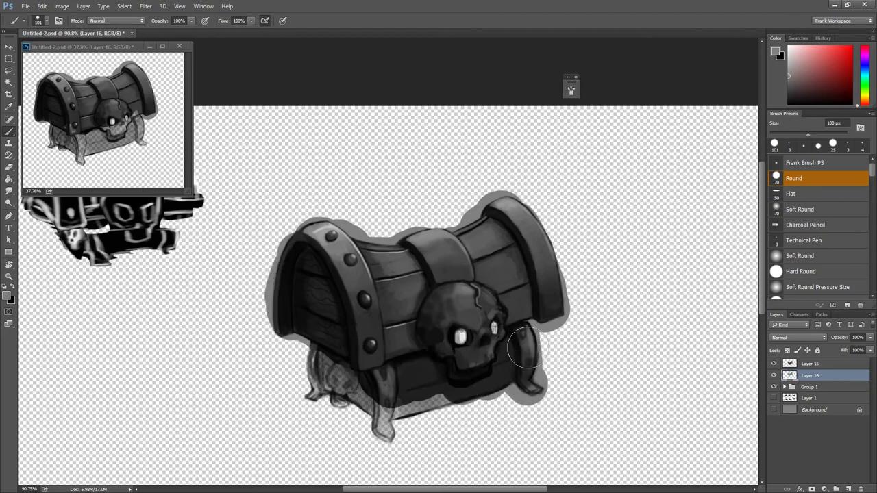
{"action": "mouse_move", "coordinate": [335, 363]}
{"action": "left_mouse_down"}
{"action": "mouse_move", "coordinate": [327, 378]}
{"action": "mouse_move", "coordinate": [339, 405]}
{"action": "left_mouse_up"}
{"action": "left_click_drag", "start_coordinate": [510, 205], "coordinate": [548, 302]}
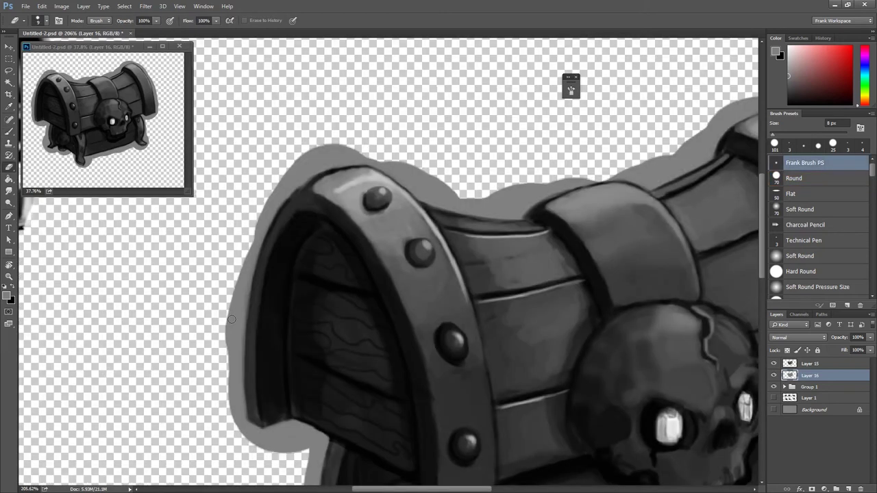
Erase the grey outline along the lid's left edge and top-left corner with a larger eraser.
{"action": "key", "text": "bracketright"}
{"action": "mouse_move", "coordinate": [231, 319]}
{"action": "left_mouse_down"}
{"action": "mouse_move", "coordinate": [251, 236]}
{"action": "mouse_move", "coordinate": [236, 318]}
{"action": "left_mouse_up"}
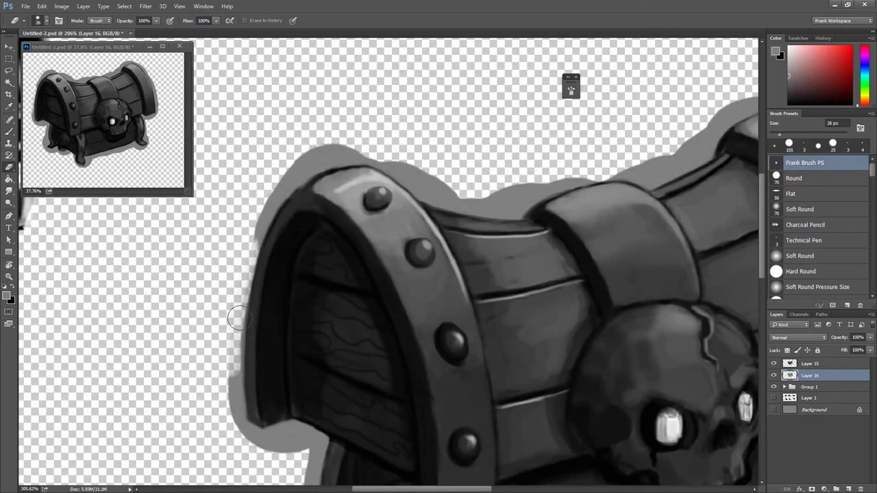
{"action": "key", "text": "F5"}
{"action": "mouse_move", "coordinate": [274, 186]}
{"action": "left_mouse_down"}
{"action": "mouse_move", "coordinate": [239, 260]}
{"action": "mouse_move", "coordinate": [326, 152]}
{"action": "left_mouse_up"}
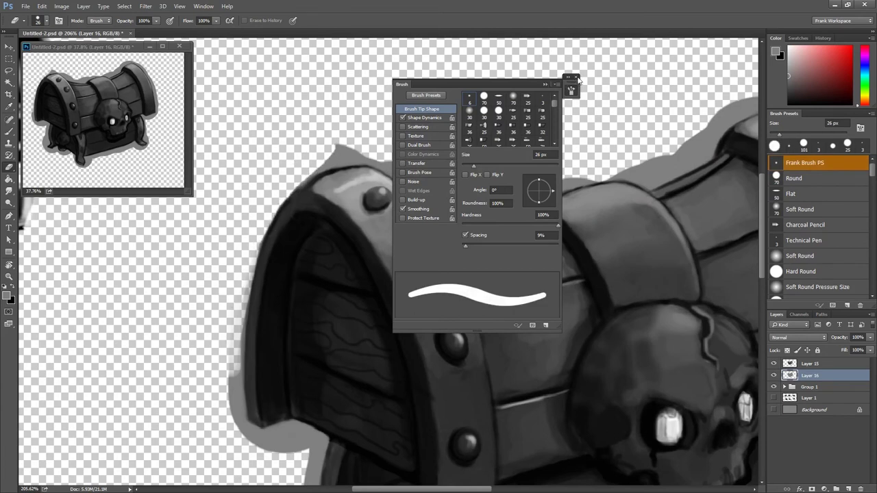
Show the Background layer and fill it with dark grey using the Paint Bucket.
{"action": "left_click", "coordinate": [575, 76]}
{"action": "left_click_drag", "start_coordinate": [210, 322], "coordinate": [230, 320]}
{"action": "left_click", "coordinate": [773, 409]}
{"action": "left_click", "coordinate": [812, 409]}
{"action": "left_click", "coordinate": [785, 87]}
{"action": "left_click", "coordinate": [9, 179]}
{"action": "left_click", "coordinate": [202, 335]}
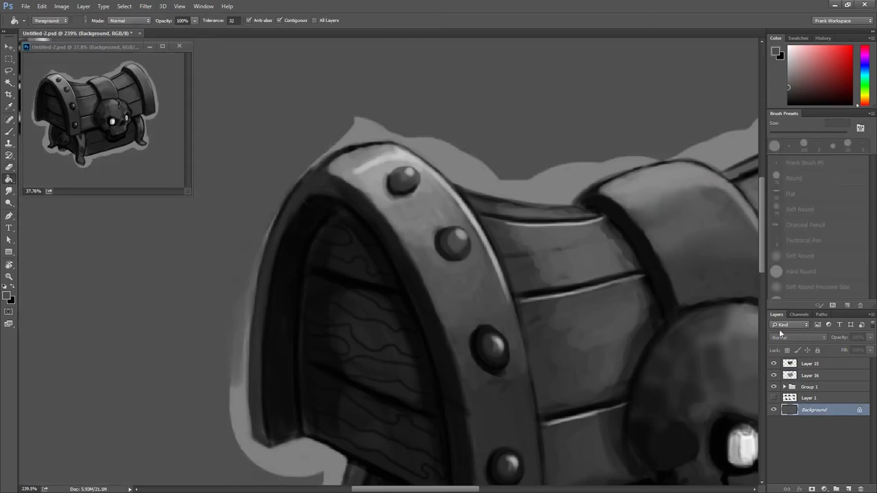
On Layer 16, erase the light outline around the lid's left, top and bottom edges and beside the front leg.
{"action": "left_click", "coordinate": [810, 378]}
{"action": "key", "text": "e"}
{"action": "left_click_drag", "start_coordinate": [260, 230], "coordinate": [235, 343]}
{"action": "mouse_move", "coordinate": [321, 132]}
{"action": "left_mouse_down"}
{"action": "mouse_move", "coordinate": [358, 126]}
{"action": "mouse_move", "coordinate": [305, 160]}
{"action": "mouse_move", "coordinate": [411, 122]}
{"action": "mouse_move", "coordinate": [345, 156]}
{"action": "left_mouse_up"}
{"action": "mouse_move", "coordinate": [212, 326]}
{"action": "left_mouse_down"}
{"action": "mouse_move", "coordinate": [281, 464]}
{"action": "mouse_move", "coordinate": [278, 457]}
{"action": "mouse_move", "coordinate": [297, 450]}
{"action": "mouse_move", "coordinate": [322, 455]}
{"action": "mouse_move", "coordinate": [294, 319]}
{"action": "mouse_move", "coordinate": [311, 337]}
{"action": "mouse_move", "coordinate": [294, 455]}
{"action": "mouse_move", "coordinate": [313, 457]}
{"action": "mouse_move", "coordinate": [282, 349]}
{"action": "mouse_move", "coordinate": [291, 223]}
{"action": "left_mouse_up"}
{"action": "mouse_move", "coordinate": [303, 391]}
{"action": "left_mouse_down"}
{"action": "mouse_move", "coordinate": [297, 363]}
{"action": "mouse_move", "coordinate": [335, 382]}
{"action": "mouse_move", "coordinate": [360, 364]}
{"action": "mouse_move", "coordinate": [377, 405]}
{"action": "mouse_move", "coordinate": [401, 391]}
{"action": "mouse_move", "coordinate": [445, 391]}
{"action": "mouse_move", "coordinate": [434, 407]}
{"action": "mouse_move", "coordinate": [472, 413]}
{"action": "mouse_move", "coordinate": [478, 464]}
{"action": "mouse_move", "coordinate": [490, 473]}
{"action": "left_mouse_up"}
{"action": "left_click_drag", "start_coordinate": [419, 386], "coordinate": [366, 307]}
{"action": "mouse_move", "coordinate": [472, 402]}
{"action": "left_mouse_down"}
{"action": "mouse_move", "coordinate": [487, 352]}
{"action": "mouse_move", "coordinate": [470, 333]}
{"action": "mouse_move", "coordinate": [518, 319]}
{"action": "mouse_move", "coordinate": [493, 377]}
{"action": "left_mouse_up"}
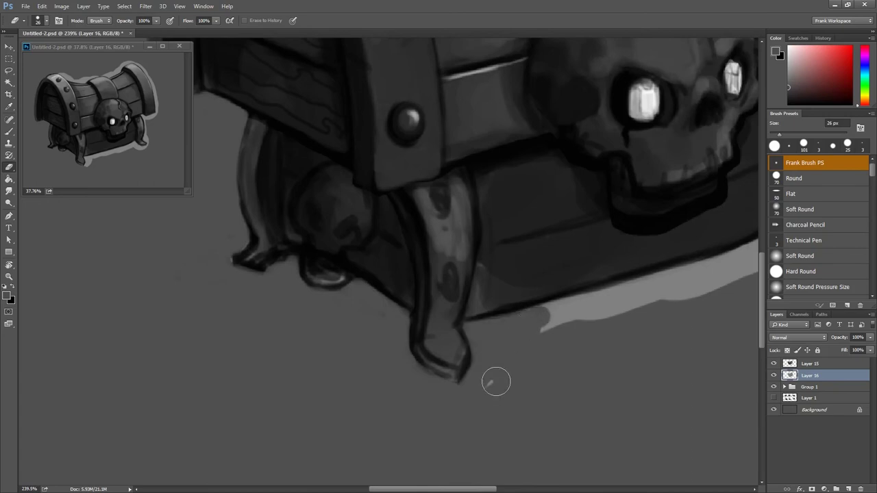
{"action": "left_click_drag", "start_coordinate": [541, 316], "coordinate": [603, 309]}
Rotate the view and paint dark grey over the light rim on the strap's right edge.
{"action": "key", "text": "r"}
{"action": "mouse_move", "coordinate": [298, 387]}
{"action": "left_mouse_down"}
{"action": "mouse_move", "coordinate": [568, 190]}
{"action": "mouse_move", "coordinate": [495, 299]}
{"action": "mouse_move", "coordinate": [658, 137]}
{"action": "mouse_move", "coordinate": [710, 127]}
{"action": "mouse_move", "coordinate": [646, 163]}
{"action": "mouse_move", "coordinate": [532, 291]}
{"action": "left_mouse_up"}
{"action": "mouse_move", "coordinate": [525, 242]}
{"action": "left_mouse_down"}
{"action": "mouse_move", "coordinate": [469, 167]}
{"action": "mouse_move", "coordinate": [521, 86]}
{"action": "left_mouse_up"}
{"action": "mouse_move", "coordinate": [520, 85]}
{"action": "left_mouse_down"}
{"action": "mouse_move", "coordinate": [531, 212]}
{"action": "mouse_move", "coordinate": [473, 140]}
{"action": "left_mouse_up"}
{"action": "mouse_move", "coordinate": [421, 121]}
{"action": "left_mouse_down"}
{"action": "mouse_move", "coordinate": [440, 102]}
{"action": "mouse_move", "coordinate": [447, 114]}
{"action": "left_mouse_up"}
Rotate the view further and cover the light patches along the rim's upper-left and left edge.
{"action": "left_click_drag", "start_coordinate": [356, 78], "coordinate": [500, 146]}
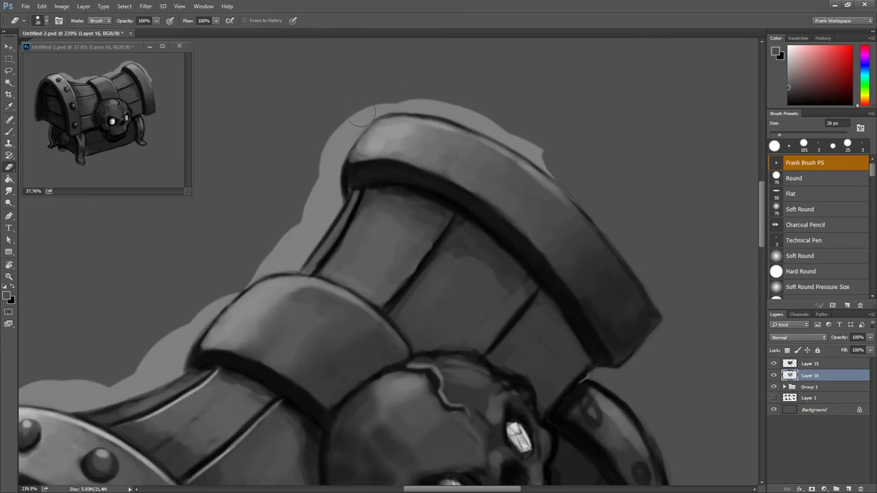
{"action": "left_click_drag", "start_coordinate": [347, 69], "coordinate": [270, 128]}
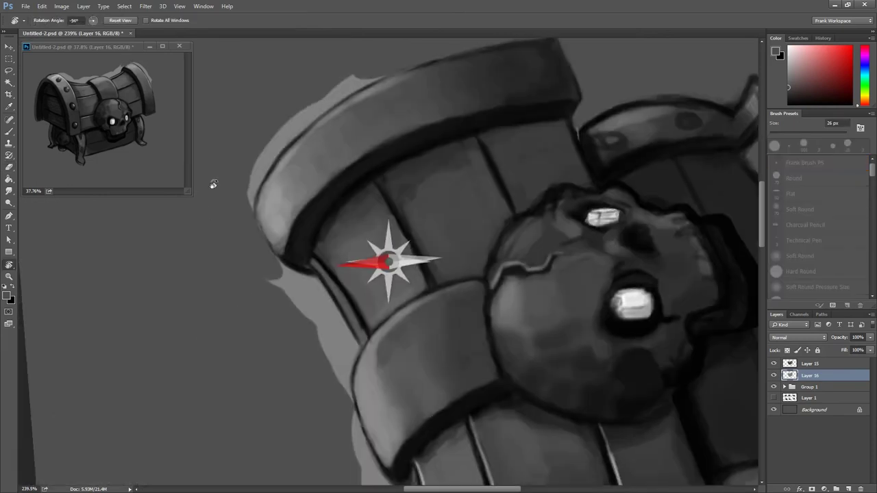
{"action": "mouse_move", "coordinate": [255, 205]}
{"action": "left_mouse_down"}
{"action": "mouse_move", "coordinate": [280, 134]}
{"action": "mouse_move", "coordinate": [364, 62]}
{"action": "mouse_move", "coordinate": [358, 73]}
{"action": "mouse_move", "coordinate": [407, 39]}
{"action": "left_mouse_up"}
{"action": "mouse_move", "coordinate": [302, 309]}
{"action": "left_mouse_down"}
{"action": "mouse_move", "coordinate": [245, 258]}
{"action": "mouse_move", "coordinate": [319, 304]}
{"action": "mouse_move", "coordinate": [338, 343]}
{"action": "mouse_move", "coordinate": [338, 407]}
{"action": "mouse_move", "coordinate": [310, 327]}
{"action": "left_mouse_up"}
{"action": "left_click_drag", "start_coordinate": [321, 380], "coordinate": [308, 242]}
{"action": "mouse_move", "coordinate": [342, 274]}
{"action": "left_mouse_down"}
{"action": "mouse_move", "coordinate": [365, 353]}
{"action": "mouse_move", "coordinate": [376, 358]}
{"action": "mouse_move", "coordinate": [358, 417]}
{"action": "mouse_move", "coordinate": [379, 287]}
{"action": "mouse_move", "coordinate": [362, 354]}
{"action": "mouse_move", "coordinate": [368, 317]}
{"action": "mouse_move", "coordinate": [354, 327]}
{"action": "mouse_move", "coordinate": [347, 389]}
{"action": "mouse_move", "coordinate": [361, 358]}
{"action": "left_mouse_up"}
Merge Layer 15 down into Layer 16.
{"action": "scroll", "coordinate": [417, 117], "scroll_direction": "down", "scroll_amount": 3}
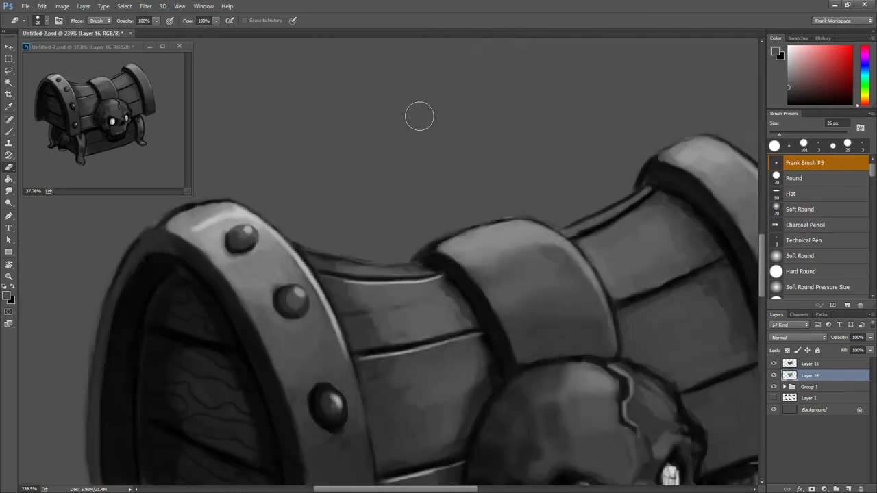
{"action": "scroll", "coordinate": [408, 188], "scroll_direction": "down", "scroll_amount": 4}
{"action": "left_click", "coordinate": [810, 364]}
{"action": "key", "text": "ctrl+e"}
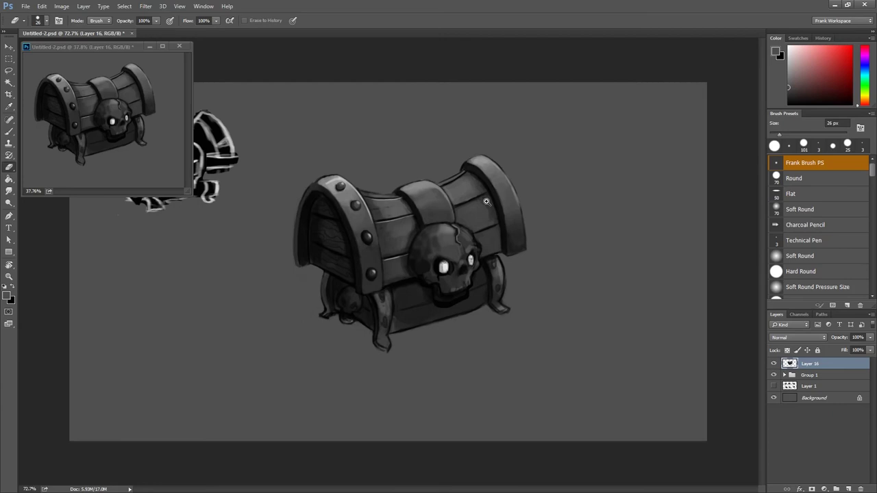
Copy a lassoed patch of the lid's right-side planks to a new layer and warp it to follow the curve.
{"action": "scroll", "coordinate": [486, 202], "scroll_direction": "up", "scroll_amount": 5}
{"action": "key", "text": "l"}
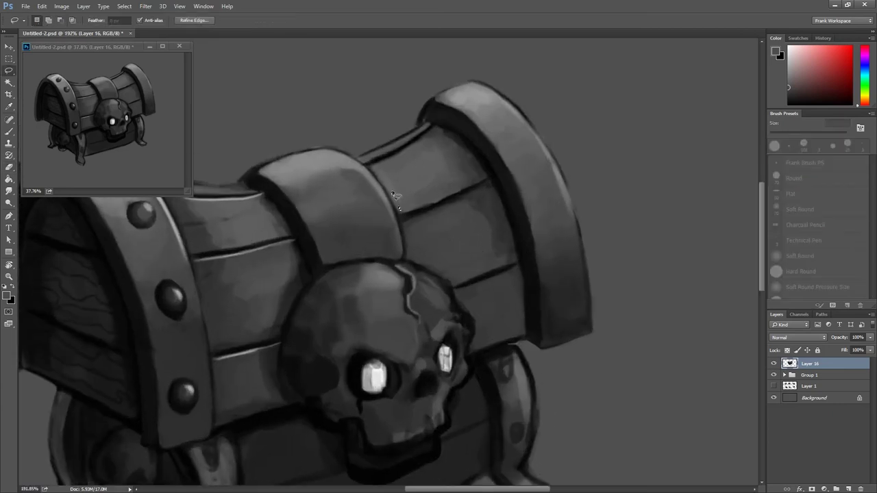
{"action": "mouse_move", "coordinate": [393, 194]}
{"action": "left_mouse_down"}
{"action": "mouse_move", "coordinate": [507, 205]}
{"action": "mouse_move", "coordinate": [396, 187]}
{"action": "left_mouse_up"}
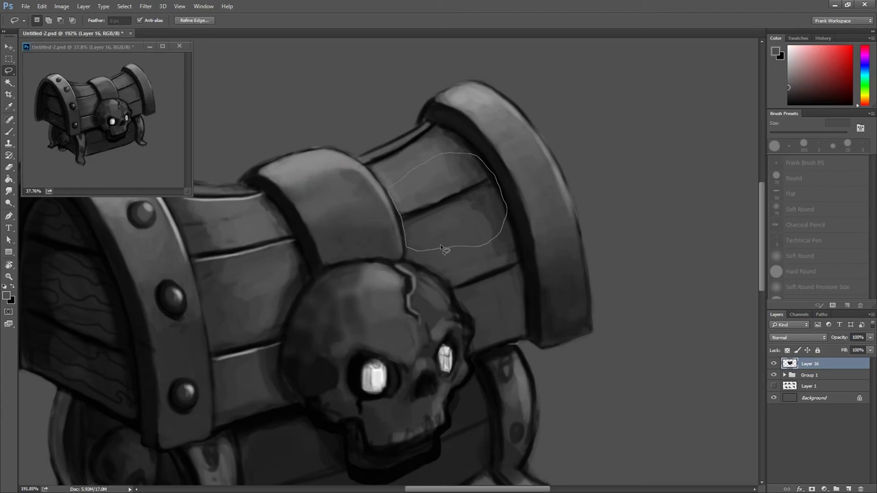
{"action": "key", "text": "ctrl+j"}
{"action": "key", "text": "ctrl+t"}
{"action": "right_click", "coordinate": [452, 181]}
{"action": "left_click", "coordinate": [472, 257]}
{"action": "left_click_drag", "start_coordinate": [420, 183], "coordinate": [414, 174]}
{"action": "left_click_drag", "start_coordinate": [500, 183], "coordinate": [492, 159]}
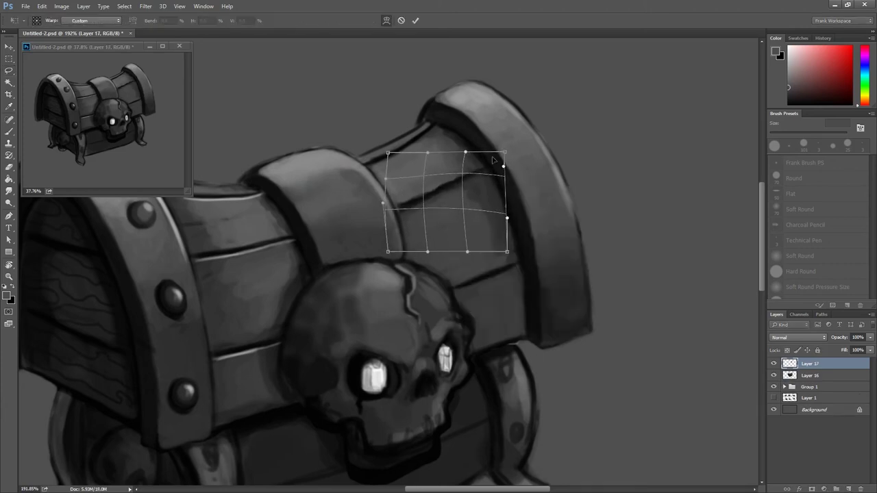
{"action": "mouse_move", "coordinate": [382, 203]}
{"action": "left_mouse_down"}
{"action": "mouse_move", "coordinate": [374, 203]}
{"action": "mouse_move", "coordinate": [461, 213]}
{"action": "left_mouse_up"}
{"action": "key", "text": "Return"}
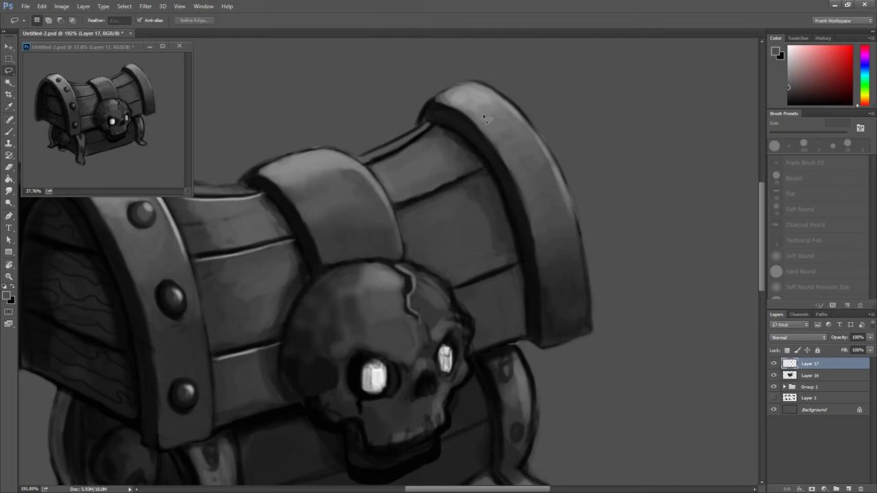
Move the warped planks into place on the lid and merge Layer 17 into Layer 16.
{"action": "scroll", "coordinate": [485, 118], "scroll_direction": "down", "scroll_amount": 5}
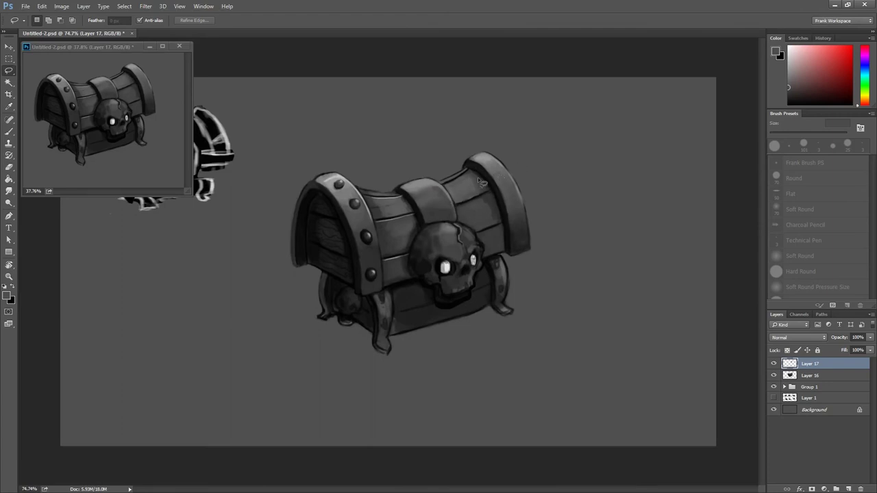
{"action": "scroll", "coordinate": [484, 187], "scroll_direction": "up", "scroll_amount": 5}
{"action": "key", "text": "v"}
{"action": "left_click_drag", "start_coordinate": [476, 271], "coordinate": [494, 272]}
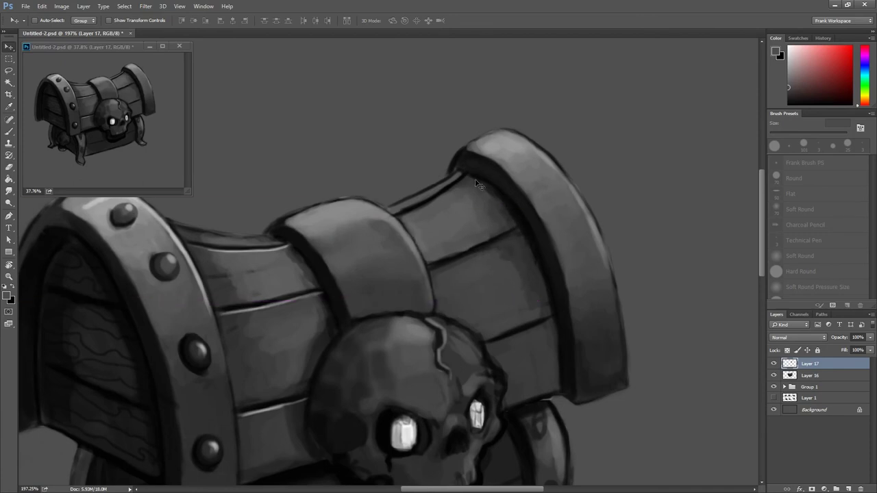
{"action": "left_click_drag", "start_coordinate": [475, 179], "coordinate": [558, 121]}
{"action": "scroll", "coordinate": [533, 203], "scroll_direction": "down", "scroll_amount": 3}
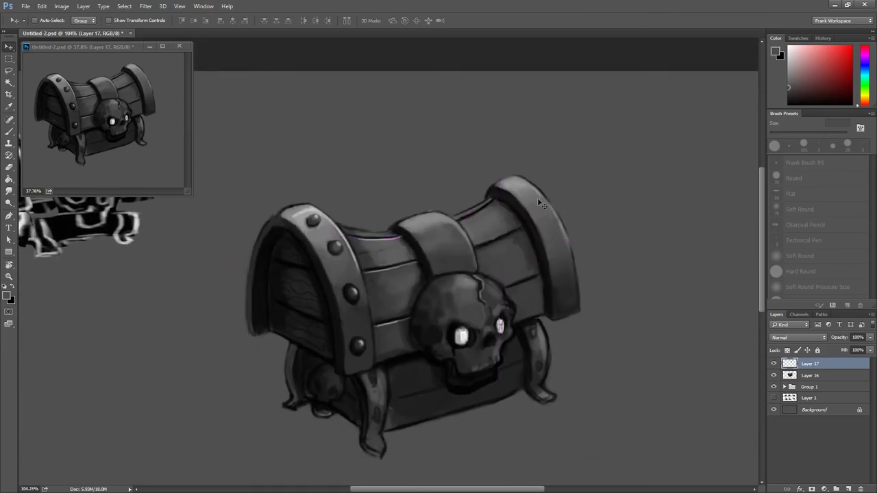
{"action": "scroll", "coordinate": [539, 203], "scroll_direction": "up", "scroll_amount": 3}
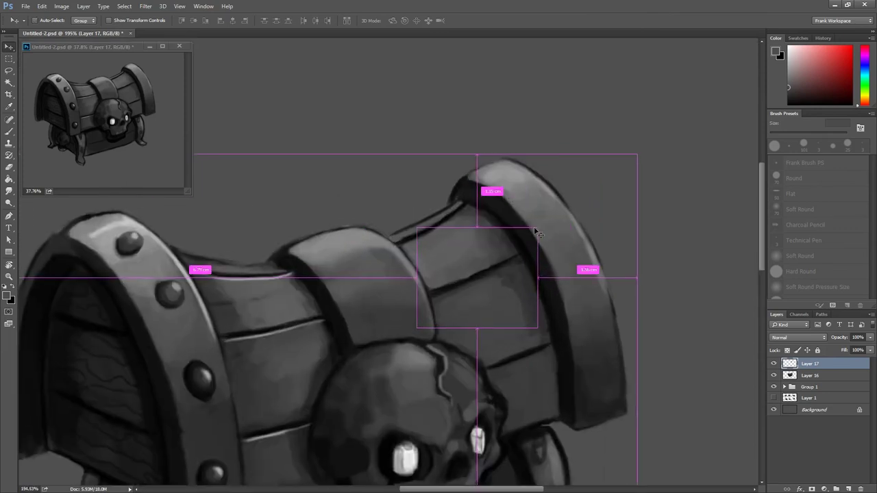
{"action": "scroll", "coordinate": [514, 261], "scroll_direction": "down", "scroll_amount": 2}
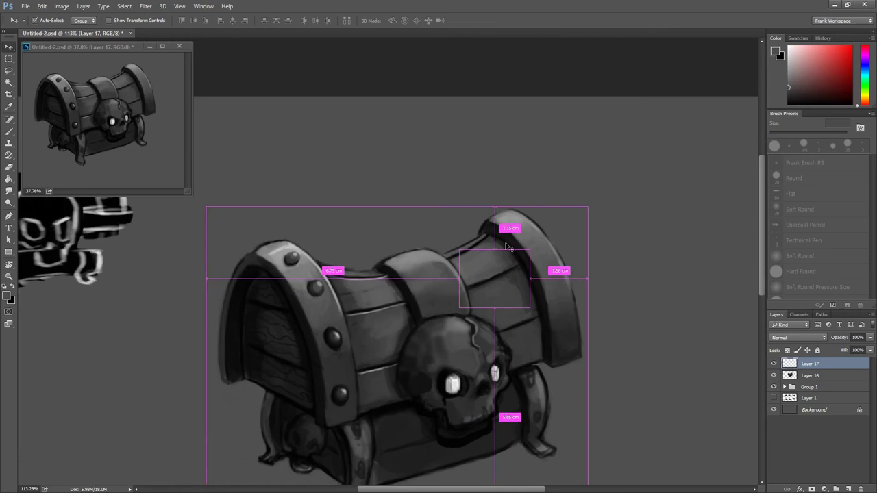
{"action": "key", "text": "ctrl+e"}
Switch to the Brush and shrink it to 12 px.
{"action": "scroll", "coordinate": [562, 263], "scroll_direction": "down", "scroll_amount": 2}
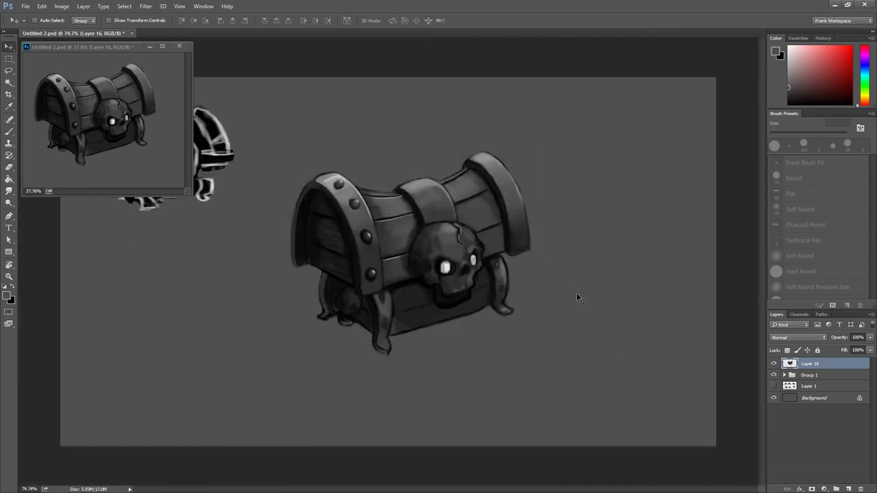
{"action": "scroll", "coordinate": [405, 320], "scroll_direction": "up", "scroll_amount": 2}
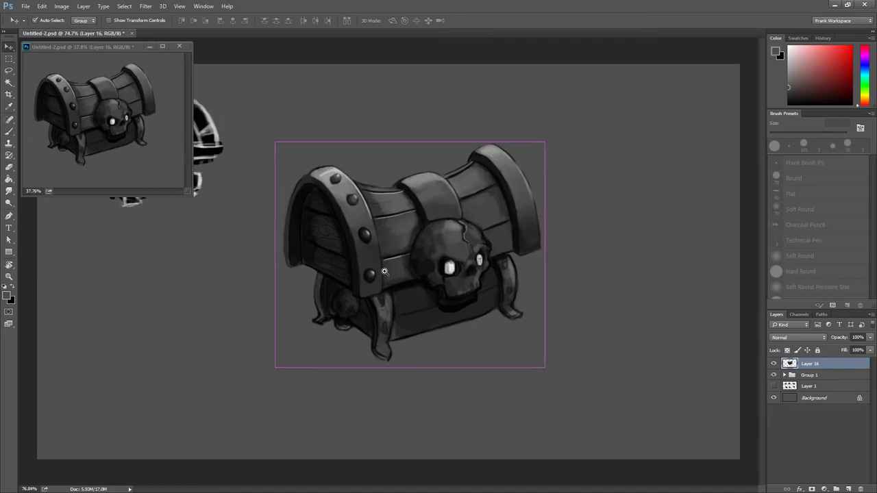
{"action": "scroll", "coordinate": [390, 329], "scroll_direction": "up", "scroll_amount": 2}
{"action": "scroll", "coordinate": [372, 342], "scroll_direction": "up", "scroll_amount": 1}
{"action": "key", "text": "b"}
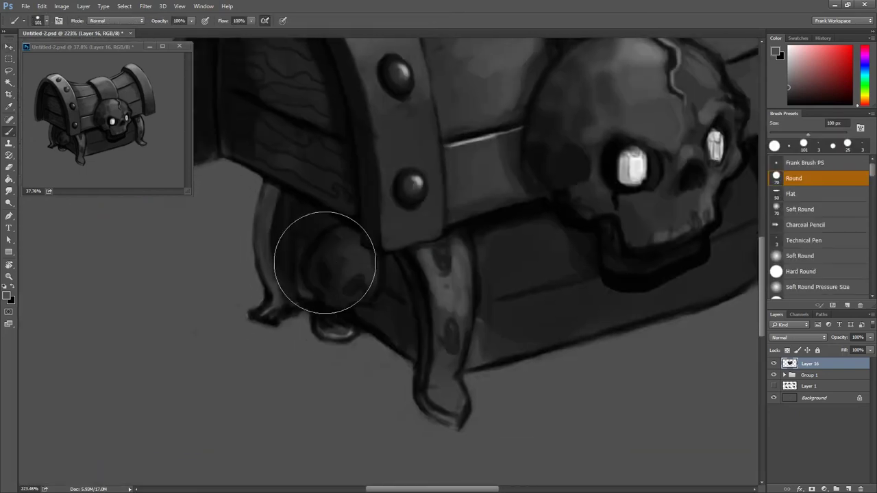
{"action": "left_click_drag", "start_coordinate": [334, 273], "coordinate": [281, 272]}
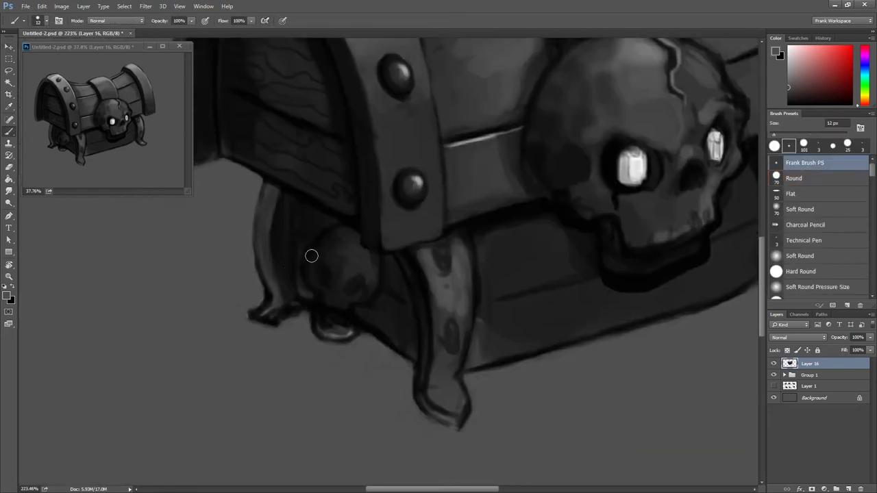
{"action": "scroll", "coordinate": [309, 254], "scroll_direction": "up", "scroll_amount": 2}
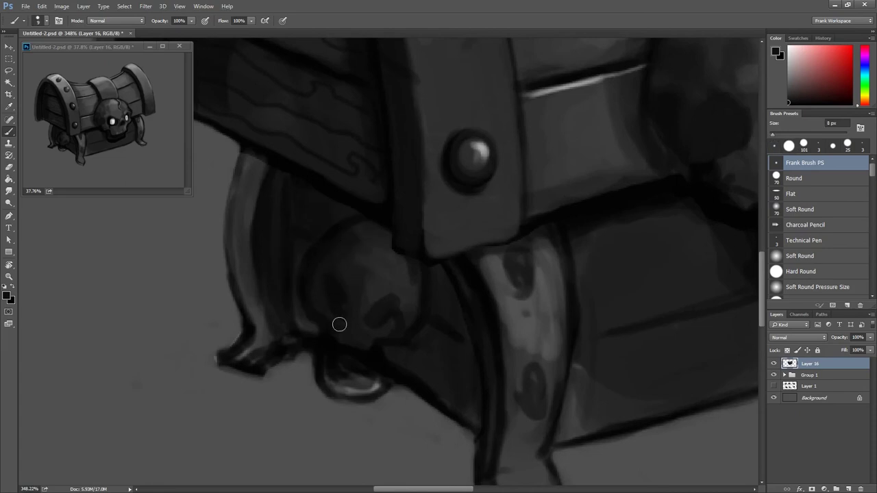
Paint a light grey hanging ring below the small skull's jaw with a slightly smaller brush.
{"action": "key", "text": "bracketleft"}
{"action": "key", "text": "bracketleft"}
{"action": "left_click", "coordinate": [339, 377], "text": "alt"}
{"action": "mouse_move", "coordinate": [326, 339]}
{"action": "left_mouse_down"}
{"action": "mouse_move", "coordinate": [329, 389]}
{"action": "mouse_move", "coordinate": [380, 388]}
{"action": "left_mouse_up"}
{"action": "left_click_drag", "start_coordinate": [376, 348], "coordinate": [379, 382]}
Deepen the small skull's eye socket with near-black, then sample a dark grey from the chest.
{"action": "left_click", "coordinate": [344, 327], "text": "alt"}
{"action": "left_click", "coordinate": [325, 237], "text": "alt"}
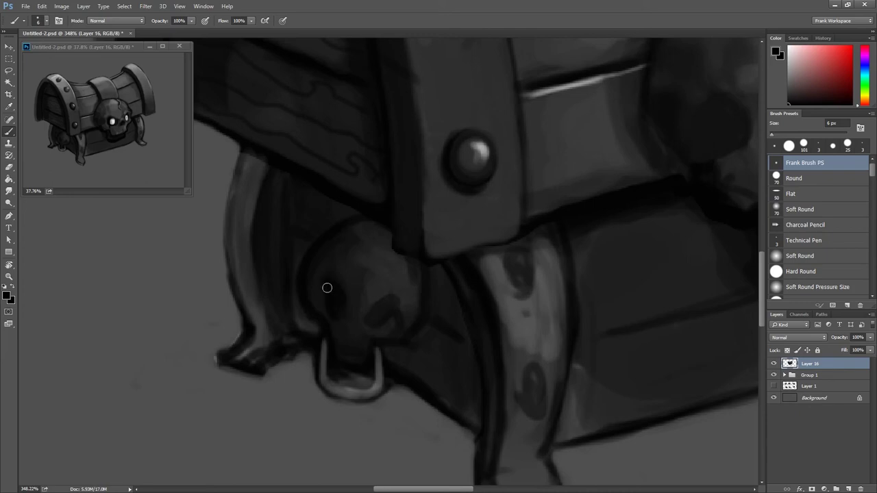
{"action": "left_click_drag", "start_coordinate": [371, 308], "coordinate": [385, 300]}
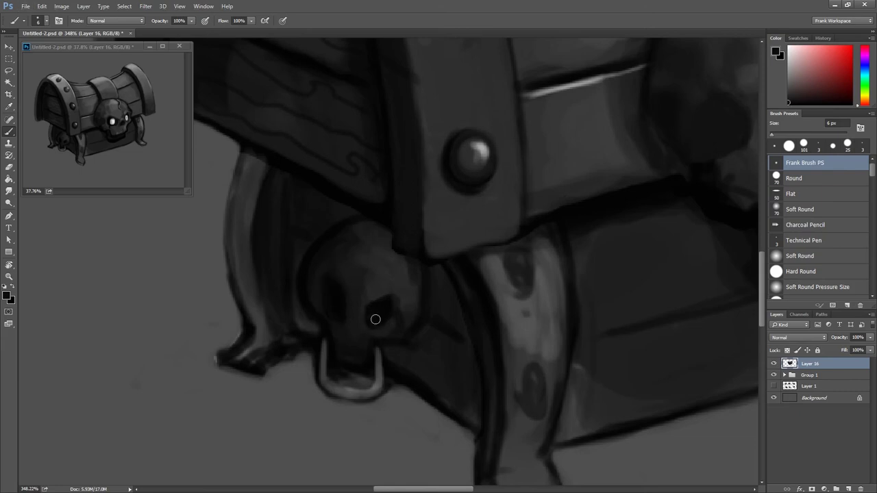
{"action": "scroll", "coordinate": [391, 321], "scroll_direction": "down", "scroll_amount": 1}
{"action": "left_click", "coordinate": [400, 322], "text": "alt"}
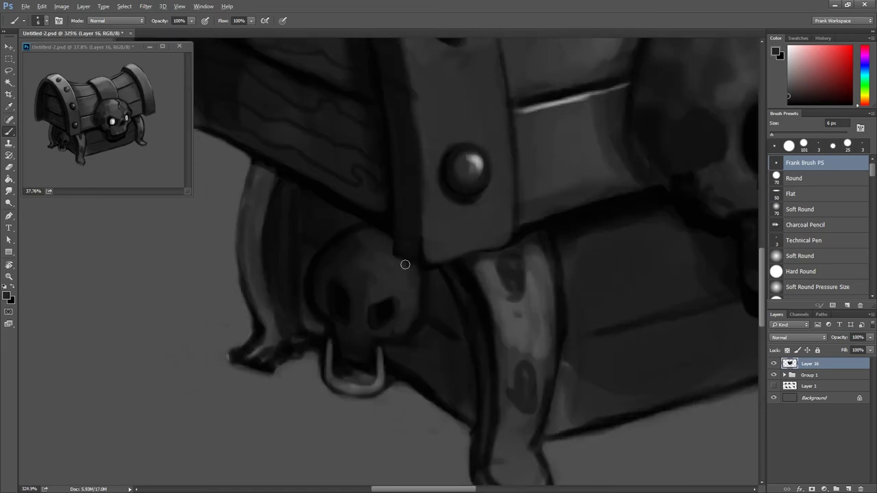
{"action": "scroll", "coordinate": [408, 285], "scroll_direction": "down", "scroll_amount": 4}
{"action": "scroll", "coordinate": [378, 267], "scroll_direction": "down", "scroll_amount": 6}
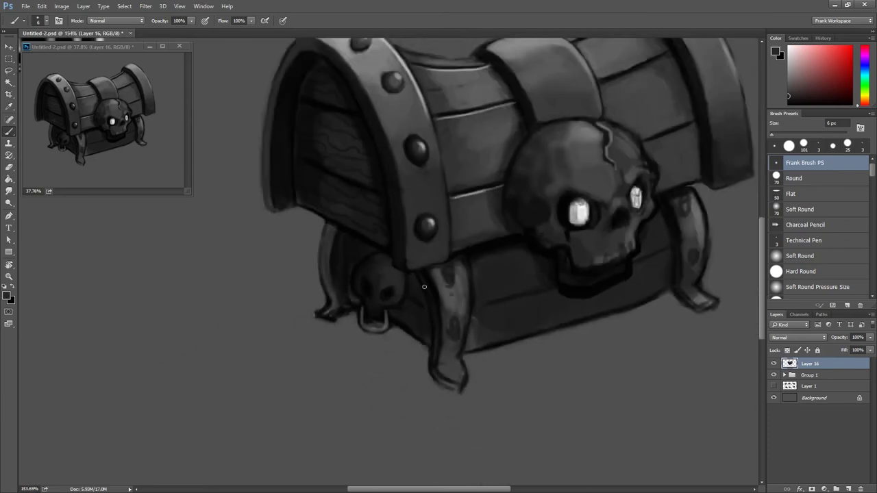
{"action": "scroll", "coordinate": [394, 294], "scroll_direction": "up", "scroll_amount": 5}
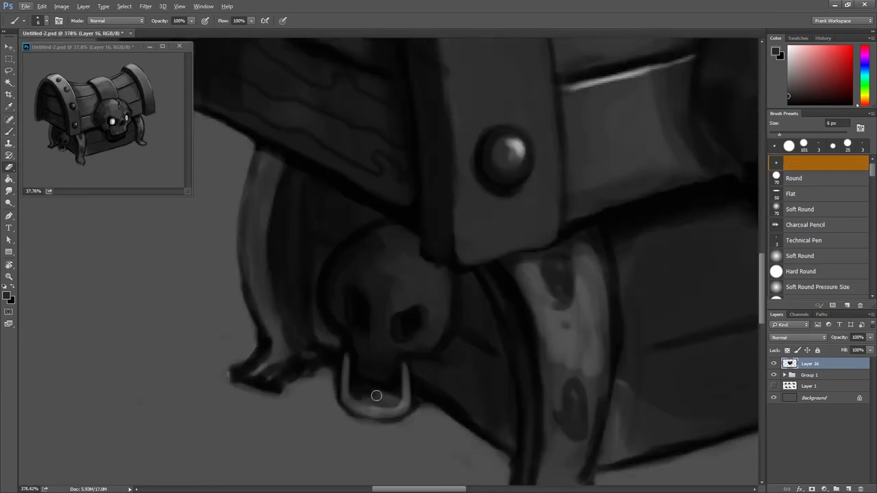
Adjust the brush size and switch to a 7 px Eraser.
{"action": "key", "text": "alt+e"}
{"action": "key", "text": "Escape"}
{"action": "key", "text": "alt+e"}
{"action": "right_click", "coordinate": [366, 403], "text": "alt"}
{"action": "key", "text": "b"}
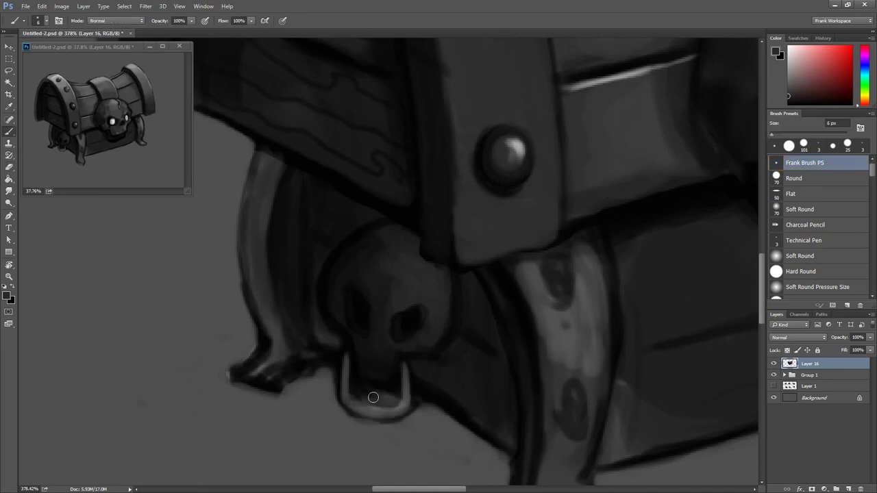
{"action": "key", "text": "e"}
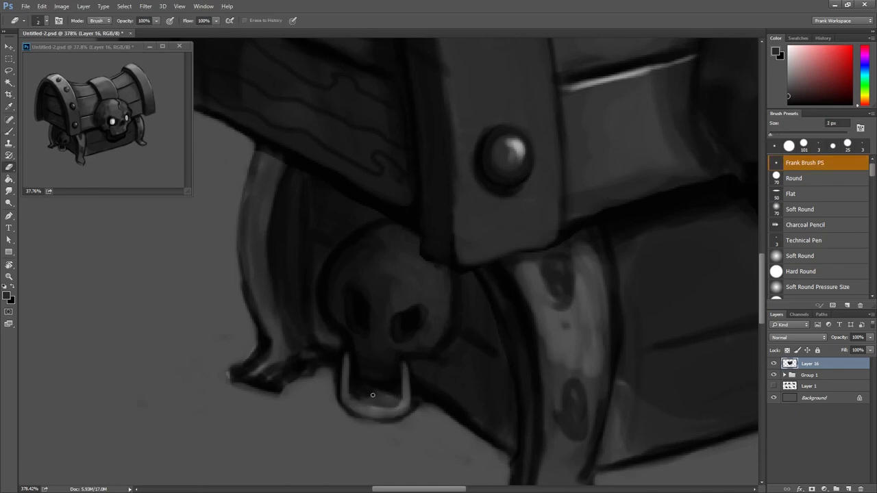
{"action": "key", "text": "bracketright"}
{"action": "key", "text": "bracketright"}
{"action": "key", "text": "bracketright"}
Clean the shadows inside the ring and between the ring and left foot, extending the foot's bottom edge.
{"action": "mouse_move", "coordinate": [356, 394]}
{"action": "left_mouse_down"}
{"action": "mouse_move", "coordinate": [417, 411]}
{"action": "mouse_move", "coordinate": [422, 403]}
{"action": "left_mouse_up"}
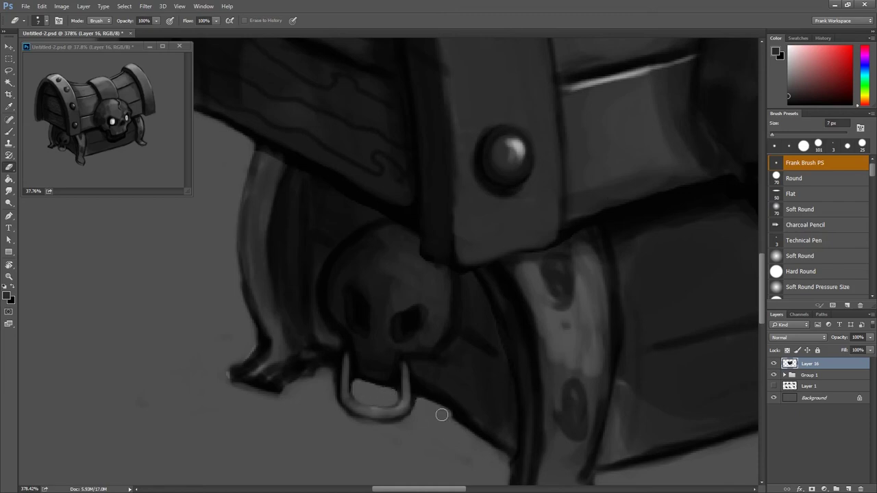
{"action": "mouse_move", "coordinate": [345, 383]}
{"action": "left_mouse_down"}
{"action": "mouse_move", "coordinate": [299, 377]}
{"action": "mouse_move", "coordinate": [313, 366]}
{"action": "mouse_move", "coordinate": [326, 391]}
{"action": "mouse_move", "coordinate": [278, 402]}
{"action": "left_mouse_up"}
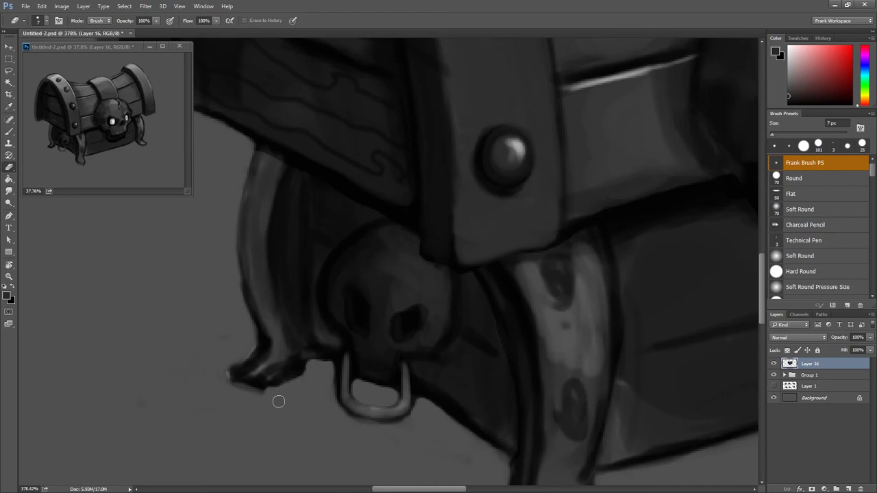
{"action": "mouse_move", "coordinate": [308, 375]}
{"action": "left_mouse_down"}
{"action": "mouse_move", "coordinate": [301, 363]}
{"action": "mouse_move", "coordinate": [269, 396]}
{"action": "left_mouse_up"}
{"action": "mouse_move", "coordinate": [307, 372]}
{"action": "left_mouse_down"}
{"action": "mouse_move", "coordinate": [303, 363]}
{"action": "mouse_move", "coordinate": [315, 375]}
{"action": "mouse_move", "coordinate": [304, 380]}
{"action": "left_mouse_up"}
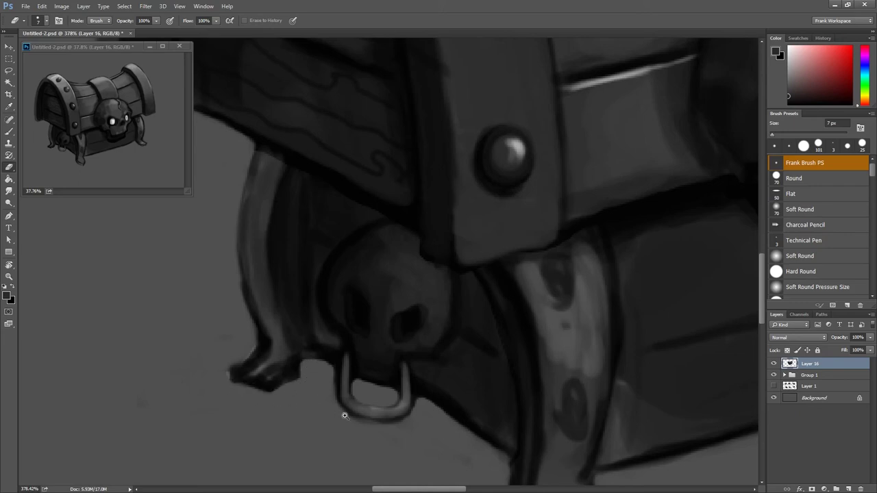
{"action": "scroll", "coordinate": [342, 410], "scroll_direction": "down", "scroll_amount": 5}
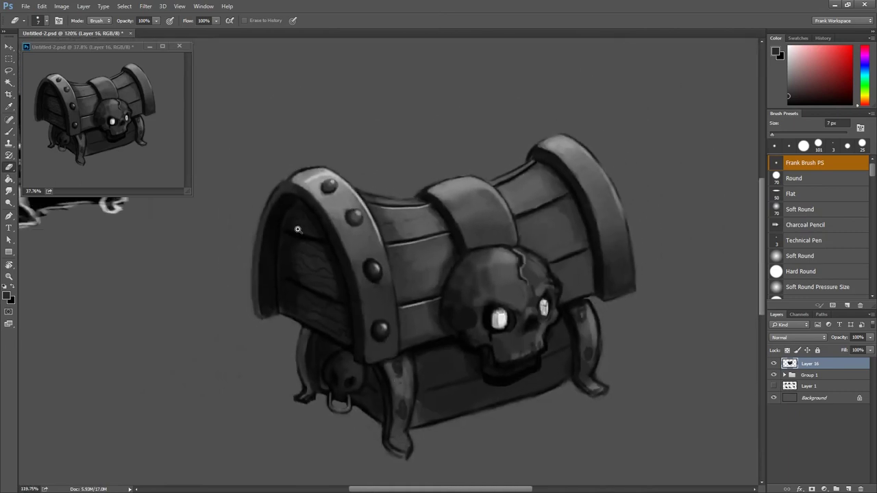
{"action": "scroll", "coordinate": [297, 229], "scroll_direction": "up", "scroll_amount": 4}
{"action": "key", "text": "b"}
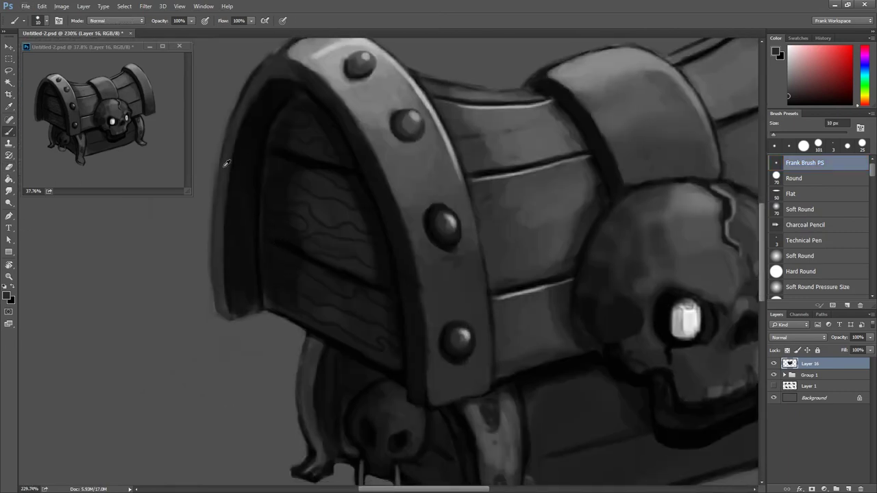
{"action": "left_click_drag", "start_coordinate": [319, 350], "coordinate": [293, 289]}
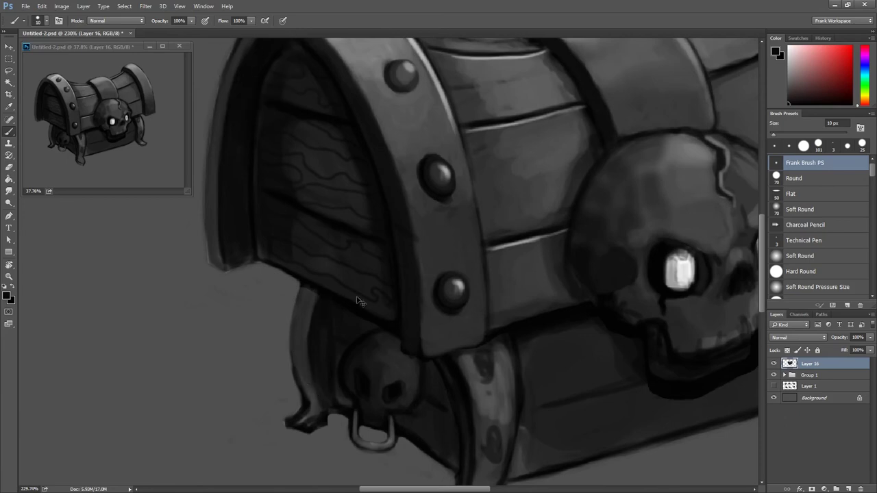
{"action": "scroll", "coordinate": [341, 304], "scroll_direction": "up", "scroll_amount": 2}
{"action": "key", "text": "bracketleft"}
{"action": "key", "text": "bracketleft"}
{"action": "key", "text": "bracketleft"}
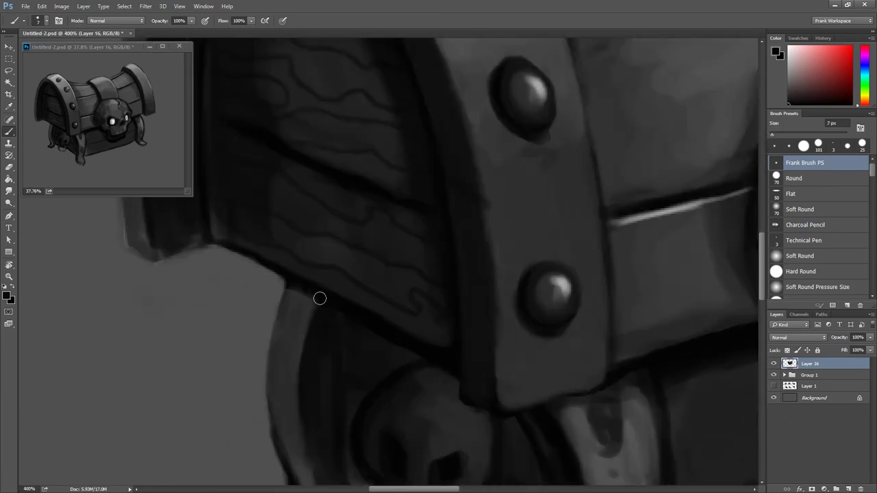
{"action": "key", "text": "bracketright"}
{"action": "key", "text": "bracketright"}
{"action": "key", "text": "bracketright"}
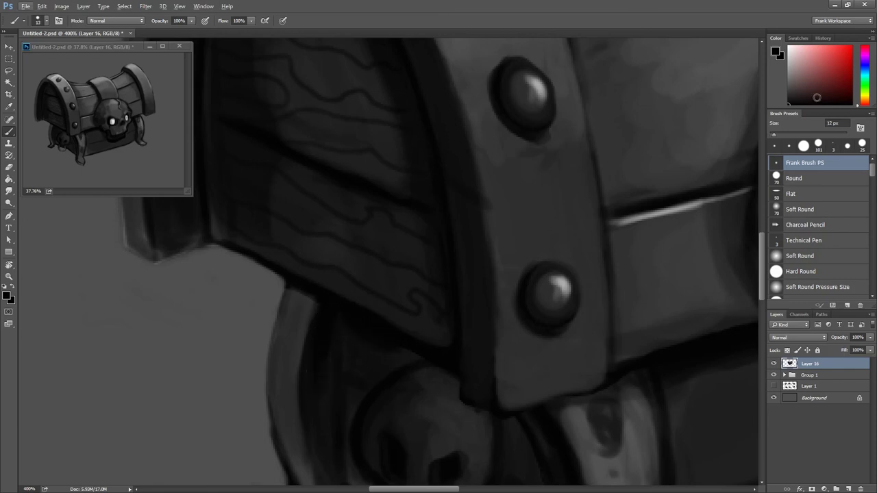
{"action": "key", "text": "bracketleft"}
{"action": "key", "text": "bracketleft"}
{"action": "key", "text": "bracketleft"}
{"action": "key", "text": "bracketleft"}
{"action": "key", "text": "bracketleft"}
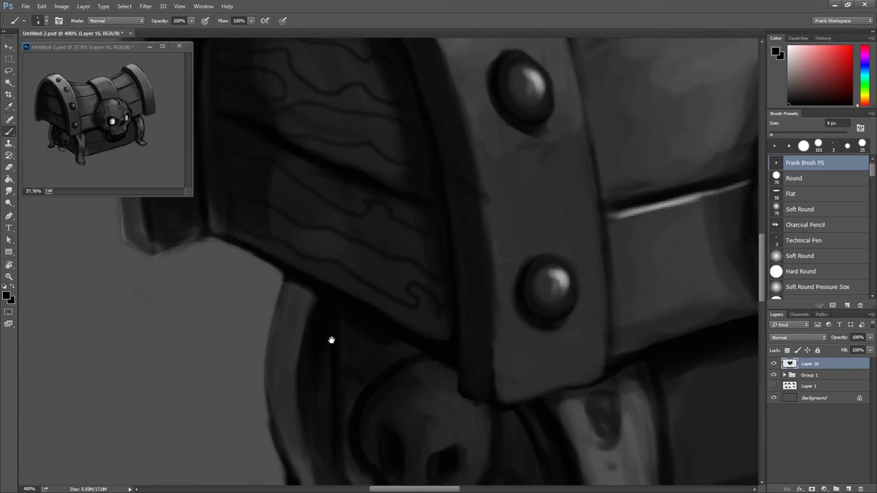
{"action": "left_click_drag", "start_coordinate": [341, 435], "coordinate": [335, 310]}
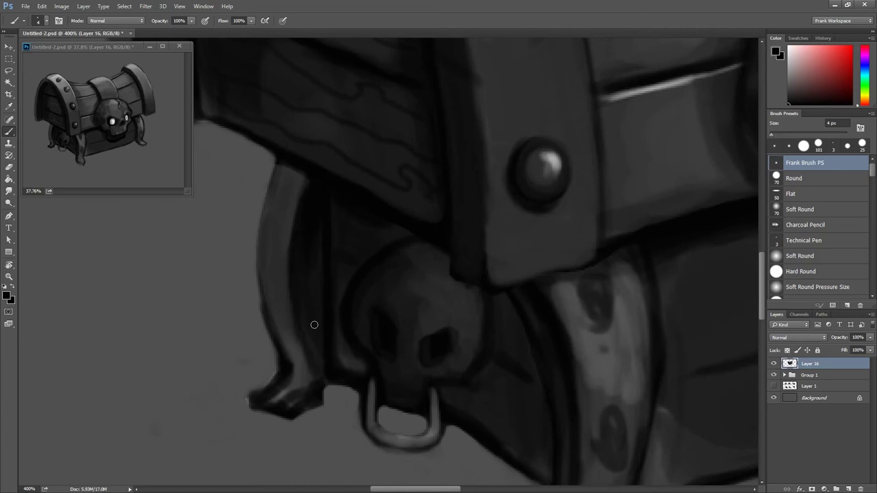
{"action": "key", "text": "r"}
{"action": "left_click_drag", "start_coordinate": [345, 355], "coordinate": [382, 205]}
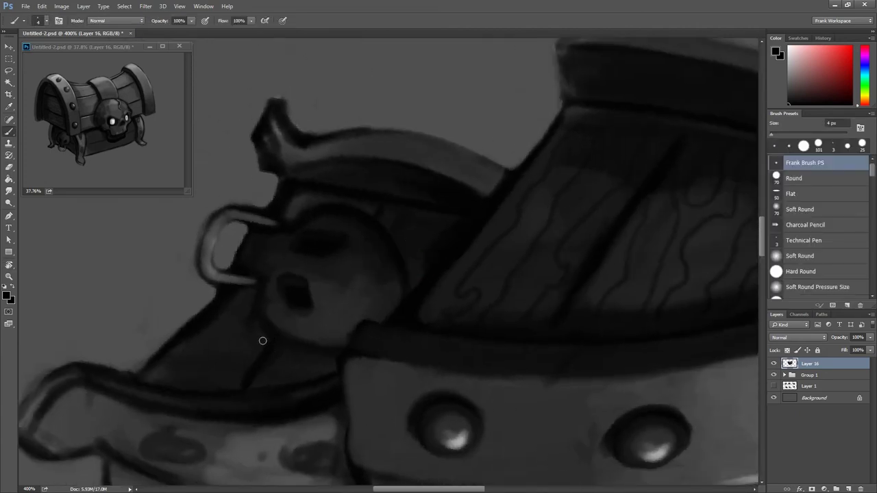
{"action": "key", "text": "bracketright"}
{"action": "key", "text": "bracketright"}
{"action": "key", "text": "bracketright"}
{"action": "scroll", "coordinate": [372, 329], "scroll_direction": "down", "scroll_amount": 3}
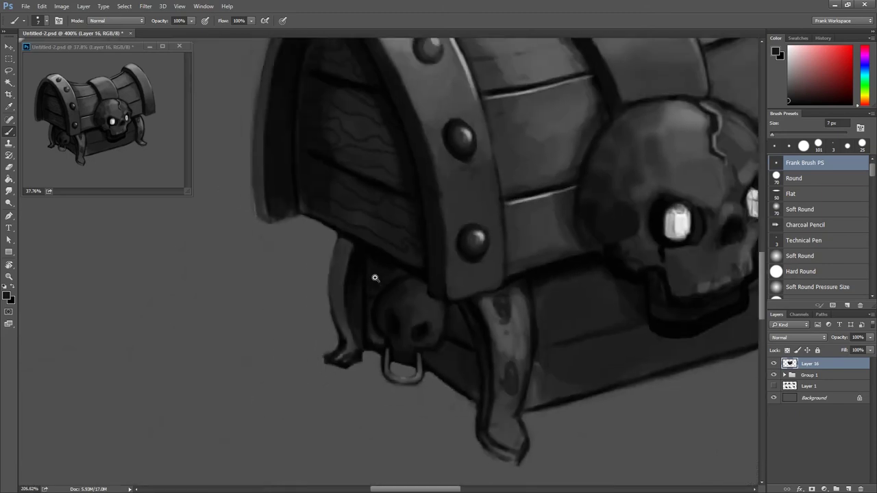
{"action": "scroll", "coordinate": [375, 277], "scroll_direction": "down", "scroll_amount": 3}
{"action": "scroll", "coordinate": [434, 313], "scroll_direction": "up", "scroll_amount": 2}
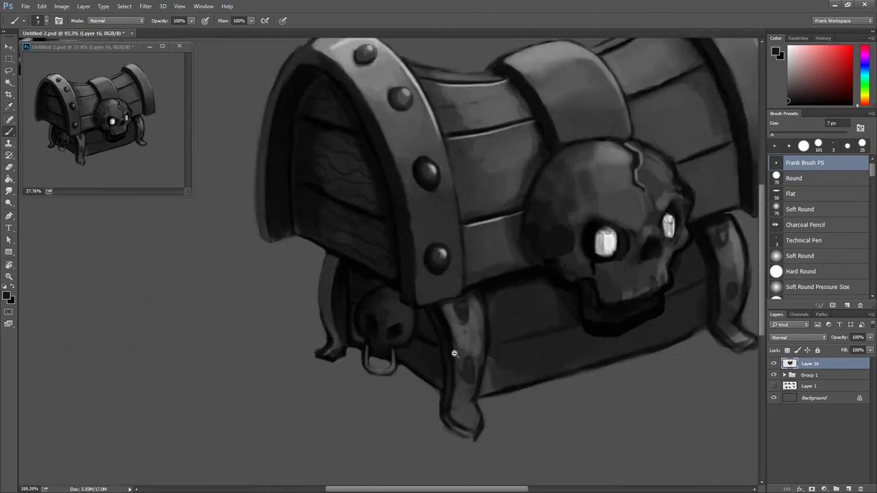
{"action": "scroll", "coordinate": [411, 260], "scroll_direction": "up", "scroll_amount": 1}
{"action": "scroll", "coordinate": [411, 232], "scroll_direction": "down", "scroll_amount": 2}
{"action": "scroll", "coordinate": [370, 198], "scroll_direction": "up", "scroll_amount": 2}
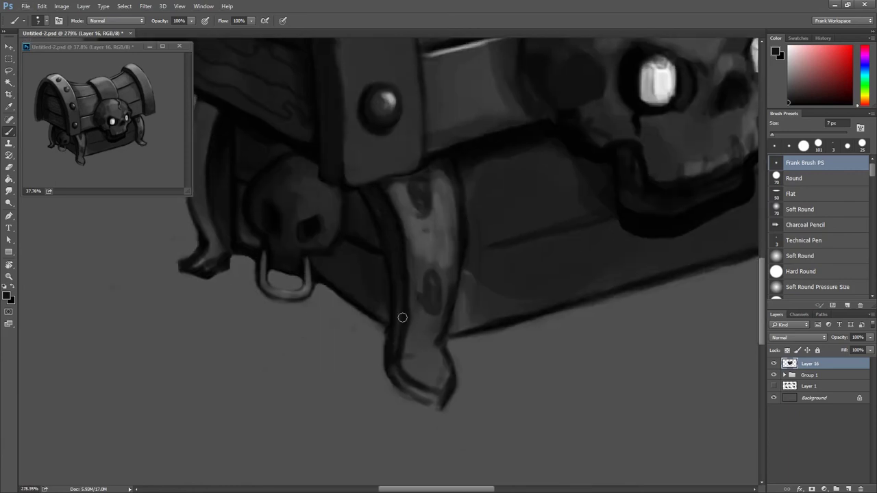
Lighten the left foot's bottom edge and cover the front leg strap's dark spots with sampled grey.
{"action": "left_click", "coordinate": [411, 388], "text": "alt"}
{"action": "left_click_drag", "start_coordinate": [391, 373], "coordinate": [426, 391]}
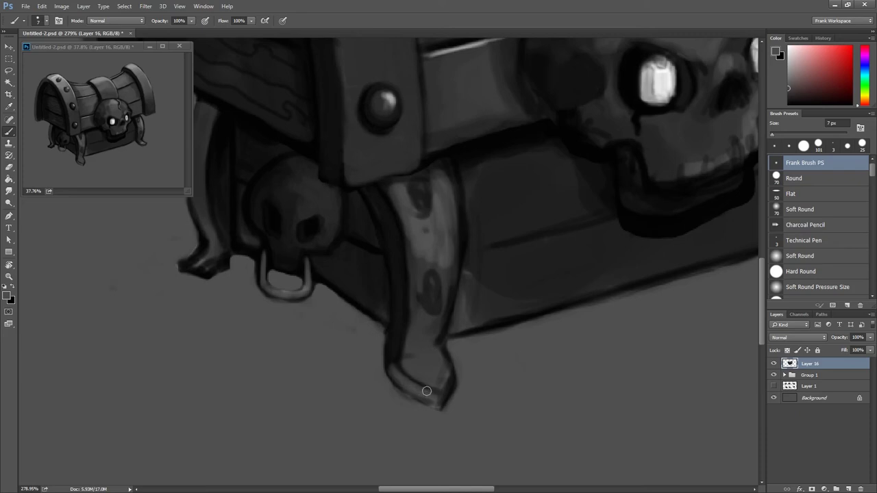
{"action": "left_click", "coordinate": [442, 199], "text": "alt"}
{"action": "mouse_move", "coordinate": [438, 202]}
{"action": "left_mouse_down"}
{"action": "mouse_move", "coordinate": [426, 211]}
{"action": "mouse_move", "coordinate": [405, 190]}
{"action": "left_mouse_up"}
{"action": "mouse_move", "coordinate": [417, 260]}
{"action": "left_mouse_down"}
{"action": "mouse_move", "coordinate": [446, 241]}
{"action": "mouse_move", "coordinate": [450, 203]}
{"action": "mouse_move", "coordinate": [455, 267]}
{"action": "mouse_move", "coordinate": [434, 319]}
{"action": "mouse_move", "coordinate": [417, 279]}
{"action": "mouse_move", "coordinate": [437, 269]}
{"action": "mouse_move", "coordinate": [446, 281]}
{"action": "mouse_move", "coordinate": [438, 247]}
{"action": "mouse_move", "coordinate": [442, 268]}
{"action": "mouse_move", "coordinate": [426, 241]}
{"action": "mouse_move", "coordinate": [444, 252]}
{"action": "left_mouse_up"}
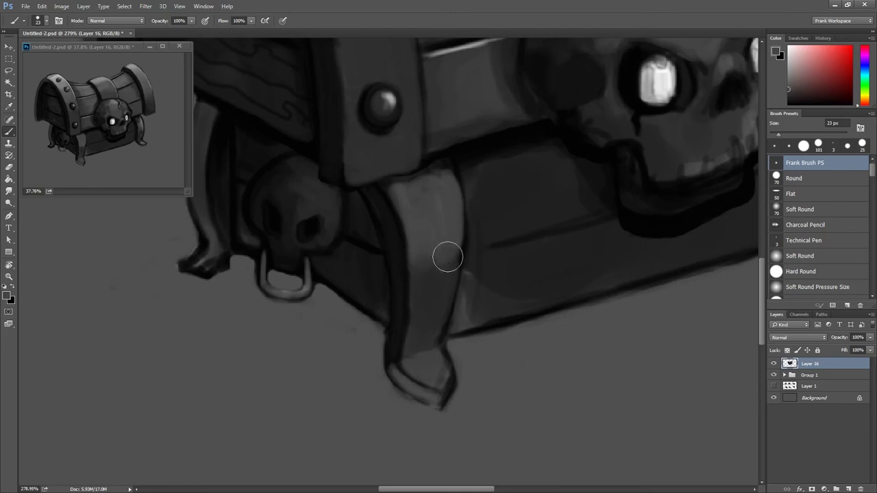
With a lighter grey from the leg tip, highlight the strap top and the left front foot's tip.
{"action": "key", "text": "bracketleft"}
{"action": "key", "text": "bracketleft"}
{"action": "left_click", "coordinate": [432, 362], "text": "alt"}
{"action": "mouse_move", "coordinate": [430, 226]}
{"action": "left_mouse_down"}
{"action": "mouse_move", "coordinate": [418, 209]}
{"action": "mouse_move", "coordinate": [463, 200]}
{"action": "left_mouse_up"}
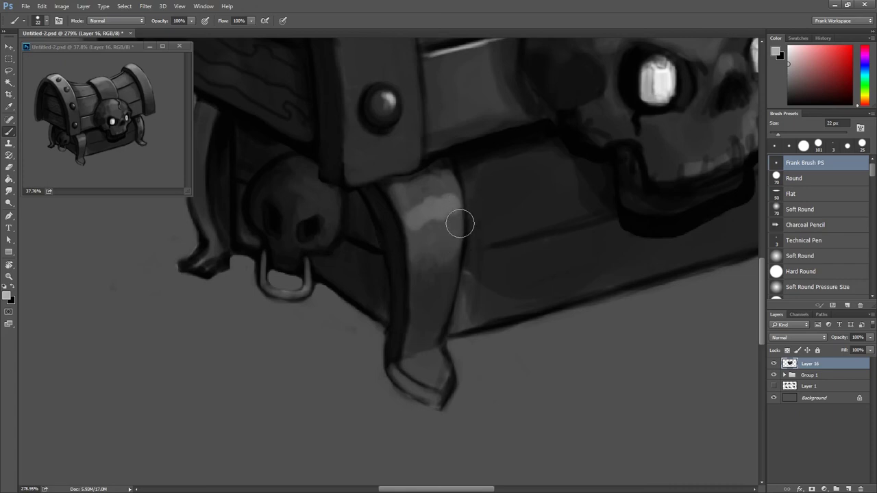
{"action": "key", "text": "bracketleft"}
{"action": "key", "text": "bracketleft"}
{"action": "key", "text": "bracketleft"}
{"action": "mouse_move", "coordinate": [415, 368]}
{"action": "left_mouse_down"}
{"action": "mouse_move", "coordinate": [426, 378]}
{"action": "mouse_move", "coordinate": [431, 354]}
{"action": "mouse_move", "coordinate": [445, 380]}
{"action": "left_mouse_up"}
{"action": "left_click", "coordinate": [425, 362], "text": "alt"}
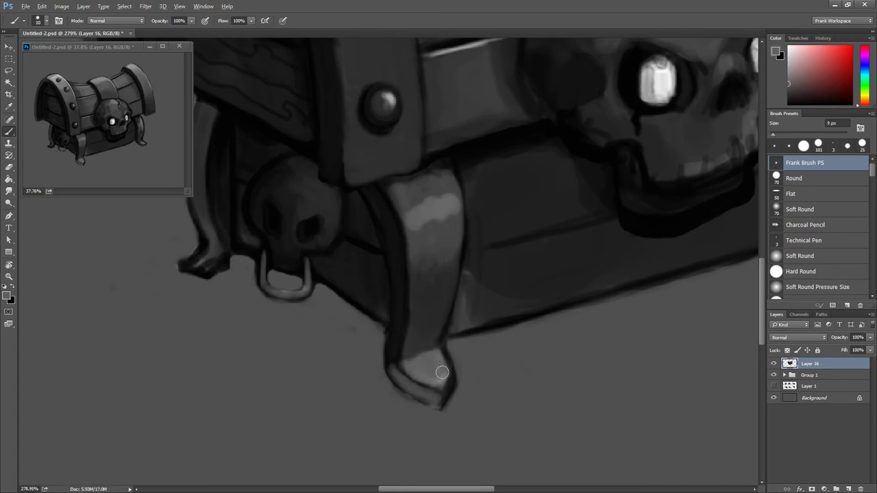
{"action": "left_click_drag", "start_coordinate": [440, 352], "coordinate": [447, 369]}
Paint light highlights on the right leg strap with a smaller brush.
{"action": "left_click_drag", "start_coordinate": [547, 288], "coordinate": [391, 260]}
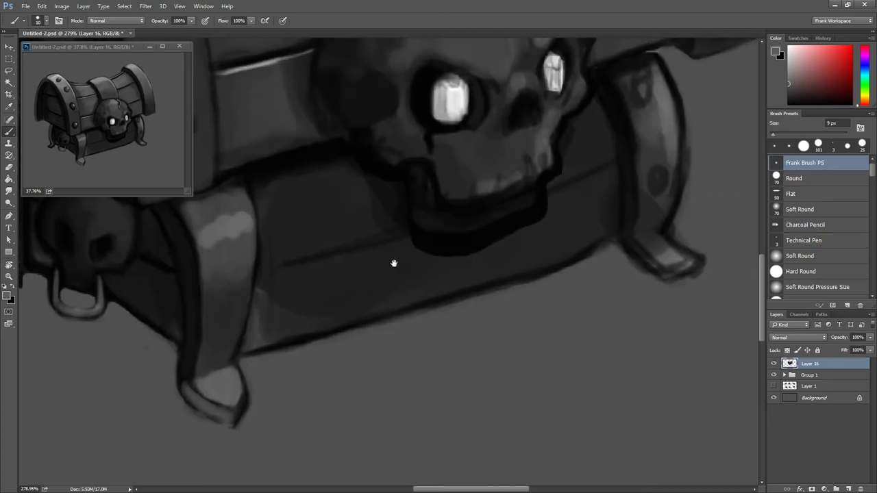
{"action": "left_click_drag", "start_coordinate": [480, 235], "coordinate": [484, 222]}
{"action": "key", "text": "x"}
{"action": "key", "text": "bracketleft"}
{"action": "key", "text": "bracketleft"}
{"action": "key", "text": "bracketleft"}
{"action": "mouse_move", "coordinate": [487, 141]}
{"action": "left_mouse_down"}
{"action": "mouse_move", "coordinate": [508, 162]}
{"action": "mouse_move", "coordinate": [510, 182]}
{"action": "left_mouse_up"}
{"action": "key", "text": "x"}
{"action": "key", "text": "bracketright"}
{"action": "key", "text": "bracketright"}
{"action": "mouse_move", "coordinate": [512, 146]}
{"action": "left_mouse_down"}
{"action": "mouse_move", "coordinate": [484, 170]}
{"action": "mouse_move", "coordinate": [488, 192]}
{"action": "mouse_move", "coordinate": [521, 167]}
{"action": "left_mouse_up"}
Extend the strap's dark bottom outline, cover its dark spot, and lighten the left foot's bottom edge.
{"action": "key", "text": "x"}
{"action": "left_click_drag", "start_coordinate": [591, 309], "coordinate": [605, 315]}
{"action": "key", "text": "x"}
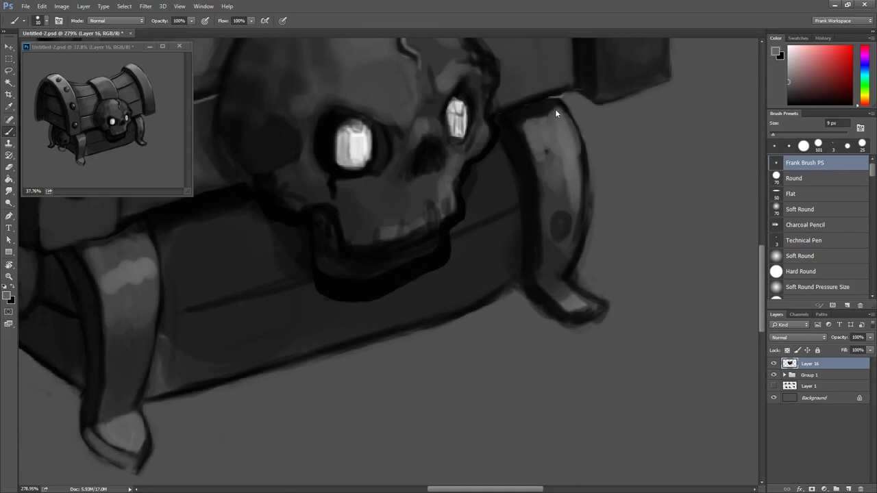
{"action": "left_click_drag", "start_coordinate": [561, 193], "coordinate": [566, 228]}
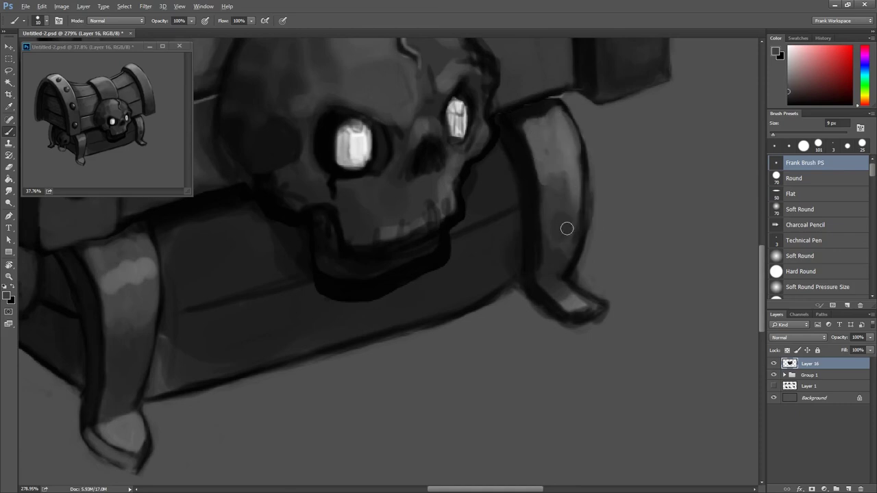
{"action": "left_click_drag", "start_coordinate": [257, 358], "coordinate": [391, 298]}
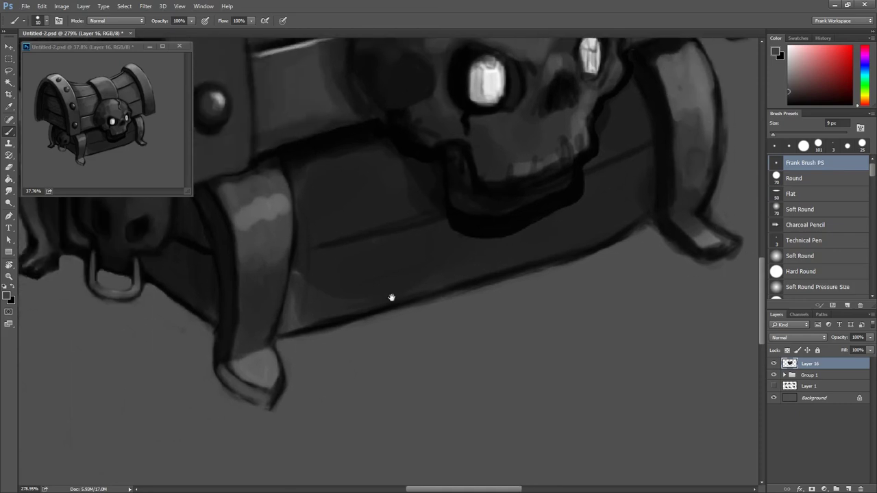
{"action": "left_click_drag", "start_coordinate": [242, 379], "coordinate": [229, 371]}
{"action": "scroll", "coordinate": [342, 339], "scroll_direction": "down", "scroll_amount": 3}
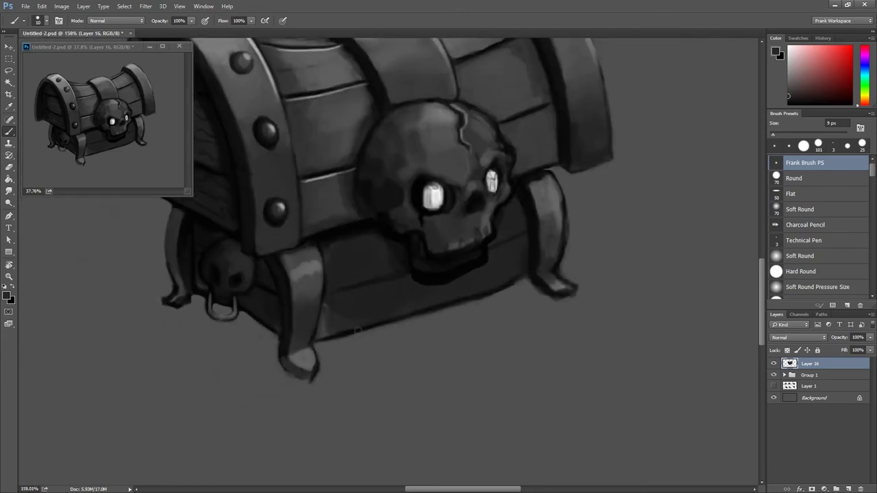
Darken the right edge of the front leg strap with a dark stroke.
{"action": "scroll", "coordinate": [357, 257], "scroll_direction": "up", "scroll_amount": 2}
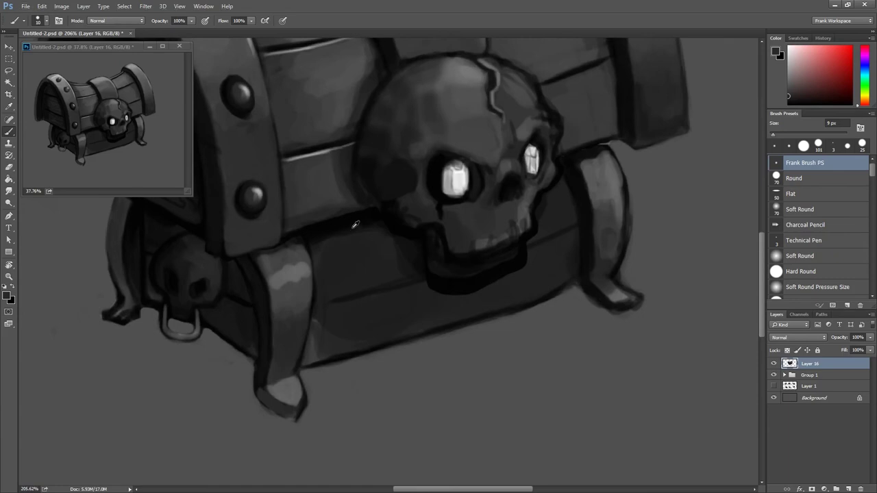
{"action": "mouse_move", "coordinate": [320, 248]}
{"action": "left_mouse_down"}
{"action": "mouse_move", "coordinate": [317, 338]}
{"action": "mouse_move", "coordinate": [325, 349]}
{"action": "mouse_move", "coordinate": [350, 322]}
{"action": "mouse_move", "coordinate": [336, 323]}
{"action": "mouse_move", "coordinate": [383, 331]}
{"action": "mouse_move", "coordinate": [553, 274]}
{"action": "mouse_move", "coordinate": [562, 198]}
{"action": "mouse_move", "coordinate": [528, 274]}
{"action": "mouse_move", "coordinate": [413, 309]}
{"action": "mouse_move", "coordinate": [356, 304]}
{"action": "mouse_move", "coordinate": [476, 306]}
{"action": "mouse_move", "coordinate": [470, 248]}
{"action": "mouse_move", "coordinate": [336, 268]}
{"action": "mouse_move", "coordinate": [329, 281]}
{"action": "mouse_move", "coordinate": [331, 351]}
{"action": "mouse_move", "coordinate": [568, 256]}
{"action": "mouse_move", "coordinate": [335, 355]}
{"action": "mouse_move", "coordinate": [470, 350]}
{"action": "mouse_move", "coordinate": [467, 358]}
{"action": "left_mouse_up"}
{"action": "scroll", "coordinate": [479, 321], "scroll_direction": "down", "scroll_amount": 3}
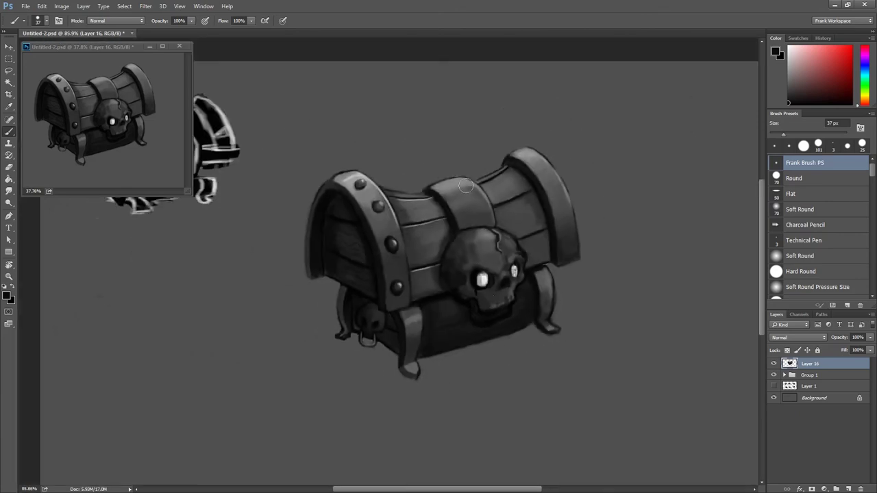
{"action": "scroll", "coordinate": [488, 231], "scroll_direction": "down", "scroll_amount": 1}
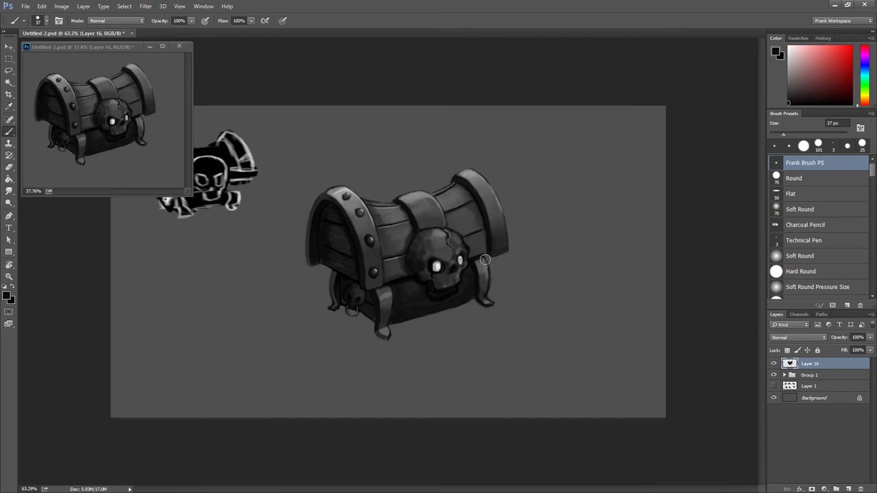
{"action": "scroll", "coordinate": [372, 287], "scroll_direction": "up", "scroll_amount": 3}
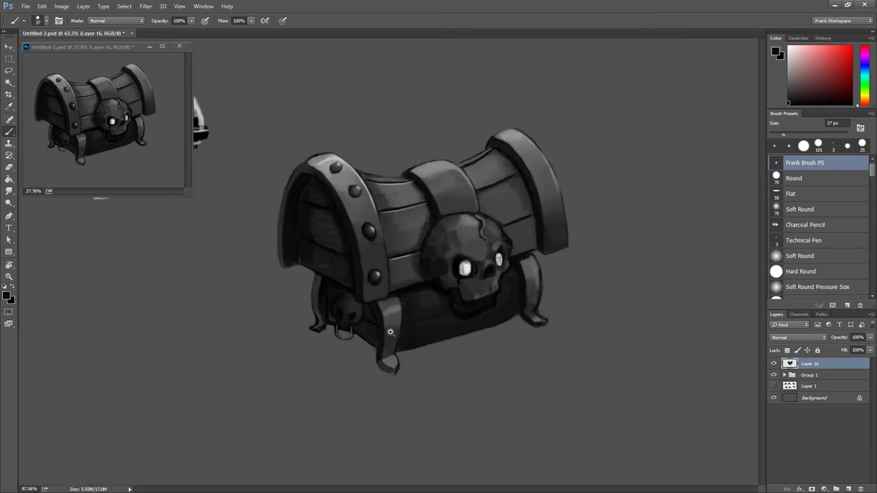
Rotate the canvas, then reset it and reshape the barrel's lower edge near the right foot with a larger brush.
{"action": "key", "text": "r"}
{"action": "left_click_drag", "start_coordinate": [343, 267], "coordinate": [267, 308]}
{"action": "scroll", "coordinate": [269, 322], "scroll_direction": "up", "scroll_amount": 3}
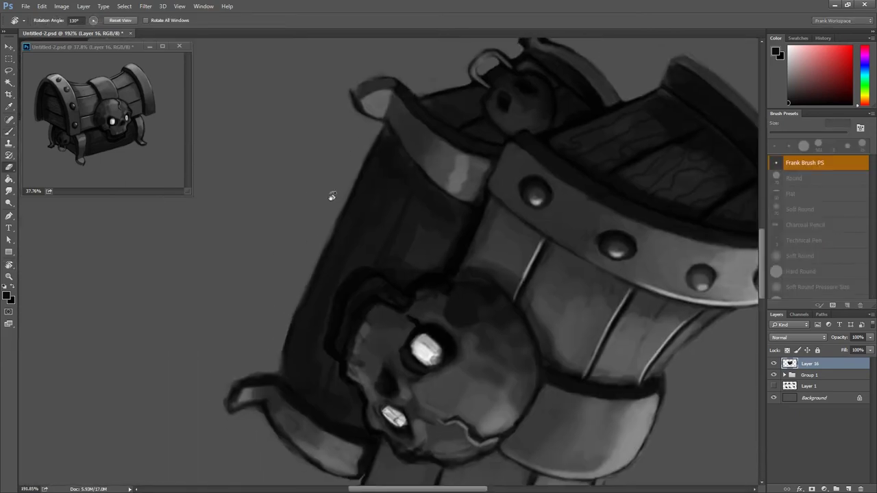
{"action": "key", "text": "b"}
{"action": "key", "text": "bracketright"}
{"action": "key", "text": "bracketright"}
{"action": "key", "text": "bracketright"}
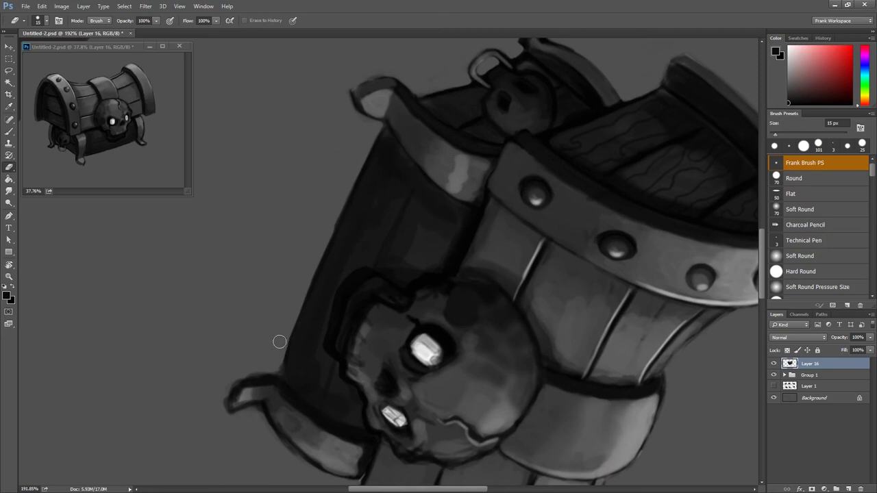
{"action": "key", "text": "Escape"}
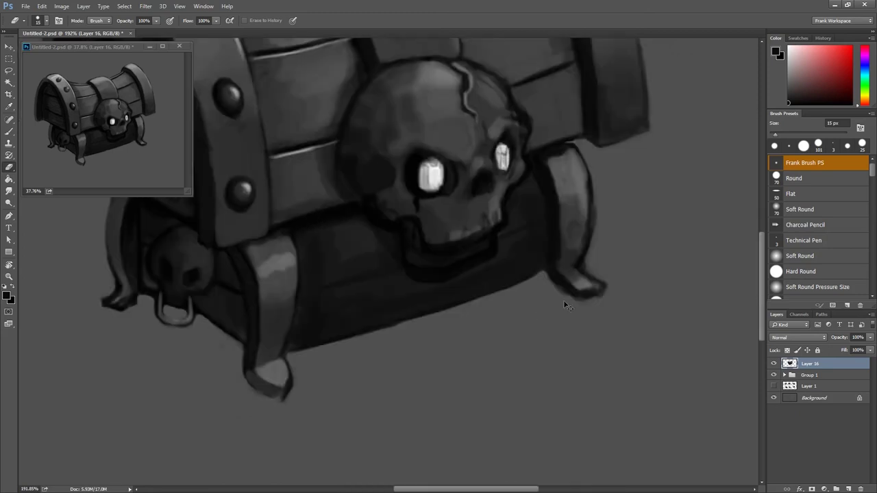
{"action": "mouse_move", "coordinate": [551, 285]}
{"action": "left_mouse_down"}
{"action": "mouse_move", "coordinate": [570, 294]}
{"action": "mouse_move", "coordinate": [606, 290]}
{"action": "left_mouse_up"}
{"action": "scroll", "coordinate": [584, 265], "scroll_direction": "down", "scroll_amount": 5}
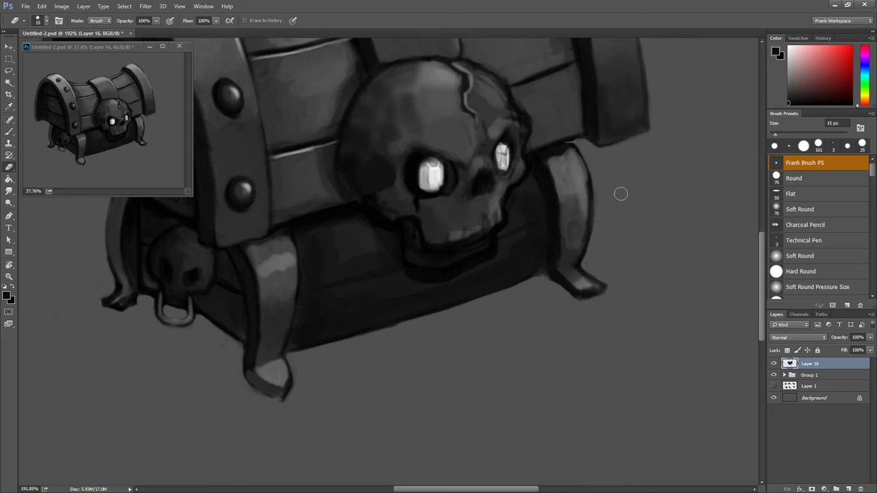
Save the chest painting, then zoom onto the front skull with a 7 px brush.
{"action": "left_click", "coordinate": [25, 6]}
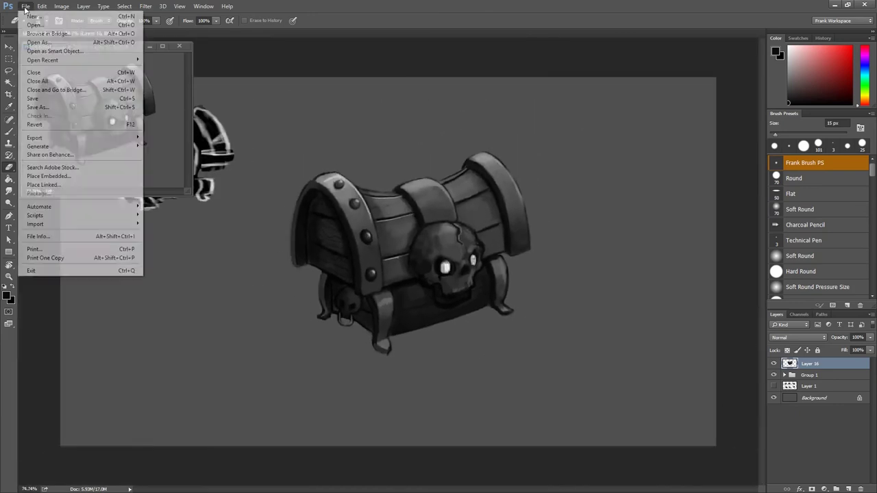
{"action": "left_click", "coordinate": [52, 100]}
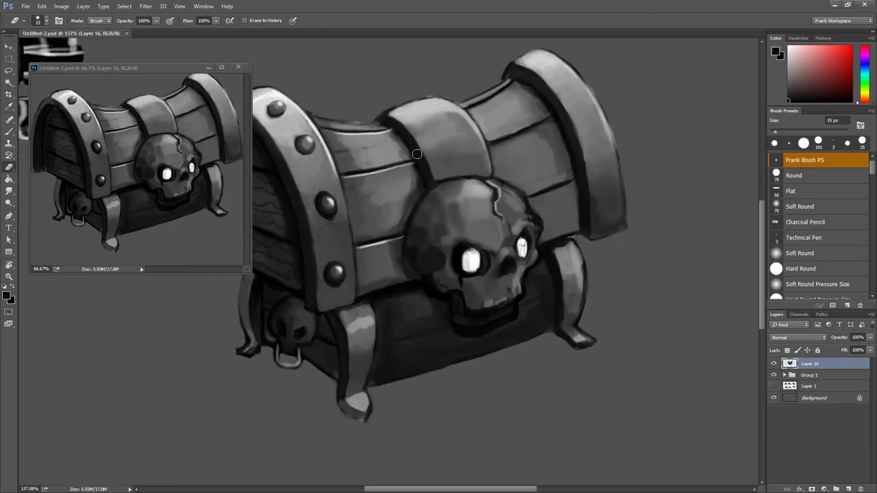
{"action": "mouse_move", "coordinate": [406, 214]}
{"action": "left_mouse_down"}
{"action": "mouse_move", "coordinate": [353, 219]}
{"action": "mouse_move", "coordinate": [365, 235]}
{"action": "left_mouse_up"}
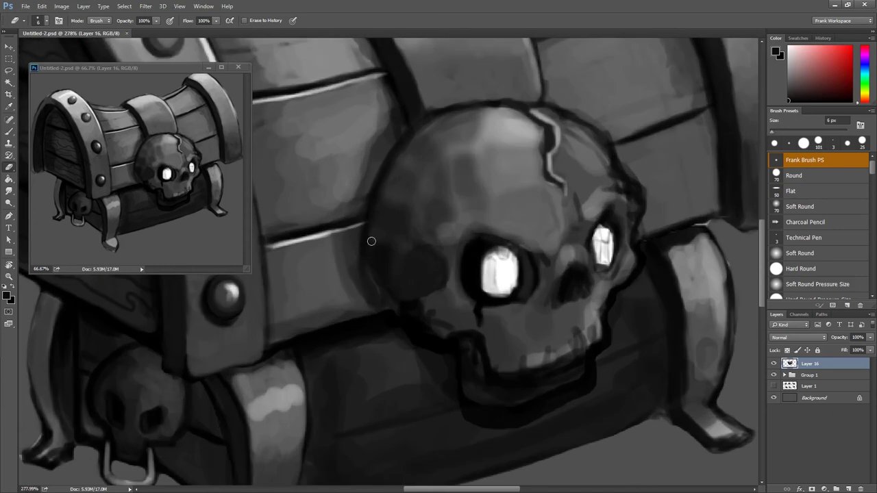
{"action": "key", "text": "b"}
{"action": "left_click_drag", "start_coordinate": [369, 251], "coordinate": [355, 249]}
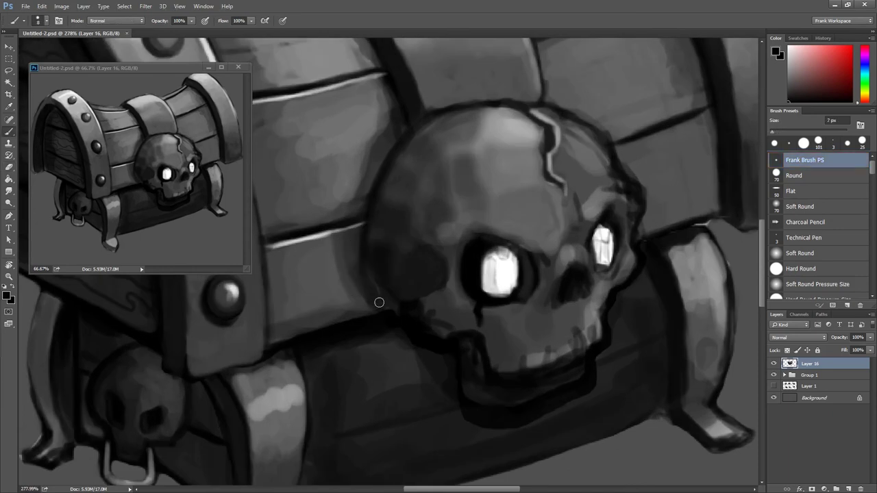
Repaint the skull's left edge, right jaw outline, chin and jaw bottom in dark grey.
{"action": "left_click_drag", "start_coordinate": [379, 306], "coordinate": [361, 232]}
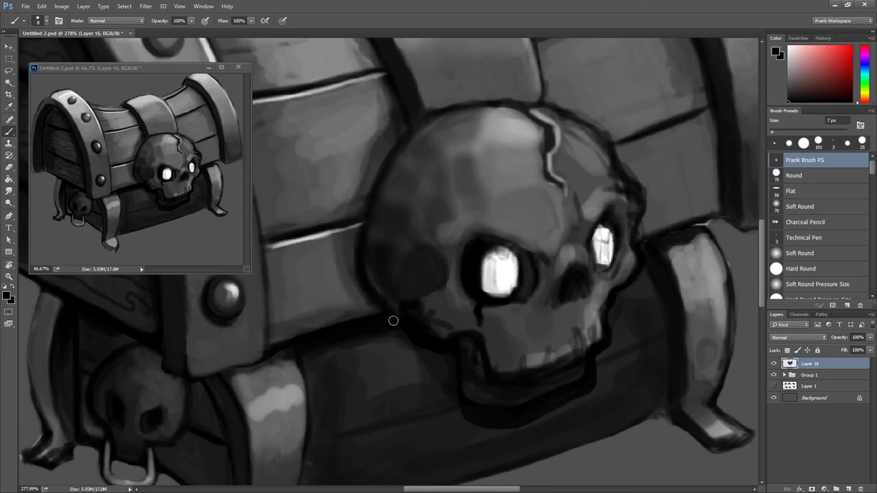
{"action": "left_click_drag", "start_coordinate": [408, 335], "coordinate": [405, 327]}
{"action": "scroll", "coordinate": [575, 308], "scroll_direction": "up", "scroll_amount": 2}
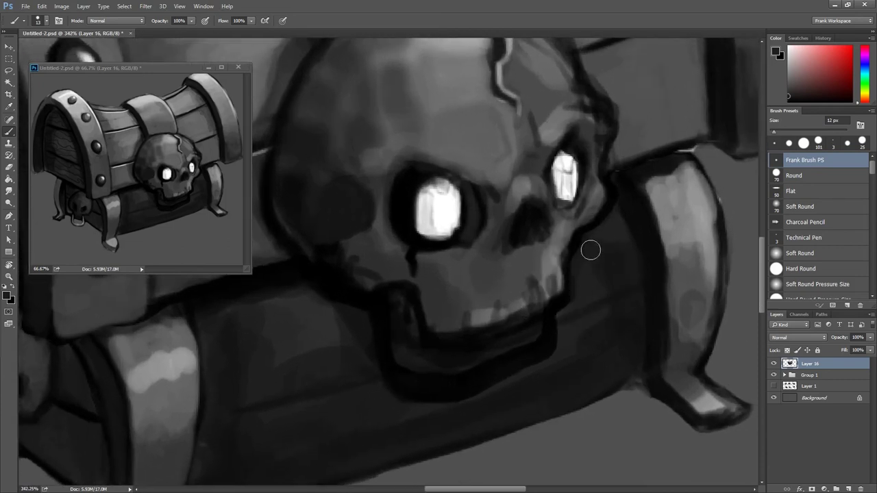
{"action": "mouse_move", "coordinate": [560, 310]}
{"action": "left_mouse_down"}
{"action": "mouse_move", "coordinate": [554, 346]}
{"action": "mouse_move", "coordinate": [520, 372]}
{"action": "left_mouse_up"}
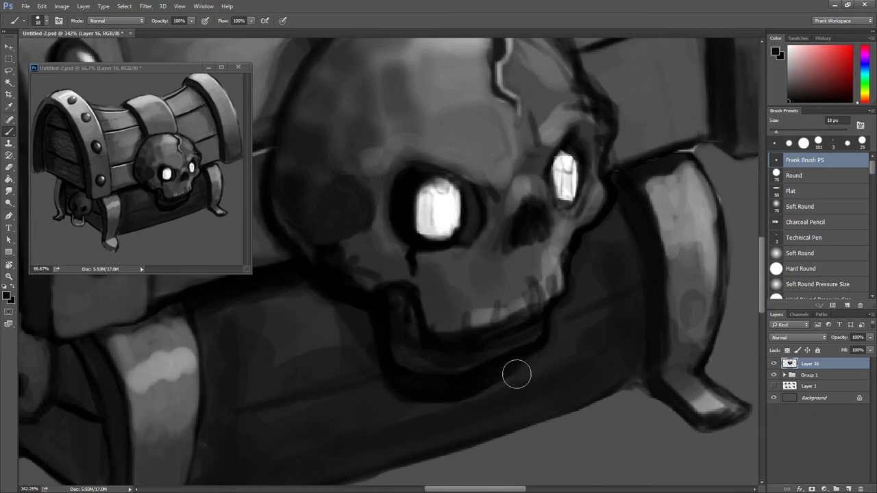
{"action": "key", "text": "bracketright"}
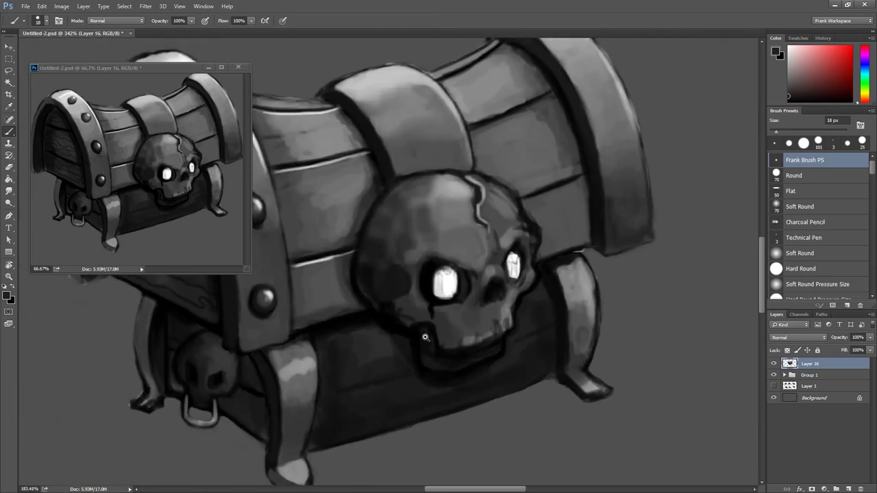
{"action": "scroll", "coordinate": [453, 384], "scroll_direction": "down", "scroll_amount": 3}
{"action": "scroll", "coordinate": [454, 364], "scroll_direction": "up", "scroll_amount": 3}
{"action": "left_click_drag", "start_coordinate": [410, 322], "coordinate": [407, 323]}
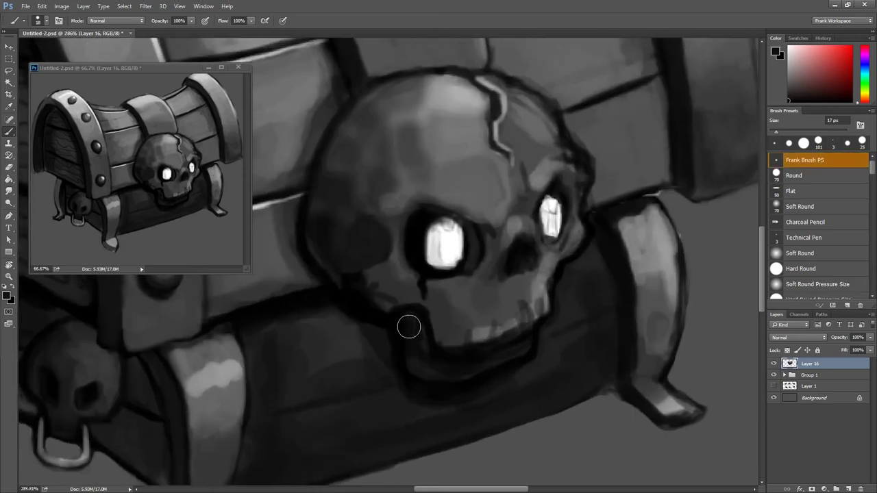
{"action": "left_click_drag", "start_coordinate": [464, 387], "coordinate": [420, 369]}
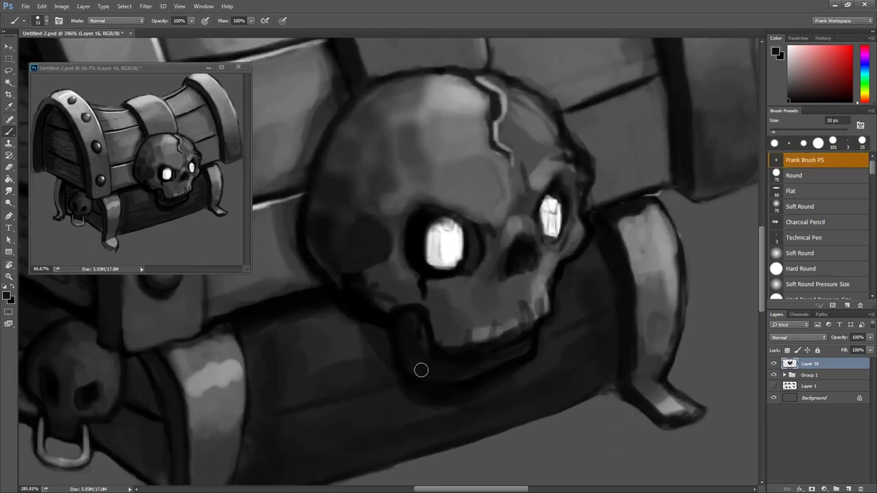
{"action": "left_click_drag", "start_coordinate": [448, 341], "coordinate": [452, 344]}
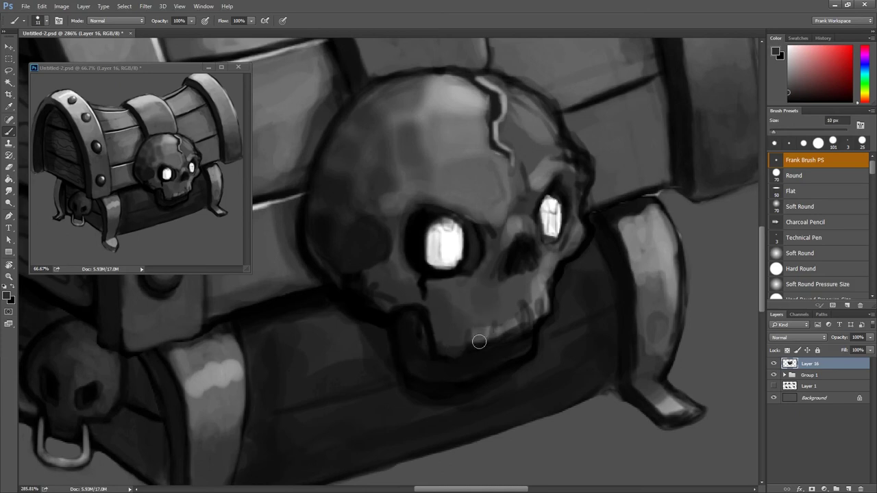
Darken the light strip on the teeth and paint black 3 px gaps between them.
{"action": "mouse_move", "coordinate": [475, 336]}
{"action": "left_mouse_down"}
{"action": "mouse_move", "coordinate": [503, 336]}
{"action": "mouse_move", "coordinate": [537, 316]}
{"action": "left_mouse_up"}
{"action": "left_click", "coordinate": [542, 293], "text": "alt"}
{"action": "key", "text": "bracketleft"}
{"action": "key", "text": "bracketleft"}
{"action": "key", "text": "bracketleft"}
{"action": "key", "text": "d"}
{"action": "mouse_move", "coordinate": [545, 298]}
{"action": "left_mouse_down"}
{"action": "mouse_move", "coordinate": [533, 323]}
{"action": "mouse_move", "coordinate": [504, 339]}
{"action": "mouse_move", "coordinate": [515, 340]}
{"action": "mouse_move", "coordinate": [527, 316]}
{"action": "left_mouse_up"}
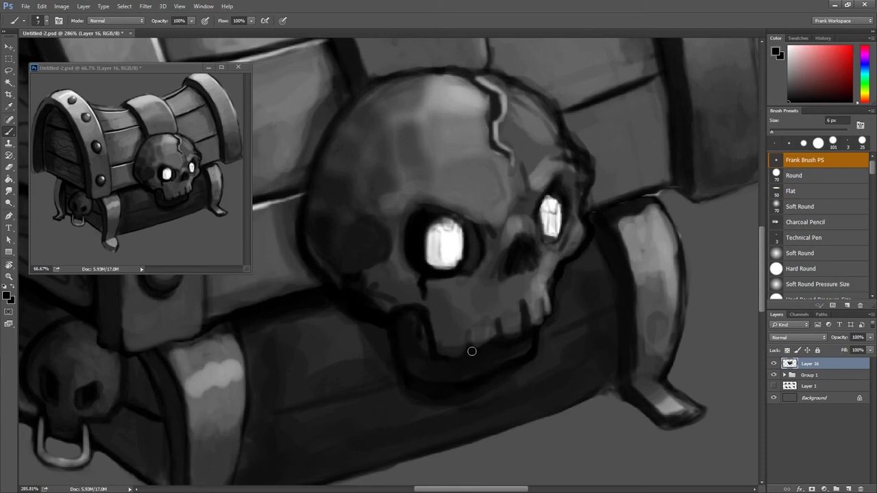
{"action": "left_click_drag", "start_coordinate": [391, 294], "coordinate": [398, 294]}
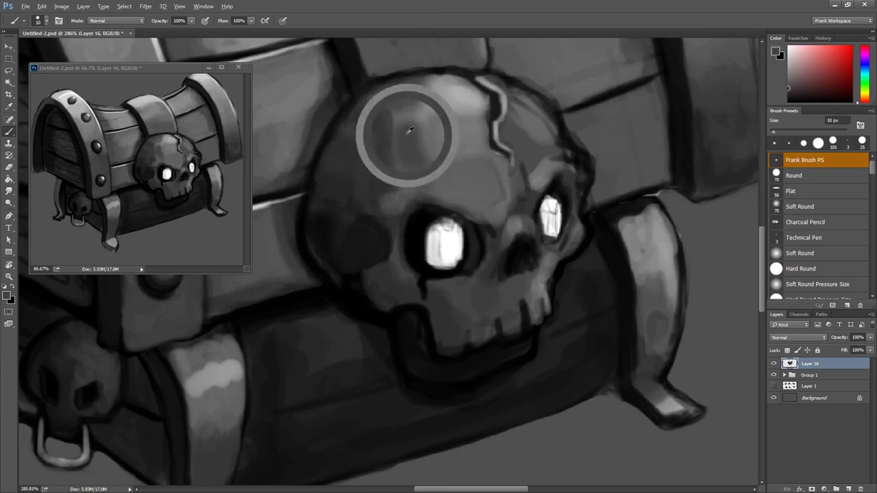
Highlight along the top of the skull crack with sampled light greys.
{"action": "left_click", "coordinate": [522, 139], "text": "alt"}
{"action": "left_click", "coordinate": [466, 99], "text": "alt"}
{"action": "mouse_move", "coordinate": [518, 97]}
{"action": "left_mouse_down"}
{"action": "mouse_move", "coordinate": [576, 162]}
{"action": "mouse_move", "coordinate": [516, 98]}
{"action": "left_mouse_up"}
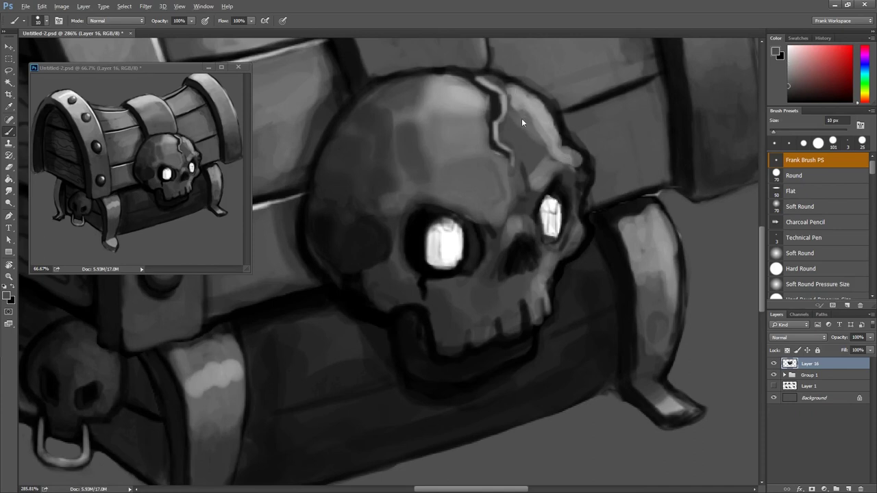
{"action": "left_click", "coordinate": [515, 96], "text": "alt"}
{"action": "mouse_move", "coordinate": [510, 92]}
{"action": "left_mouse_down"}
{"action": "mouse_move", "coordinate": [492, 79]}
{"action": "mouse_move", "coordinate": [515, 85]}
{"action": "left_mouse_up"}
Cover the old right-side highlight with mid-grey and lighten the skull's right edge.
{"action": "left_click", "coordinate": [526, 110], "text": "alt"}
{"action": "left_click", "coordinate": [549, 170], "text": "alt"}
{"action": "left_click_drag", "start_coordinate": [560, 160], "coordinate": [578, 180]}
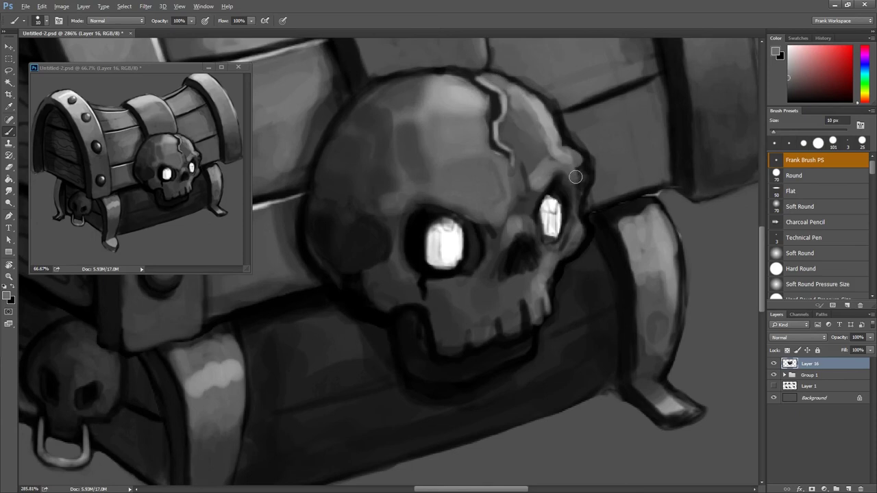
{"action": "left_click", "coordinate": [546, 147], "text": "alt"}
{"action": "left_click", "coordinate": [548, 114], "text": "alt"}
{"action": "mouse_move", "coordinate": [548, 176]}
{"action": "left_mouse_down"}
{"action": "mouse_move", "coordinate": [584, 161]}
{"action": "mouse_move", "coordinate": [583, 198]}
{"action": "left_mouse_up"}
{"action": "left_click", "coordinate": [570, 133], "text": "alt"}
Shade the right eye at 5 px: darker underside, inside and outline, lighter outer edge.
{"action": "scroll", "coordinate": [560, 170], "scroll_direction": "up", "scroll_amount": 2}
{"action": "key", "text": "bracketleft"}
{"action": "key", "text": "bracketleft"}
{"action": "key", "text": "bracketleft"}
{"action": "left_click_drag", "start_coordinate": [528, 225], "coordinate": [538, 260]}
{"action": "left_click_drag", "start_coordinate": [558, 194], "coordinate": [552, 207]}
{"action": "left_click", "coordinate": [559, 269], "text": "alt"}
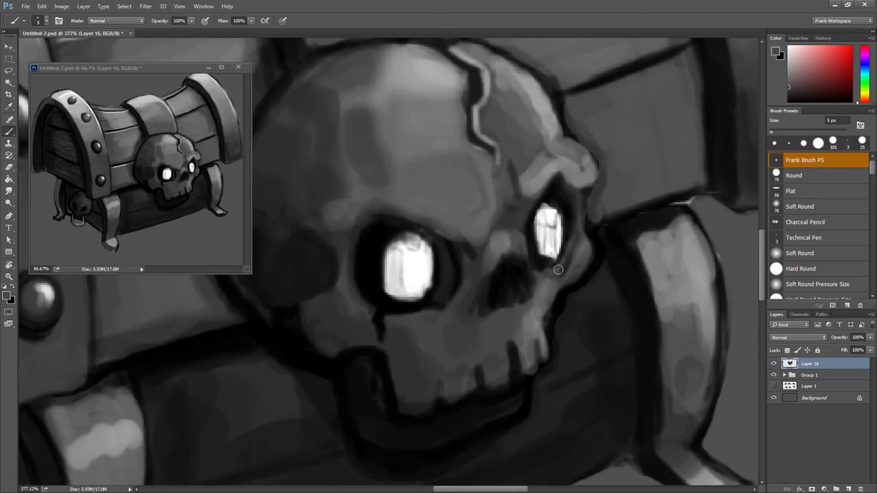
{"action": "left_click_drag", "start_coordinate": [585, 246], "coordinate": [574, 273]}
{"action": "left_click", "coordinate": [560, 173], "text": "alt"}
{"action": "mouse_move", "coordinate": [583, 198]}
{"action": "left_mouse_down"}
{"action": "mouse_move", "coordinate": [593, 249]}
{"action": "mouse_move", "coordinate": [582, 248]}
{"action": "left_mouse_up"}
{"action": "left_click", "coordinate": [402, 235], "text": "alt"}
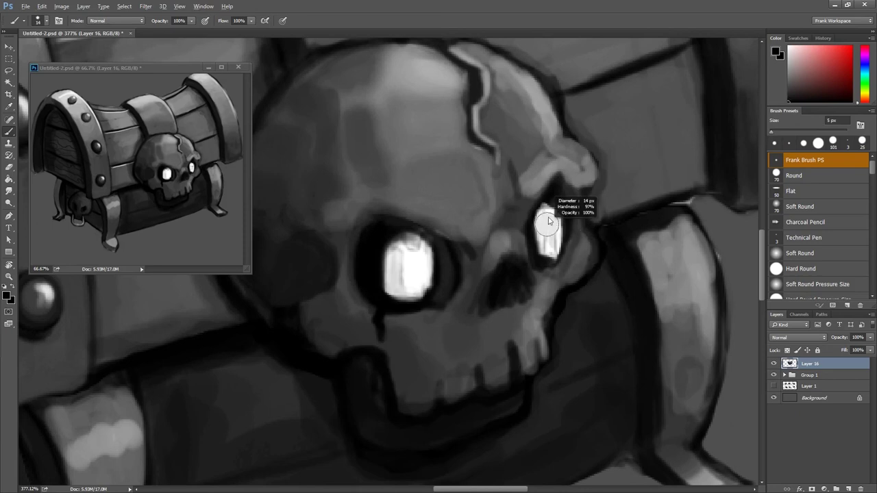
{"action": "left_click_drag", "start_coordinate": [558, 195], "coordinate": [531, 236]}
Darken the nose cavity with black and lighten its left edge.
{"action": "key", "text": "bracketleft"}
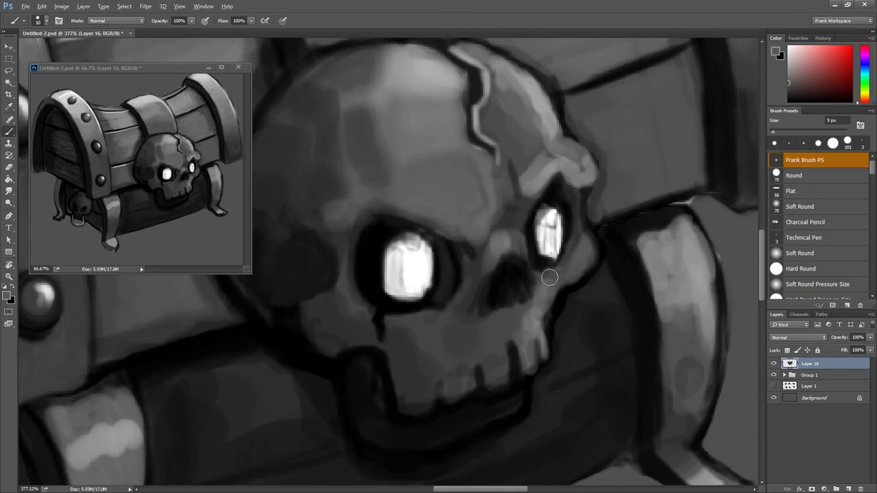
{"action": "left_click", "coordinate": [375, 249], "text": "alt"}
{"action": "left_click_drag", "start_coordinate": [500, 274], "coordinate": [528, 274]}
{"action": "left_click", "coordinate": [454, 253], "text": "alt"}
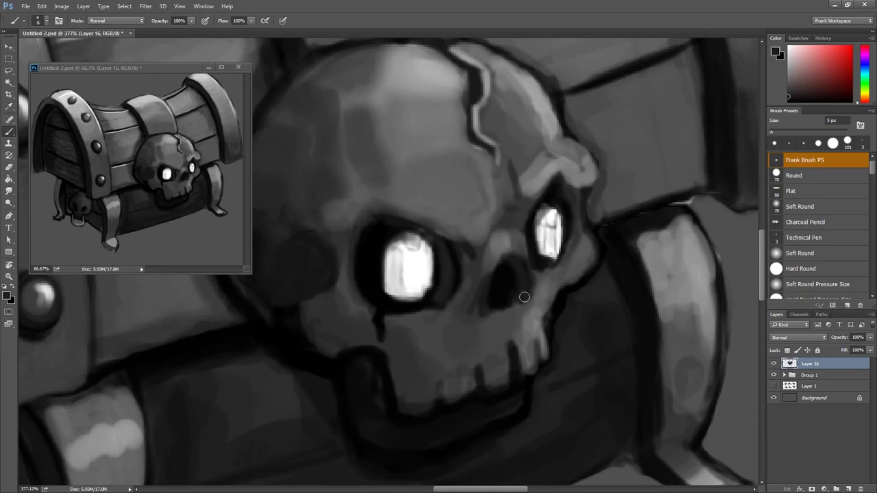
{"action": "left_click", "coordinate": [494, 248], "text": "alt"}
{"action": "left_click_drag", "start_coordinate": [492, 281], "coordinate": [488, 268]}
Lighten the bridge left of the right eye and the area right of the nose cavity.
{"action": "left_click", "coordinate": [514, 245], "text": "alt"}
{"action": "left_click", "coordinate": [516, 235], "text": "alt"}
{"action": "left_click", "coordinate": [519, 206], "text": "alt"}
{"action": "left_click", "coordinate": [515, 174], "text": "alt"}
{"action": "mouse_move", "coordinate": [524, 199]}
{"action": "left_mouse_down"}
{"action": "mouse_move", "coordinate": [507, 209]}
{"action": "mouse_move", "coordinate": [512, 231]}
{"action": "left_mouse_up"}
{"action": "left_click_drag", "start_coordinate": [541, 288], "coordinate": [534, 305]}
{"action": "left_click", "coordinate": [537, 307], "text": "alt"}
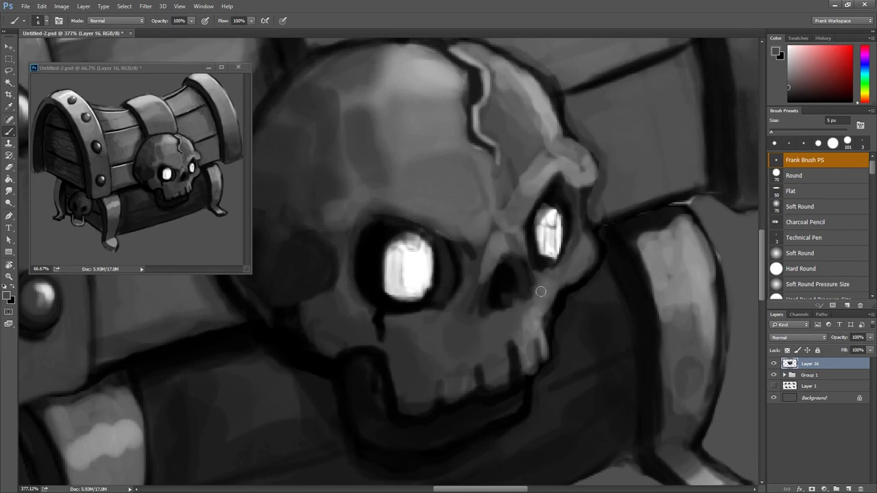
{"action": "scroll", "coordinate": [541, 288], "scroll_direction": "down", "scroll_amount": 3, "text": "alt"}
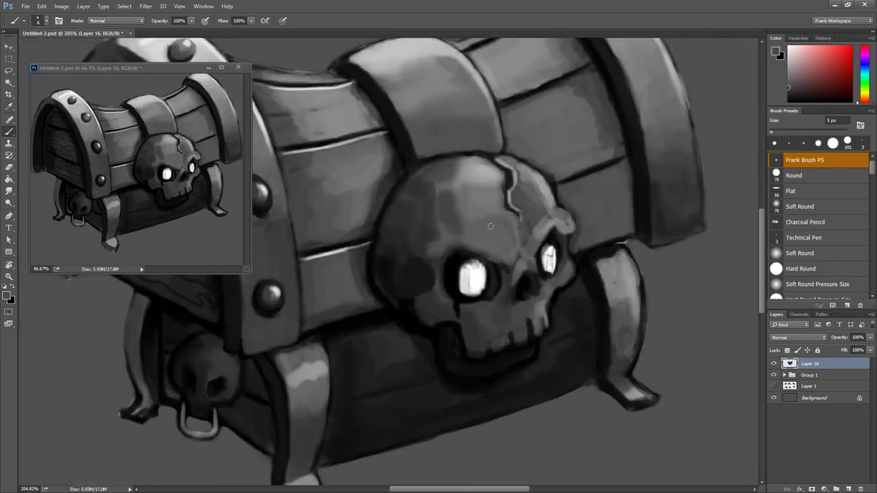
Darken the light patch above the left eye with an 11 px brush.
{"action": "scroll", "coordinate": [540, 206], "scroll_direction": "up", "scroll_amount": 2}
{"action": "left_click_drag", "start_coordinate": [520, 254], "coordinate": [528, 252]}
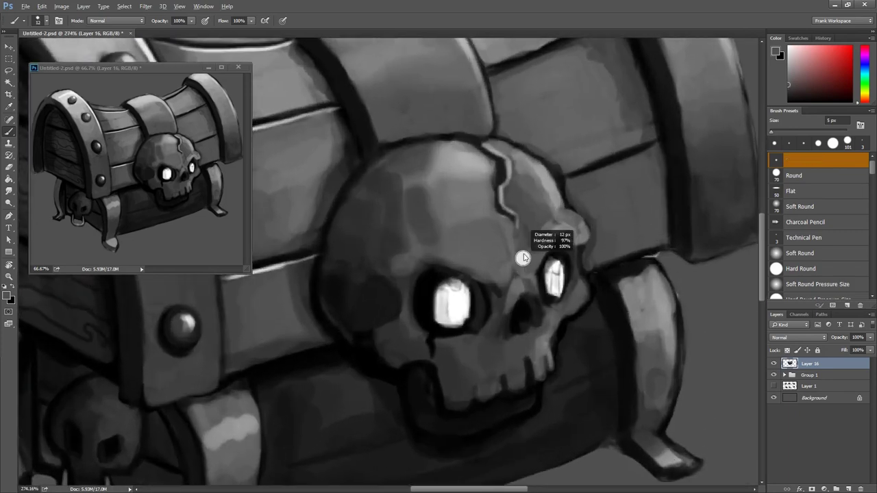
{"action": "left_click_drag", "start_coordinate": [544, 226], "coordinate": [540, 202]}
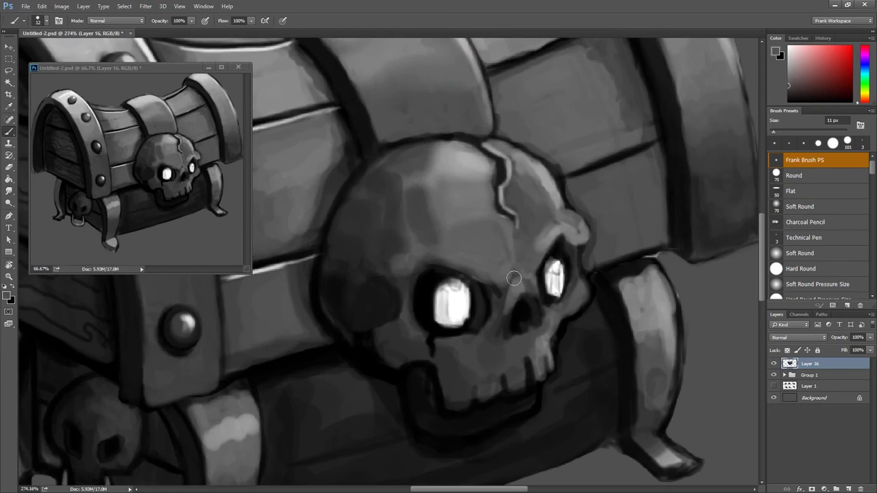
{"action": "left_click", "coordinate": [500, 285], "text": "alt"}
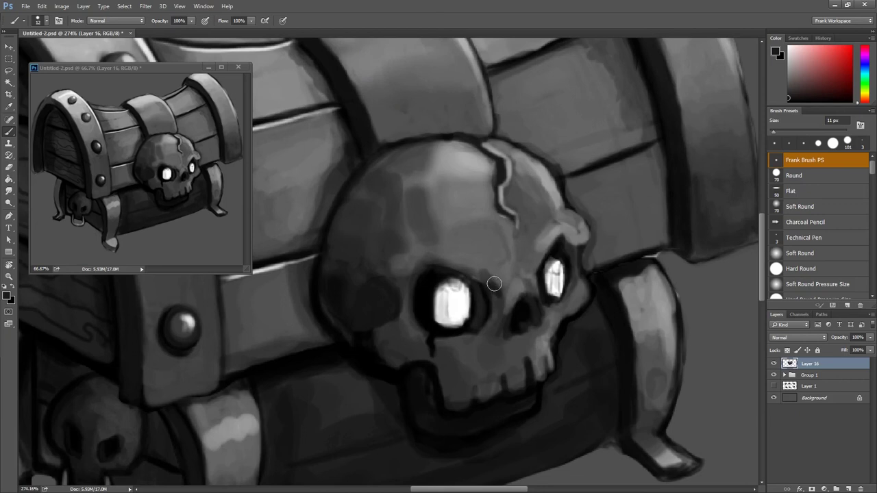
{"action": "left_click_drag", "start_coordinate": [490, 277], "coordinate": [462, 268]}
Highlight the skull's upper-right edge with a tiny brush and sampled light greys.
{"action": "left_click", "coordinate": [481, 248], "text": "alt"}
{"action": "left_click_drag", "start_coordinate": [564, 218], "coordinate": [577, 237]}
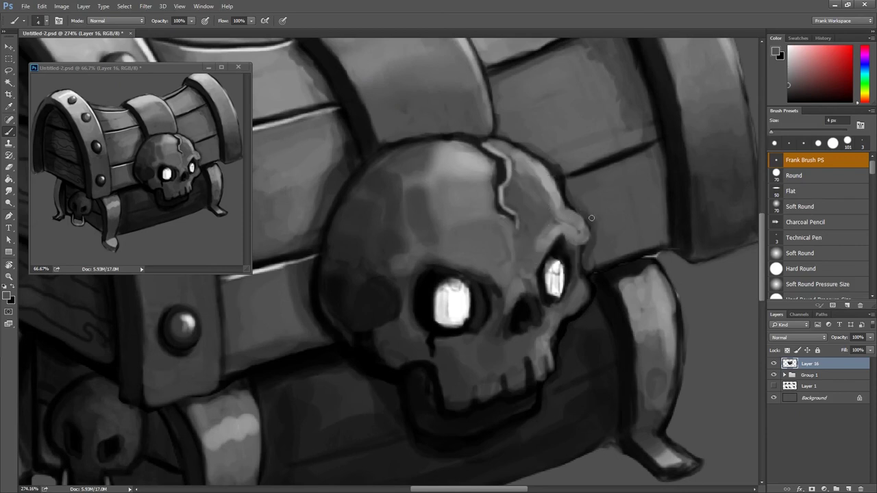
{"action": "left_click_drag", "start_coordinate": [573, 182], "coordinate": [587, 261]}
{"action": "left_click", "coordinate": [567, 226], "text": "alt"}
{"action": "left_click", "coordinate": [552, 213], "text": "alt"}
{"action": "left_click", "coordinate": [571, 206], "text": "alt"}
{"action": "key", "text": "bracketleft"}
{"action": "key", "text": "bracketleft"}
{"action": "key", "text": "bracketleft"}
{"action": "key", "text": "bracketleft"}
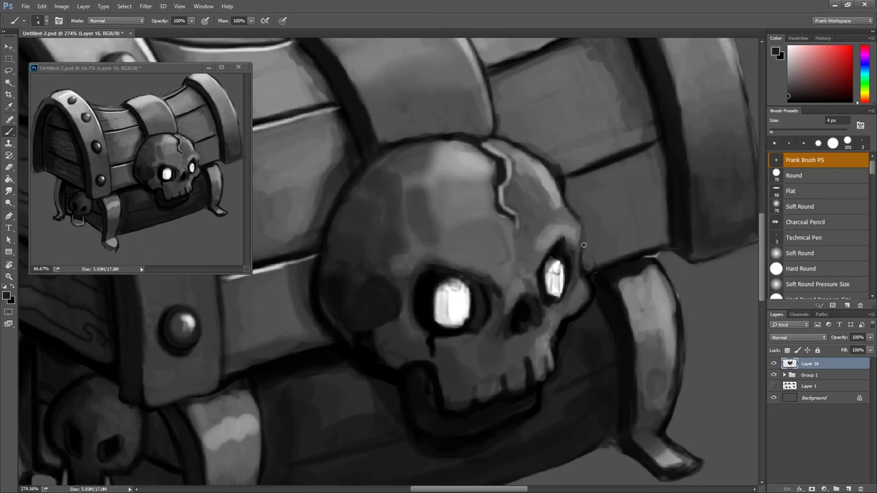
Darken the right eye's lower-right rim, review the whole chest, and add new Layer 17.
{"action": "left_click_drag", "start_coordinate": [569, 351], "coordinate": [500, 351]}
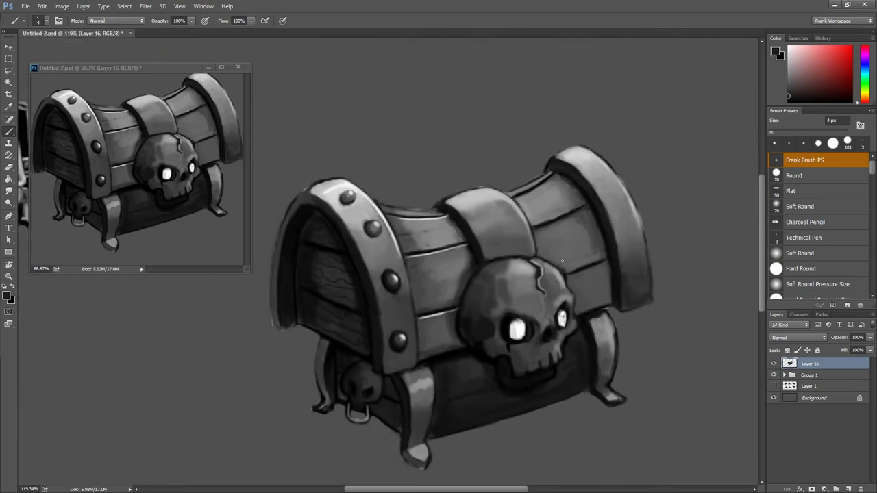
{"action": "scroll", "coordinate": [556, 287], "scroll_direction": "up", "scroll_amount": 3}
{"action": "scroll", "coordinate": [548, 301], "scroll_direction": "up", "scroll_amount": 3}
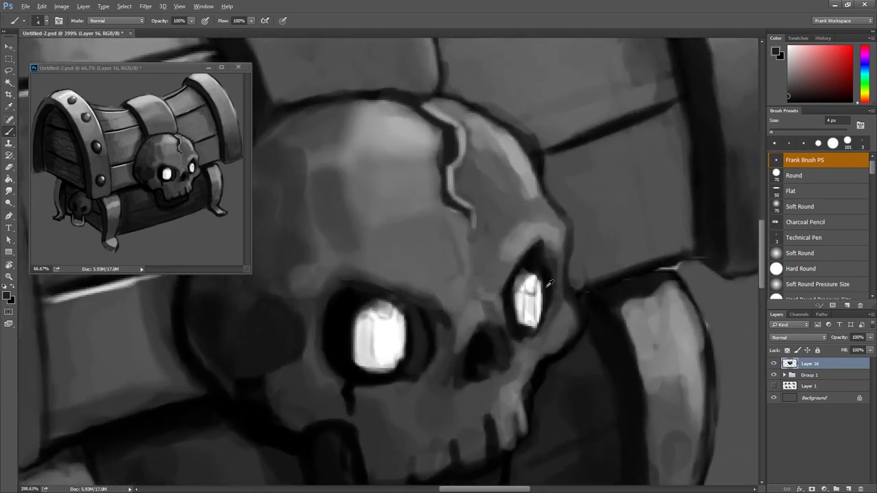
{"action": "left_click_drag", "start_coordinate": [545, 302], "coordinate": [537, 320]}
{"action": "left_click", "coordinate": [551, 271], "text": "alt"}
{"action": "scroll", "coordinate": [535, 337], "scroll_direction": "down", "scroll_amount": 3}
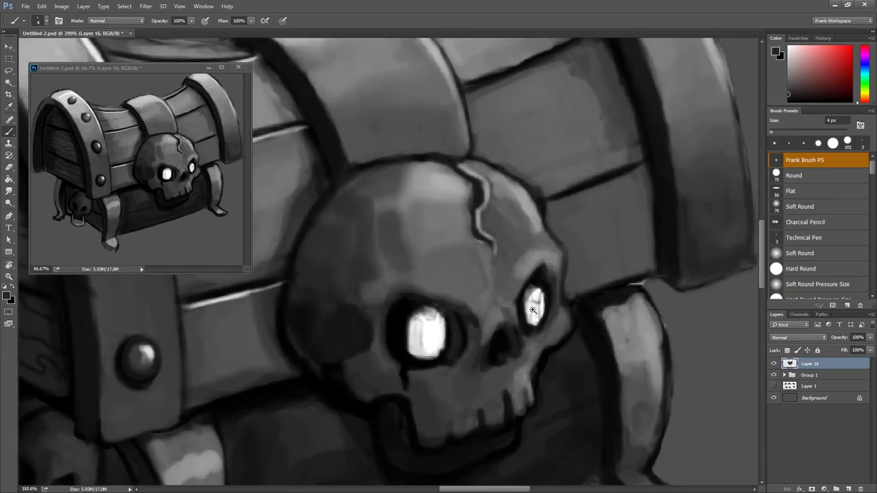
{"action": "scroll", "coordinate": [533, 315], "scroll_direction": "down", "scroll_amount": 2}
{"action": "scroll", "coordinate": [531, 296], "scroll_direction": "down", "scroll_amount": 1}
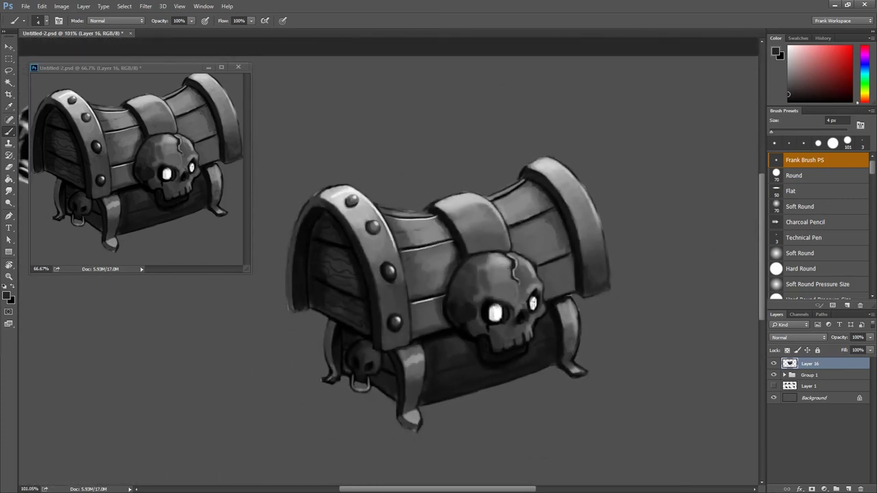
{"action": "scroll", "coordinate": [517, 268], "scroll_direction": "up", "scroll_amount": 2}
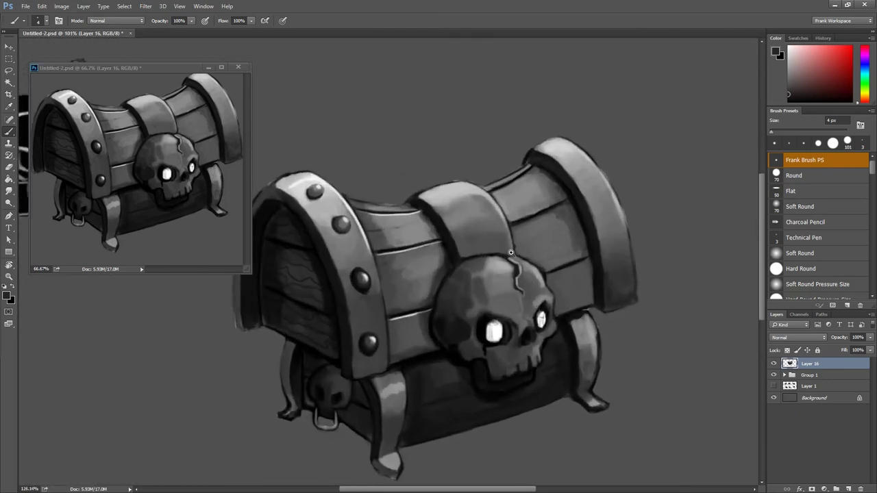
{"action": "scroll", "coordinate": [497, 257], "scroll_direction": "up", "scroll_amount": 2}
{"action": "scroll", "coordinate": [476, 247], "scroll_direction": "up", "scroll_amount": 2}
{"action": "key", "text": "ctrl+shift+alt+n"}
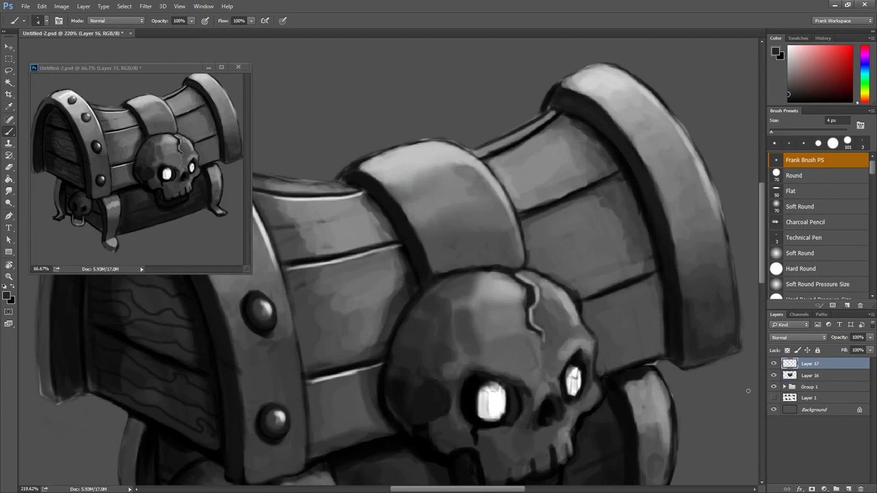
Rotate the view and paint white highlights along the side planks' edges.
{"action": "key", "text": "r"}
{"action": "left_click_drag", "start_coordinate": [418, 177], "coordinate": [521, 226]}
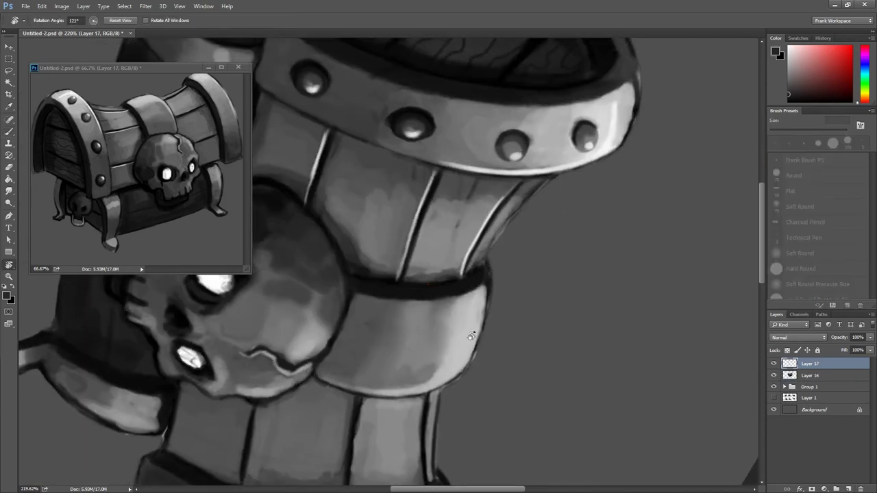
{"action": "key", "text": "x"}
{"action": "key", "text": "b"}
{"action": "left_click_drag", "start_coordinate": [373, 241], "coordinate": [368, 302]}
{"action": "left_click_drag", "start_coordinate": [370, 269], "coordinate": [376, 363]}
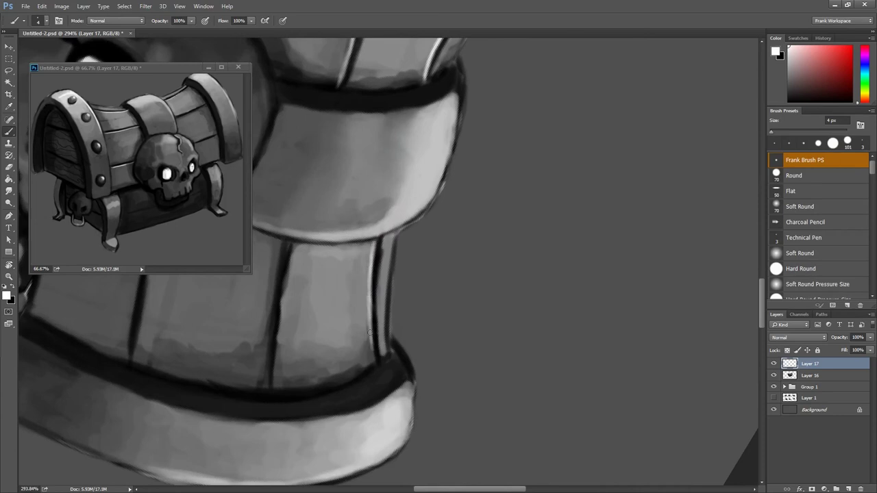
{"action": "left_click_drag", "start_coordinate": [285, 244], "coordinate": [264, 369]}
{"action": "left_click_drag", "start_coordinate": [264, 401], "coordinate": [282, 241]}
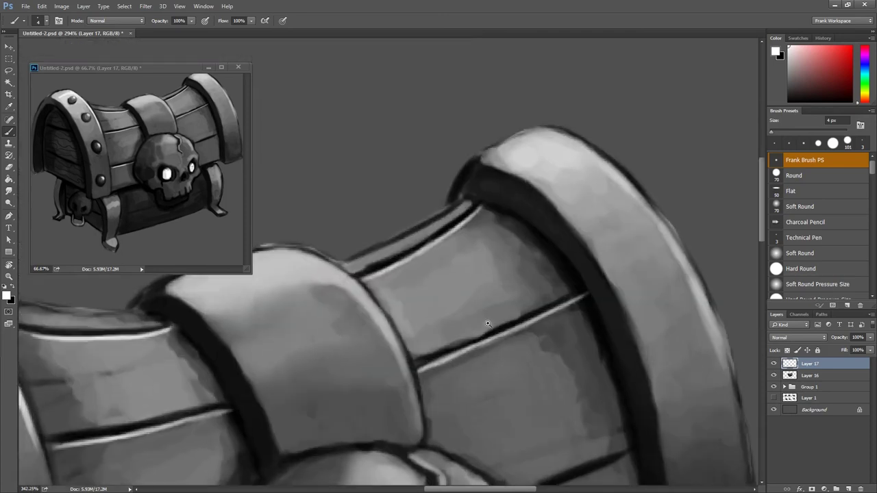
Trace a plank line's left edge in dark and highlight its right edge and seam in white.
{"action": "left_click_drag", "start_coordinate": [333, 290], "coordinate": [415, 272]}
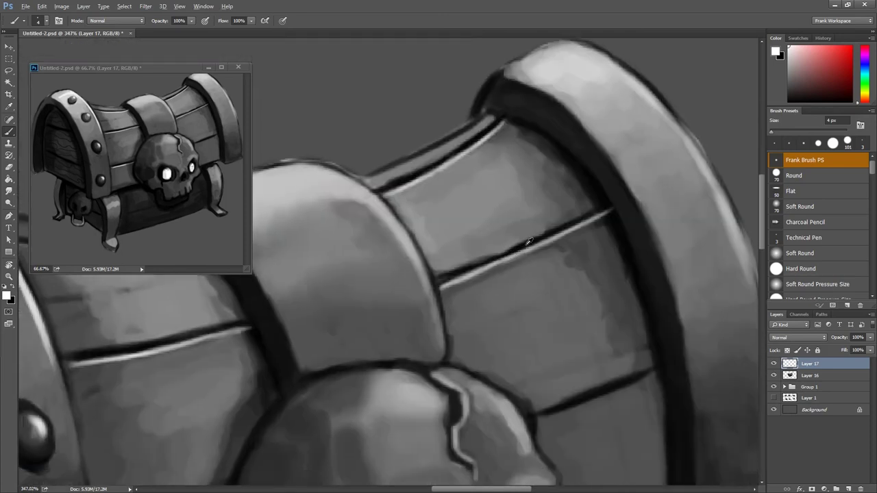
{"action": "scroll", "coordinate": [415, 272], "scroll_direction": "up", "scroll_amount": 1}
{"action": "key", "text": "b"}
{"action": "scroll", "coordinate": [432, 205], "scroll_direction": "up", "scroll_amount": 2}
{"action": "left_click_drag", "start_coordinate": [433, 193], "coordinate": [420, 220]}
{"action": "left_click_drag", "start_coordinate": [413, 281], "coordinate": [437, 172]}
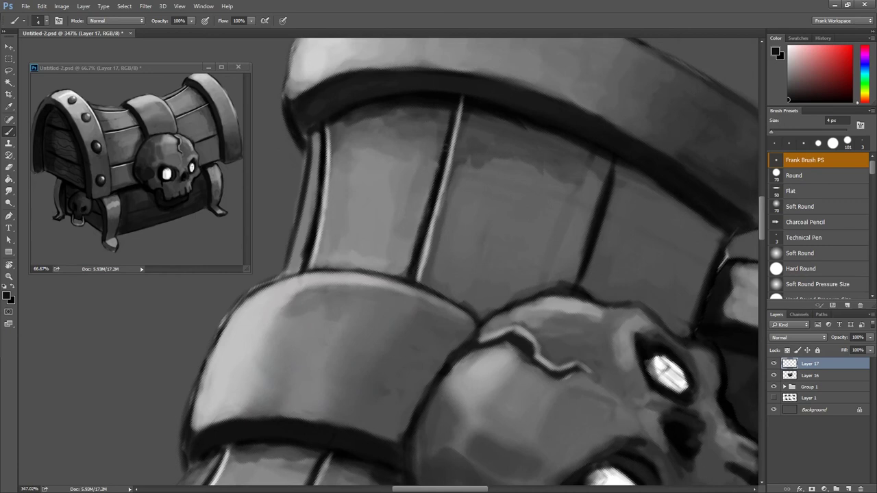
{"action": "scroll", "coordinate": [437, 172], "scroll_direction": "right", "scroll_amount": 2}
{"action": "key", "text": "x"}
{"action": "left_click_drag", "start_coordinate": [544, 155], "coordinate": [519, 230]}
{"action": "left_click_drag", "start_coordinate": [547, 172], "coordinate": [530, 206]}
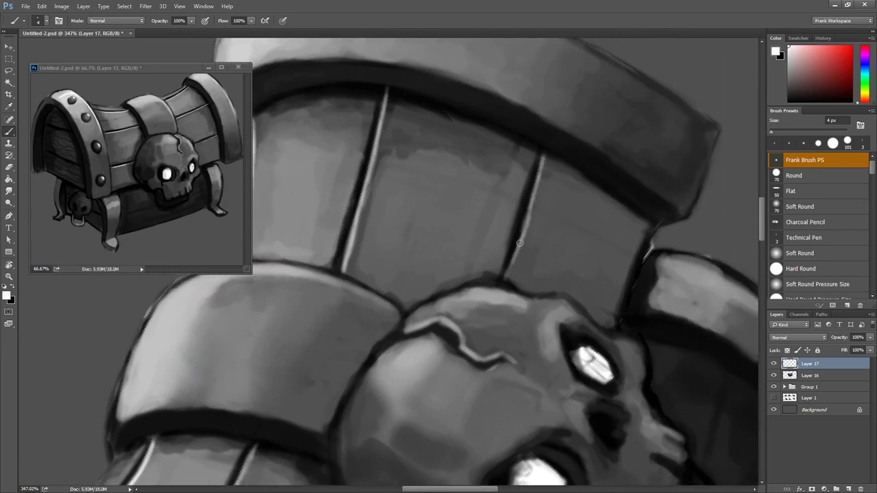
Briefly use a slightly larger eraser on Layer 16, then return to brushing on Layer 17.
{"action": "mouse_move", "coordinate": [539, 236]}
{"action": "left_mouse_down"}
{"action": "mouse_move", "coordinate": [561, 236]}
{"action": "mouse_move", "coordinate": [558, 314]}
{"action": "mouse_move", "coordinate": [510, 247]}
{"action": "left_mouse_up"}
{"action": "scroll", "coordinate": [511, 247], "scroll_direction": "up", "scroll_amount": 2}
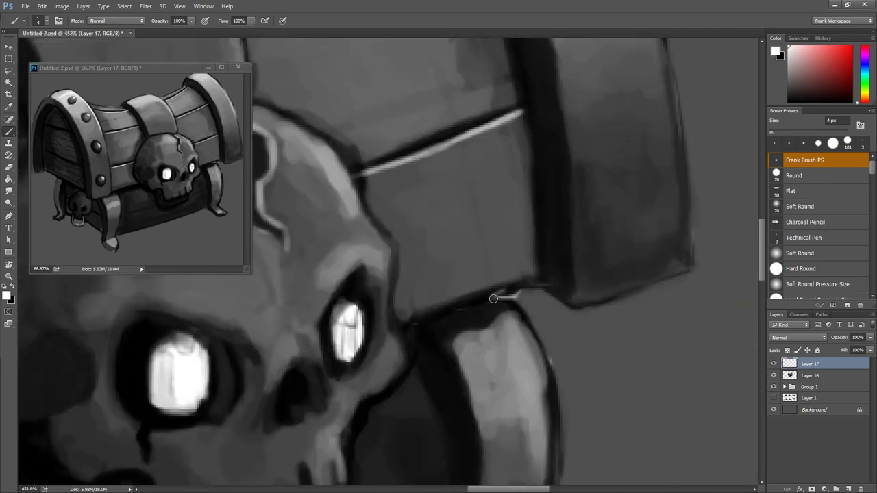
{"action": "key", "text": "x"}
{"action": "key", "text": "e"}
{"action": "key", "text": "bracketright"}
{"action": "key", "text": "bracketright"}
{"action": "key", "text": "alt+bracketleft"}
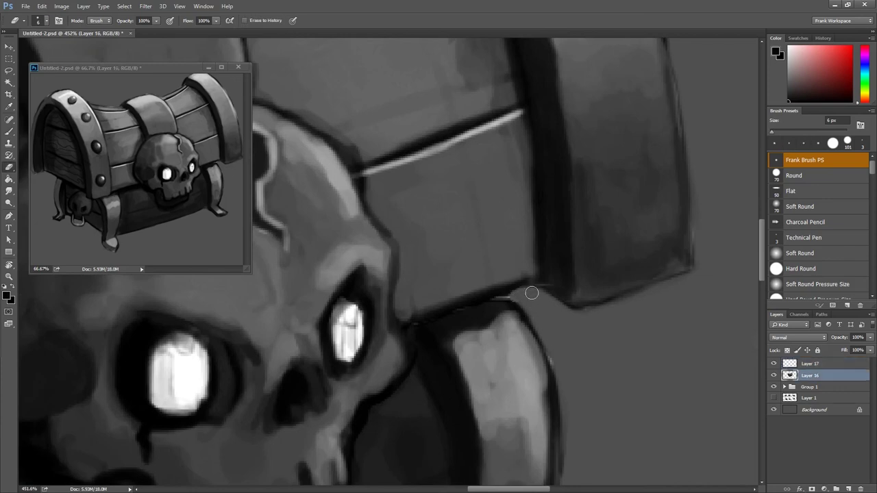
{"action": "key", "text": "alt+bracketright"}
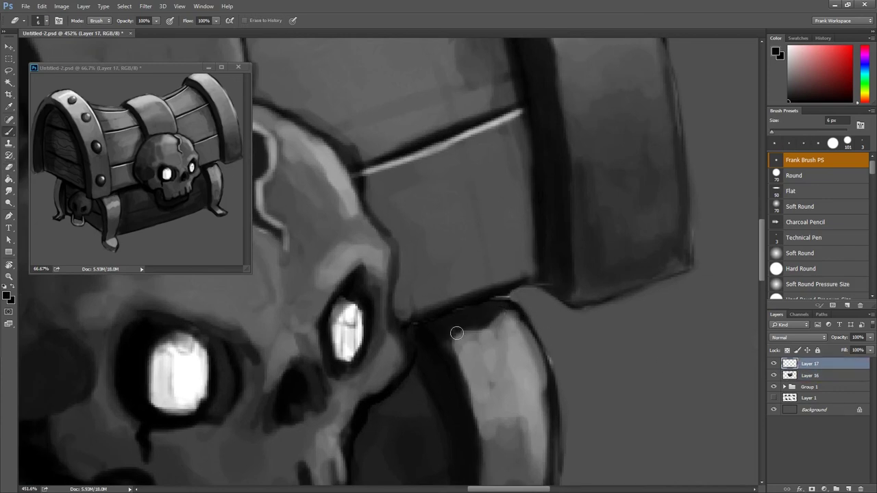
{"action": "key", "text": "b"}
{"action": "scroll", "coordinate": [497, 298], "scroll_direction": "down", "scroll_amount": 5}
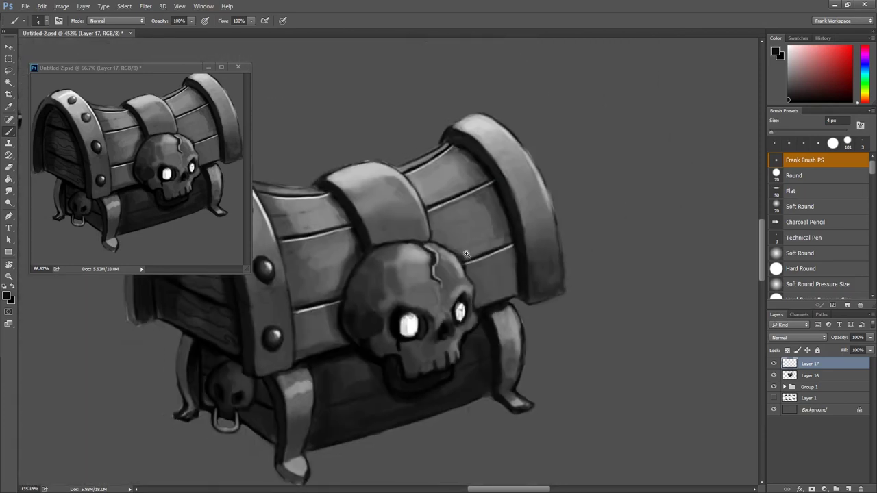
{"action": "scroll", "coordinate": [367, 216], "scroll_direction": "up", "scroll_amount": 2}
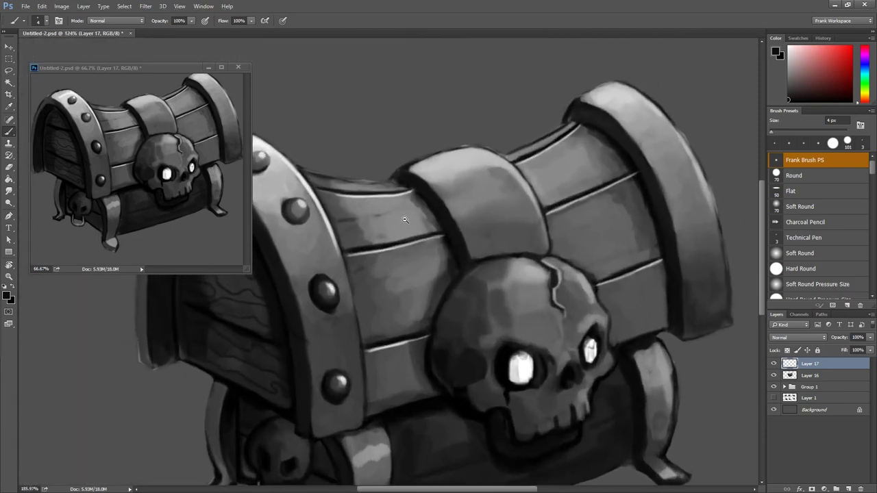
Rotate the view and paint light grey highlights down the dark plank seam.
{"action": "key", "text": "r"}
{"action": "left_click_drag", "start_coordinate": [332, 274], "coordinate": [420, 215]}
{"action": "key", "text": "Escape"}
{"action": "scroll", "coordinate": [386, 122], "scroll_direction": "up", "scroll_amount": 2}
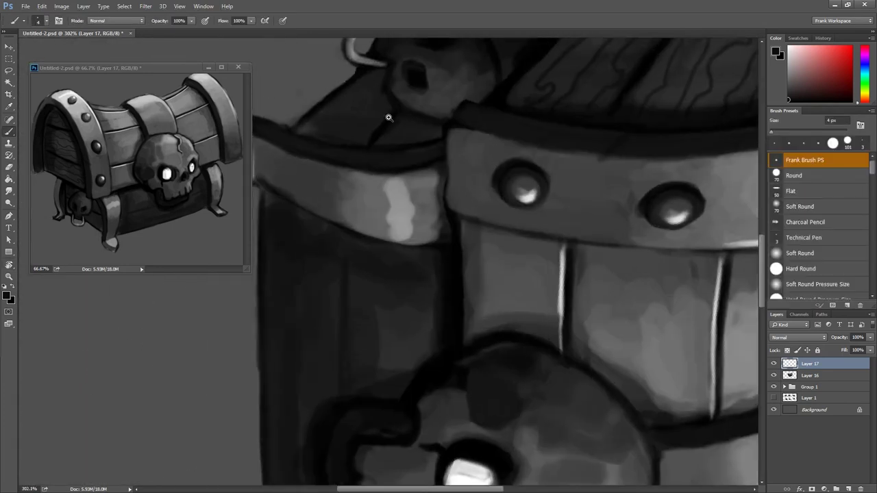
{"action": "scroll", "coordinate": [360, 176], "scroll_direction": "up", "scroll_amount": 2}
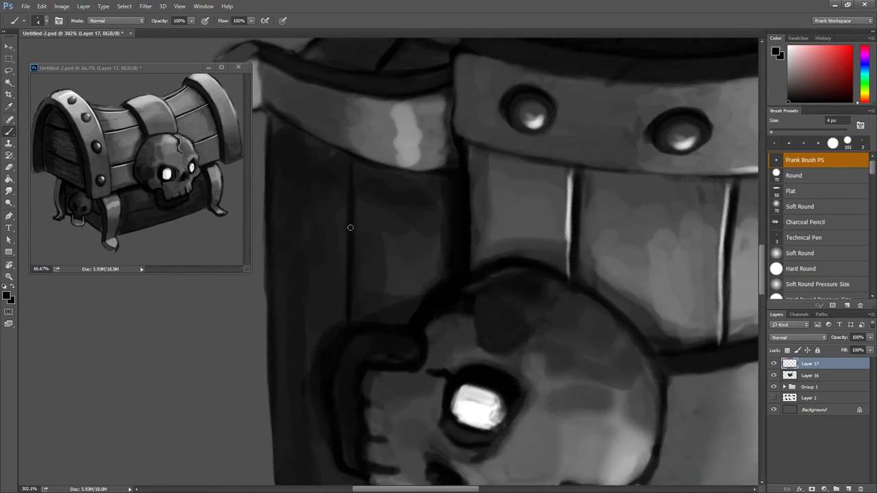
{"action": "key", "text": "r"}
{"action": "mouse_move", "coordinate": [348, 332]}
{"action": "left_mouse_down"}
{"action": "mouse_move", "coordinate": [352, 219]}
{"action": "mouse_move", "coordinate": [348, 250]}
{"action": "left_mouse_up"}
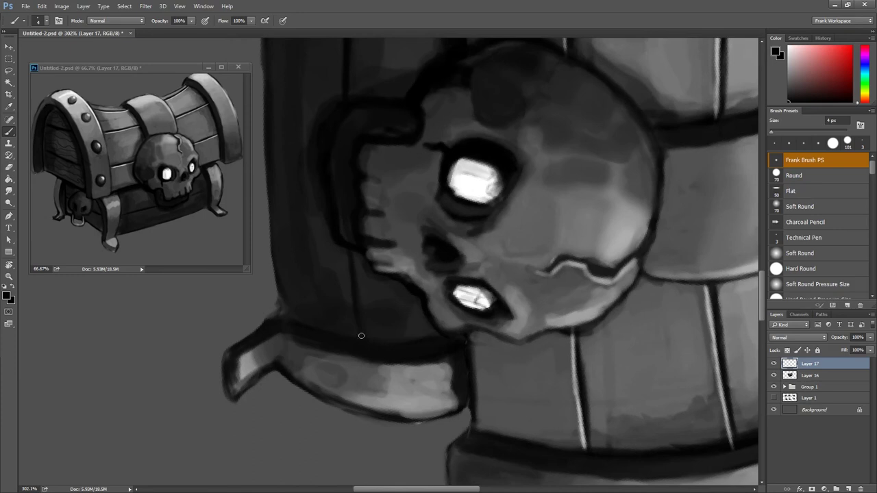
{"action": "left_click_drag", "start_coordinate": [349, 254], "coordinate": [368, 251]}
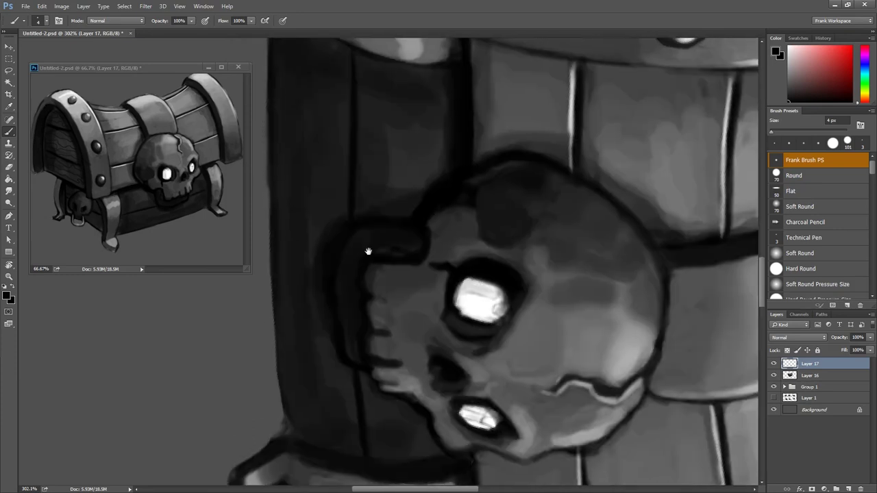
{"action": "left_click", "coordinate": [377, 92], "text": "alt"}
{"action": "scroll", "coordinate": [356, 111], "scroll_direction": "up", "scroll_amount": 1}
{"action": "left_click_drag", "start_coordinate": [356, 86], "coordinate": [354, 211]}
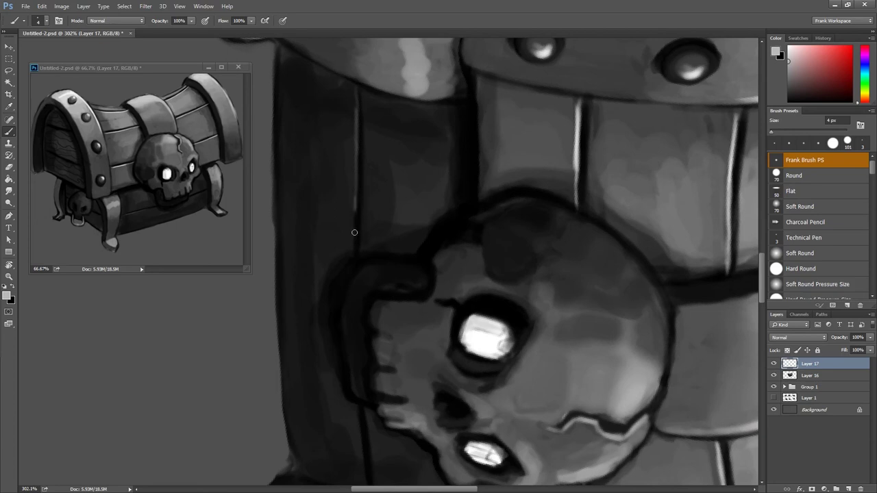
{"action": "scroll", "coordinate": [352, 260], "scroll_direction": "down", "scroll_amount": 2}
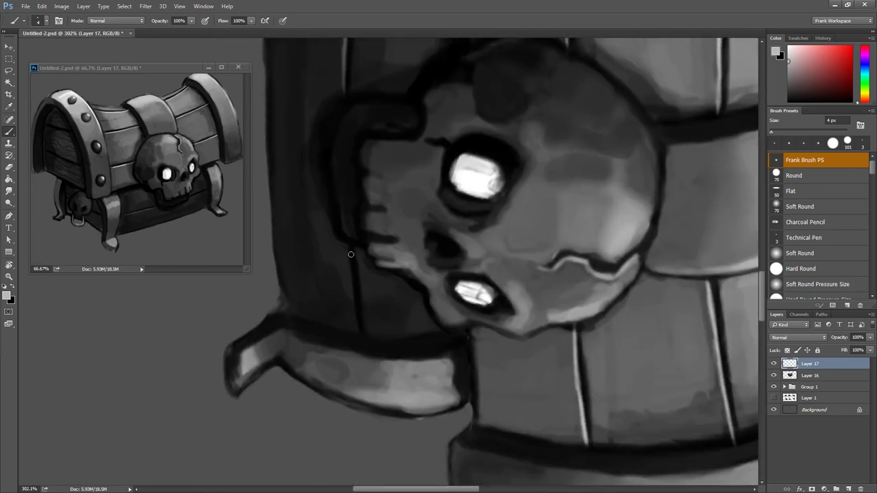
{"action": "mouse_move", "coordinate": [351, 257]}
{"action": "left_mouse_down"}
{"action": "mouse_move", "coordinate": [353, 329]}
{"action": "mouse_move", "coordinate": [511, 327]}
{"action": "left_mouse_up"}
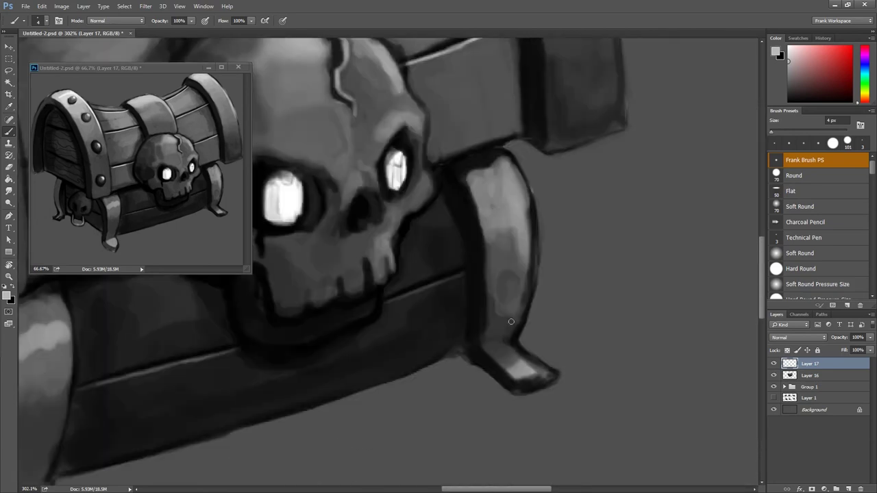
Pan across the whole chest and set the paint colour to near-black.
{"action": "scroll", "coordinate": [508, 262], "scroll_direction": "down", "scroll_amount": 5}
{"action": "mouse_move", "coordinate": [441, 195]}
{"action": "left_mouse_down"}
{"action": "mouse_move", "coordinate": [482, 204]}
{"action": "mouse_move", "coordinate": [543, 268]}
{"action": "left_mouse_up"}
{"action": "scroll", "coordinate": [332, 317], "scroll_direction": "up", "scroll_amount": 2}
{"action": "left_click_drag", "start_coordinate": [784, 66], "coordinate": [788, 87]}
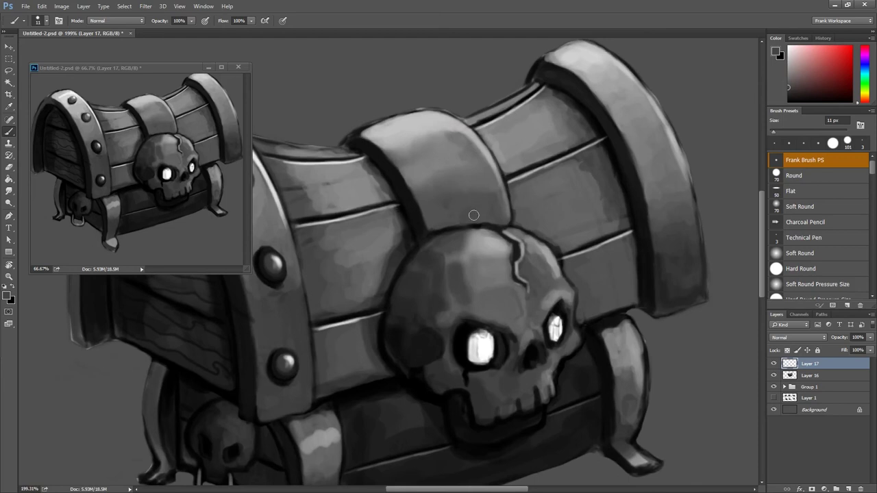
{"action": "left_click", "coordinate": [787, 100]}
Paint near-black rivet dots on the lid bands above the skull.
{"action": "left_click_drag", "start_coordinate": [461, 220], "coordinate": [469, 218]}
{"action": "mouse_move", "coordinate": [443, 172]}
{"action": "left_mouse_down"}
{"action": "mouse_move", "coordinate": [475, 171]}
{"action": "mouse_move", "coordinate": [467, 155]}
{"action": "mouse_move", "coordinate": [478, 151]}
{"action": "mouse_move", "coordinate": [472, 156]}
{"action": "left_mouse_up"}
{"action": "mouse_move", "coordinate": [442, 112]}
{"action": "left_mouse_down"}
{"action": "mouse_move", "coordinate": [508, 136]}
{"action": "mouse_move", "coordinate": [388, 198]}
{"action": "left_mouse_up"}
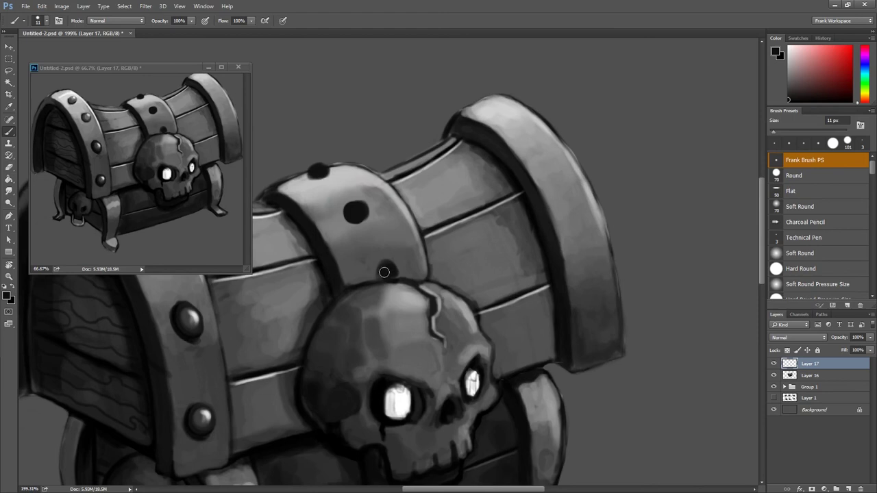
{"action": "left_click_drag", "start_coordinate": [384, 272], "coordinate": [382, 273]}
{"action": "key", "text": "e"}
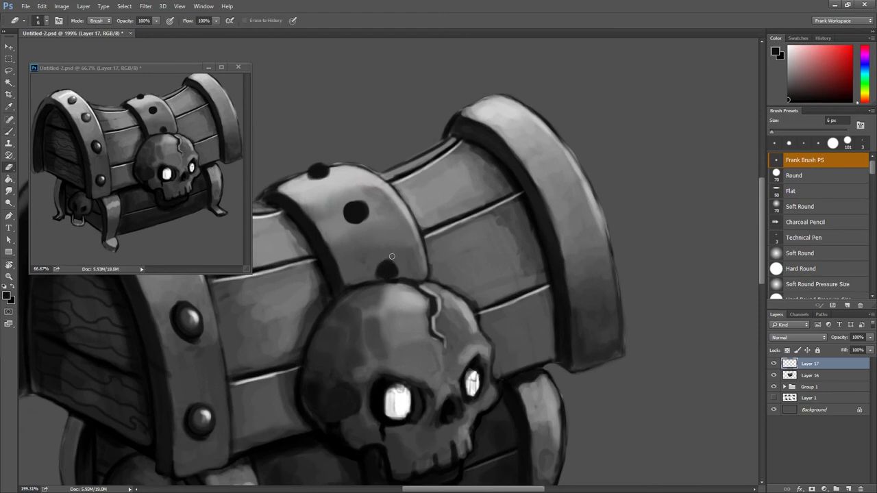
{"action": "key", "text": "b"}
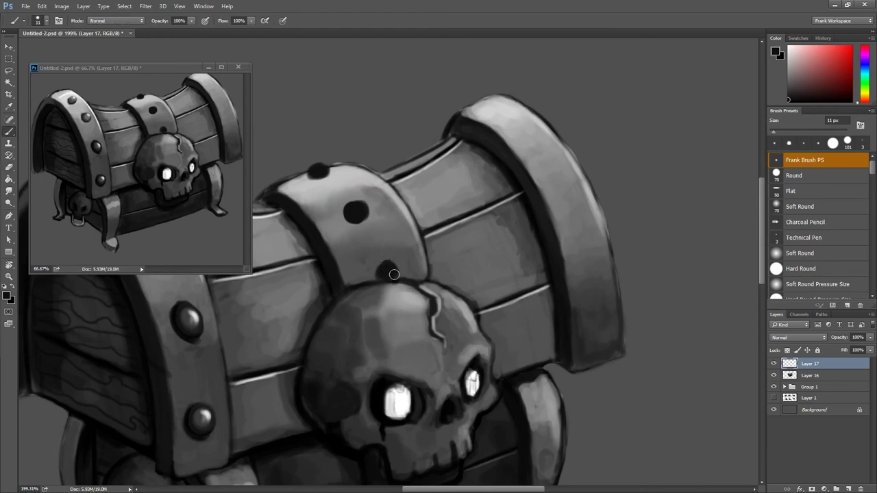
Dot a column of dark rivets up the chest's right-hand rim to its top.
{"action": "scroll", "coordinate": [480, 253], "scroll_direction": "down", "scroll_amount": 2}
{"action": "left_click", "coordinate": [565, 276]}
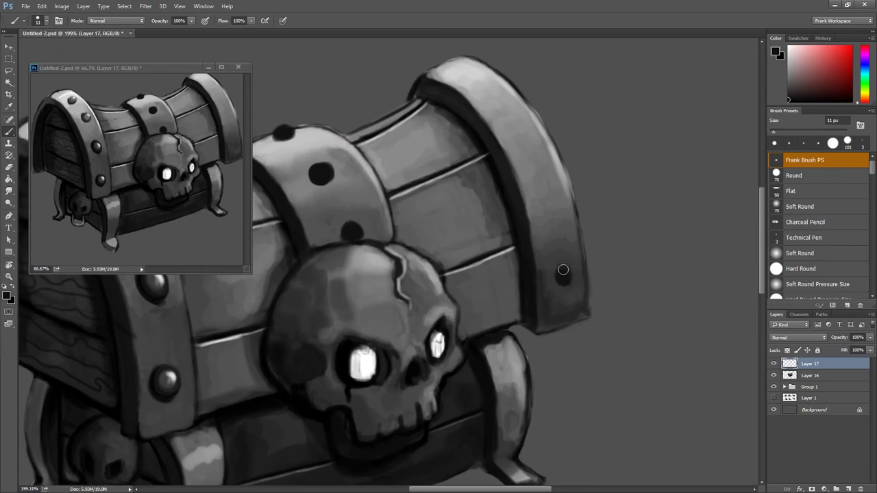
{"action": "left_click", "coordinate": [541, 182]}
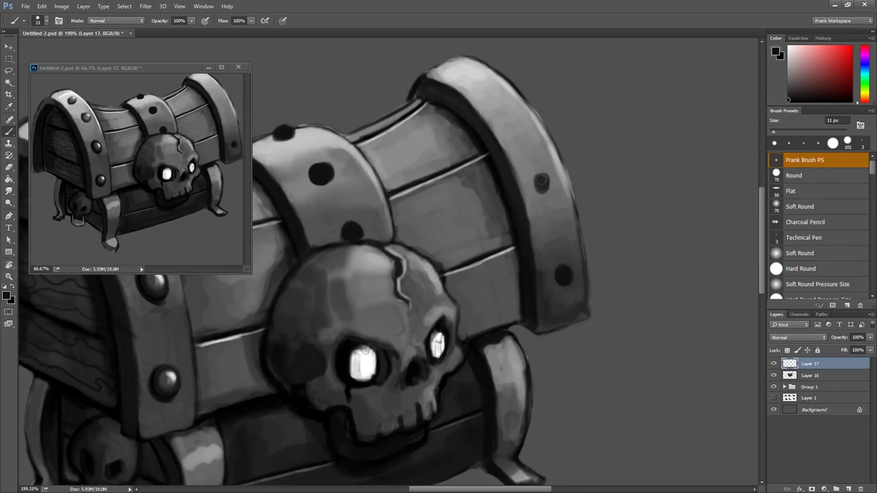
{"action": "left_click_drag", "start_coordinate": [543, 176], "coordinate": [545, 179]}
{"action": "left_click_drag", "start_coordinate": [490, 97], "coordinate": [491, 96]}
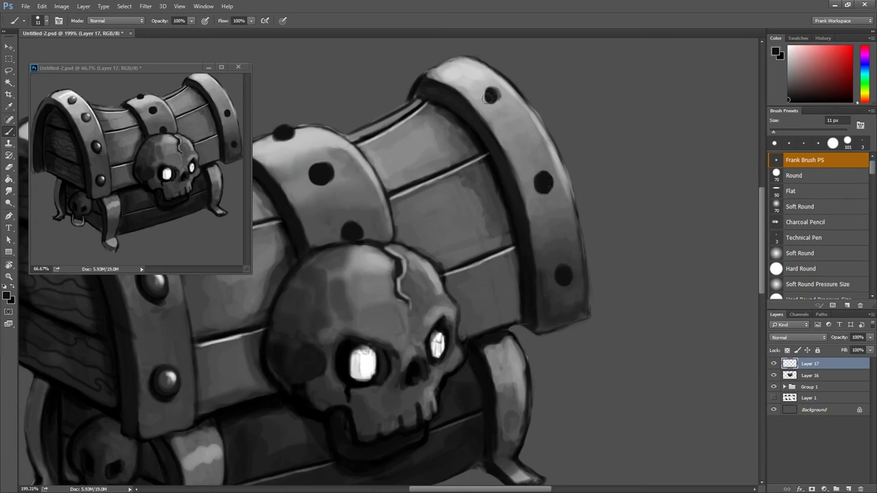
{"action": "left_click_drag", "start_coordinate": [491, 96], "coordinate": [587, 128]}
{"action": "left_click_drag", "start_coordinate": [541, 93], "coordinate": [543, 94]}
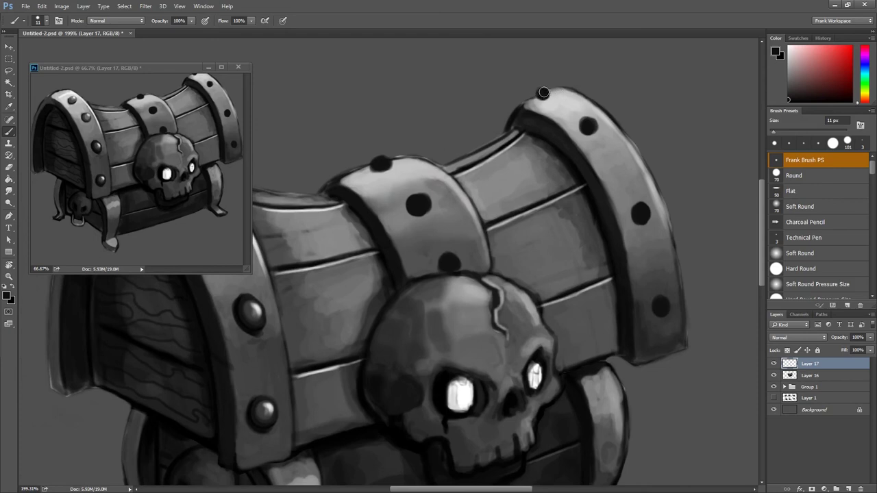
Cover the top rivet on the left lid band with light grey.
{"action": "left_click_drag", "start_coordinate": [560, 101], "coordinate": [683, 81]}
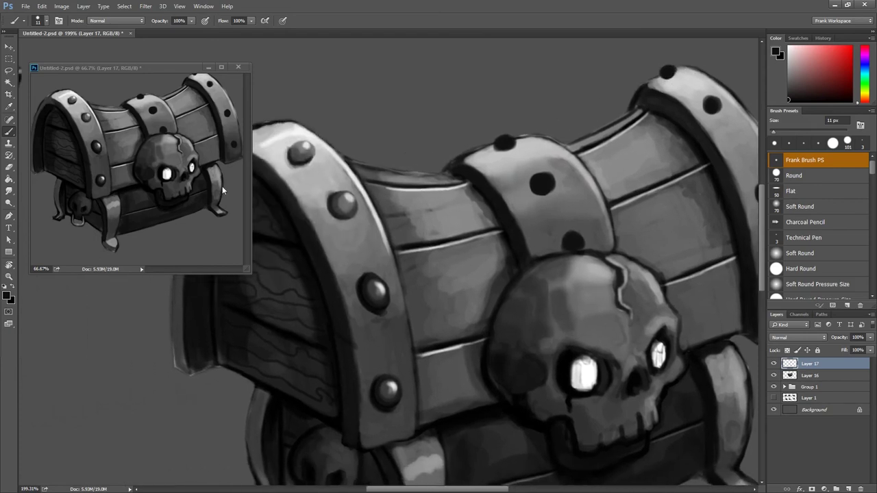
{"action": "left_click_drag", "start_coordinate": [481, 115], "coordinate": [549, 118]}
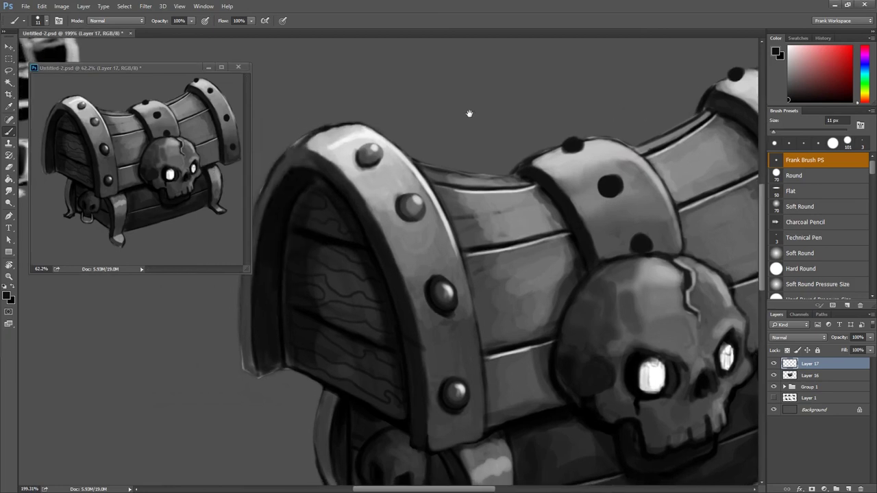
{"action": "left_click_drag", "start_coordinate": [456, 117], "coordinate": [394, 104]}
{"action": "left_click", "coordinate": [316, 146], "text": "alt"}
{"action": "mouse_move", "coordinate": [316, 146]}
{"action": "left_mouse_down"}
{"action": "mouse_move", "coordinate": [351, 134]}
{"action": "mouse_move", "coordinate": [320, 150]}
{"action": "mouse_move", "coordinate": [336, 133]}
{"action": "left_mouse_up"}
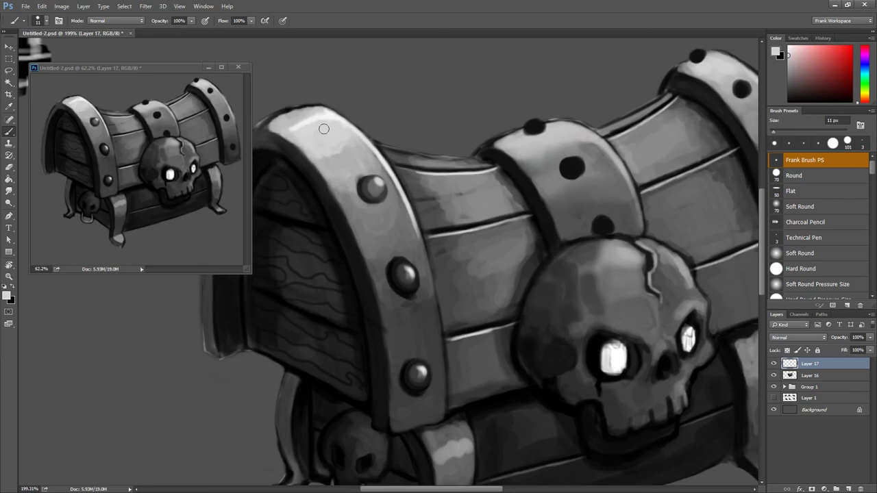
Repaint a black rivet hole atop the left band, erasing the misplaced dot.
{"action": "left_click", "coordinate": [572, 165], "text": "alt"}
{"action": "left_click_drag", "start_coordinate": [712, 86], "coordinate": [750, 97]}
{"action": "left_click_drag", "start_coordinate": [345, 130], "coordinate": [342, 126]}
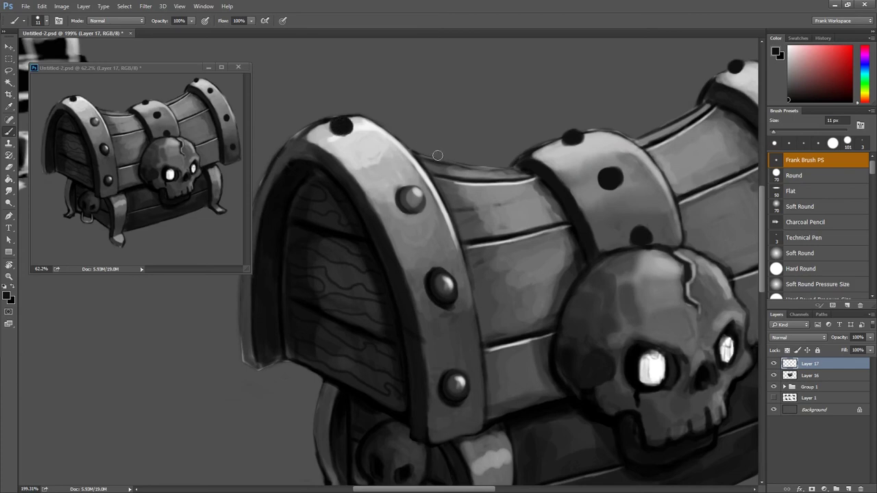
{"action": "key", "text": "e"}
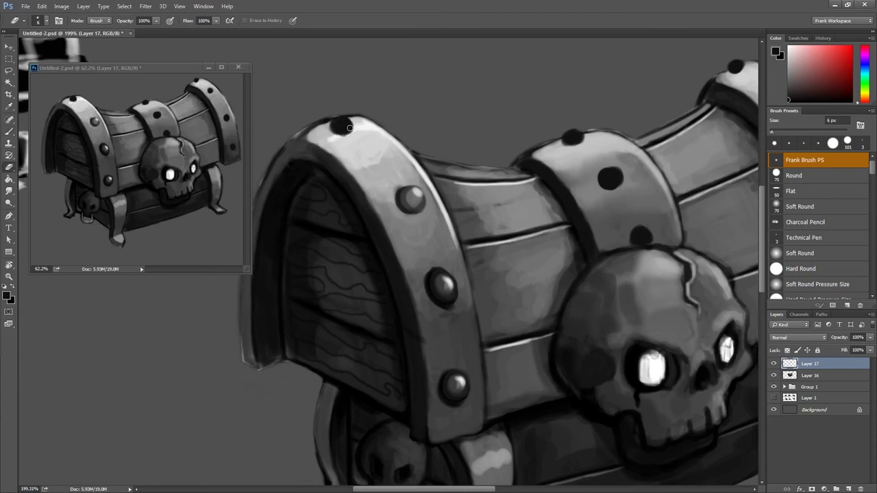
{"action": "mouse_move", "coordinate": [351, 123]}
{"action": "left_mouse_down"}
{"action": "mouse_move", "coordinate": [343, 128]}
{"action": "mouse_move", "coordinate": [357, 138]}
{"action": "left_mouse_up"}
{"action": "key", "text": "b"}
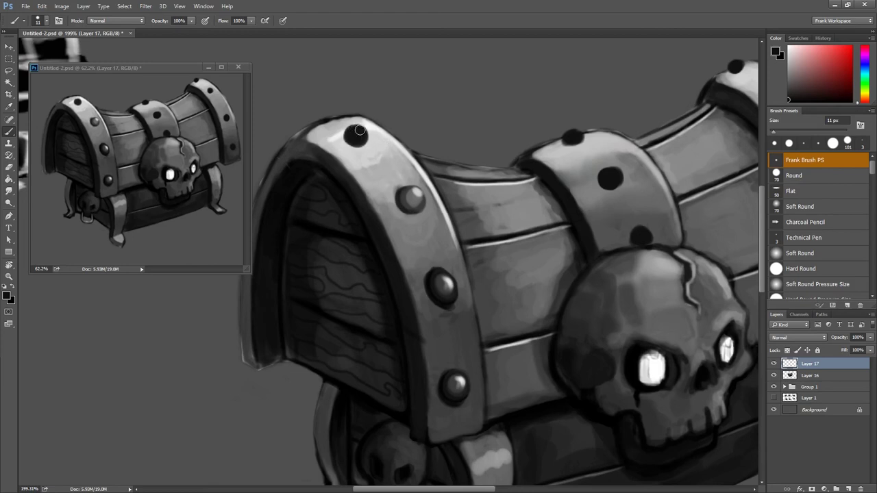
Stamp two dark rivet holes down the left strap beside the skull.
{"action": "scroll", "coordinate": [462, 178], "scroll_direction": "down", "scroll_amount": 5}
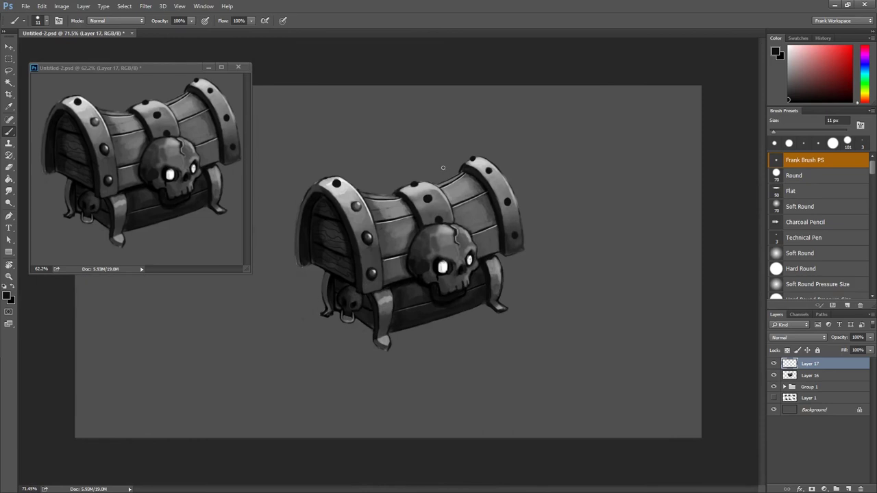
{"action": "scroll", "coordinate": [420, 157], "scroll_direction": "up", "scroll_amount": 1}
{"action": "scroll", "coordinate": [419, 137], "scroll_direction": "up", "scroll_amount": 1}
{"action": "scroll", "coordinate": [420, 120], "scroll_direction": "up", "scroll_amount": 2}
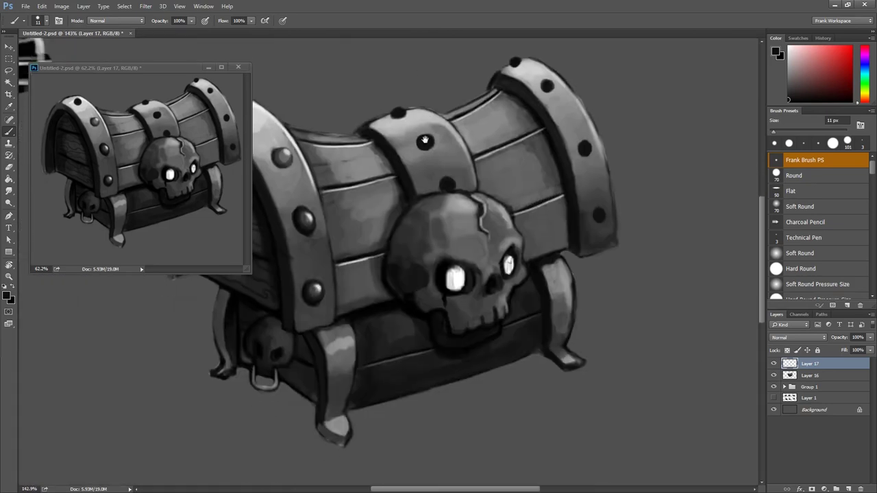
{"action": "scroll", "coordinate": [432, 145], "scroll_direction": "up", "scroll_amount": 1}
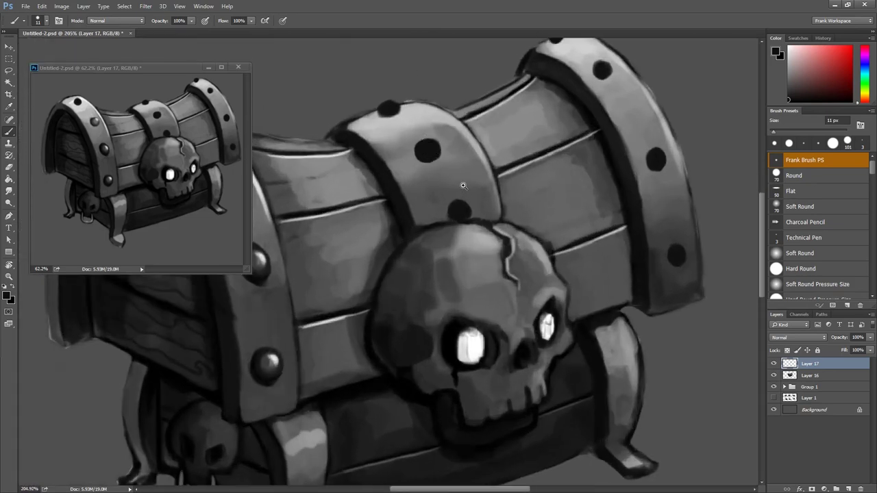
{"action": "scroll", "coordinate": [545, 135], "scroll_direction": "up", "scroll_amount": 1}
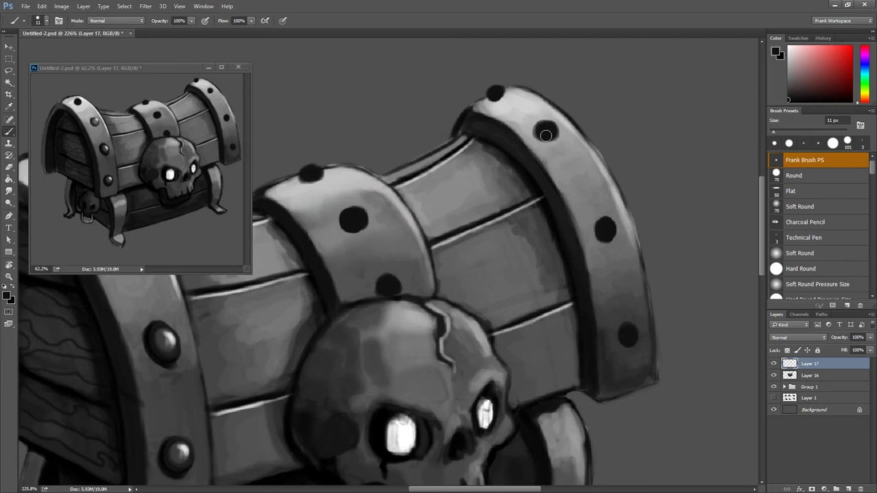
{"action": "left_click_drag", "start_coordinate": [530, 236], "coordinate": [538, 63]}
{"action": "scroll", "coordinate": [538, 62], "scroll_direction": "down", "scroll_amount": 1}
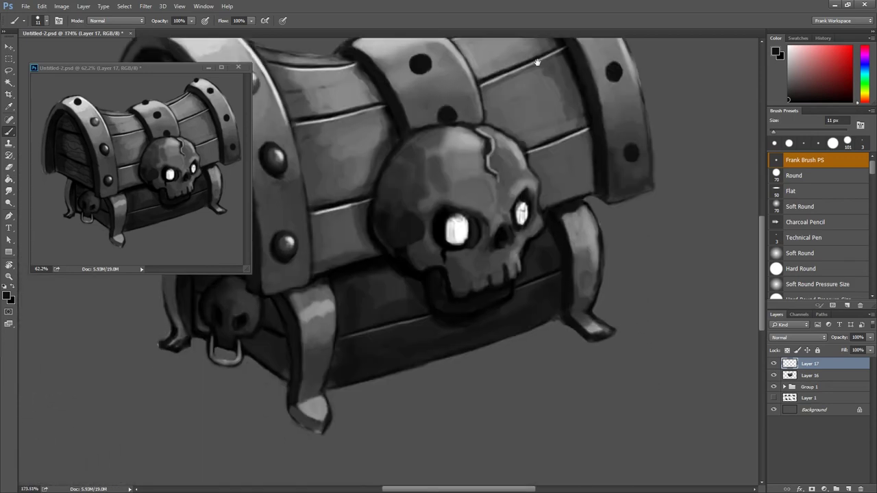
{"action": "scroll", "coordinate": [360, 231], "scroll_direction": "down", "scroll_amount": 2}
{"action": "scroll", "coordinate": [450, 249], "scroll_direction": "up", "scroll_amount": 2}
{"action": "scroll", "coordinate": [438, 250], "scroll_direction": "up", "scroll_amount": 3}
{"action": "left_click", "coordinate": [416, 253]}
{"action": "left_click", "coordinate": [418, 349]}
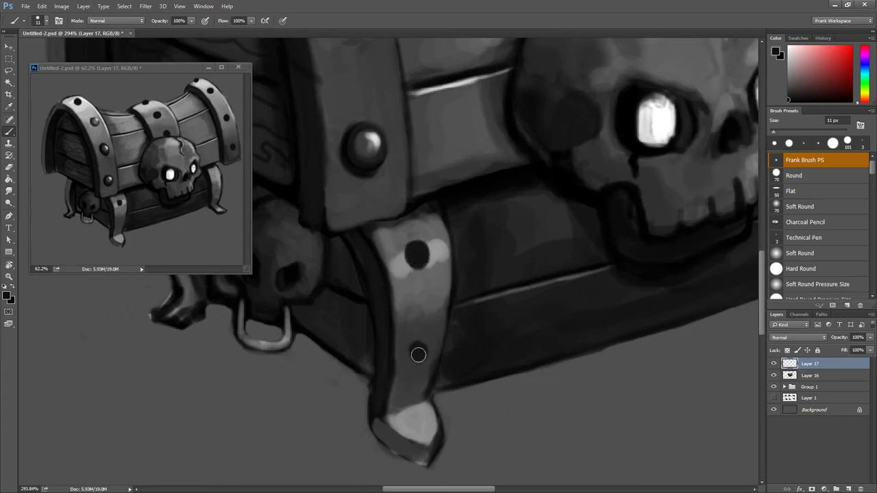
Stamp two rivet holes on the right strap and fit the chest on screen.
{"action": "scroll", "coordinate": [417, 352], "scroll_direction": "right", "scroll_amount": 5}
{"action": "scroll", "coordinate": [417, 352], "scroll_direction": "up", "scroll_amount": 2}
{"action": "left_click", "coordinate": [489, 228]}
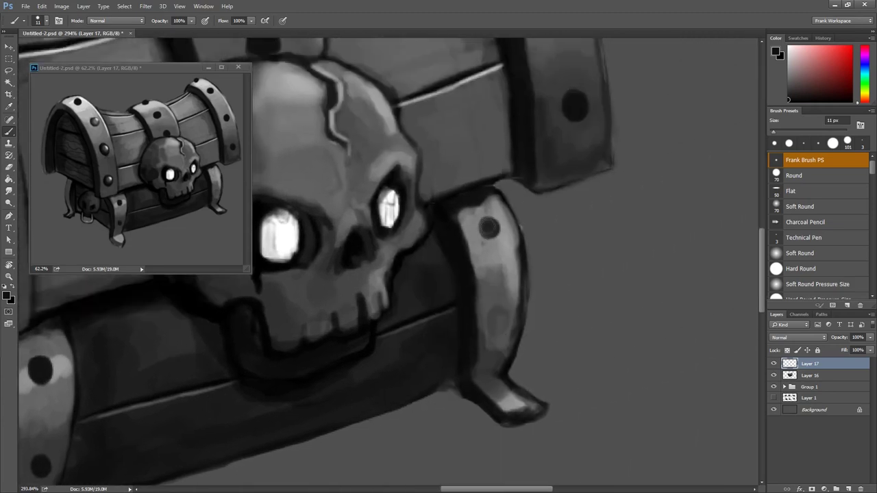
{"action": "left_click", "coordinate": [497, 322]}
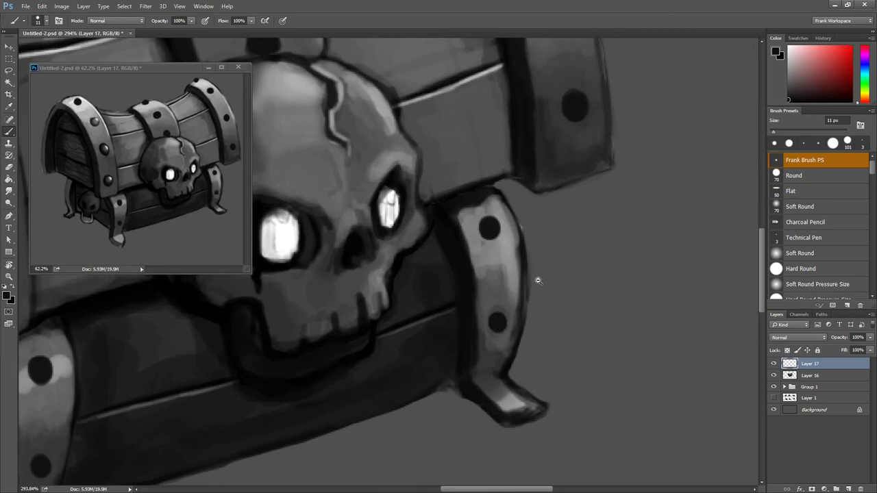
{"action": "key", "text": "ctrl+0"}
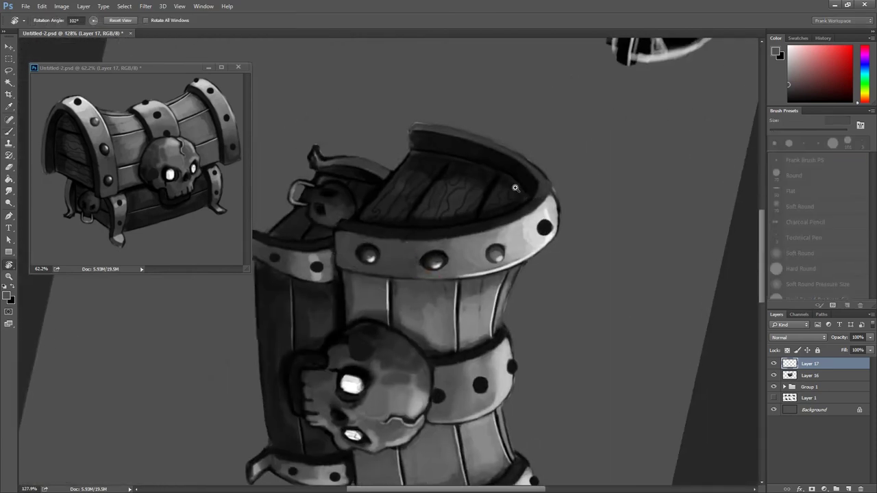
Paint thin light highlights along two plank edges on the lid's side.
{"action": "key", "text": "bracketright"}
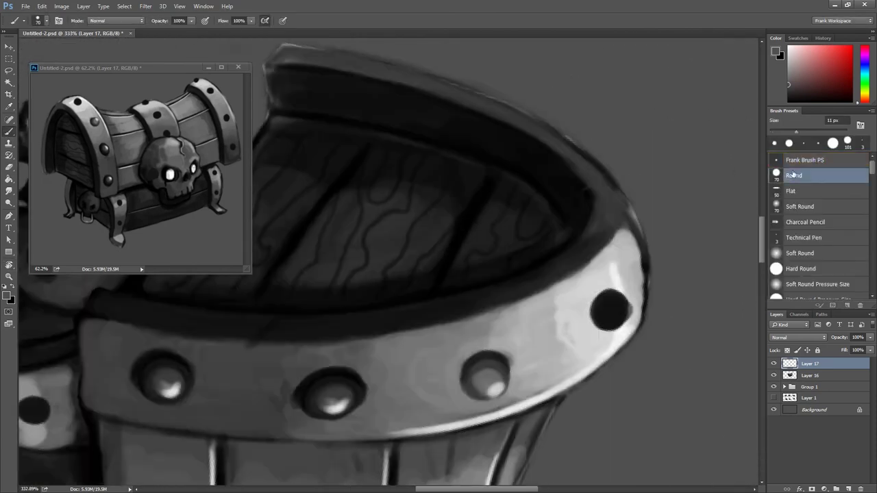
{"action": "key", "text": "bracketleft"}
{"action": "key", "text": "bracketleft"}
{"action": "key", "text": "bracketleft"}
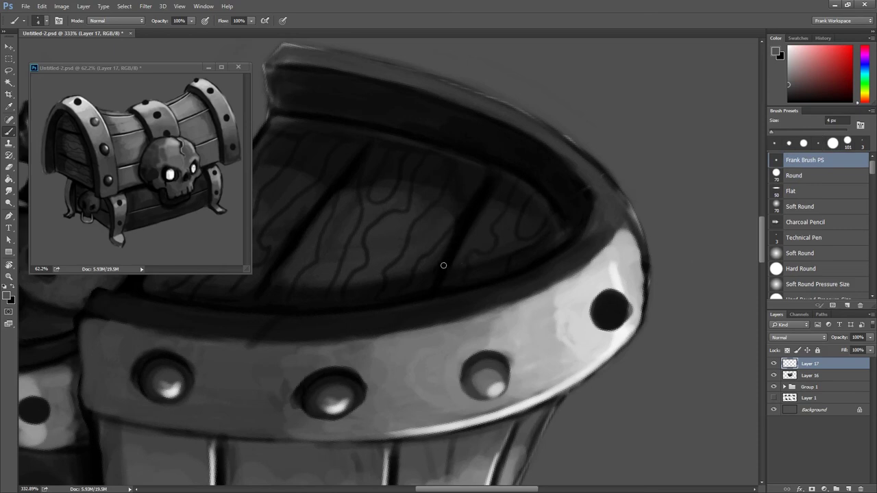
{"action": "left_click_drag", "start_coordinate": [433, 283], "coordinate": [455, 220]}
{"action": "left_click_drag", "start_coordinate": [456, 218], "coordinate": [489, 169]}
{"action": "scroll", "coordinate": [484, 276], "scroll_direction": "left", "scroll_amount": 5}
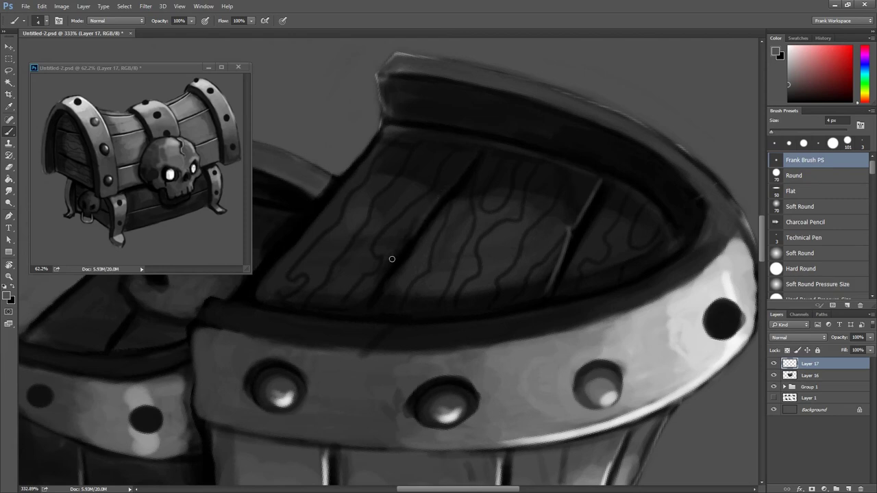
{"action": "left_click_drag", "start_coordinate": [410, 236], "coordinate": [366, 301]}
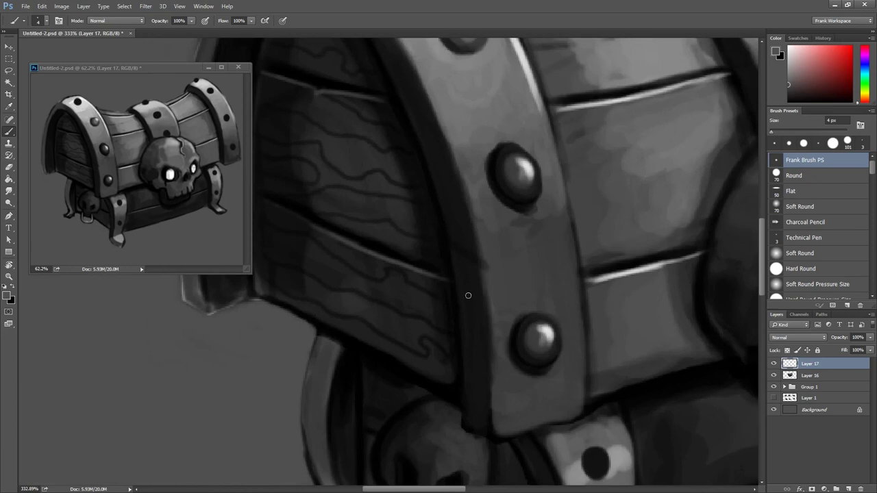
Rotate the canvas view, set the brush to 8 px and fit the chest on screen.
{"action": "scroll", "coordinate": [466, 293], "scroll_direction": "down", "scroll_amount": 5}
{"action": "scroll", "coordinate": [397, 358], "scroll_direction": "up", "scroll_amount": 5}
{"action": "key", "text": "r"}
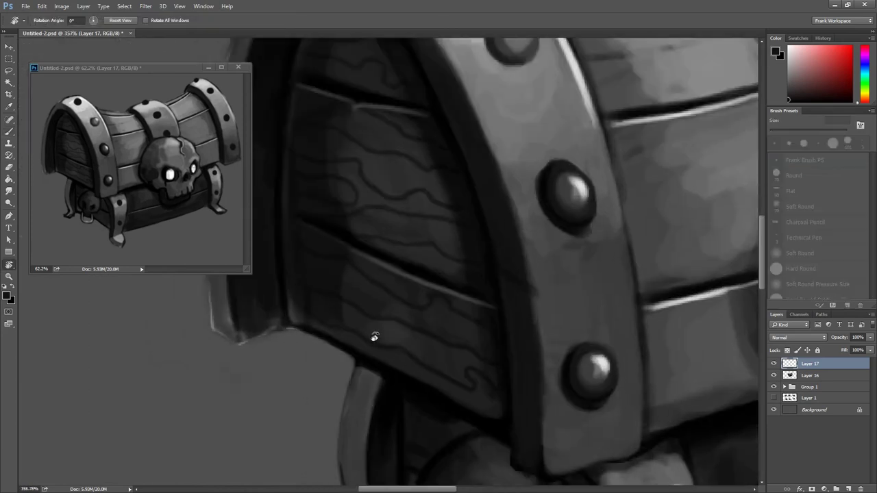
{"action": "left_click_drag", "start_coordinate": [372, 336], "coordinate": [454, 198]}
{"action": "key", "text": "b"}
{"action": "key", "text": "bracketright"}
{"action": "key", "text": "bracketright"}
{"action": "key", "text": "bracketright"}
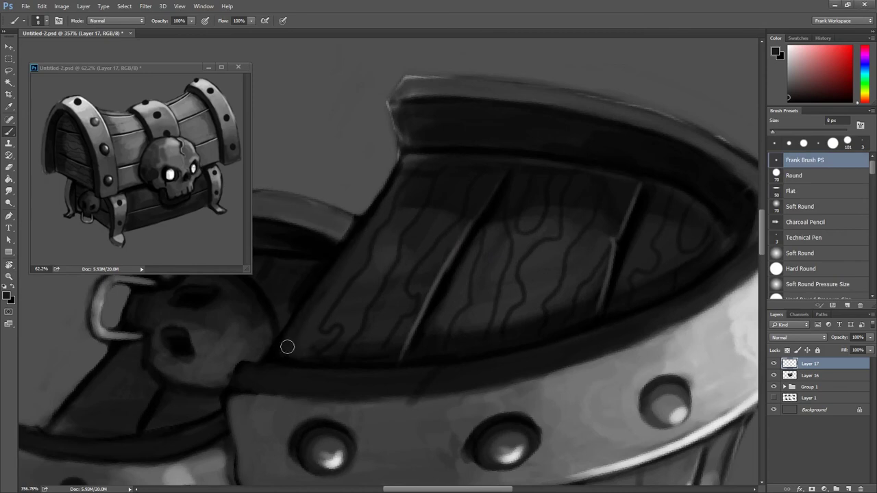
{"action": "key", "text": "ctrl+0"}
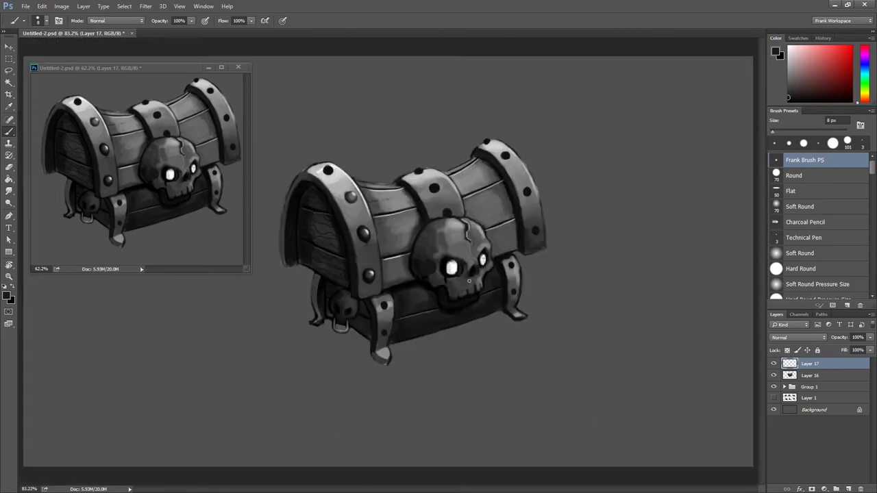
Zoom in on the skull, resize the brush and sample black from the bolt.
{"action": "scroll", "coordinate": [480, 288], "scroll_direction": "up", "scroll_amount": 2}
{"action": "scroll", "coordinate": [452, 267], "scroll_direction": "up", "scroll_amount": 2}
{"action": "scroll", "coordinate": [424, 246], "scroll_direction": "up", "scroll_amount": 1}
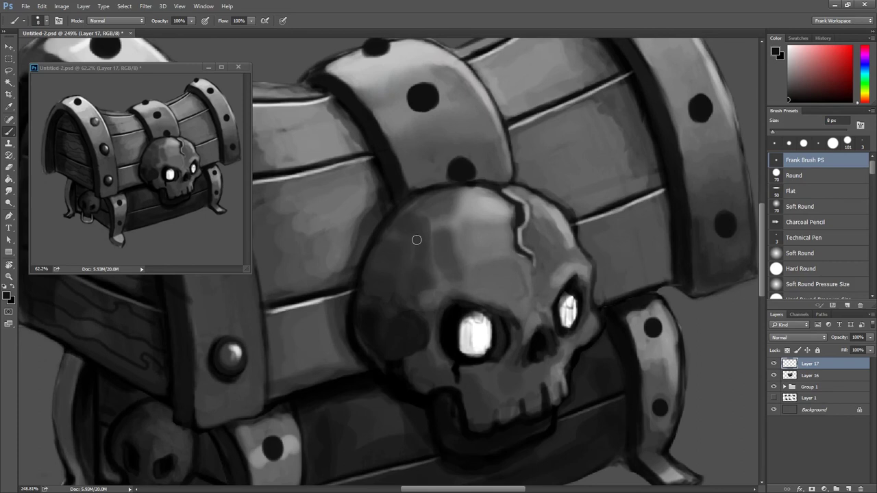
{"action": "scroll", "coordinate": [466, 275], "scroll_direction": "up", "scroll_amount": 1}
{"action": "scroll", "coordinate": [475, 305], "scroll_direction": "up", "scroll_amount": 1}
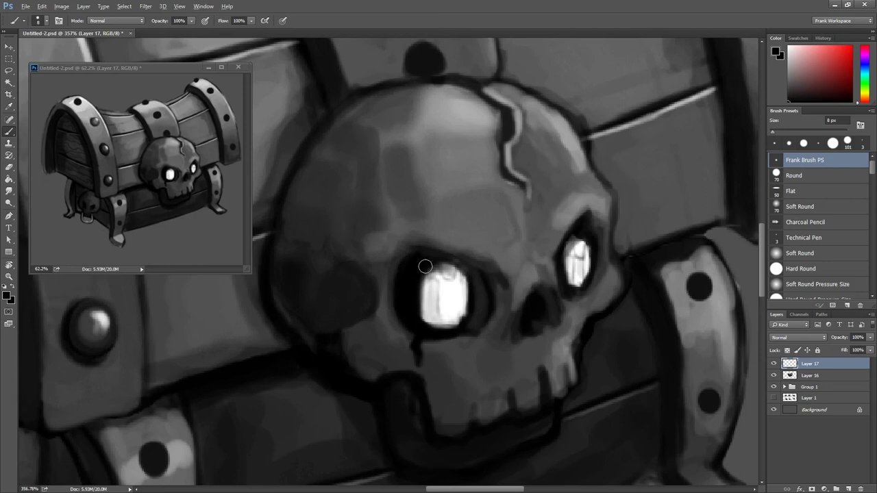
{"action": "key", "text": "z"}
{"action": "key", "text": "b"}
{"action": "key", "text": "z"}
{"action": "key", "text": "b"}
{"action": "key", "text": "bracketright"}
{"action": "key", "text": "bracketright"}
{"action": "key", "text": "bracketright"}
{"action": "key", "text": "bracketright"}
{"action": "left_click", "coordinate": [445, 240], "text": "alt"}
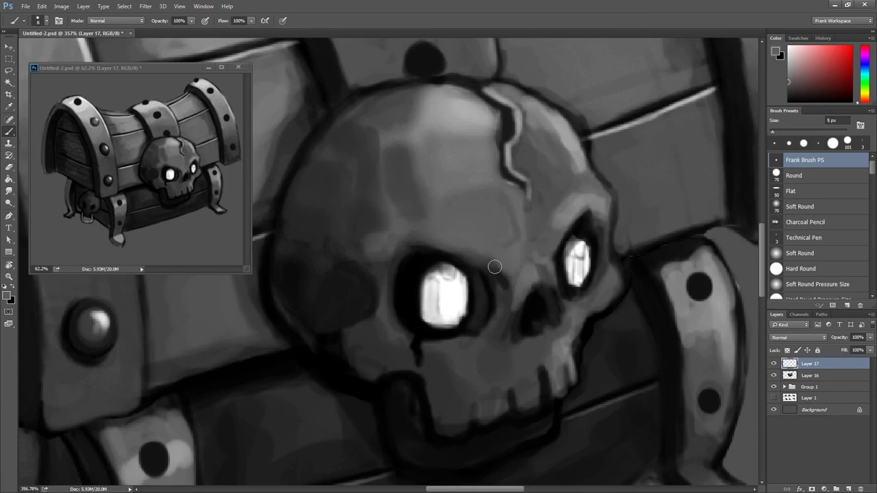
{"action": "right_click", "coordinate": [467, 187], "text": "alt"}
{"action": "left_click", "coordinate": [424, 65], "text": "alt"}
Draw branching dark cracks across the top and left side of the skull.
{"action": "key", "text": "z"}
{"action": "key", "text": "b"}
{"action": "left_click_drag", "start_coordinate": [416, 91], "coordinate": [408, 133]}
{"action": "mouse_move", "coordinate": [385, 141]}
{"action": "left_mouse_down"}
{"action": "mouse_move", "coordinate": [379, 175]}
{"action": "mouse_move", "coordinate": [411, 128]}
{"action": "left_mouse_up"}
{"action": "left_click_drag", "start_coordinate": [415, 93], "coordinate": [410, 130]}
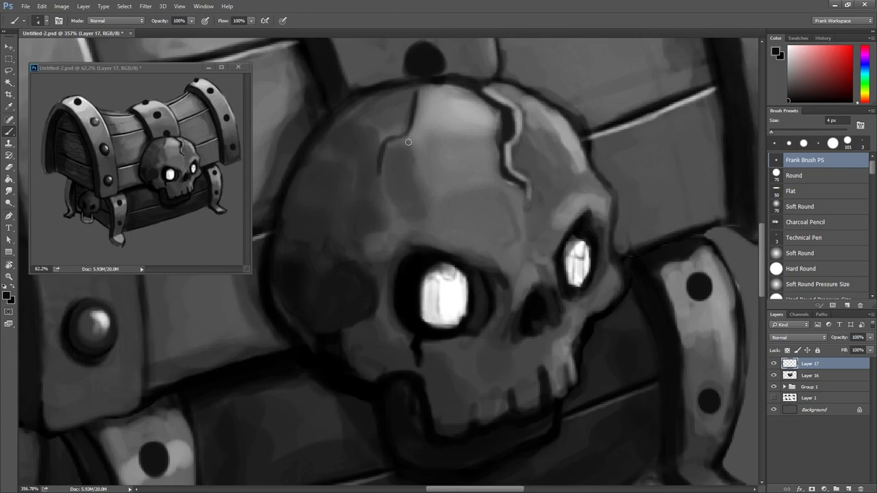
{"action": "left_click_drag", "start_coordinate": [411, 141], "coordinate": [428, 211]}
{"action": "left_click_drag", "start_coordinate": [326, 156], "coordinate": [353, 203]}
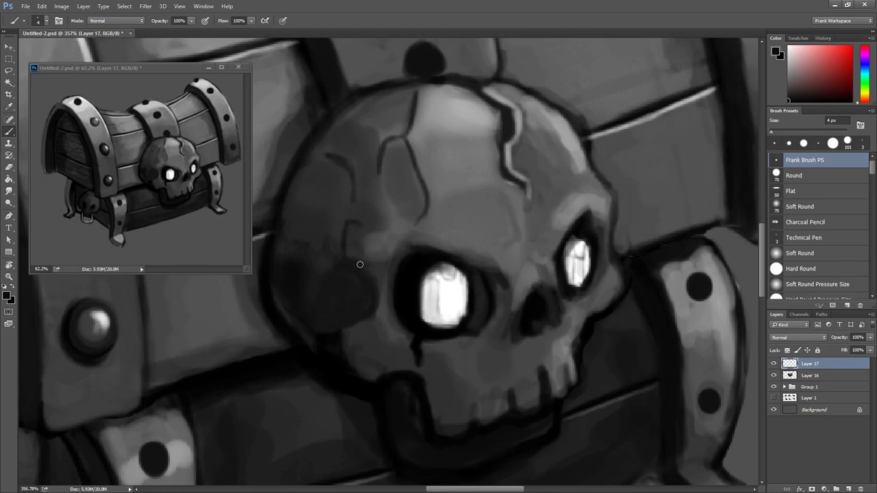
{"action": "left_click_drag", "start_coordinate": [374, 217], "coordinate": [356, 205]}
{"action": "left_click_drag", "start_coordinate": [374, 204], "coordinate": [352, 194]}
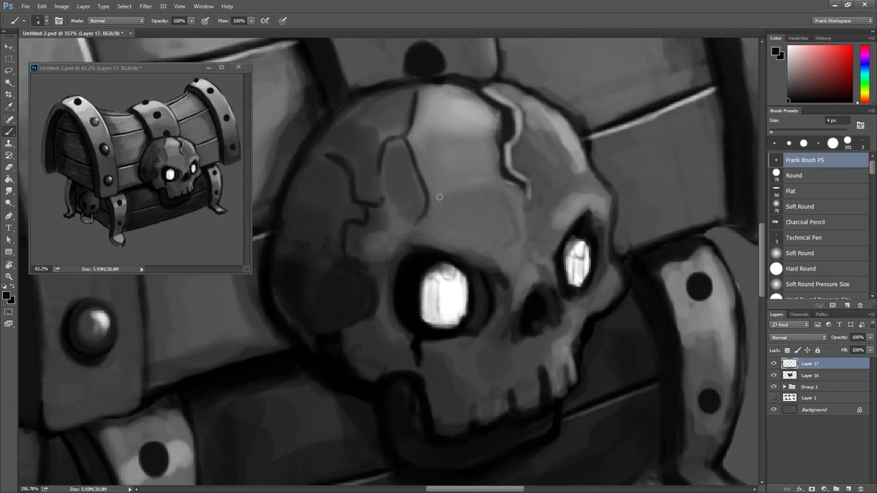
Deepen the forehead crack, outline the right brow and add upper-right cracks.
{"action": "left_click_drag", "start_coordinate": [424, 212], "coordinate": [411, 110]}
{"action": "left_click_drag", "start_coordinate": [483, 94], "coordinate": [499, 131]}
{"action": "mouse_move", "coordinate": [571, 187]}
{"action": "left_mouse_down"}
{"action": "mouse_move", "coordinate": [601, 178]}
{"action": "mouse_move", "coordinate": [569, 195]}
{"action": "mouse_move", "coordinate": [530, 247]}
{"action": "mouse_move", "coordinate": [586, 177]}
{"action": "mouse_move", "coordinate": [604, 179]}
{"action": "mouse_move", "coordinate": [565, 193]}
{"action": "mouse_move", "coordinate": [526, 248]}
{"action": "left_mouse_up"}
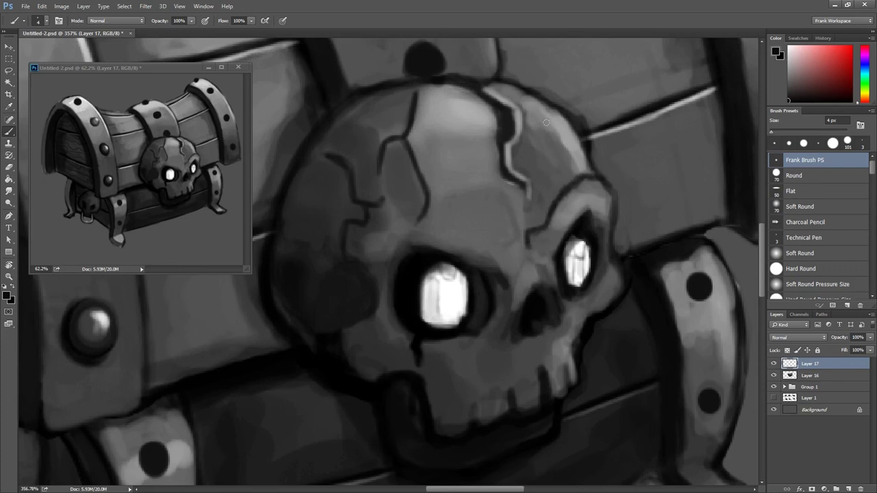
{"action": "left_click_drag", "start_coordinate": [560, 138], "coordinate": [568, 157]}
{"action": "mouse_move", "coordinate": [550, 123]}
{"action": "left_mouse_down"}
{"action": "mouse_move", "coordinate": [571, 167]}
{"action": "mouse_move", "coordinate": [549, 113]}
{"action": "mouse_move", "coordinate": [527, 130]}
{"action": "mouse_move", "coordinate": [531, 101]}
{"action": "mouse_move", "coordinate": [541, 100]}
{"action": "mouse_move", "coordinate": [541, 126]}
{"action": "left_mouse_up"}
{"action": "left_click_drag", "start_coordinate": [531, 176], "coordinate": [551, 168]}
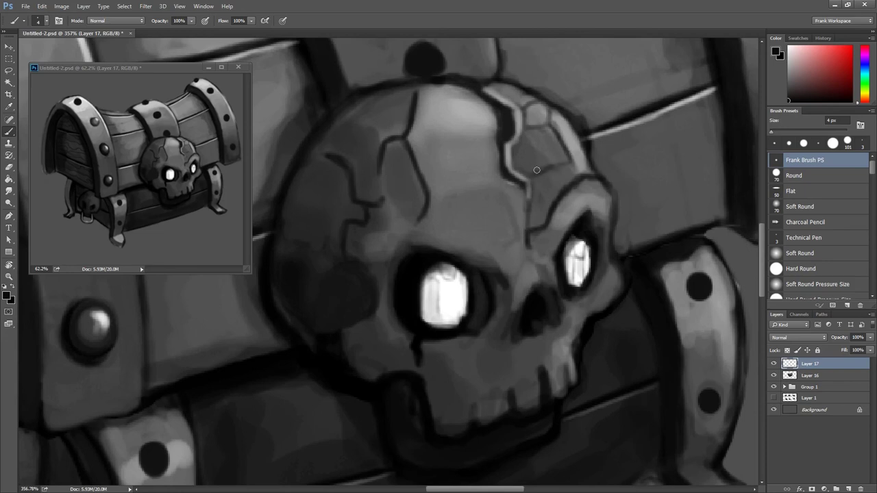
Edge the left, central and right forehead cracks with light grey highlights.
{"action": "left_click", "coordinate": [449, 203], "text": "alt"}
{"action": "left_click_drag", "start_coordinate": [436, 199], "coordinate": [520, 182]}
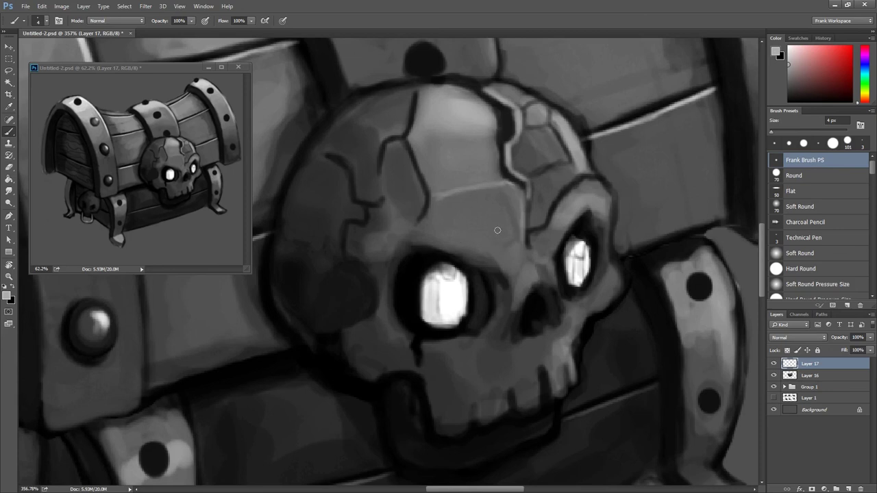
{"action": "mouse_move", "coordinate": [491, 221]}
{"action": "left_mouse_down"}
{"action": "mouse_move", "coordinate": [521, 241]}
{"action": "mouse_move", "coordinate": [526, 266]}
{"action": "mouse_move", "coordinate": [514, 231]}
{"action": "left_mouse_up"}
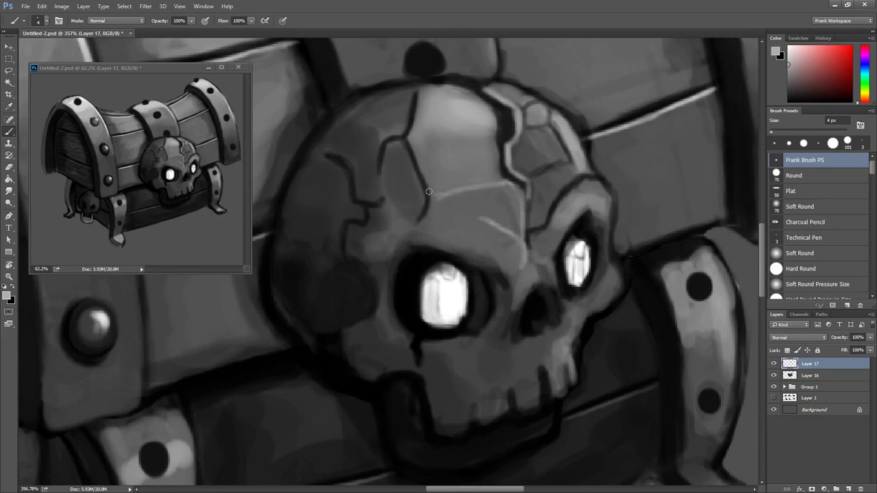
{"action": "left_click_drag", "start_coordinate": [407, 223], "coordinate": [411, 243]}
{"action": "mouse_move", "coordinate": [326, 157]}
{"action": "left_mouse_down"}
{"action": "mouse_move", "coordinate": [346, 176]}
{"action": "mouse_move", "coordinate": [350, 203]}
{"action": "mouse_move", "coordinate": [374, 209]}
{"action": "left_mouse_up"}
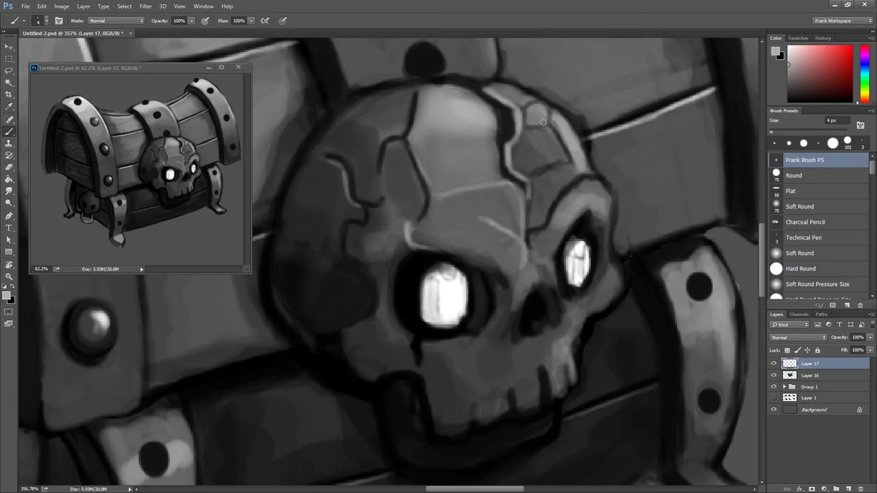
{"action": "mouse_move", "coordinate": [414, 108]}
{"action": "left_mouse_down"}
{"action": "mouse_move", "coordinate": [415, 163]}
{"action": "mouse_move", "coordinate": [428, 185]}
{"action": "left_mouse_up"}
{"action": "left_click_drag", "start_coordinate": [382, 148], "coordinate": [387, 192]}
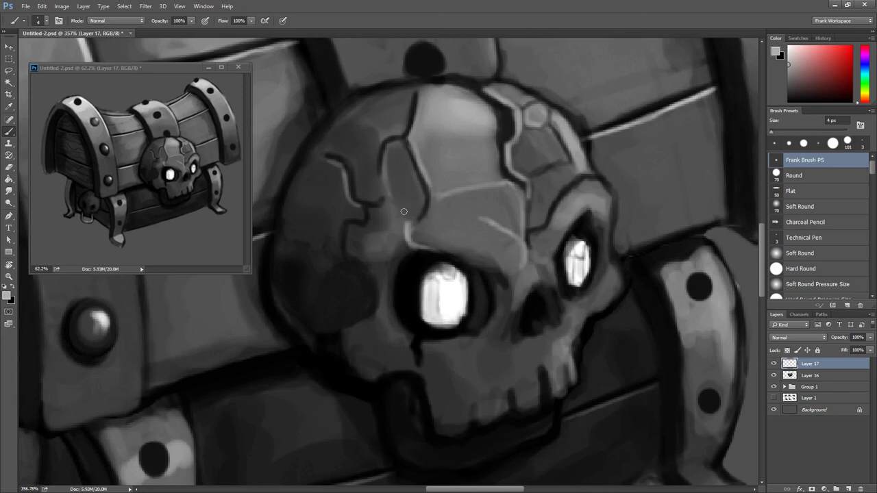
{"action": "left_click_drag", "start_coordinate": [535, 171], "coordinate": [566, 158]}
Shade the forehead crack black, then run a white highlight along it.
{"action": "key", "text": "x"}
{"action": "left_click_drag", "start_coordinate": [411, 135], "coordinate": [504, 122]}
{"action": "key", "text": "x"}
{"action": "key", "text": "bracketleft"}
{"action": "key", "text": "bracketleft"}
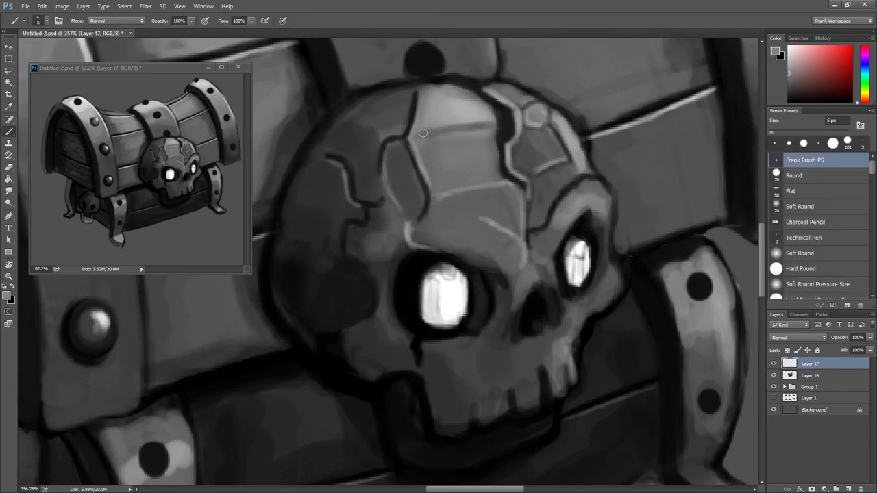
{"action": "key", "text": "d"}
{"action": "key", "text": "x"}
{"action": "left_click_drag", "start_coordinate": [436, 132], "coordinate": [499, 123]}
Highlight the crack below the left eye and refine dark cracks on the skull top.
{"action": "scroll", "coordinate": [490, 131], "scroll_direction": "down", "scroll_amount": 1}
{"action": "scroll", "coordinate": [448, 279], "scroll_direction": "down", "scroll_amount": 2}
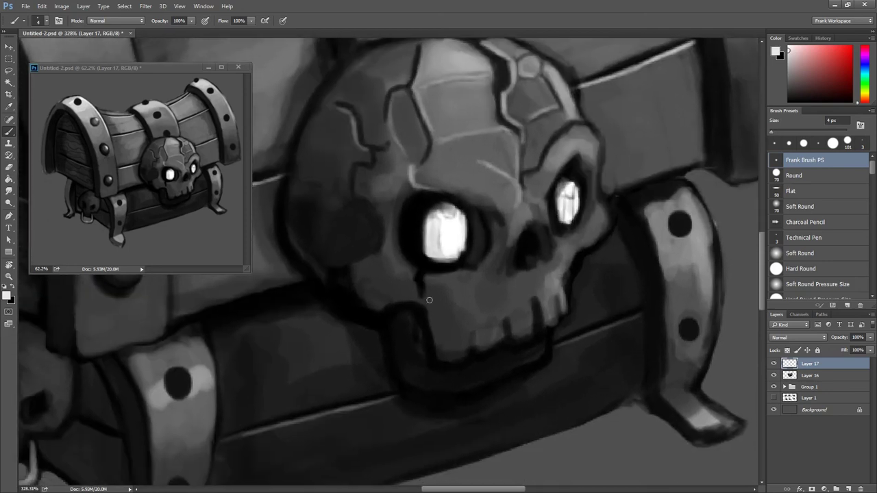
{"action": "left_click_drag", "start_coordinate": [420, 272], "coordinate": [415, 296]}
{"action": "key", "text": "x"}
{"action": "key", "text": "bracketright"}
{"action": "key", "text": "bracketright"}
{"action": "left_click_drag", "start_coordinate": [418, 107], "coordinate": [416, 116]}
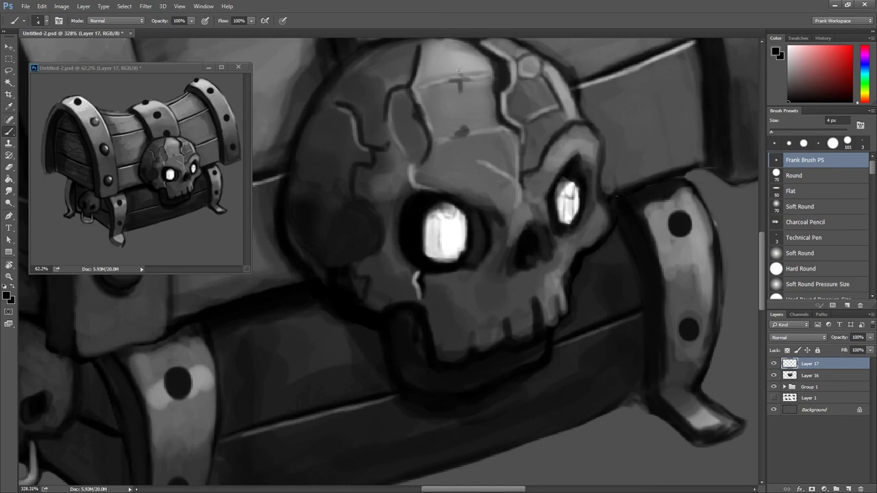
{"action": "mouse_move", "coordinate": [452, 67]}
{"action": "left_mouse_down"}
{"action": "mouse_move", "coordinate": [438, 52]}
{"action": "mouse_move", "coordinate": [454, 72]}
{"action": "left_mouse_up"}
Sample skull greys, set a fine 3 px brush and pick light grey for highlights.
{"action": "left_click", "coordinate": [466, 156], "text": "alt"}
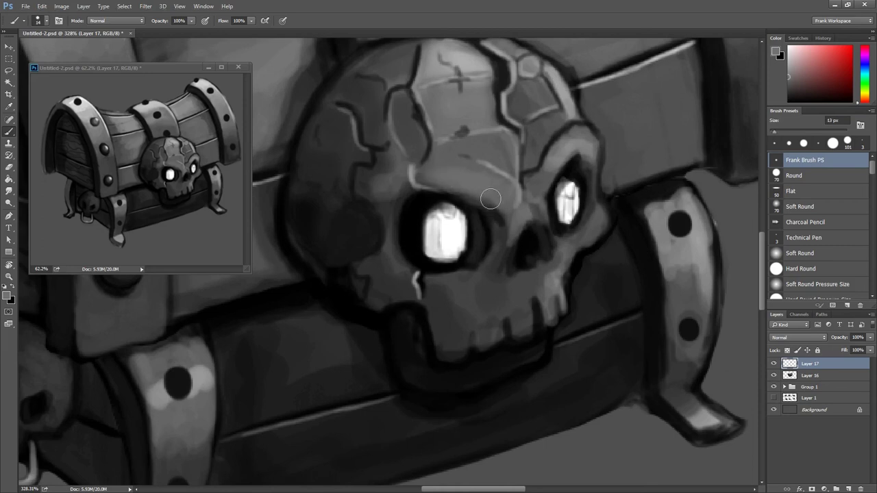
{"action": "left_click", "coordinate": [430, 158], "text": "alt"}
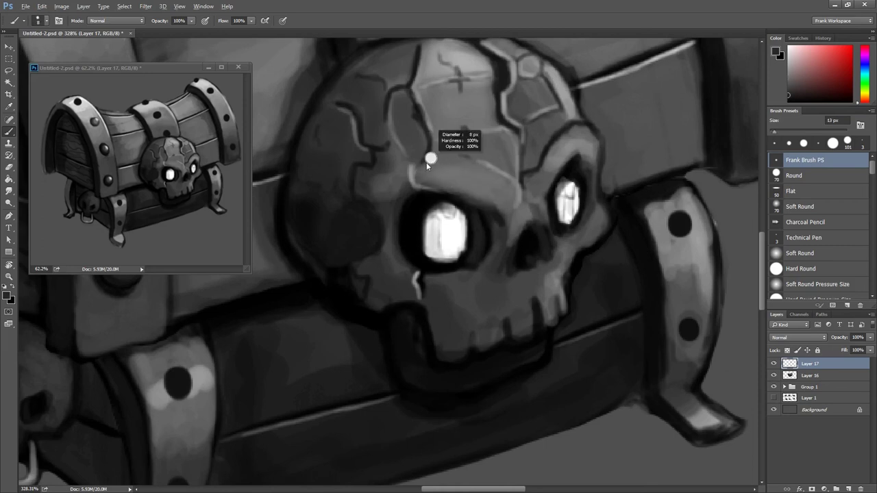
{"action": "mouse_move", "coordinate": [426, 162]}
{"action": "left_mouse_down"}
{"action": "mouse_move", "coordinate": [419, 170]}
{"action": "mouse_move", "coordinate": [503, 209]}
{"action": "left_mouse_up"}
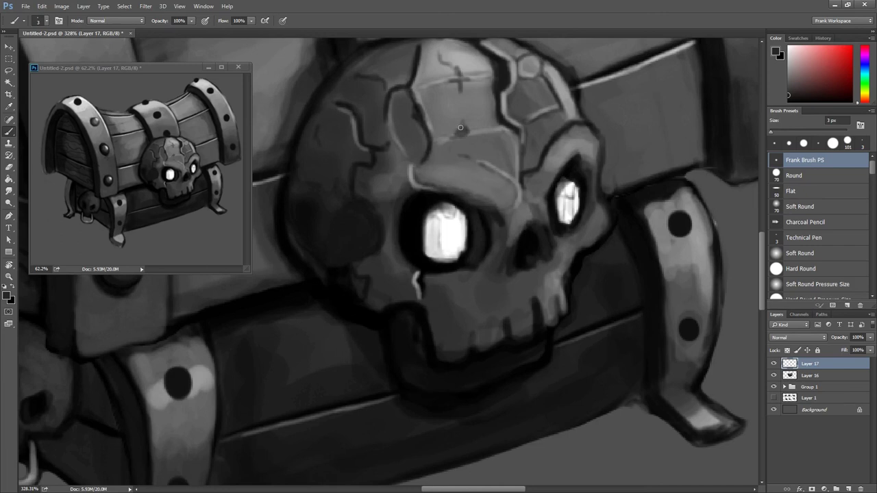
{"action": "left_click", "coordinate": [636, 67], "text": "alt"}
{"action": "scroll", "coordinate": [483, 149], "scroll_direction": "down", "scroll_amount": 2}
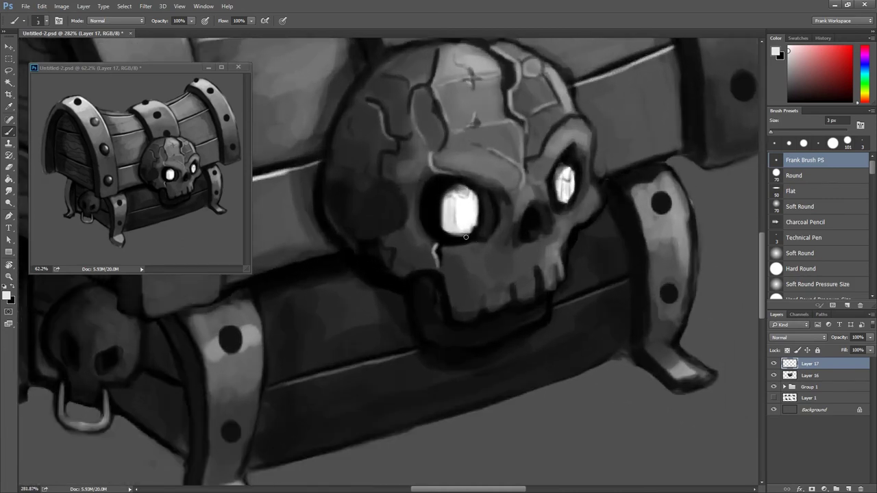
{"action": "scroll", "coordinate": [477, 174], "scroll_direction": "down", "scroll_amount": 2}
Repaint the strap's middle rivet in the strap's grey and dab a dark rivet dot.
{"action": "scroll", "coordinate": [489, 161], "scroll_direction": "down", "scroll_amount": 2}
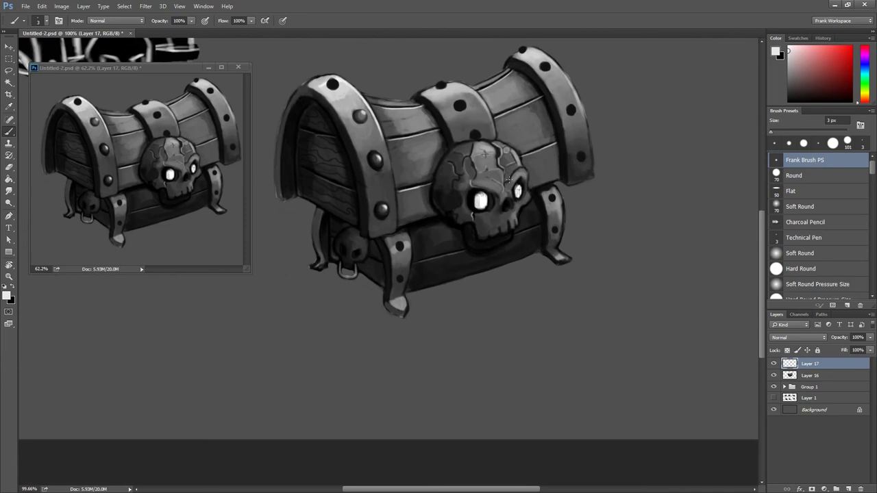
{"action": "scroll", "coordinate": [502, 150], "scroll_direction": "up", "scroll_amount": 2}
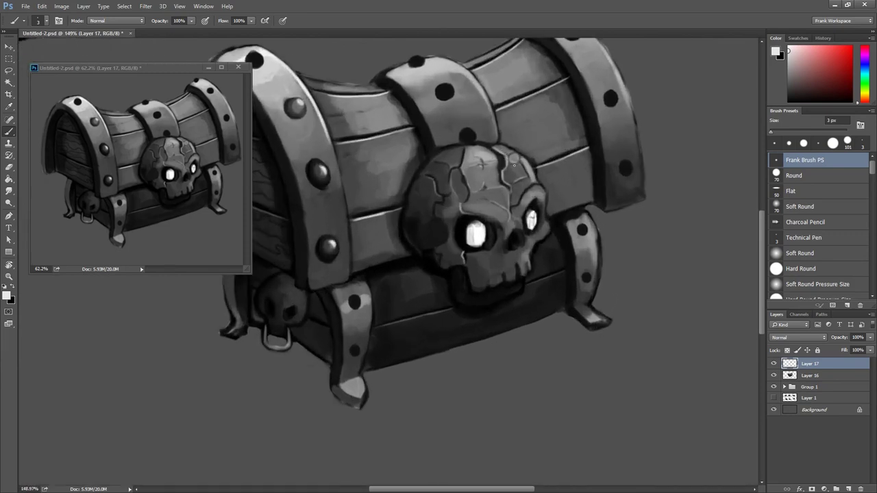
{"action": "scroll", "coordinate": [480, 184], "scroll_direction": "up", "scroll_amount": 1}
{"action": "scroll", "coordinate": [459, 190], "scroll_direction": "down", "scroll_amount": 1}
{"action": "scroll", "coordinate": [425, 198], "scroll_direction": "up", "scroll_amount": 2}
{"action": "scroll", "coordinate": [391, 209], "scroll_direction": "up", "scroll_amount": 1}
{"action": "left_click", "coordinate": [411, 230], "text": "alt"}
{"action": "mouse_move", "coordinate": [396, 248]}
{"action": "left_mouse_down"}
{"action": "mouse_move", "coordinate": [418, 220]}
{"action": "mouse_move", "coordinate": [396, 217]}
{"action": "left_mouse_up"}
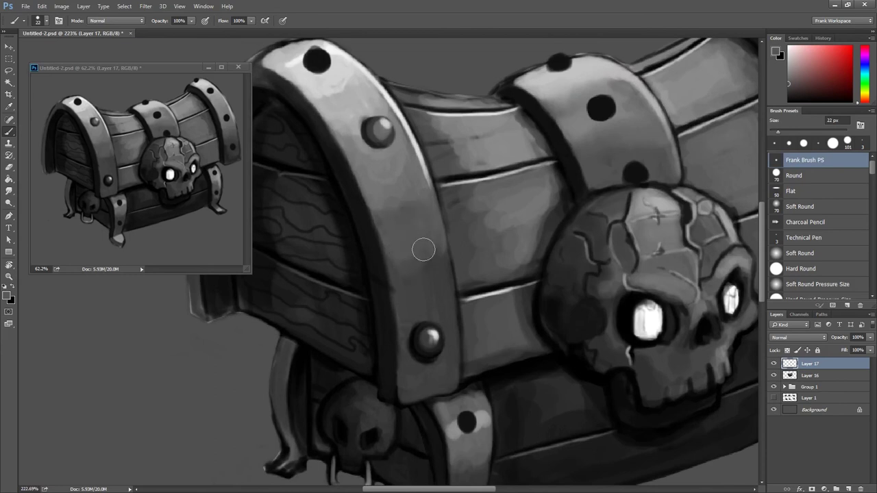
{"action": "left_click", "coordinate": [601, 104], "text": "alt"}
{"action": "left_click", "coordinate": [411, 237]}
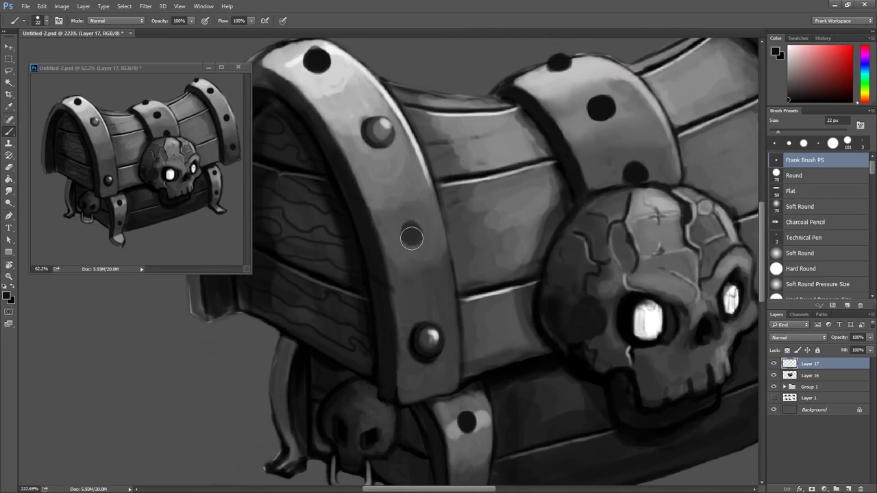
Zoom in close on the new rivet dot and shrink the brush for fine detail.
{"action": "key", "text": "ctrl+0"}
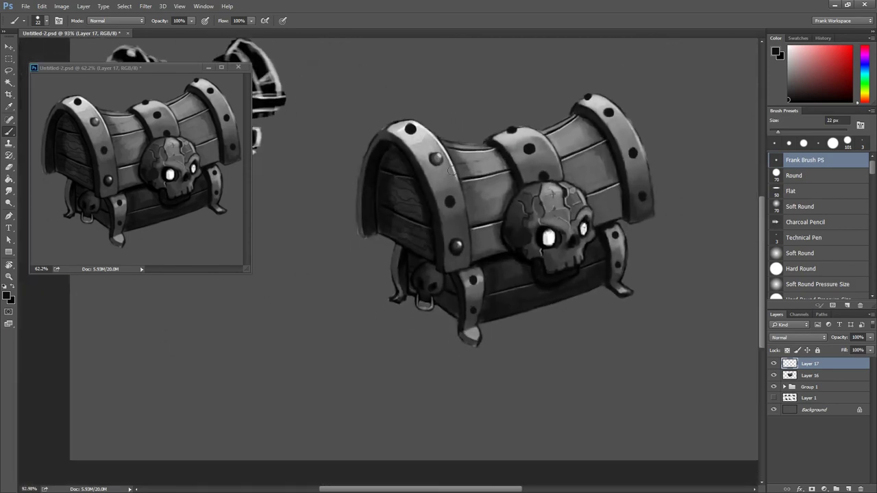
{"action": "scroll", "coordinate": [443, 190], "scroll_direction": "up", "scroll_amount": 3}
{"action": "scroll", "coordinate": [480, 212], "scroll_direction": "up", "scroll_amount": 3}
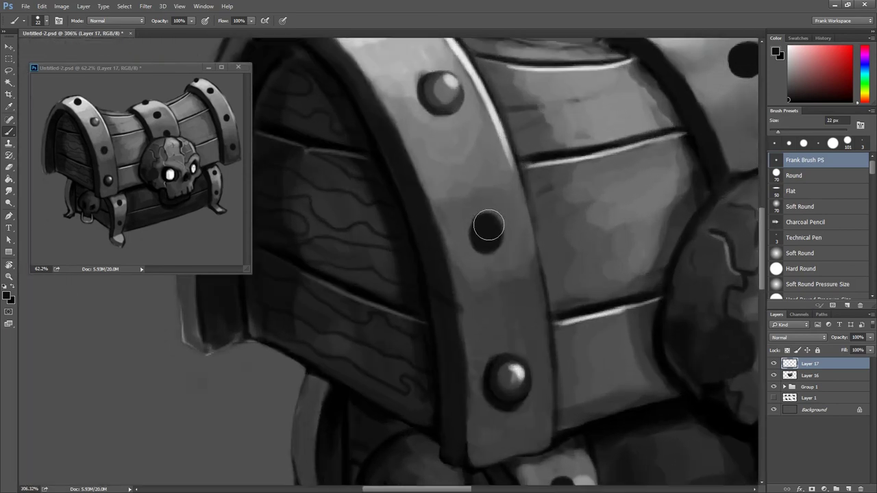
{"action": "left_click_drag", "start_coordinate": [493, 233], "coordinate": [377, 215]}
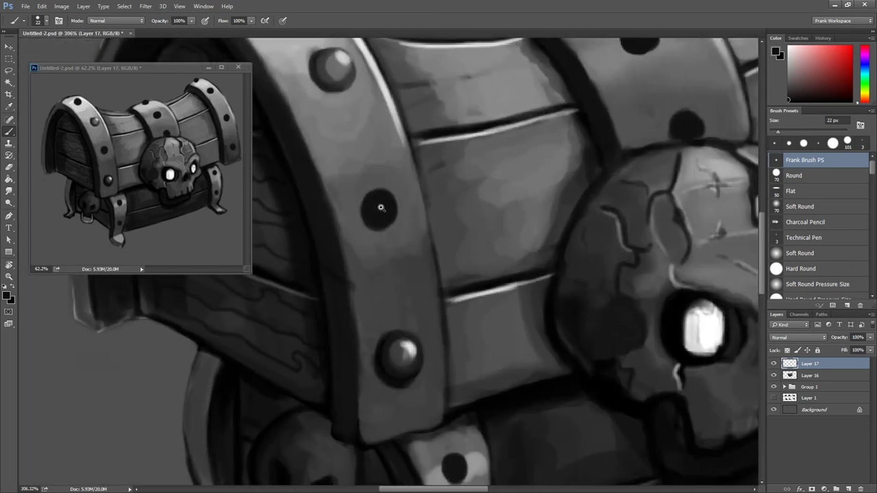
{"action": "scroll", "coordinate": [375, 221], "scroll_direction": "up", "scroll_amount": 2}
{"action": "key", "text": "x"}
{"action": "mouse_move", "coordinate": [376, 222]}
{"action": "left_mouse_down"}
{"action": "mouse_move", "coordinate": [386, 217]}
{"action": "mouse_move", "coordinate": [367, 225]}
{"action": "mouse_move", "coordinate": [387, 192]}
{"action": "mouse_move", "coordinate": [394, 195]}
{"action": "mouse_move", "coordinate": [392, 211]}
{"action": "mouse_move", "coordinate": [373, 199]}
{"action": "mouse_move", "coordinate": [377, 221]}
{"action": "mouse_move", "coordinate": [383, 199]}
{"action": "mouse_move", "coordinate": [395, 210]}
{"action": "left_mouse_up"}
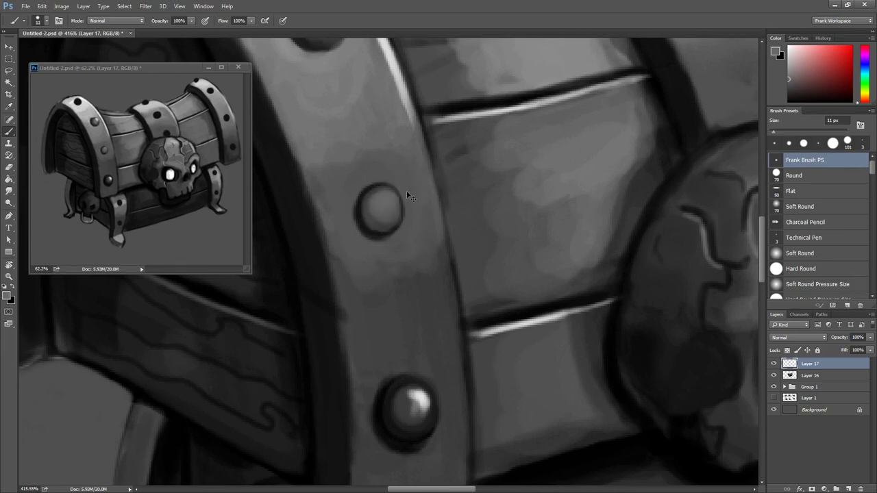
Paint a white highlight on the rivet's upper right and redo its lower-left shadow.
{"action": "key", "text": "x"}
{"action": "left_click_drag", "start_coordinate": [387, 194], "coordinate": [394, 198]}
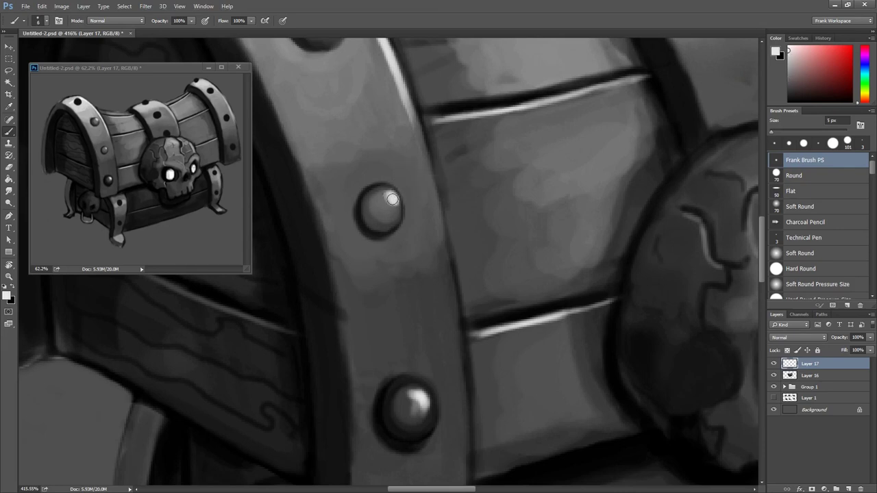
{"action": "key", "text": "x"}
{"action": "mouse_move", "coordinate": [348, 198]}
{"action": "left_mouse_down"}
{"action": "mouse_move", "coordinate": [380, 240]}
{"action": "mouse_move", "coordinate": [358, 196]}
{"action": "mouse_move", "coordinate": [387, 239]}
{"action": "left_mouse_up"}
{"action": "key", "text": "ctrl+z"}
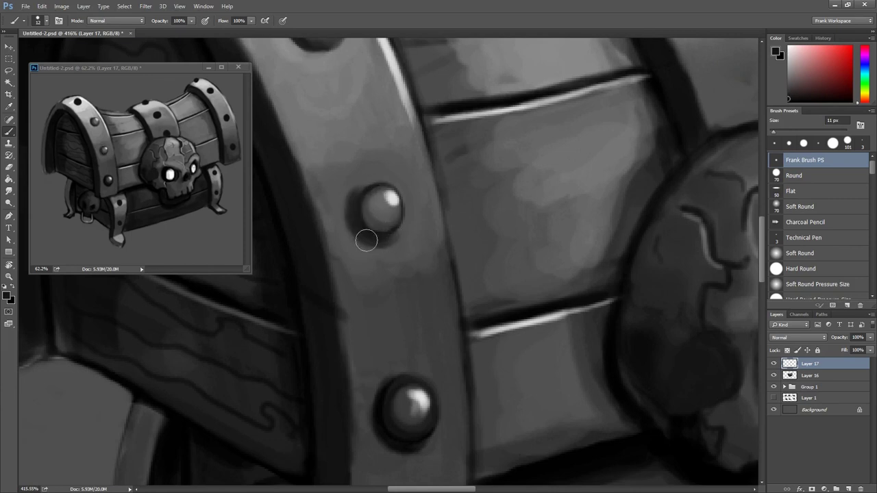
{"action": "left_click_drag", "start_coordinate": [368, 198], "coordinate": [363, 207]}
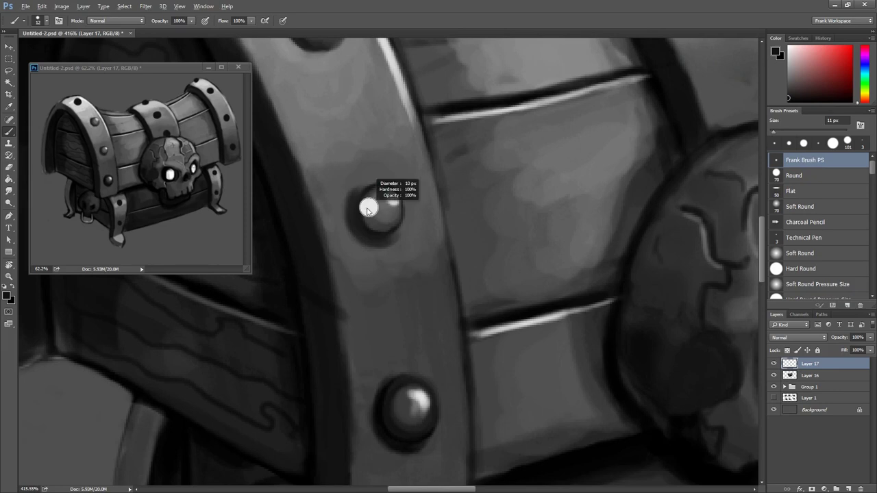
{"action": "left_click", "coordinate": [368, 198], "text": "alt"}
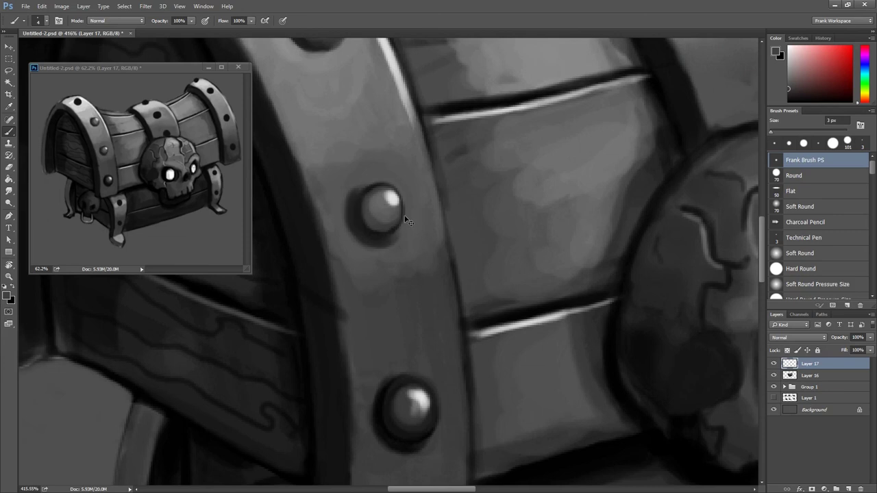
Darken the rivet's left edge with a 5 px brush, then pick a near-white highlight grey.
{"action": "scroll", "coordinate": [404, 216], "scroll_direction": "down", "scroll_amount": 3}
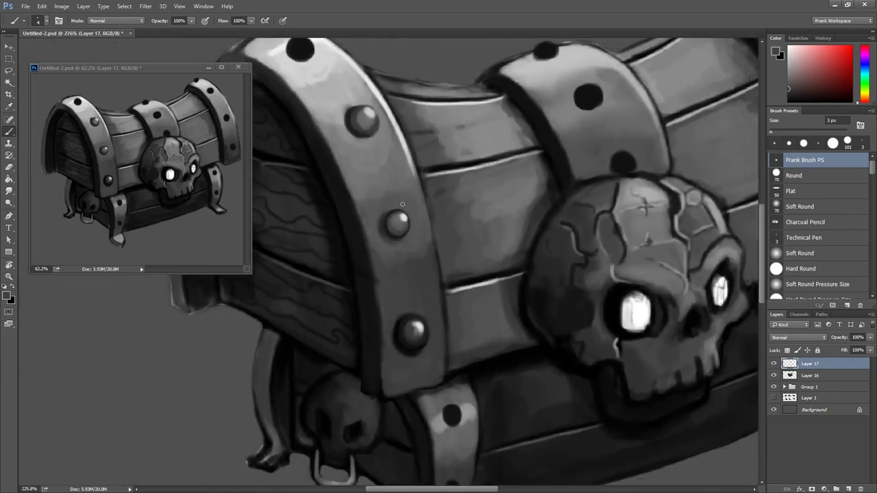
{"action": "scroll", "coordinate": [402, 204], "scroll_direction": "up", "scroll_amount": 3}
{"action": "key", "text": "bracketright"}
{"action": "key", "text": "bracketright"}
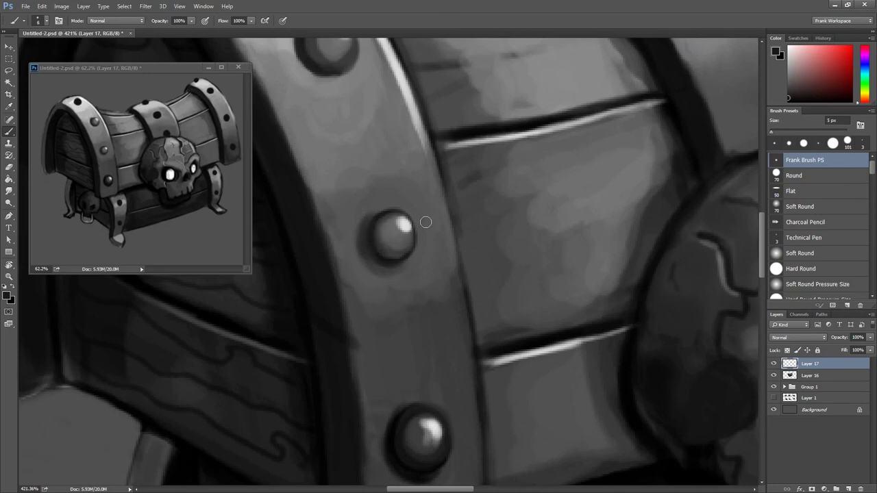
{"action": "scroll", "coordinate": [389, 219], "scroll_direction": "down", "scroll_amount": 4}
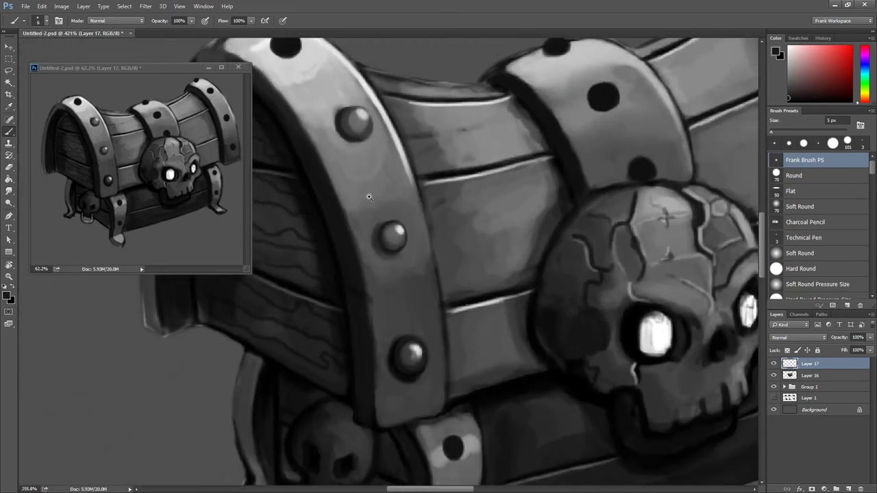
{"action": "scroll", "coordinate": [391, 234], "scroll_direction": "up", "scroll_amount": 3}
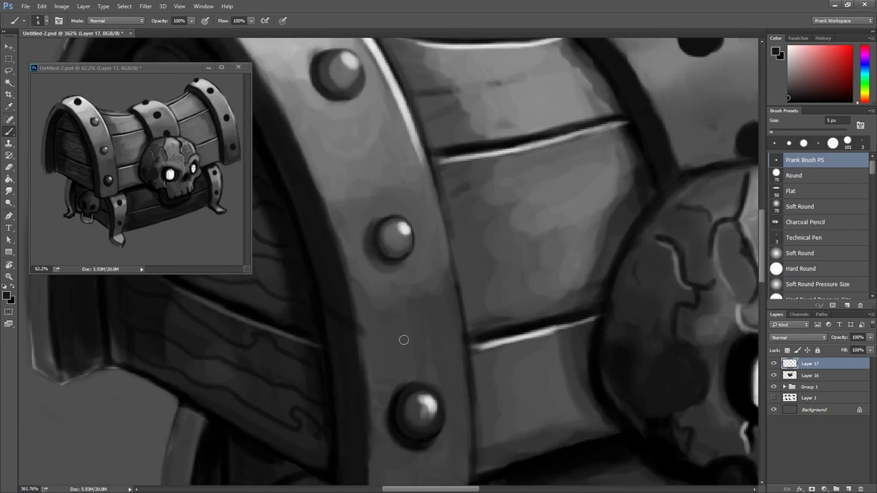
{"action": "mouse_move", "coordinate": [378, 250]}
{"action": "left_mouse_down"}
{"action": "mouse_move", "coordinate": [383, 228]}
{"action": "mouse_move", "coordinate": [403, 258]}
{"action": "mouse_move", "coordinate": [377, 220]}
{"action": "mouse_move", "coordinate": [378, 246]}
{"action": "mouse_move", "coordinate": [407, 220]}
{"action": "mouse_move", "coordinate": [396, 265]}
{"action": "left_mouse_up"}
{"action": "left_click", "coordinate": [390, 224], "text": "alt"}
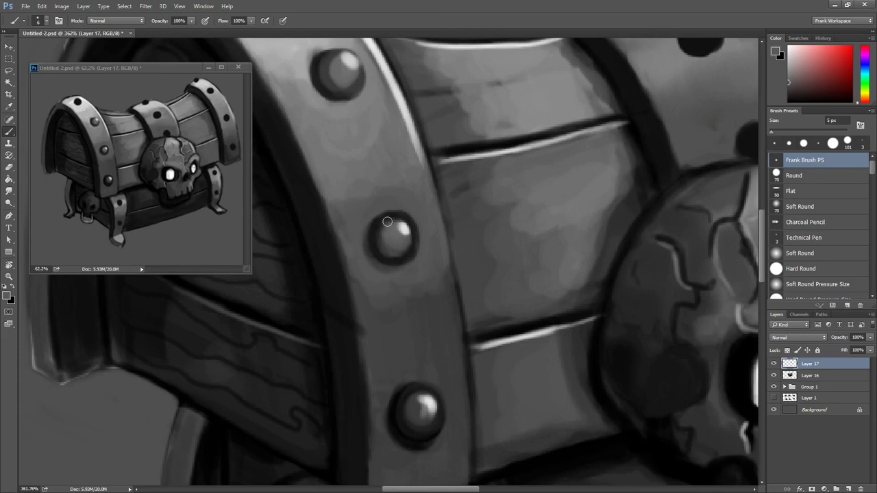
{"action": "left_click", "coordinate": [403, 224], "text": "alt"}
{"action": "key", "text": "bracketleft"}
{"action": "key", "text": "bracketleft"}
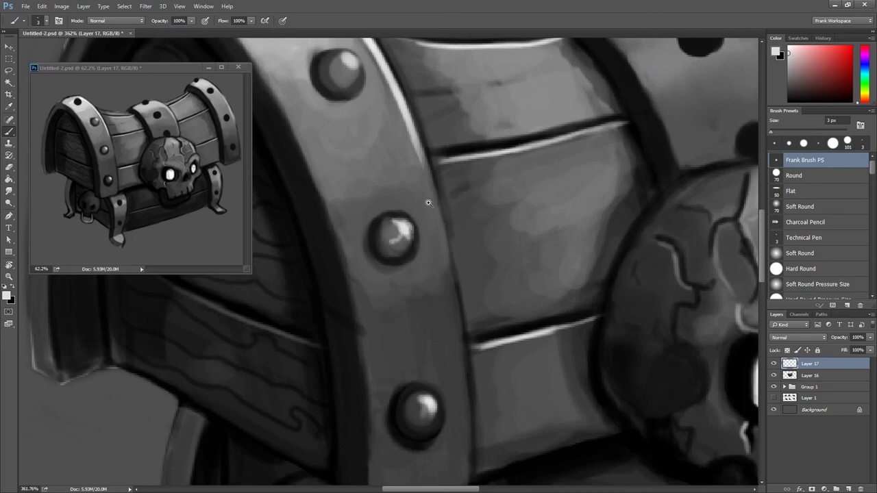
Zoom in on the rivet band, set the brush to 10 px, and zoom back out.
{"action": "scroll", "coordinate": [428, 203], "scroll_direction": "down", "scroll_amount": 3}
{"action": "scroll", "coordinate": [394, 171], "scroll_direction": "up", "scroll_amount": 4}
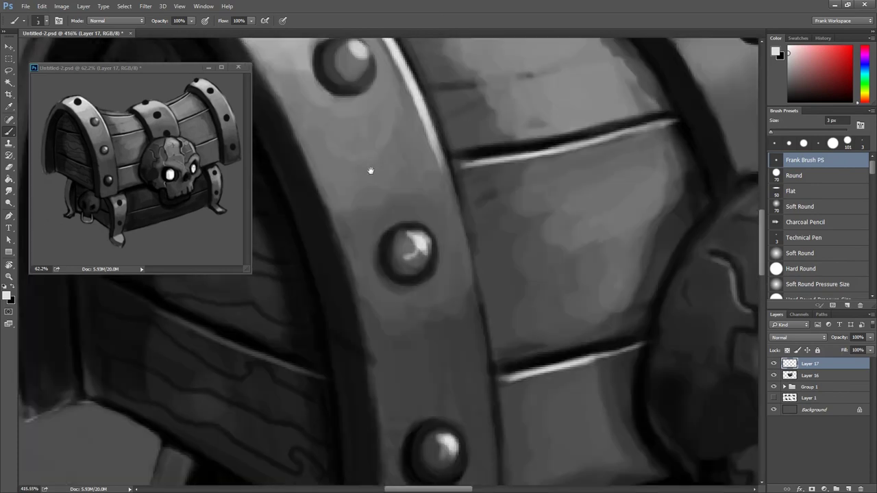
{"action": "key", "text": "z"}
{"action": "key", "text": "b"}
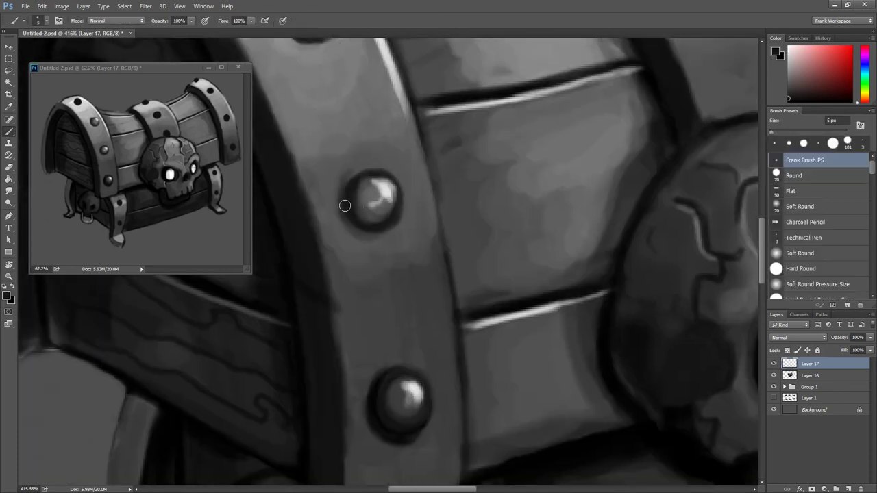
{"action": "key", "text": "bracketright"}
{"action": "key", "text": "bracketright"}
{"action": "key", "text": "bracketright"}
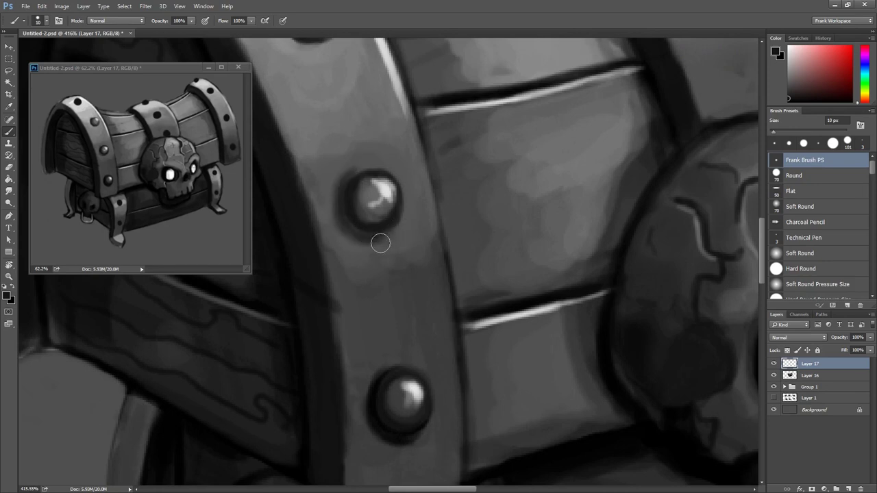
{"action": "left_click_drag", "start_coordinate": [401, 239], "coordinate": [376, 193]}
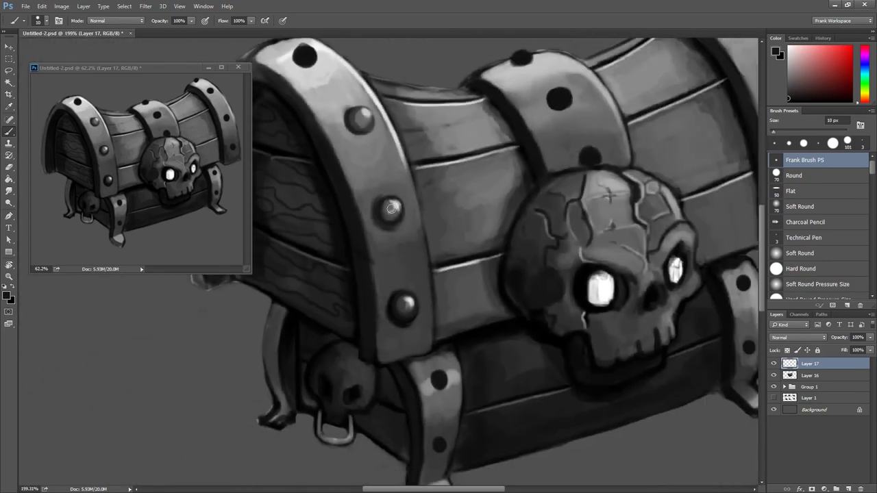
{"action": "scroll", "coordinate": [394, 217], "scroll_direction": "right", "scroll_amount": 3}
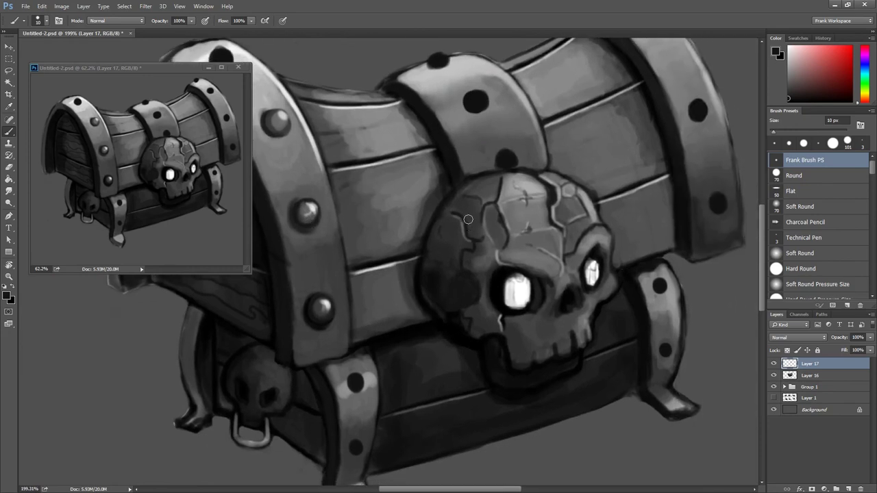
Erase the shading and crack lines on the skull's forehead with a 70 px eraser.
{"action": "key", "text": "e"}
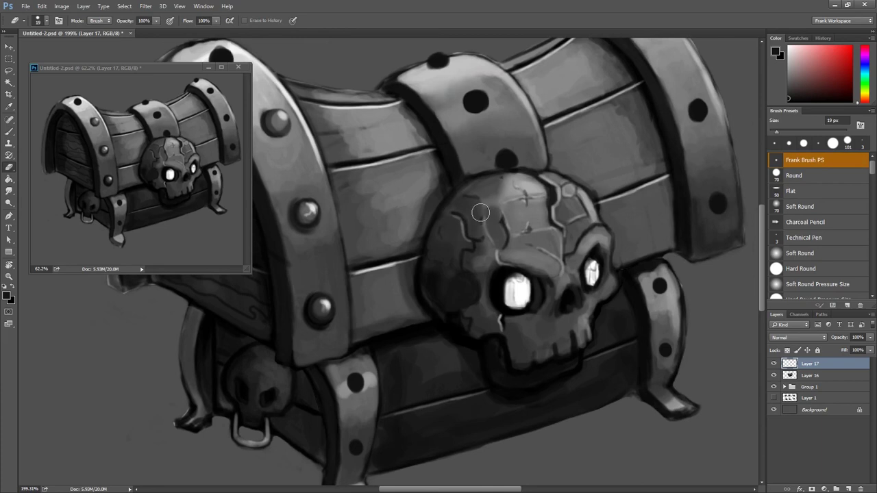
{"action": "left_click_drag", "start_coordinate": [498, 215], "coordinate": [507, 221]}
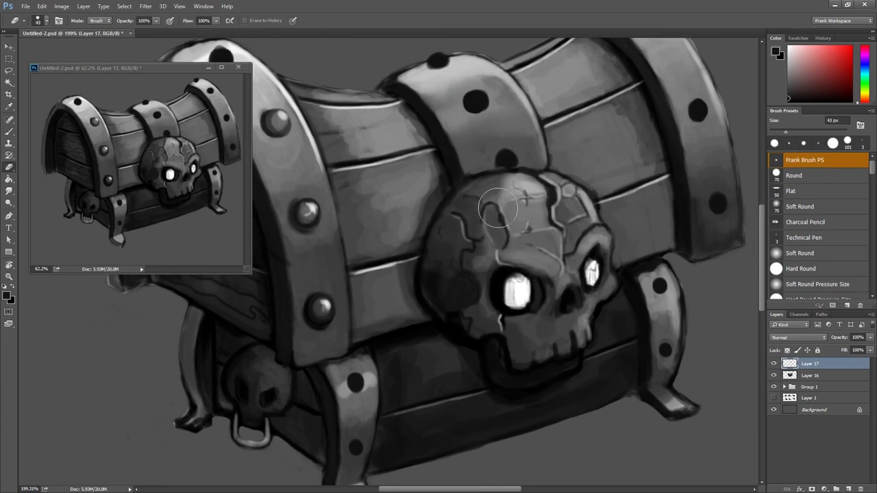
{"action": "key", "text": "F5"}
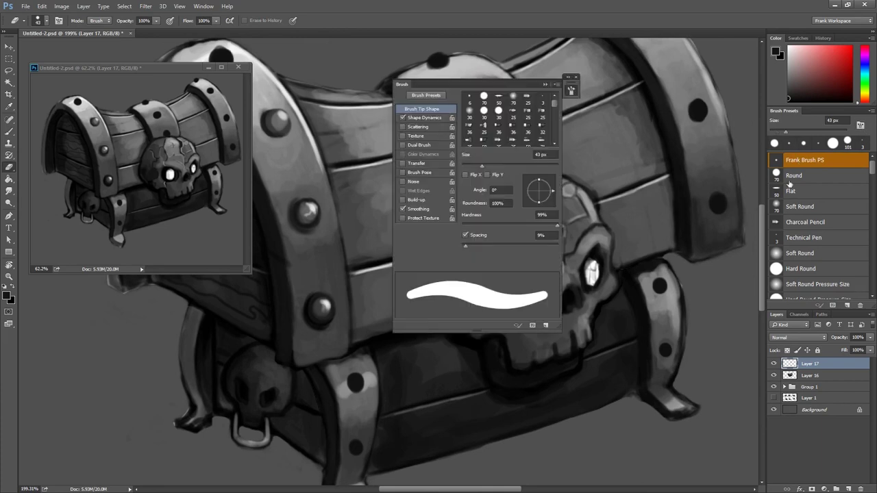
{"action": "left_click_drag", "start_coordinate": [473, 167], "coordinate": [488, 166]}
{"action": "left_click", "coordinate": [571, 76]}
{"action": "left_click", "coordinate": [576, 76]}
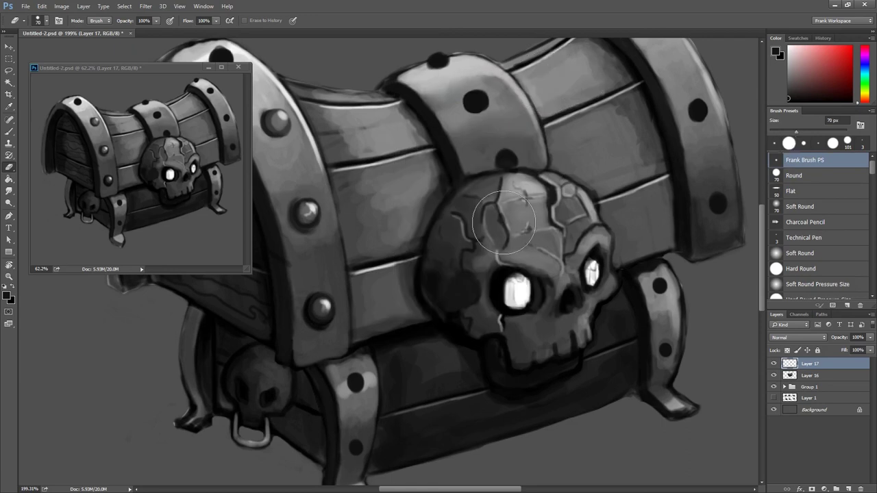
{"action": "left_click_drag", "start_coordinate": [506, 202], "coordinate": [520, 221]}
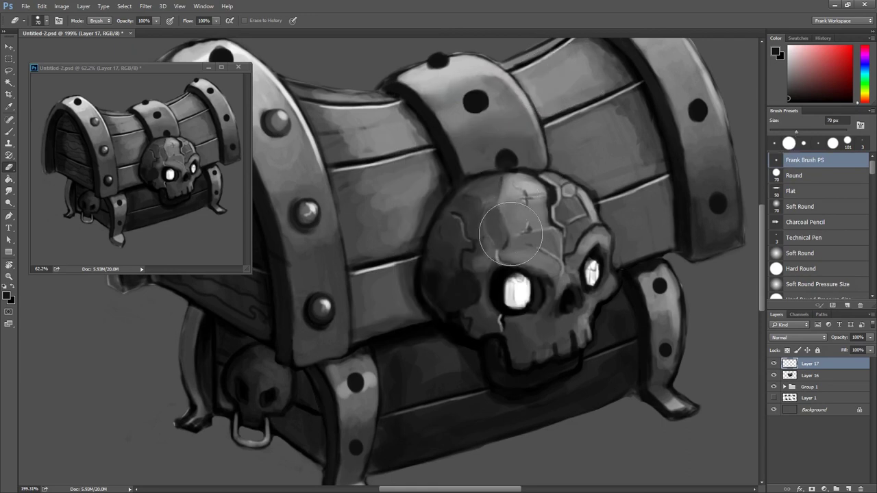
{"action": "left_click_drag", "start_coordinate": [521, 222], "coordinate": [471, 219]}
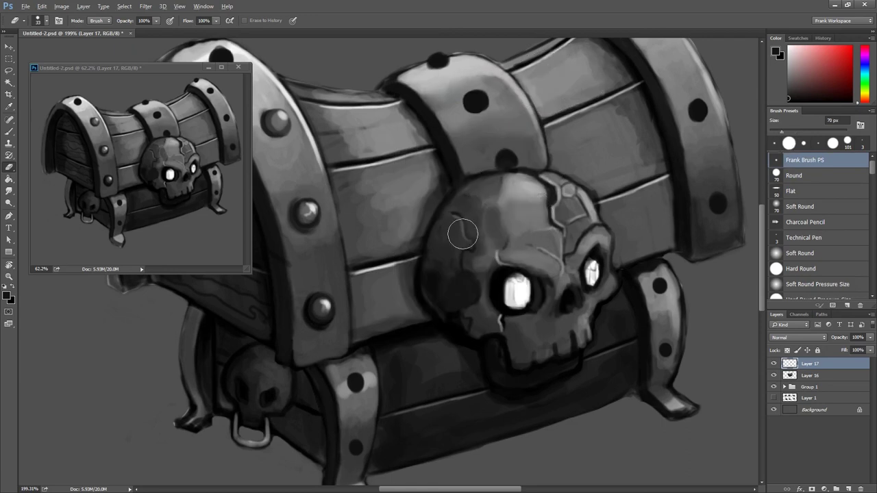
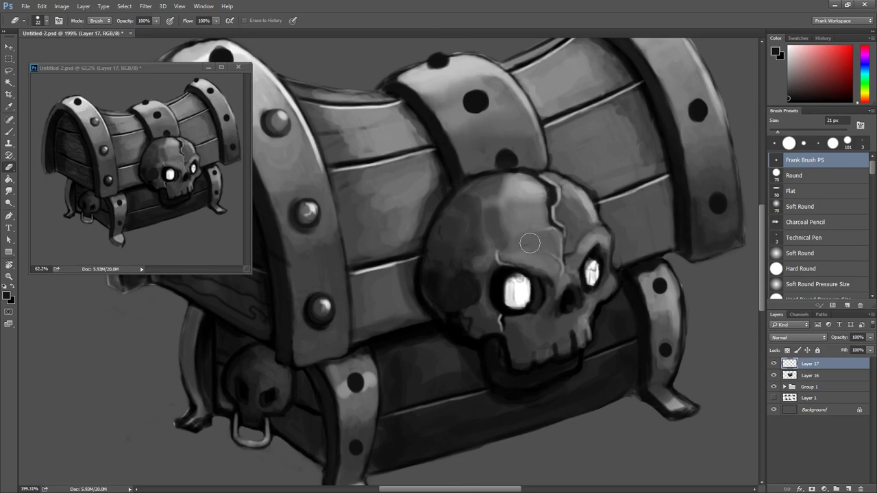
Paint a white highlight on the top rivet of the left metal band.
{"action": "scroll", "coordinate": [441, 234], "scroll_direction": "down", "scroll_amount": 5}
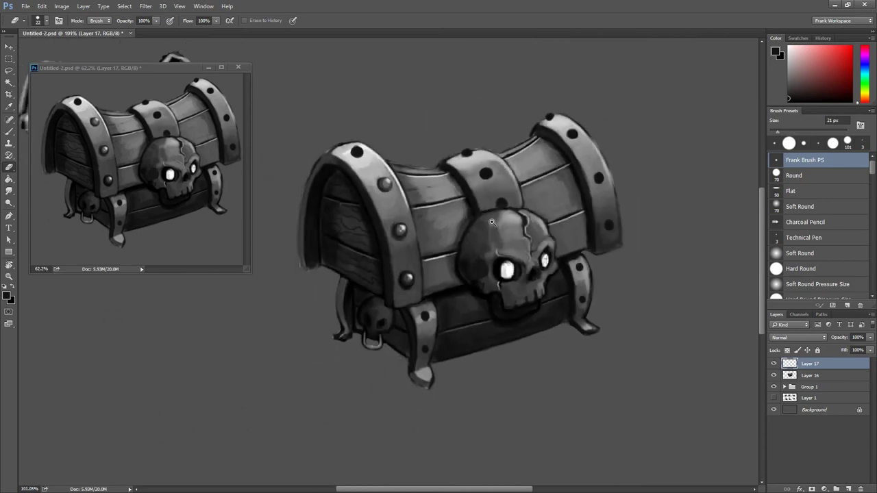
{"action": "scroll", "coordinate": [342, 144], "scroll_direction": "up", "scroll_amount": 3}
{"action": "scroll", "coordinate": [343, 144], "scroll_direction": "up", "scroll_amount": 3}
{"action": "key", "text": "b"}
{"action": "key", "text": "x"}
{"action": "mouse_move", "coordinate": [463, 221]}
{"action": "left_mouse_down"}
{"action": "mouse_move", "coordinate": [471, 222]}
{"action": "mouse_move", "coordinate": [461, 227]}
{"action": "mouse_move", "coordinate": [470, 207]}
{"action": "mouse_move", "coordinate": [467, 240]}
{"action": "mouse_move", "coordinate": [467, 225]}
{"action": "left_mouse_up"}
Shade the top rivet with sampled greys and add a brighter white highlight.
{"action": "left_click", "coordinate": [458, 230], "text": "alt"}
{"action": "left_click", "coordinate": [459, 215], "text": "alt"}
{"action": "left_click", "coordinate": [455, 208], "text": "alt"}
{"action": "left_click", "coordinate": [458, 221], "text": "alt"}
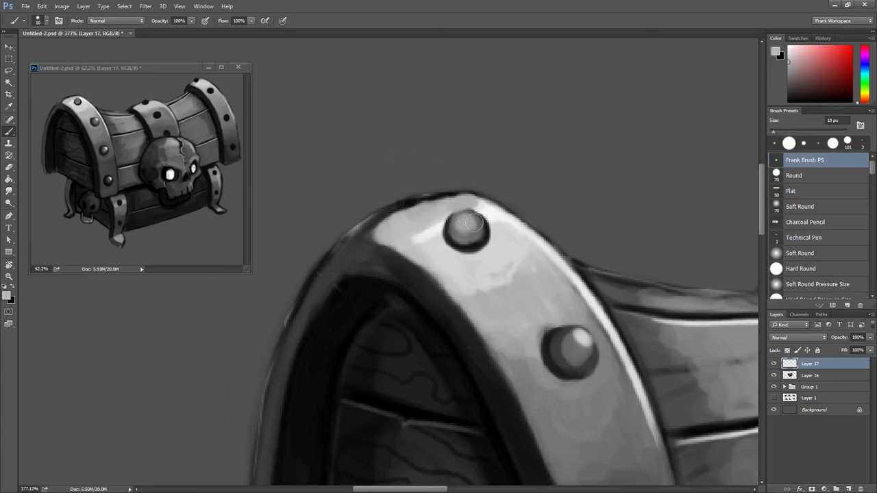
{"action": "left_click", "coordinate": [489, 209], "text": "alt"}
{"action": "mouse_move", "coordinate": [470, 212]}
{"action": "left_mouse_down"}
{"action": "mouse_move", "coordinate": [466, 226]}
{"action": "mouse_move", "coordinate": [472, 218]}
{"action": "left_mouse_up"}
With a smaller brush, paint a light stroke along the left strap's edge.
{"action": "key", "text": "bracketleft"}
{"action": "mouse_move", "coordinate": [528, 231]}
{"action": "left_mouse_down"}
{"action": "mouse_move", "coordinate": [505, 196]}
{"action": "mouse_move", "coordinate": [541, 206]}
{"action": "mouse_move", "coordinate": [439, 231]}
{"action": "mouse_move", "coordinate": [480, 210]}
{"action": "left_mouse_up"}
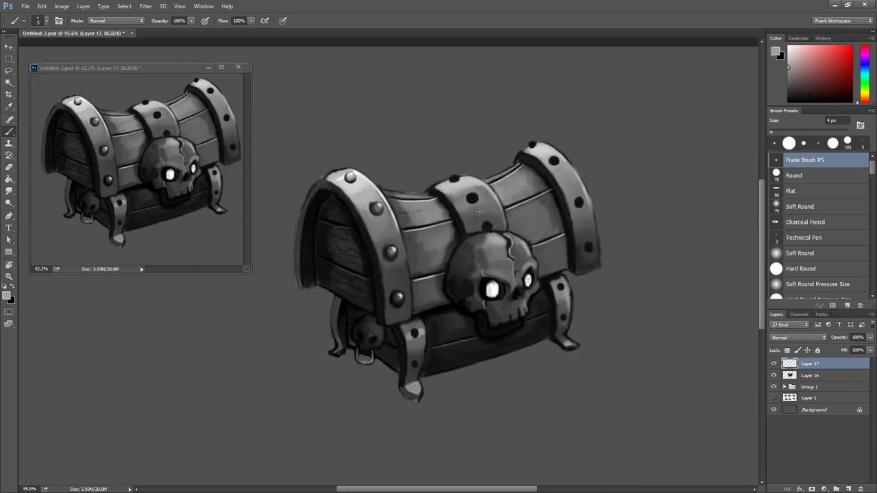
{"action": "mouse_move", "coordinate": [410, 169]}
{"action": "left_mouse_down"}
{"action": "mouse_move", "coordinate": [391, 245]}
{"action": "mouse_move", "coordinate": [505, 204]}
{"action": "mouse_move", "coordinate": [415, 263]}
{"action": "left_mouse_up"}
{"action": "left_click_drag", "start_coordinate": [420, 214], "coordinate": [414, 318]}
{"action": "left_click", "coordinate": [421, 220], "text": "alt"}
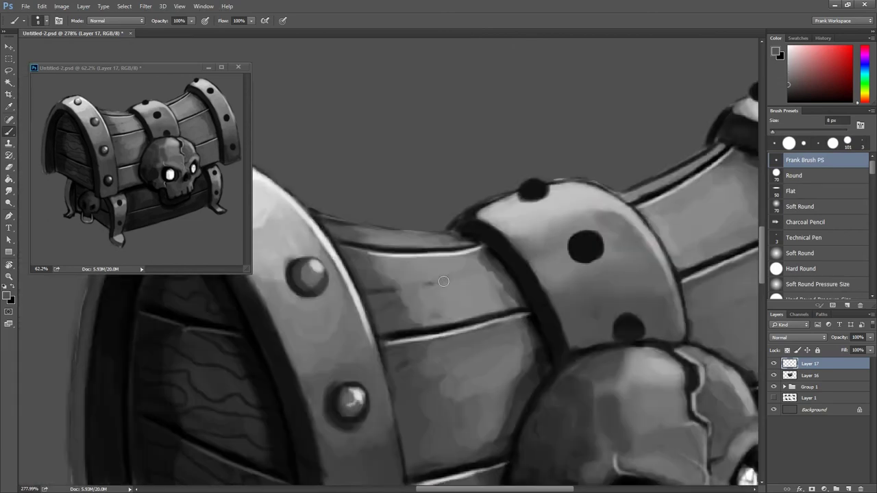
{"action": "left_click_drag", "start_coordinate": [414, 222], "coordinate": [396, 256]}
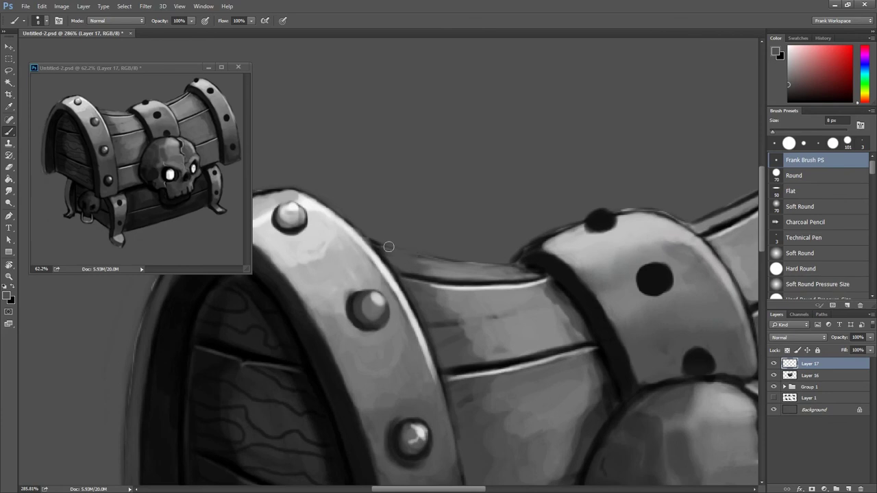
{"action": "left_click_drag", "start_coordinate": [590, 222], "coordinate": [398, 254]}
Rotate and reset the canvas view to frame the lid strap, lid and skull.
{"action": "key", "text": "r"}
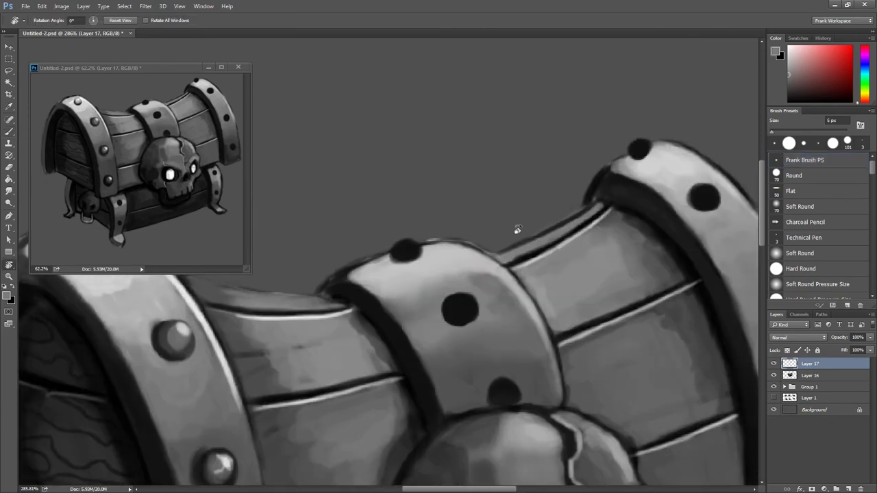
{"action": "left_click_drag", "start_coordinate": [517, 229], "coordinate": [488, 175]}
{"action": "key", "text": "b"}
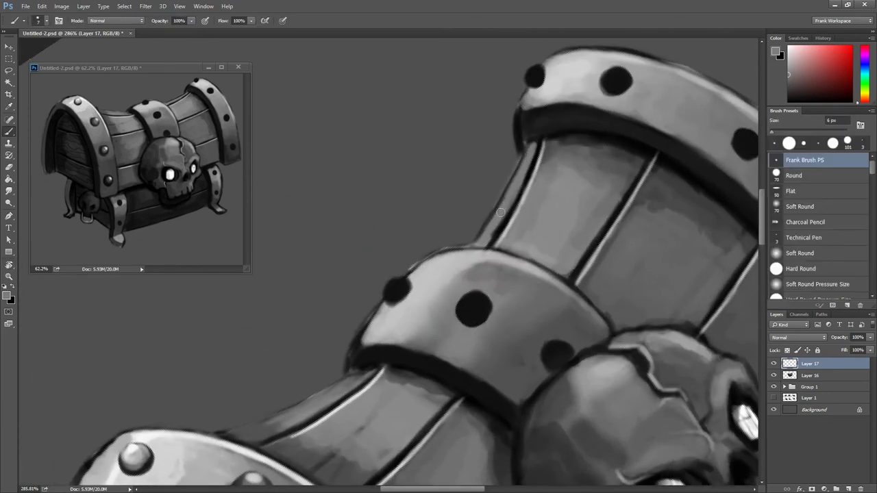
{"action": "left_click_drag", "start_coordinate": [442, 218], "coordinate": [508, 218]}
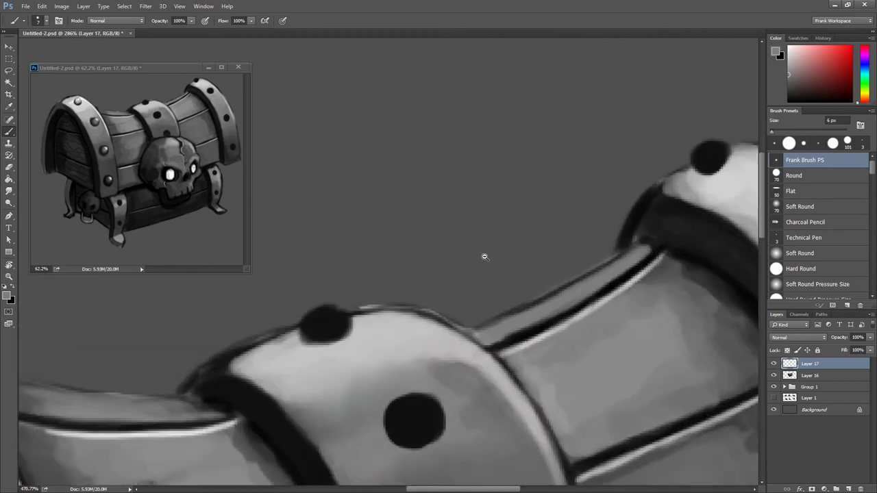
{"action": "key", "text": "ctrl+0"}
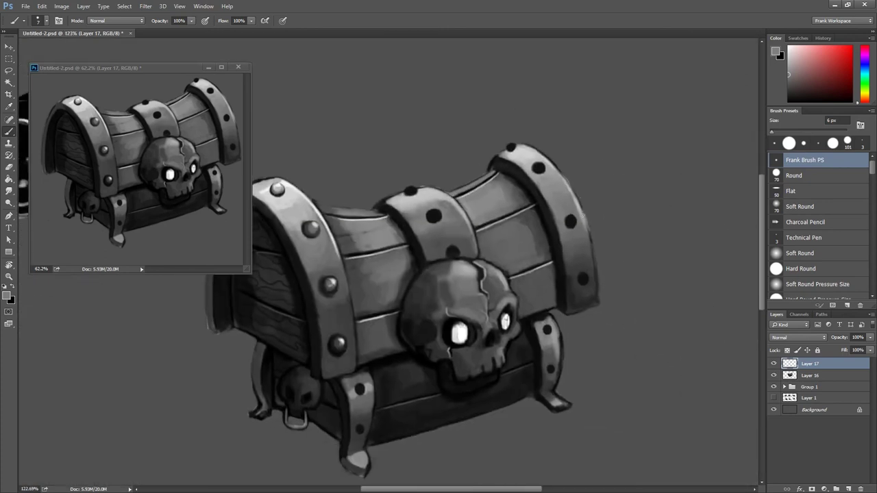
{"action": "left_click_drag", "start_coordinate": [579, 191], "coordinate": [547, 201]}
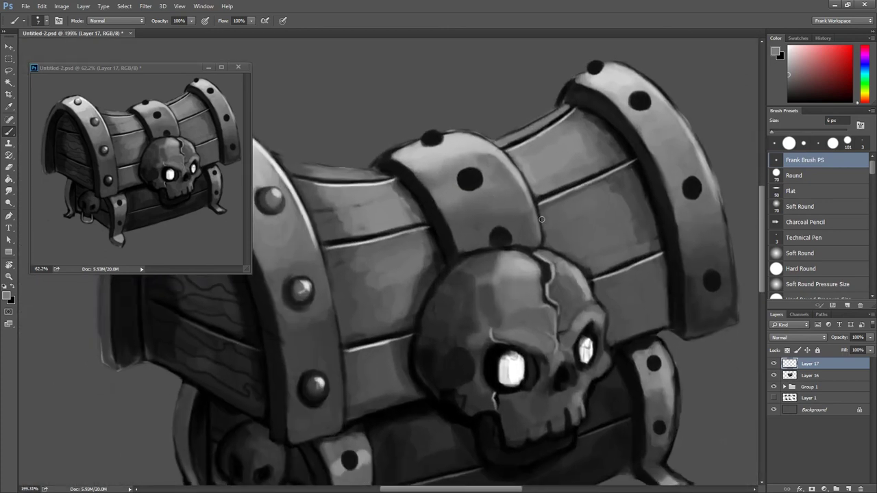
Lighten the rivet above the skull and the upper band rivet, leaving dark rings.
{"action": "left_click_drag", "start_coordinate": [517, 235], "coordinate": [576, 234]}
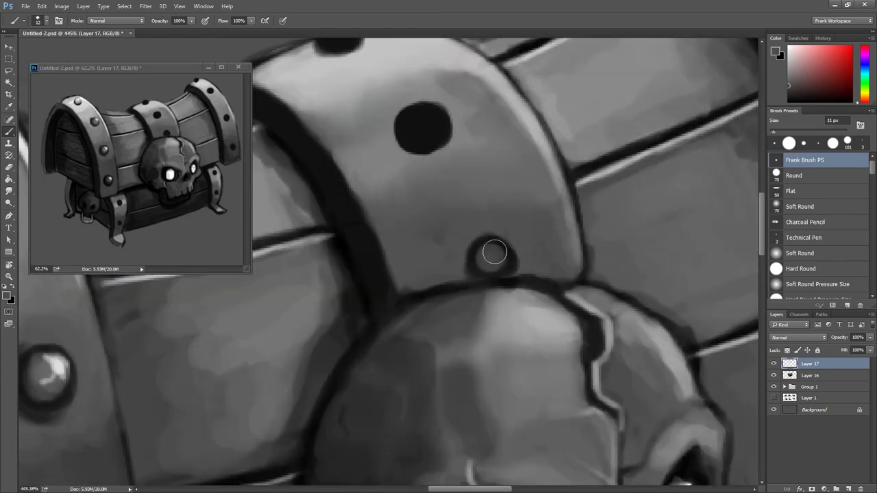
{"action": "left_click_drag", "start_coordinate": [493, 251], "coordinate": [496, 256]}
{"action": "left_click_drag", "start_coordinate": [419, 113], "coordinate": [440, 154]}
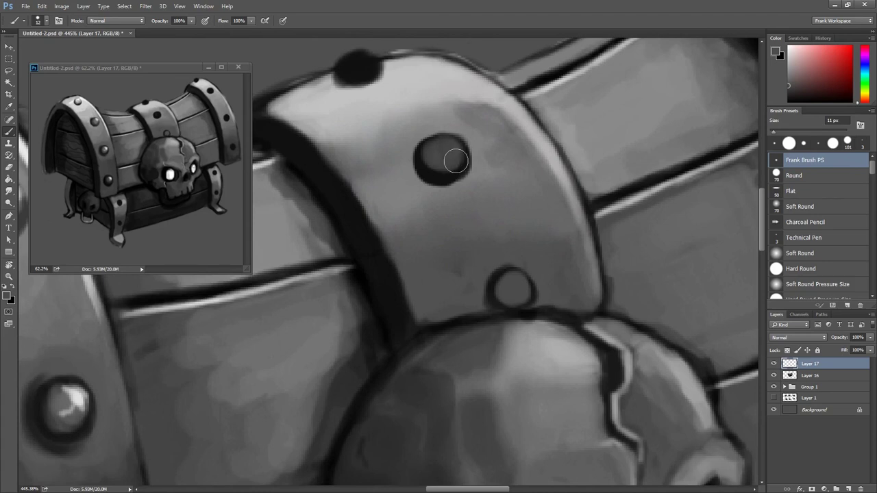
{"action": "mouse_move", "coordinate": [400, 99]}
{"action": "left_mouse_down"}
{"action": "mouse_move", "coordinate": [446, 146]}
{"action": "mouse_move", "coordinate": [425, 107]}
{"action": "left_mouse_up"}
{"action": "mouse_move", "coordinate": [676, 183]}
{"action": "left_mouse_down"}
{"action": "mouse_move", "coordinate": [460, 152]}
{"action": "mouse_move", "coordinate": [254, 104]}
{"action": "left_mouse_up"}
{"action": "left_click_drag", "start_coordinate": [596, 336], "coordinate": [601, 340]}
{"action": "mouse_move", "coordinate": [554, 132]}
{"action": "left_mouse_down"}
{"action": "mouse_move", "coordinate": [554, 186]}
{"action": "mouse_move", "coordinate": [565, 188]}
{"action": "mouse_move", "coordinate": [555, 187]}
{"action": "left_mouse_up"}
Paint light rings and lighter centres on the lower and upper strap rivets.
{"action": "scroll", "coordinate": [555, 188], "scroll_direction": "up", "scroll_amount": 1}
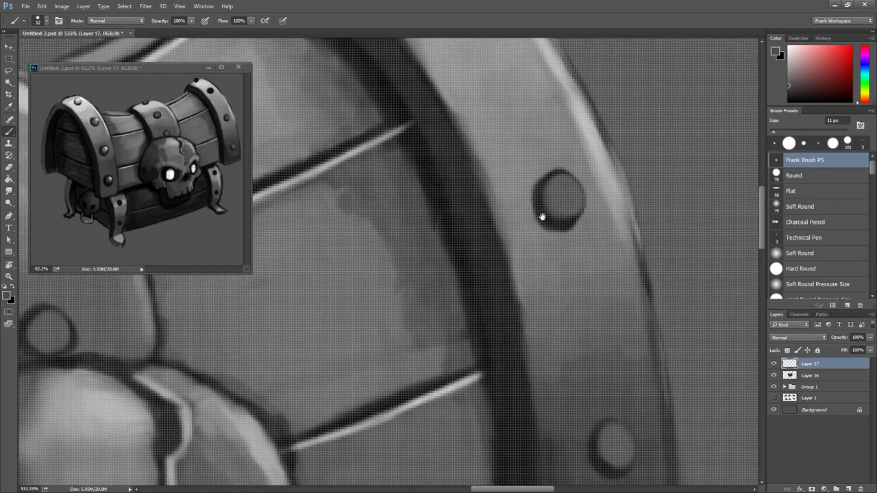
{"action": "scroll", "coordinate": [542, 217], "scroll_direction": "up", "scroll_amount": 3}
{"action": "scroll", "coordinate": [524, 168], "scroll_direction": "down", "scroll_amount": 2}
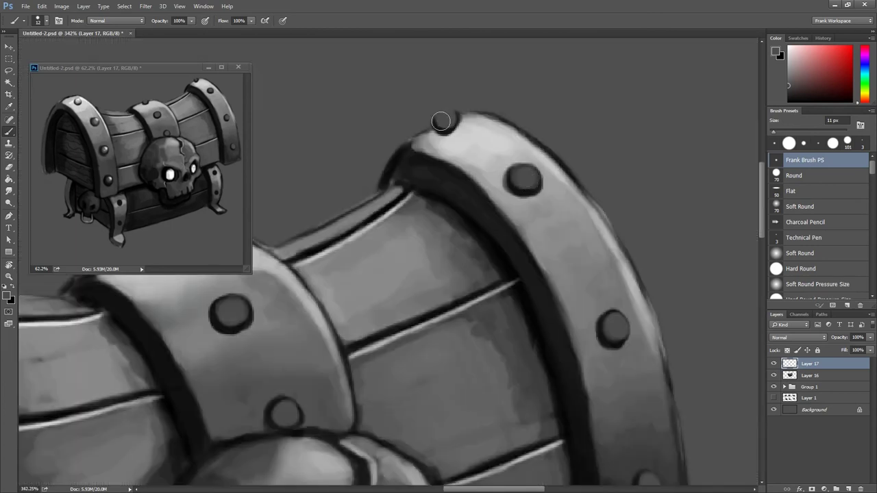
{"action": "scroll", "coordinate": [524, 226], "scroll_direction": "down", "scroll_amount": 2}
{"action": "scroll", "coordinate": [501, 200], "scroll_direction": "down", "scroll_amount": 5}
{"action": "scroll", "coordinate": [354, 280], "scroll_direction": "down", "scroll_amount": 1}
{"action": "scroll", "coordinate": [450, 245], "scroll_direction": "up", "scroll_amount": 2}
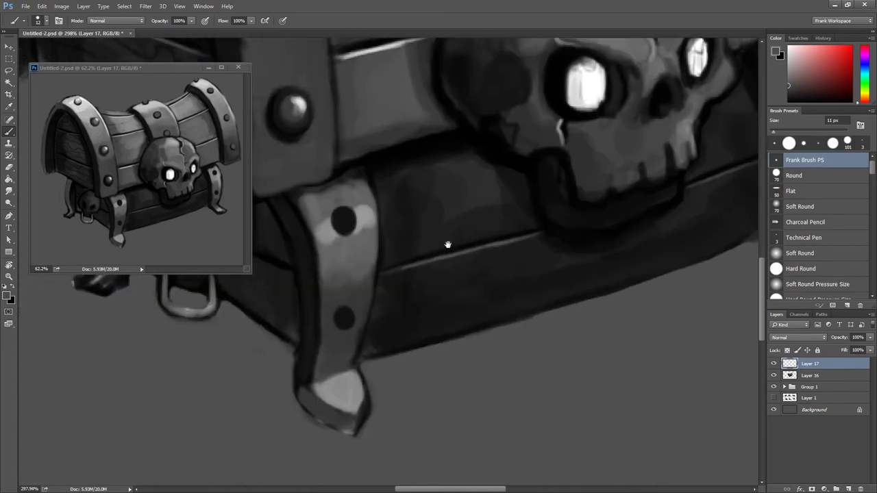
{"action": "scroll", "coordinate": [425, 204], "scroll_direction": "up", "scroll_amount": 2}
{"action": "scroll", "coordinate": [426, 204], "scroll_direction": "down", "scroll_amount": 1}
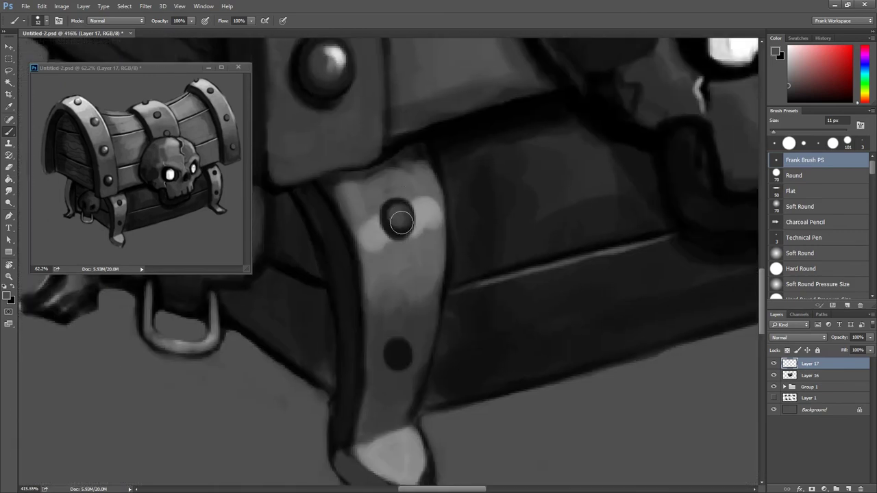
{"action": "mouse_move", "coordinate": [392, 346]}
{"action": "left_mouse_down"}
{"action": "mouse_move", "coordinate": [409, 351]}
{"action": "mouse_move", "coordinate": [402, 368]}
{"action": "mouse_move", "coordinate": [387, 351]}
{"action": "mouse_move", "coordinate": [408, 367]}
{"action": "left_mouse_up"}
{"action": "mouse_move", "coordinate": [565, 321]}
{"action": "left_mouse_down"}
{"action": "mouse_move", "coordinate": [381, 306]}
{"action": "mouse_move", "coordinate": [753, 306]}
{"action": "mouse_move", "coordinate": [619, 265]}
{"action": "left_mouse_up"}
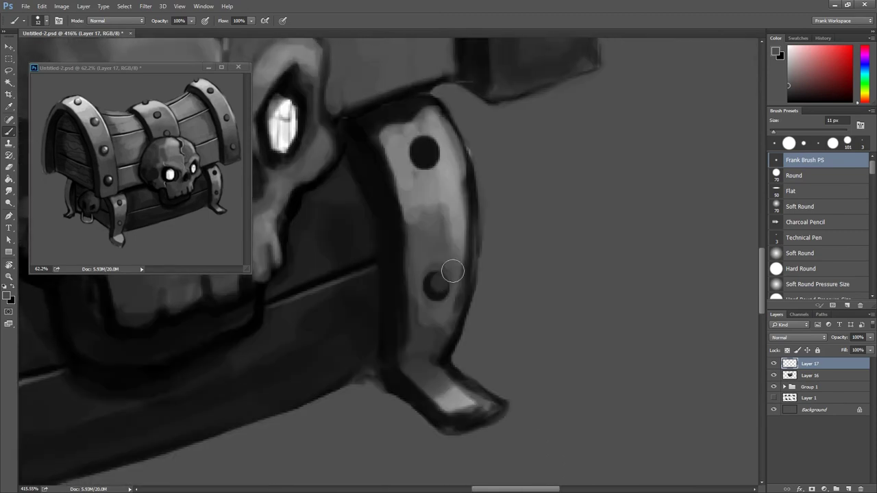
{"action": "left_click_drag", "start_coordinate": [438, 286], "coordinate": [437, 285]}
{"action": "left_click", "coordinate": [426, 150]}
Refill the rivet above the skull and the upper rivets with lighter grey.
{"action": "left_click_drag", "start_coordinate": [425, 150], "coordinate": [424, 206]}
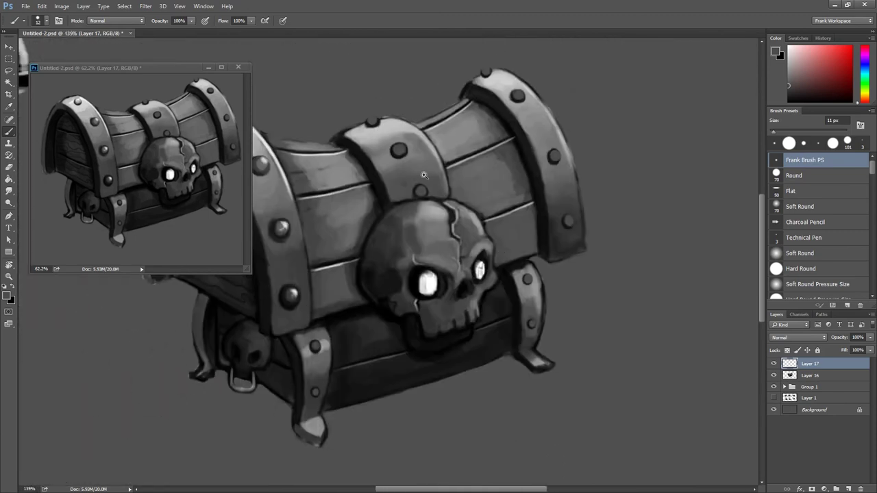
{"action": "scroll", "coordinate": [425, 219], "scroll_direction": "up", "scroll_amount": 2}
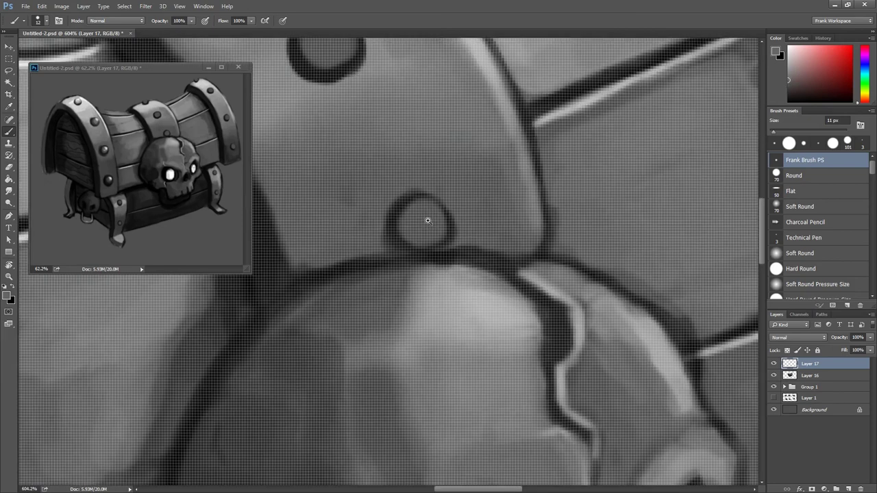
{"action": "left_click_drag", "start_coordinate": [424, 220], "coordinate": [491, 261]}
{"action": "left_click_drag", "start_coordinate": [400, 141], "coordinate": [409, 143]}
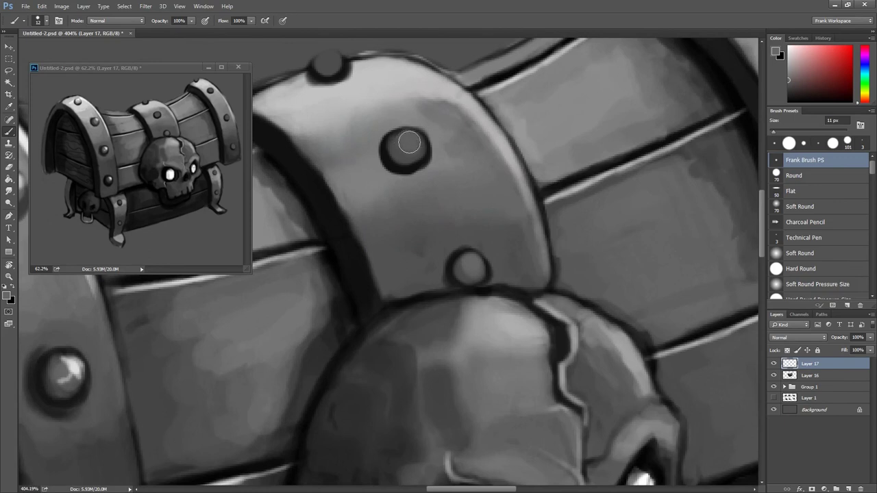
{"action": "left_click", "coordinate": [405, 140], "text": "alt"}
{"action": "mouse_move", "coordinate": [399, 143]}
{"action": "left_mouse_down"}
{"action": "mouse_move", "coordinate": [411, 137]}
{"action": "mouse_move", "coordinate": [449, 163]}
{"action": "left_mouse_up"}
{"action": "left_click_drag", "start_coordinate": [350, 93], "coordinate": [353, 89]}
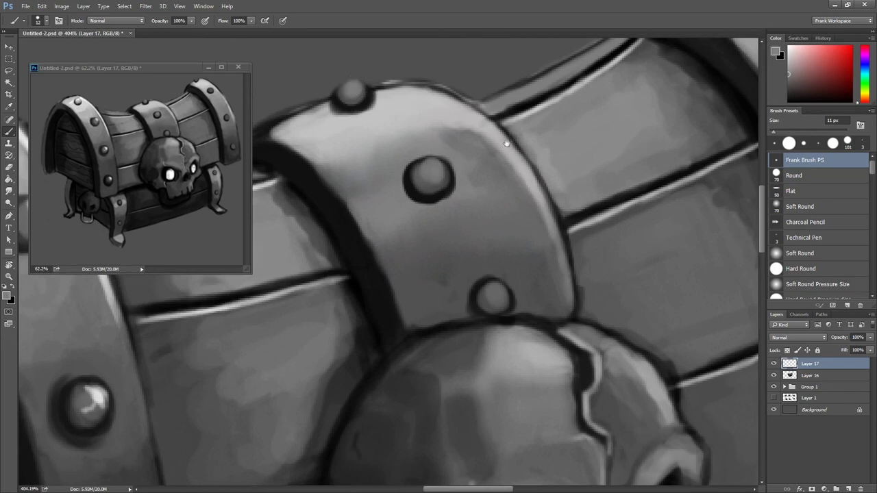
Add light highlights to the front band rivets and the side band's top rivet.
{"action": "left_click_drag", "start_coordinate": [409, 125], "coordinate": [308, 68]}
{"action": "left_click_drag", "start_coordinate": [497, 223], "coordinate": [493, 226]}
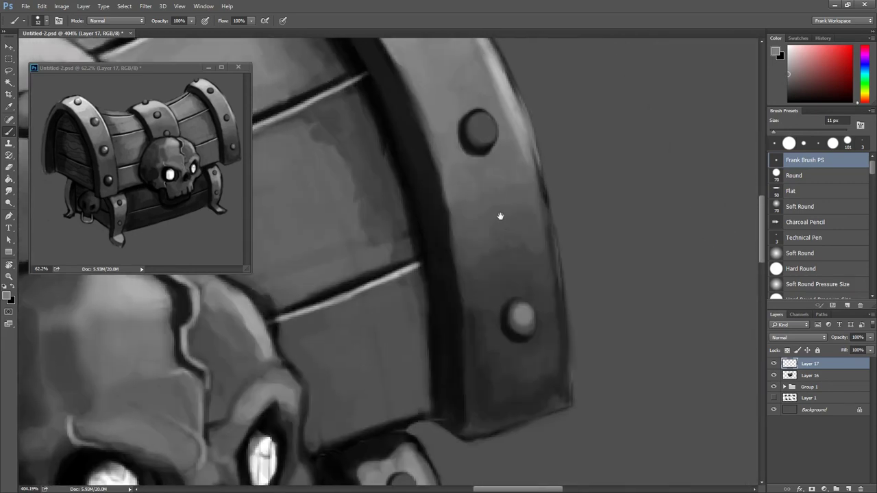
{"action": "mouse_move", "coordinate": [471, 137]}
{"action": "left_mouse_down"}
{"action": "mouse_move", "coordinate": [500, 212]}
{"action": "mouse_move", "coordinate": [484, 127]}
{"action": "left_mouse_up"}
{"action": "left_click_drag", "start_coordinate": [435, 52], "coordinate": [490, 190]}
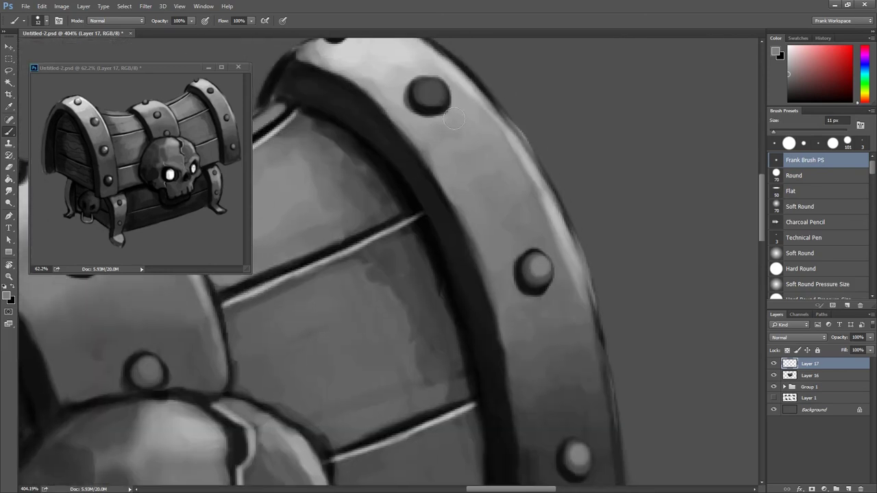
{"action": "left_click_drag", "start_coordinate": [425, 91], "coordinate": [429, 84]}
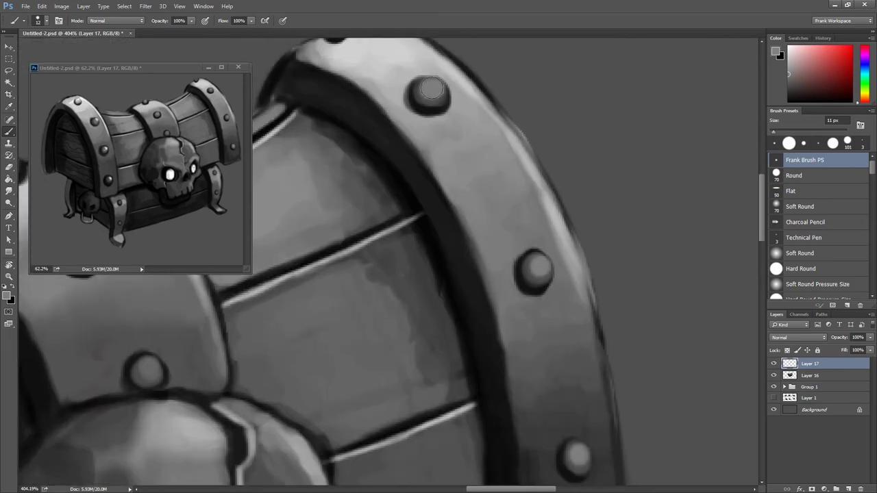
{"action": "scroll", "coordinate": [430, 84], "scroll_direction": "down", "scroll_amount": 3}
{"action": "scroll", "coordinate": [467, 219], "scroll_direction": "down", "scroll_amount": 3}
{"action": "scroll", "coordinate": [452, 261], "scroll_direction": "up", "scroll_amount": 2}
{"action": "scroll", "coordinate": [416, 304], "scroll_direction": "up", "scroll_amount": 2}
{"action": "scroll", "coordinate": [383, 288], "scroll_direction": "up", "scroll_amount": 2}
With a smaller brush, brighten the strap rivets beside the skull.
{"action": "key", "text": "bracketleft"}
{"action": "key", "text": "bracketleft"}
{"action": "key", "text": "bracketleft"}
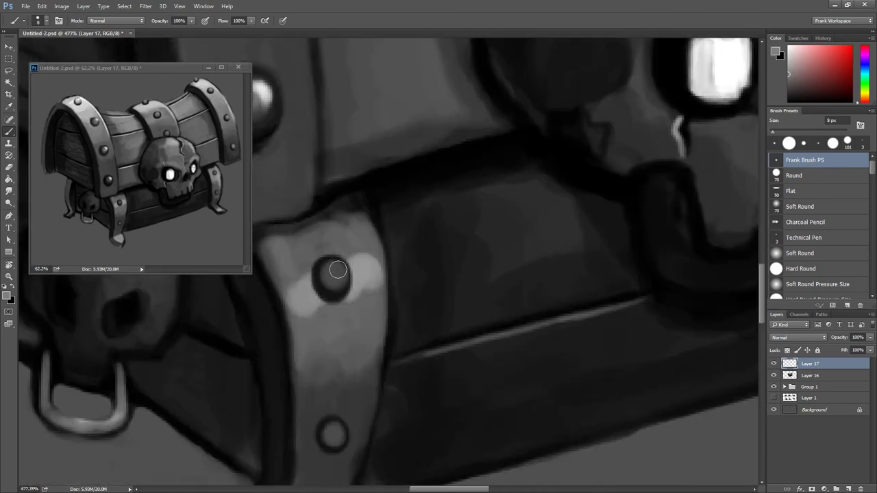
{"action": "left_click_drag", "start_coordinate": [337, 269], "coordinate": [380, 149]}
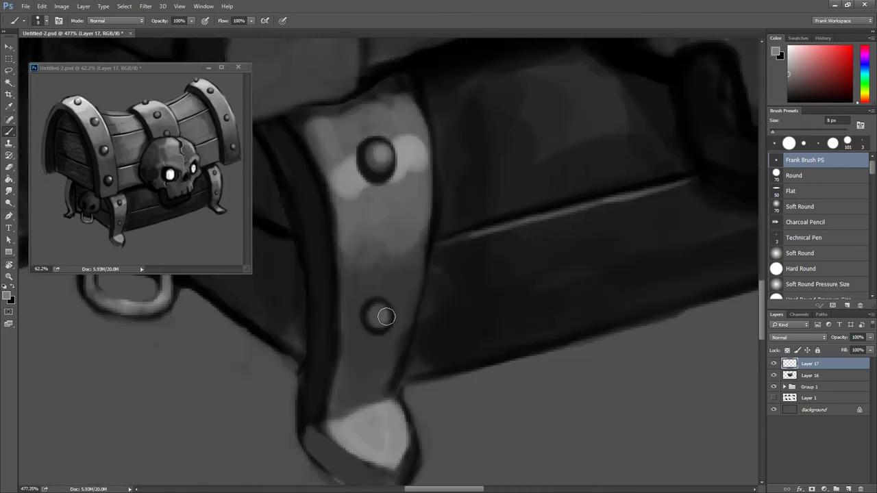
{"action": "mouse_move", "coordinate": [387, 313]}
{"action": "left_mouse_down"}
{"action": "mouse_move", "coordinate": [533, 241]}
{"action": "mouse_move", "coordinate": [418, 276]}
{"action": "left_mouse_up"}
{"action": "left_click_drag", "start_coordinate": [477, 274], "coordinate": [478, 278]}
{"action": "left_click_drag", "start_coordinate": [466, 126], "coordinate": [463, 126]}
Add bright white highlights to the upper and right rivets of the curved band.
{"action": "key", "text": "x"}
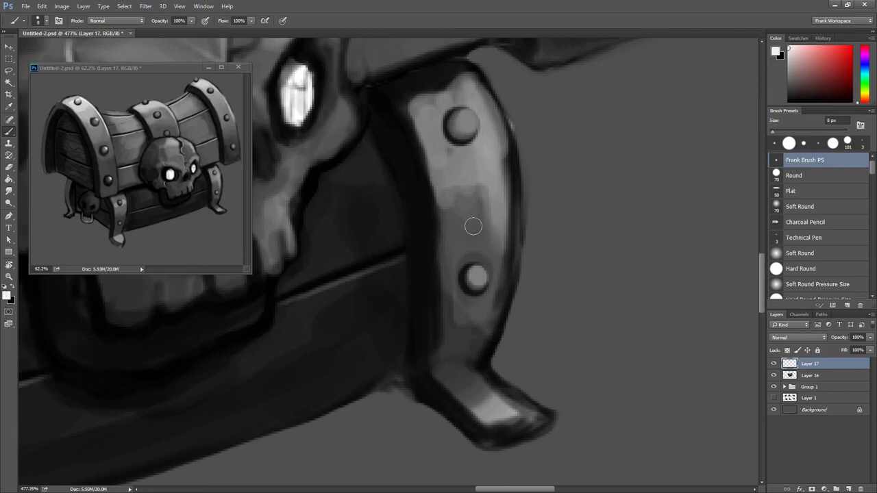
{"action": "scroll", "coordinate": [429, 176], "scroll_direction": "down", "scroll_amount": 5}
{"action": "scroll", "coordinate": [422, 177], "scroll_direction": "up", "scroll_amount": 2}
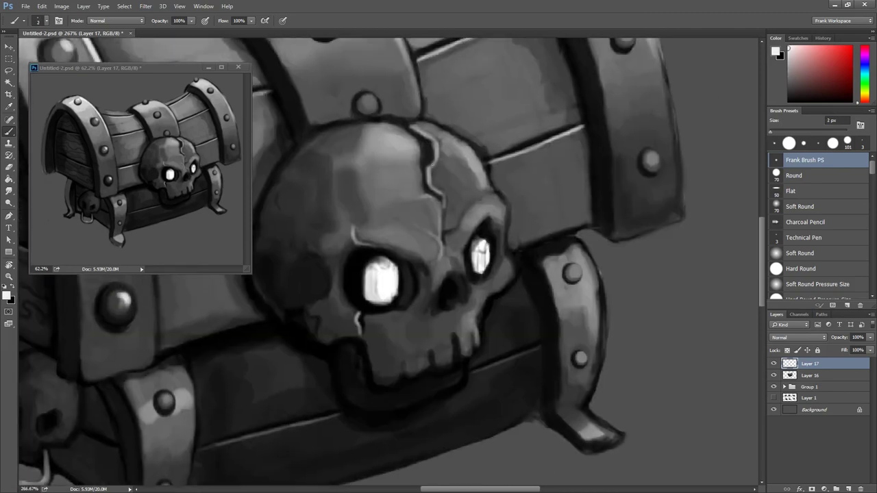
{"action": "scroll", "coordinate": [376, 106], "scroll_direction": "up", "scroll_amount": 2}
{"action": "scroll", "coordinate": [467, 239], "scroll_direction": "up", "scroll_amount": 2}
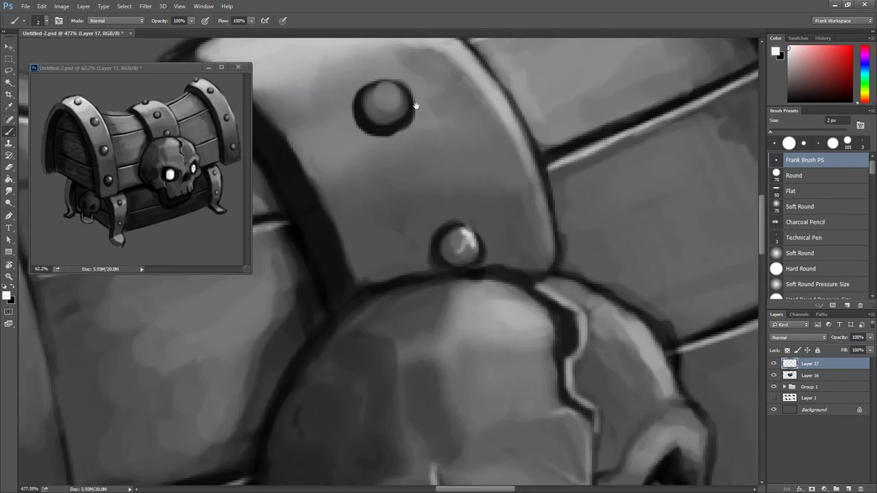
{"action": "left_click_drag", "start_coordinate": [416, 104], "coordinate": [473, 196]}
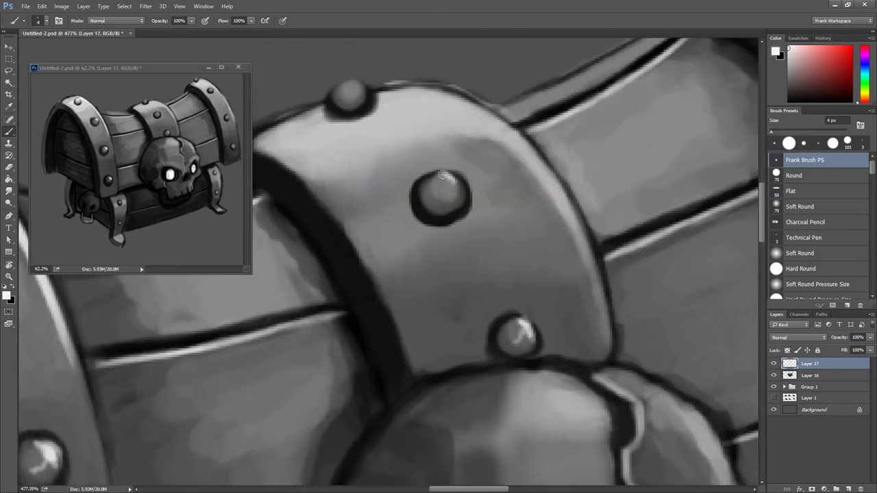
{"action": "left_click_drag", "start_coordinate": [403, 103], "coordinate": [448, 170]}
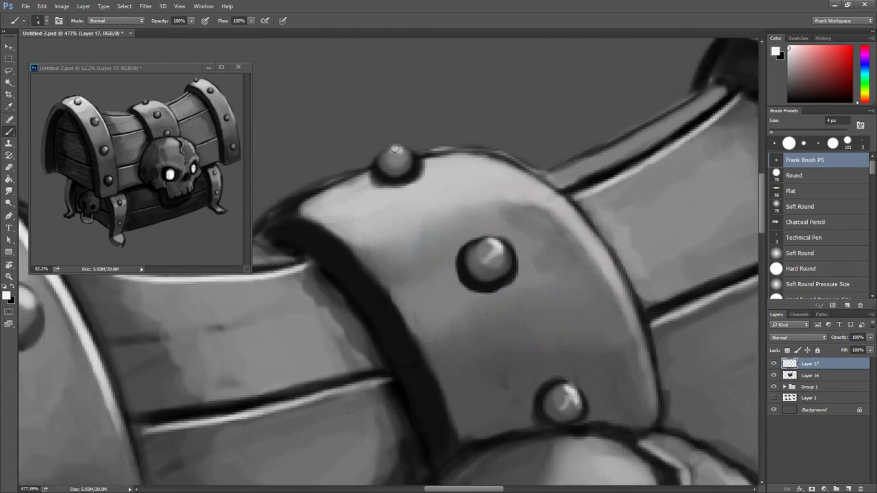
{"action": "left_click_drag", "start_coordinate": [396, 158], "coordinate": [294, 229]}
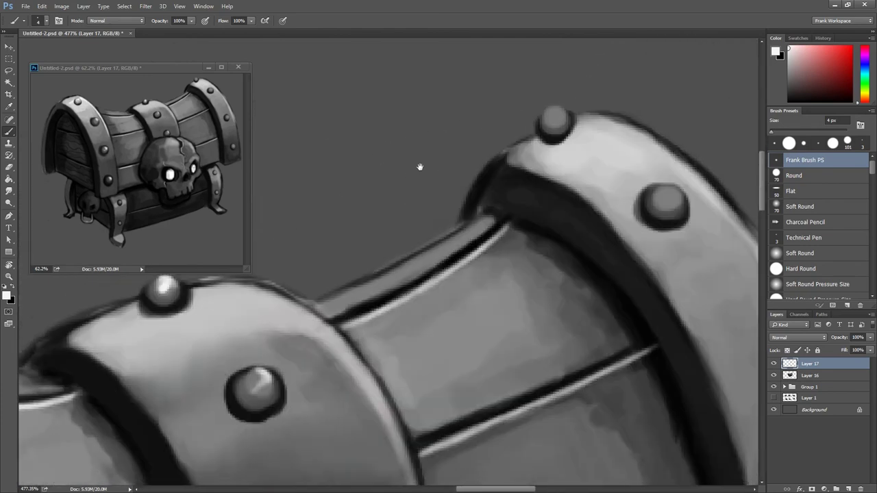
{"action": "mouse_move", "coordinate": [419, 167]}
{"action": "left_mouse_down"}
{"action": "mouse_move", "coordinate": [495, 136]}
{"action": "mouse_move", "coordinate": [297, 219]}
{"action": "left_mouse_up"}
{"action": "left_click", "coordinate": [448, 159]}
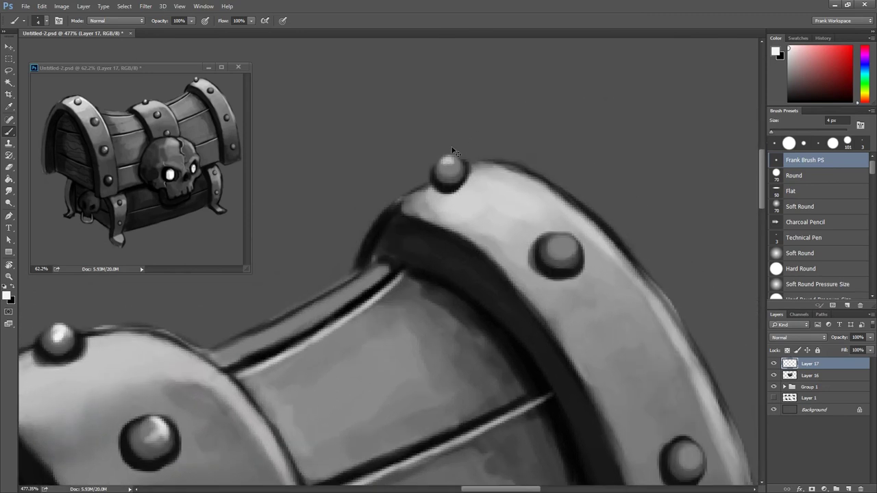
{"action": "left_click_drag", "start_coordinate": [564, 248], "coordinate": [569, 241]}
Highlight the lower and front band rivets, undoing one stray stroke and repainting it.
{"action": "left_click_drag", "start_coordinate": [532, 187], "coordinate": [480, 112]}
{"action": "left_click_drag", "start_coordinate": [612, 282], "coordinate": [479, 198]}
{"action": "mouse_move", "coordinate": [506, 289]}
{"action": "left_mouse_down"}
{"action": "mouse_move", "coordinate": [488, 254]}
{"action": "mouse_move", "coordinate": [448, 64]}
{"action": "left_mouse_up"}
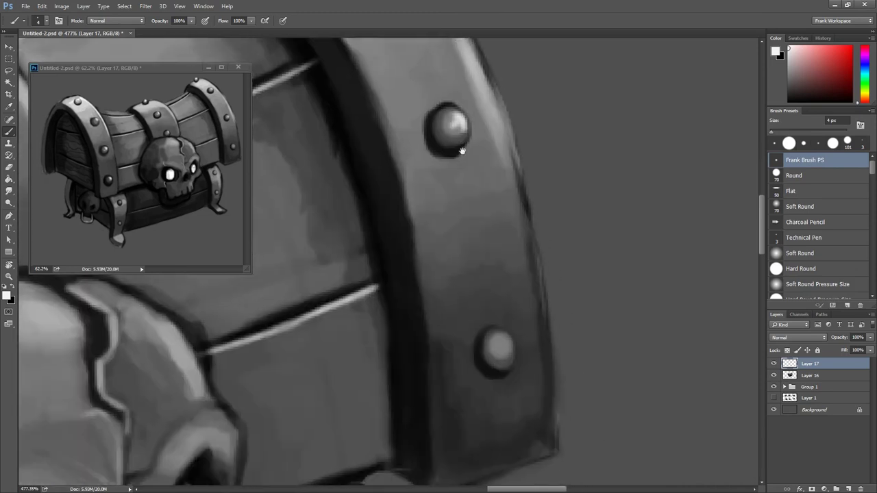
{"action": "left_click", "coordinate": [487, 287]}
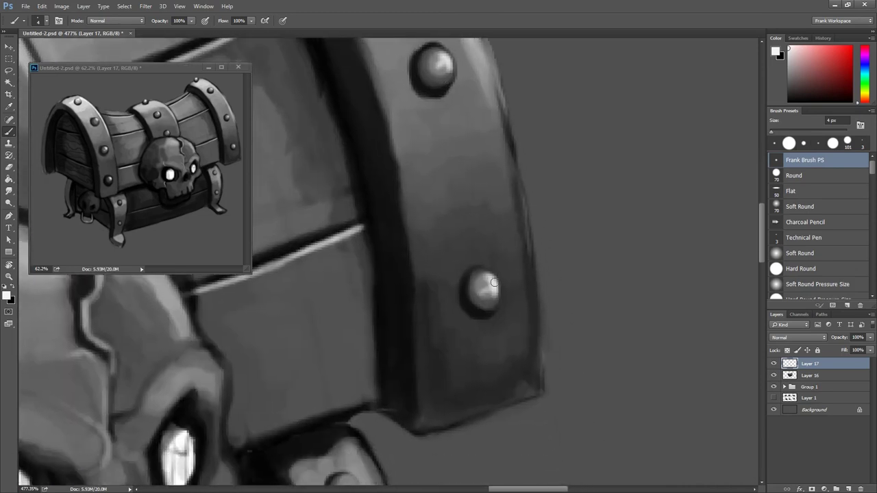
{"action": "left_click_drag", "start_coordinate": [397, 438], "coordinate": [431, 254]}
{"action": "mouse_move", "coordinate": [384, 306]}
{"action": "left_mouse_down"}
{"action": "mouse_move", "coordinate": [400, 299]}
{"action": "mouse_move", "coordinate": [465, 184]}
{"action": "left_mouse_up"}
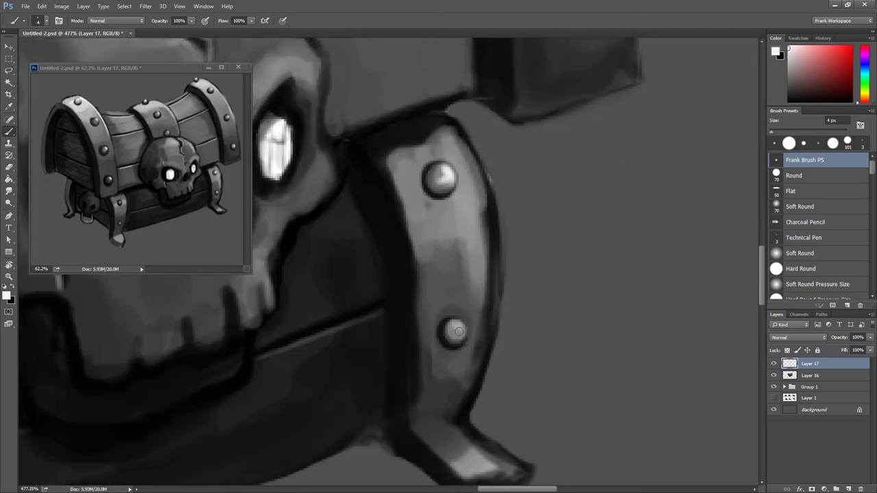
{"action": "left_click_drag", "start_coordinate": [459, 330], "coordinate": [760, 247]}
{"action": "left_click_drag", "start_coordinate": [206, 273], "coordinate": [568, 151]}
{"action": "left_click_drag", "start_coordinate": [361, 219], "coordinate": [373, 225]}
{"action": "key", "text": "ctrl+z"}
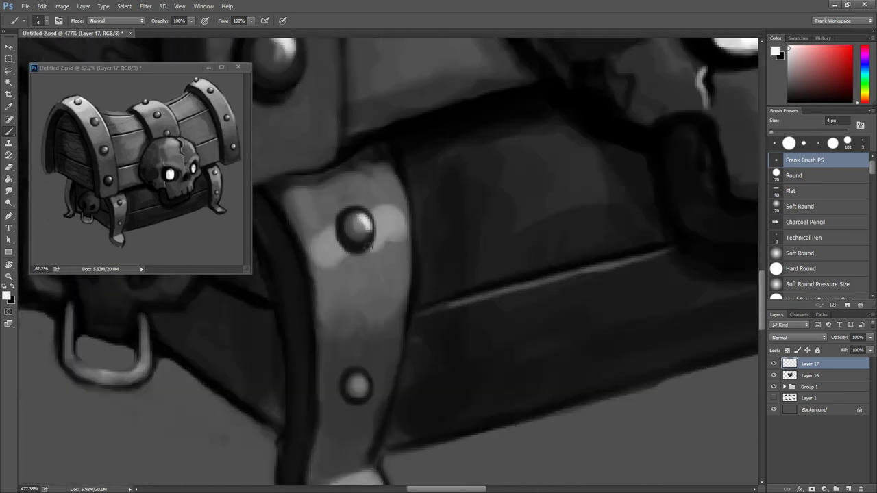
{"action": "left_click_drag", "start_coordinate": [362, 381], "coordinate": [364, 383]}
Fit the whole chest in view and sample mid and dark greys from the band.
{"action": "key", "text": "ctrl+0"}
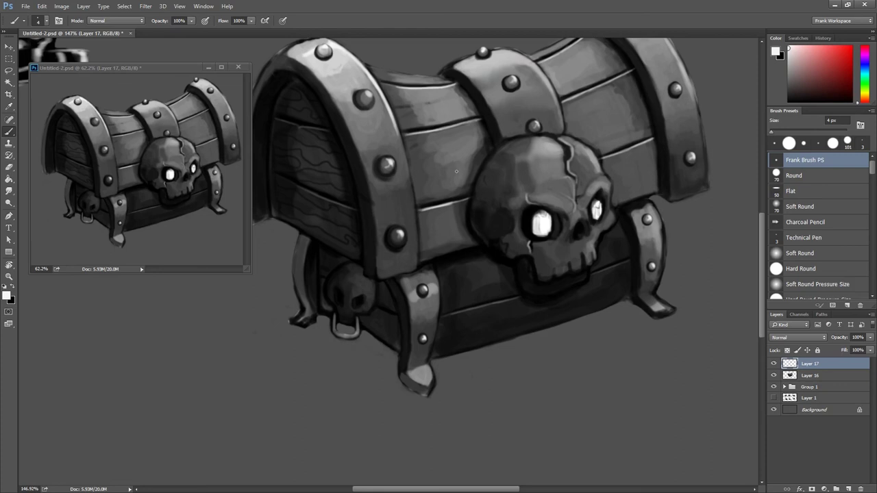
{"action": "scroll", "coordinate": [456, 172], "scroll_direction": "down", "scroll_amount": 3}
{"action": "scroll", "coordinate": [613, 269], "scroll_direction": "up", "scroll_amount": 5}
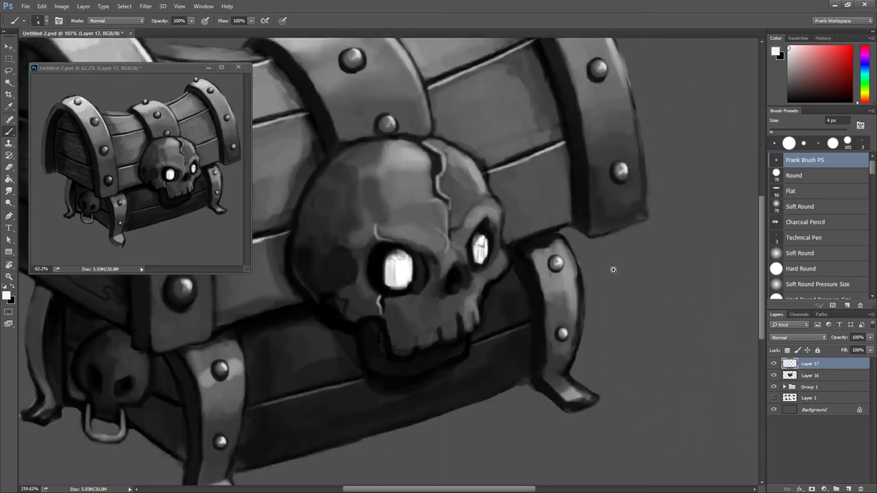
{"action": "scroll", "coordinate": [613, 269], "scroll_direction": "up", "scroll_amount": 2}
{"action": "left_click", "coordinate": [564, 292], "text": "alt"}
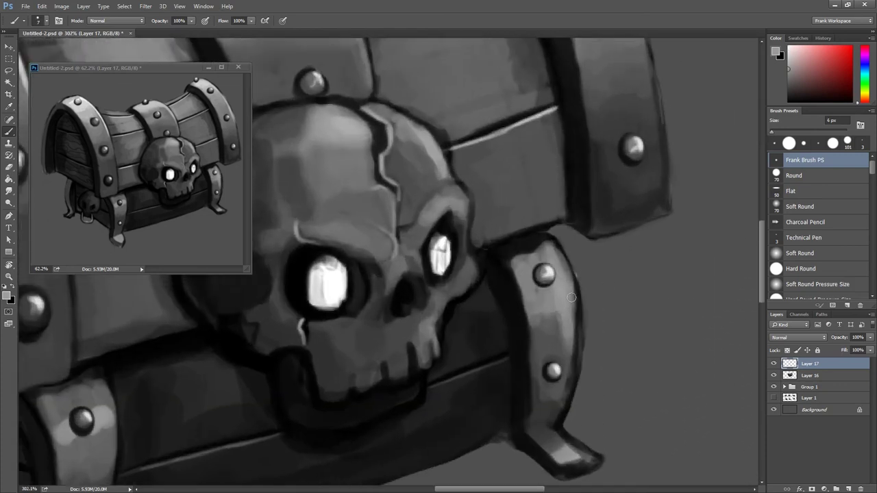
{"action": "left_click", "coordinate": [565, 386], "text": "alt"}
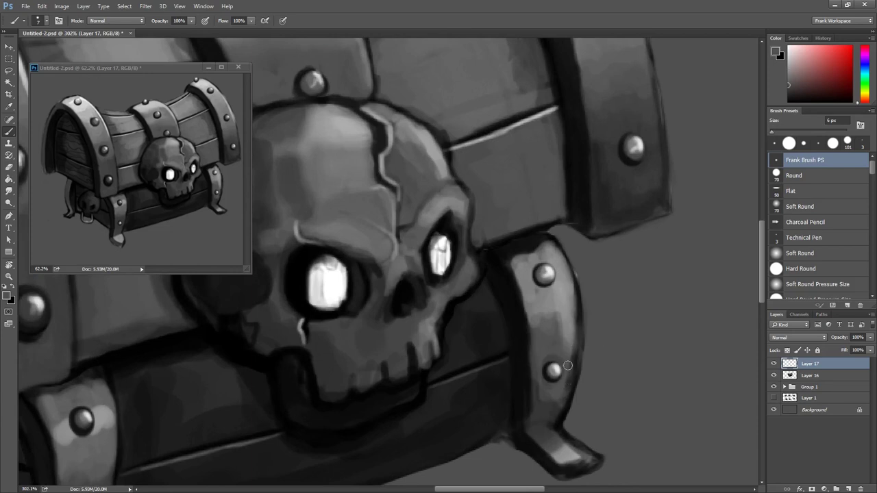
{"action": "left_click", "coordinate": [534, 366], "text": "alt"}
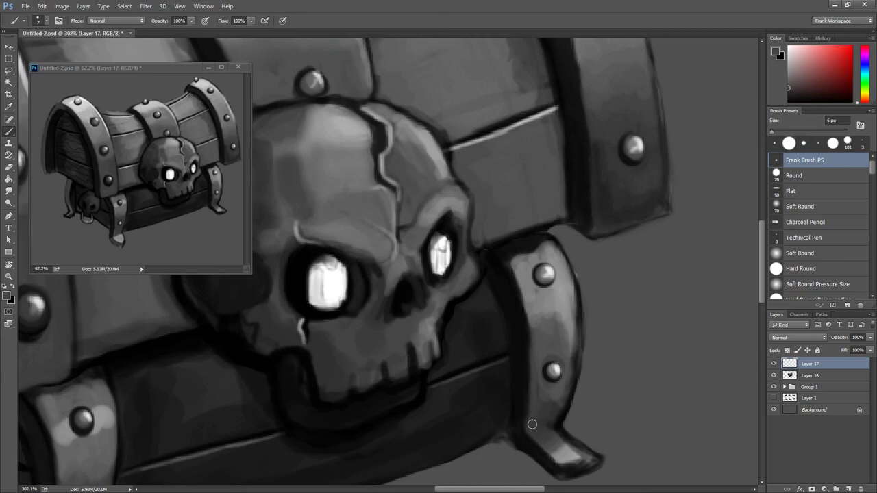
{"action": "scroll", "coordinate": [530, 410], "scroll_direction": "down", "scroll_amount": 3}
{"action": "scroll", "coordinate": [477, 237], "scroll_direction": "up", "scroll_amount": 2}
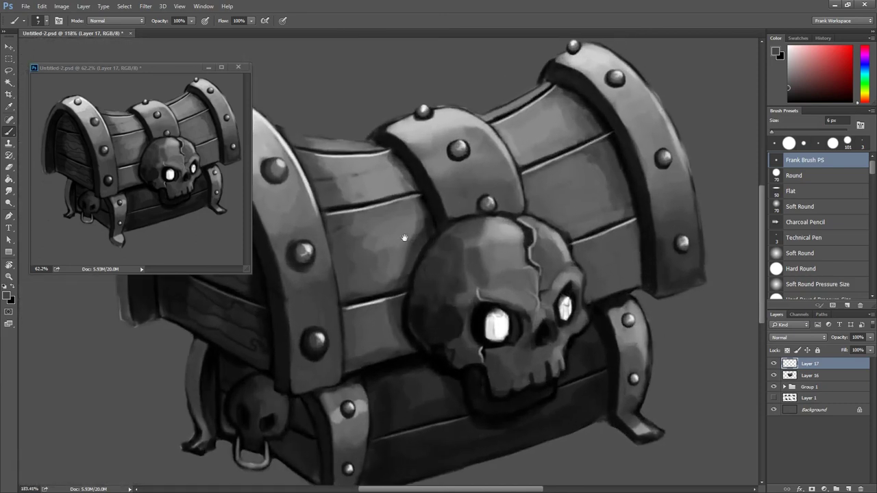
{"action": "scroll", "coordinate": [477, 236], "scroll_direction": "up", "scroll_amount": 2}
Enlarge the brush to 24 px and darken the band's lower edge around the rivet.
{"action": "scroll", "coordinate": [476, 154], "scroll_direction": "up", "scroll_amount": 2}
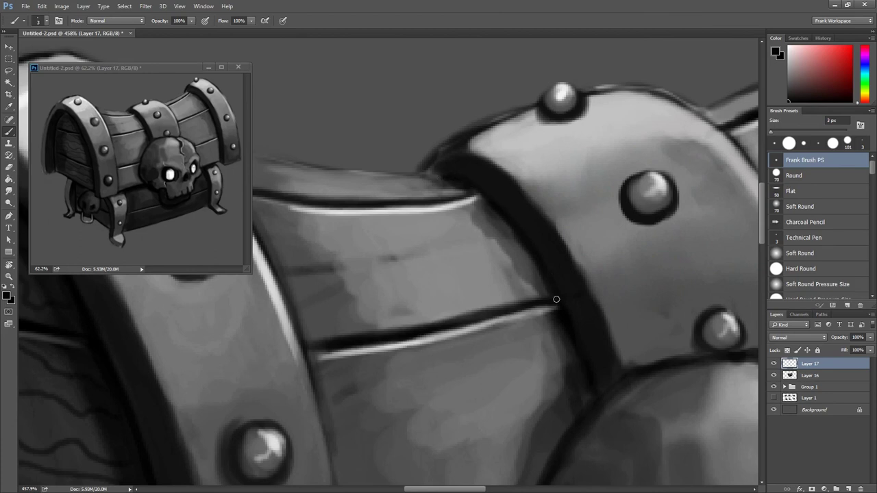
{"action": "left_click_drag", "start_coordinate": [624, 370], "coordinate": [606, 256]}
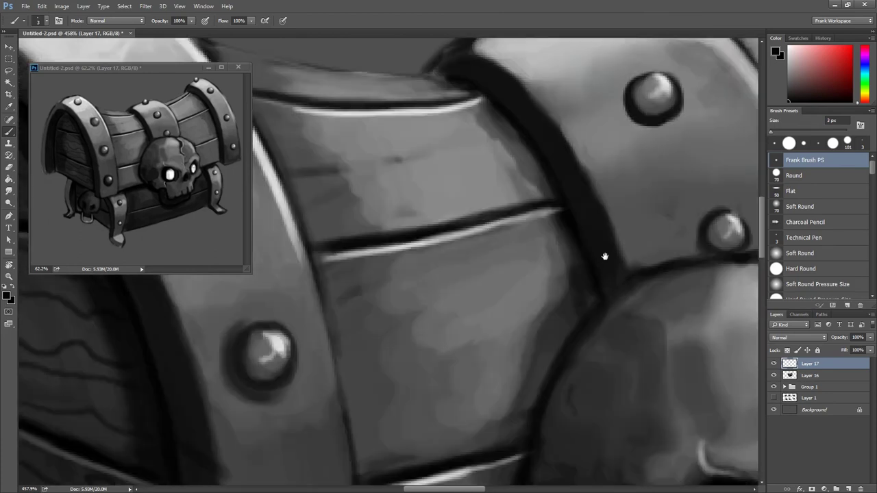
{"action": "right_click", "coordinate": [612, 283], "text": "alt"}
{"action": "right_click", "coordinate": [634, 279], "text": "alt"}
{"action": "left_click_drag", "start_coordinate": [685, 251], "coordinate": [522, 241]}
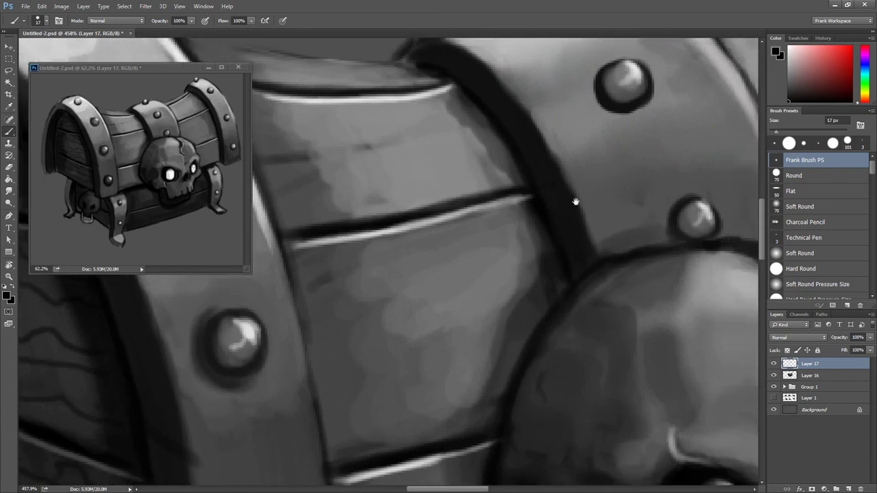
{"action": "right_click", "coordinate": [523, 241]}
{"action": "key", "text": "Escape"}
{"action": "right_click", "coordinate": [526, 218]}
{"action": "key", "text": "Escape"}
{"action": "scroll", "coordinate": [507, 203], "scroll_direction": "down", "scroll_amount": 2}
{"action": "right_click", "coordinate": [524, 216], "text": "alt"}
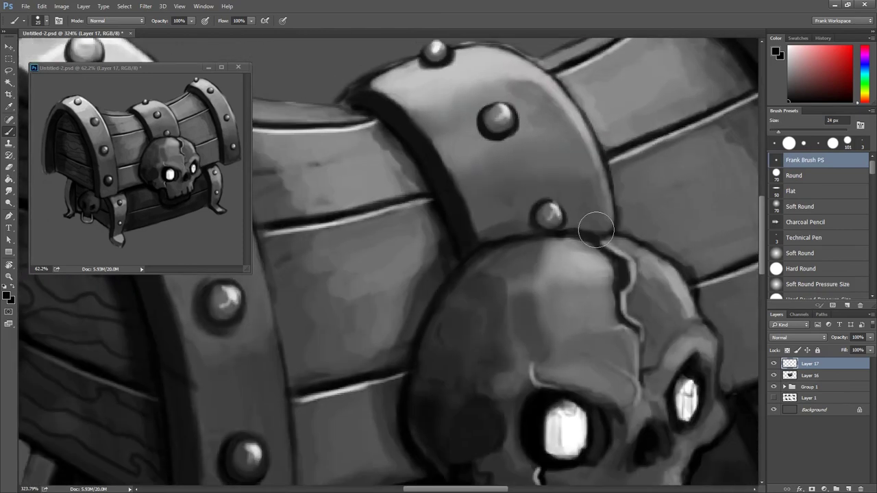
{"action": "left_click_drag", "start_coordinate": [537, 225], "coordinate": [464, 254]}
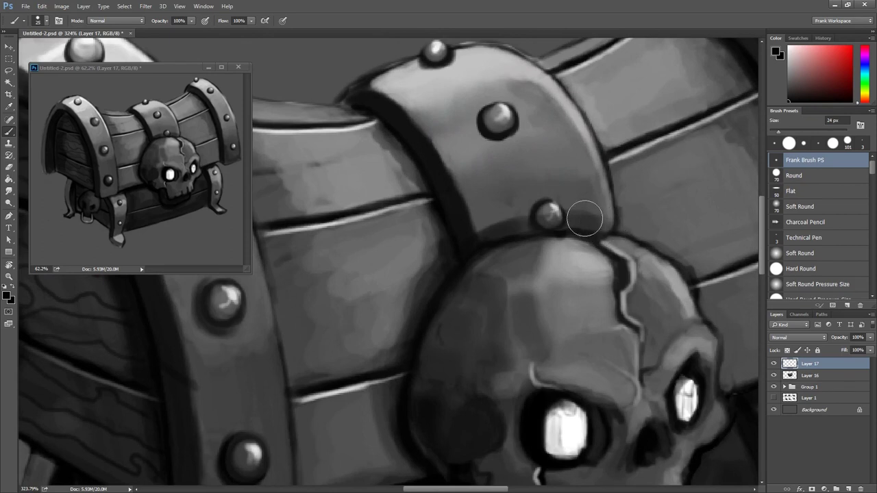
{"action": "left_click_drag", "start_coordinate": [620, 229], "coordinate": [513, 223]}
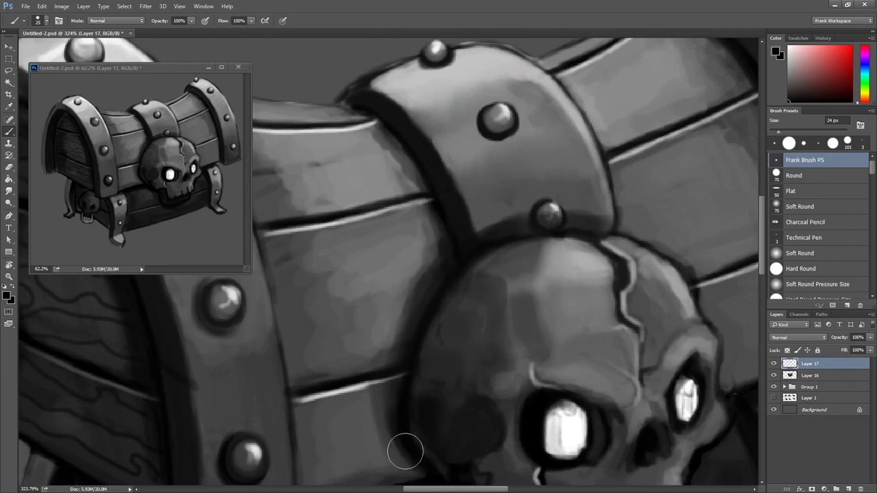
Reshade the rivet above the skull with a 15 px brush and a sampled lighter grey.
{"action": "scroll", "coordinate": [468, 260], "scroll_direction": "down", "scroll_amount": 2}
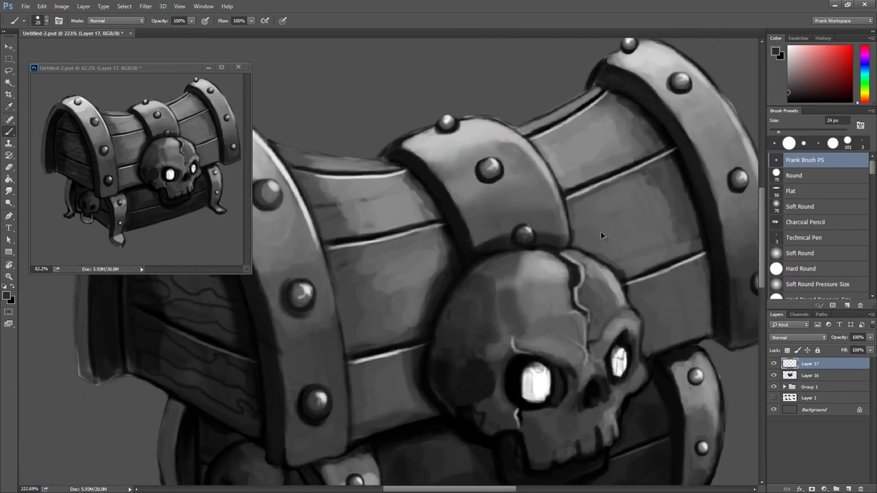
{"action": "scroll", "coordinate": [502, 263], "scroll_direction": "up", "scroll_amount": 3}
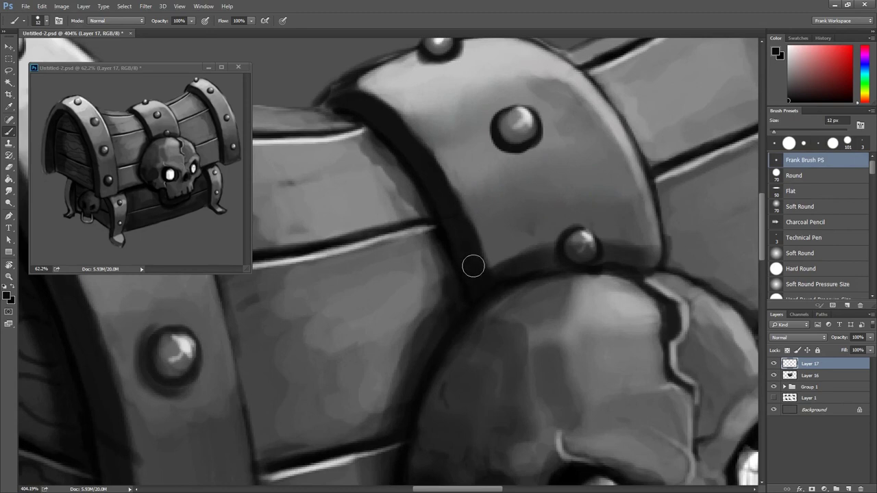
{"action": "scroll", "coordinate": [431, 171], "scroll_direction": "down", "scroll_amount": 4}
{"action": "scroll", "coordinate": [549, 254], "scroll_direction": "up", "scroll_amount": 3}
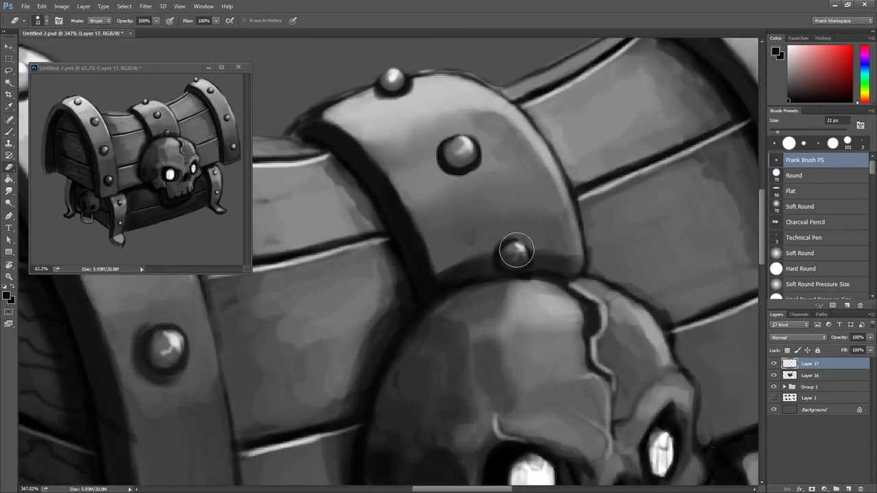
{"action": "right_click", "coordinate": [519, 249], "text": "alt"}
{"action": "left_click_drag", "start_coordinate": [517, 247], "coordinate": [511, 253]}
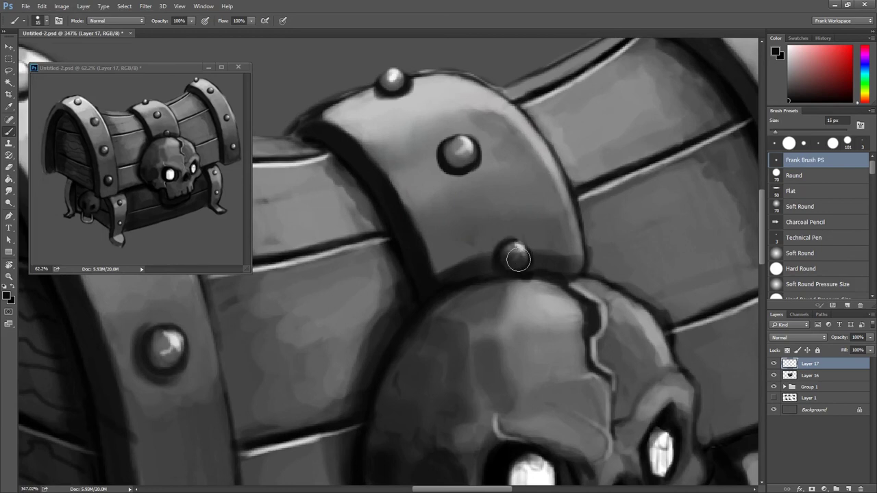
{"action": "scroll", "coordinate": [536, 238], "scroll_direction": "up", "scroll_amount": 1}
{"action": "scroll", "coordinate": [528, 221], "scroll_direction": "up", "scroll_amount": 1}
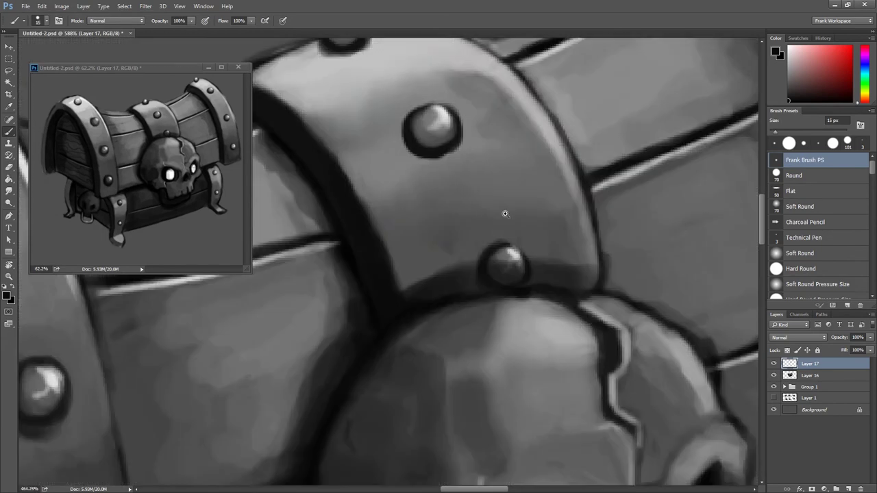
{"action": "left_click", "coordinate": [511, 253], "text": "alt"}
{"action": "left_click_drag", "start_coordinate": [508, 255], "coordinate": [512, 261]}
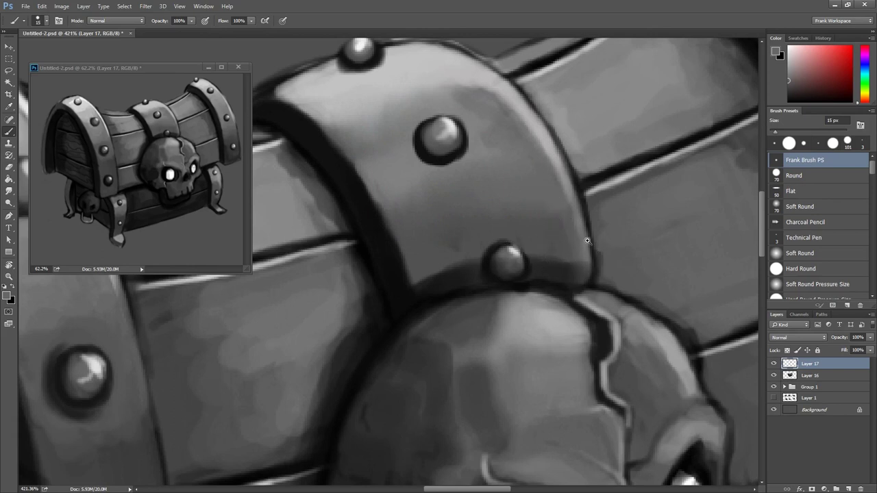
{"action": "scroll", "coordinate": [560, 199], "scroll_direction": "down", "scroll_amount": 3}
{"action": "scroll", "coordinate": [559, 199], "scroll_direction": "up", "scroll_amount": 1}
{"action": "scroll", "coordinate": [572, 200], "scroll_direction": "up", "scroll_amount": 2}
Line the band's right edge in black, then soften it with a light grey stroke.
{"action": "left_click", "coordinate": [534, 231], "text": "alt"}
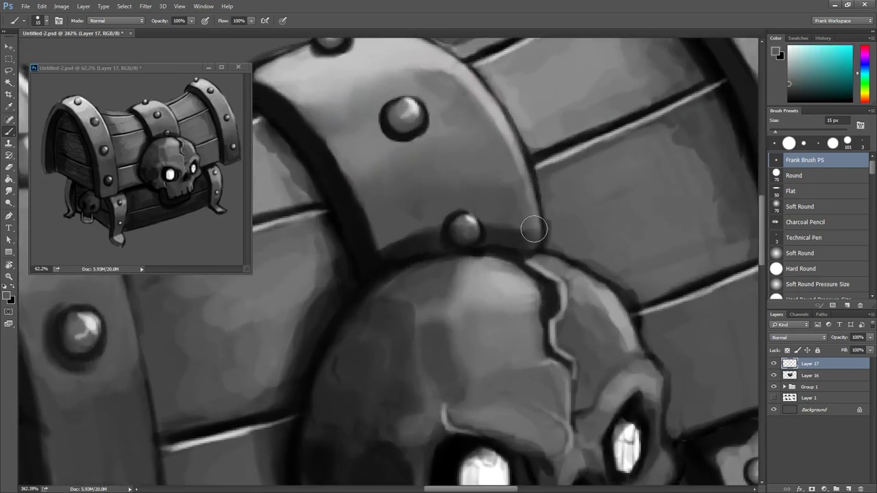
{"action": "left_click", "coordinate": [533, 230], "text": "alt"}
{"action": "left_click_drag", "start_coordinate": [538, 240], "coordinate": [538, 230]}
{"action": "key", "text": "bracketleft"}
{"action": "key", "text": "bracketleft"}
{"action": "key", "text": "bracketleft"}
{"action": "left_click_drag", "start_coordinate": [543, 199], "coordinate": [551, 251]}
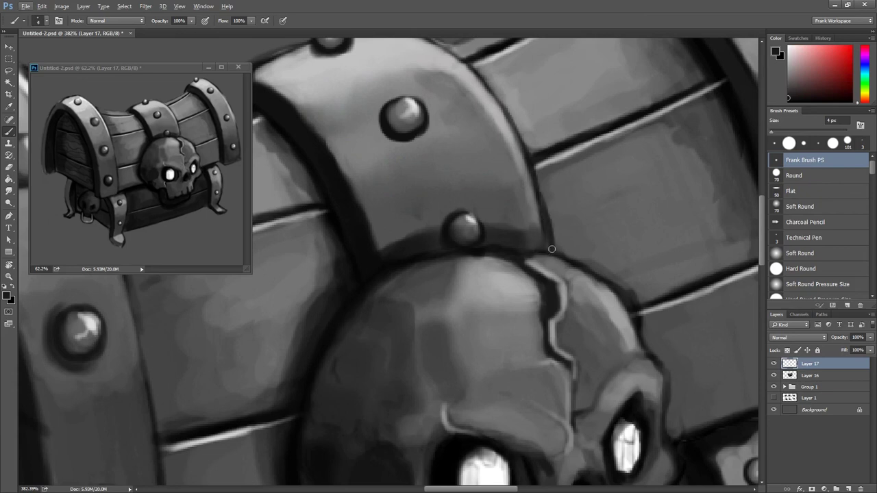
{"action": "left_click", "coordinate": [529, 182], "text": "alt"}
{"action": "left_click_drag", "start_coordinate": [534, 196], "coordinate": [545, 241]}
{"action": "scroll", "coordinate": [513, 126], "scroll_direction": "down", "scroll_amount": 1}
Paint light strokes along the skull's right edge, sampling darker and lighter greys from it.
{"action": "scroll", "coordinate": [513, 126], "scroll_direction": "down", "scroll_amount": 3}
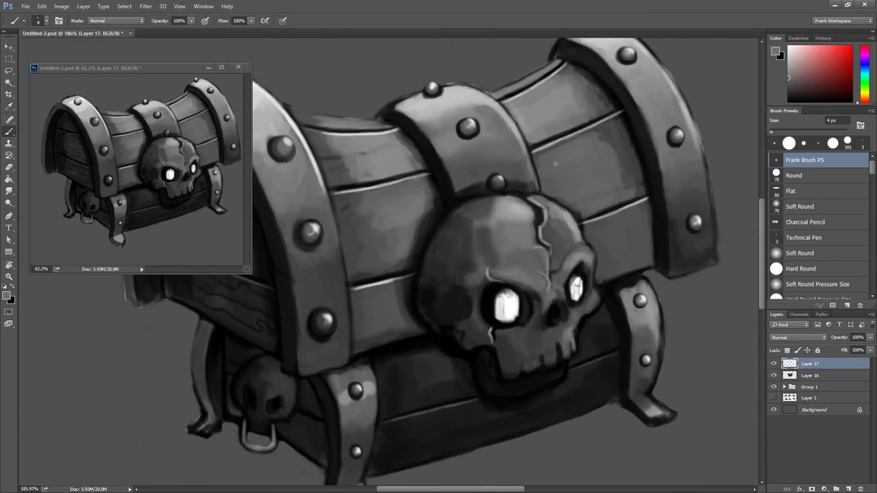
{"action": "scroll", "coordinate": [562, 189], "scroll_direction": "up", "scroll_amount": 3}
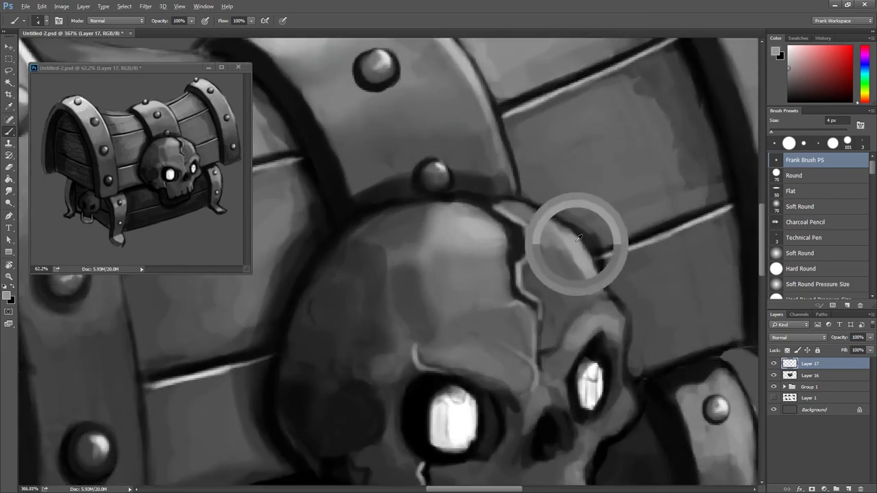
{"action": "mouse_move", "coordinate": [581, 240]}
{"action": "left_mouse_down"}
{"action": "mouse_move", "coordinate": [588, 271]}
{"action": "mouse_move", "coordinate": [566, 229]}
{"action": "mouse_move", "coordinate": [597, 280]}
{"action": "left_mouse_up"}
{"action": "left_click", "coordinate": [564, 239], "text": "alt"}
{"action": "left_click", "coordinate": [541, 225], "text": "alt"}
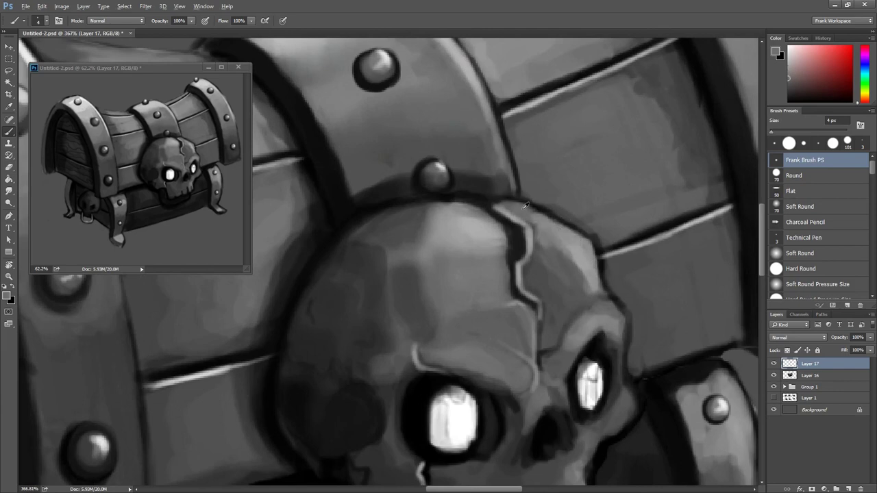
{"action": "left_click", "coordinate": [574, 230], "text": "alt"}
{"action": "left_click", "coordinate": [574, 237], "text": "alt"}
Sample several skull greys, choose a slightly darker grey and enlarge the brush to 6 px.
{"action": "scroll", "coordinate": [582, 256], "scroll_direction": "down", "scroll_amount": 1}
{"action": "left_click", "coordinate": [575, 255], "text": "alt"}
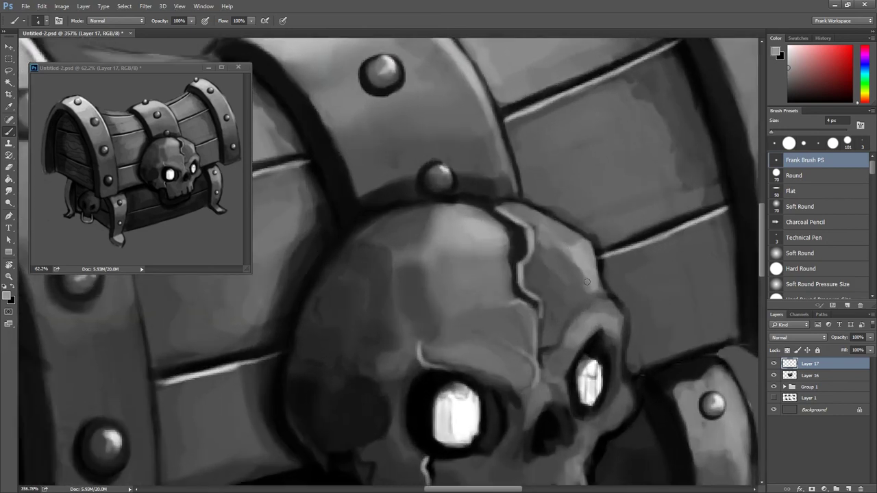
{"action": "left_click", "coordinate": [553, 242], "text": "alt"}
{"action": "left_click", "coordinate": [559, 265], "text": "alt"}
{"action": "left_click", "coordinate": [788, 86]}
{"action": "key", "text": "bracketright"}
{"action": "key", "text": "bracketright"}
Paint a lighter grey tone onto the skull's right brow.
{"action": "left_click", "coordinate": [596, 243], "text": "alt"}
{"action": "left_click", "coordinate": [570, 275], "text": "alt"}
{"action": "left_click", "coordinate": [574, 255], "text": "alt"}
{"action": "left_click_drag", "start_coordinate": [568, 275], "coordinate": [561, 255]}
{"action": "left_click", "coordinate": [554, 232], "text": "alt"}
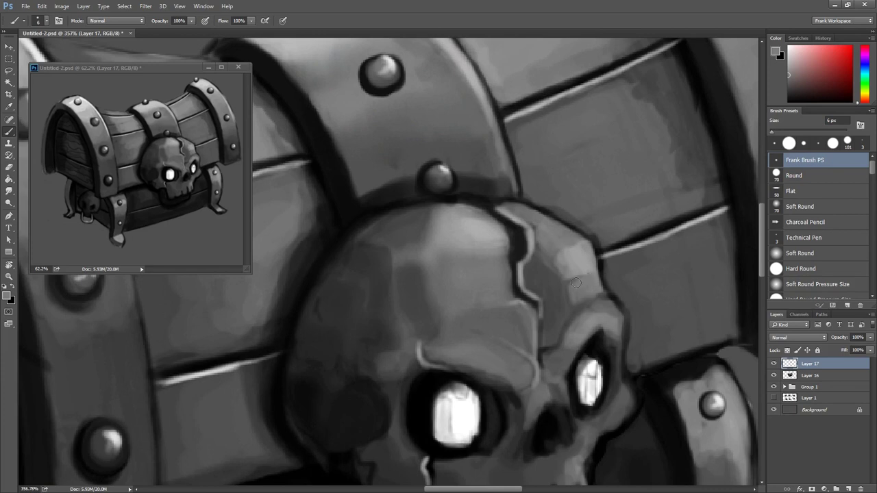
Add lighter and subtle darker strokes on the right brow using greys sampled from the skull.
{"action": "left_click", "coordinate": [576, 256], "text": "alt"}
{"action": "left_click_drag", "start_coordinate": [576, 259], "coordinate": [549, 278]}
{"action": "left_click", "coordinate": [571, 264], "text": "alt"}
{"action": "left_click_drag", "start_coordinate": [579, 255], "coordinate": [571, 269]}
{"action": "left_click", "coordinate": [577, 293], "text": "alt"}
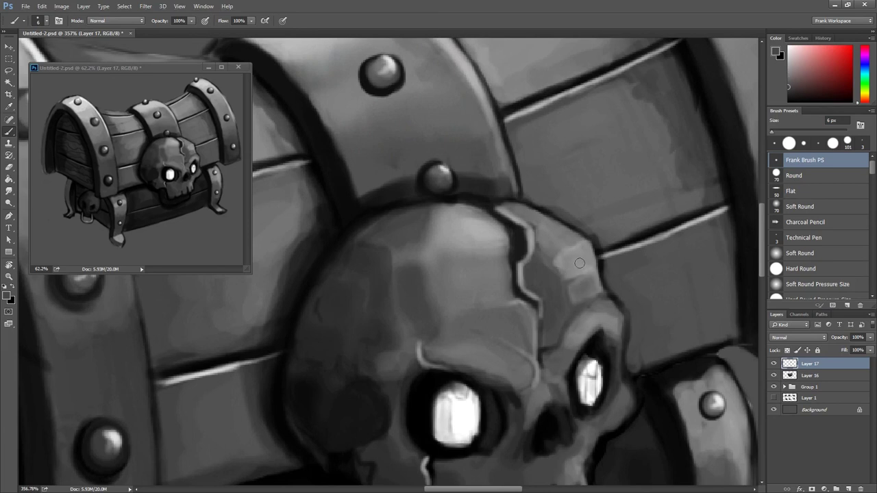
{"action": "scroll", "coordinate": [579, 263], "scroll_direction": "down", "scroll_amount": 5}
{"action": "scroll", "coordinate": [582, 274], "scroll_direction": "up", "scroll_amount": 5}
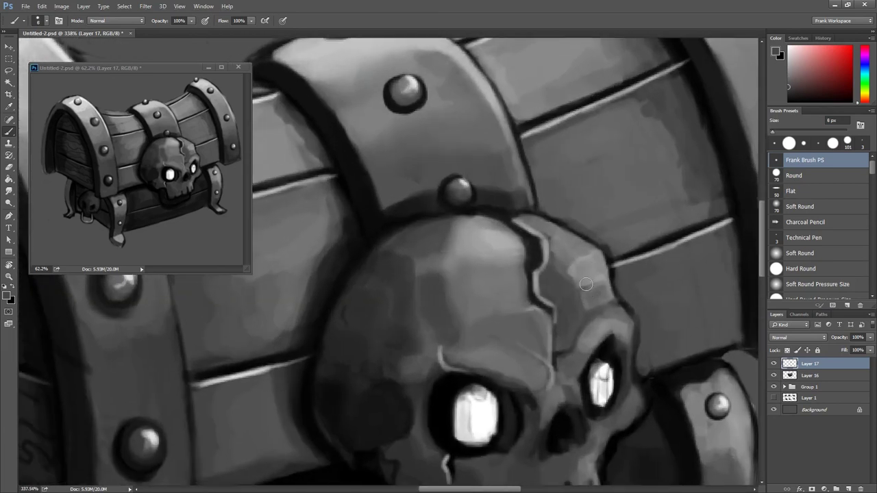
Zoom out to the whole chest and toggle Layer 17 repeatedly to compare before and after.
{"action": "key", "text": "e"}
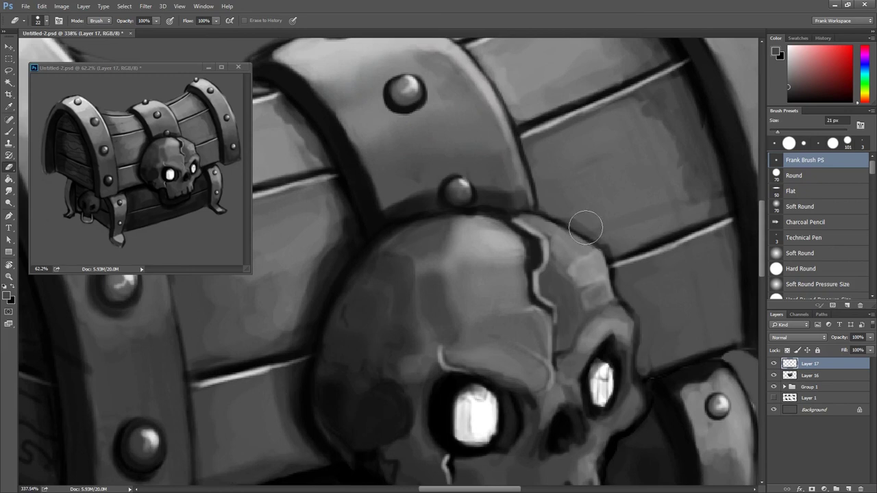
{"action": "mouse_move", "coordinate": [581, 294]}
{"action": "left_mouse_down"}
{"action": "mouse_move", "coordinate": [552, 328]}
{"action": "mouse_move", "coordinate": [540, 252]}
{"action": "mouse_move", "coordinate": [530, 248]}
{"action": "left_mouse_up"}
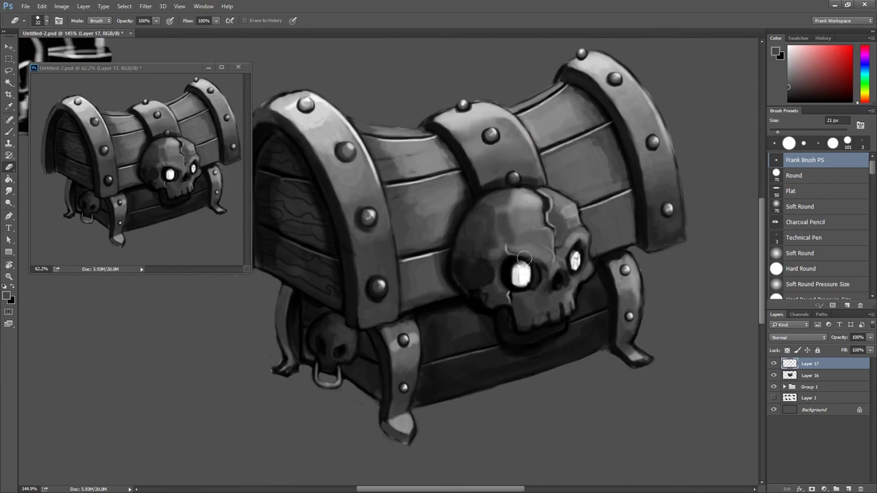
{"action": "left_click", "coordinate": [773, 363]}
{"action": "left_click", "coordinate": [772, 363]}
{"action": "left_click", "coordinate": [773, 363]}
{"action": "left_click", "coordinate": [773, 363]}
{"action": "left_click", "coordinate": [772, 363]}
{"action": "left_click", "coordinate": [774, 363]}
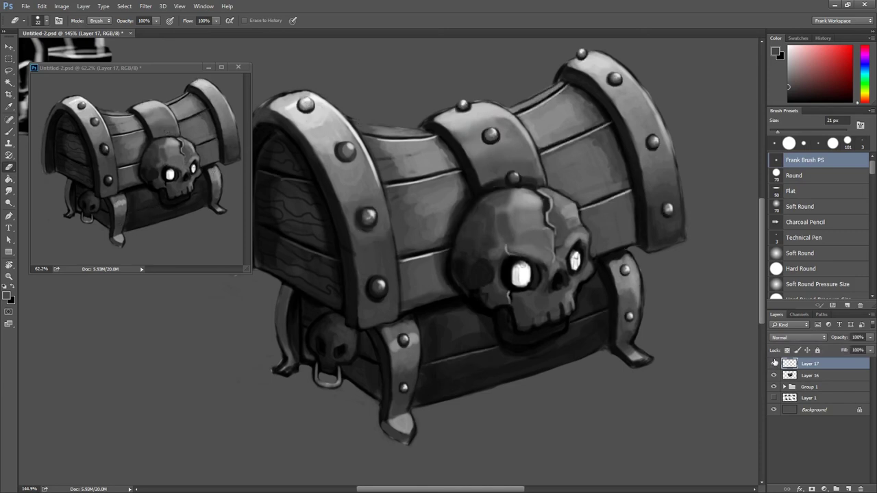
{"action": "left_click", "coordinate": [774, 363]}
{"action": "left_click", "coordinate": [774, 363]}
{"action": "left_click", "coordinate": [774, 363]}
{"action": "scroll", "coordinate": [559, 197], "scroll_direction": "up", "scroll_amount": 5}
Dismiss the erase-to-history warning, shrink the eraser, and return to the brush.
{"action": "left_click", "coordinate": [559, 198], "text": "alt"}
{"action": "key", "text": "Return"}
{"action": "key", "text": "bracketleft"}
{"action": "key", "text": "bracketleft"}
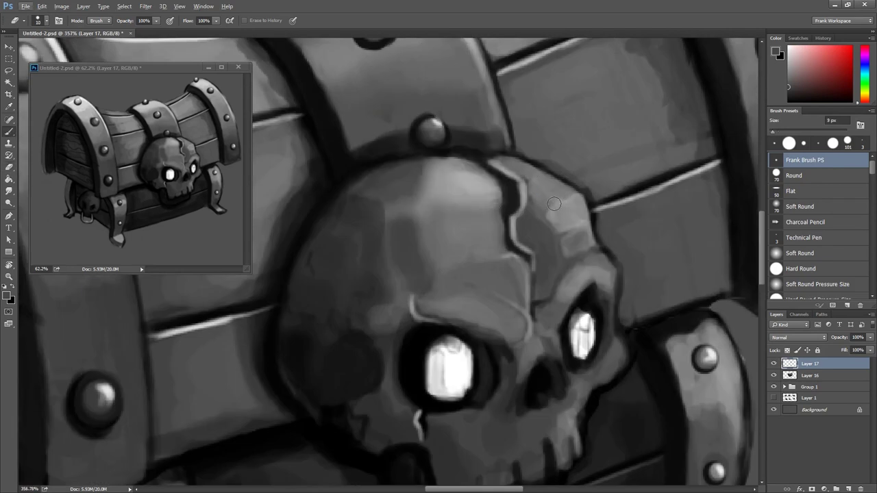
{"action": "key", "text": "b"}
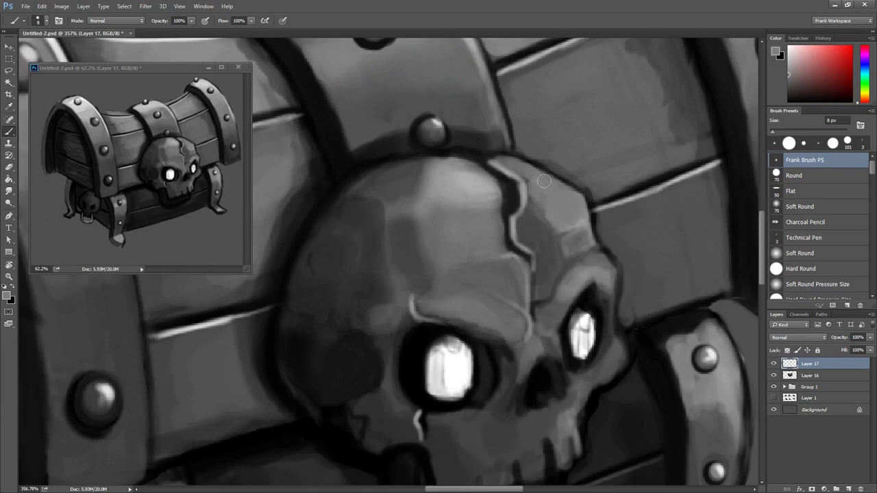
Paint darker shading on the skull's upper right and lighter grey beside the crack.
{"action": "left_click", "coordinate": [574, 235], "text": "alt"}
{"action": "left_click_drag", "start_coordinate": [567, 239], "coordinate": [579, 250]}
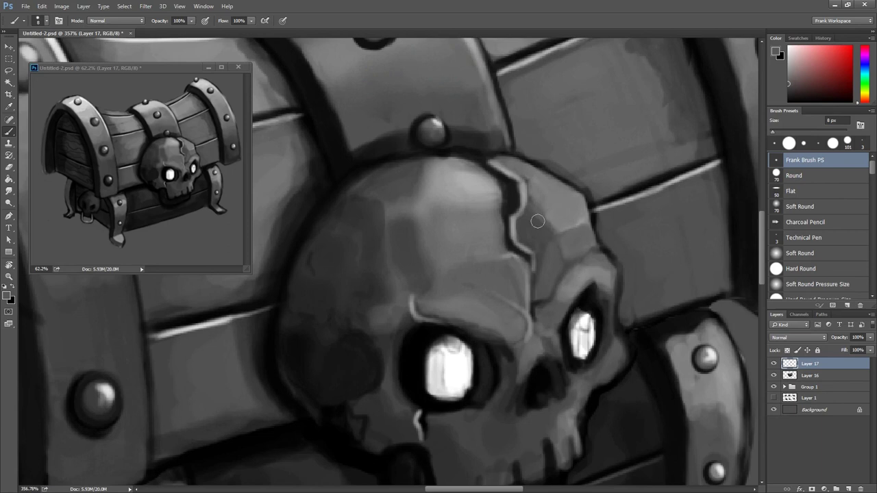
{"action": "key", "text": "alt"}
{"action": "left_click", "coordinate": [568, 202], "text": "alt"}
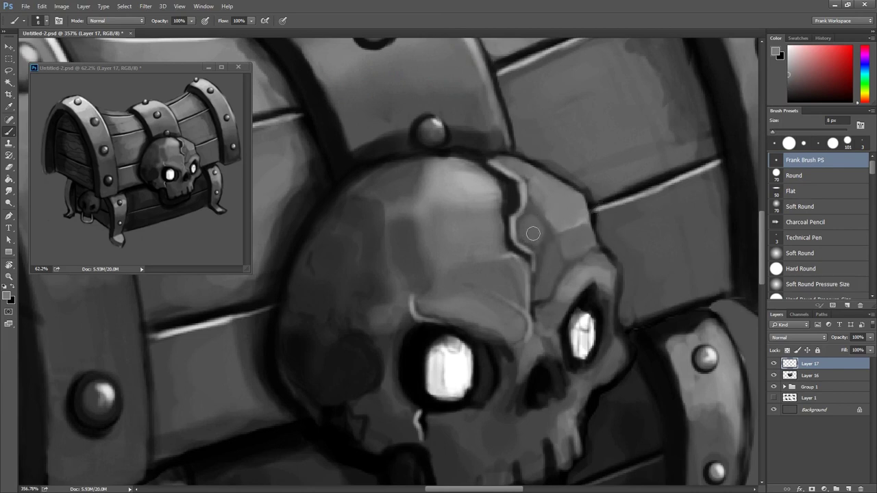
{"action": "left_click_drag", "start_coordinate": [532, 218], "coordinate": [538, 244]}
Draw thin light crack lines with branches across the skull's forehead.
{"action": "left_click", "coordinate": [787, 58]}
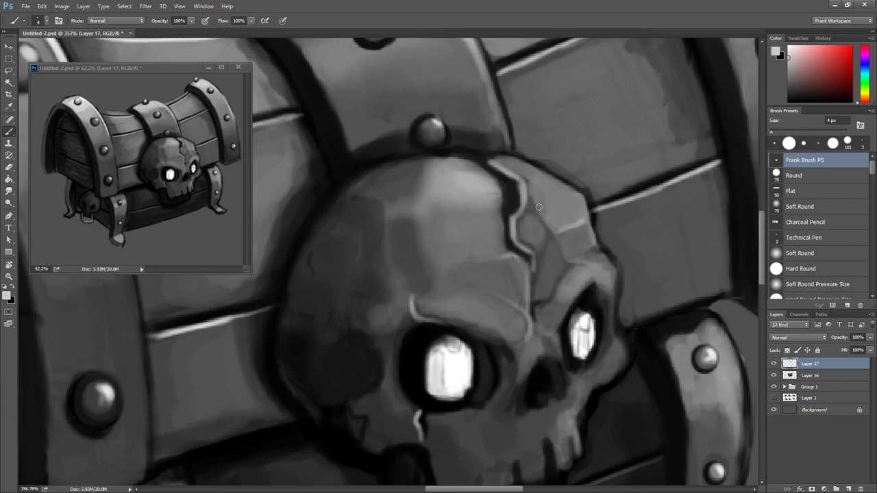
{"action": "left_click_drag", "start_coordinate": [459, 267], "coordinate": [499, 263]}
{"action": "mouse_move", "coordinate": [431, 267]}
{"action": "left_mouse_down"}
{"action": "mouse_move", "coordinate": [420, 222]}
{"action": "mouse_move", "coordinate": [423, 166]}
{"action": "left_mouse_up"}
{"action": "mouse_move", "coordinate": [417, 209]}
{"action": "left_mouse_down"}
{"action": "mouse_move", "coordinate": [385, 214]}
{"action": "mouse_move", "coordinate": [400, 278]}
{"action": "left_mouse_up"}
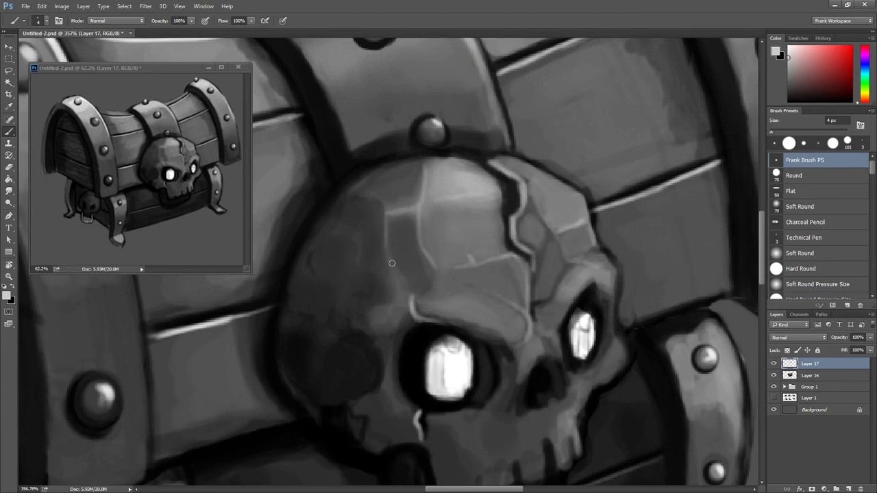
{"action": "left_click_drag", "start_coordinate": [385, 200], "coordinate": [362, 196]}
Darken the area beside the forehead crack and swap the foreground colour to near-black.
{"action": "scroll", "coordinate": [349, 189], "scroll_direction": "down", "scroll_amount": 2}
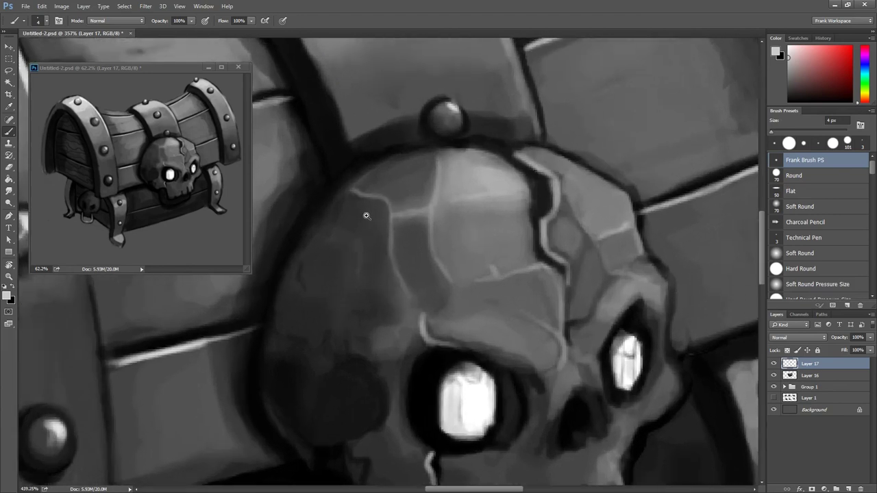
{"action": "scroll", "coordinate": [457, 183], "scroll_direction": "up", "scroll_amount": 3}
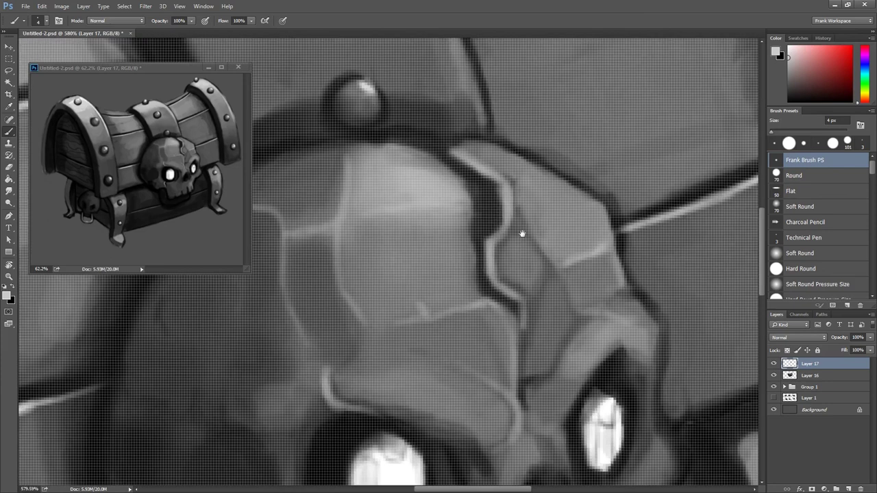
{"action": "scroll", "coordinate": [520, 233], "scroll_direction": "down", "scroll_amount": 2}
{"action": "left_click_drag", "start_coordinate": [473, 222], "coordinate": [471, 226]}
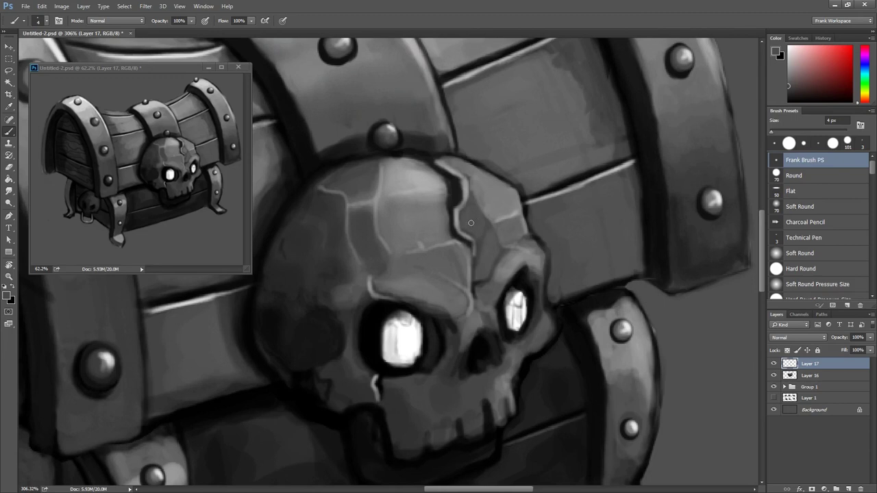
{"action": "key", "text": "x"}
{"action": "scroll", "coordinate": [480, 217], "scroll_direction": "down", "scroll_amount": 3}
Rotate the view clockwise, make Layer 17 visible, and add new Layer 18.
{"action": "key", "text": "r"}
{"action": "left_click_drag", "start_coordinate": [452, 247], "coordinate": [436, 279]}
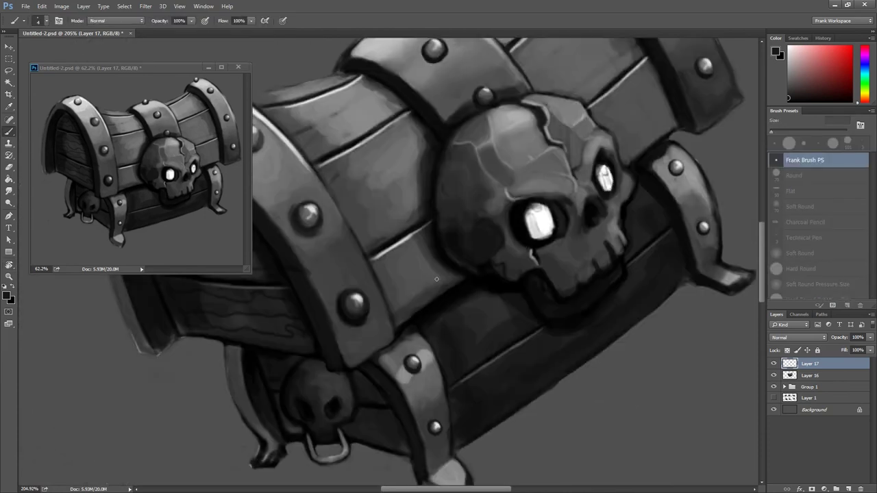
{"action": "left_click", "coordinate": [773, 363]}
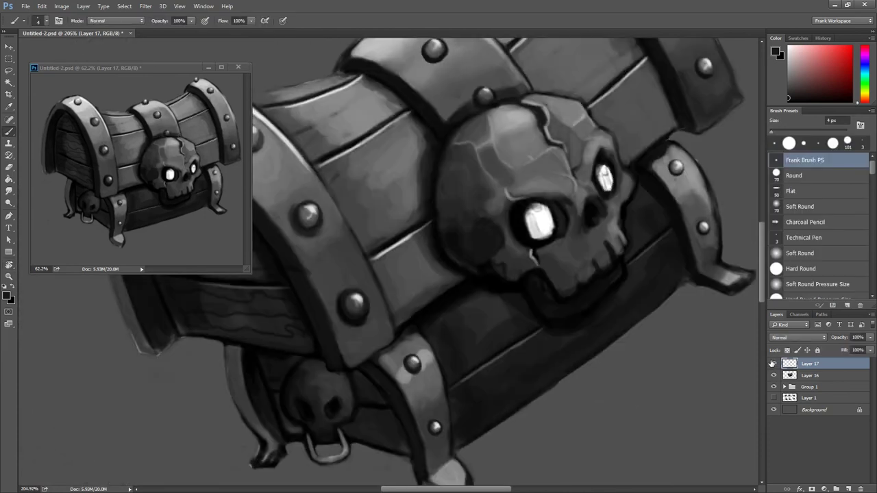
{"action": "left_click", "coordinate": [849, 489]}
{"action": "mouse_move", "coordinate": [808, 364]}
{"action": "left_mouse_down"}
{"action": "mouse_move", "coordinate": [808, 381]}
{"action": "mouse_move", "coordinate": [808, 362]}
{"action": "left_mouse_up"}
On Layer 18, paint dark wavy grain lines on a plank and the area right of the skull.
{"action": "left_click", "coordinate": [774, 375]}
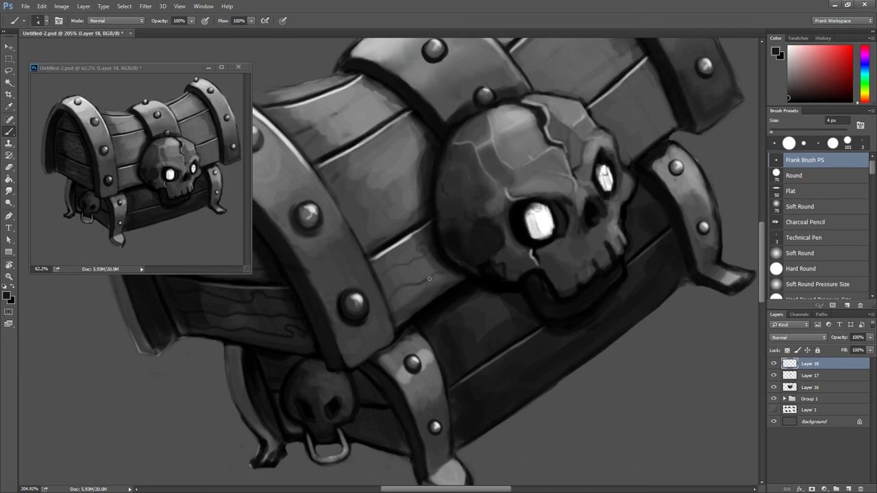
{"action": "left_click_drag", "start_coordinate": [384, 271], "coordinate": [421, 258]}
{"action": "mouse_move", "coordinate": [622, 155]}
{"action": "left_mouse_down"}
{"action": "mouse_move", "coordinate": [664, 116]}
{"action": "mouse_move", "coordinate": [623, 150]}
{"action": "left_mouse_up"}
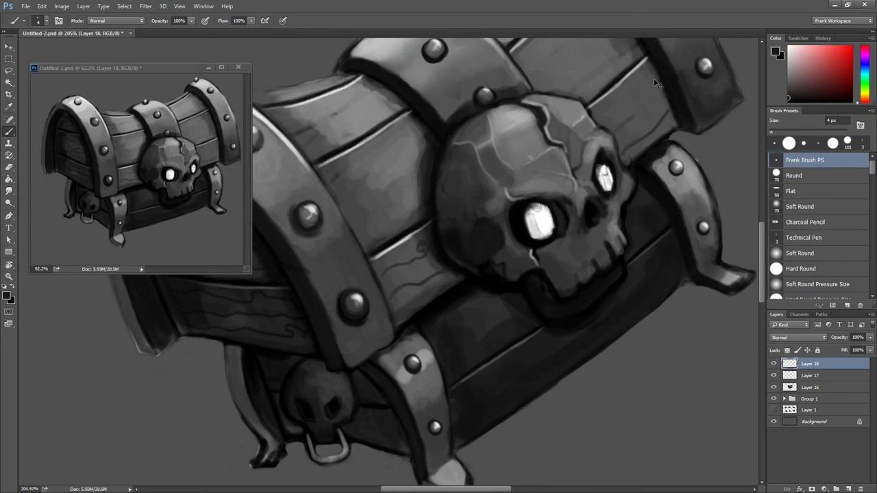
{"action": "mouse_move", "coordinate": [633, 117]}
{"action": "left_mouse_down"}
{"action": "mouse_move", "coordinate": [662, 89]}
{"action": "mouse_move", "coordinate": [637, 104]}
{"action": "mouse_move", "coordinate": [648, 124]}
{"action": "mouse_move", "coordinate": [637, 127]}
{"action": "mouse_move", "coordinate": [670, 110]}
{"action": "left_mouse_up"}
{"action": "mouse_move", "coordinate": [636, 85]}
{"action": "left_mouse_down"}
{"action": "mouse_move", "coordinate": [621, 137]}
{"action": "mouse_move", "coordinate": [665, 98]}
{"action": "left_mouse_up"}
{"action": "left_click_drag", "start_coordinate": [608, 122], "coordinate": [618, 97]}
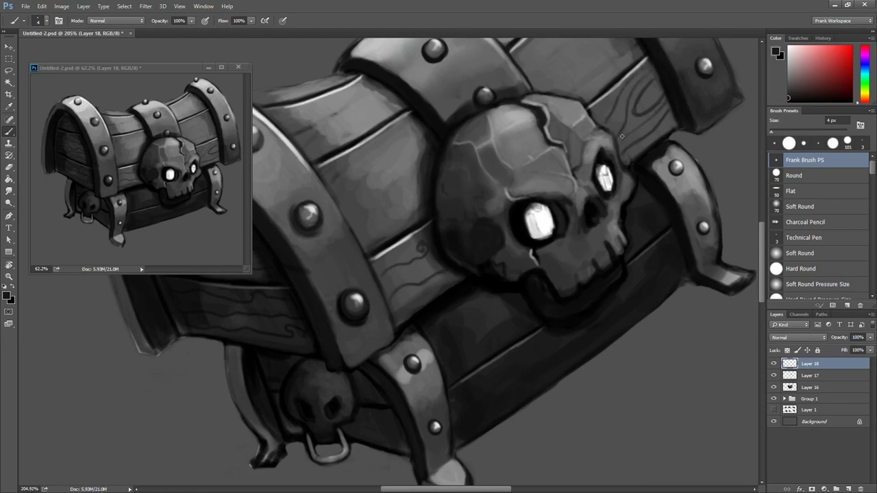
Add curved wood-grain lines to the upper and upper-right lid planks.
{"action": "scroll", "coordinate": [643, 124], "scroll_direction": "up", "scroll_amount": 3}
{"action": "scroll", "coordinate": [507, 218], "scroll_direction": "left", "scroll_amount": 3}
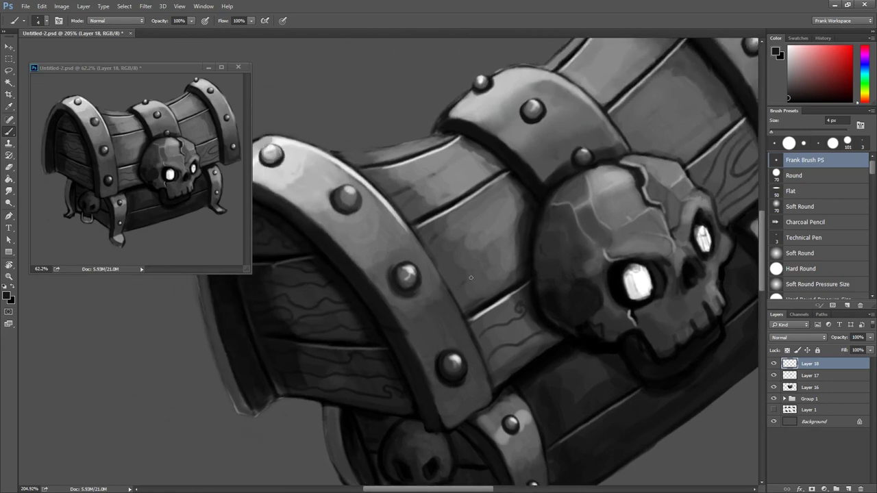
{"action": "left_click_drag", "start_coordinate": [480, 273], "coordinate": [515, 243]}
{"action": "mouse_move", "coordinate": [664, 135]}
{"action": "left_mouse_down"}
{"action": "mouse_move", "coordinate": [724, 77]}
{"action": "mouse_move", "coordinate": [713, 115]}
{"action": "mouse_move", "coordinate": [672, 153]}
{"action": "left_mouse_up"}
{"action": "left_click_drag", "start_coordinate": [712, 123], "coordinate": [678, 145]}
{"action": "mouse_move", "coordinate": [687, 76]}
{"action": "left_mouse_down"}
{"action": "mouse_move", "coordinate": [671, 107]}
{"action": "mouse_move", "coordinate": [649, 103]}
{"action": "mouse_move", "coordinate": [632, 137]}
{"action": "left_mouse_up"}
{"action": "mouse_move", "coordinate": [655, 97]}
{"action": "left_mouse_down"}
{"action": "mouse_move", "coordinate": [678, 108]}
{"action": "mouse_move", "coordinate": [695, 71]}
{"action": "left_mouse_up"}
Add grain strokes across the middle plank, undoing and redrawing one misplaced stroke.
{"action": "mouse_move", "coordinate": [464, 244]}
{"action": "left_mouse_down"}
{"action": "mouse_move", "coordinate": [484, 218]}
{"action": "mouse_move", "coordinate": [520, 200]}
{"action": "left_mouse_up"}
{"action": "mouse_move", "coordinate": [489, 232]}
{"action": "left_mouse_down"}
{"action": "mouse_move", "coordinate": [512, 234]}
{"action": "mouse_move", "coordinate": [502, 247]}
{"action": "left_mouse_up"}
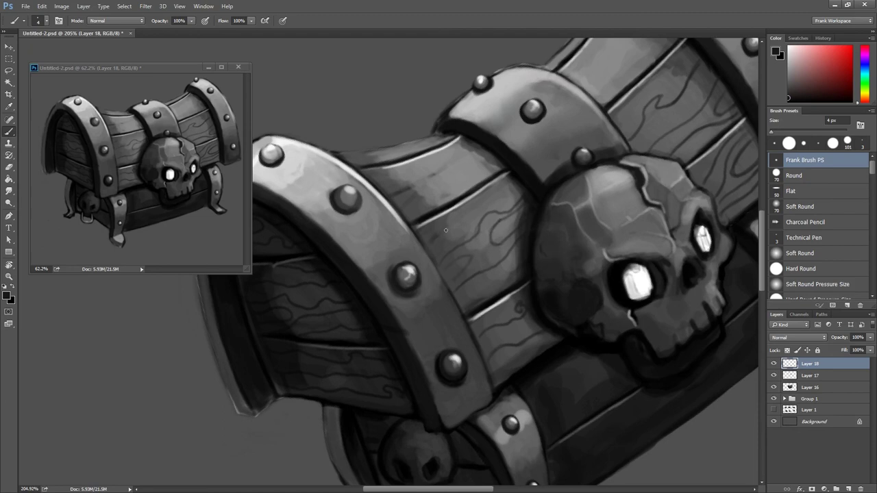
{"action": "mouse_move", "coordinate": [446, 230]}
{"action": "left_mouse_down"}
{"action": "mouse_move", "coordinate": [507, 188]}
{"action": "mouse_move", "coordinate": [442, 238]}
{"action": "mouse_move", "coordinate": [506, 197]}
{"action": "left_mouse_up"}
{"action": "mouse_move", "coordinate": [457, 247]}
{"action": "left_mouse_down"}
{"action": "mouse_move", "coordinate": [496, 211]}
{"action": "mouse_move", "coordinate": [519, 218]}
{"action": "left_mouse_up"}
{"action": "key", "text": "ctrl+z"}
{"action": "mouse_move", "coordinate": [449, 254]}
{"action": "left_mouse_down"}
{"action": "mouse_move", "coordinate": [527, 197]}
{"action": "mouse_move", "coordinate": [491, 237]}
{"action": "mouse_move", "coordinate": [515, 233]}
{"action": "left_mouse_up"}
{"action": "left_click_drag", "start_coordinate": [477, 274], "coordinate": [517, 243]}
Bring the lid's left end into view and extend grain lines along the upper plank.
{"action": "left_click_drag", "start_coordinate": [506, 283], "coordinate": [575, 332]}
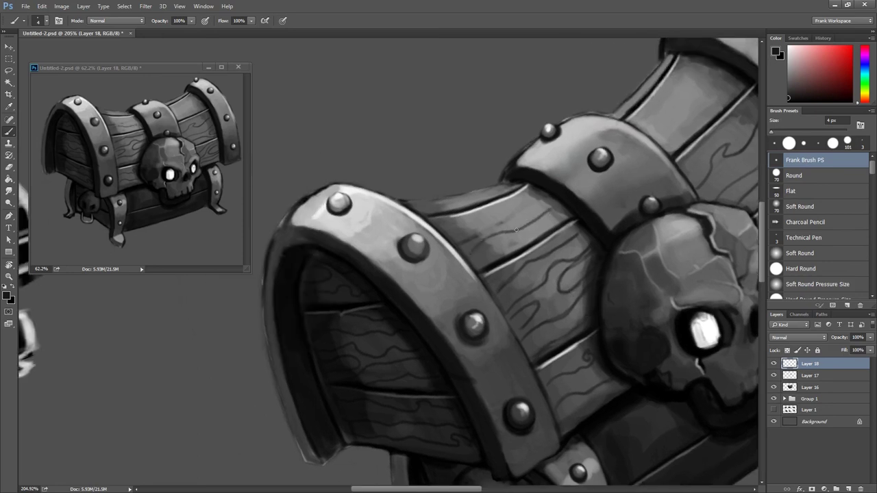
{"action": "left_click_drag", "start_coordinate": [472, 260], "coordinate": [501, 249]}
{"action": "left_click_drag", "start_coordinate": [462, 241], "coordinate": [530, 192]}
{"action": "mouse_move", "coordinate": [476, 236]}
{"action": "left_mouse_down"}
{"action": "mouse_move", "coordinate": [541, 197]}
{"action": "mouse_move", "coordinate": [493, 228]}
{"action": "mouse_move", "coordinate": [531, 188]}
{"action": "left_mouse_up"}
{"action": "left_click_drag", "start_coordinate": [488, 217], "coordinate": [454, 233]}
{"action": "mouse_move", "coordinate": [432, 206]}
{"action": "left_mouse_down"}
{"action": "mouse_move", "coordinate": [509, 184]}
{"action": "mouse_move", "coordinate": [424, 211]}
{"action": "left_mouse_up"}
Redraw the upper lid plank's grain lines with a higher curve and add two more.
{"action": "scroll", "coordinate": [647, 262], "scroll_direction": "down", "scroll_amount": 3}
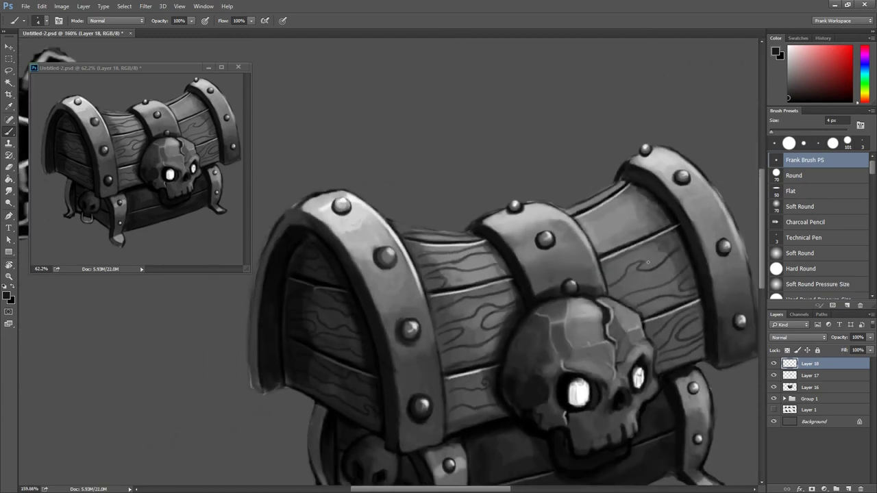
{"action": "scroll", "coordinate": [659, 255], "scroll_direction": "up", "scroll_amount": 3}
{"action": "mouse_move", "coordinate": [507, 219]}
{"action": "left_mouse_down"}
{"action": "mouse_move", "coordinate": [524, 214]}
{"action": "mouse_move", "coordinate": [512, 248]}
{"action": "mouse_move", "coordinate": [534, 215]}
{"action": "mouse_move", "coordinate": [512, 230]}
{"action": "mouse_move", "coordinate": [604, 165]}
{"action": "mouse_move", "coordinate": [527, 205]}
{"action": "mouse_move", "coordinate": [520, 200]}
{"action": "mouse_move", "coordinate": [571, 205]}
{"action": "left_mouse_up"}
{"action": "key", "text": "ctrl+z"}
{"action": "key", "text": "ctrl+z"}
{"action": "key", "text": "ctrl+z"}
{"action": "left_click_drag", "start_coordinate": [492, 218], "coordinate": [559, 201]}
{"action": "mouse_move", "coordinate": [613, 161]}
{"action": "left_mouse_down"}
{"action": "mouse_move", "coordinate": [526, 197]}
{"action": "mouse_move", "coordinate": [610, 137]}
{"action": "left_mouse_up"}
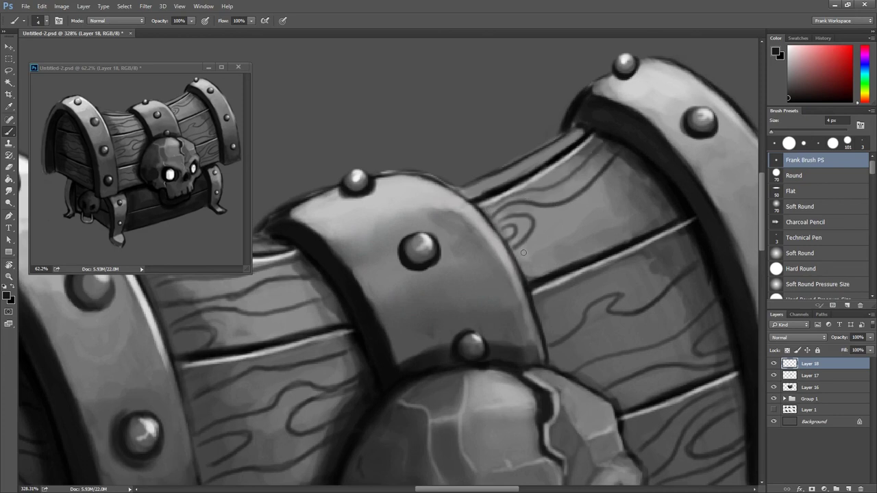
{"action": "mouse_move", "coordinate": [519, 263]}
{"action": "left_mouse_down"}
{"action": "mouse_move", "coordinate": [641, 179]}
{"action": "mouse_move", "coordinate": [521, 263]}
{"action": "mouse_move", "coordinate": [610, 198]}
{"action": "left_mouse_up"}
{"action": "mouse_move", "coordinate": [563, 259]}
{"action": "left_mouse_down"}
{"action": "mouse_move", "coordinate": [681, 206]}
{"action": "mouse_move", "coordinate": [623, 221]}
{"action": "mouse_move", "coordinate": [534, 278]}
{"action": "left_mouse_up"}
Rotate and zoom the view to reach the chest's side near the small skull.
{"action": "scroll", "coordinate": [563, 245], "scroll_direction": "down", "scroll_amount": 3}
{"action": "scroll", "coordinate": [583, 235], "scroll_direction": "up", "scroll_amount": 3}
{"action": "scroll", "coordinate": [573, 221], "scroll_direction": "down", "scroll_amount": 3}
{"action": "scroll", "coordinate": [593, 215], "scroll_direction": "down", "scroll_amount": 1}
{"action": "scroll", "coordinate": [593, 215], "scroll_direction": "up", "scroll_amount": 1}
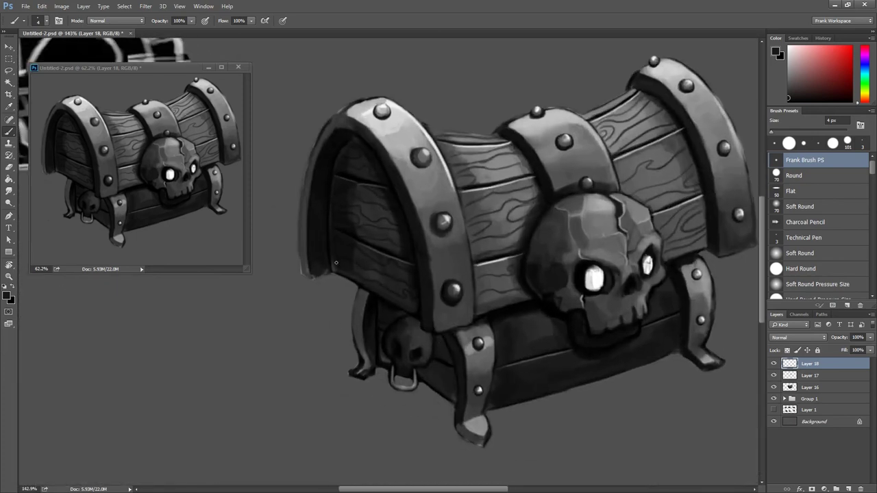
{"action": "key", "text": "r"}
{"action": "left_click_drag", "start_coordinate": [368, 292], "coordinate": [354, 272]}
{"action": "scroll", "coordinate": [354, 273], "scroll_direction": "up", "scroll_amount": 1}
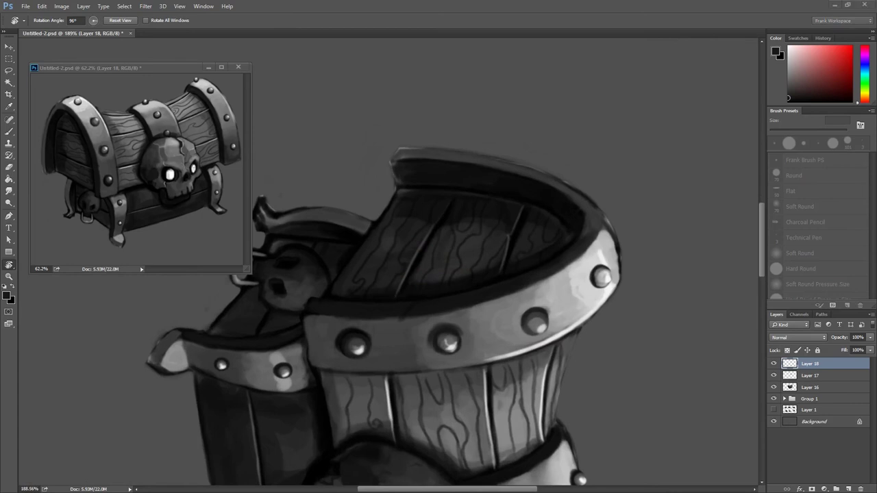
{"action": "scroll", "coordinate": [305, 213], "scroll_direction": "up", "scroll_amount": 2}
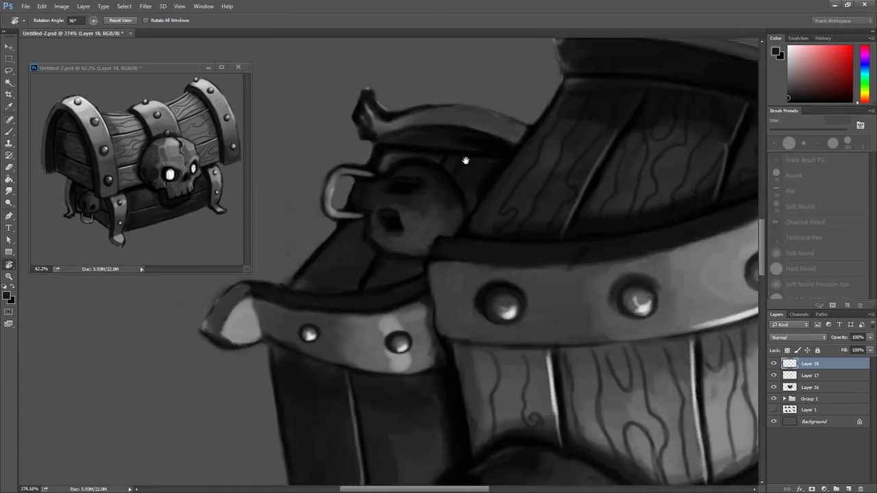
{"action": "scroll", "coordinate": [424, 180], "scroll_direction": "up", "scroll_amount": 1}
{"action": "key", "text": "b"}
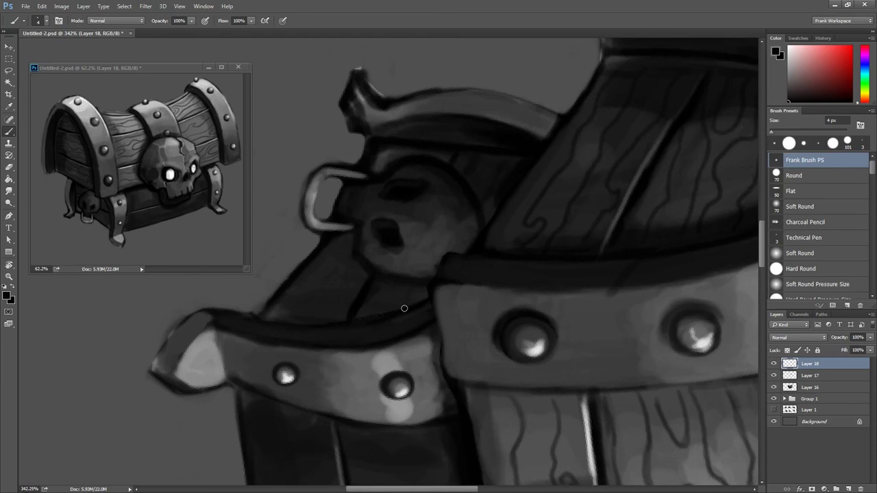
Darken the strap below the small side skull with dark strokes, then recentre the chest.
{"action": "mouse_move", "coordinate": [321, 290]}
{"action": "left_mouse_down"}
{"action": "mouse_move", "coordinate": [314, 315]}
{"action": "mouse_move", "coordinate": [274, 318]}
{"action": "mouse_move", "coordinate": [347, 241]}
{"action": "left_mouse_up"}
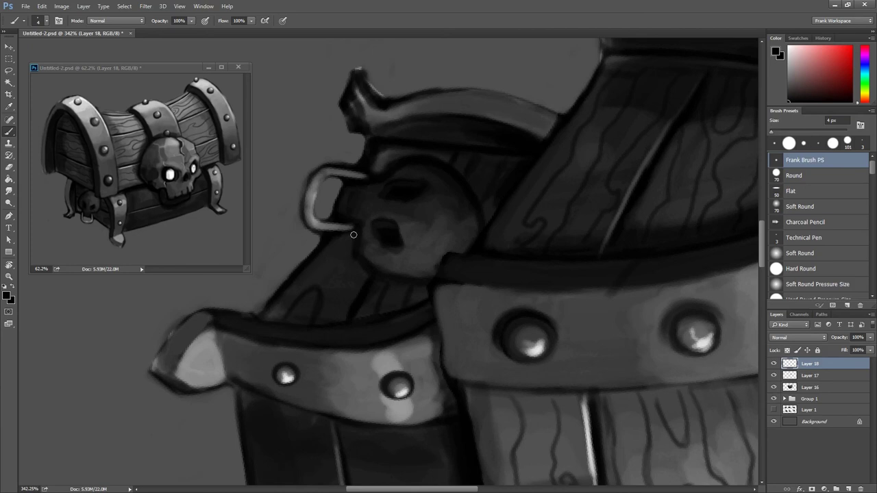
{"action": "left_click_drag", "start_coordinate": [322, 269], "coordinate": [274, 317]}
{"action": "left_click_drag", "start_coordinate": [331, 320], "coordinate": [346, 282]}
{"action": "scroll", "coordinate": [319, 324], "scroll_direction": "down", "scroll_amount": 2}
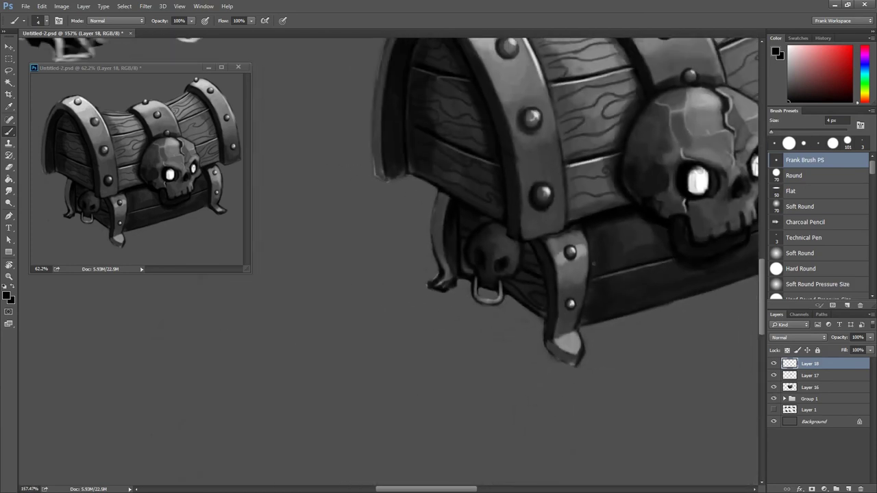
{"action": "scroll", "coordinate": [590, 294], "scroll_direction": "down", "scroll_amount": 2}
{"action": "left_click_drag", "start_coordinate": [627, 242], "coordinate": [544, 304]}
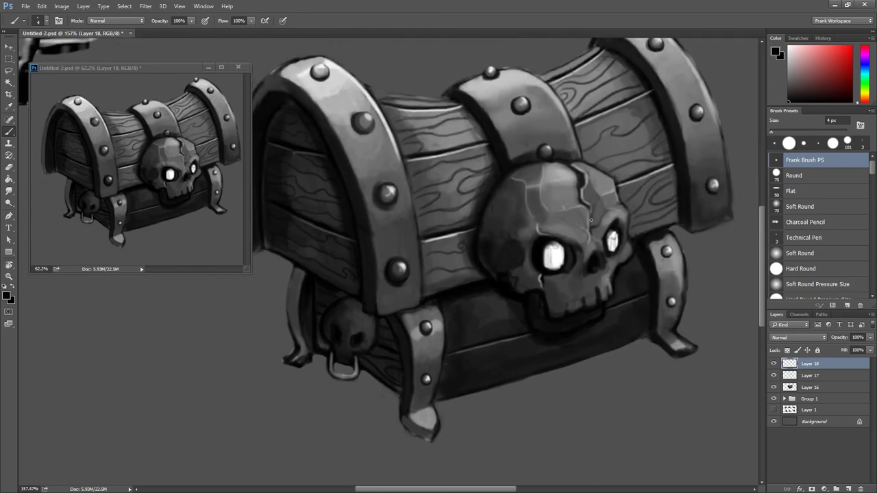
Tilt the view and paint dark grain lines on the right front planks and along the skull's right edge.
{"action": "key", "text": "r"}
{"action": "left_click_drag", "start_coordinate": [464, 289], "coordinate": [454, 298]}
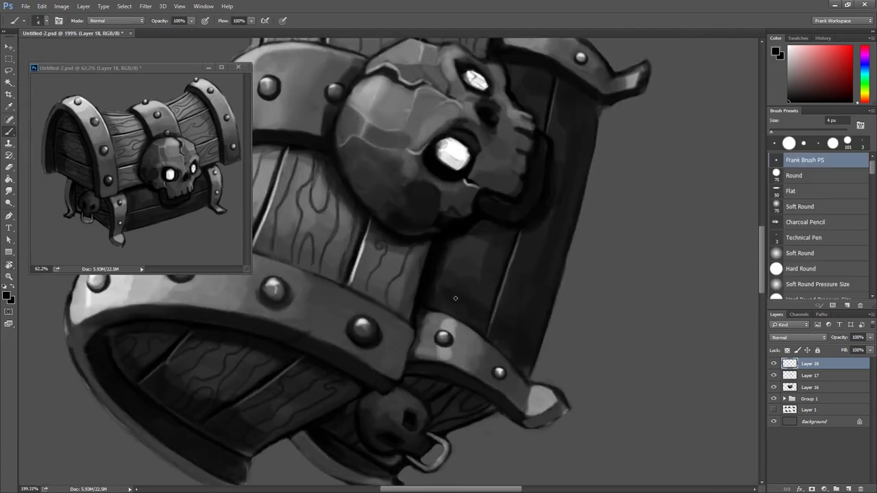
{"action": "left_click_drag", "start_coordinate": [472, 283], "coordinate": [475, 247]}
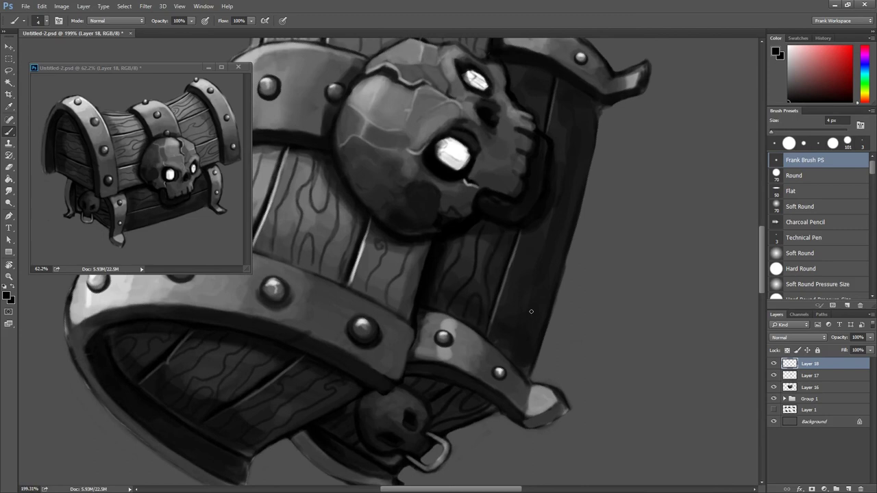
{"action": "left_click_drag", "start_coordinate": [522, 70], "coordinate": [519, 90]}
{"action": "left_click_drag", "start_coordinate": [541, 226], "coordinate": [502, 339]}
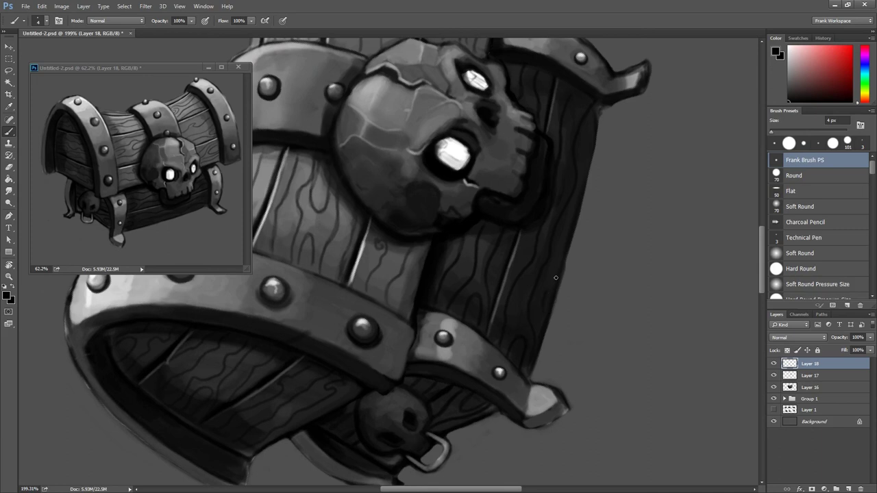
{"action": "scroll", "coordinate": [584, 318], "scroll_direction": "down", "scroll_amount": 3}
{"action": "scroll", "coordinate": [584, 317], "scroll_direction": "down", "scroll_amount": 2}
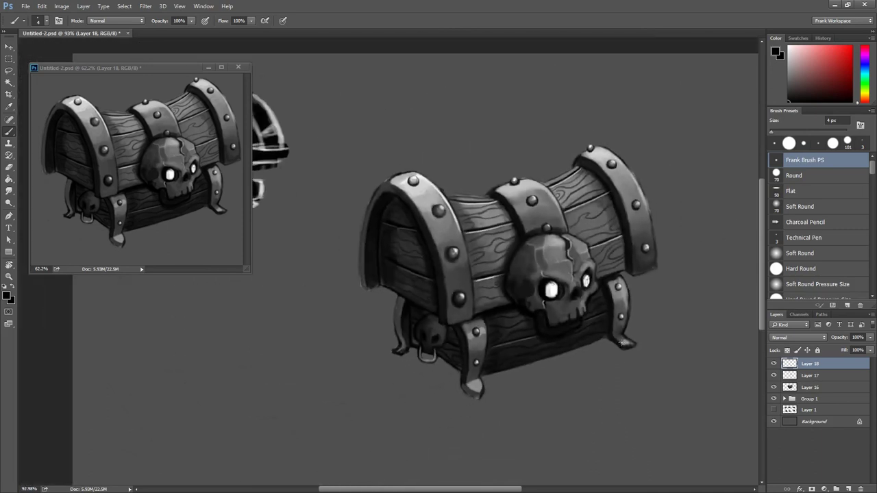
Zoom in on the skull and brighten its glowing right eye with a 2 px white brush.
{"action": "scroll", "coordinate": [616, 334], "scroll_direction": "up", "scroll_amount": 3}
{"action": "scroll", "coordinate": [589, 294], "scroll_direction": "up", "scroll_amount": 2}
{"action": "scroll", "coordinate": [576, 268], "scroll_direction": "up", "scroll_amount": 1}
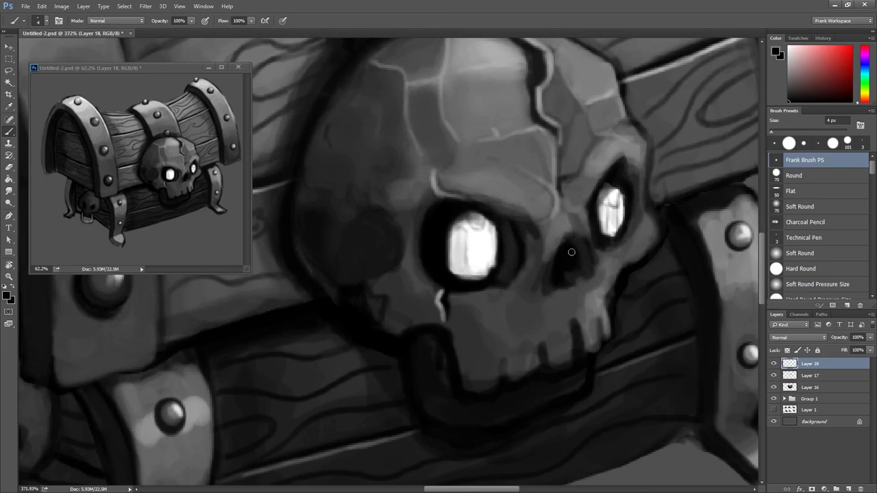
{"action": "scroll", "coordinate": [574, 250], "scroll_direction": "up", "scroll_amount": 1}
{"action": "key", "text": "bracketleft"}
{"action": "key", "text": "bracketleft"}
{"action": "key", "text": "x"}
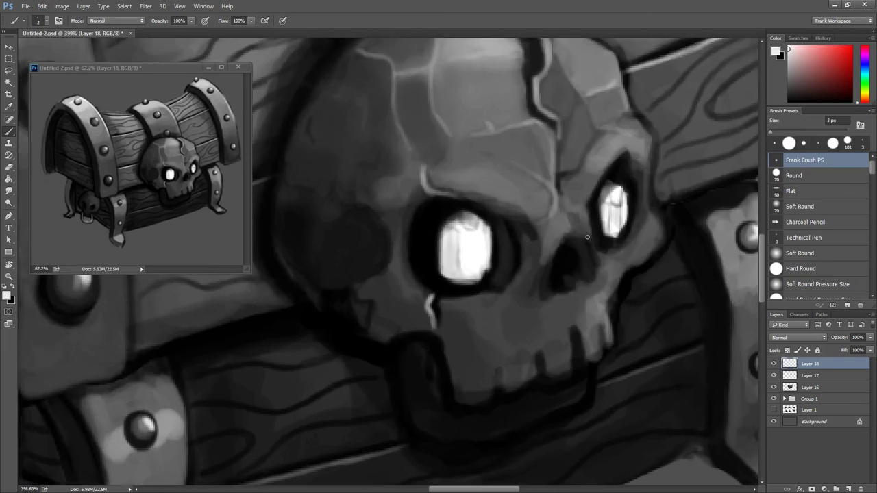
{"action": "left_click_drag", "start_coordinate": [578, 234], "coordinate": [599, 228]}
{"action": "left_click_drag", "start_coordinate": [617, 202], "coordinate": [618, 211]}
Paint dark grey detail marks inside both eye sockets with a 1 px brush.
{"action": "left_click", "coordinate": [463, 222], "text": "alt"}
{"action": "key", "text": "bracketleft"}
{"action": "left_click", "coordinate": [440, 278], "text": "alt"}
{"action": "left_click", "coordinate": [452, 279], "text": "alt"}
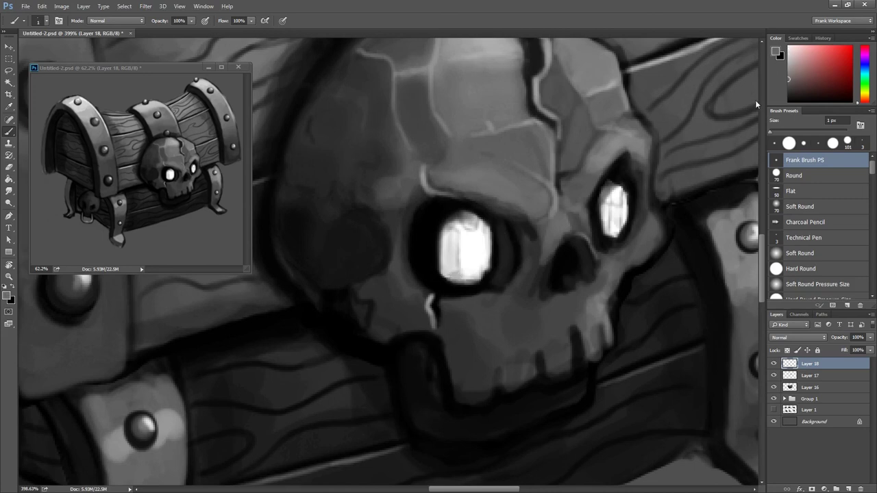
{"action": "left_click_drag", "start_coordinate": [467, 256], "coordinate": [472, 268]}
{"action": "left_click", "coordinate": [618, 214], "text": "alt"}
{"action": "left_click", "coordinate": [605, 211], "text": "alt"}
{"action": "left_click_drag", "start_coordinate": [604, 212], "coordinate": [606, 228]}
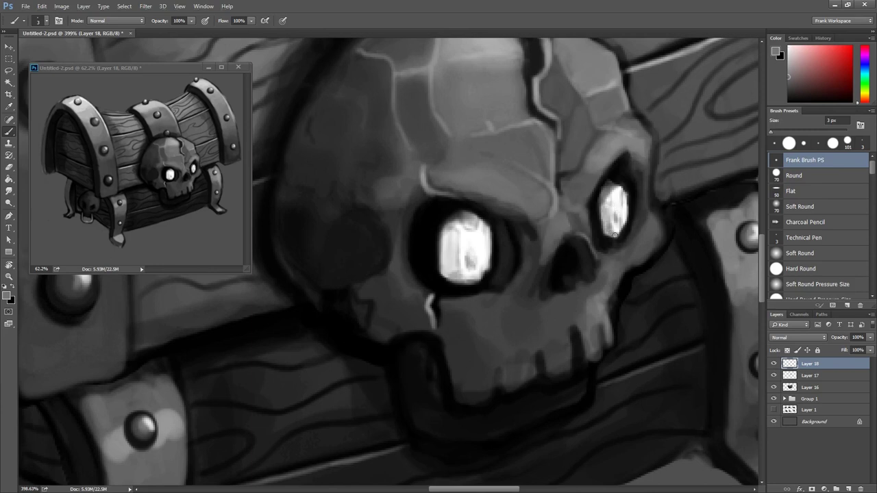
Try lighter and darker greys from the skull, adjusting the brush between 3 and 7 px.
{"action": "scroll", "coordinate": [614, 234], "scroll_direction": "down", "scroll_amount": 3}
{"action": "scroll", "coordinate": [623, 229], "scroll_direction": "down", "scroll_amount": 3}
{"action": "scroll", "coordinate": [614, 236], "scroll_direction": "up", "scroll_amount": 3}
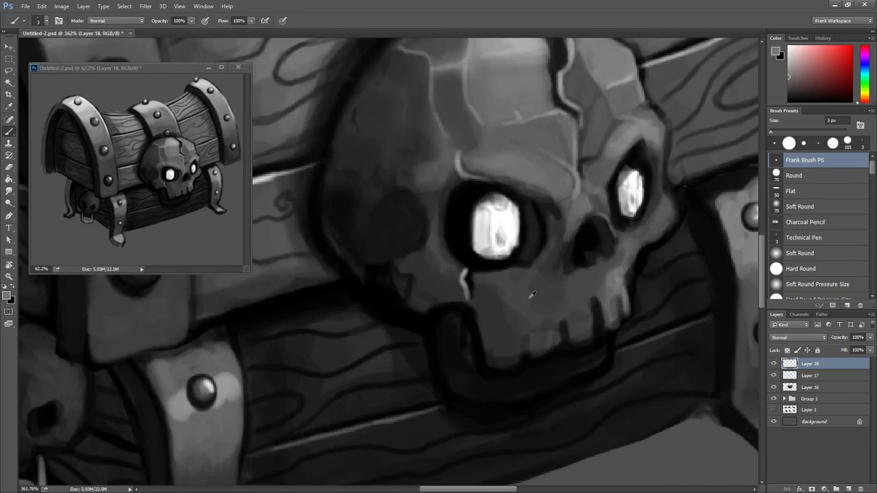
{"action": "left_click", "coordinate": [788, 80]}
{"action": "key", "text": "bracketright"}
{"action": "key", "text": "bracketright"}
{"action": "key", "text": "bracketright"}
{"action": "left_click", "coordinate": [502, 280], "text": "alt"}
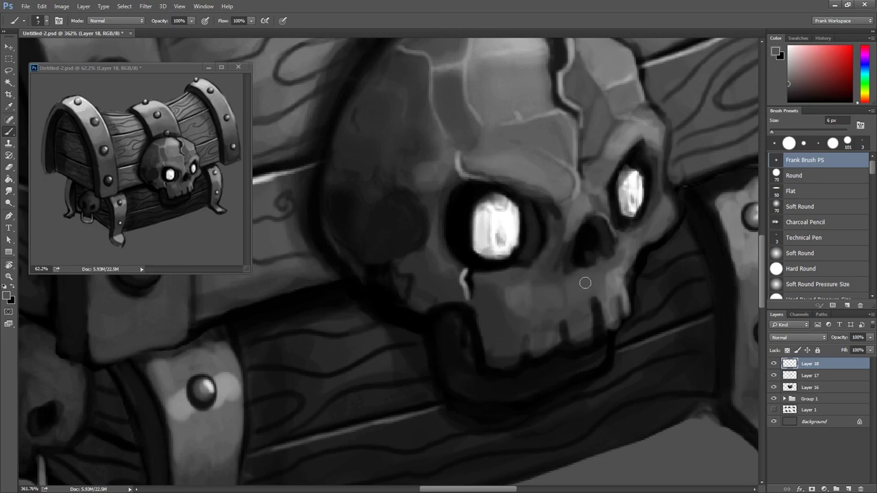
{"action": "left_click", "coordinate": [502, 312], "text": "alt"}
{"action": "left_click", "coordinate": [502, 330], "text": "alt"}
{"action": "key", "text": "bracketleft"}
{"action": "key", "text": "bracketleft"}
{"action": "key", "text": "bracketleft"}
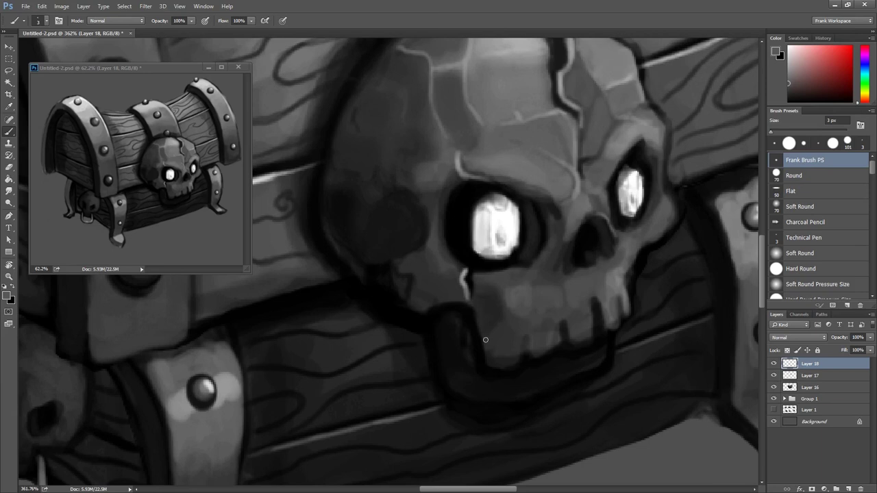
{"action": "key", "text": "bracketright"}
{"action": "key", "text": "bracketright"}
{"action": "key", "text": "bracketright"}
{"action": "left_click", "coordinate": [493, 350]}
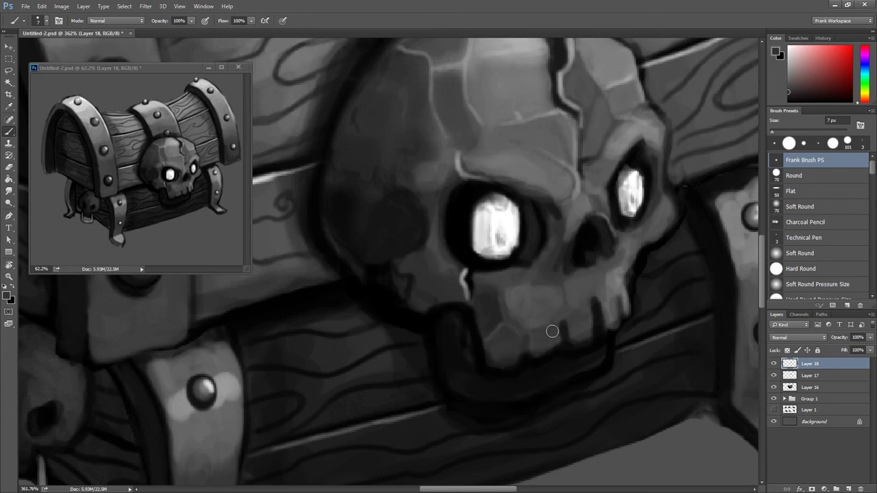
Highlight the tooth edges and the skull's right edge with a near-white 3 px brush.
{"action": "left_click_drag", "start_coordinate": [788, 91], "coordinate": [787, 52]}
{"action": "key", "text": "bracketleft"}
{"action": "key", "text": "bracketleft"}
{"action": "key", "text": "bracketleft"}
{"action": "mouse_move", "coordinate": [557, 321]}
{"action": "left_mouse_down"}
{"action": "mouse_move", "coordinate": [534, 334]}
{"action": "mouse_move", "coordinate": [588, 305]}
{"action": "mouse_move", "coordinate": [596, 334]}
{"action": "mouse_move", "coordinate": [592, 296]}
{"action": "left_mouse_up"}
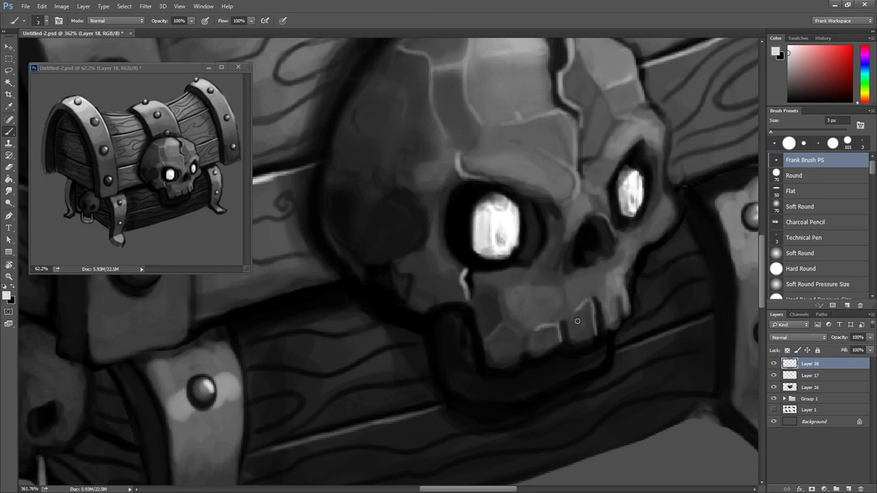
{"action": "left_click_drag", "start_coordinate": [492, 334], "coordinate": [514, 325]}
{"action": "mouse_move", "coordinate": [602, 299]}
{"action": "left_mouse_down"}
{"action": "mouse_move", "coordinate": [619, 293]}
{"action": "mouse_move", "coordinate": [621, 321]}
{"action": "left_mouse_up"}
{"action": "left_click_drag", "start_coordinate": [623, 283], "coordinate": [633, 316]}
{"action": "mouse_move", "coordinate": [608, 274]}
{"action": "left_mouse_down"}
{"action": "mouse_move", "coordinate": [607, 285]}
{"action": "mouse_move", "coordinate": [566, 276]}
{"action": "mouse_move", "coordinate": [568, 305]}
{"action": "left_mouse_up"}
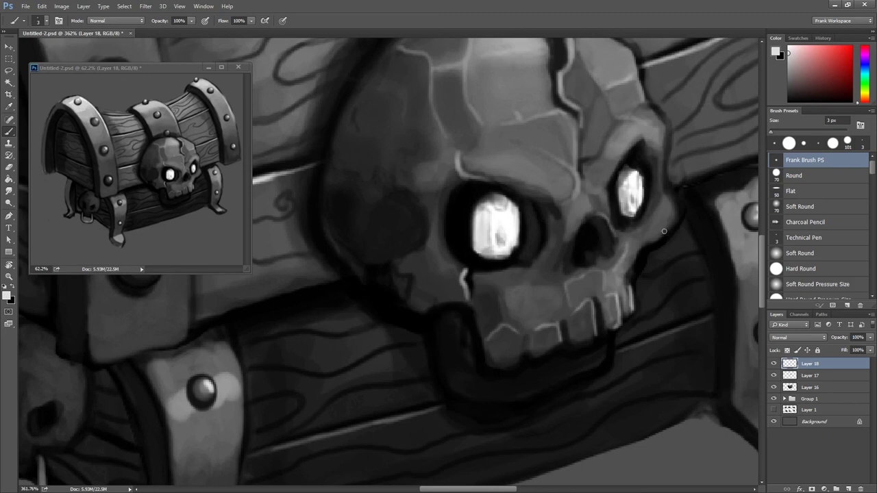
{"action": "mouse_move", "coordinate": [673, 193]}
{"action": "left_mouse_down"}
{"action": "mouse_move", "coordinate": [654, 240]}
{"action": "mouse_move", "coordinate": [677, 216]}
{"action": "left_mouse_up"}
{"action": "scroll", "coordinate": [663, 147], "scroll_direction": "down", "scroll_amount": 5}
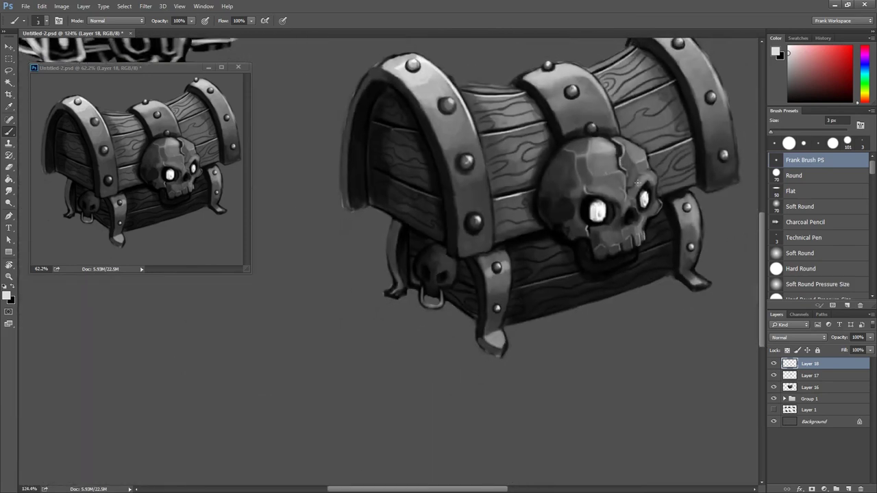
Rotate the canvas to angle the inner lid and set a 1 px light-grey brush.
{"action": "scroll", "coordinate": [417, 187], "scroll_direction": "up", "scroll_amount": 2}
{"action": "scroll", "coordinate": [400, 182], "scroll_direction": "up", "scroll_amount": 2}
{"action": "key", "text": "r"}
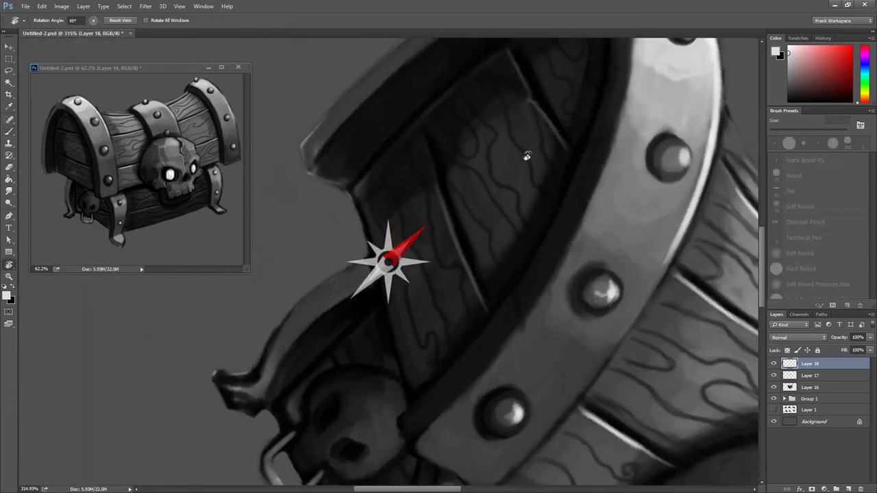
{"action": "left_click_drag", "start_coordinate": [387, 169], "coordinate": [522, 130]}
{"action": "scroll", "coordinate": [500, 153], "scroll_direction": "up", "scroll_amount": 1}
{"action": "scroll", "coordinate": [527, 169], "scroll_direction": "up", "scroll_amount": 1}
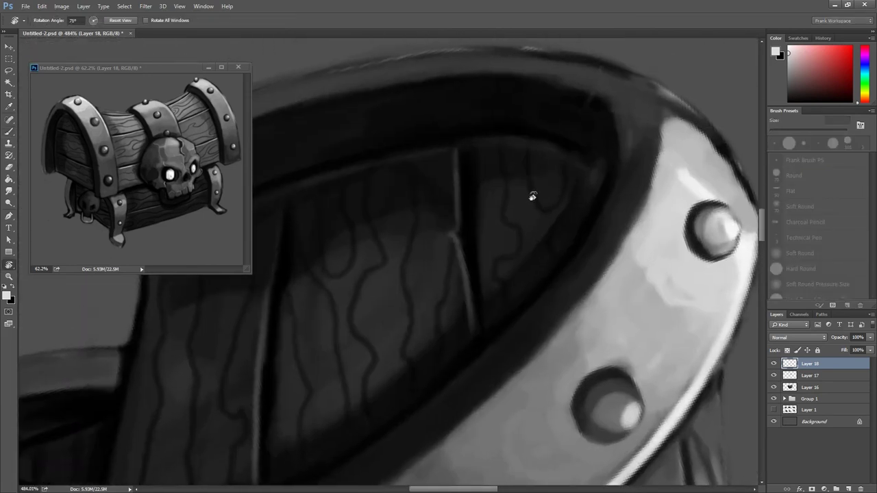
{"action": "key", "text": "b"}
{"action": "left_click", "coordinate": [531, 159], "text": "alt"}
{"action": "left_click", "coordinate": [528, 156], "text": "alt"}
{"action": "key", "text": "bracketleft"}
{"action": "key", "text": "bracketleft"}
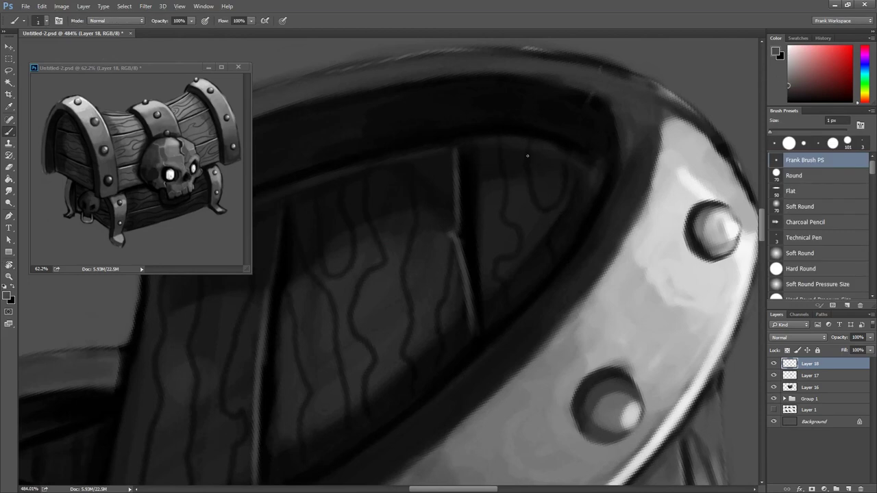
{"action": "left_click", "coordinate": [522, 147], "text": "alt"}
{"action": "left_click", "coordinate": [526, 144], "text": "alt"}
Paint wavy light grain lines across the inner lid planks.
{"action": "left_click_drag", "start_coordinate": [527, 181], "coordinate": [538, 207]}
{"action": "mouse_move", "coordinate": [498, 146]}
{"action": "left_mouse_down"}
{"action": "mouse_move", "coordinate": [502, 218]}
{"action": "mouse_move", "coordinate": [515, 249]}
{"action": "mouse_move", "coordinate": [493, 286]}
{"action": "left_mouse_up"}
{"action": "left_click_drag", "start_coordinate": [450, 245], "coordinate": [436, 375]}
{"action": "mouse_move", "coordinate": [412, 202]}
{"action": "left_mouse_down"}
{"action": "mouse_move", "coordinate": [400, 353]}
{"action": "mouse_move", "coordinate": [412, 382]}
{"action": "mouse_move", "coordinate": [476, 369]}
{"action": "left_mouse_up"}
{"action": "mouse_move", "coordinate": [428, 144]}
{"action": "left_mouse_down"}
{"action": "mouse_move", "coordinate": [440, 205]}
{"action": "mouse_move", "coordinate": [411, 278]}
{"action": "mouse_move", "coordinate": [431, 321]}
{"action": "mouse_move", "coordinate": [428, 385]}
{"action": "mouse_move", "coordinate": [363, 224]}
{"action": "mouse_move", "coordinate": [397, 244]}
{"action": "mouse_move", "coordinate": [421, 226]}
{"action": "mouse_move", "coordinate": [404, 290]}
{"action": "mouse_move", "coordinate": [415, 338]}
{"action": "mouse_move", "coordinate": [411, 398]}
{"action": "left_mouse_up"}
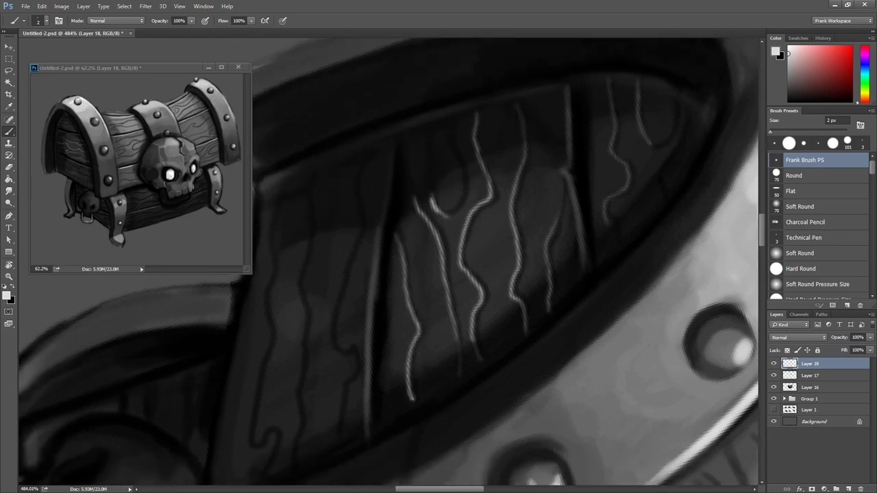
{"action": "scroll", "coordinate": [371, 215], "scroll_direction": "down", "scroll_amount": 3}
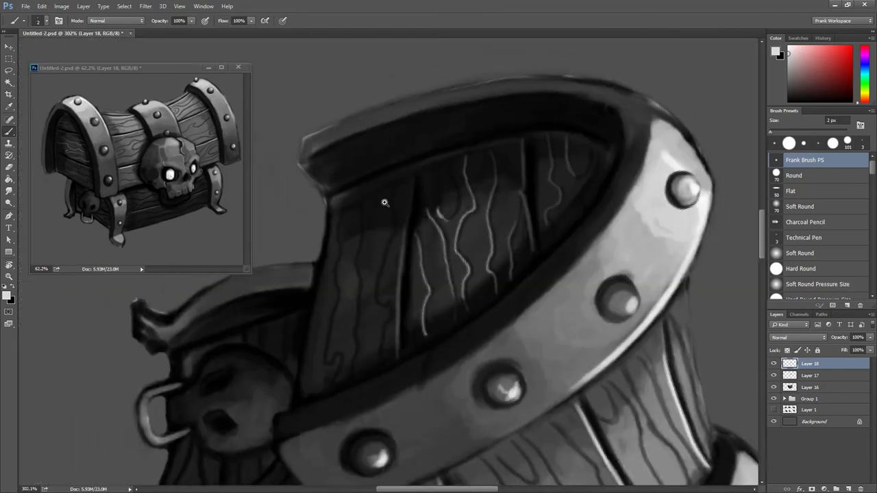
{"action": "scroll", "coordinate": [384, 202], "scroll_direction": "up", "scroll_amount": 2}
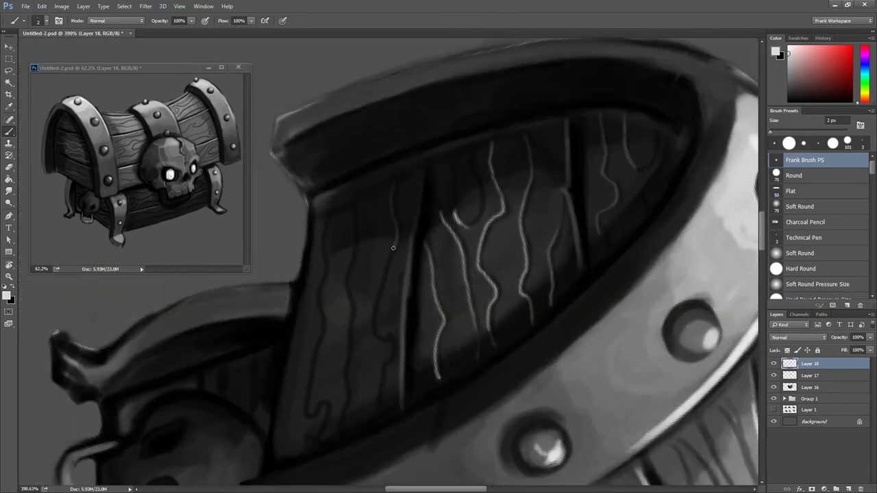
{"action": "left_click_drag", "start_coordinate": [382, 272], "coordinate": [372, 310]}
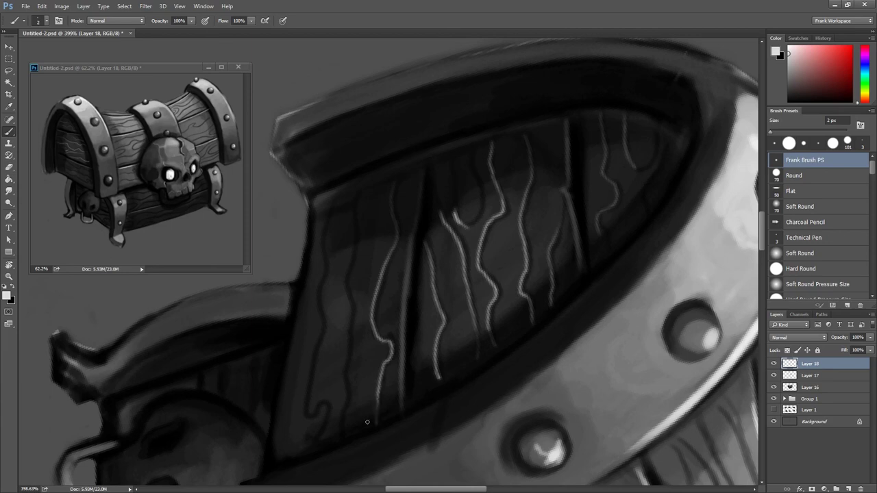
{"action": "left_click_drag", "start_coordinate": [344, 388], "coordinate": [352, 251]}
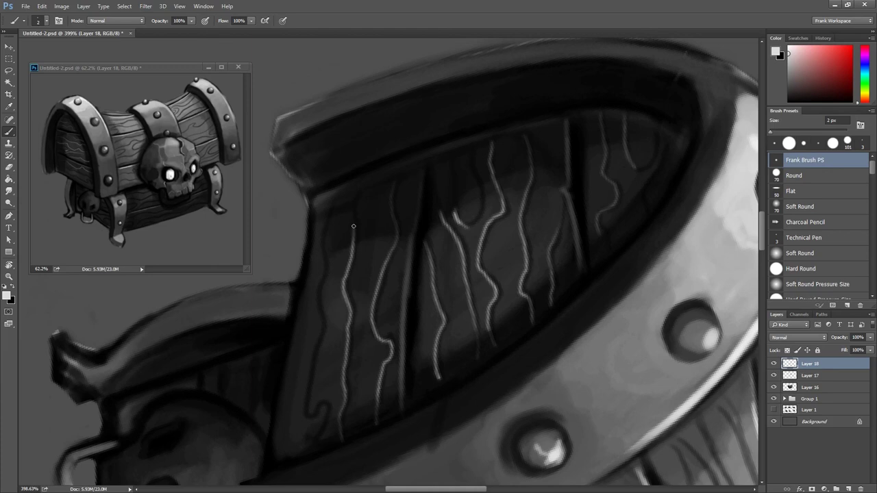
{"action": "left_click_drag", "start_coordinate": [324, 258], "coordinate": [305, 413]}
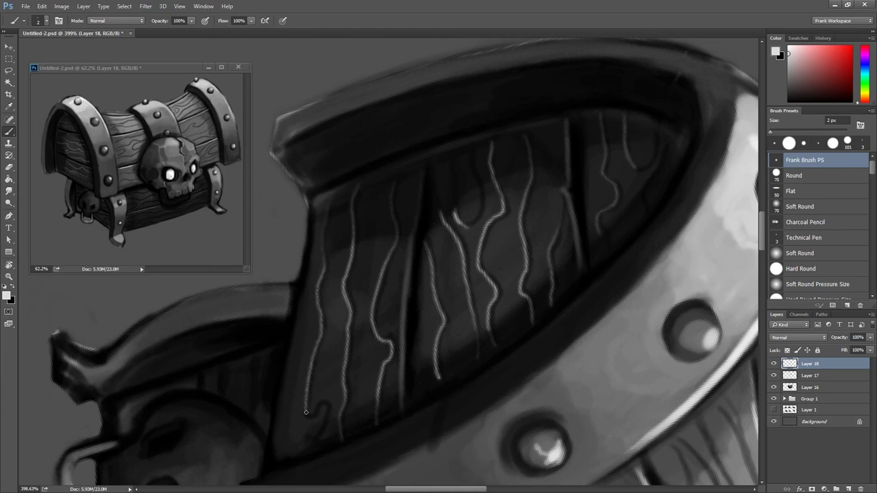
Add light grain lines and an edge highlight to the dark wood below the small skull.
{"action": "scroll", "coordinate": [312, 446], "scroll_direction": "down", "scroll_amount": 3}
{"action": "scroll", "coordinate": [337, 253], "scroll_direction": "left", "scroll_amount": 3}
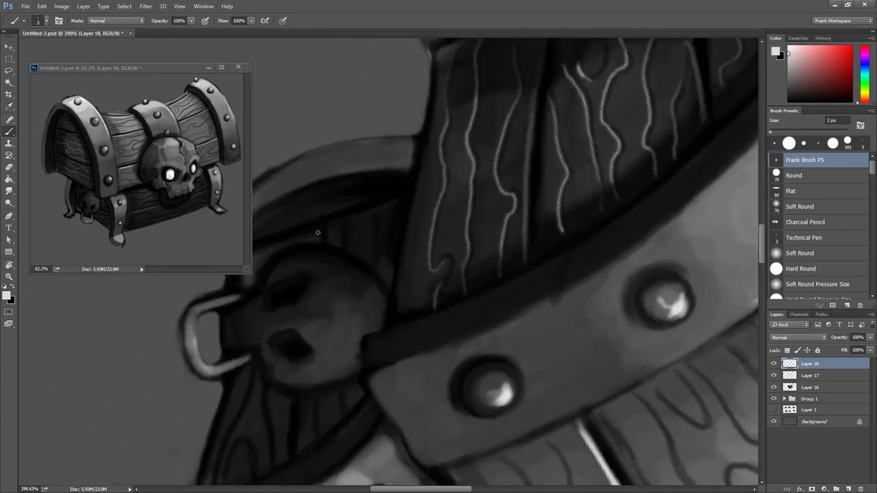
{"action": "left_click_drag", "start_coordinate": [380, 218], "coordinate": [373, 259]}
{"action": "scroll", "coordinate": [340, 237], "scroll_direction": "down", "scroll_amount": 1}
{"action": "scroll", "coordinate": [332, 209], "scroll_direction": "left", "scroll_amount": 1}
{"action": "left_click_drag", "start_coordinate": [338, 369], "coordinate": [335, 426]}
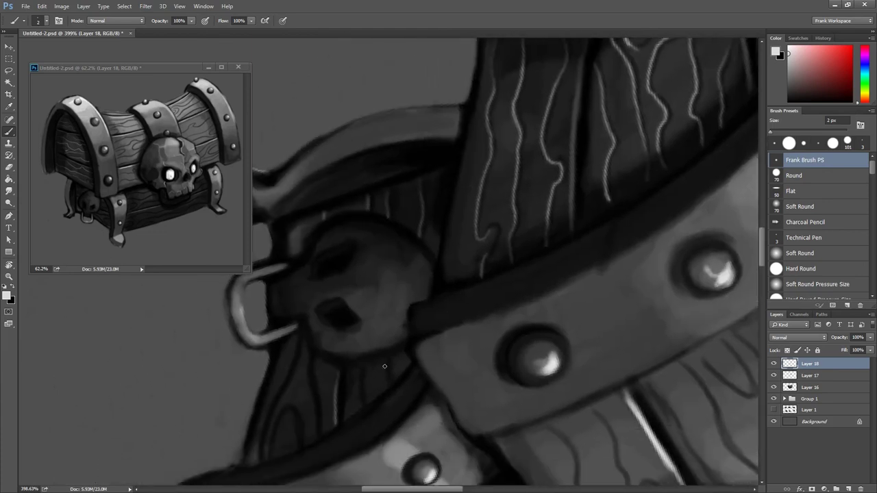
{"action": "left_click_drag", "start_coordinate": [364, 376], "coordinate": [357, 404]}
{"action": "left_click_drag", "start_coordinate": [307, 379], "coordinate": [320, 438]}
{"action": "mouse_move", "coordinate": [300, 340]}
{"action": "left_mouse_down"}
{"action": "mouse_move", "coordinate": [258, 455]}
{"action": "mouse_move", "coordinate": [274, 421]}
{"action": "left_mouse_up"}
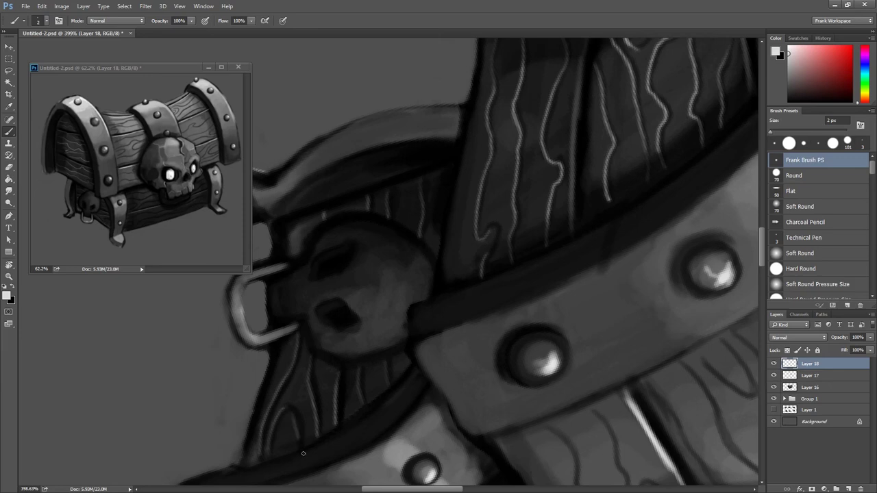
{"action": "scroll", "coordinate": [296, 432], "scroll_direction": "down", "scroll_amount": 3}
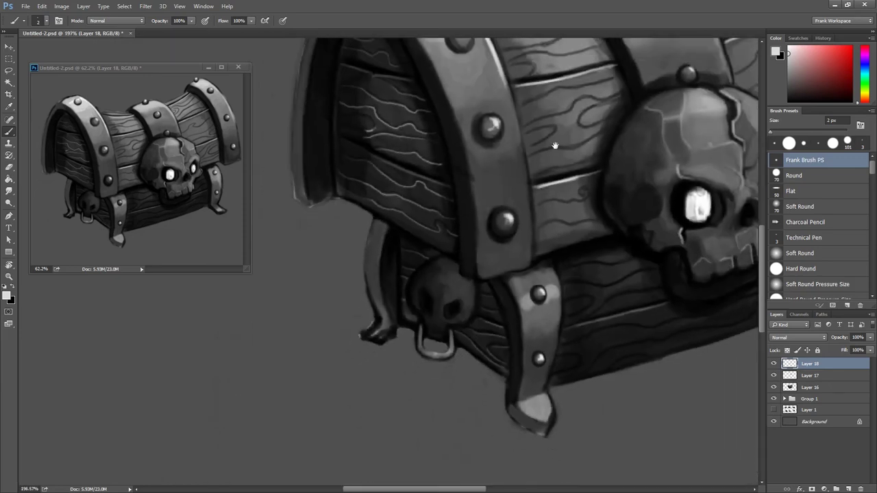
Rotate the canvas along the planks and paint light highlights down the grain curves.
{"action": "left_click_drag", "start_coordinate": [550, 151], "coordinate": [466, 254]}
{"action": "key", "text": "r"}
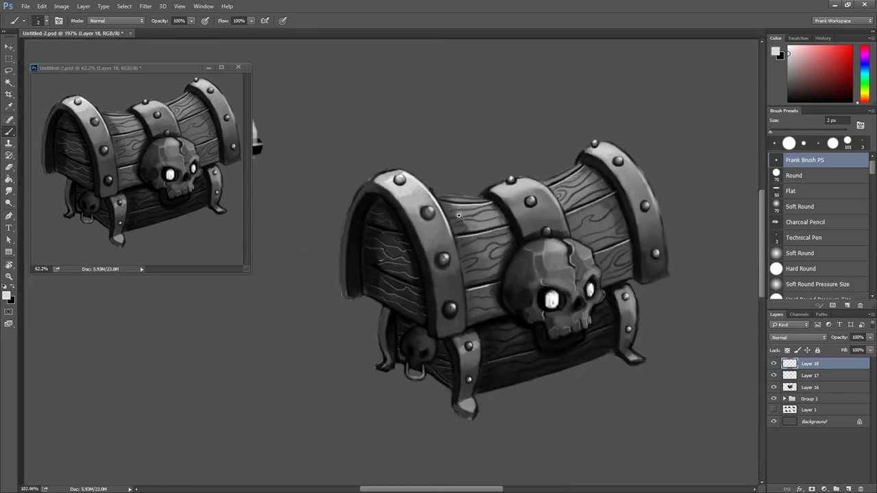
{"action": "left_click_drag", "start_coordinate": [435, 255], "coordinate": [379, 339]}
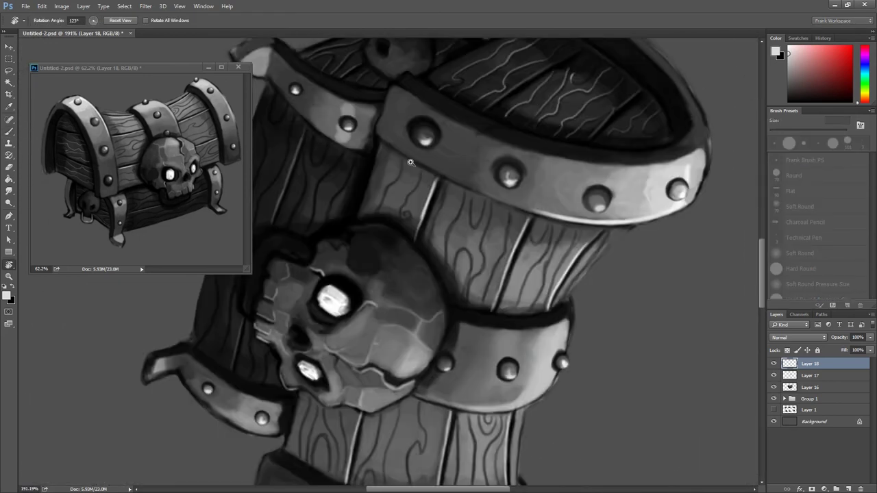
{"action": "scroll", "coordinate": [390, 153], "scroll_direction": "up", "scroll_amount": 2}
{"action": "key", "text": "b"}
{"action": "left_click_drag", "start_coordinate": [389, 179], "coordinate": [345, 251]}
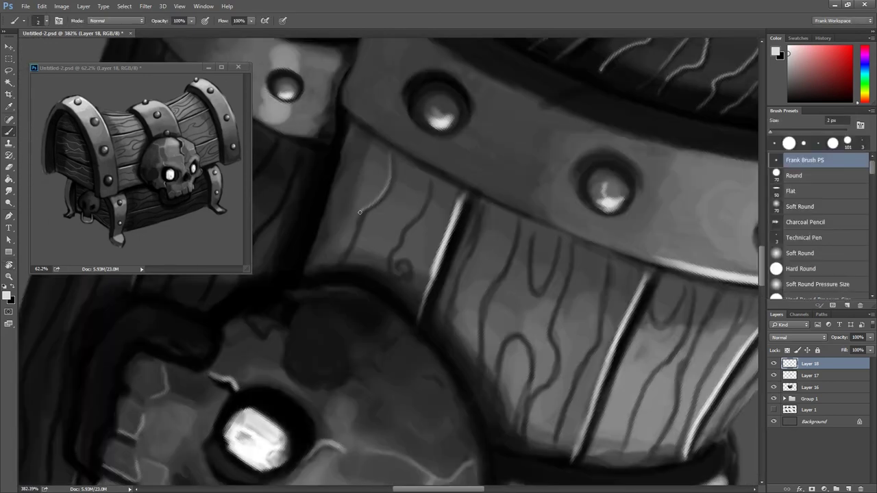
{"action": "left_click_drag", "start_coordinate": [426, 194], "coordinate": [388, 277]}
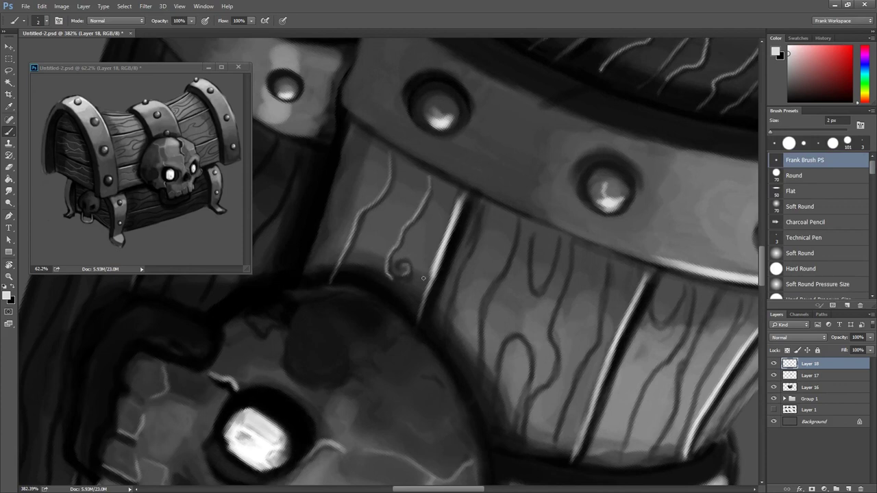
{"action": "left_click_drag", "start_coordinate": [477, 218], "coordinate": [440, 346]}
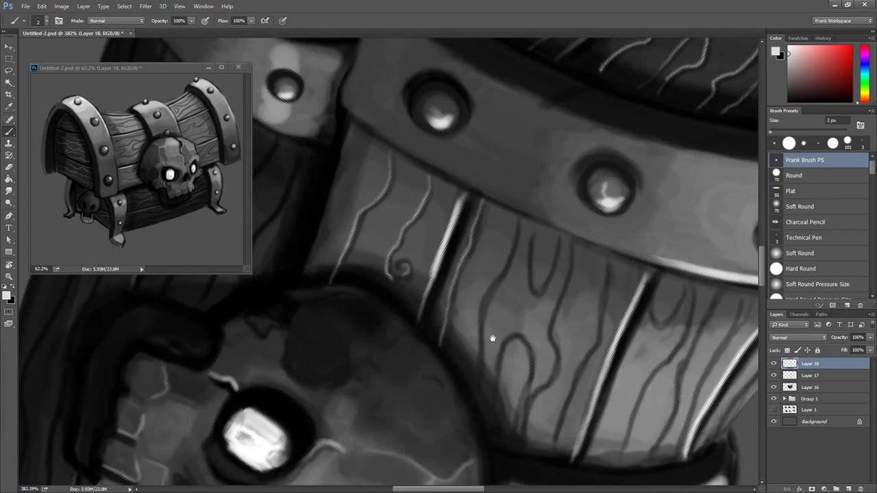
{"action": "scroll", "coordinate": [439, 336], "scroll_direction": "down", "scroll_amount": 3}
Highlight further grain lines and the plank edges beside the skull.
{"action": "mouse_move", "coordinate": [421, 310]}
{"action": "left_mouse_down"}
{"action": "mouse_move", "coordinate": [423, 266]}
{"action": "mouse_move", "coordinate": [462, 147]}
{"action": "mouse_move", "coordinate": [472, 207]}
{"action": "mouse_move", "coordinate": [500, 170]}
{"action": "left_mouse_up"}
{"action": "left_click_drag", "start_coordinate": [439, 320], "coordinate": [449, 272]}
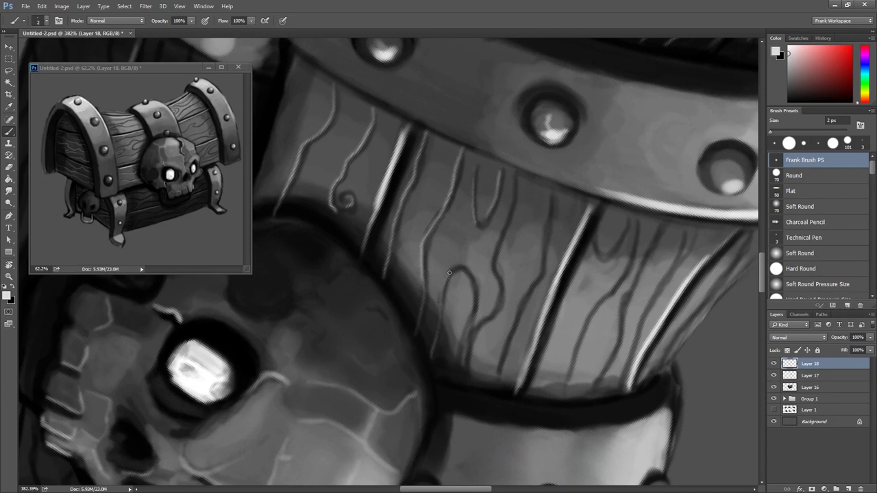
{"action": "mouse_move", "coordinate": [465, 321]}
{"action": "left_mouse_down"}
{"action": "mouse_move", "coordinate": [453, 374]}
{"action": "mouse_move", "coordinate": [469, 328]}
{"action": "mouse_move", "coordinate": [498, 297]}
{"action": "mouse_move", "coordinate": [491, 255]}
{"action": "mouse_move", "coordinate": [515, 171]}
{"action": "left_mouse_up"}
{"action": "left_click_drag", "start_coordinate": [543, 230], "coordinate": [493, 395]}
{"action": "mouse_move", "coordinate": [569, 355]}
{"action": "left_mouse_down"}
{"action": "mouse_move", "coordinate": [635, 227]}
{"action": "mouse_move", "coordinate": [542, 226]}
{"action": "mouse_move", "coordinate": [514, 330]}
{"action": "mouse_move", "coordinate": [489, 374]}
{"action": "left_mouse_up"}
{"action": "mouse_move", "coordinate": [527, 344]}
{"action": "left_mouse_down"}
{"action": "mouse_move", "coordinate": [542, 295]}
{"action": "mouse_move", "coordinate": [582, 216]}
{"action": "left_mouse_up"}
{"action": "left_click_drag", "start_coordinate": [626, 257], "coordinate": [552, 364]}
{"action": "scroll", "coordinate": [558, 256], "scroll_direction": "down", "scroll_amount": 2}
{"action": "scroll", "coordinate": [558, 256], "scroll_direction": "down", "scroll_amount": 2}
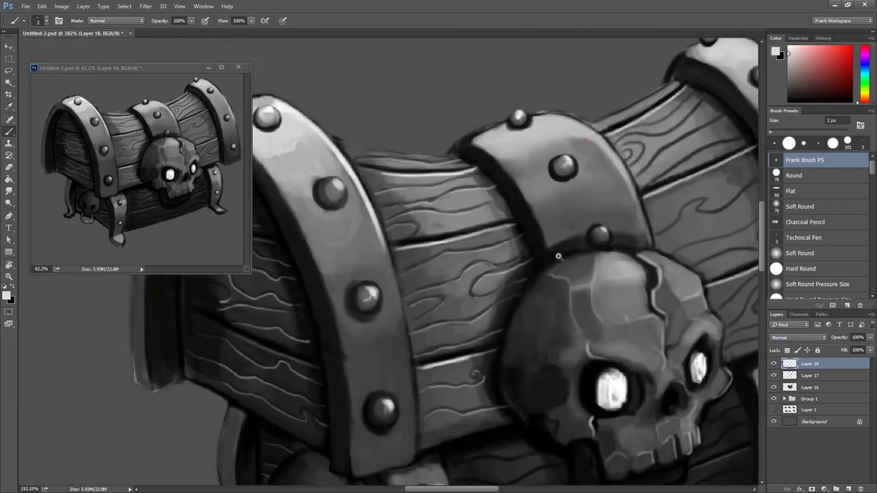
Rotate the view around the skull and highlight the plank's vertical grain lines.
{"action": "scroll", "coordinate": [559, 256], "scroll_direction": "down", "scroll_amount": 2}
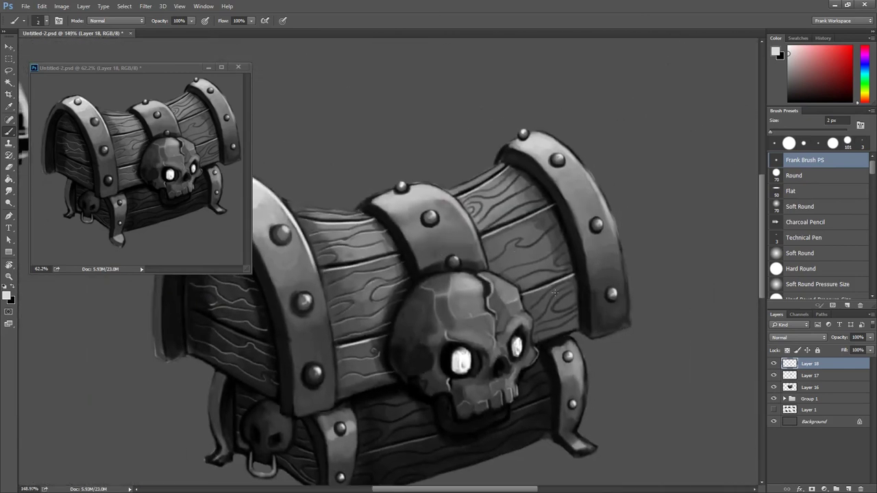
{"action": "scroll", "coordinate": [553, 287], "scroll_direction": "up", "scroll_amount": 2}
{"action": "scroll", "coordinate": [567, 303], "scroll_direction": "up", "scroll_amount": 3}
{"action": "scroll", "coordinate": [587, 202], "scroll_direction": "down", "scroll_amount": 1}
{"action": "key", "text": "r"}
{"action": "mouse_move", "coordinate": [504, 288]}
{"action": "left_mouse_down"}
{"action": "mouse_move", "coordinate": [463, 121]}
{"action": "mouse_move", "coordinate": [476, 258]}
{"action": "left_mouse_up"}
{"action": "left_click_drag", "start_coordinate": [445, 123], "coordinate": [459, 248]}
{"action": "left_click_drag", "start_coordinate": [437, 128], "coordinate": [440, 168]}
{"action": "left_click_drag", "start_coordinate": [398, 125], "coordinate": [423, 185]}
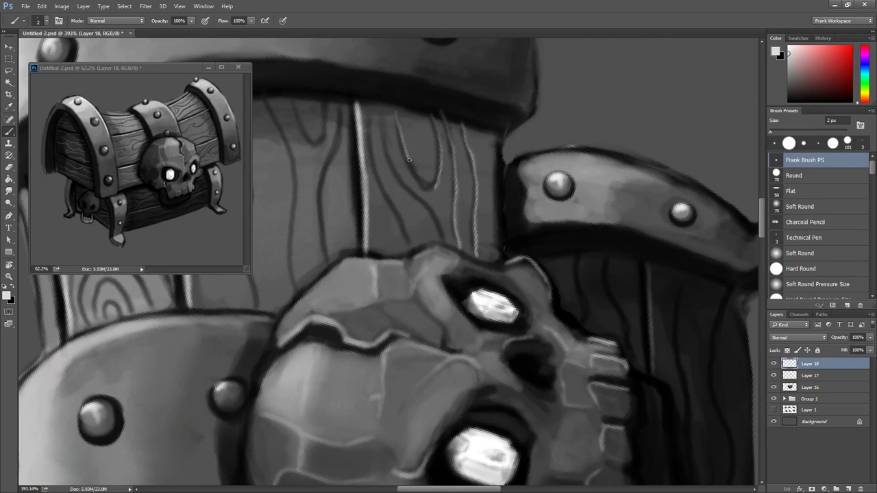
{"action": "mouse_move", "coordinate": [397, 172]}
{"action": "left_mouse_down"}
{"action": "mouse_move", "coordinate": [444, 241]}
{"action": "mouse_move", "coordinate": [392, 202]}
{"action": "mouse_move", "coordinate": [374, 159]}
{"action": "mouse_move", "coordinate": [373, 103]}
{"action": "mouse_move", "coordinate": [395, 120]}
{"action": "mouse_move", "coordinate": [378, 228]}
{"action": "mouse_move", "coordinate": [387, 276]}
{"action": "left_mouse_up"}
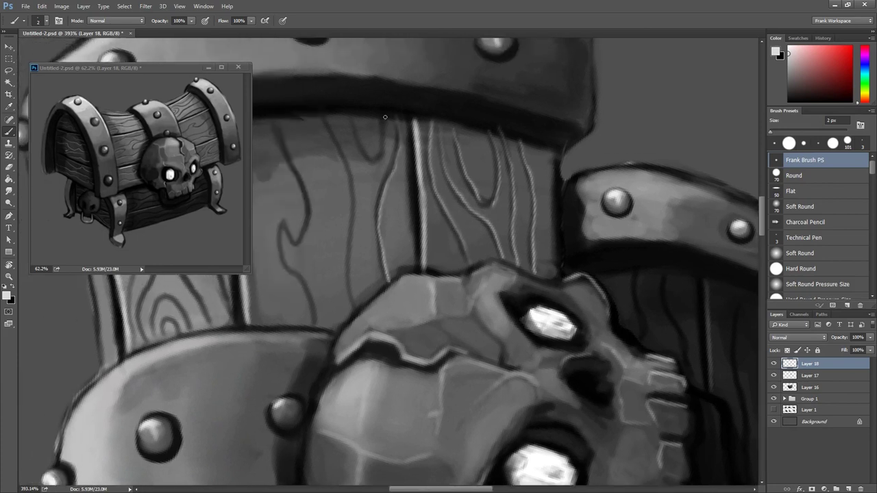
Highlight the long wavy grain lines and the plank's left board edge.
{"action": "mouse_move", "coordinate": [378, 158]}
{"action": "left_mouse_down"}
{"action": "mouse_move", "coordinate": [352, 117]}
{"action": "mouse_move", "coordinate": [343, 152]}
{"action": "mouse_move", "coordinate": [353, 200]}
{"action": "mouse_move", "coordinate": [345, 307]}
{"action": "mouse_move", "coordinate": [285, 262]}
{"action": "mouse_move", "coordinate": [281, 237]}
{"action": "mouse_move", "coordinate": [305, 244]}
{"action": "mouse_move", "coordinate": [293, 162]}
{"action": "mouse_move", "coordinate": [488, 155]}
{"action": "left_mouse_up"}
{"action": "mouse_move", "coordinate": [440, 111]}
{"action": "left_mouse_down"}
{"action": "mouse_move", "coordinate": [436, 191]}
{"action": "mouse_move", "coordinate": [467, 305]}
{"action": "mouse_move", "coordinate": [422, 260]}
{"action": "mouse_move", "coordinate": [390, 133]}
{"action": "left_mouse_up"}
{"action": "mouse_move", "coordinate": [355, 161]}
{"action": "left_mouse_down"}
{"action": "mouse_move", "coordinate": [393, 244]}
{"action": "mouse_move", "coordinate": [375, 316]}
{"action": "left_mouse_up"}
{"action": "left_click_drag", "start_coordinate": [417, 295], "coordinate": [424, 322]}
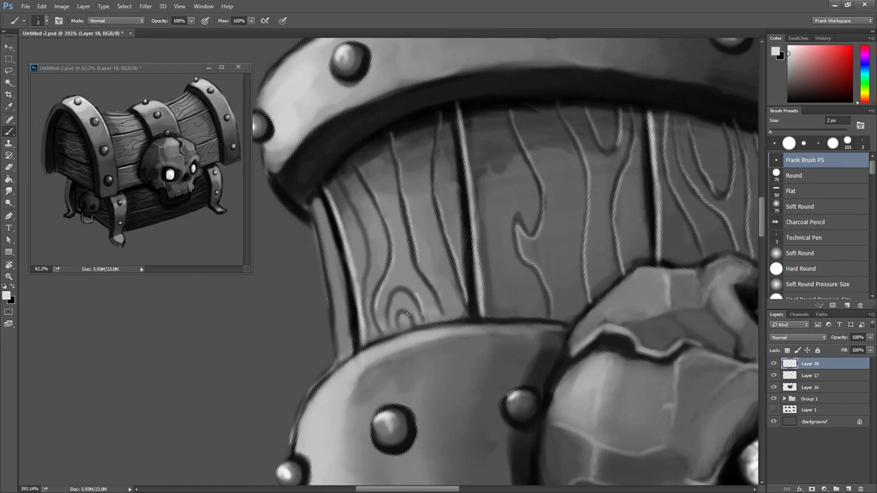
{"action": "mouse_move", "coordinate": [365, 198]}
{"action": "left_mouse_down"}
{"action": "mouse_move", "coordinate": [405, 208]}
{"action": "mouse_move", "coordinate": [412, 347]}
{"action": "left_mouse_up"}
{"action": "left_click_drag", "start_coordinate": [378, 374], "coordinate": [346, 213]}
{"action": "scroll", "coordinate": [439, 261], "scroll_direction": "down", "scroll_amount": 5}
Rotate the canvas and paint light grain highlights down the plank.
{"action": "key", "text": "r"}
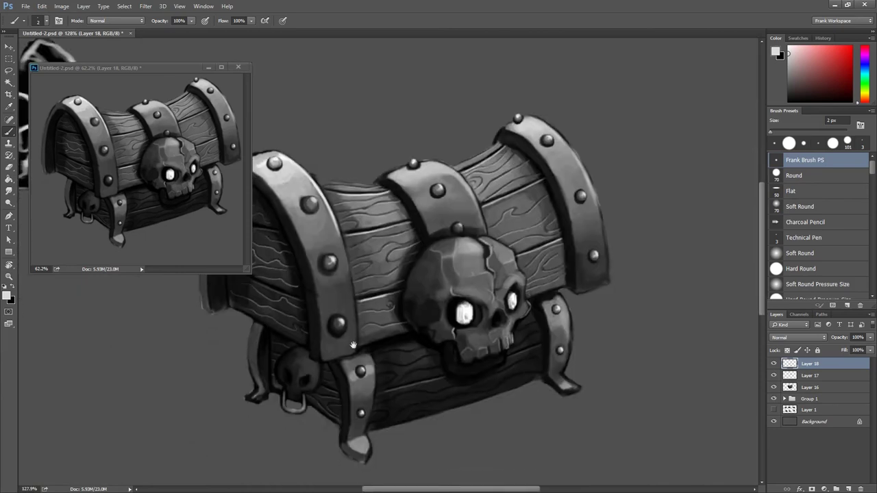
{"action": "mouse_move", "coordinate": [348, 278]}
{"action": "left_mouse_down"}
{"action": "mouse_move", "coordinate": [426, 242]}
{"action": "mouse_move", "coordinate": [411, 203]}
{"action": "left_mouse_up"}
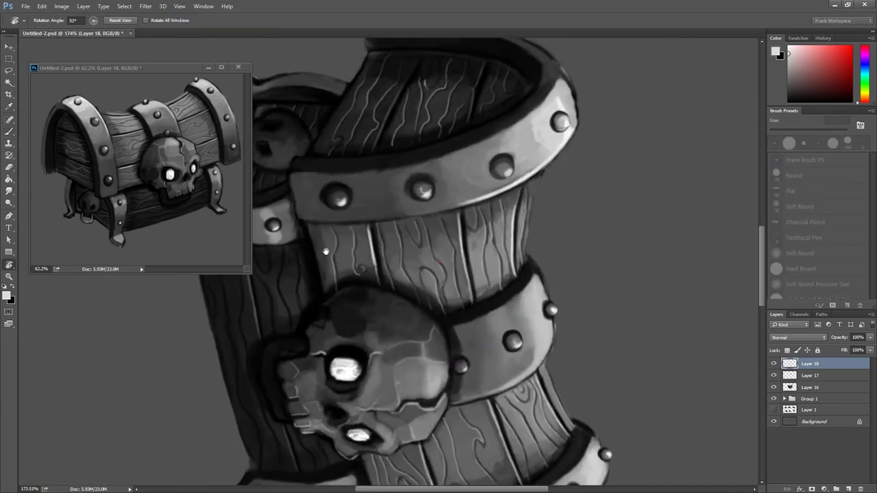
{"action": "scroll", "coordinate": [384, 202], "scroll_direction": "up", "scroll_amount": 5}
{"action": "key", "text": "b"}
{"action": "key", "text": "b"}
{"action": "left_click_drag", "start_coordinate": [394, 218], "coordinate": [400, 328]}
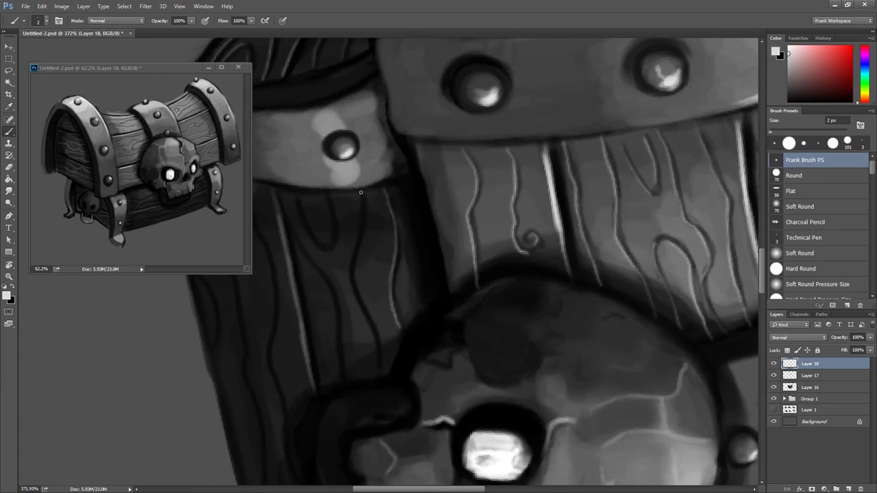
{"action": "left_click_drag", "start_coordinate": [356, 238], "coordinate": [376, 368]}
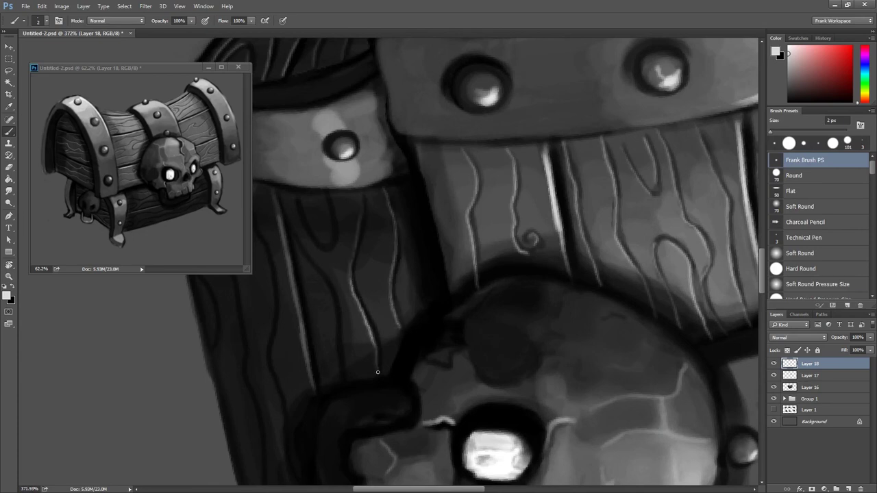
{"action": "mouse_move", "coordinate": [338, 342]}
{"action": "left_mouse_down"}
{"action": "mouse_move", "coordinate": [294, 236]}
{"action": "mouse_move", "coordinate": [326, 256]}
{"action": "left_mouse_up"}
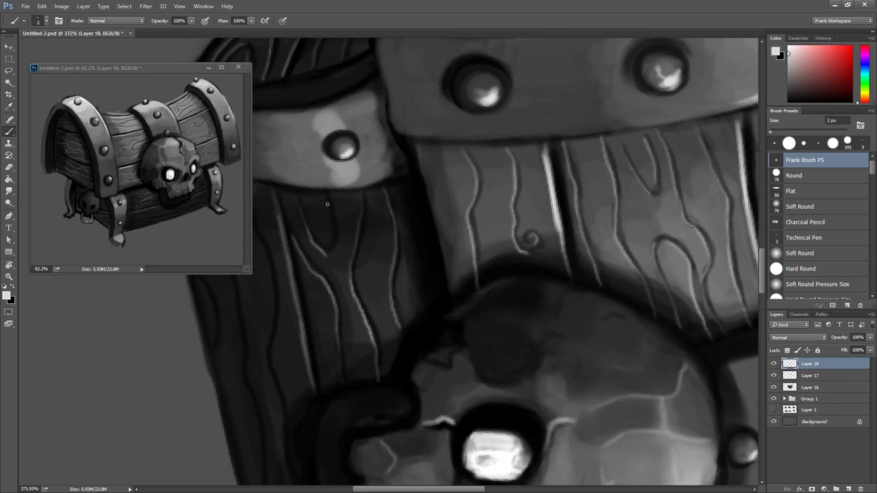
{"action": "left_click_drag", "start_coordinate": [332, 213], "coordinate": [434, 182]}
{"action": "mouse_move", "coordinate": [344, 154]}
{"action": "left_mouse_down"}
{"action": "mouse_move", "coordinate": [372, 242]}
{"action": "mouse_move", "coordinate": [387, 422]}
{"action": "left_mouse_up"}
{"action": "left_click_drag", "start_coordinate": [296, 140], "coordinate": [309, 190]}
{"action": "mouse_move", "coordinate": [322, 142]}
{"action": "left_mouse_down"}
{"action": "mouse_move", "coordinate": [325, 168]}
{"action": "mouse_move", "coordinate": [310, 219]}
{"action": "mouse_move", "coordinate": [334, 252]}
{"action": "mouse_move", "coordinate": [369, 481]}
{"action": "left_mouse_up"}
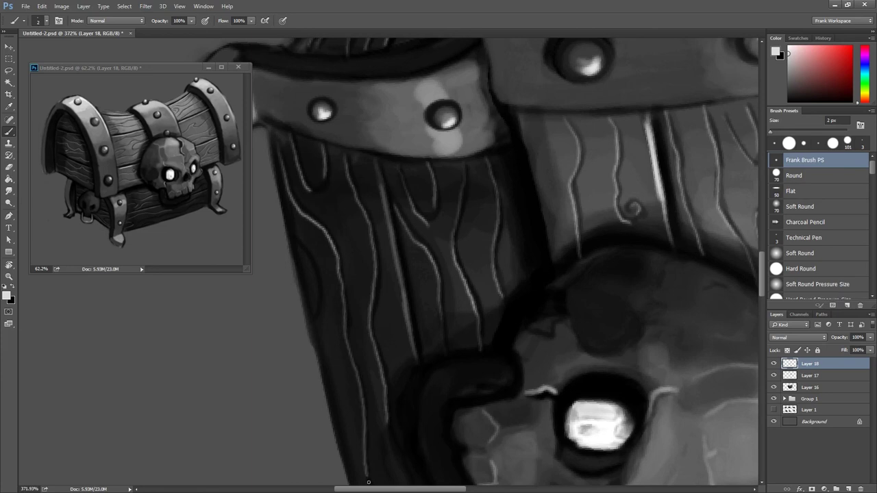
{"action": "mouse_move", "coordinate": [299, 246]}
{"action": "left_mouse_down"}
{"action": "mouse_move", "coordinate": [317, 282]}
{"action": "mouse_move", "coordinate": [316, 317]}
{"action": "left_mouse_up"}
With a larger brush, paint a curved highlight down the dark plank to its bottom.
{"action": "mouse_move", "coordinate": [400, 415]}
{"action": "left_mouse_down"}
{"action": "mouse_move", "coordinate": [336, 242]}
{"action": "mouse_move", "coordinate": [341, 188]}
{"action": "left_mouse_up"}
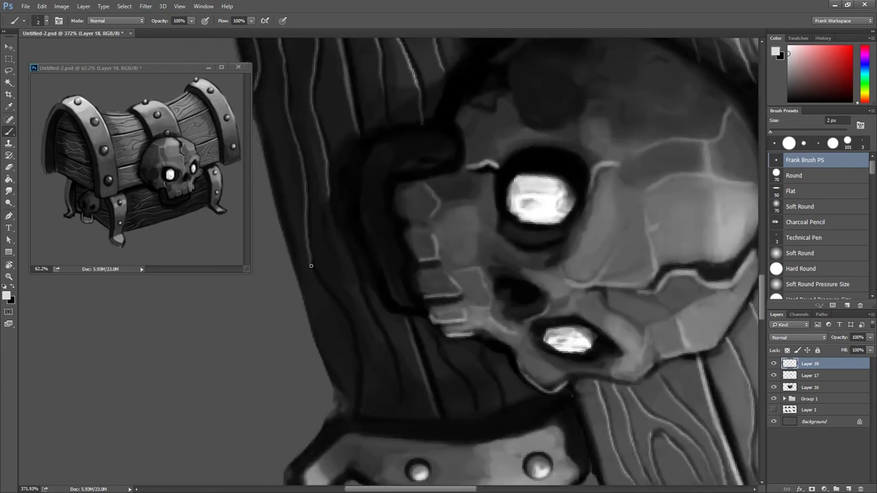
{"action": "key", "text": "bracketright"}
{"action": "key", "text": "bracketright"}
{"action": "key", "text": "bracketright"}
{"action": "mouse_move", "coordinate": [339, 307]}
{"action": "left_mouse_down"}
{"action": "mouse_move", "coordinate": [355, 351]}
{"action": "mouse_move", "coordinate": [356, 411]}
{"action": "left_mouse_up"}
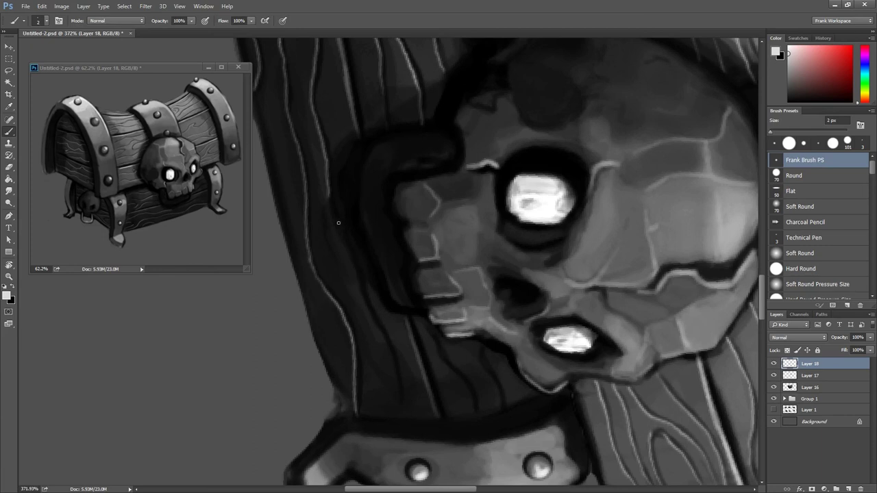
{"action": "mouse_move", "coordinate": [345, 243]}
{"action": "left_mouse_down"}
{"action": "mouse_move", "coordinate": [392, 352]}
{"action": "mouse_move", "coordinate": [404, 413]}
{"action": "left_mouse_up"}
{"action": "left_click_drag", "start_coordinate": [446, 363], "coordinate": [475, 404]}
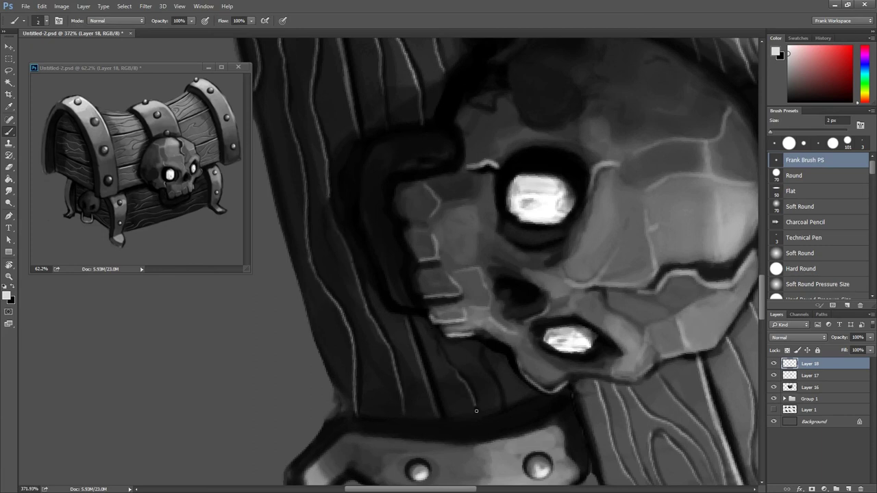
{"action": "left_click_drag", "start_coordinate": [479, 352], "coordinate": [504, 413]}
{"action": "scroll", "coordinate": [510, 280], "scroll_direction": "down", "scroll_amount": 2}
{"action": "scroll", "coordinate": [511, 280], "scroll_direction": "down", "scroll_amount": 2}
{"action": "scroll", "coordinate": [510, 279], "scroll_direction": "down", "scroll_amount": 2}
{"action": "scroll", "coordinate": [511, 283], "scroll_direction": "up", "scroll_amount": 2}
{"action": "scroll", "coordinate": [493, 253], "scroll_direction": "up", "scroll_amount": 3}
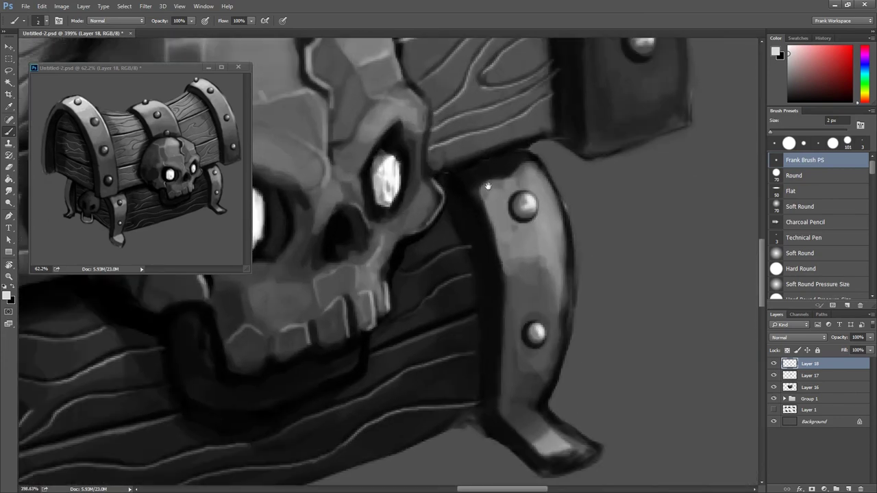
Erase the rough strap edge below the jaw on Layer 16.
{"action": "key", "text": "x"}
{"action": "scroll", "coordinate": [465, 199], "scroll_direction": "up", "scroll_amount": 2}
{"action": "scroll", "coordinate": [465, 199], "scroll_direction": "down", "scroll_amount": 2}
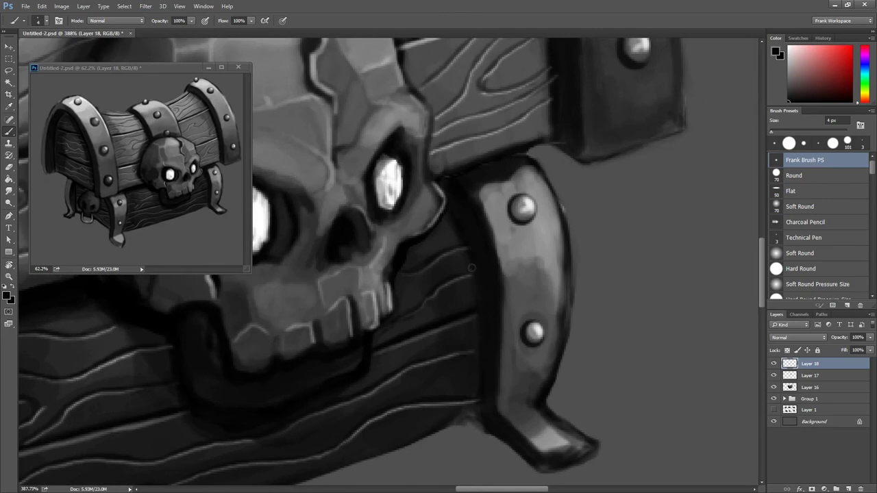
{"action": "left_click_drag", "start_coordinate": [473, 386], "coordinate": [463, 342]}
{"action": "key", "text": "e"}
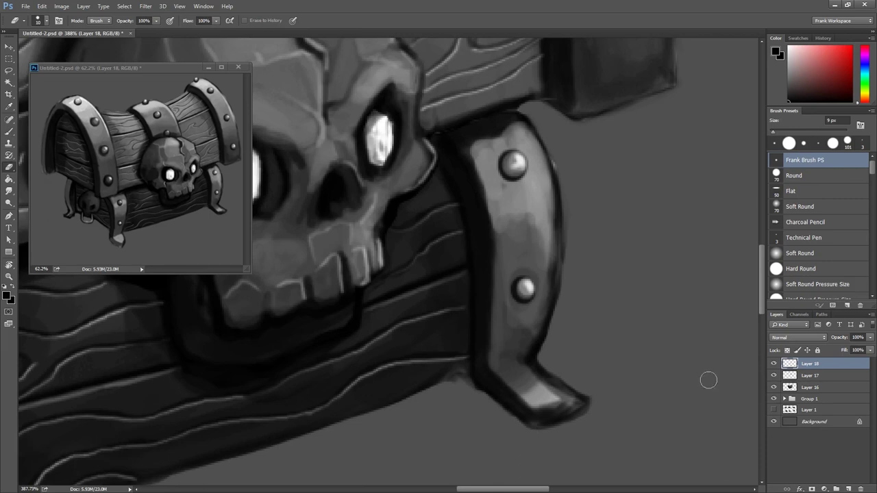
{"action": "left_click", "coordinate": [466, 390], "text": "ctrl"}
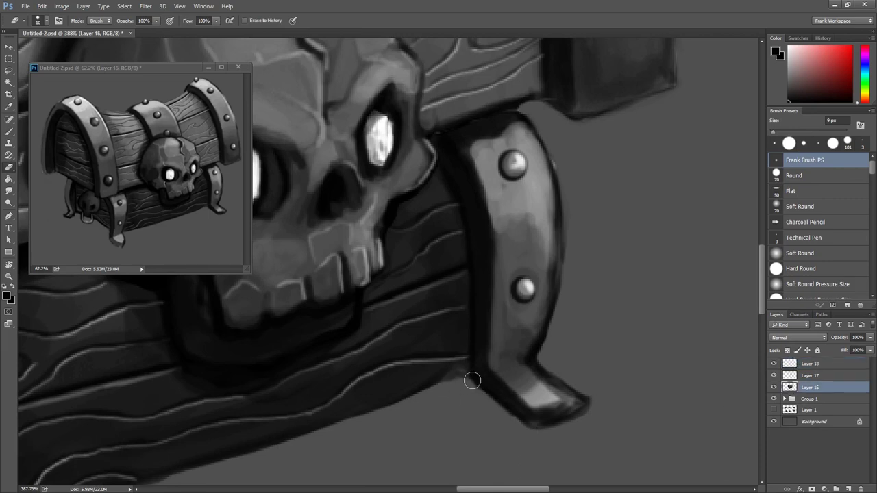
Return to Layer 18 with the Brush and zoom out to view the whole chest.
{"action": "left_click", "coordinate": [453, 373], "text": "ctrl"}
{"action": "scroll", "coordinate": [489, 381], "scroll_direction": "up", "scroll_amount": 5}
{"action": "key", "text": "b"}
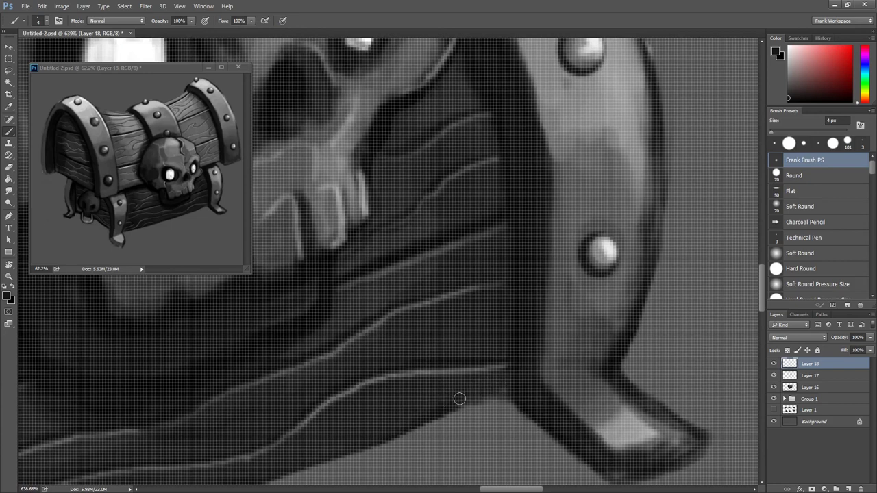
{"action": "scroll", "coordinate": [428, 408], "scroll_direction": "down", "scroll_amount": 5}
{"action": "scroll", "coordinate": [461, 393], "scroll_direction": "down", "scroll_amount": 2}
{"action": "scroll", "coordinate": [464, 346], "scroll_direction": "down", "scroll_amount": 2}
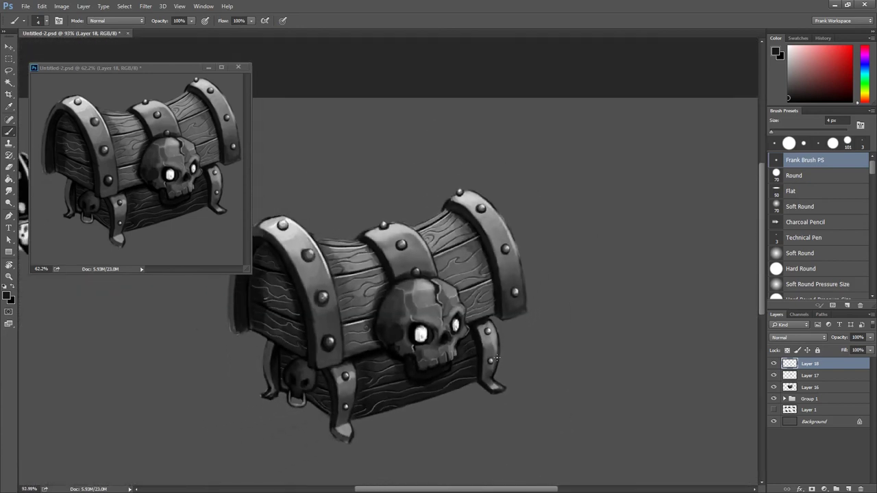
{"action": "scroll", "coordinate": [408, 261], "scroll_direction": "down", "scroll_amount": 3}
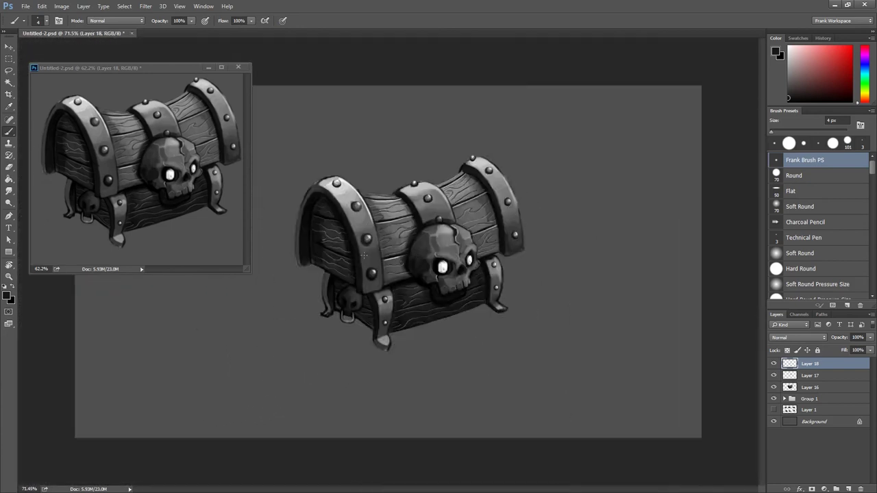